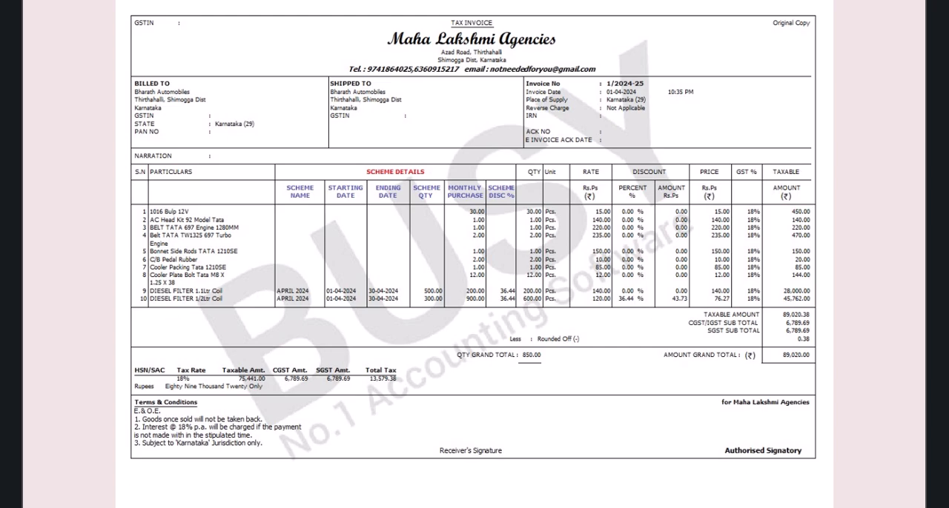
Step: Launch Busy SQL Server from the desktop, dismiss the startup message, and open the form for creating a company
key("Right")
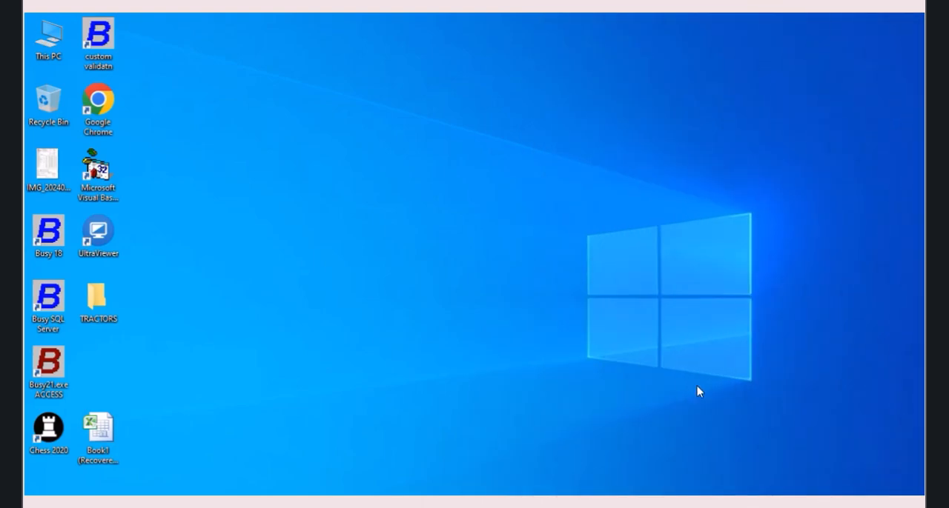
double_click(52, 298)
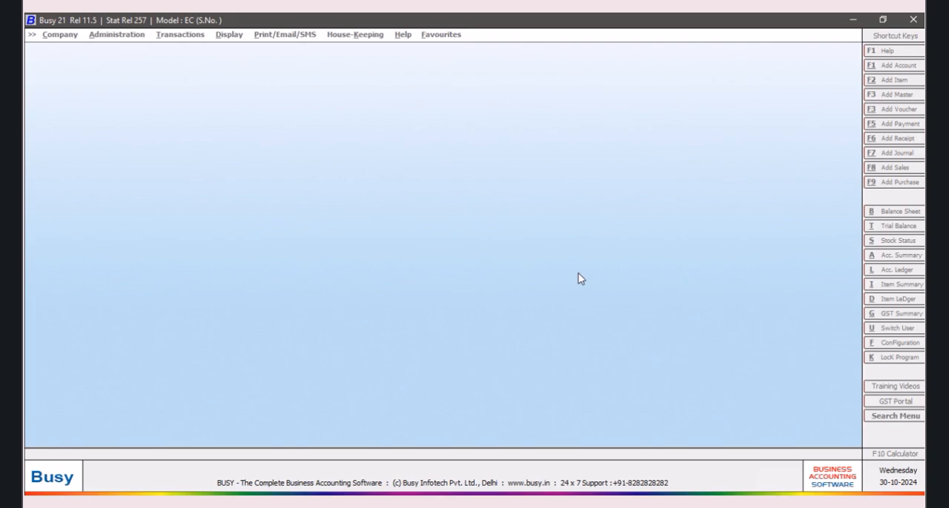
left_click(558, 284)
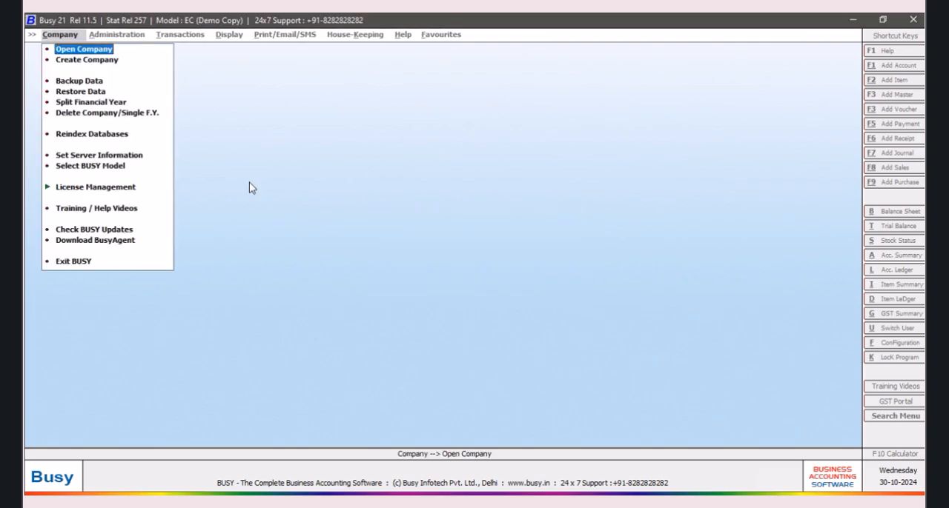
left_click(92, 63)
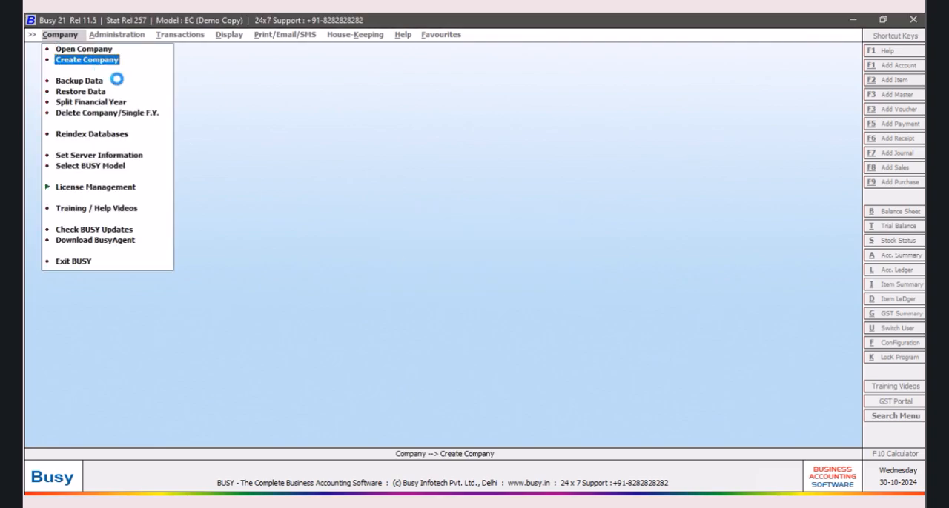
Step: Name the new company Maha Lakshmi Agencies and set its state to Karnataka, keeping the default country and financial year dates
type("Maha Lakshmi Agencies")
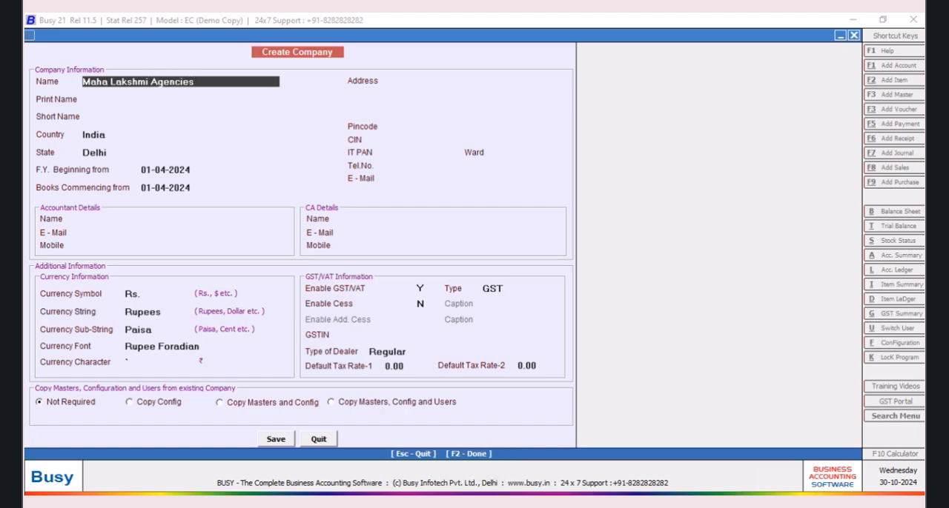
key("Tab")
key("Tab")
key("Tab")
key("Tab")
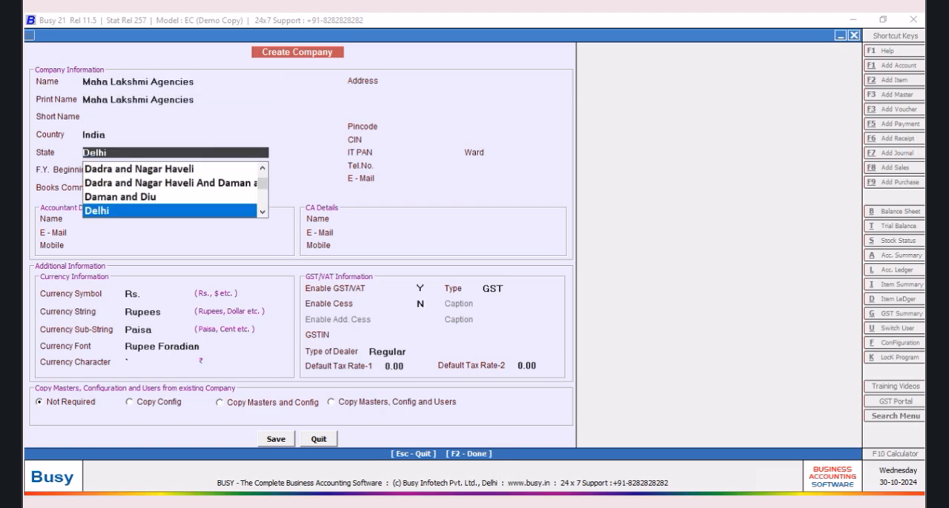
type("kar")
key("Tab")
key("Tab")
key("Tab")
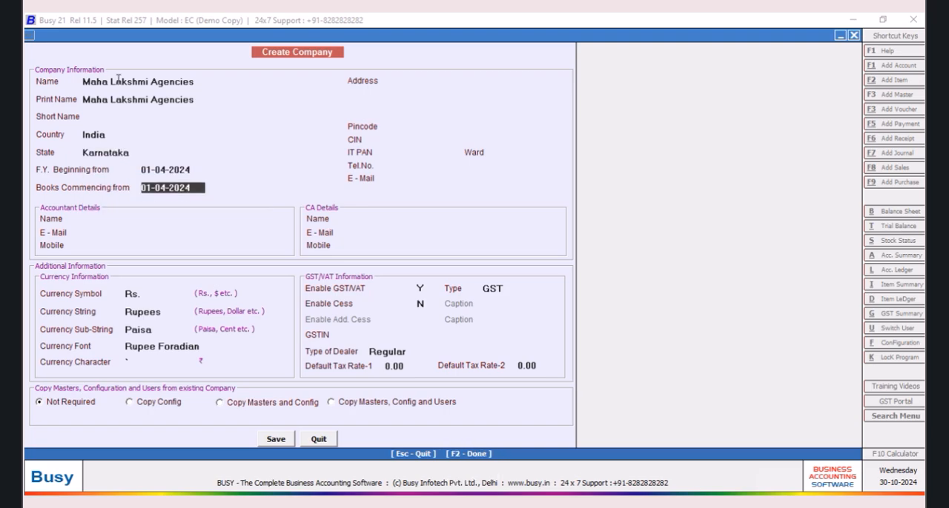
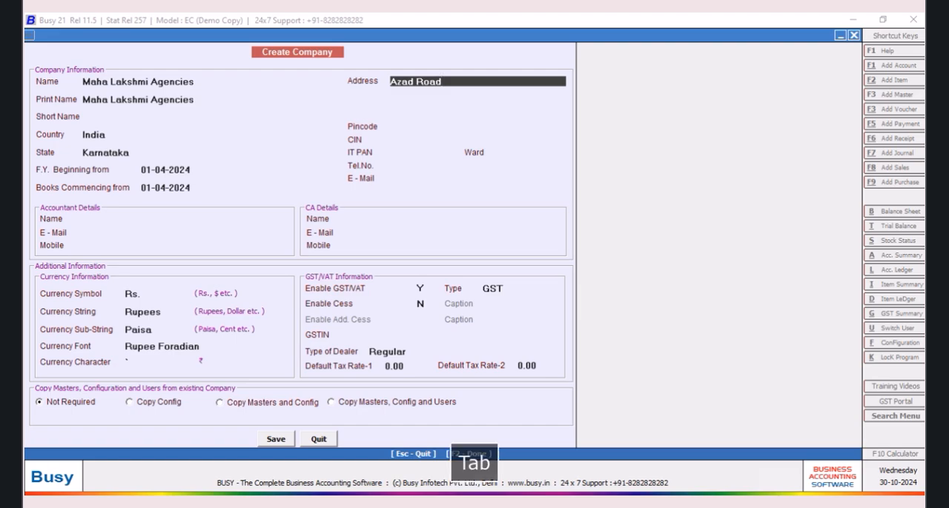
Step: Fill in the company's four address lines and its pincode
key("Return")
key("Return")
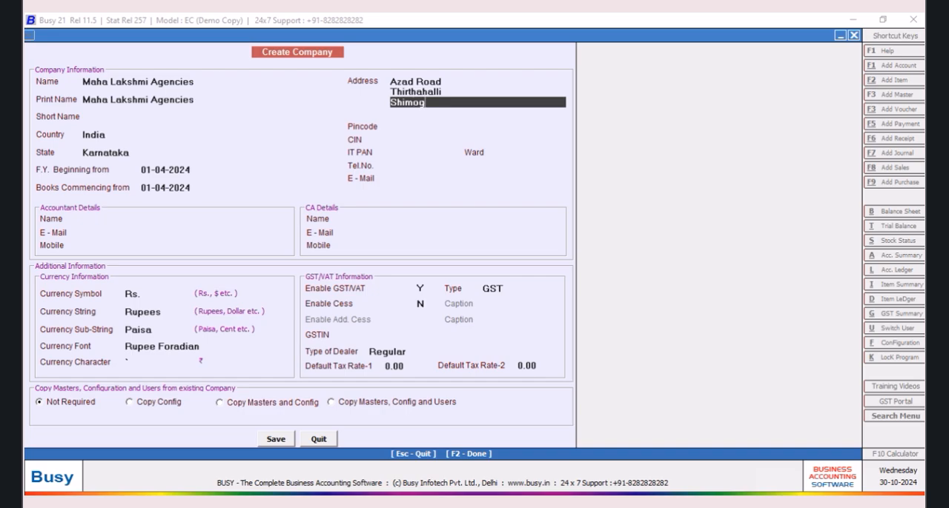
key("Return")
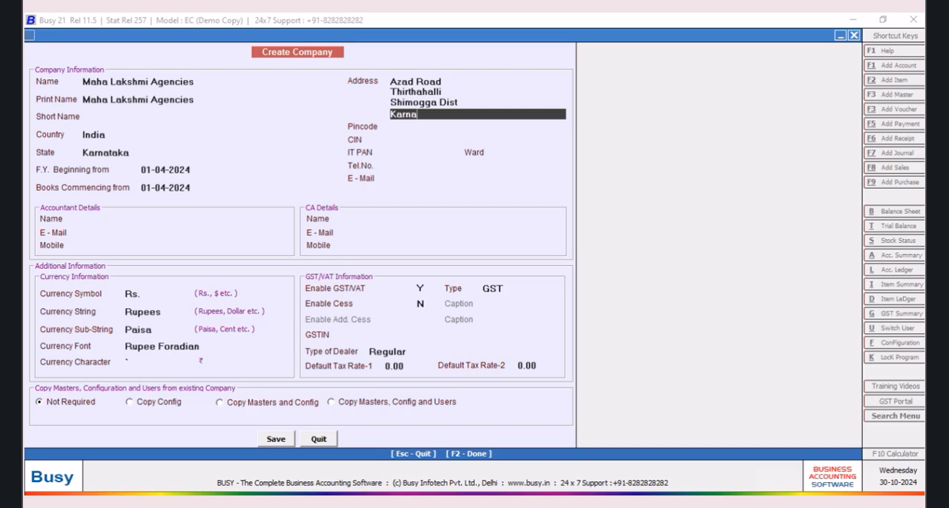
key("Return")
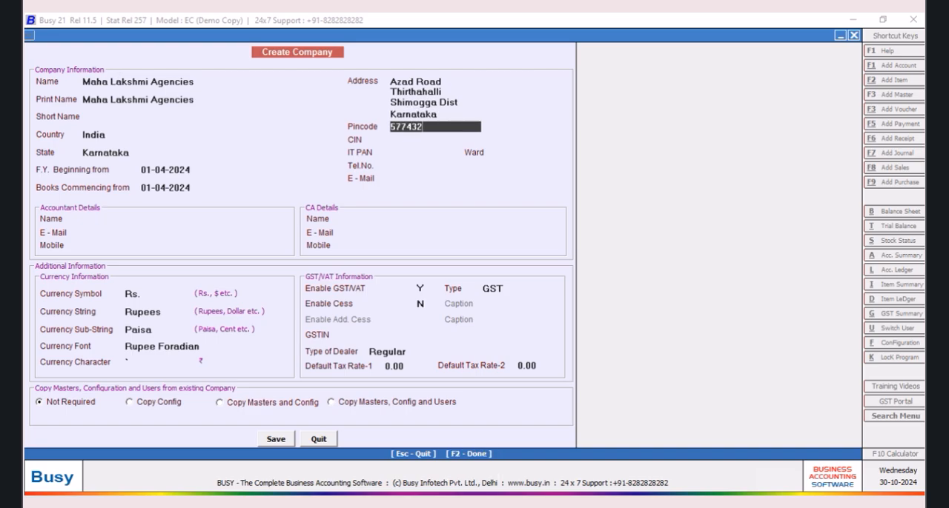
key("Return")
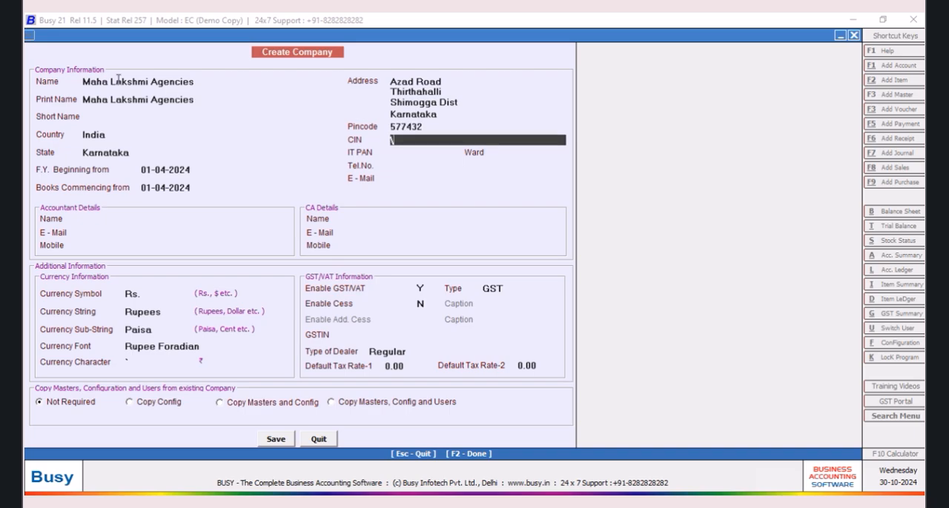
Step: Leave CIN, IT PAN and Ward blank and enter the company's two telephone numbers
key("Tab")
key("Tab")
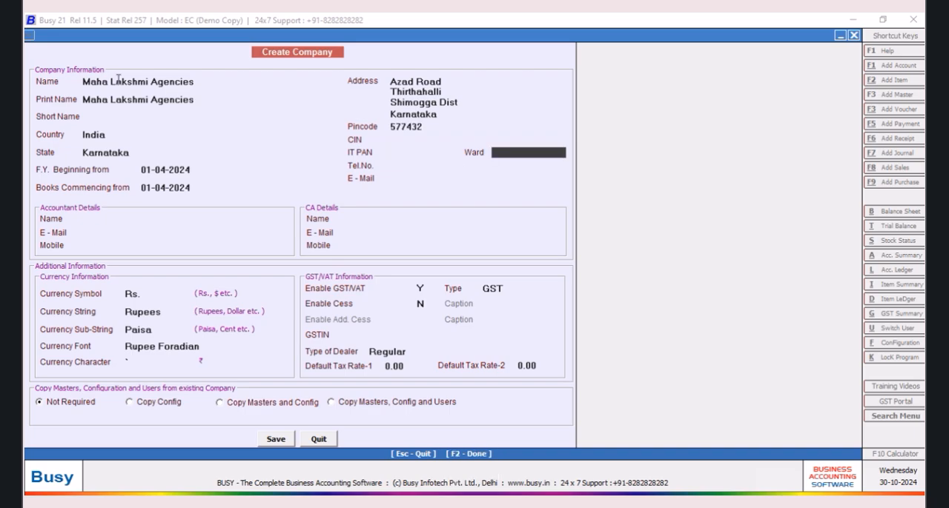
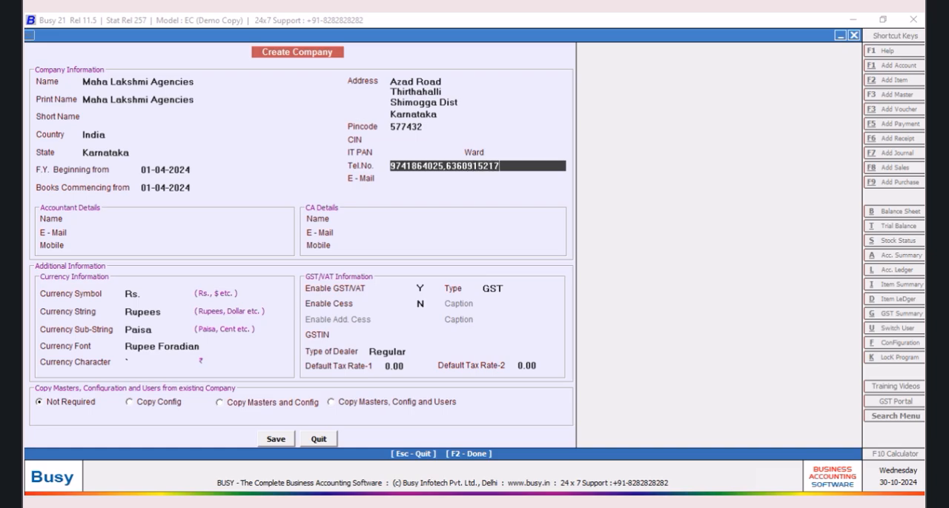
Step: Enter the company's e-mail address and save the new company, acknowledging the message
key("Return")
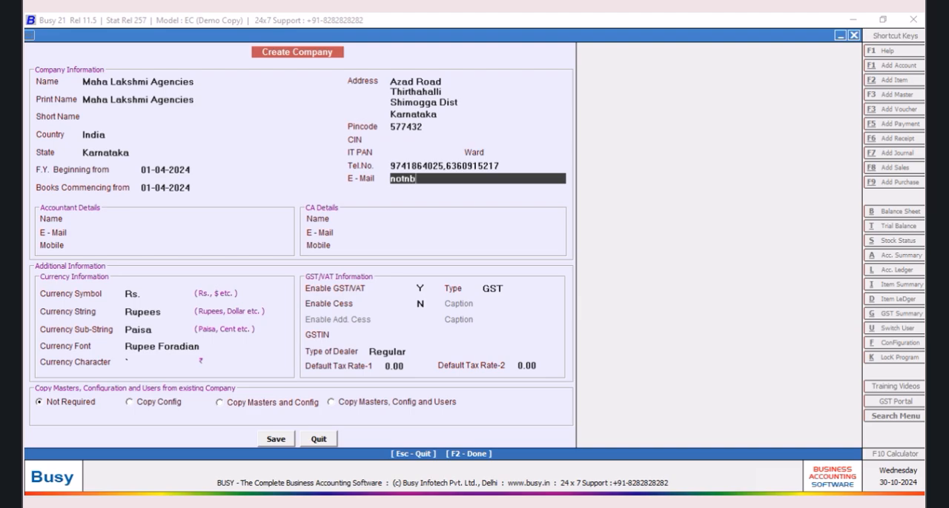
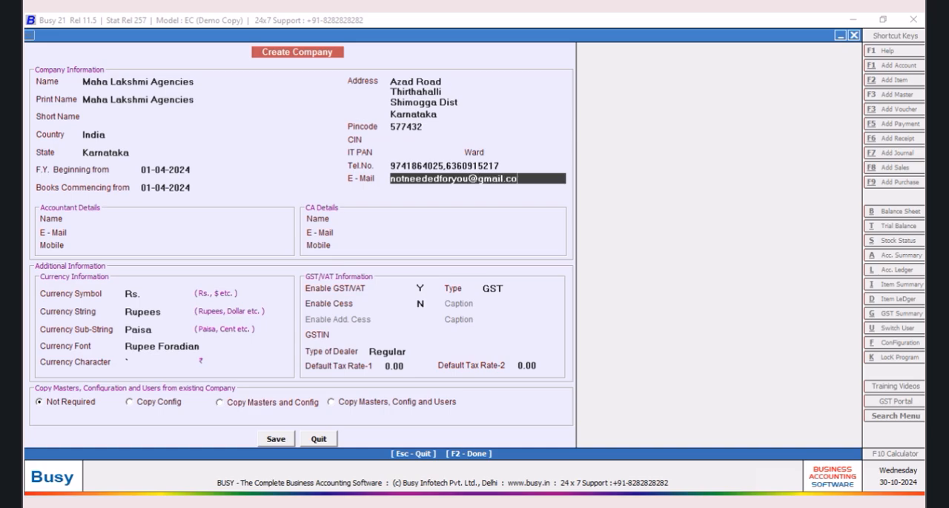
left_click(263, 441)
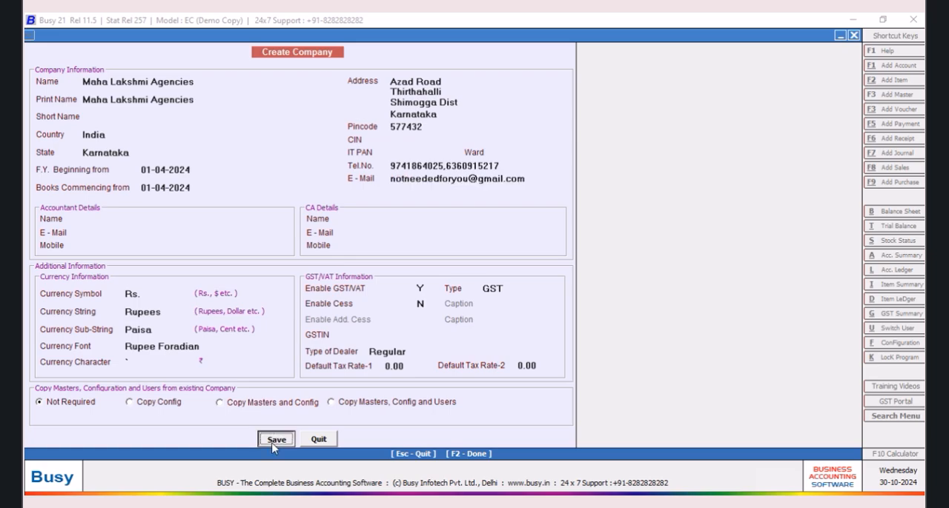
left_click(510, 288)
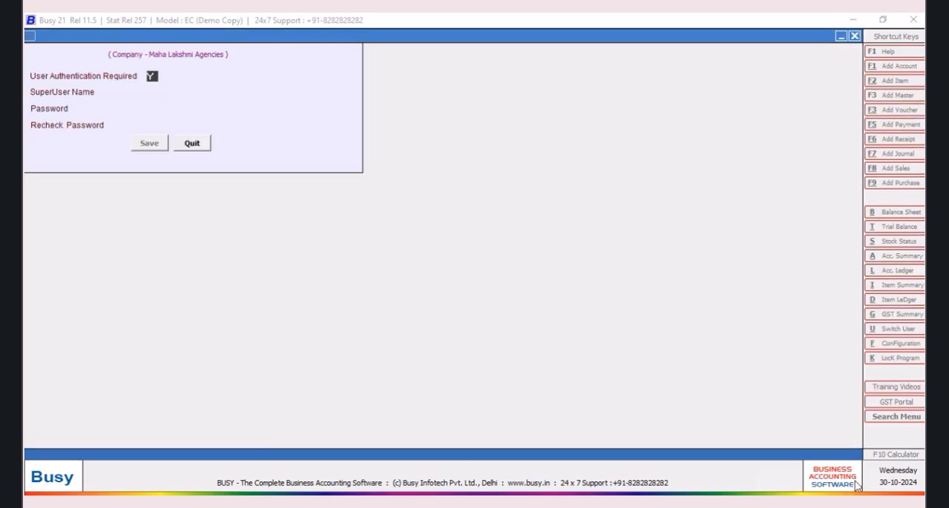
Step: Set User Authentication Required to N for the new company and save the choice
left_click(161, 93)
left_click(155, 77)
type("N")
key("Return")
key("Return")
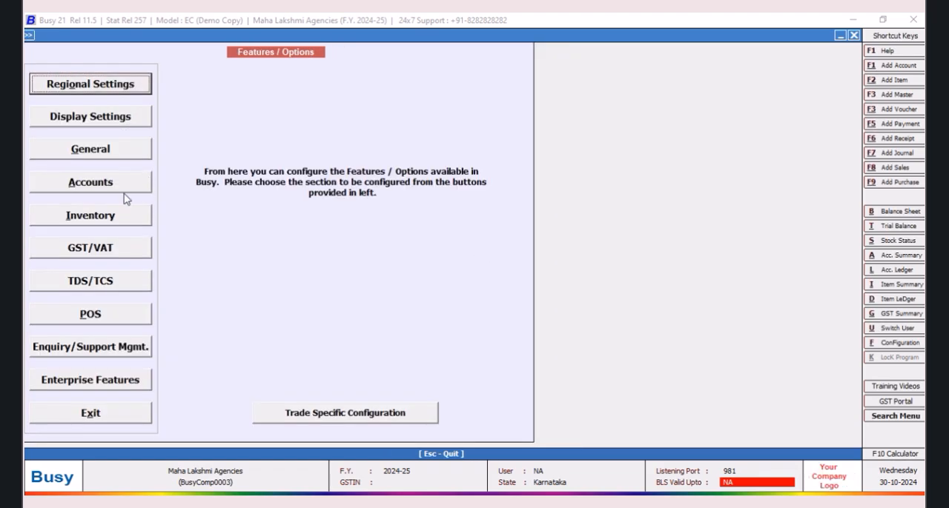
Step: Enable the Scheme option in the inventory features, save it and leave the configuration
left_click(96, 215)
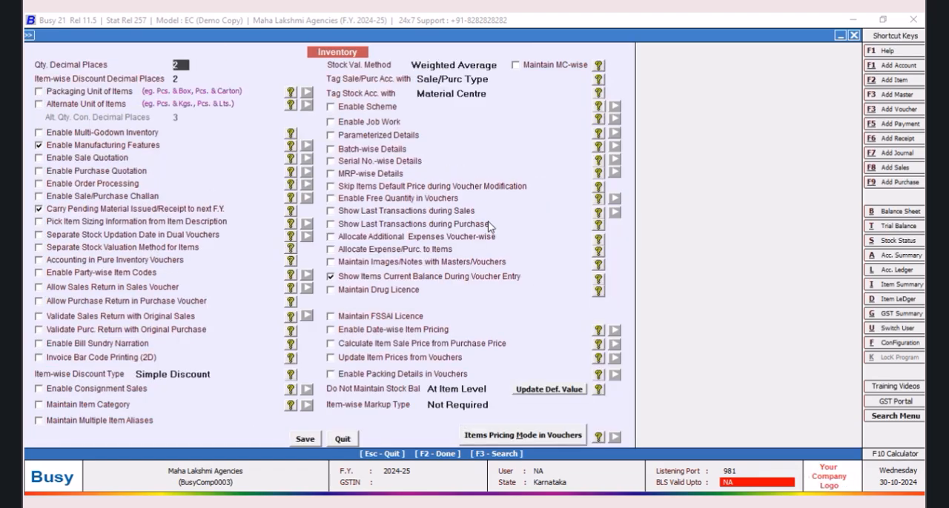
left_click(331, 107)
left_click(316, 441)
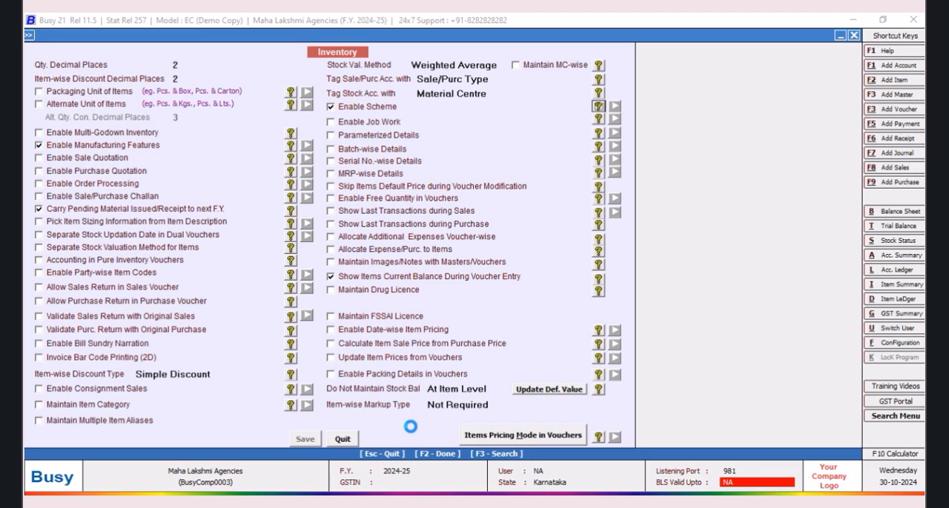
left_click(82, 419)
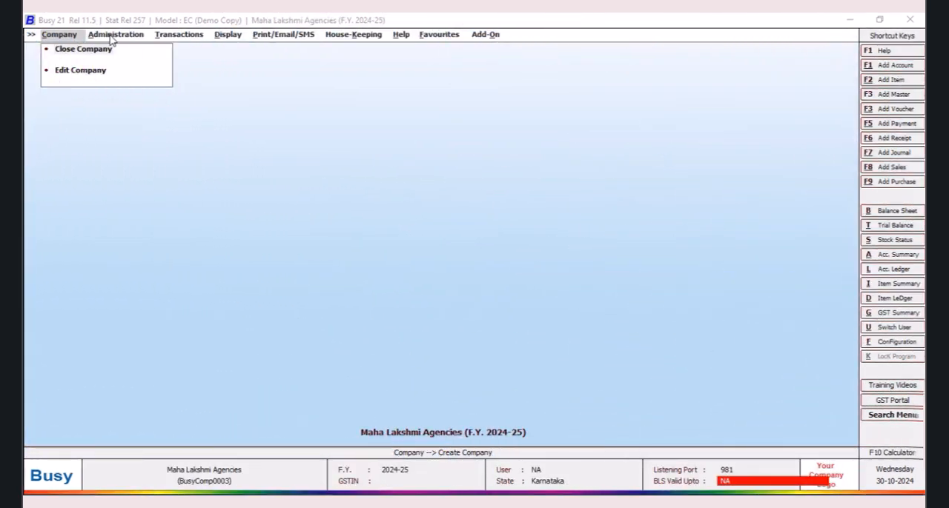
Step: Open the import of item masters from Excel/Google Sheet under the data export and import functions
left_click(115, 35)
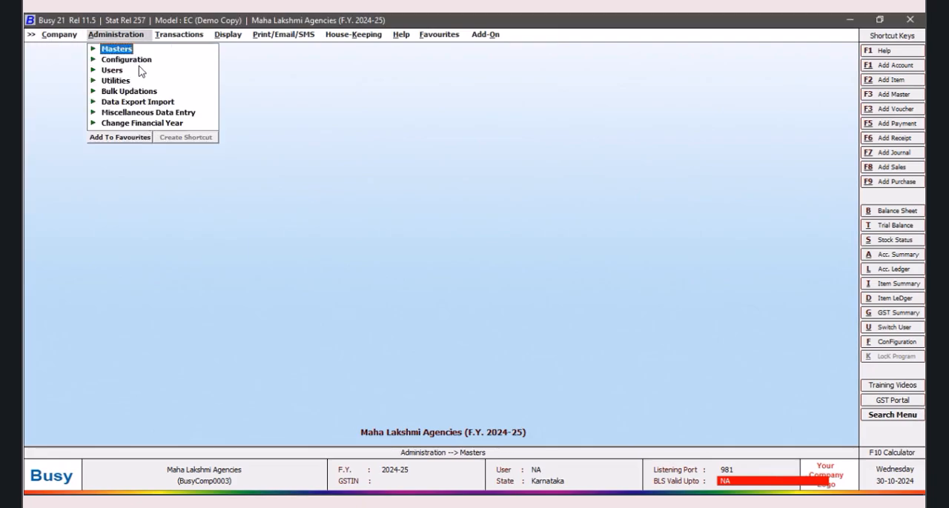
left_click(161, 114)
left_click(162, 114)
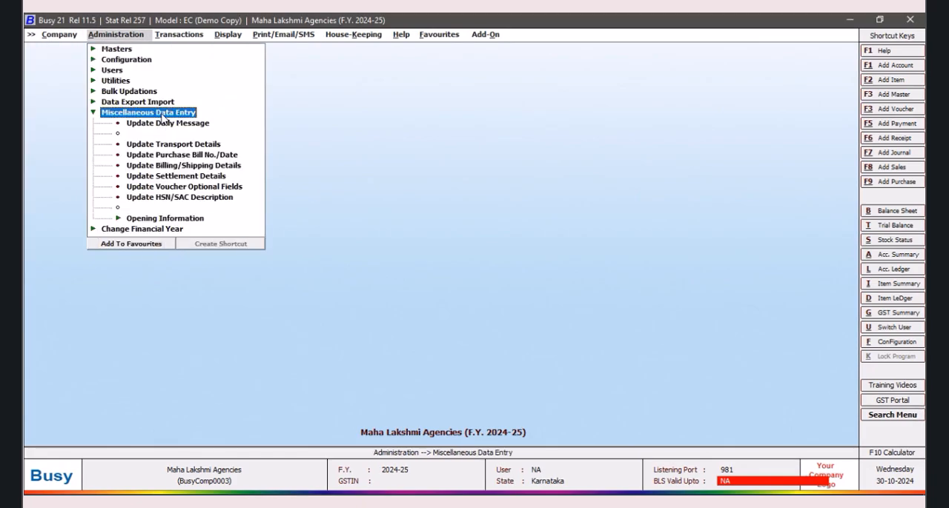
left_click(94, 113)
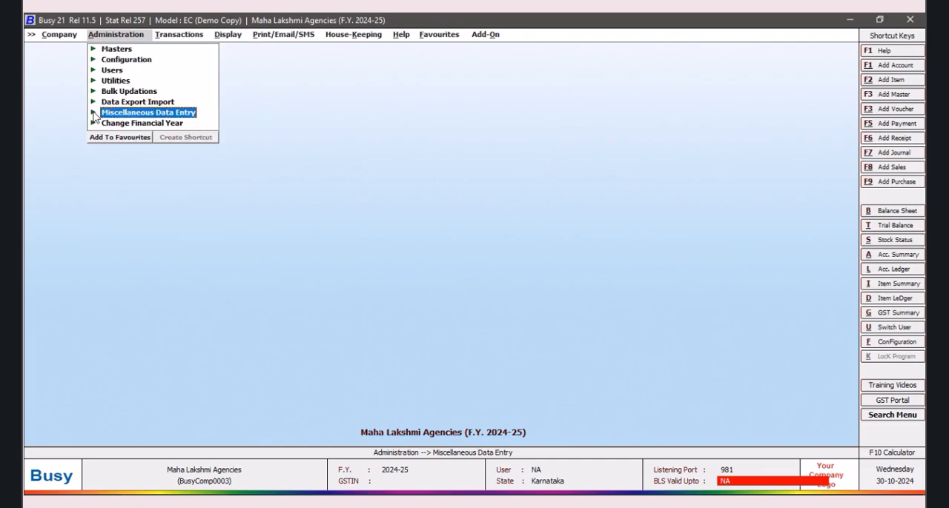
left_click(144, 103)
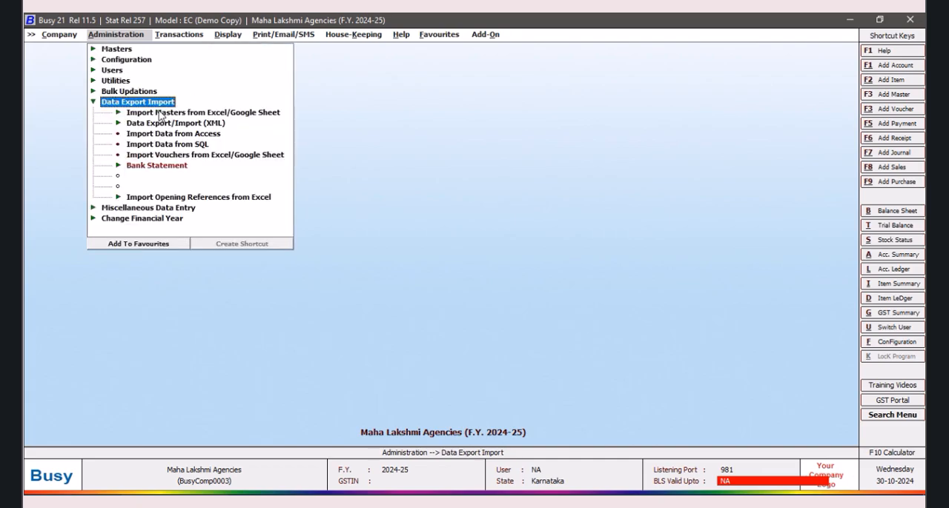
left_click(264, 114)
double_click(163, 123)
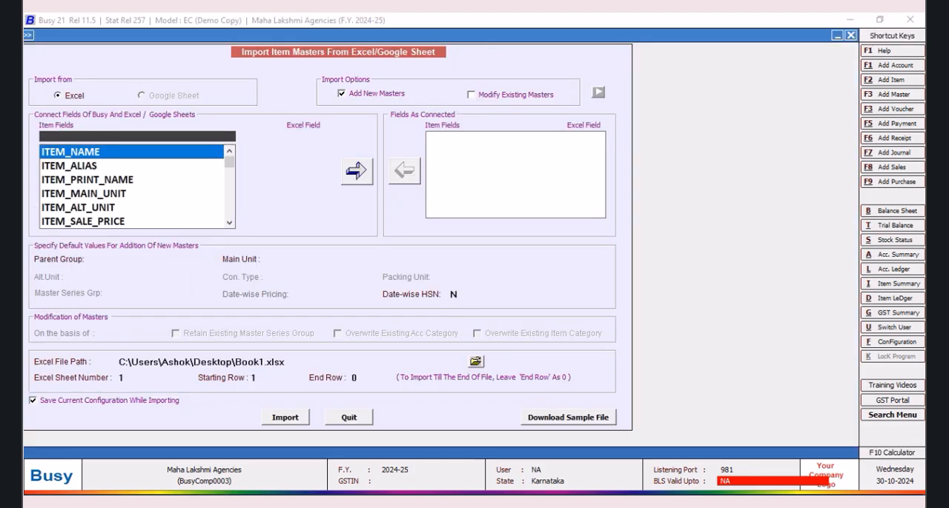
Step: Switch to Excel by opening Book1 (Recovered) from the desktop, examine its item columns, and return to the Busy import form
right_click(569, 498)
left_click(615, 419)
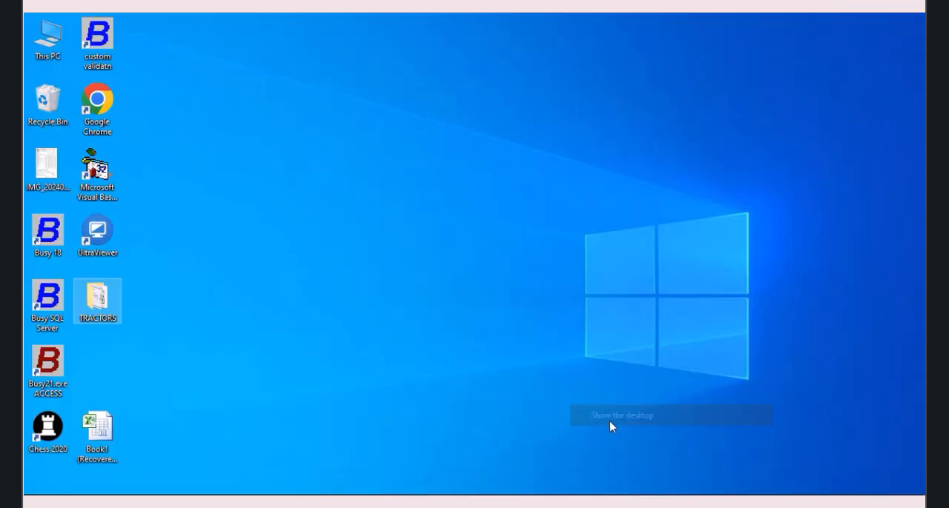
double_click(108, 426)
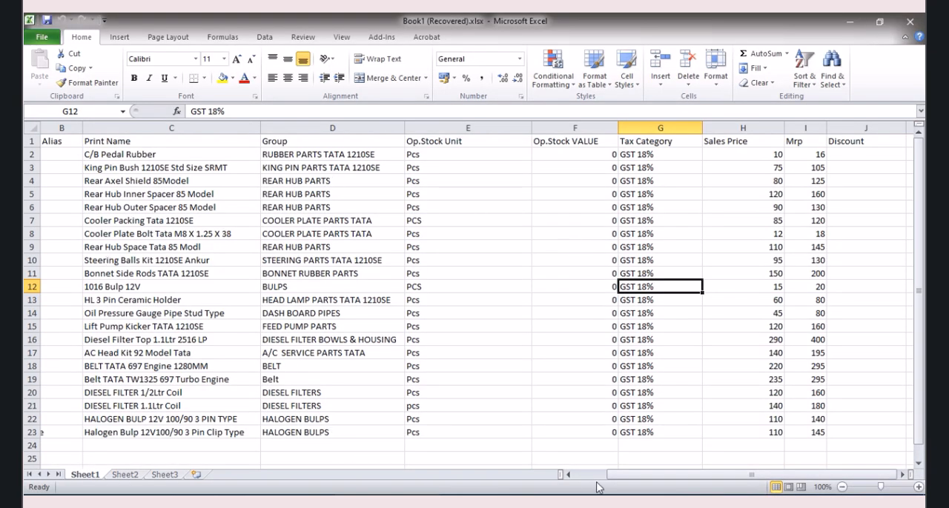
left_click_drag(614, 475, 578, 475)
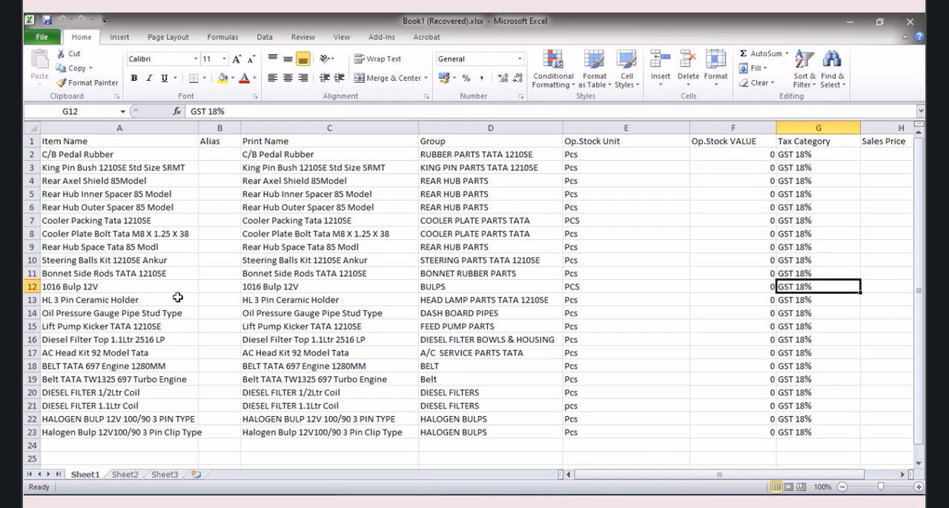
left_click(408, 504)
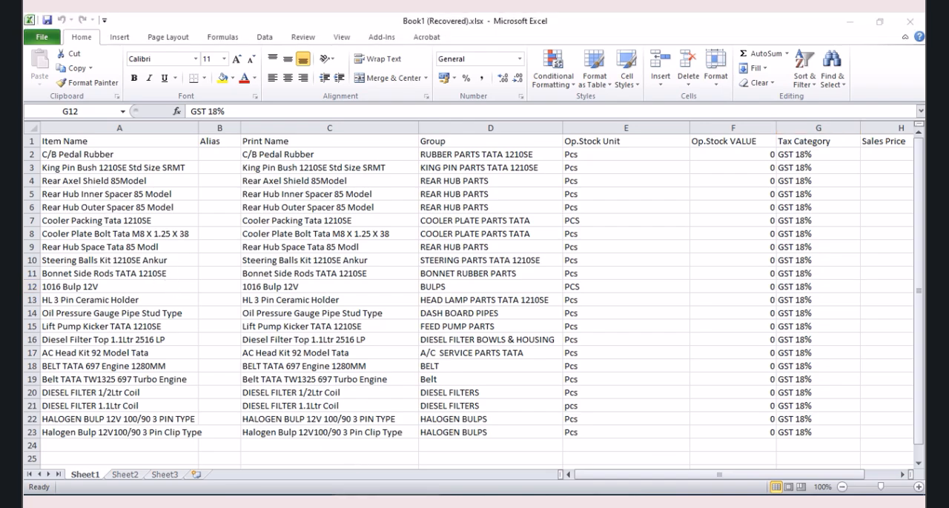
Step: Connect the ITEM_NAME field to Excel column A
left_click(157, 155)
left_click(297, 136)
left_click(299, 152)
left_click(350, 177)
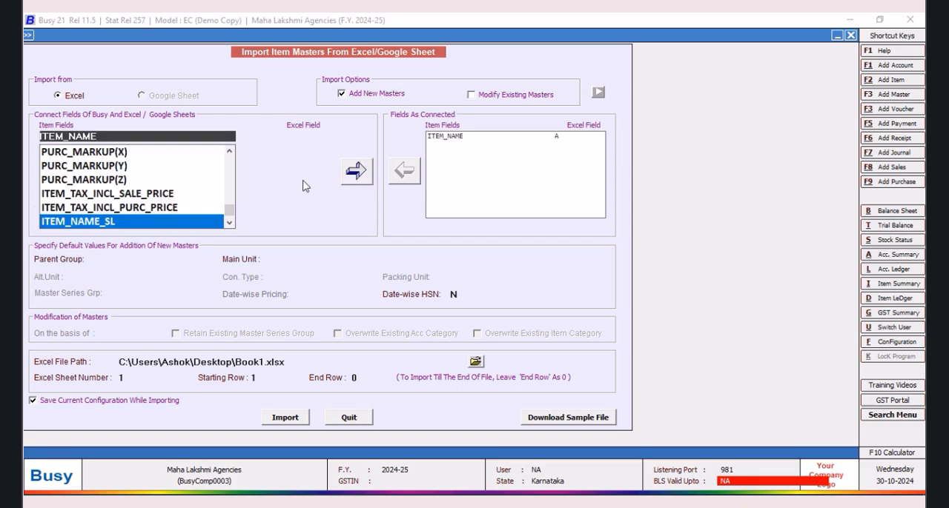
Step: Connect the ITEM_ALIAS field to Excel column B
left_click_drag(231, 210, 229, 159)
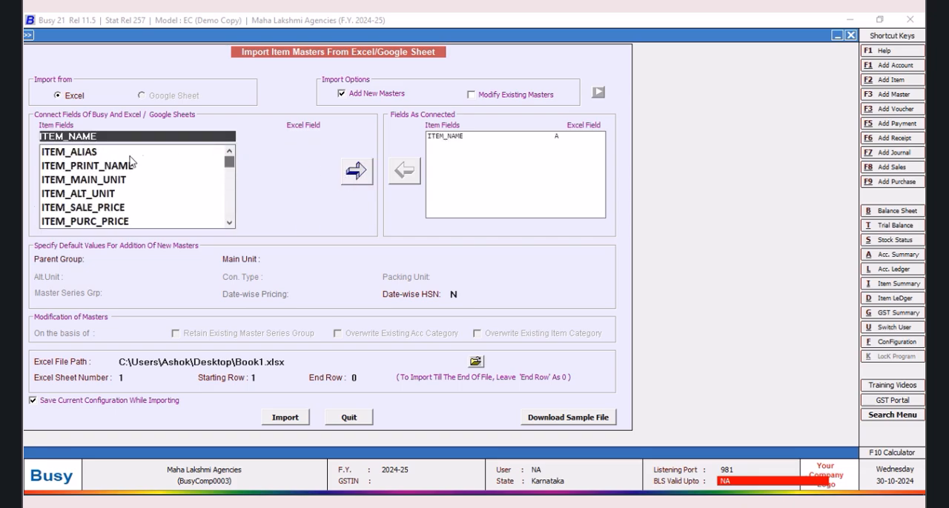
left_click(92, 152)
left_click(307, 136)
left_click(292, 158)
left_click(354, 170)
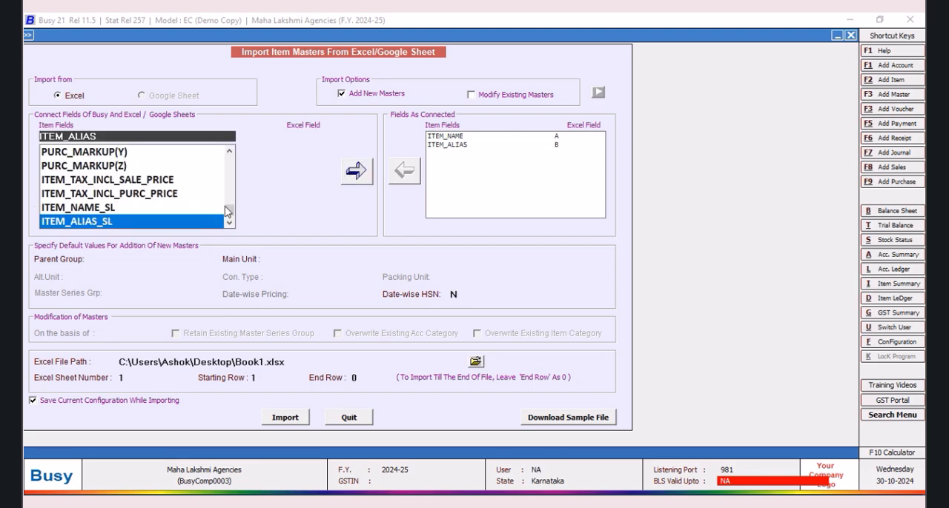
Step: Connect the ITEM_PRINT_NAME field to Excel column C
scroll(124, 156, "up", 10)
left_click(123, 154)
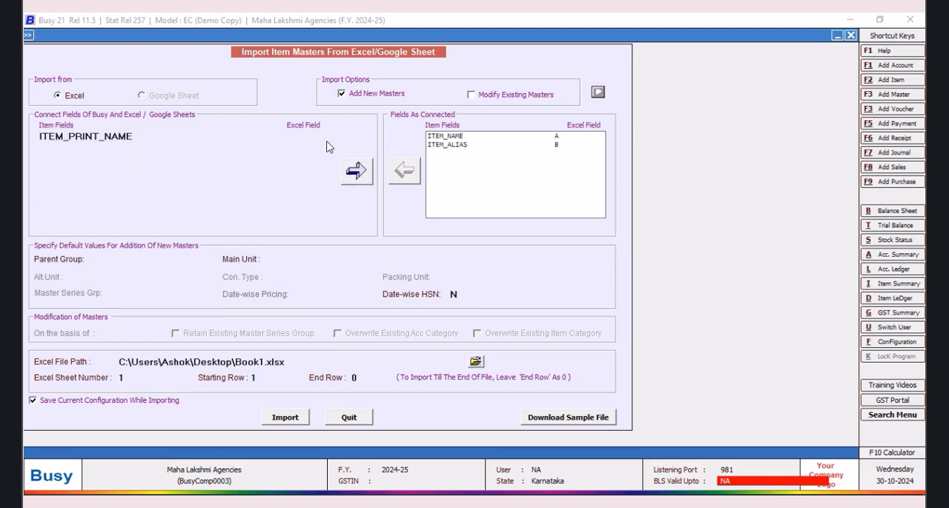
left_click(307, 135)
left_click(295, 152)
left_click(352, 172)
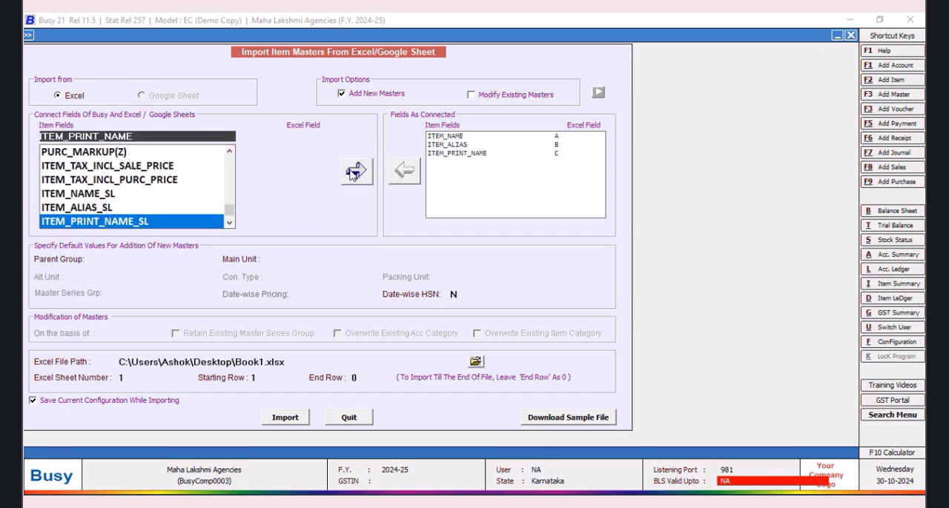
Step: Check the Group column in the Excel workbook, return to Busy, and connect the ITEM_GROUP field to Excel column D
key("alt+Tab")
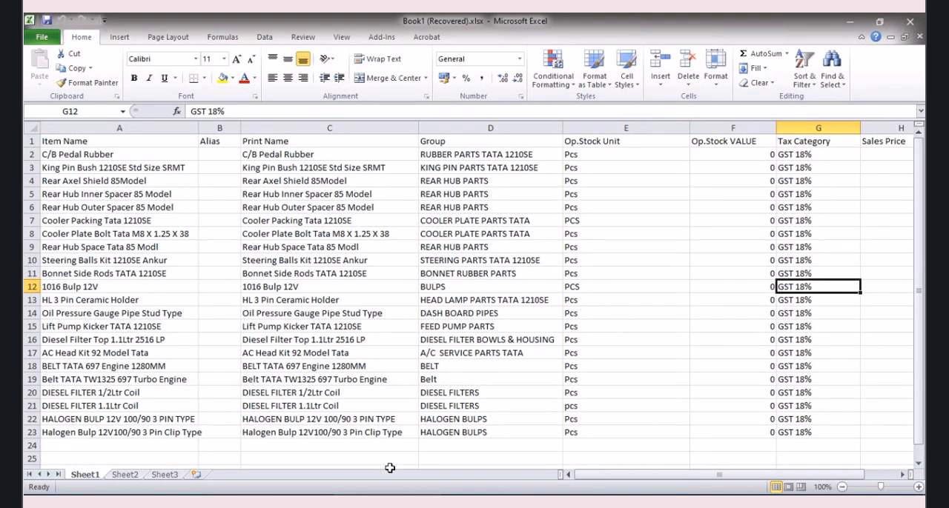
left_click(224, 501)
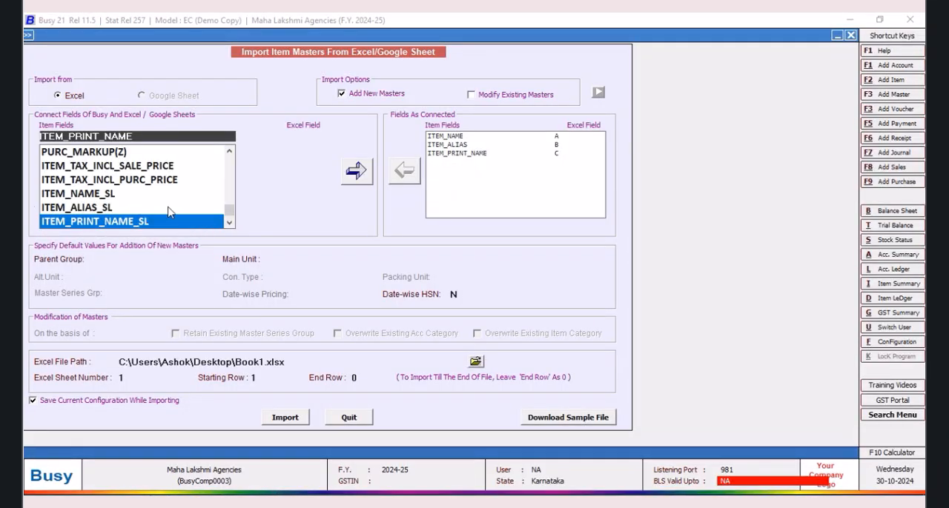
scroll(230, 213, "up", 10)
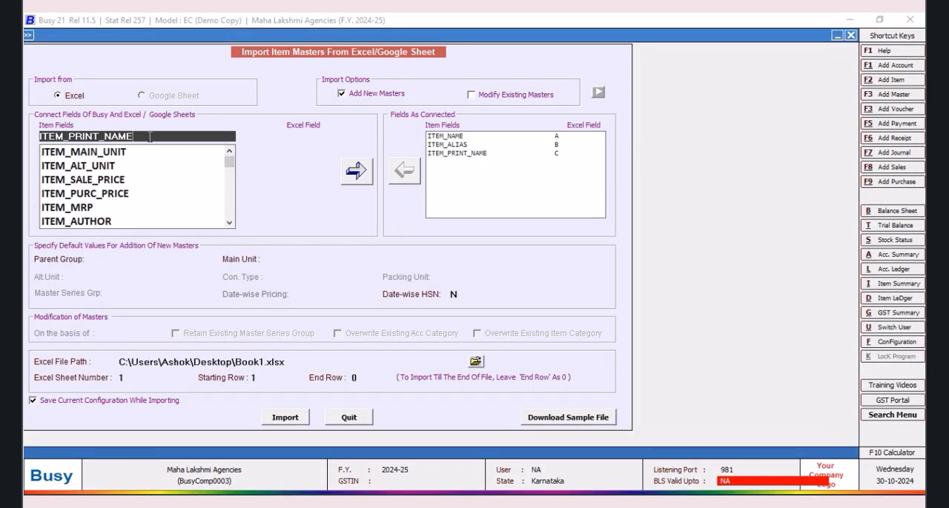
key("BackSpace")
key("BackSpace")
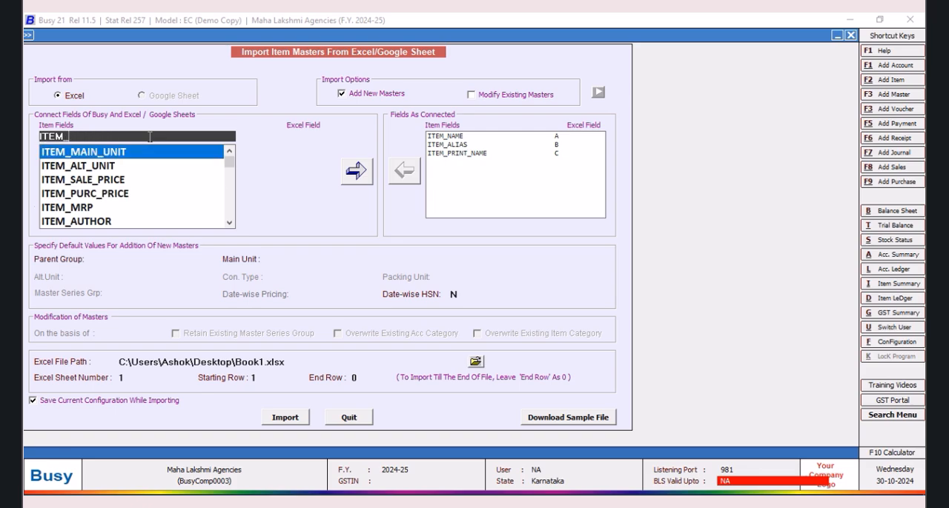
type("g")
key("Tab")
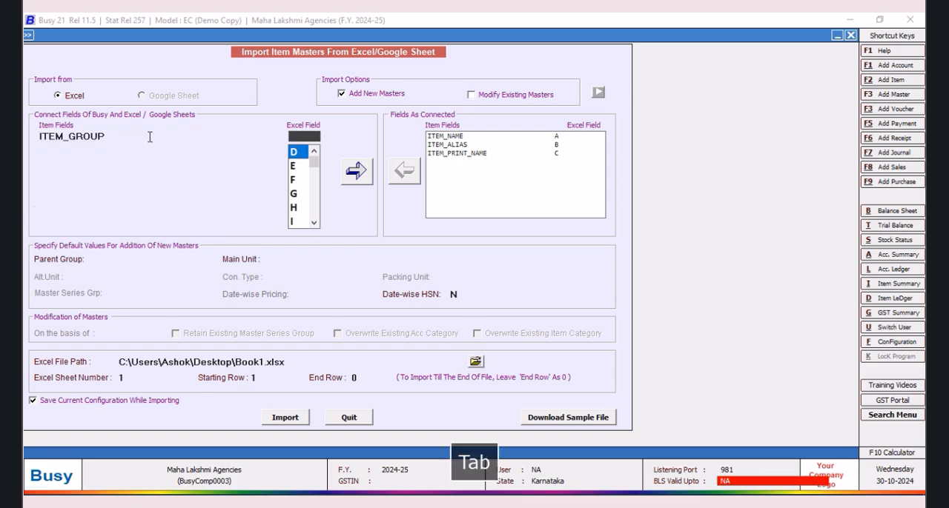
left_click(295, 153)
left_click(355, 172)
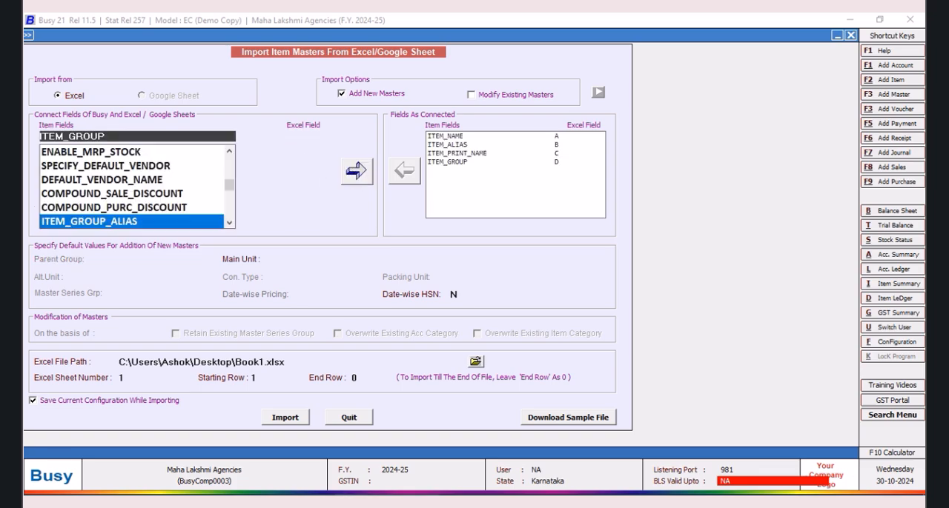
Step: Check the Op.Stock Unit column in Excel, return to Busy, and connect the ITEM_OP_STOCK_MAIN_UNIT field to Excel column E
key("alt+Tab")
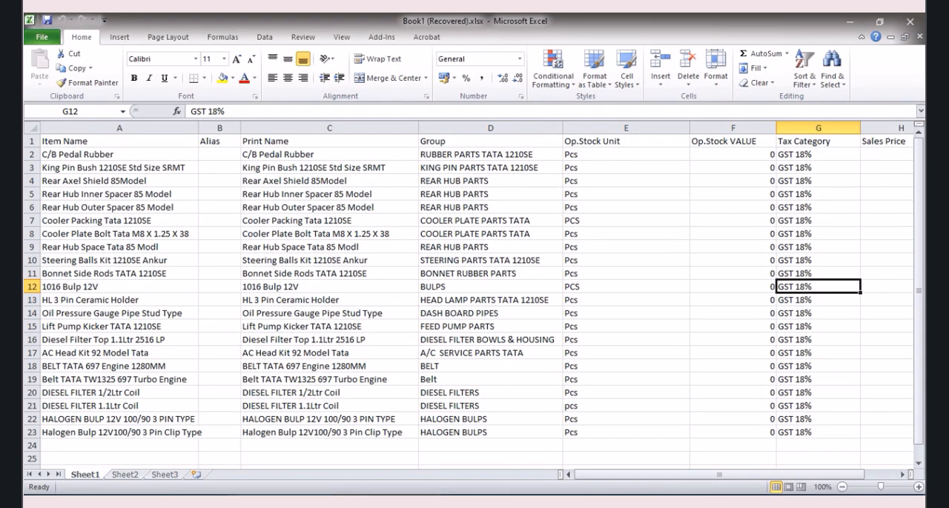
left_click(282, 500)
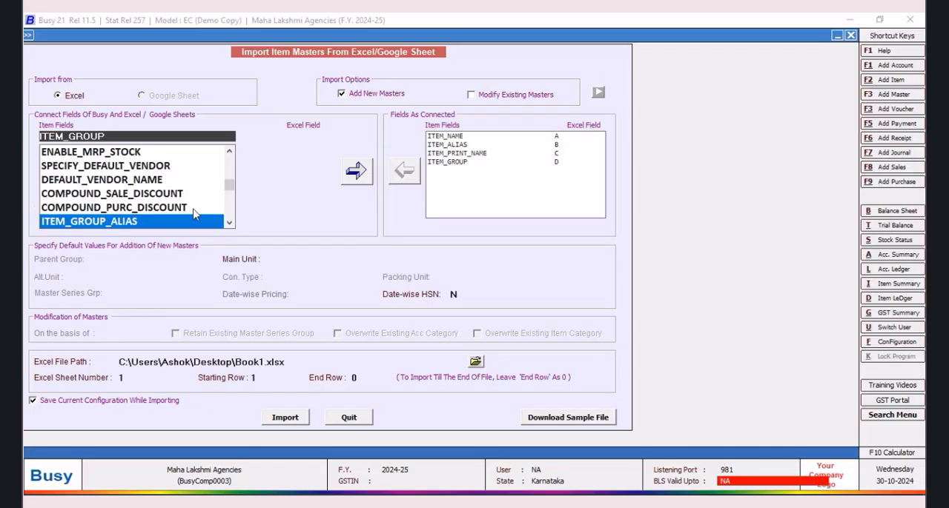
left_click_drag(229, 185, 224, 163)
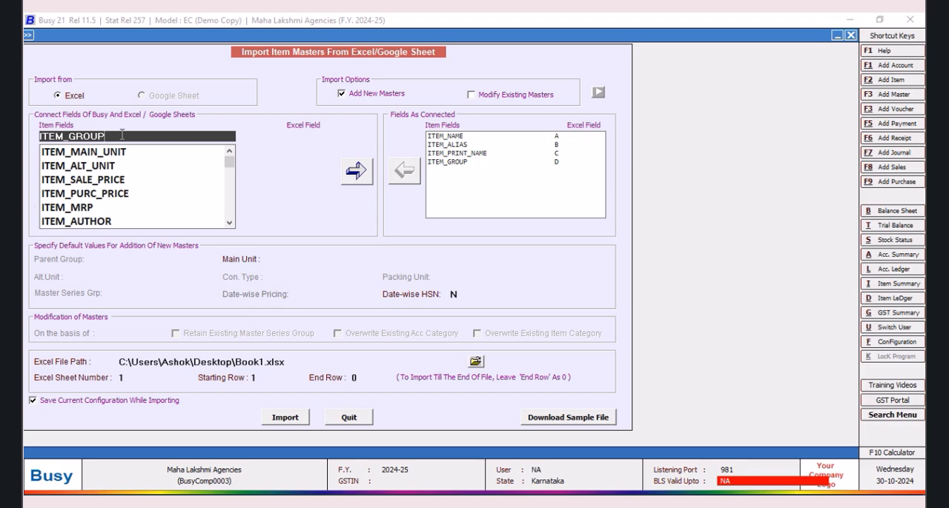
key("BackSpace")
key("BackSpace")
key("BackSpace")
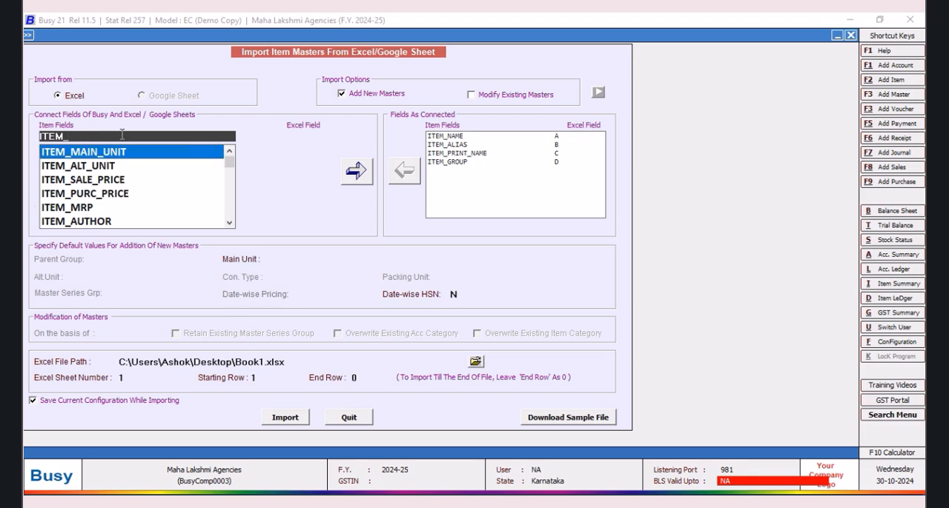
type("op")
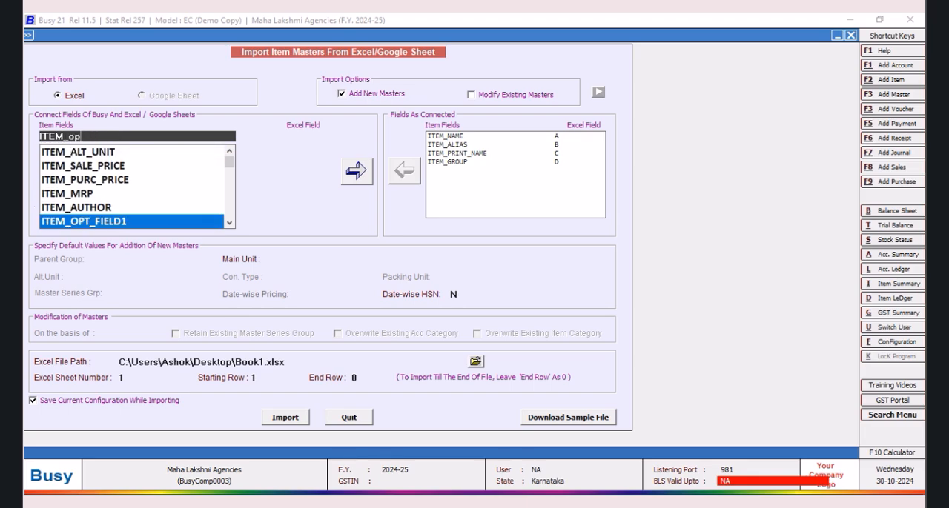
left_click(229, 222)
left_click(229, 222)
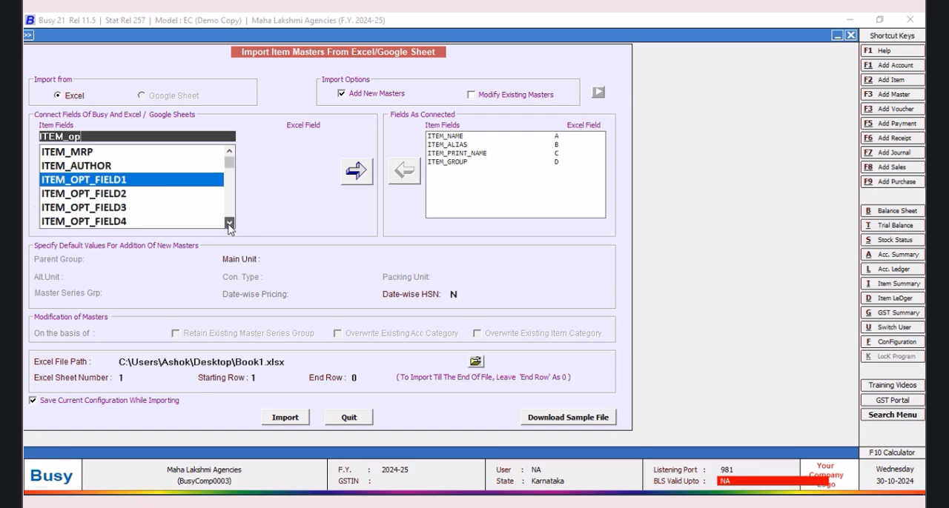
left_click(229, 224)
left_click(229, 224)
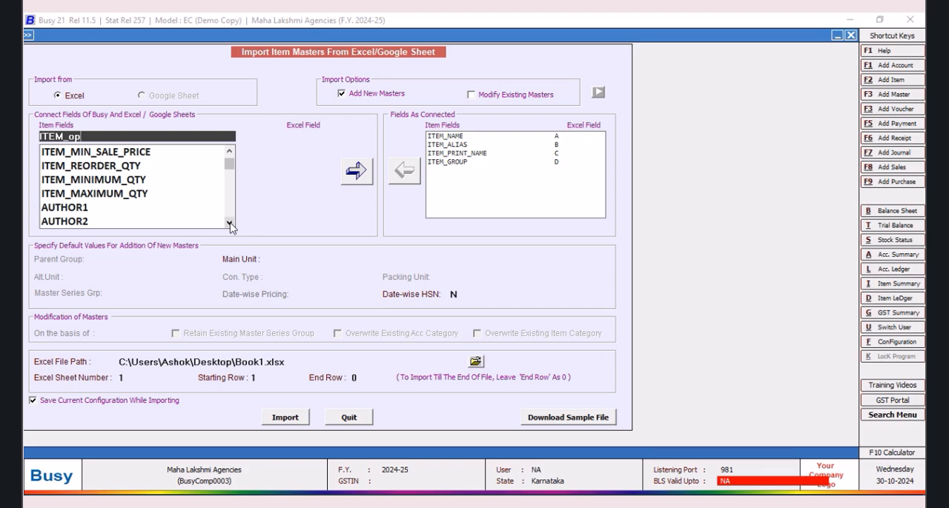
type("_")
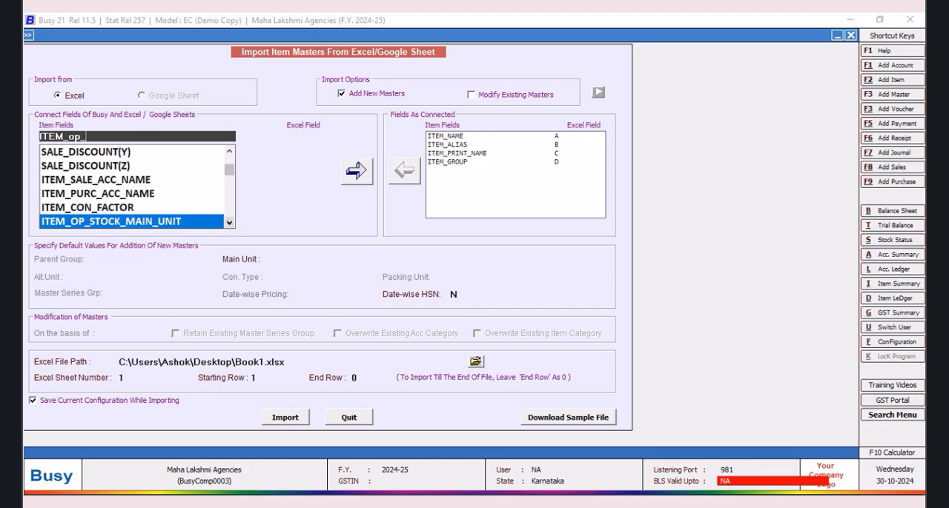
left_click(181, 223)
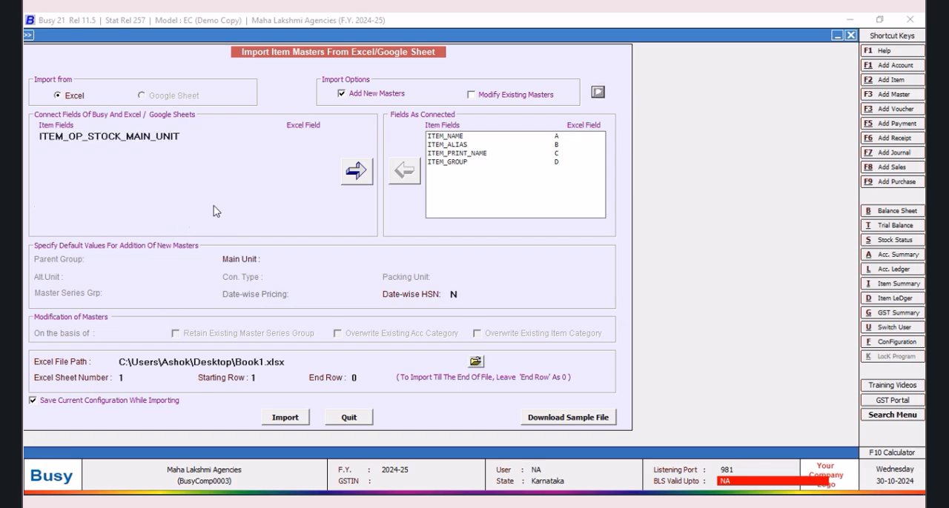
left_click(308, 136)
left_click(300, 156)
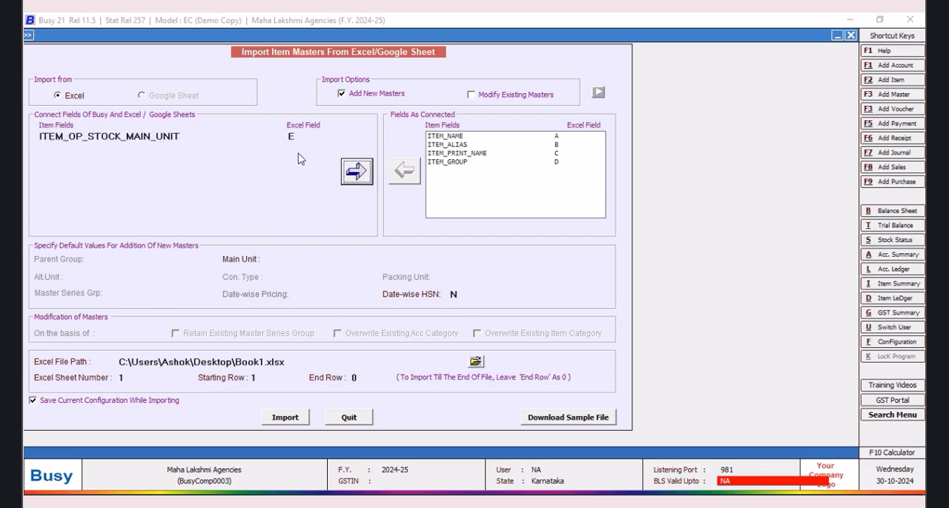
left_click(354, 171)
Step: Check the Op.Stock VALUE column in Excel, return to Busy, and connect the ITEM_OP_AMOUNT field to Excel column F
left_click(389, 503)
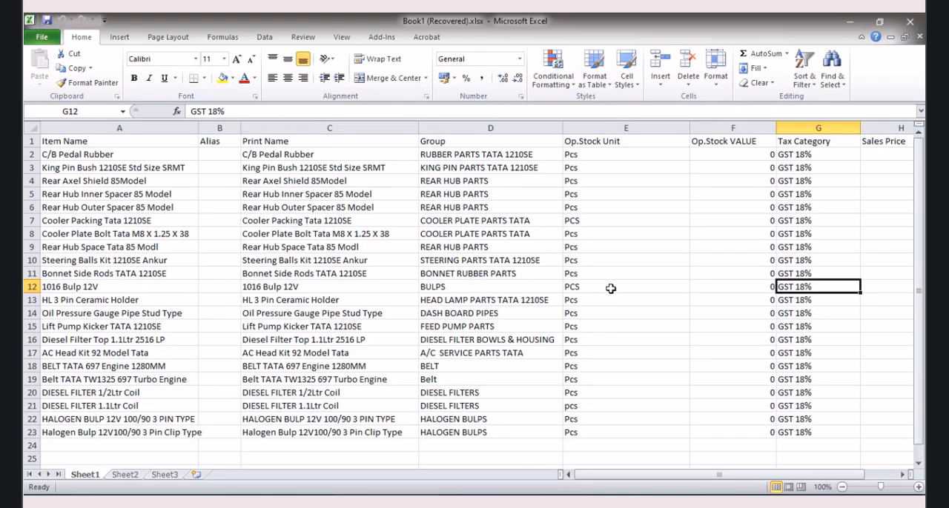
left_click(317, 503)
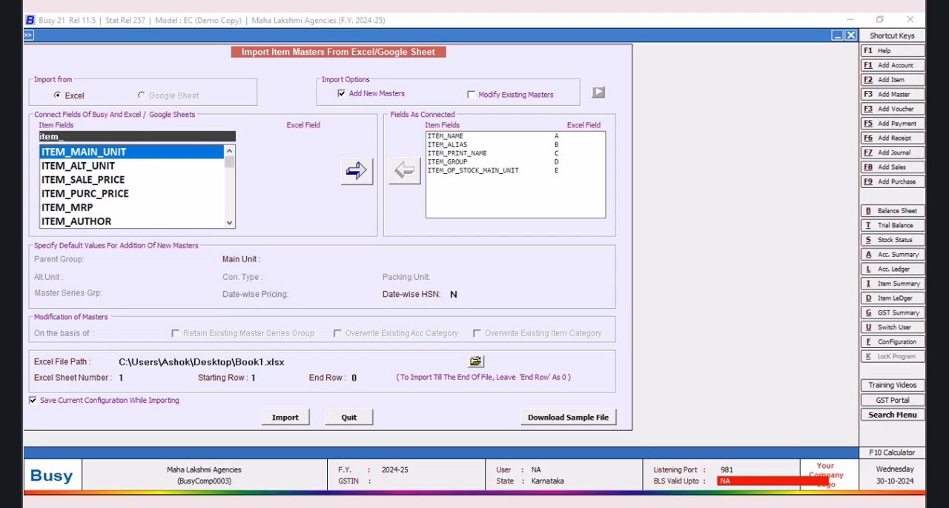
type("op")
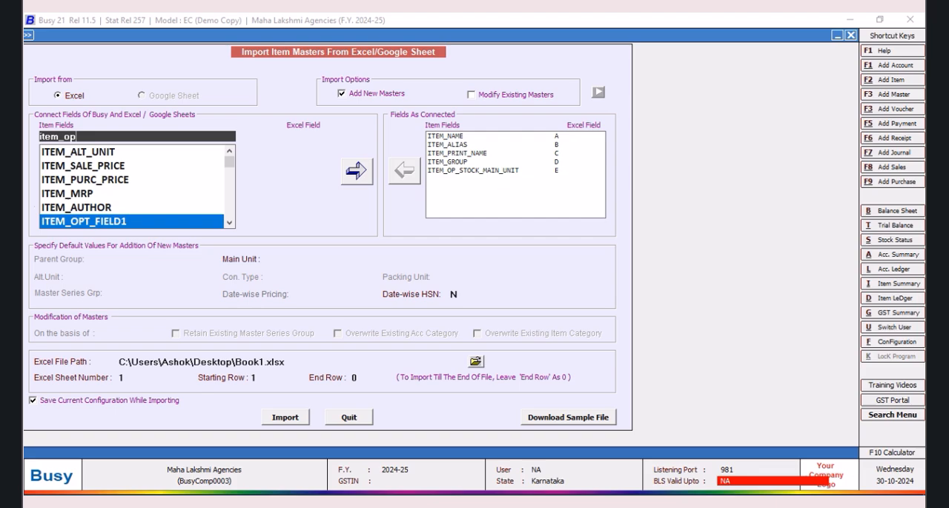
type("_sto")
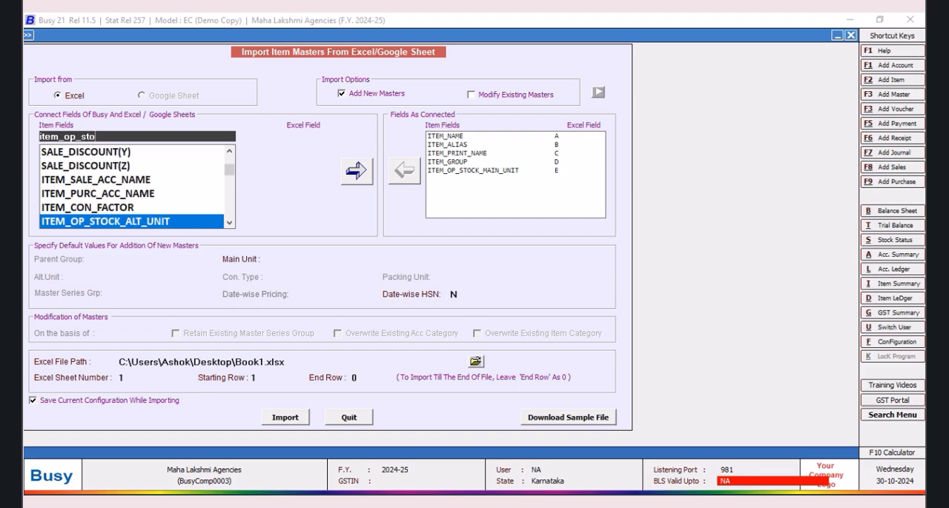
key("Down")
left_click(229, 223)
left_click(230, 224)
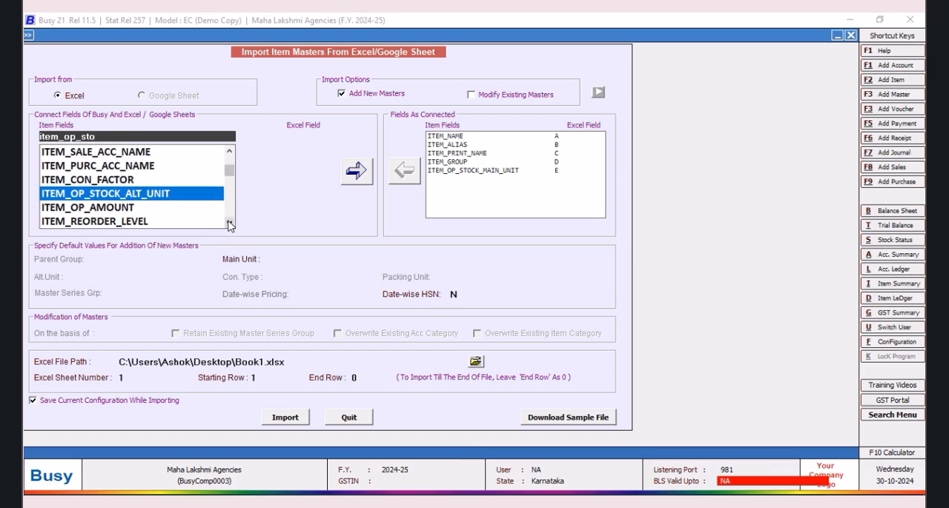
left_click(105, 211)
left_click(300, 134)
left_click(299, 153)
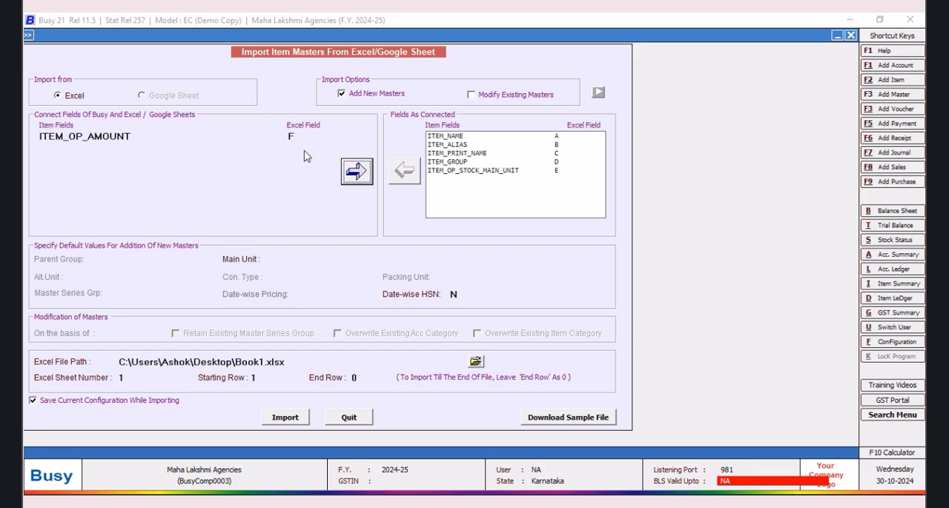
left_click(356, 172)
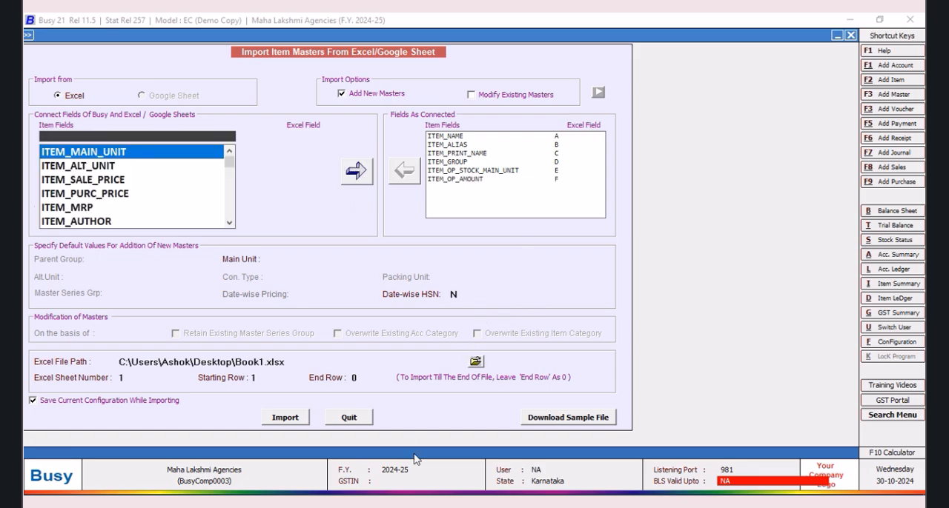
Step: Check the Tax Category column in Excel, return to Busy, and connect the TAX_CATEGORY_NAME field to Excel column G
left_click(387, 503)
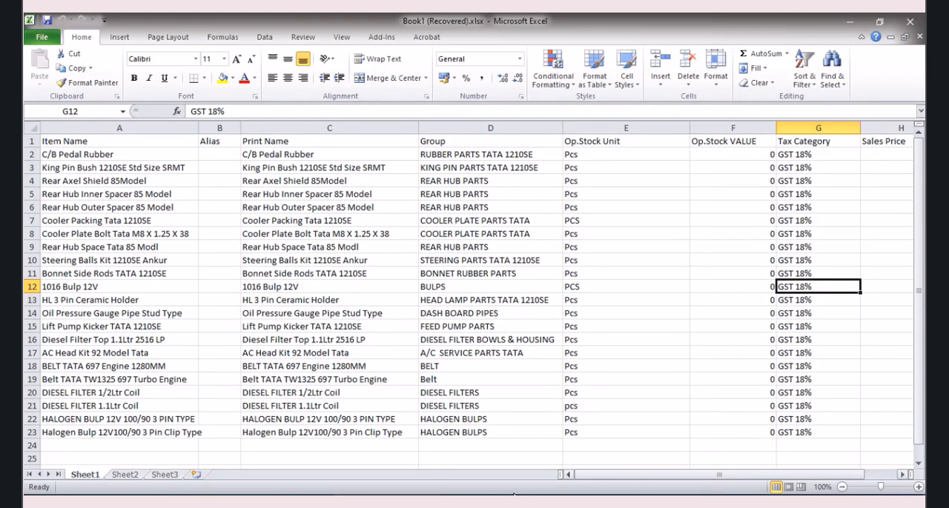
left_click(296, 504)
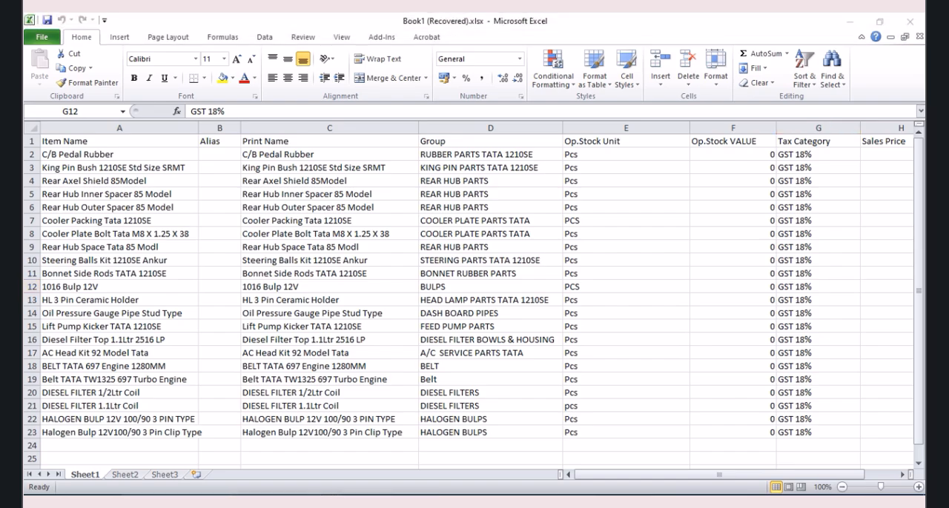
left_click(293, 503)
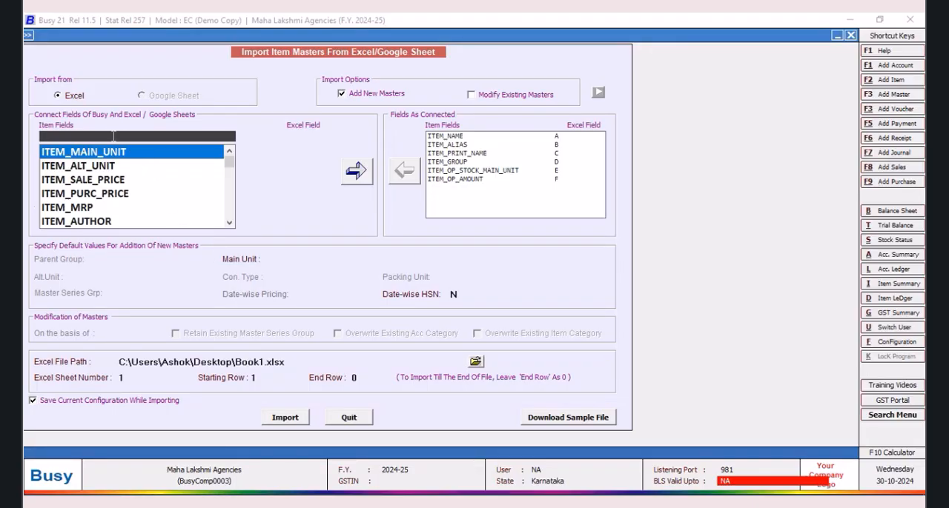
type("t")
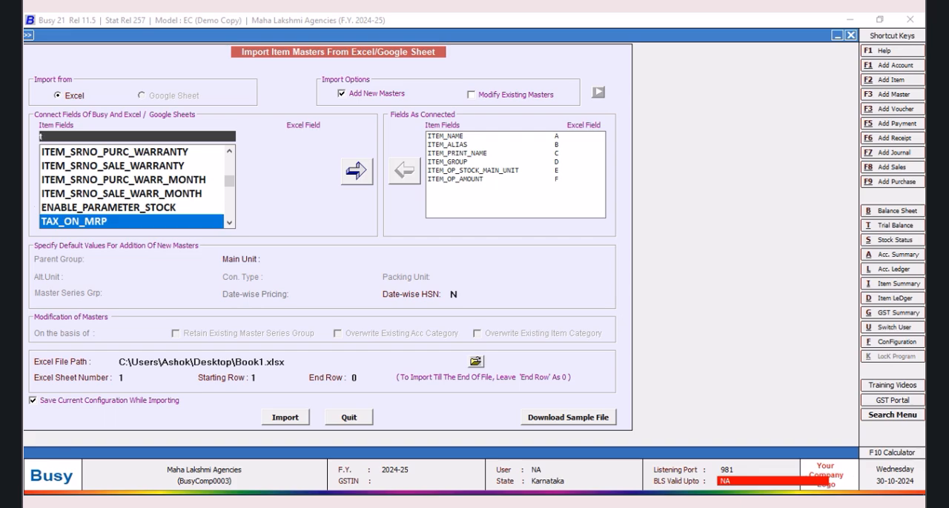
type("ax_c")
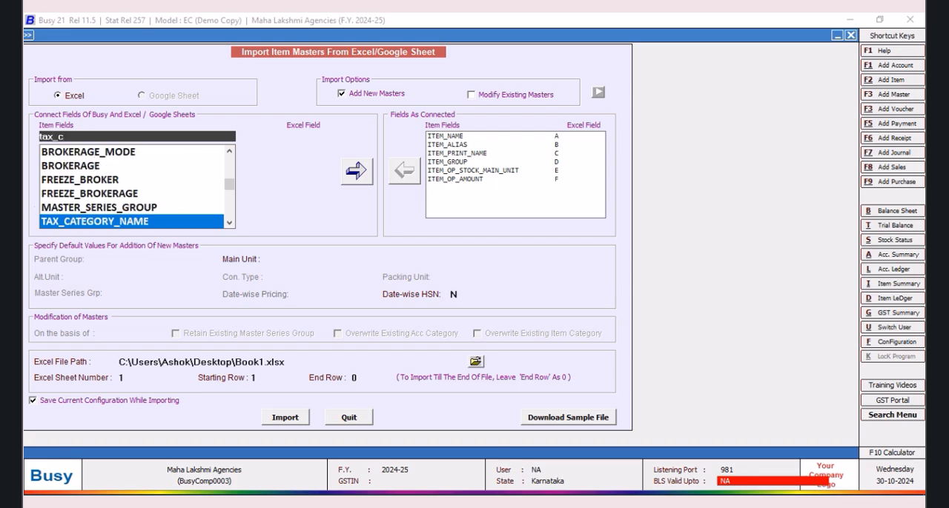
key("Return")
left_click(302, 152)
left_click(355, 171)
Step: Check the Sales Price column in Excel, return to Busy, and connect the ITEM_SALE_PRICE field to Excel column H
left_click(390, 503)
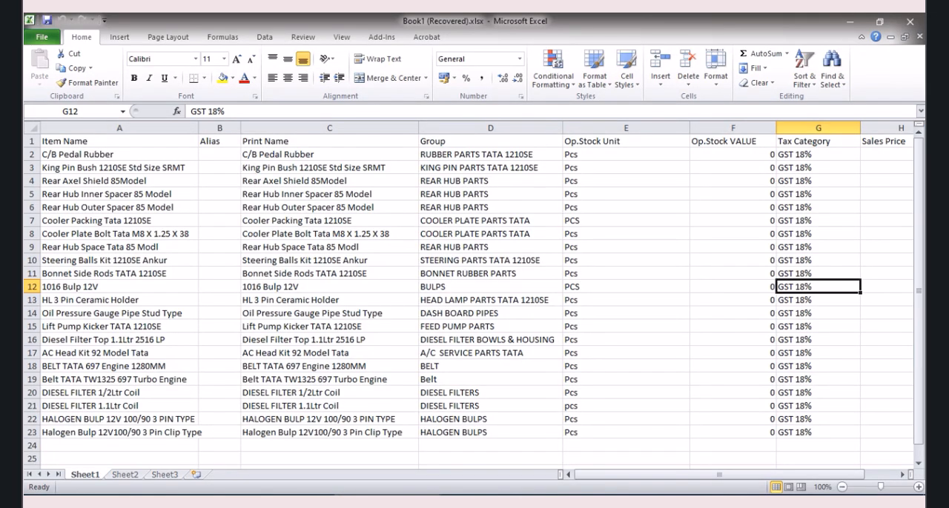
left_click_drag(586, 475, 639, 476)
left_click(291, 503)
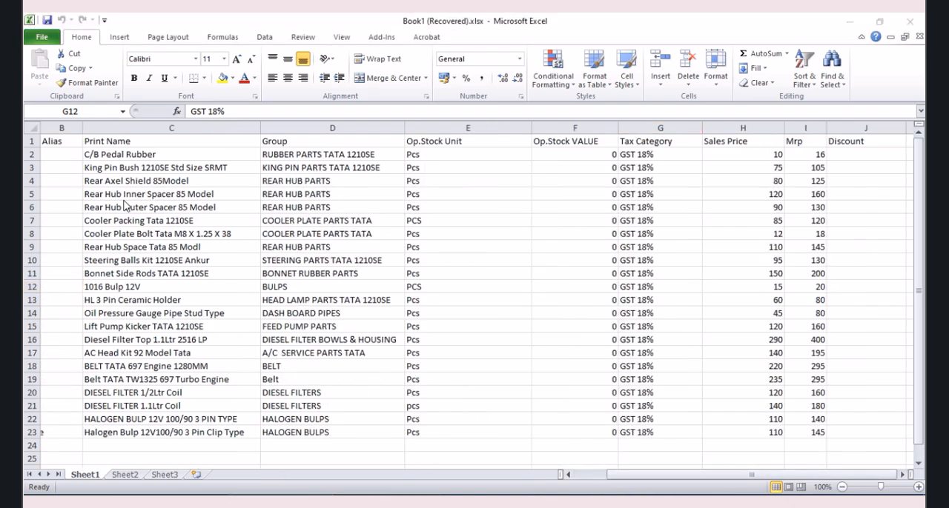
left_click(185, 504)
type("s")
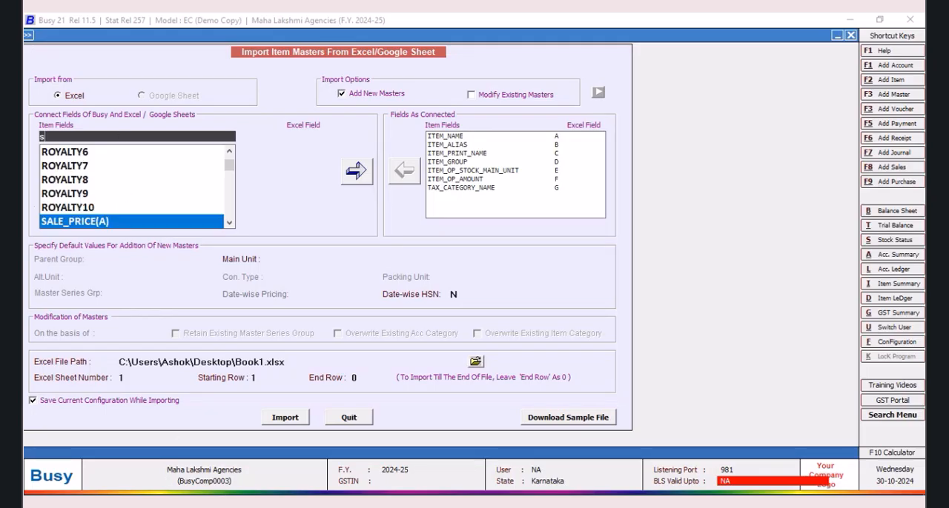
key("BackSpace")
type("item")
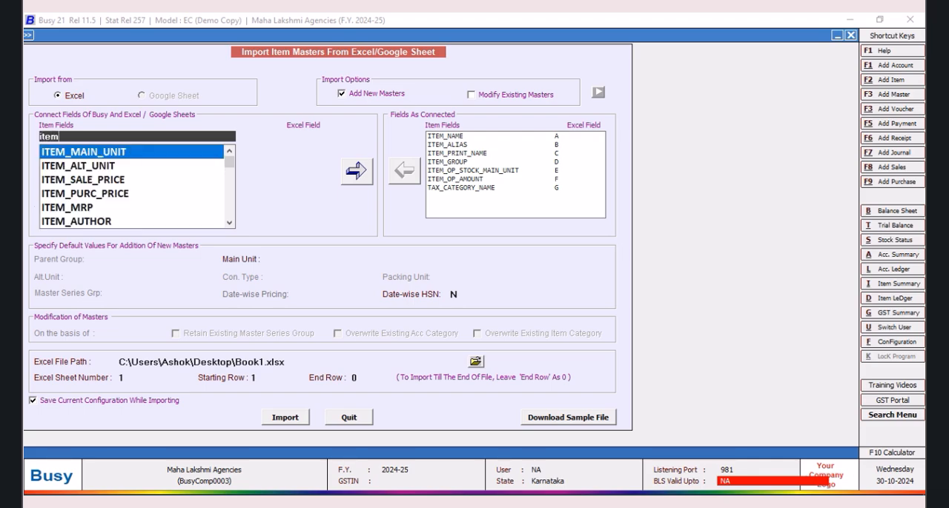
type("s")
key("BackSpace")
type("_sale")
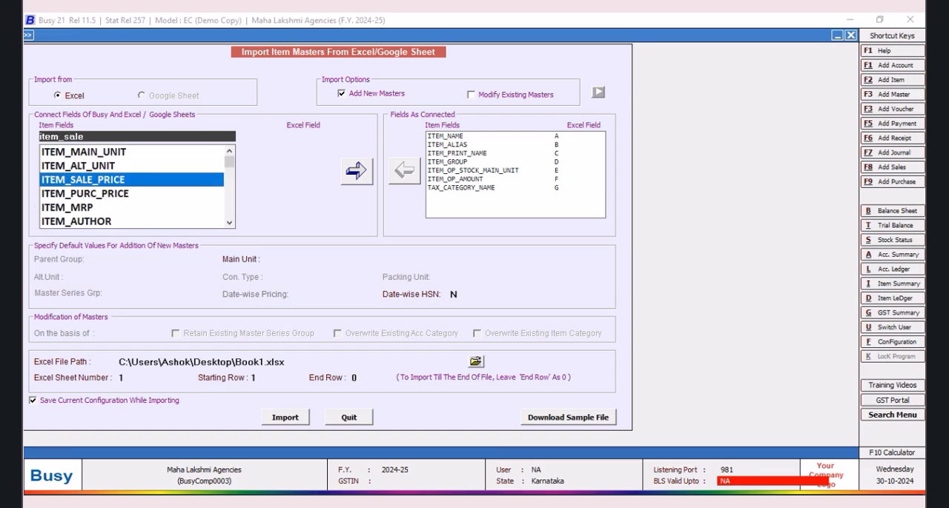
key("Return")
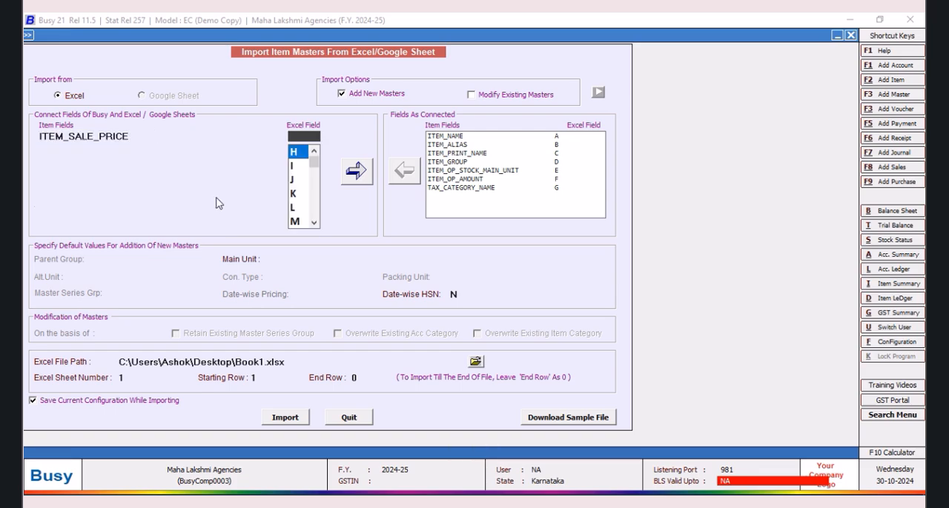
left_click(297, 150)
left_click(355, 177)
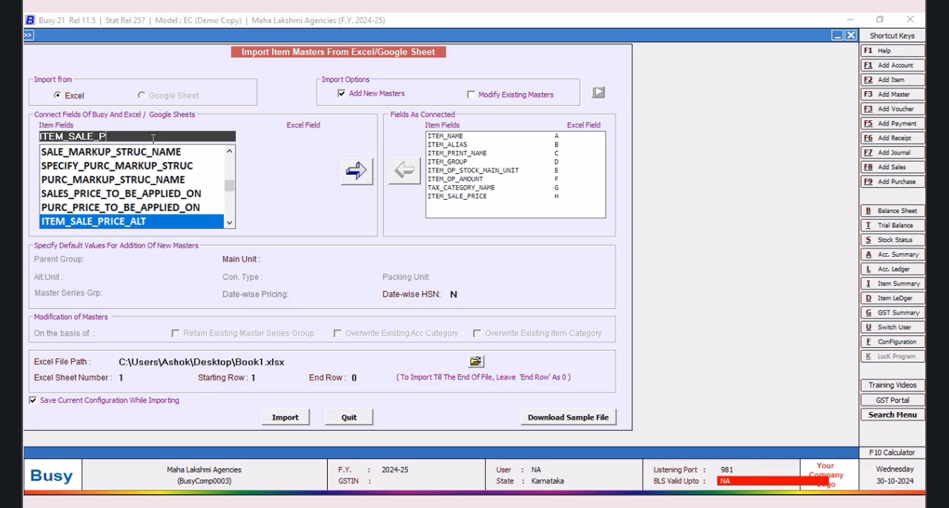
Step: Connect the ITEM_MRP field to Excel column I, checking the Mrp column in the workbook
key("BackSpace")
key("BackSpace")
key("BackSpace")
key("BackSpace")
key("BackSpace")
key("BackSpace")
type("m")
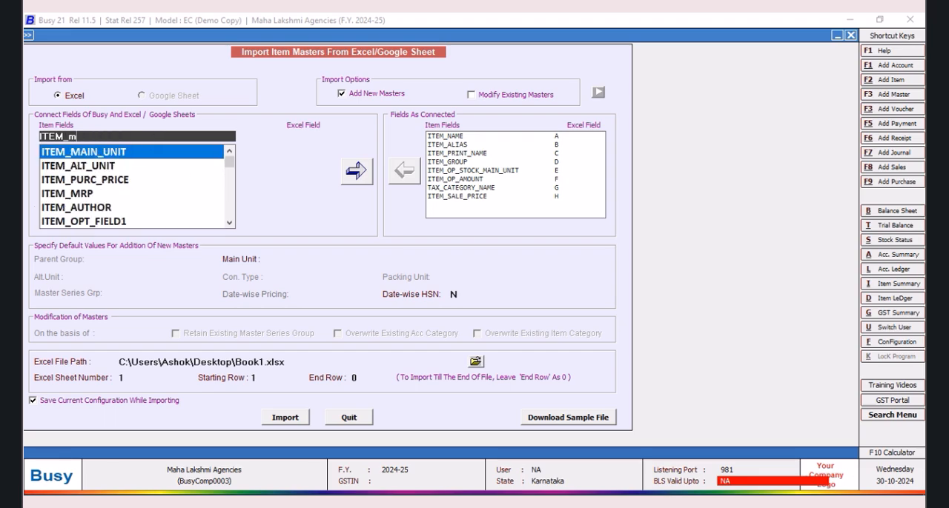
type("rp")
key("Return")
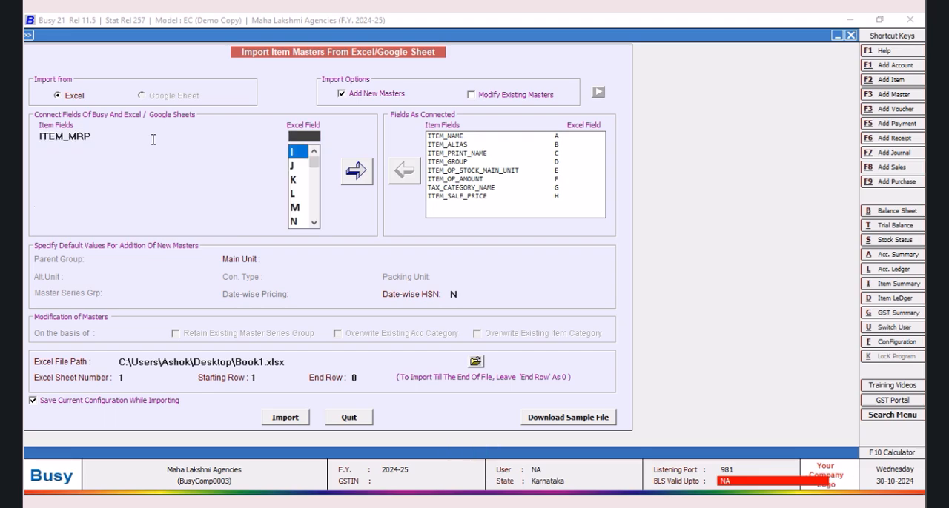
key("alt+Tab")
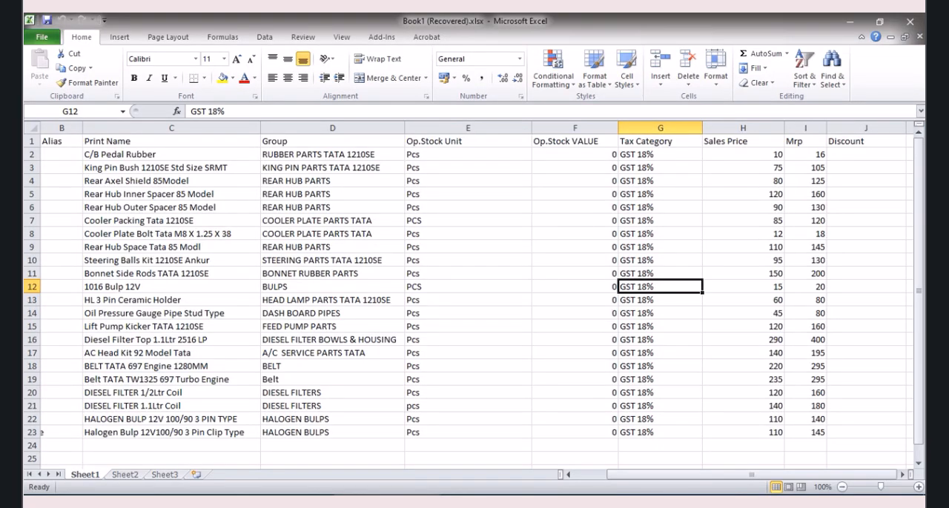
key("alt+Tab")
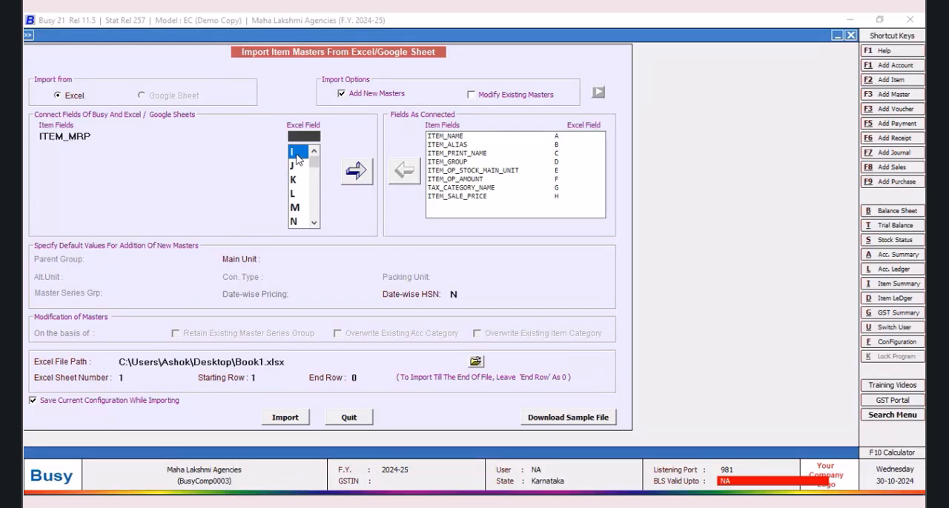
left_click(358, 172)
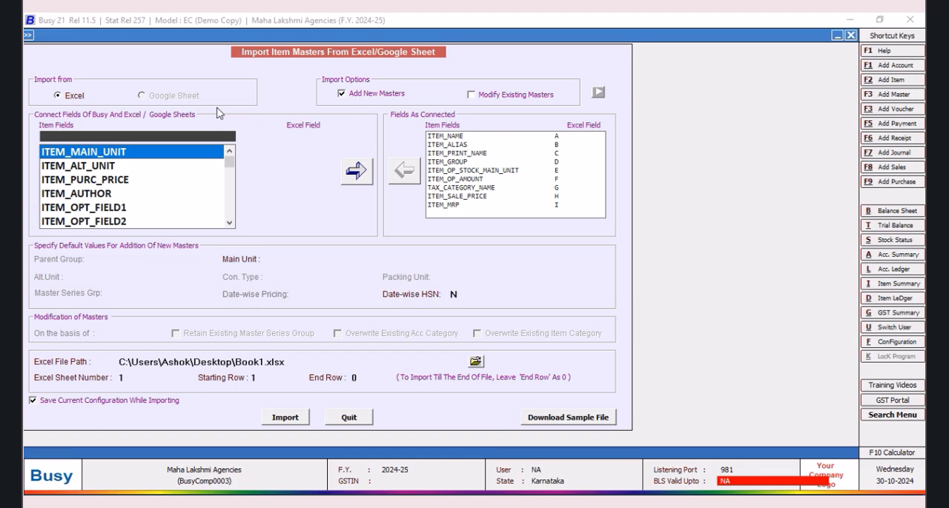
Step: Choose Book1 (Recovered).xlsx from the Desktop as the Excel file for the import
left_click(476, 363)
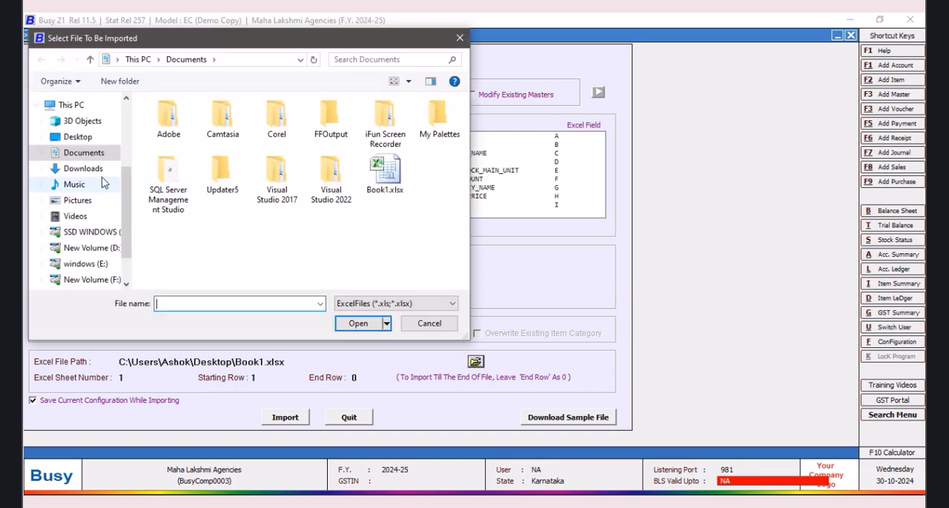
left_click(77, 137)
left_click(186, 137)
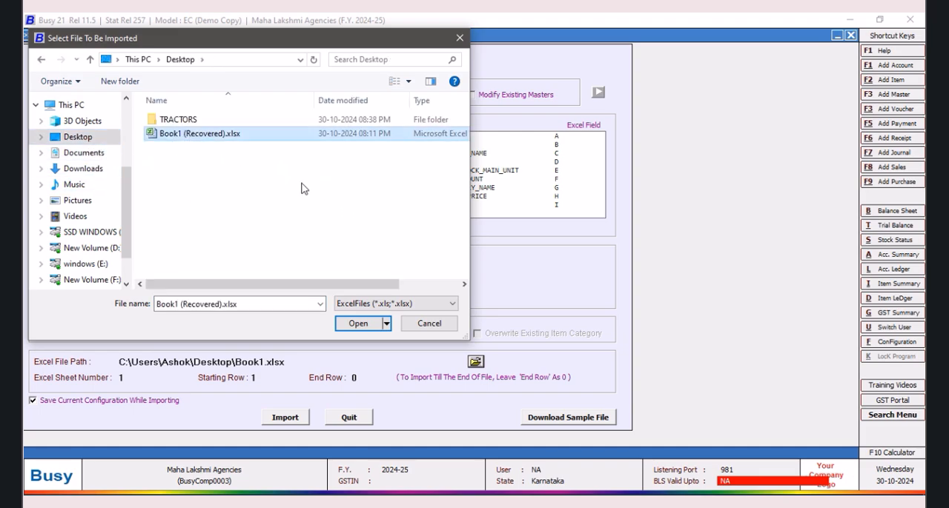
left_click(362, 324)
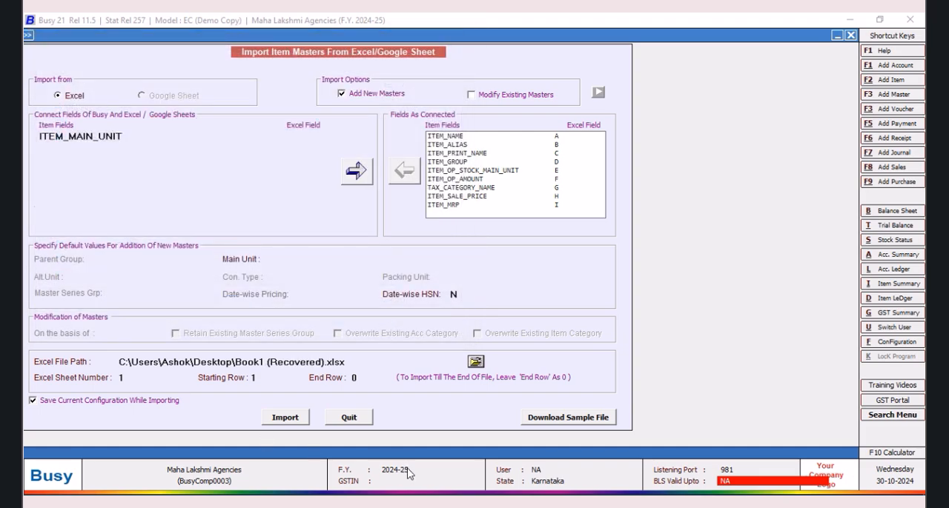
Step: Check the first and last item rows in Excel, return to Busy, and set the starting row to 2 and end row to 23
left_click(397, 501)
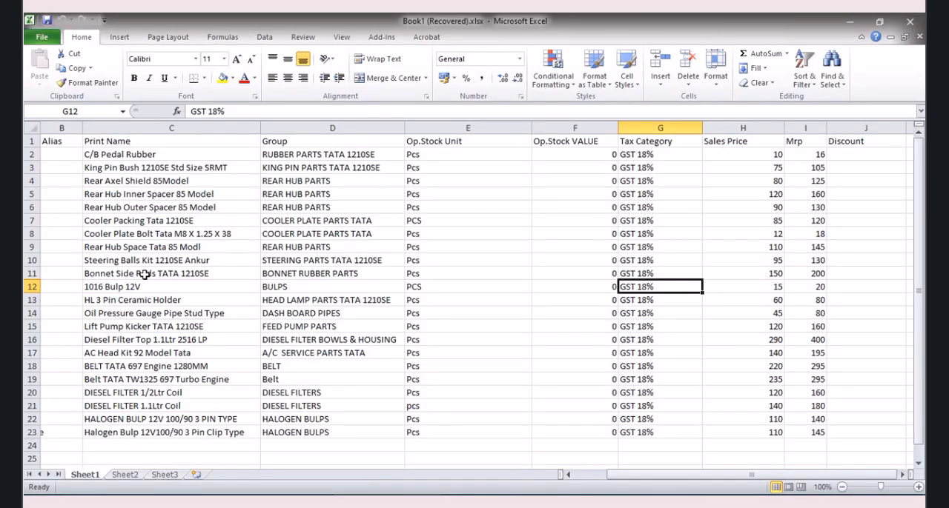
left_click(32, 154)
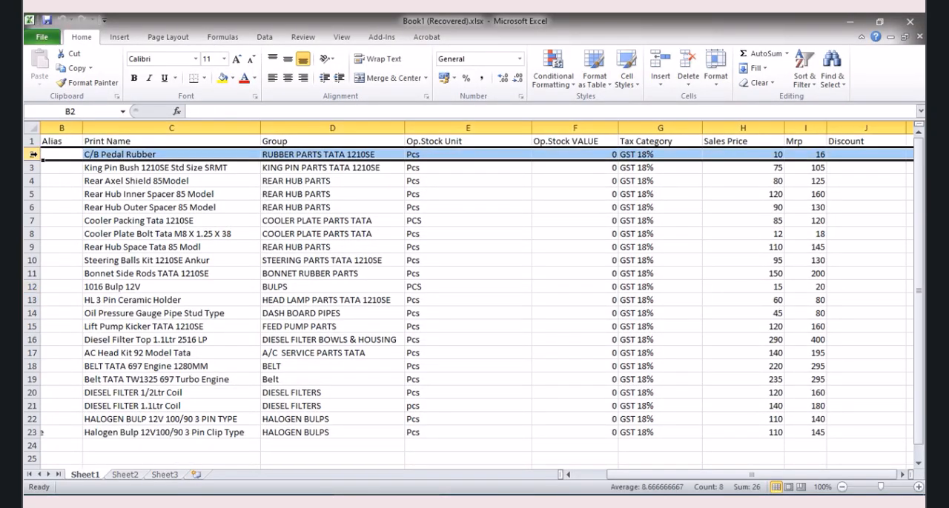
left_click(32, 432)
key("alt+Tab")
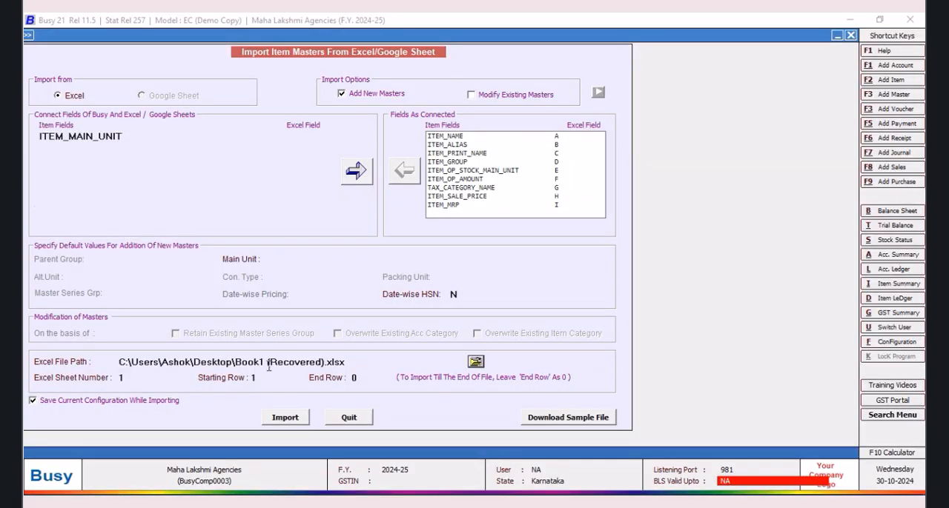
left_click(255, 378)
type("2")
left_click(363, 379)
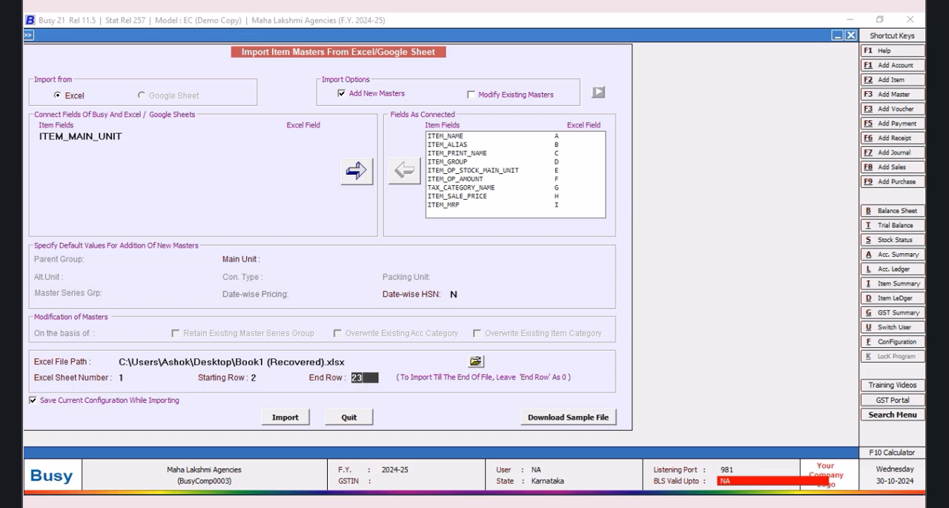
Step: Try to import the item masters with the connected fields
left_click(295, 419)
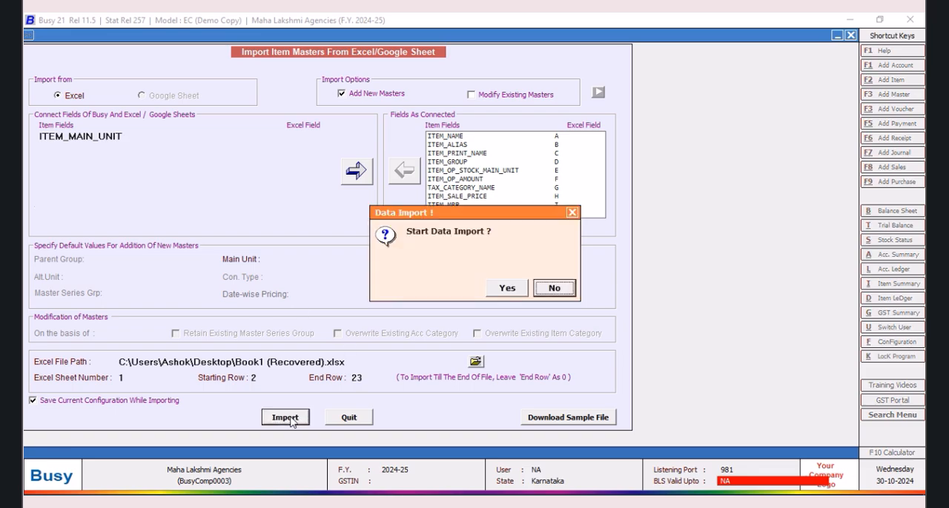
left_click(502, 291)
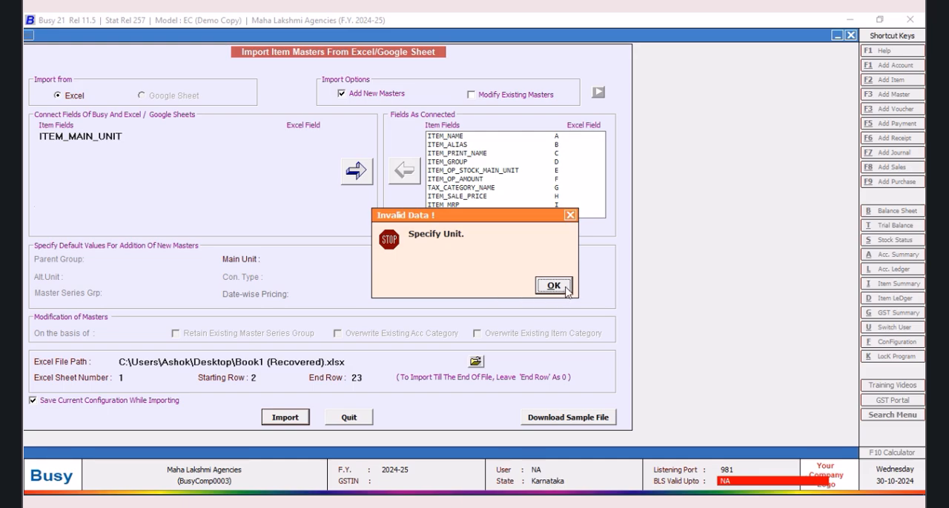
left_click(563, 289)
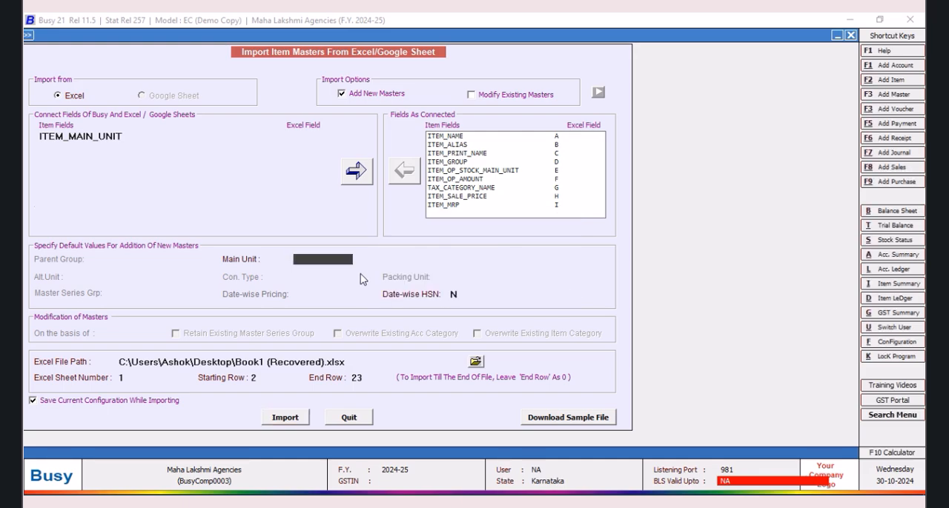
Step: Set the default main unit to Pcs., import the item masters, and leave the import form
type("pcs")
key("Return")
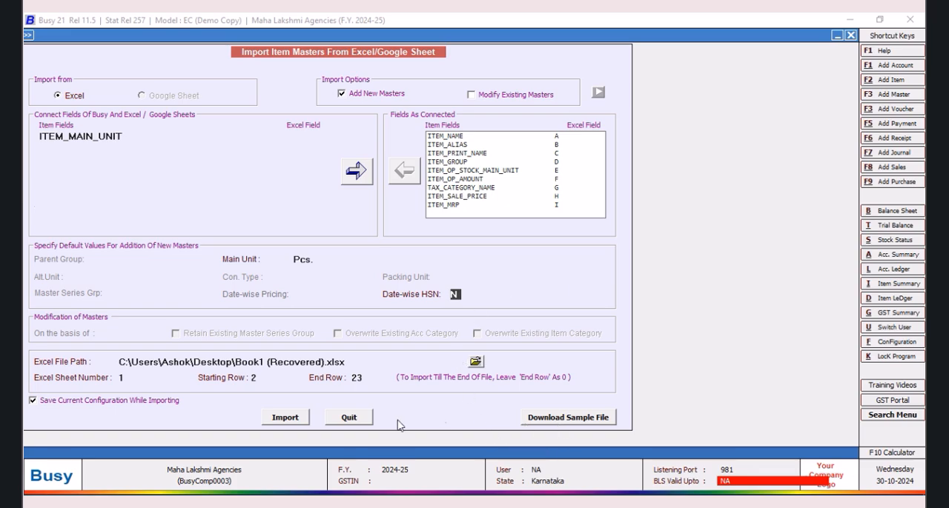
left_click(284, 420)
left_click(510, 289)
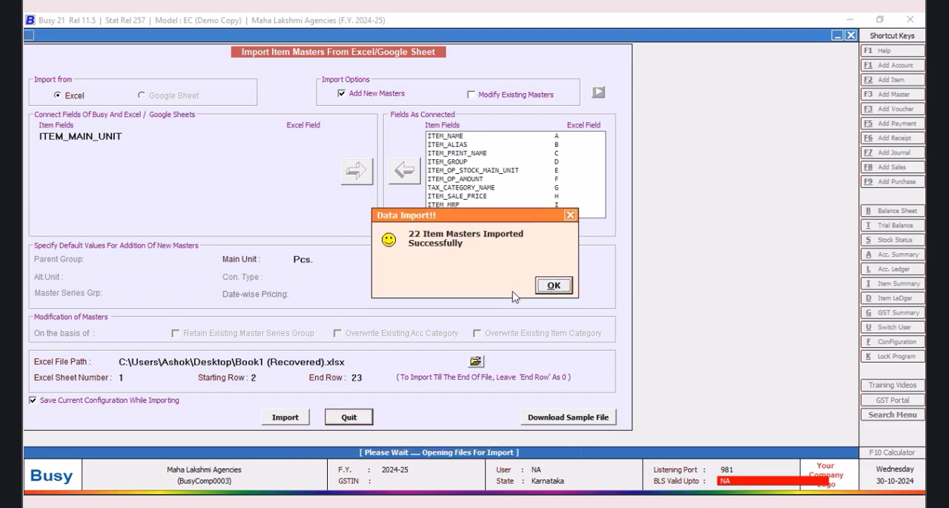
left_click(554, 286)
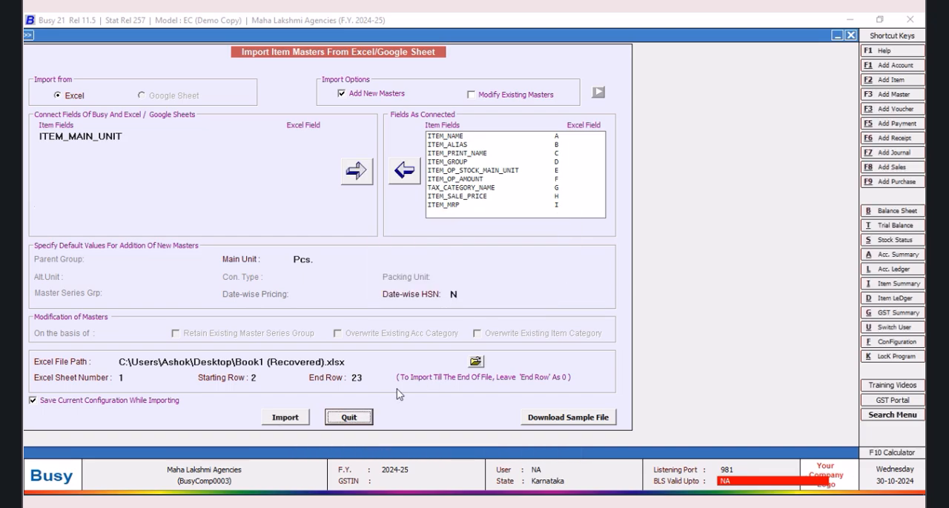
left_click(348, 417)
Step: Display the list of item masters on screen without filtering on tax category
left_click(115, 50)
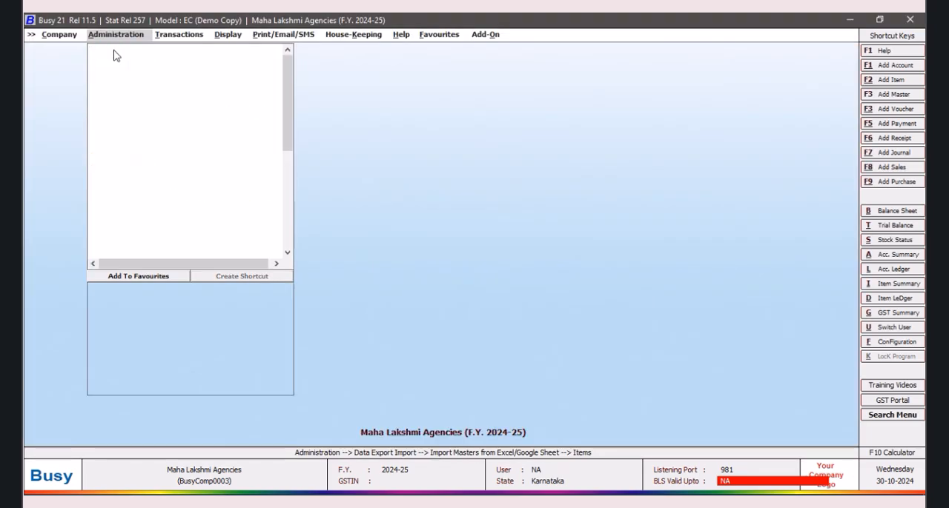
left_click(144, 104)
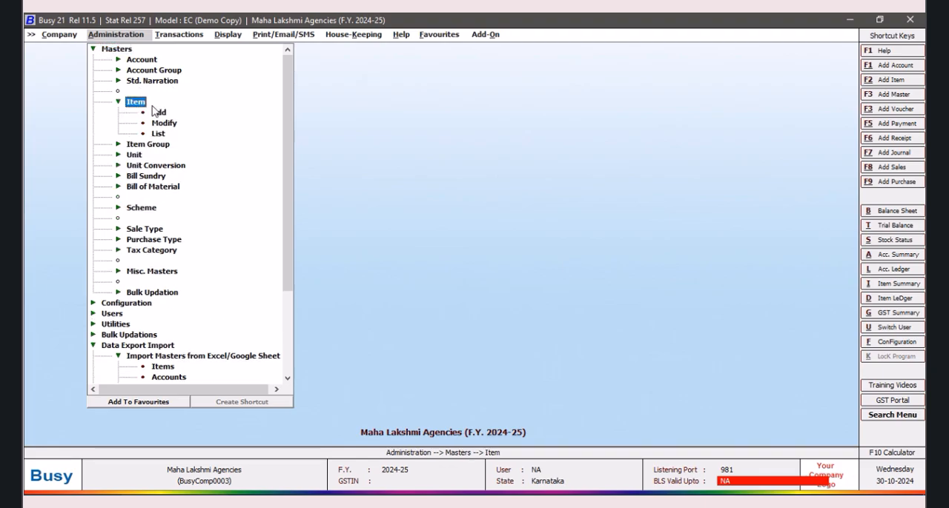
left_click(158, 133)
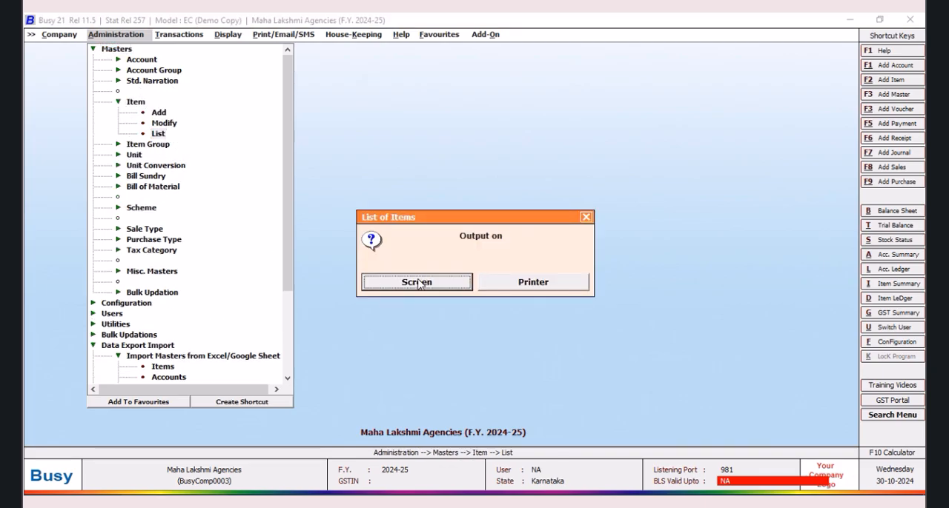
left_click(417, 282)
left_click(397, 280)
left_click(404, 284)
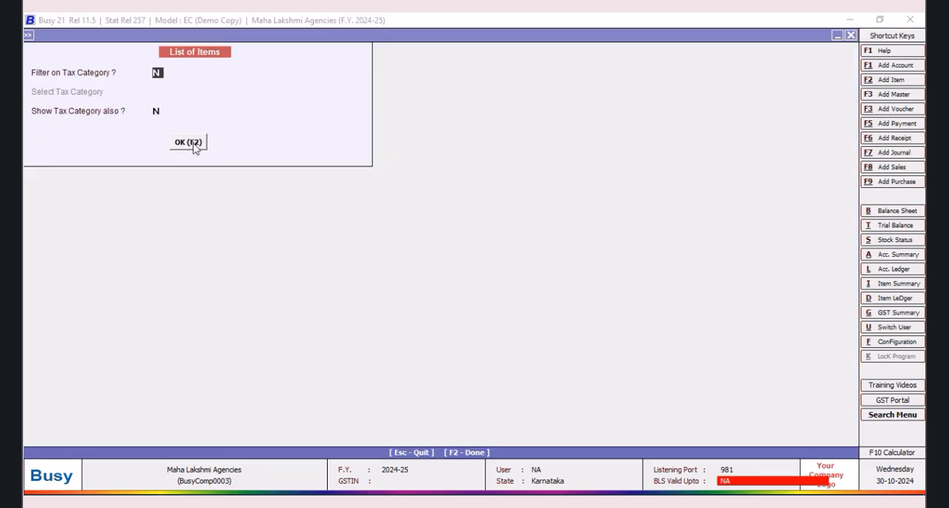
left_click(190, 143)
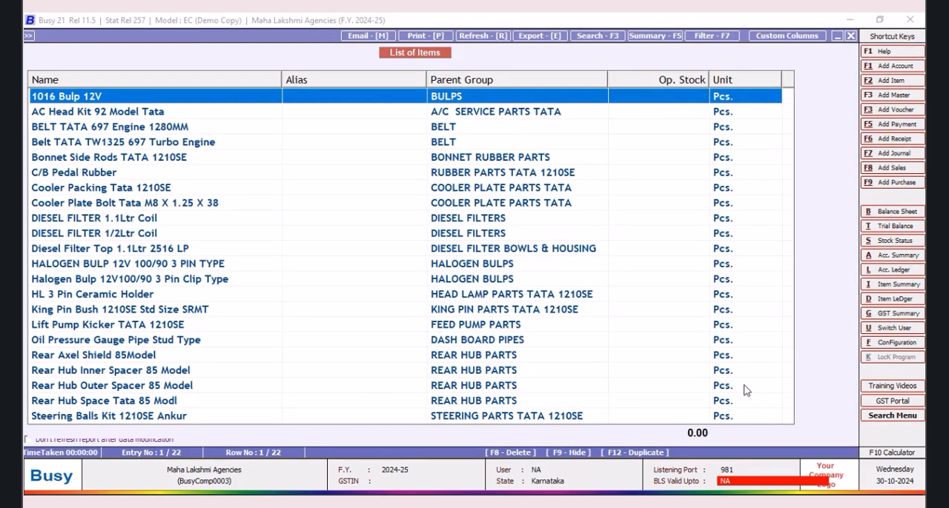
Step: Close the item list report and open the List of Items grid that offers field selection
left_click(851, 37)
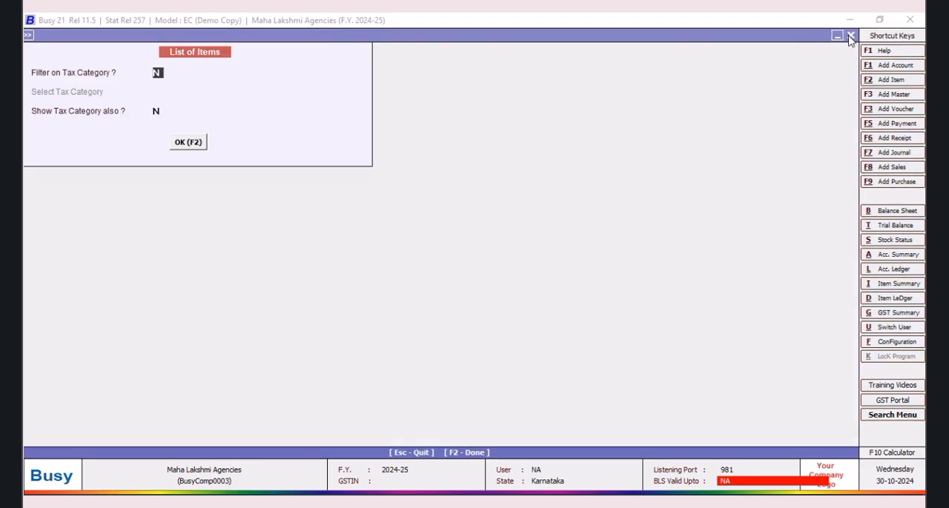
left_click(850, 37)
left_click(483, 286)
left_click(416, 282)
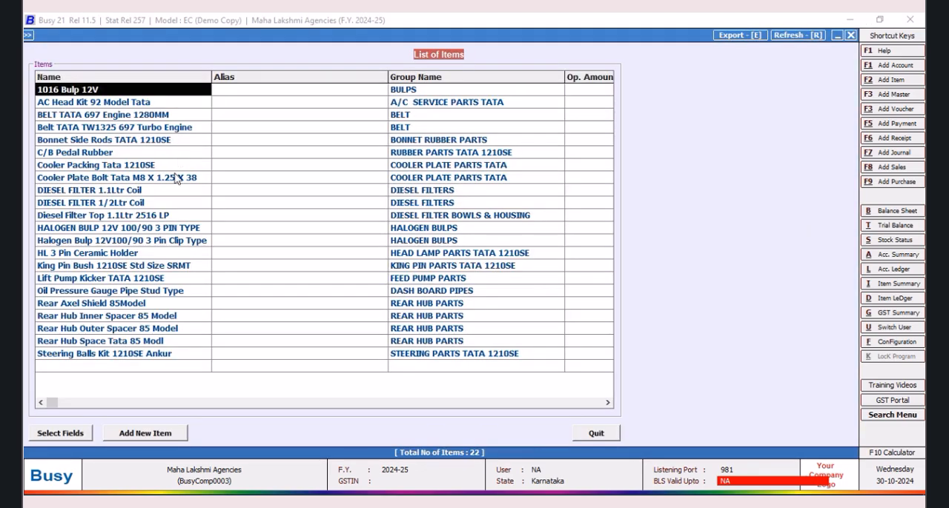
Step: Open the item list's field selection and add the ITEM_SALE_PRICE field to the selected fields
left_click(75, 436)
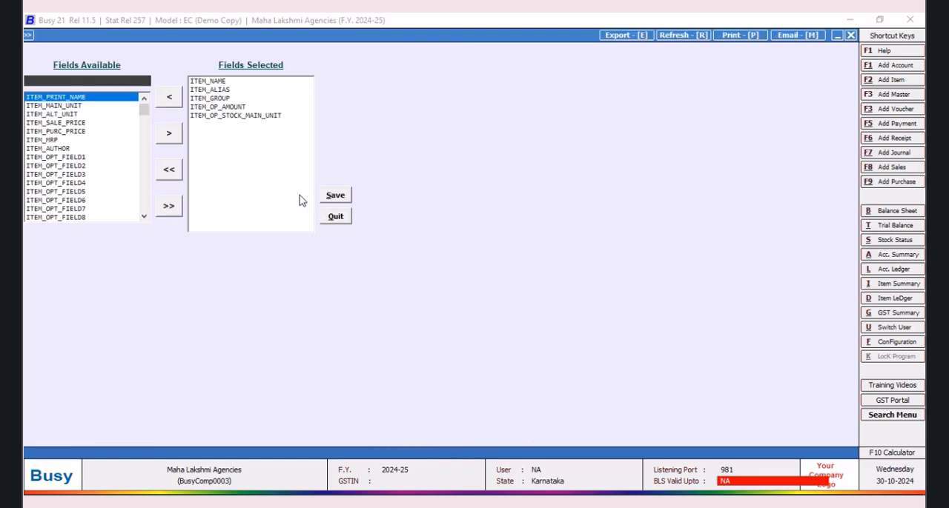
left_click(78, 123)
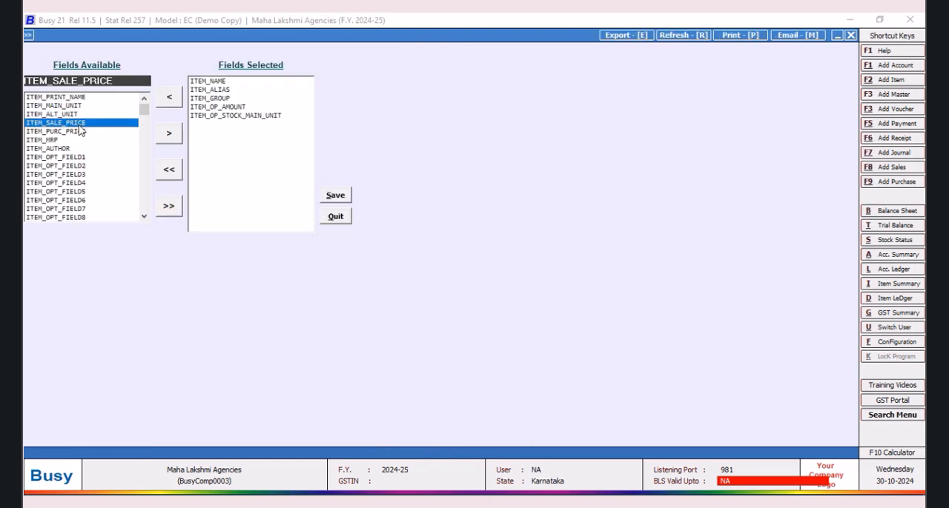
left_click(180, 140)
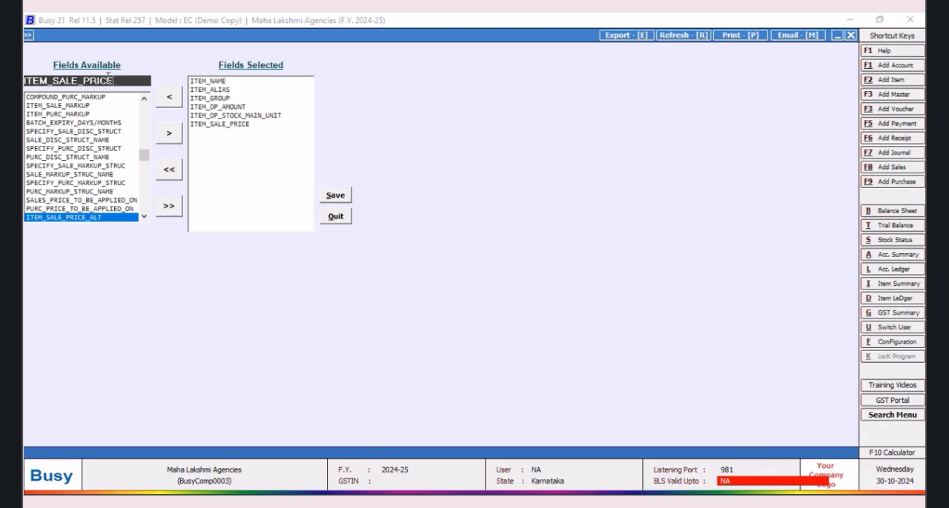
Step: Find the TAX_CATEGORY_NAME field among the available fields and add it to the selected fields
key("BackSpace")
key("BackSpace")
key("BackSpace")
key("BackSpace")
key("BackSpace")
key("BackSpace")
key("BackSpace")
key("BackSpace")
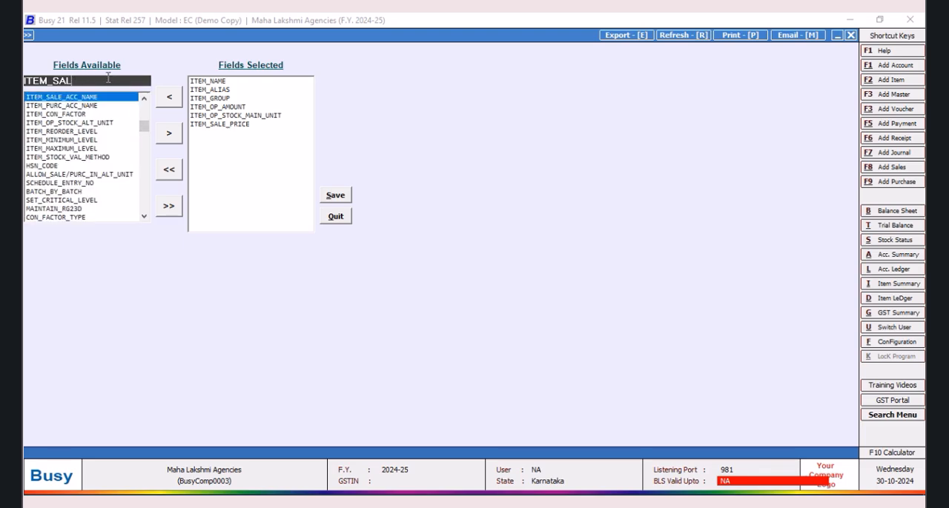
type("tax")
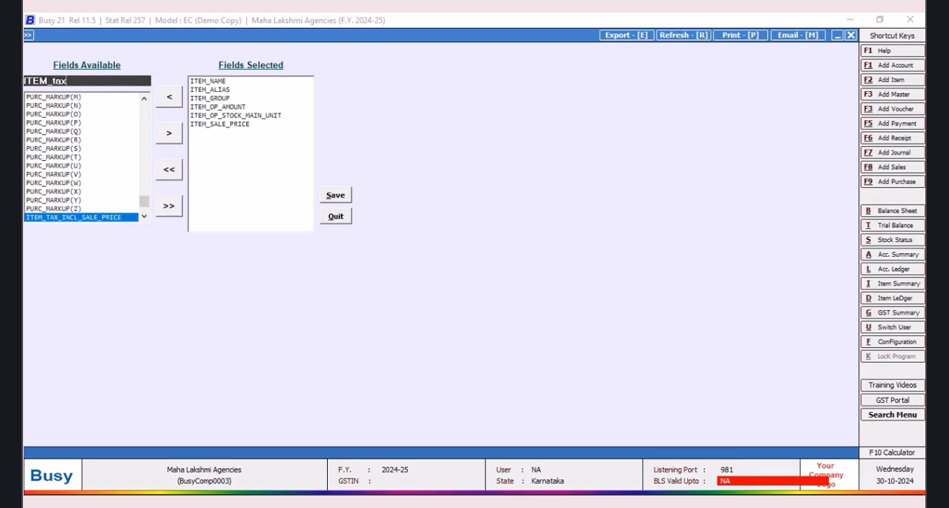
key("BackSpace")
key("BackSpace")
key("BackSpace")
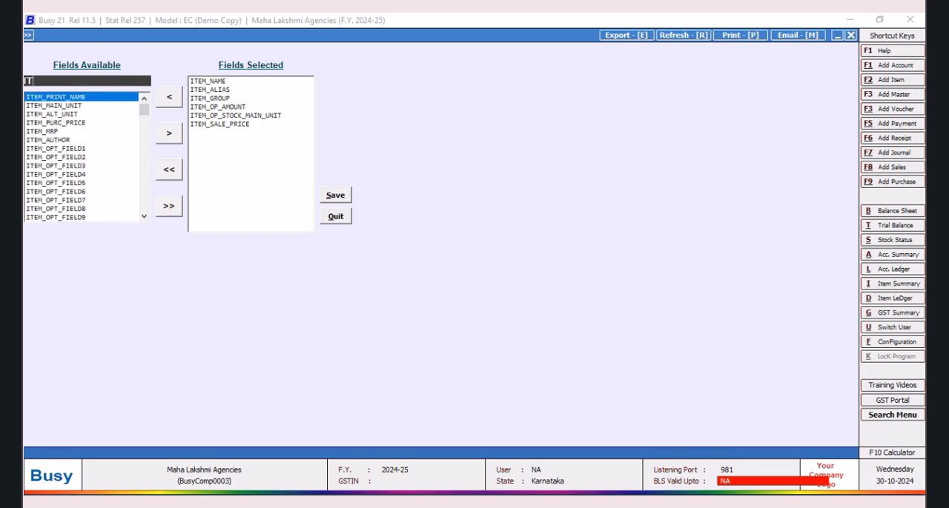
type("tax_ca")
key("Tab")
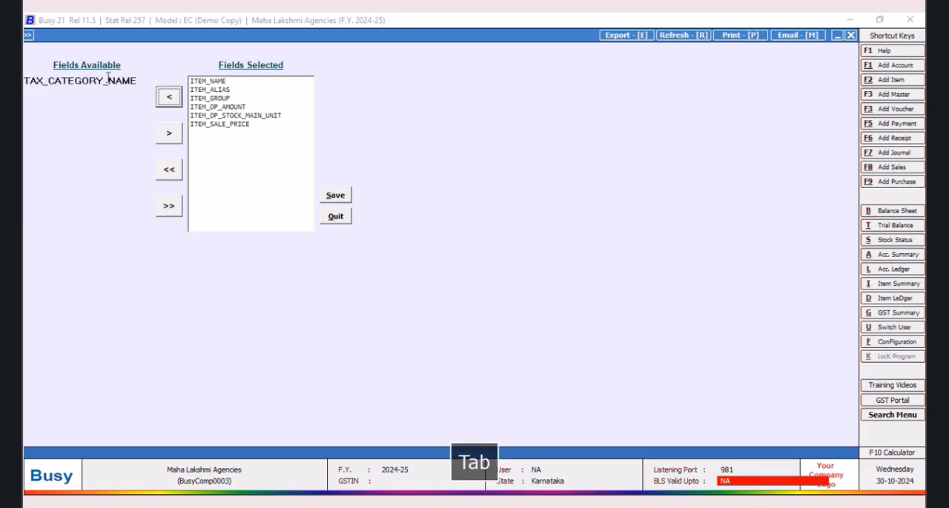
left_click(169, 133)
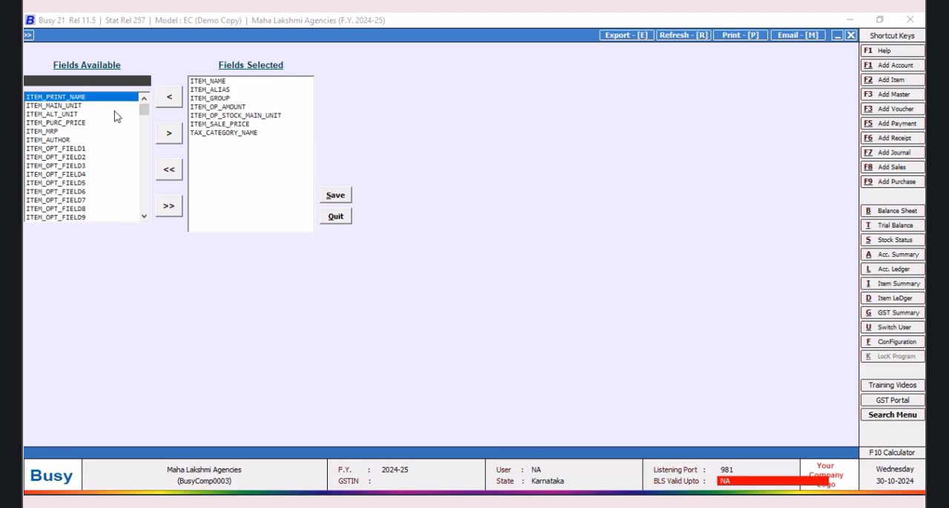
Step: Add the ITEM_MAIN_UNIT field to the selected fields and save the field selection
type("item_main")
key("Tab")
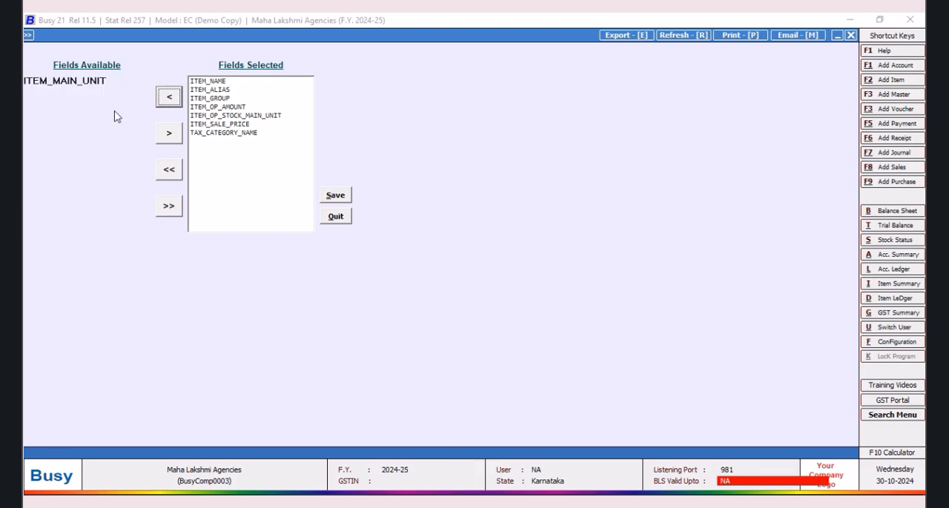
left_click(169, 135)
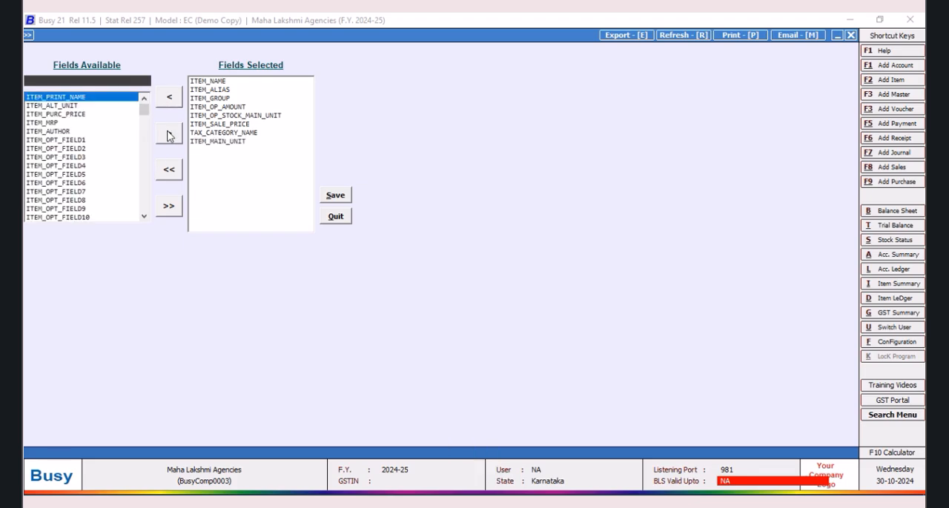
left_click(335, 194)
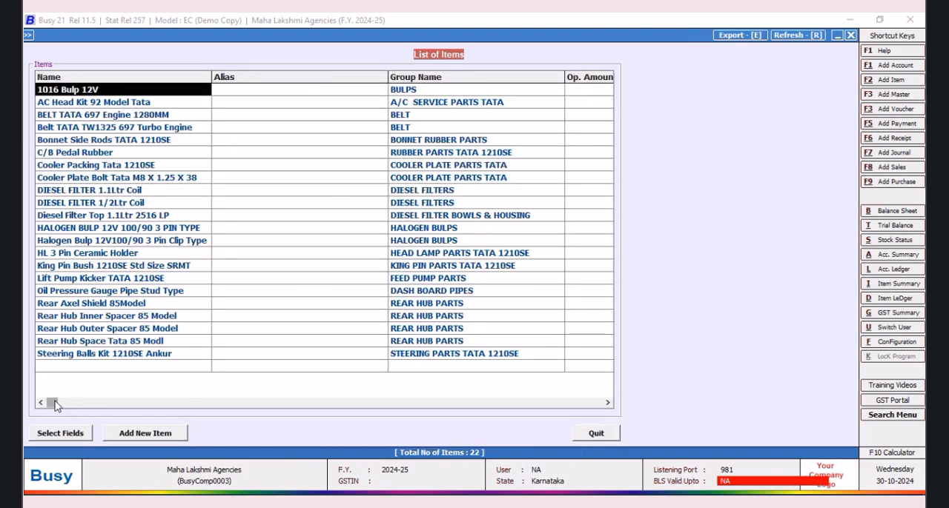
Step: Examine the sale price, tax category and main unit columns for the imported items
left_click(607, 403)
left_click(607, 403)
left_click(607, 403)
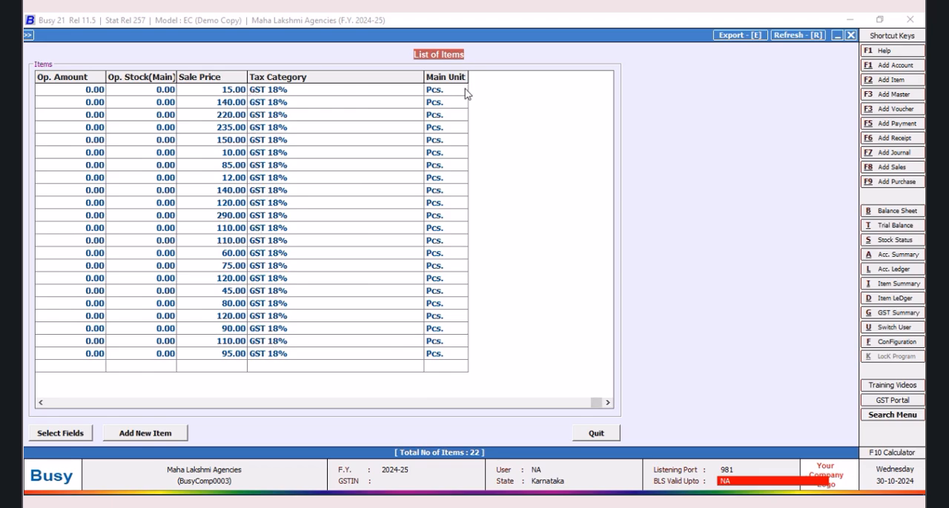
left_click(252, 79)
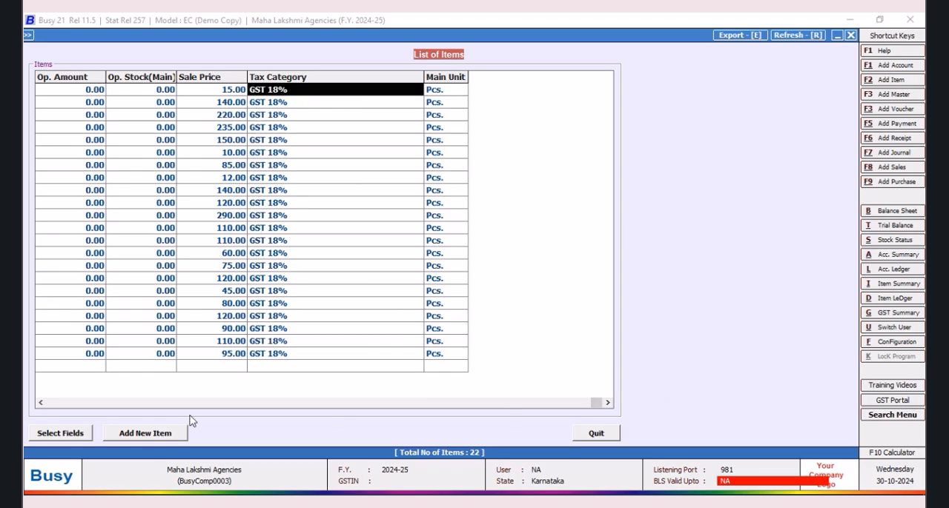
left_click(41, 402)
left_click(41, 402)
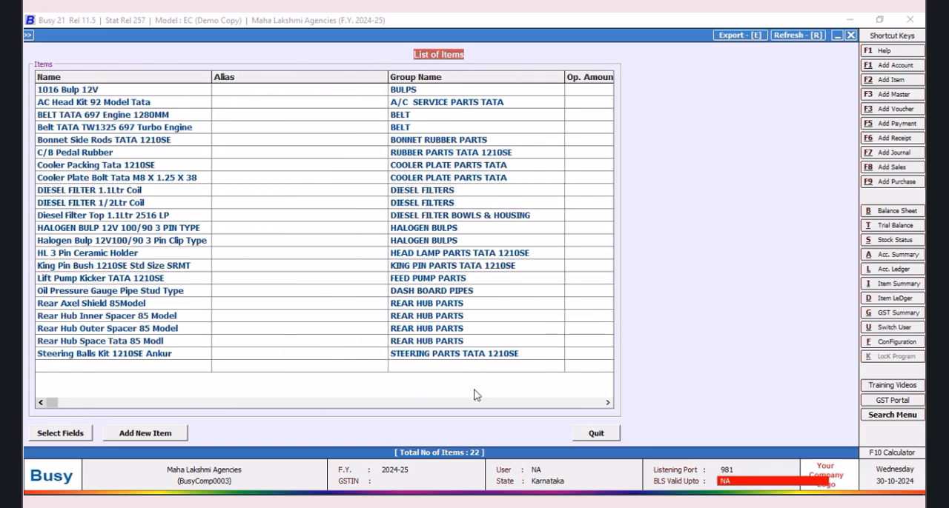
left_click(607, 402)
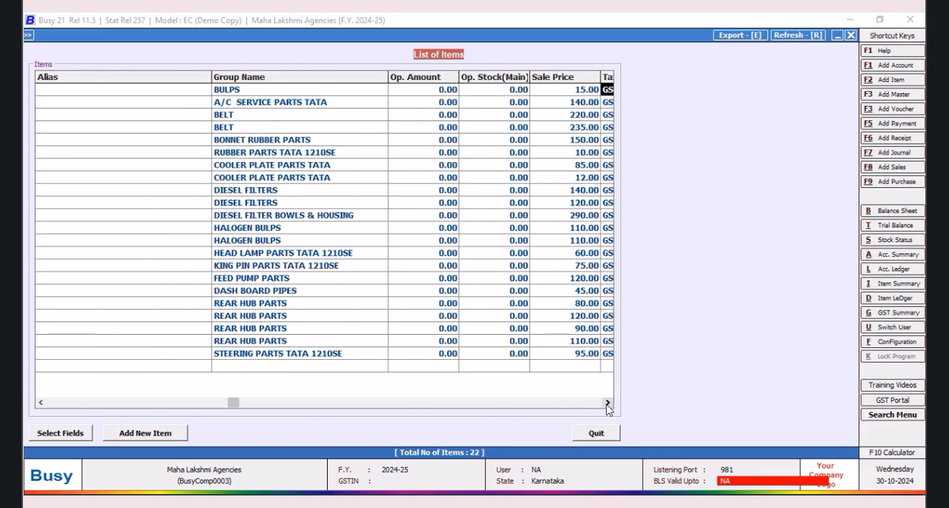
Step: Open the item master of Rear Axel Shield 85Model to check its prices, and close it without changes
left_click(591, 303)
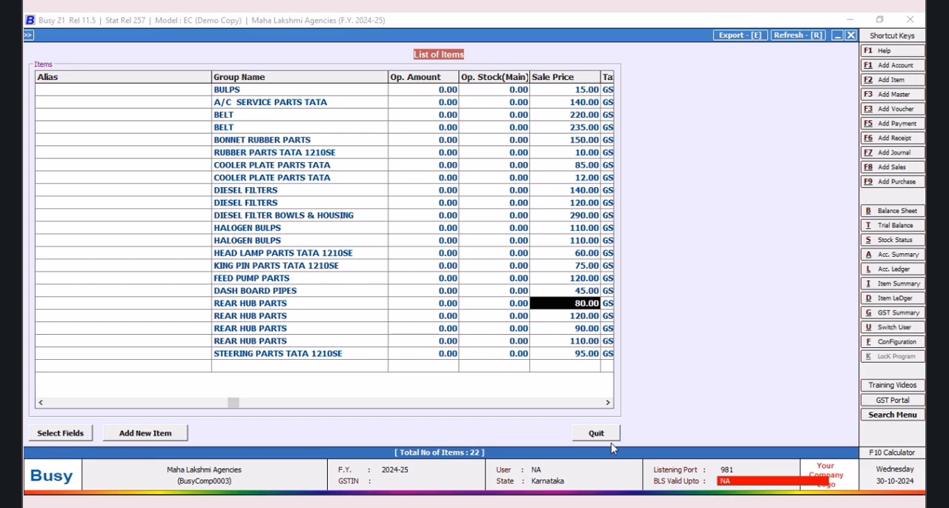
left_click(265, 305)
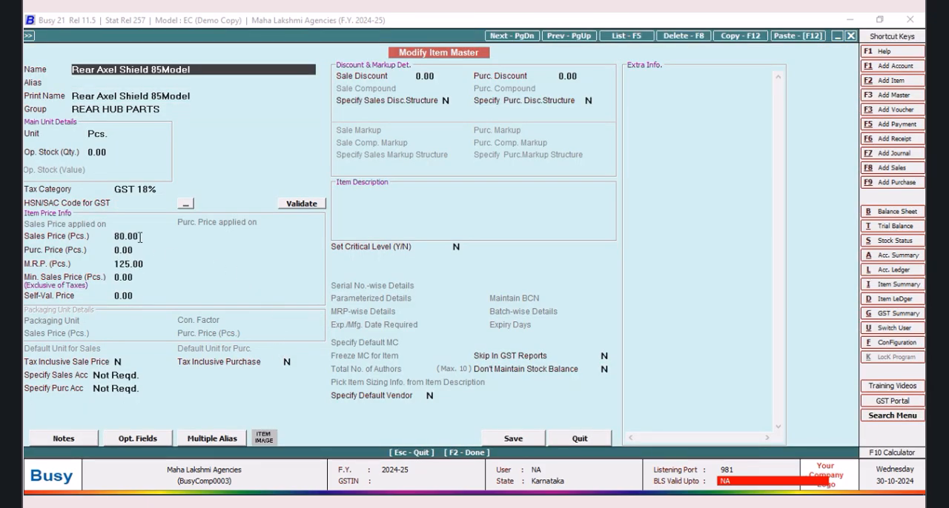
left_click(580, 439)
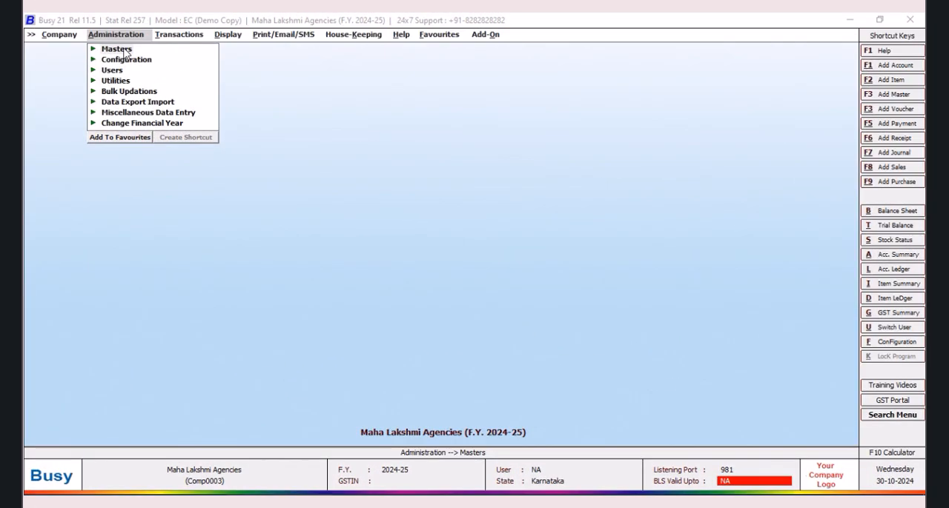
Step: Start a new scheme master named APRIL 2024, keeping the same print name and no time filter
left_click(116, 48)
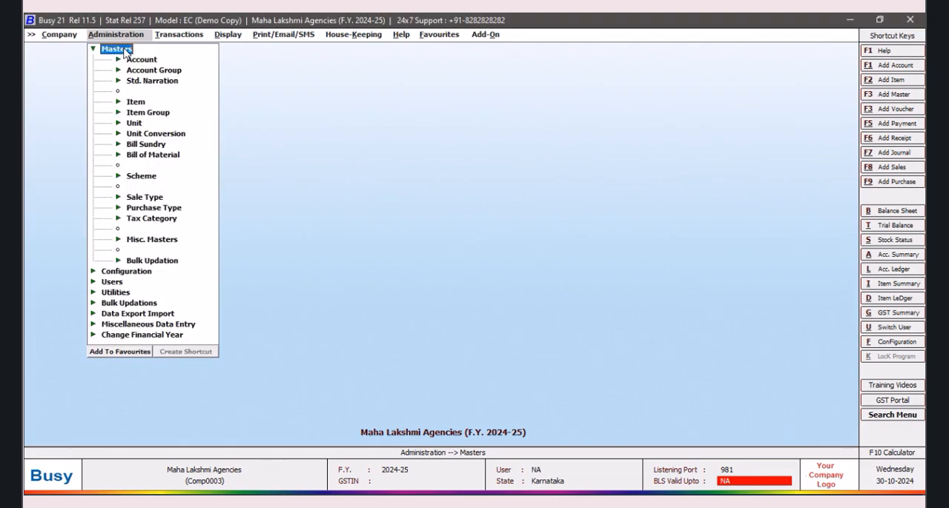
left_click(145, 178)
left_click(161, 188)
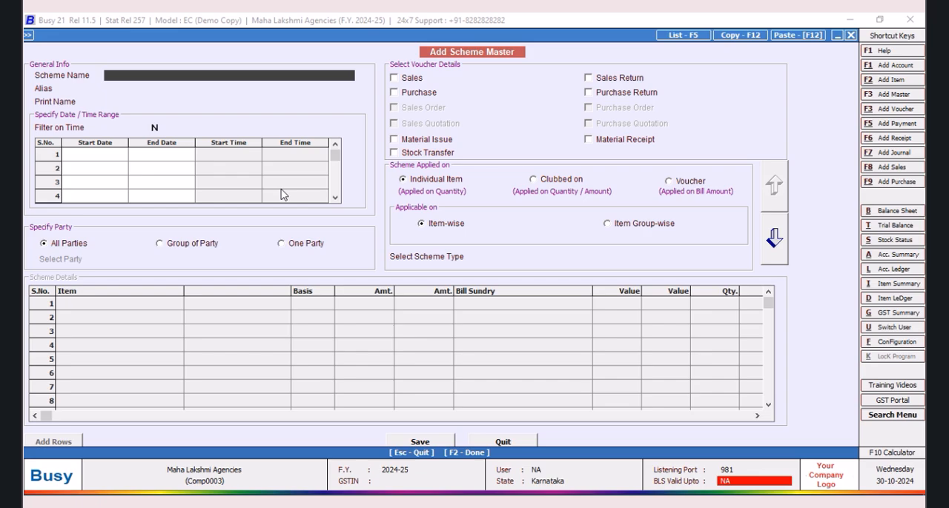
type("RIL ")
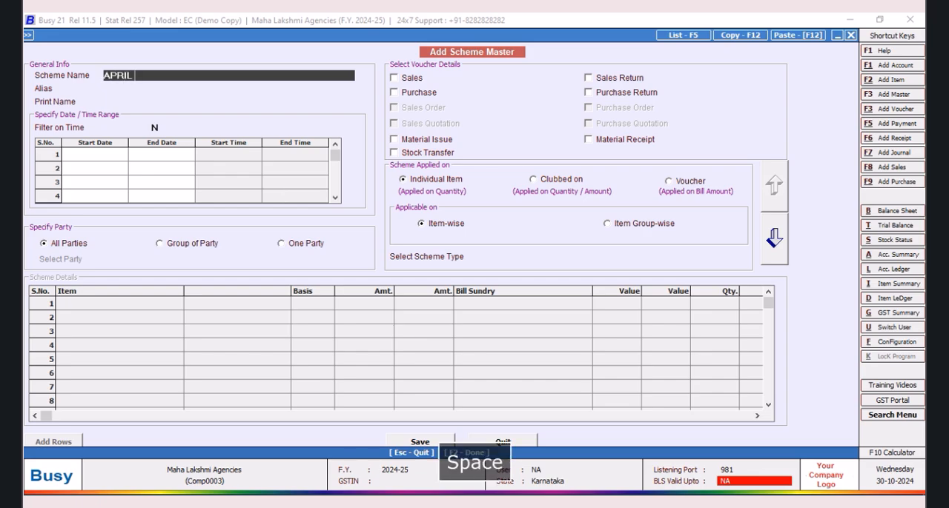
type("2")
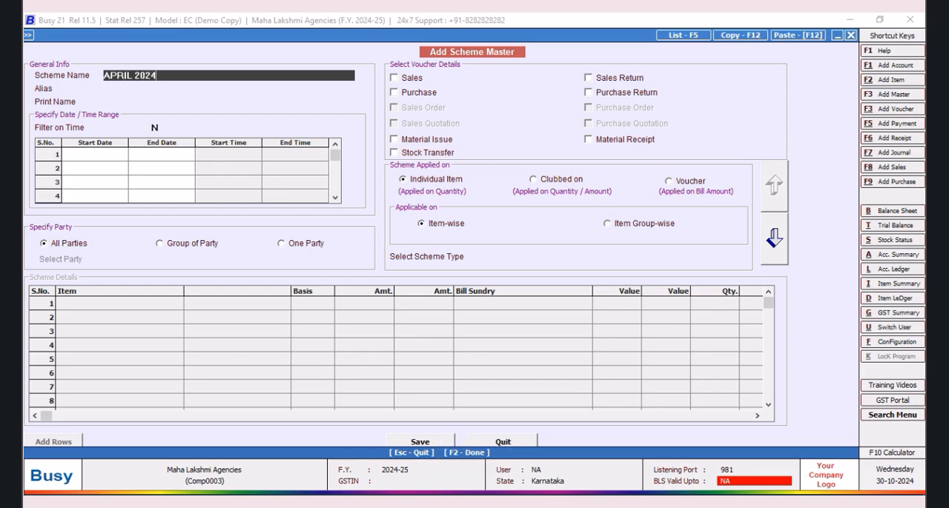
type("024")
key("Tab")
key("Tab")
key("Tab")
Step: Set the scheme's date range from 01-04-2024 to 30-04-2024
key("Tab")
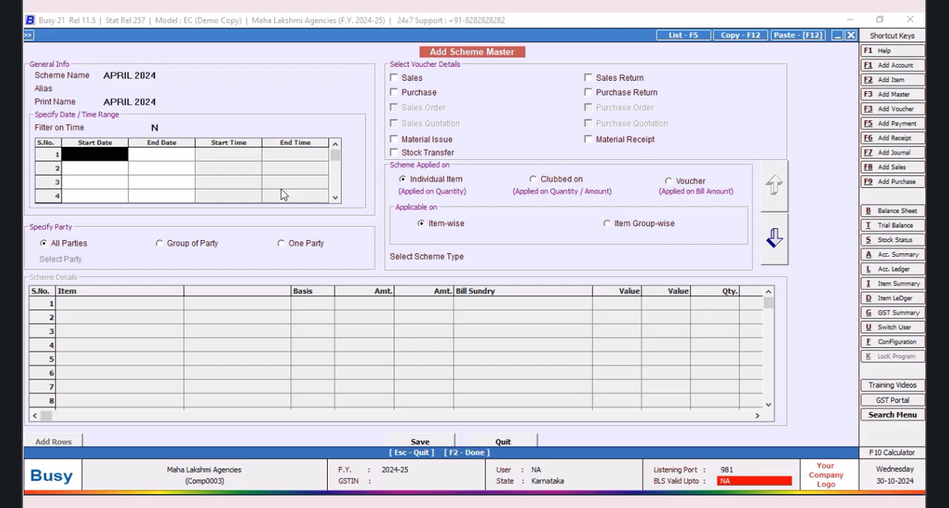
type("1/4")
key("Tab")
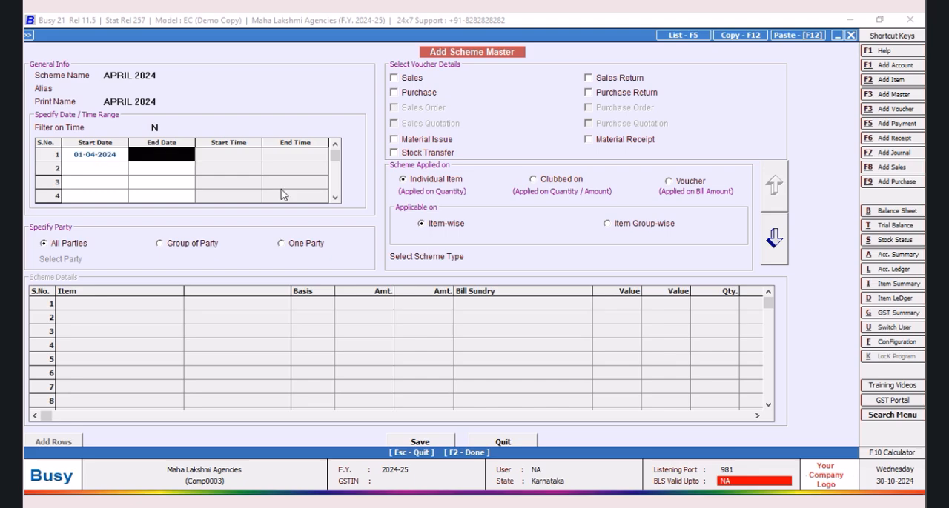
type("30/")
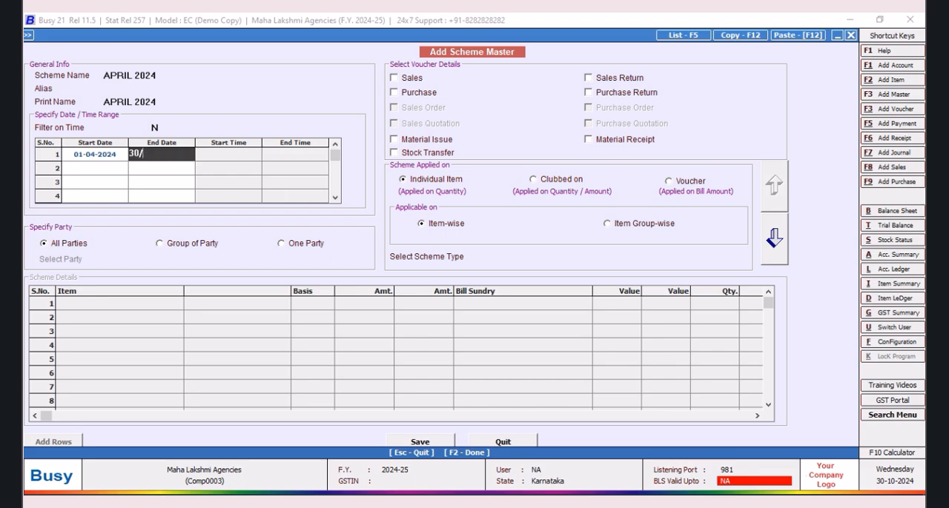
key("Tab")
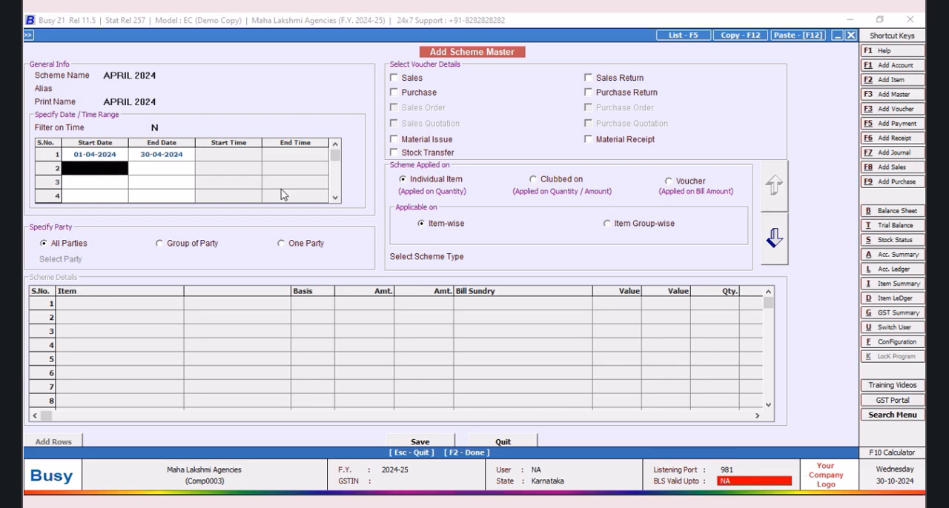
Step: Apply the scheme to Sales vouchers of all series with scheme type Discount, and proceed to the scheme details
left_click(394, 78)
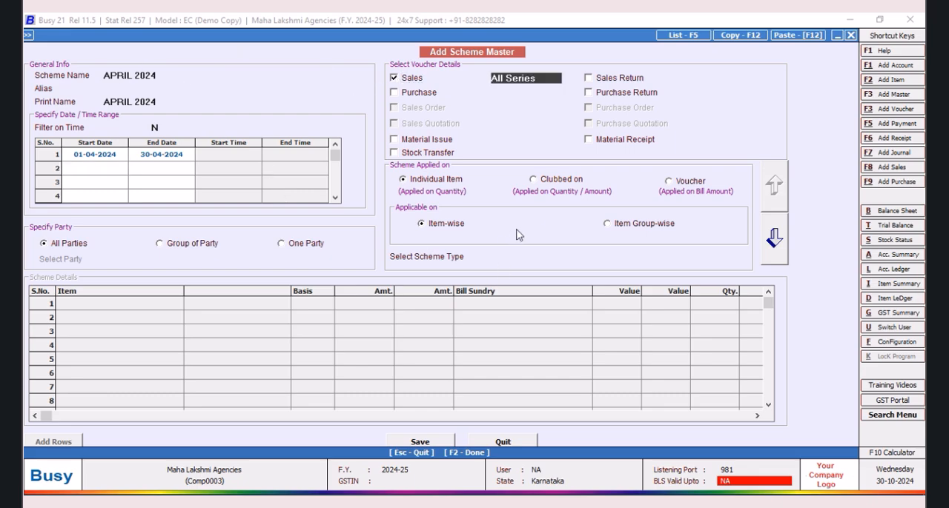
left_click(539, 256)
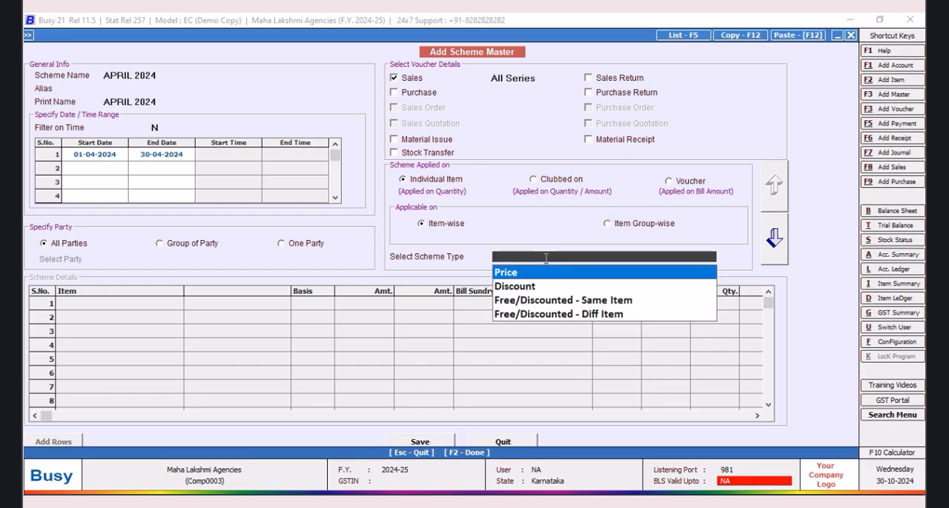
left_click(519, 288)
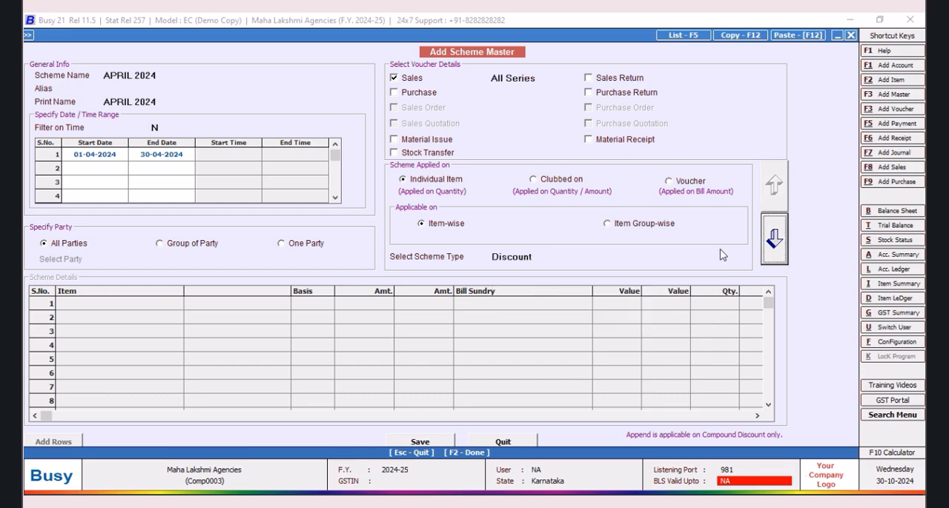
left_click(770, 241)
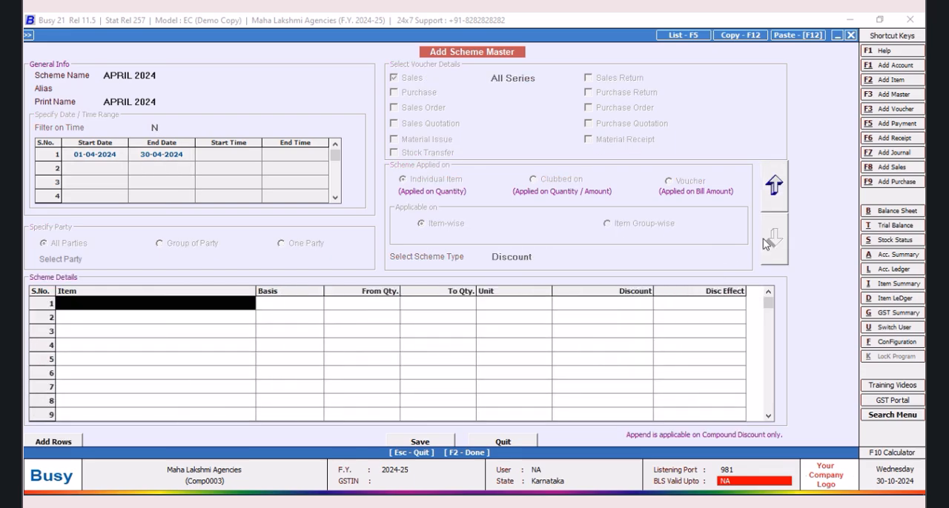
Step: Add DIESEL FILTER 1/2Ltr Coil as the first item in the scheme details with basis >=
left_click(197, 303)
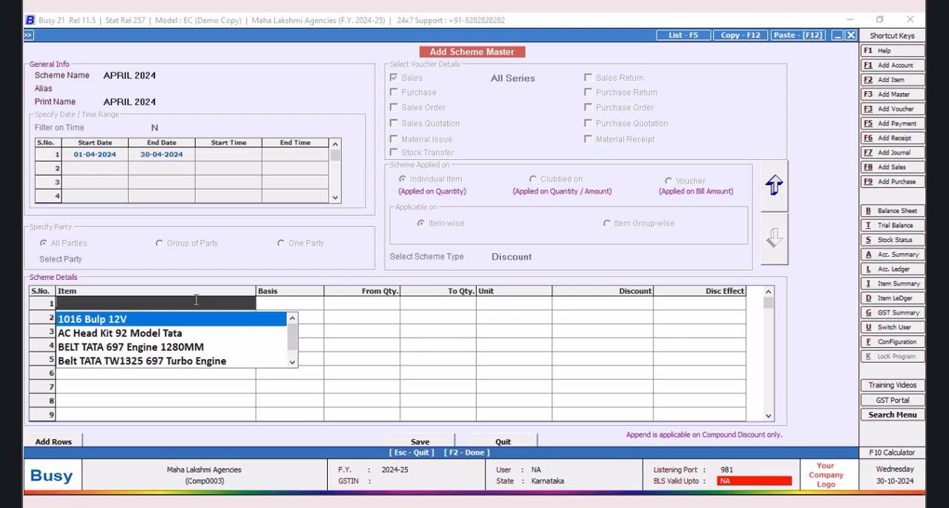
left_click(293, 363)
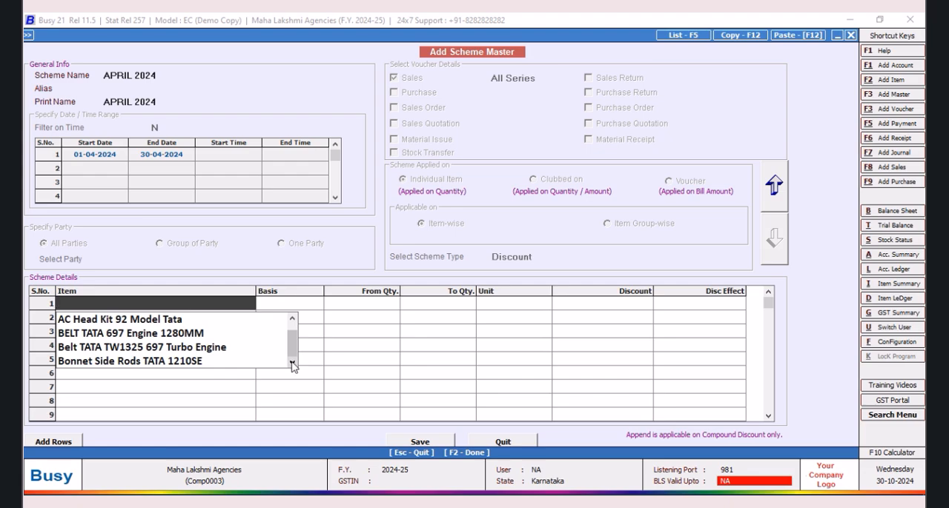
type("D")
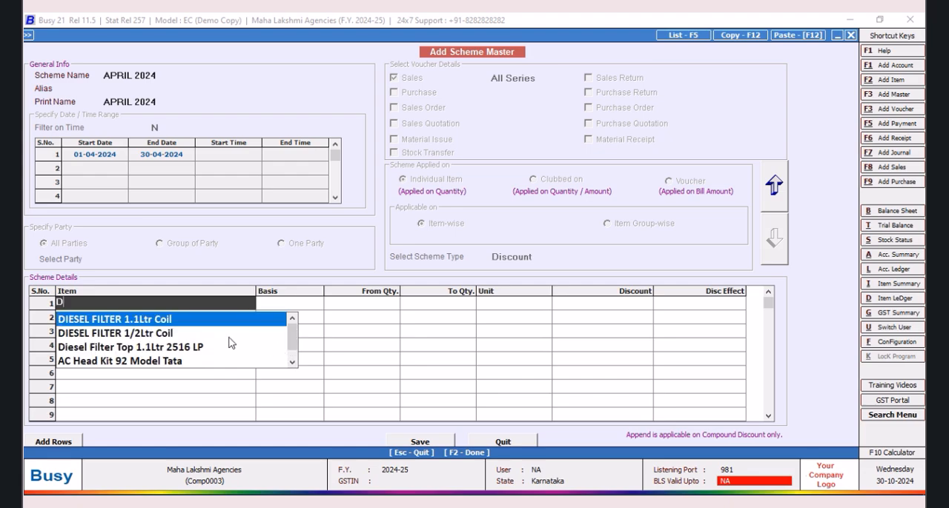
double_click(163, 334)
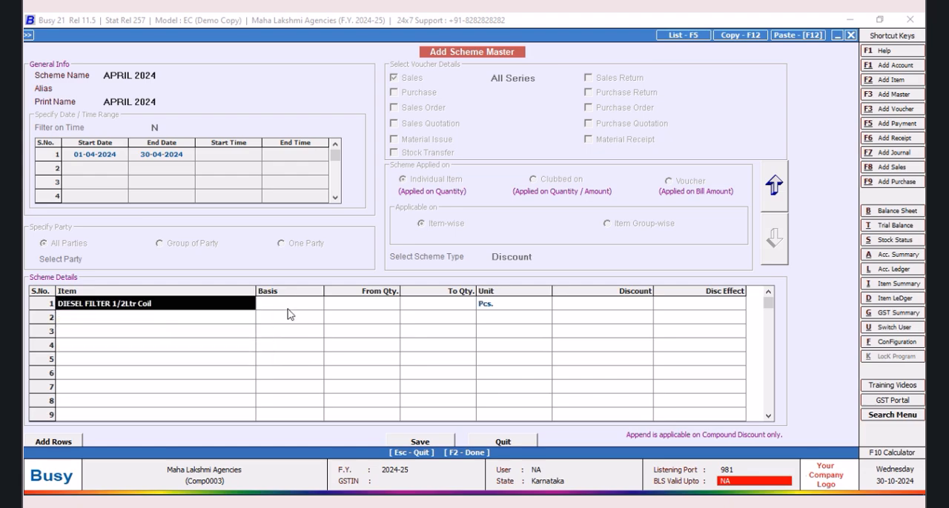
left_click(289, 309)
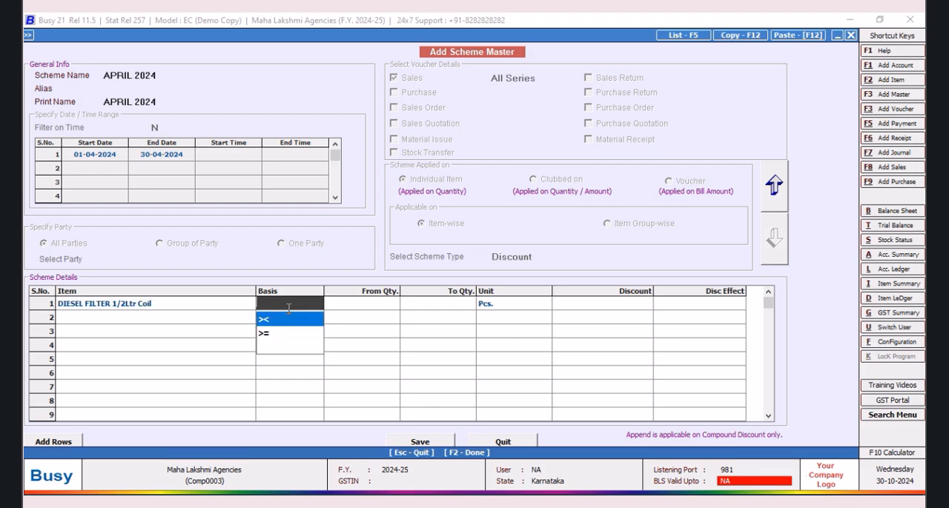
key("Down")
key("Return")
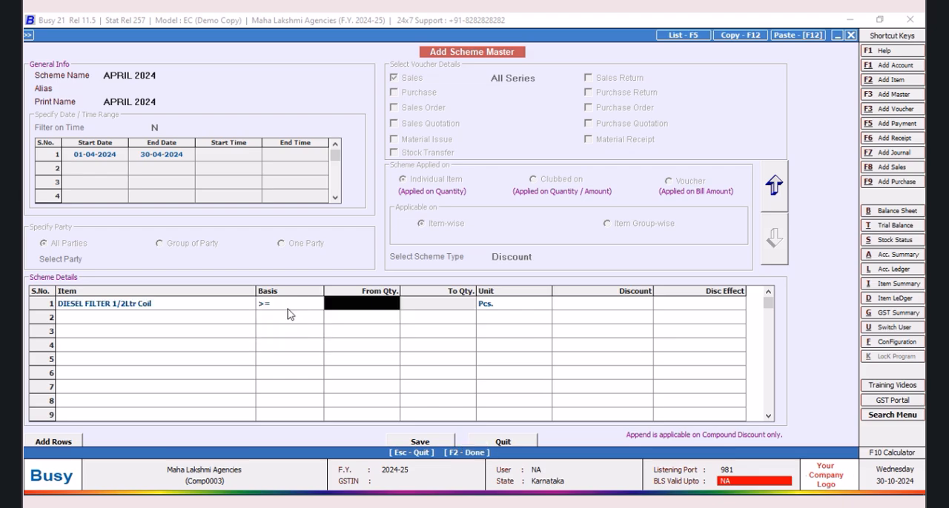
Step: Set the diesel filter row's starting quantity to 500 and its discount to 36.44 with the Overwrite effect
type("500")
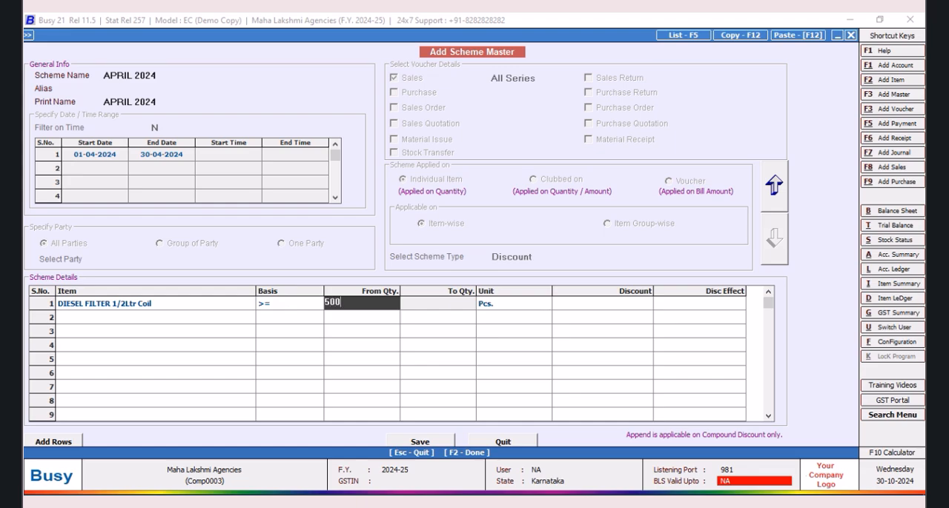
key("Return")
key("Return")
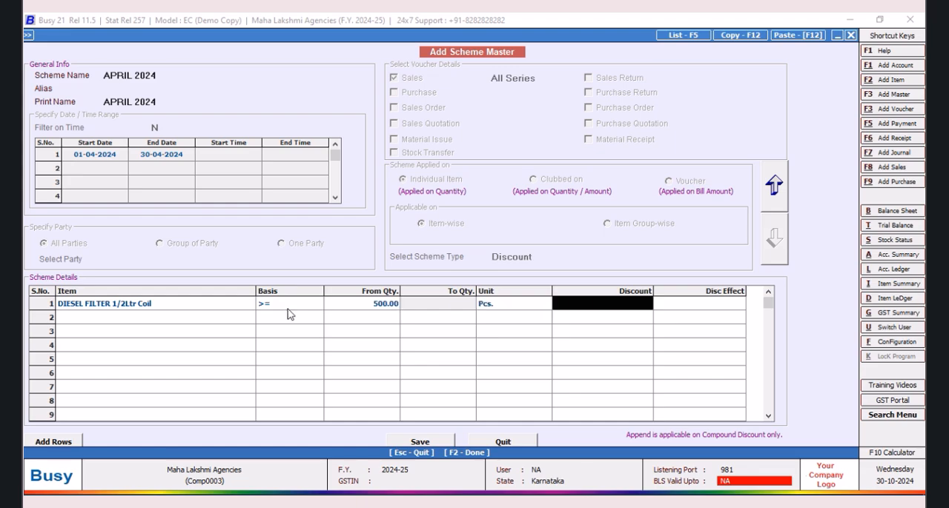
type("36.44")
key("Return")
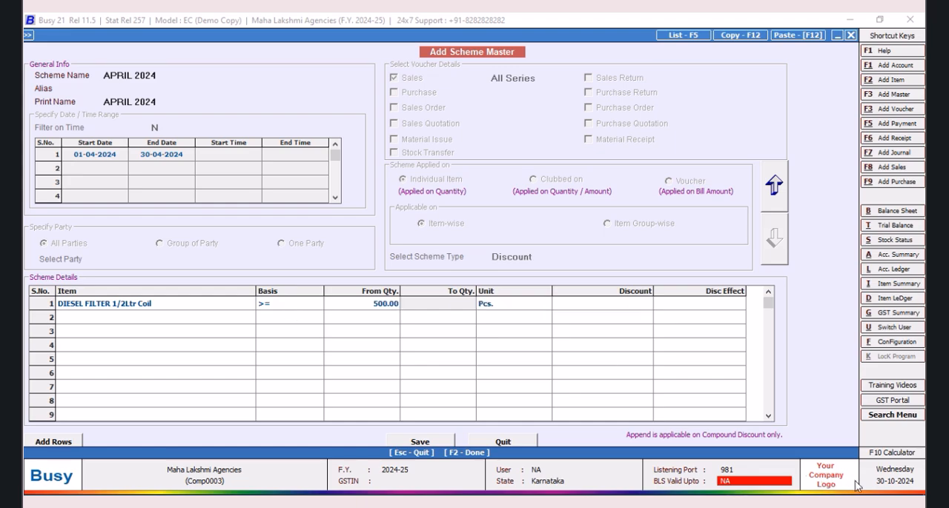
left_click(517, 305)
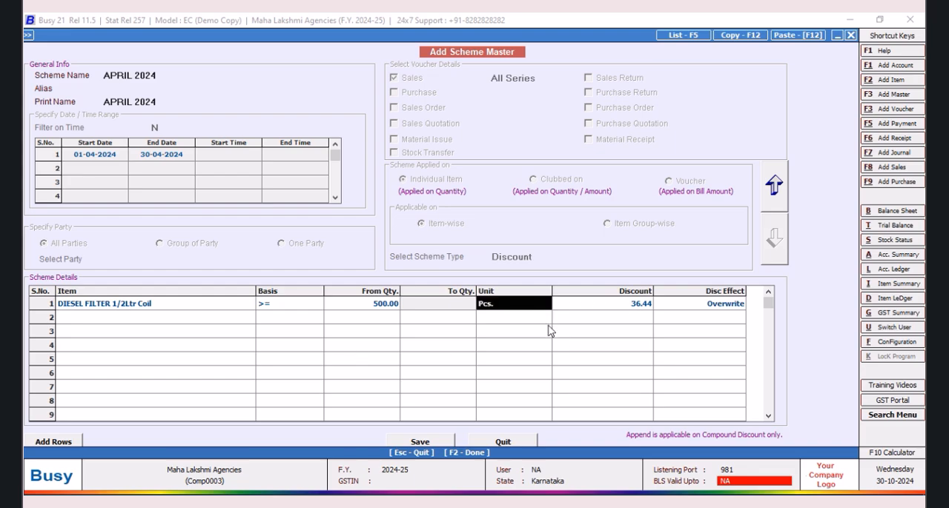
key("Return")
key("Return")
key("Return")
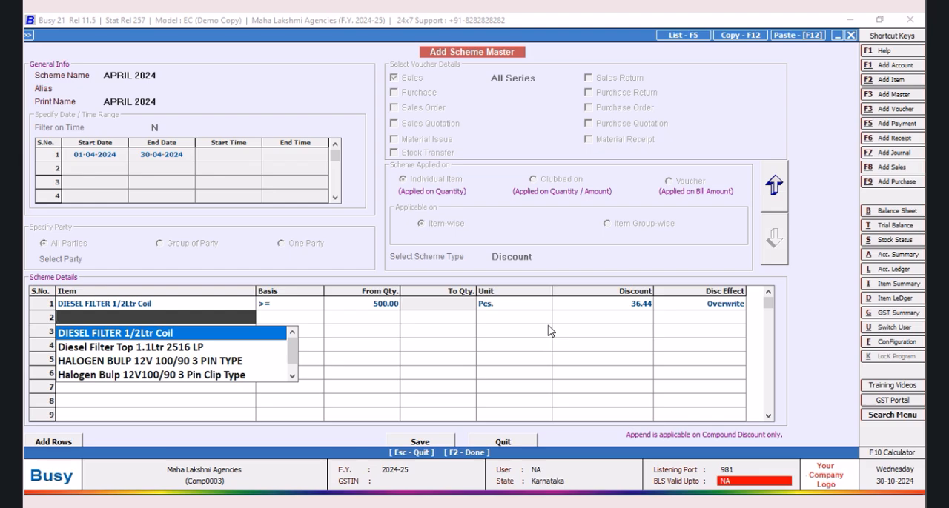
Step: Add HALOGEN BULP 12V 100/90 3 PIN TYPE as the second scheme item with basis >=
key("Down")
key("Down")
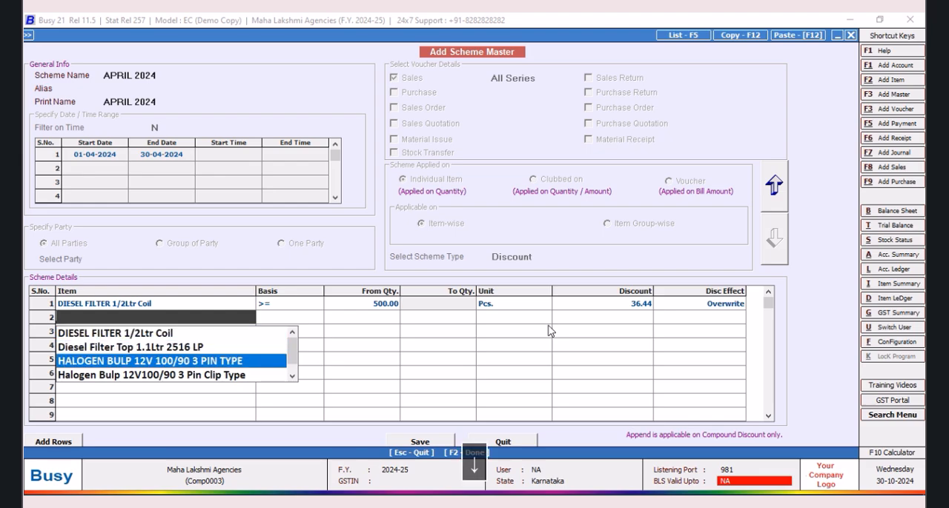
key("Return")
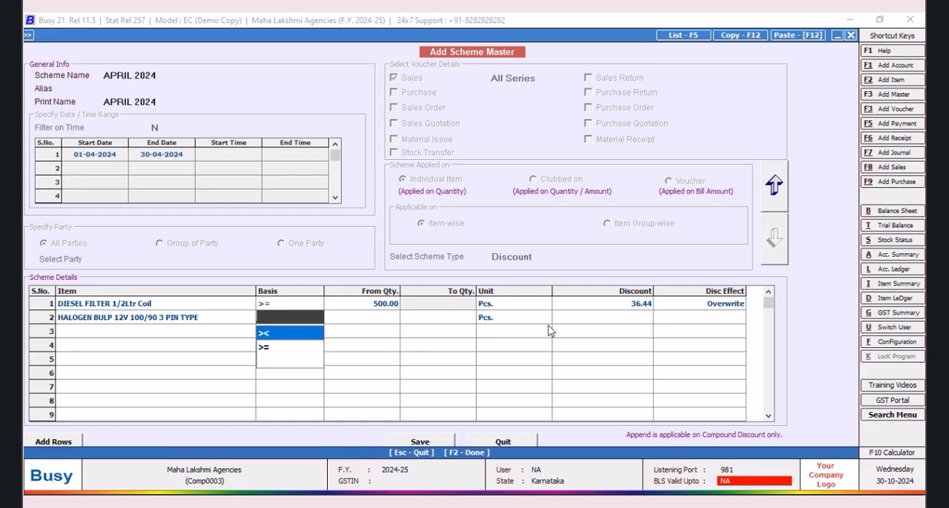
key("Down")
key("Return")
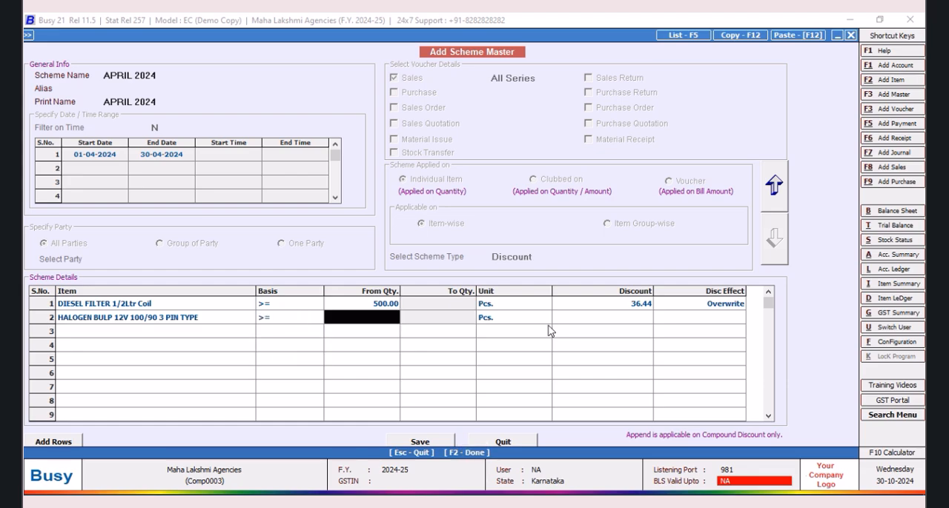
Step: Set the second scheme item's starting quantity to 100 and its discount to 36.44 with the Overwrite effect
type("100")
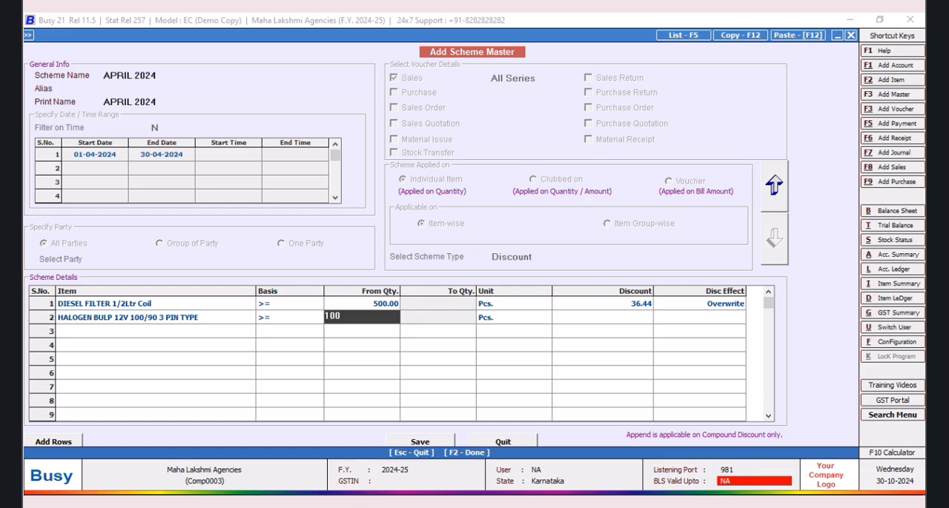
key("Return")
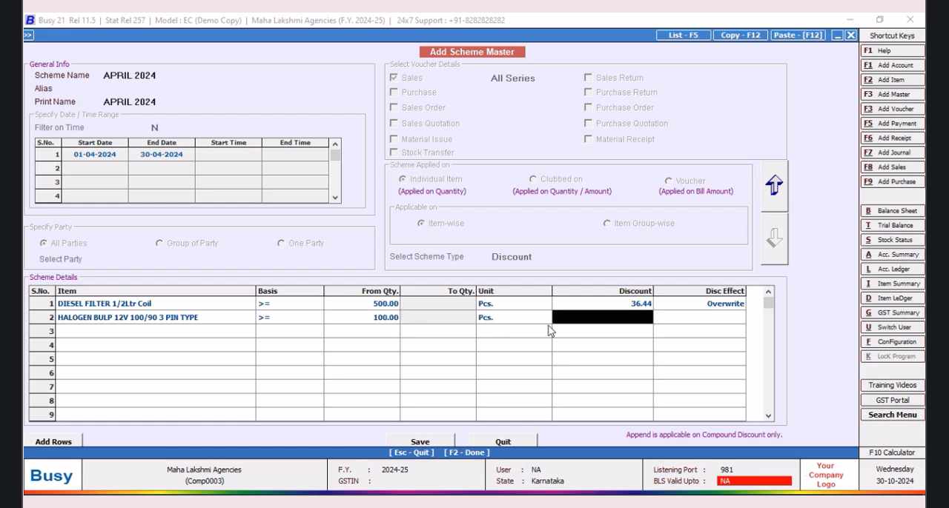
type("36.44")
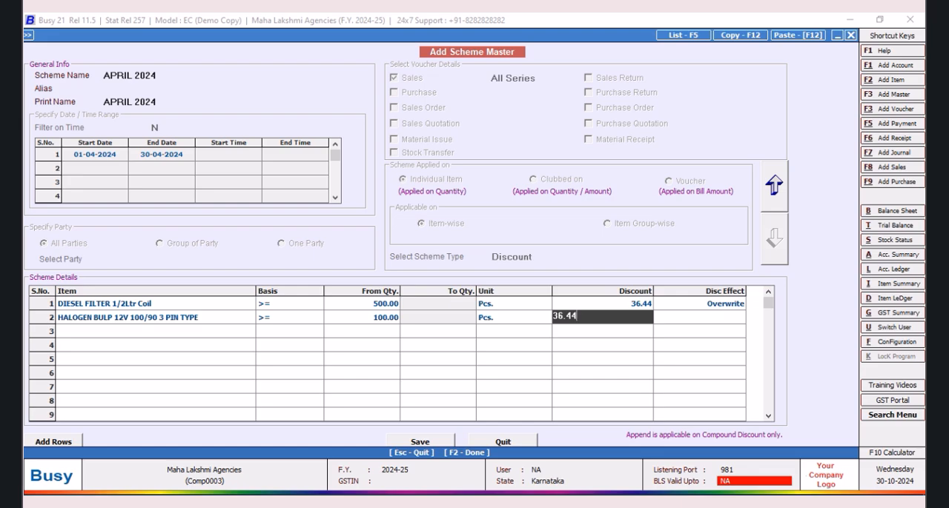
key("Return")
key("Return")
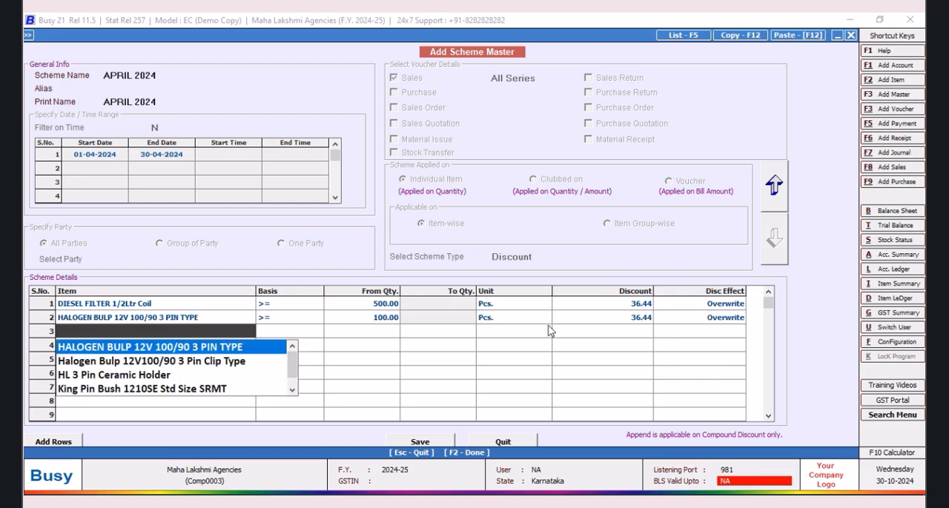
Step: Add Halogen Bulp 12V100/90 3 Pin Clip Type as the third scheme item with basis >=
key("Down")
key("Down")
key("Down")
key("Down")
key("Down")
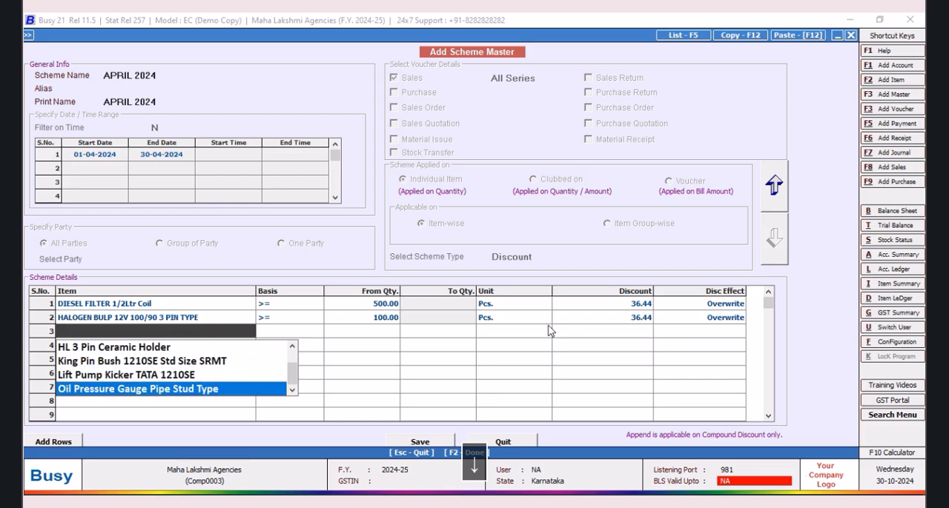
key("Down")
key("Down")
key("Down")
key("Down")
key("Down")
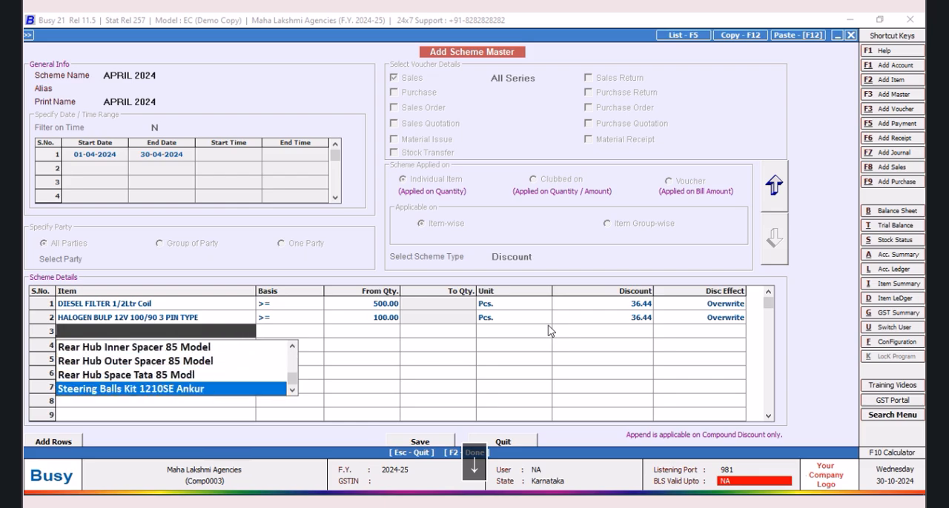
key("Up")
key("Up")
key("Up")
key("Up")
key("Up")
key("Up")
key("Up")
key("Up")
key("Up")
key("Up")
key("Up")
key("Up")
key("Up")
key("Up")
key("Up")
key("Up")
key("Up")
key("Up")
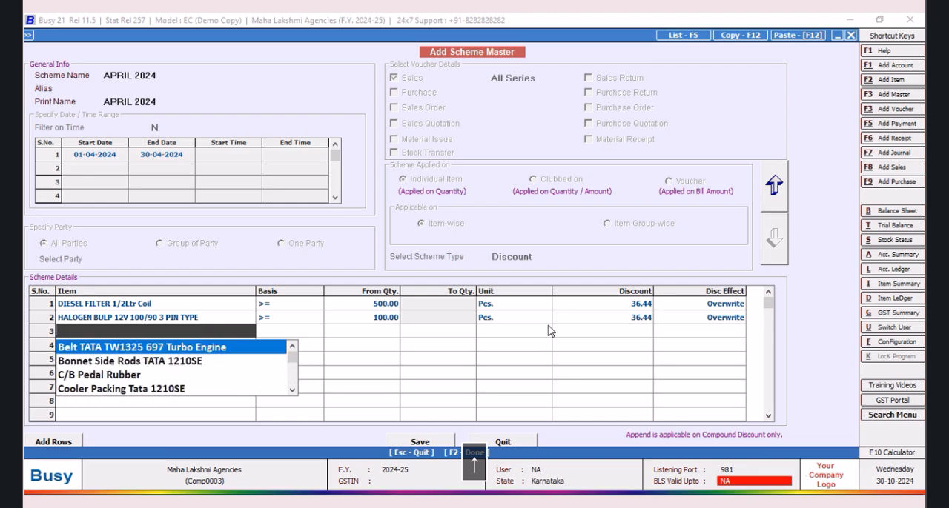
key("Up")
key("Up")
key("Up")
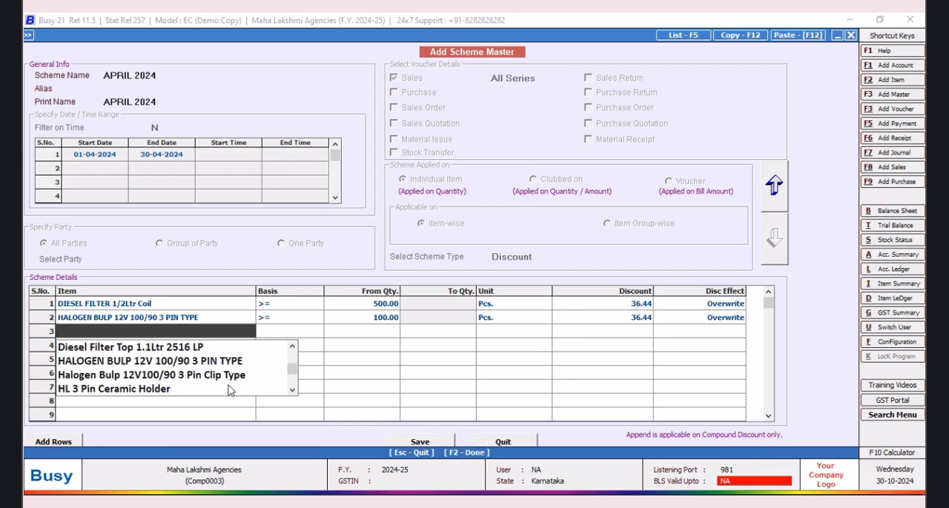
left_click(230, 375)
double_click(276, 331)
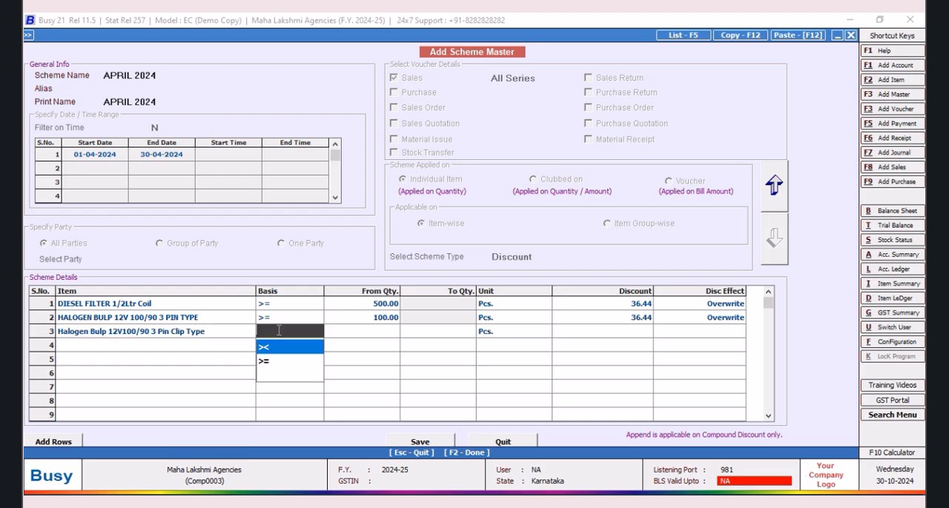
left_click(267, 366)
Step: Give the third scheme item a starting quantity of 100 and a discount of 36.44 with the Overwrite effect, and save the scheme
left_click(373, 331)
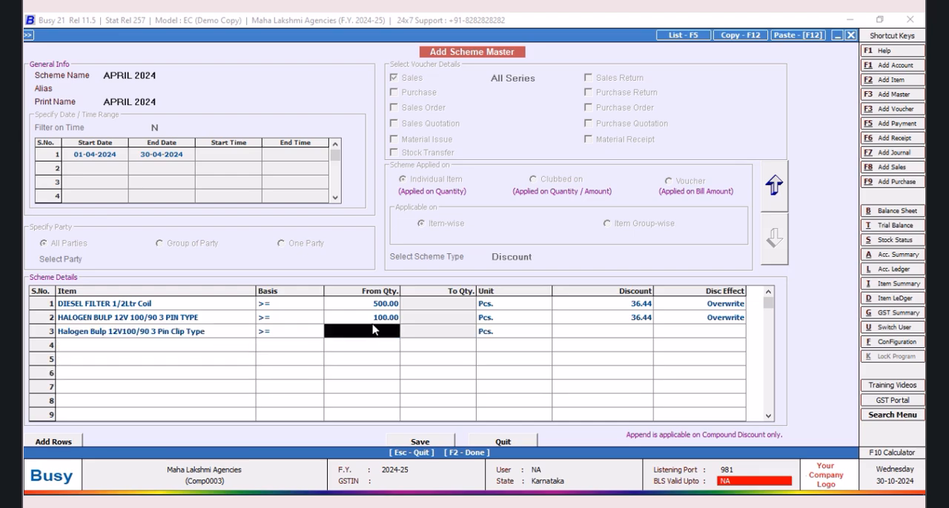
type("100")
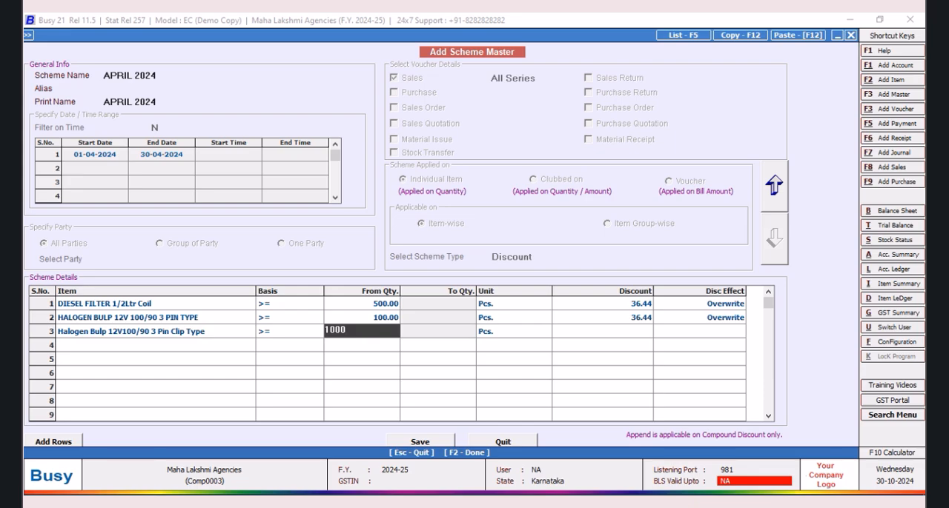
key("Return")
key("Return")
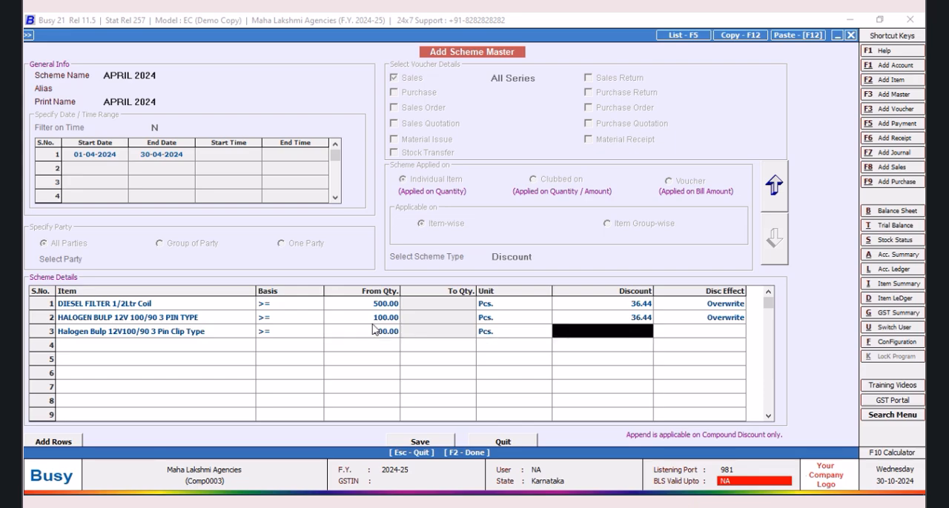
type("36.44")
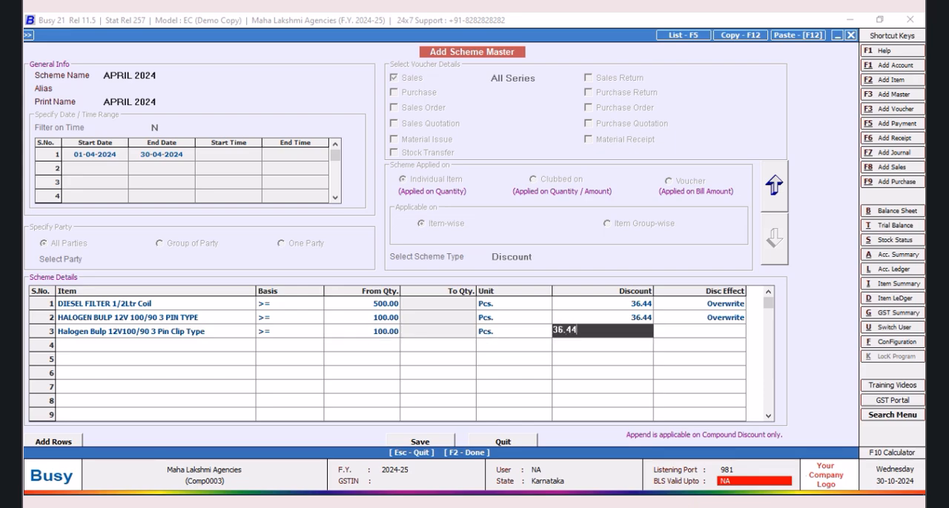
key("Return")
key("Return")
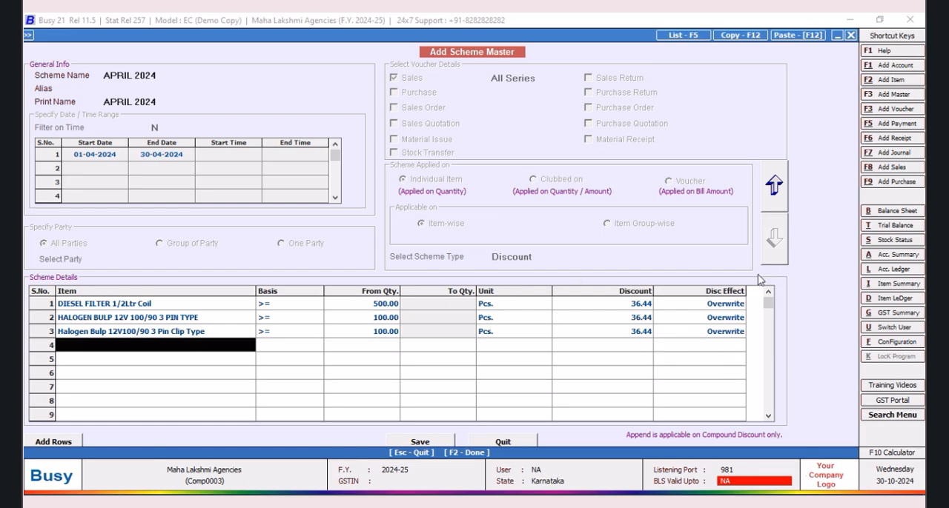
left_click(420, 443)
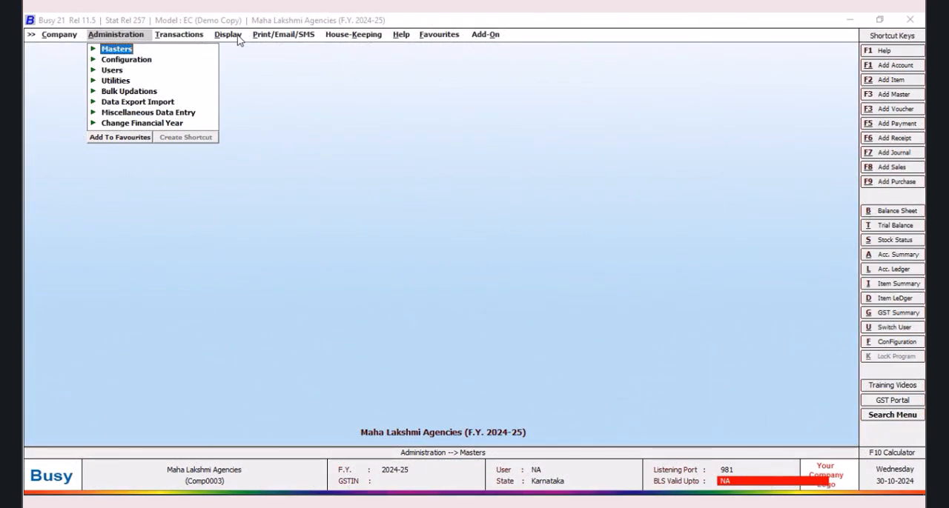
left_click(237, 36)
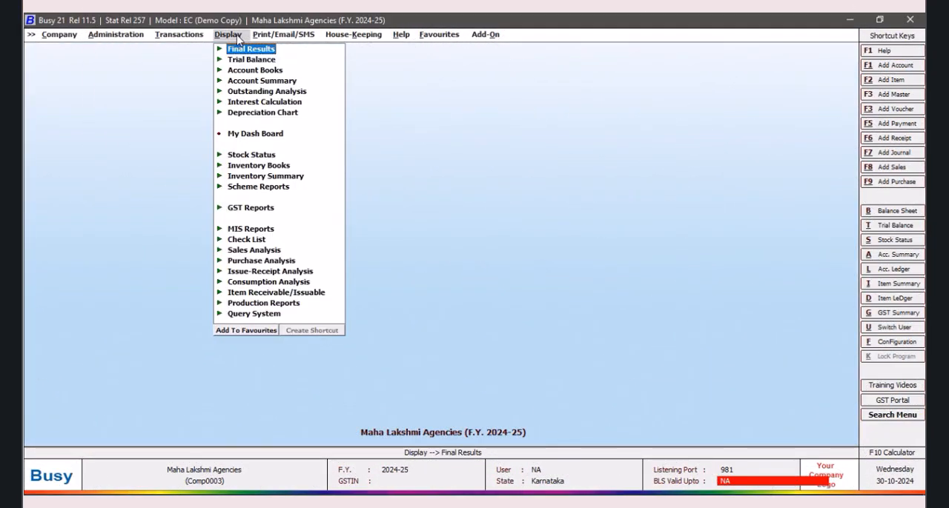
left_click(259, 311)
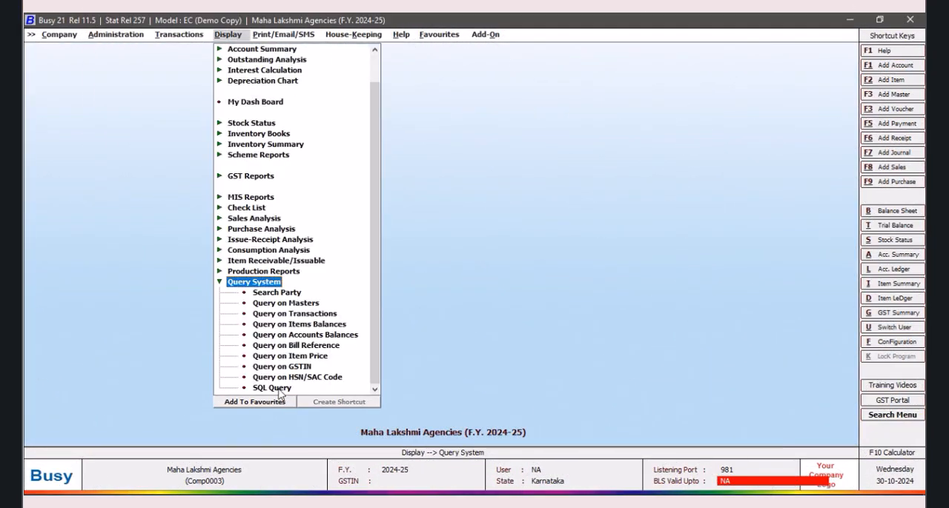
left_click(280, 389)
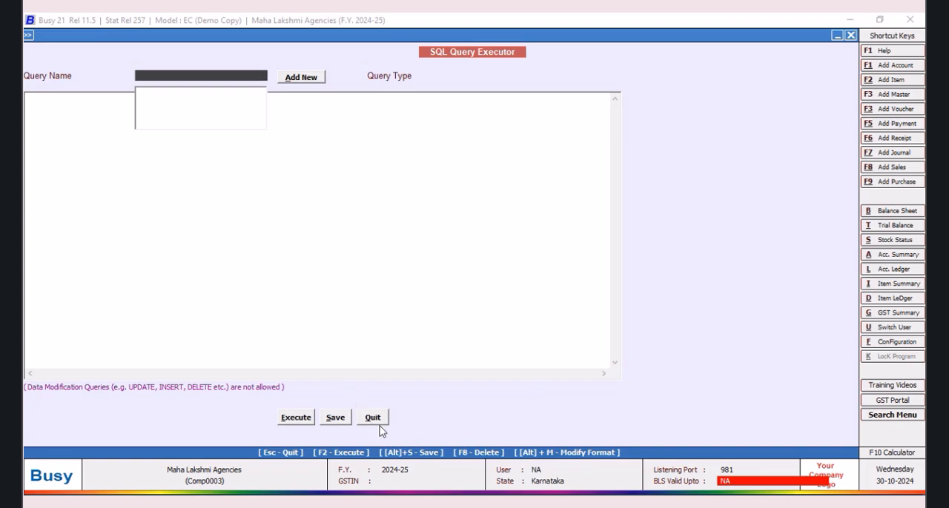
left_click(373, 419)
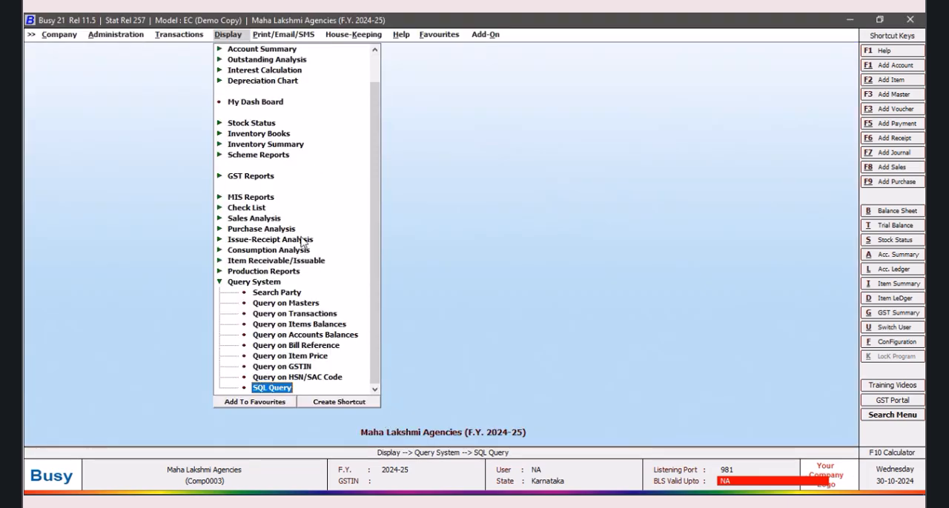
Step: Generate the alphabetical closing stock status report, balances only, for all items as of 01-04-2024
left_click(258, 124)
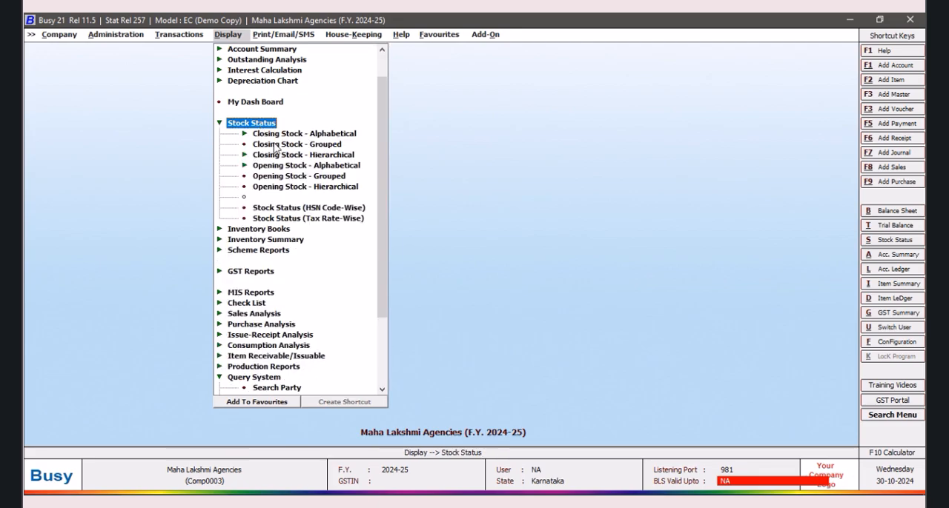
left_click(344, 136)
left_click(300, 145)
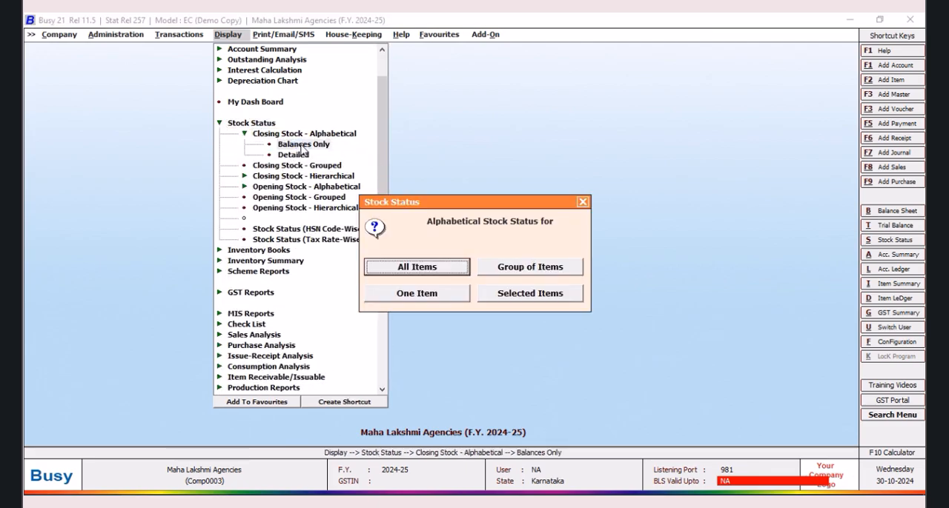
left_click(430, 270)
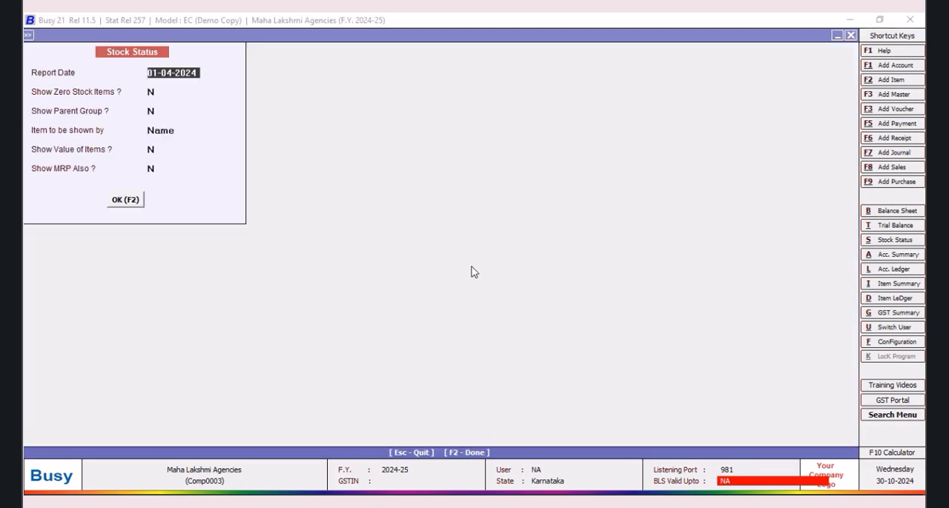
left_click(125, 200)
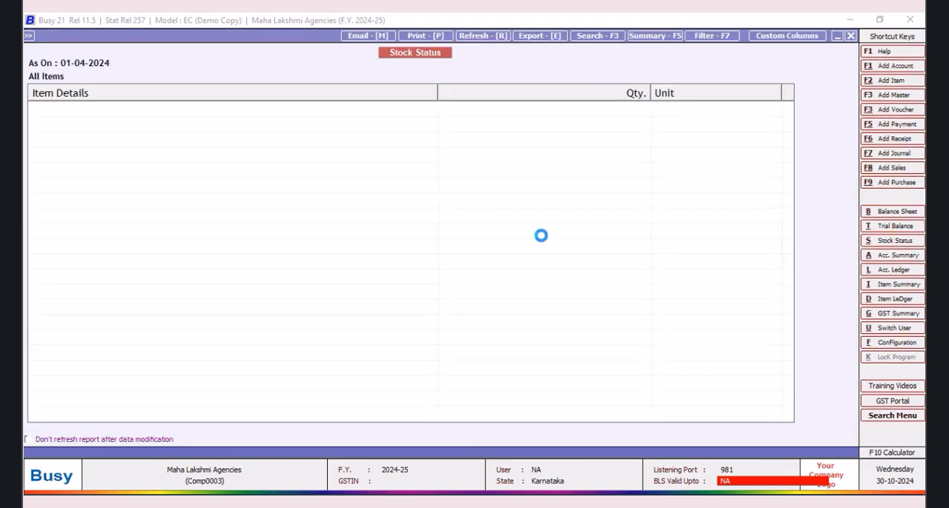
Step: Review the item quantities in the stock status report, and close the report and its item selection prompt
scroll(787, 131, "down", 1)
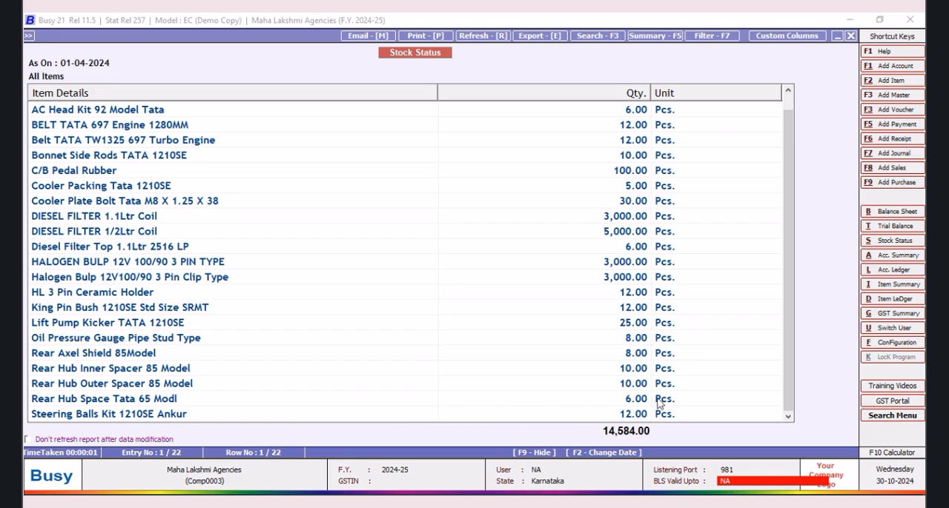
scroll(788, 133, "up", 1)
left_click_drag(786, 105, 788, 197)
left_click(850, 36)
left_click(851, 37)
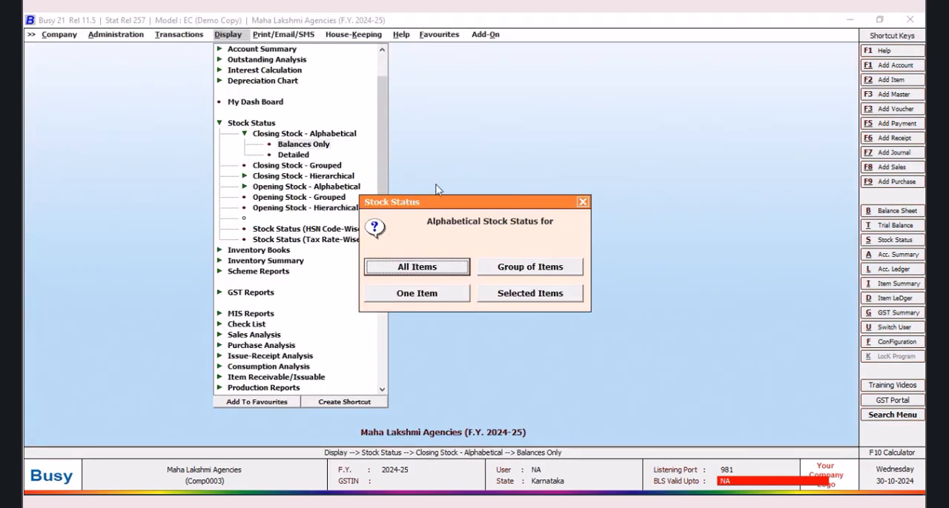
left_click(584, 202)
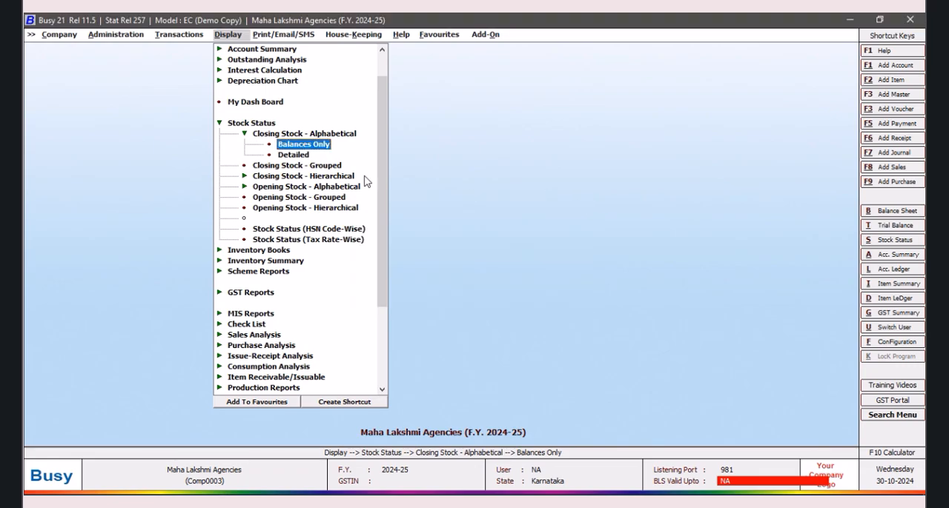
left_click(219, 124)
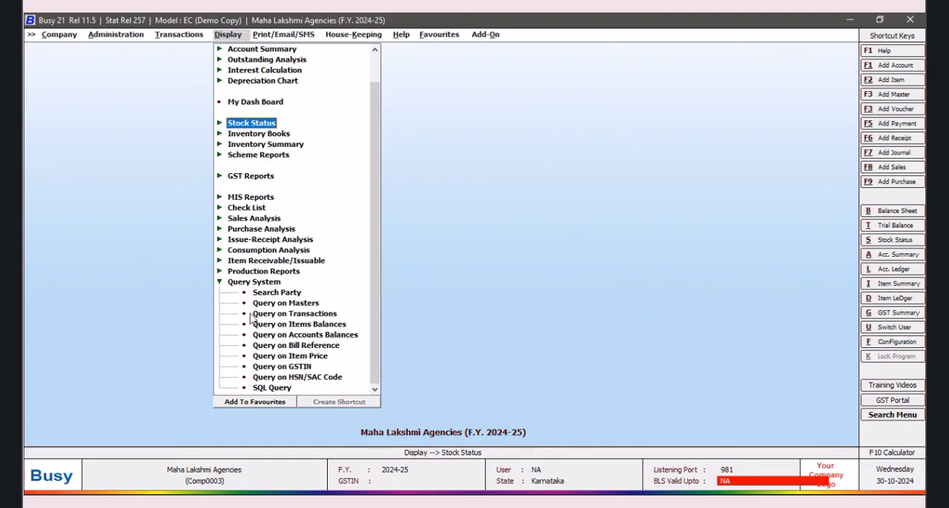
Step: Create and save the Shift + Ctrl + F2 shortcut key for SQL Query
left_click(273, 389)
left_click(383, 419)
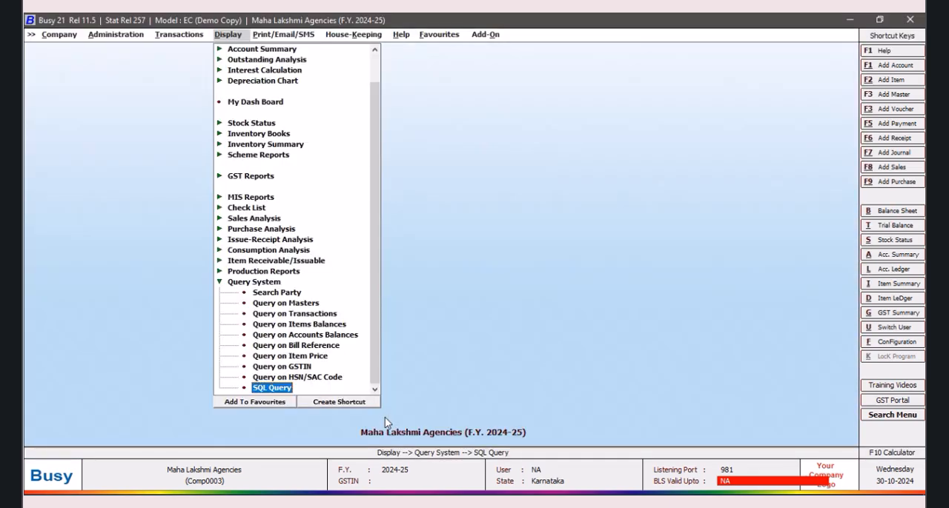
left_click(344, 405)
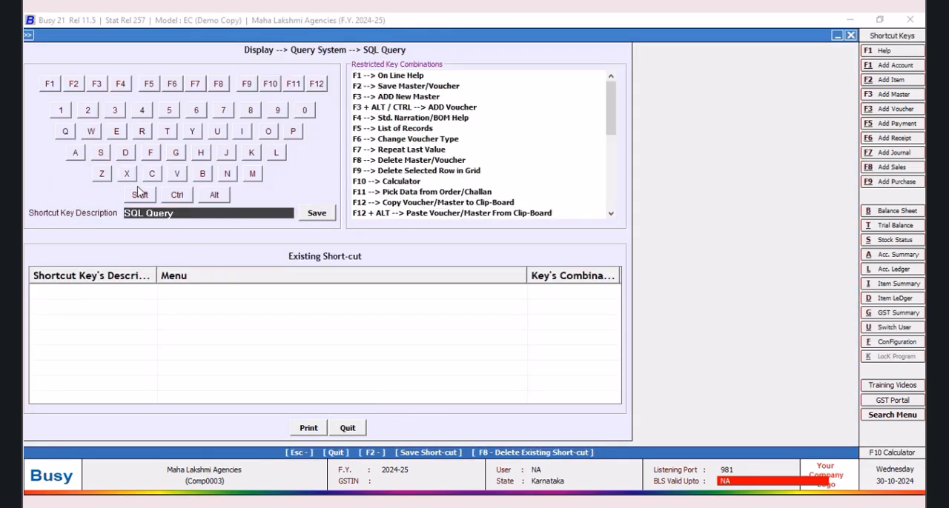
left_click(138, 196)
left_click(74, 84)
left_click(317, 214)
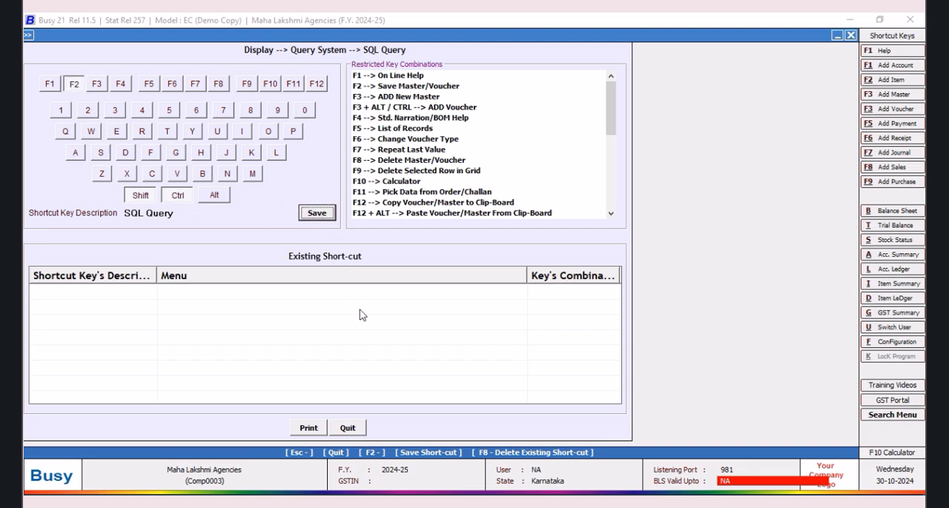
left_click(538, 291)
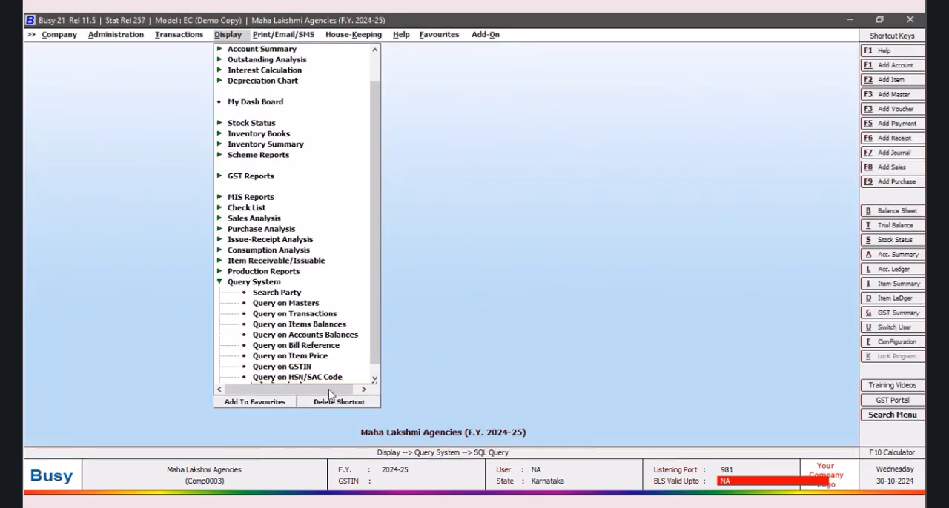
Step: Save SQL Query to the favourites under the name Display --> Query System --> SQL Query
scroll(374, 369, "down", 1)
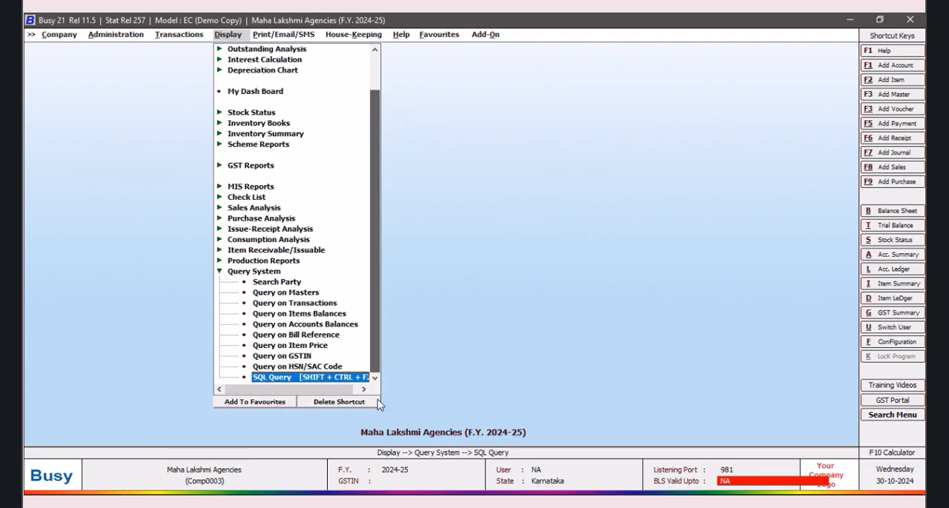
left_click(243, 402)
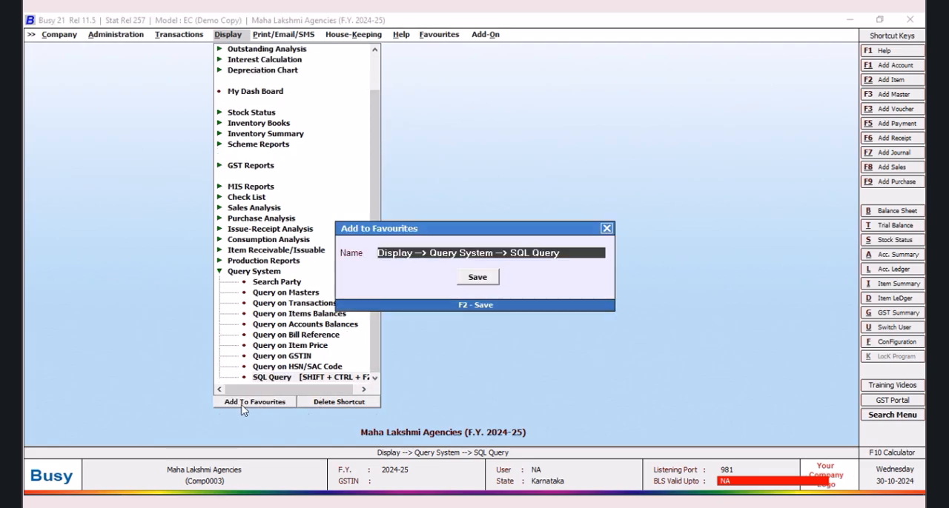
left_click(483, 284)
Step: Open the SQL Query Executor from the favourites and quit it without running a query
left_click(450, 37)
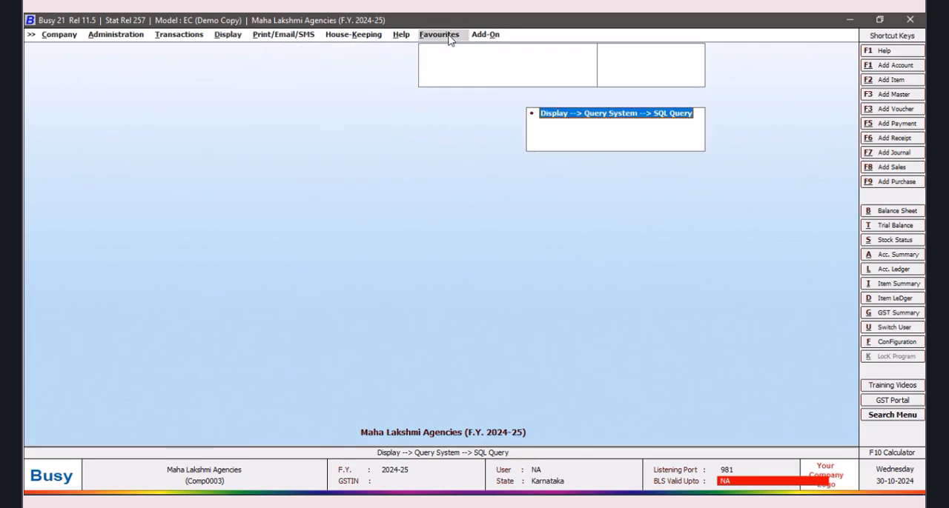
left_click(475, 48)
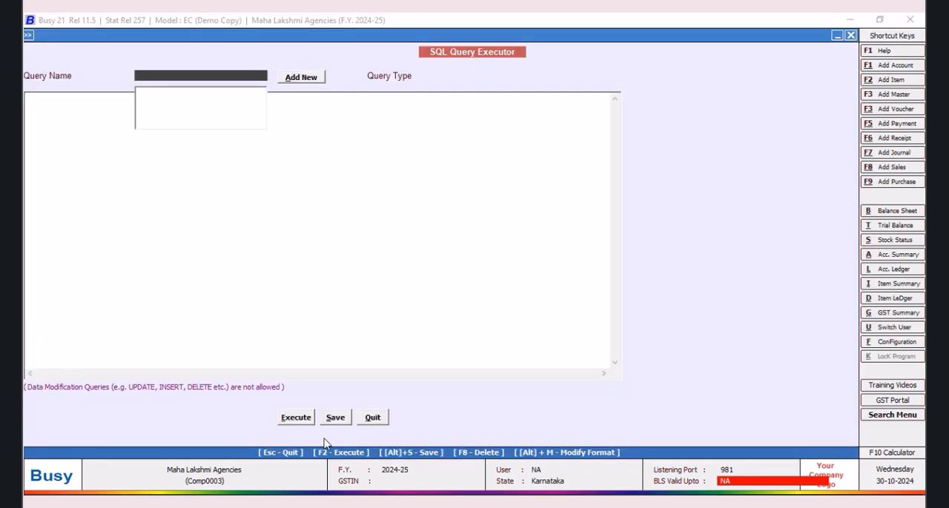
left_click(373, 419)
Step: Open a new sales voucher for entry
left_click(106, 37)
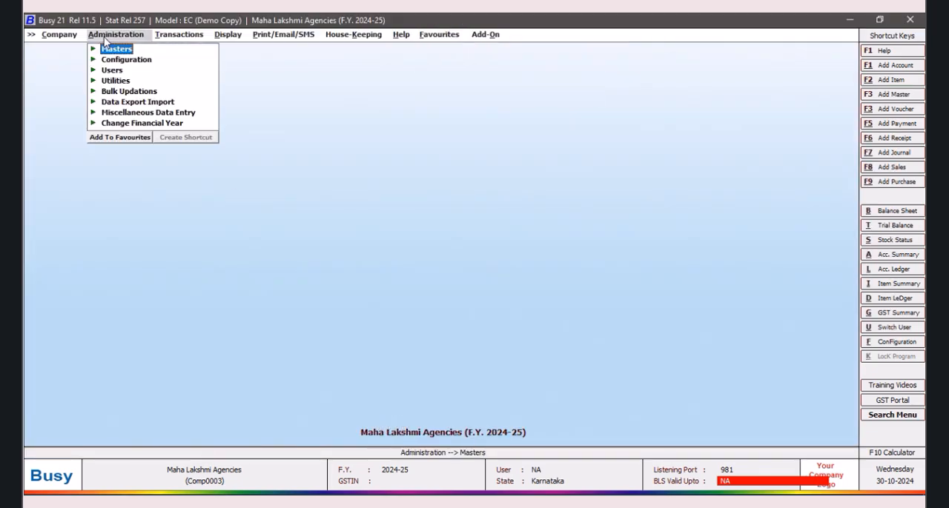
left_click(170, 37)
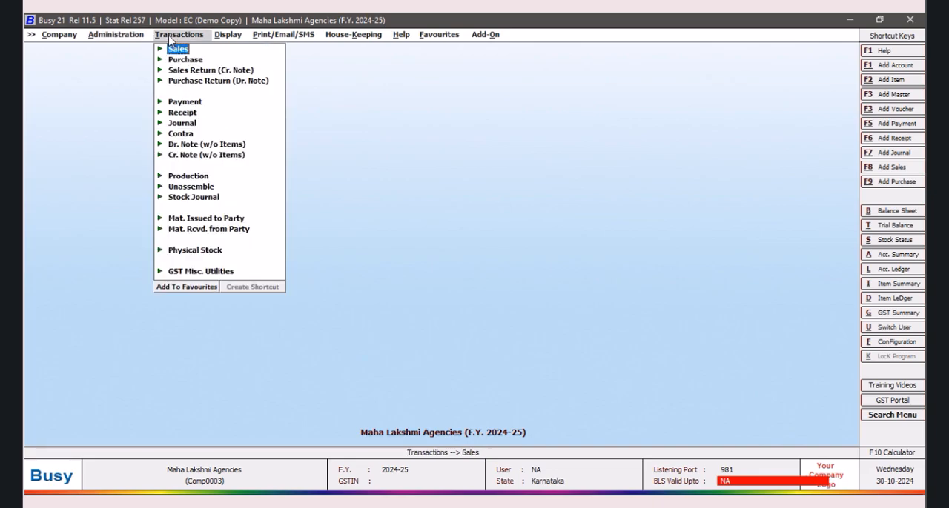
left_click(178, 49)
left_click(199, 58)
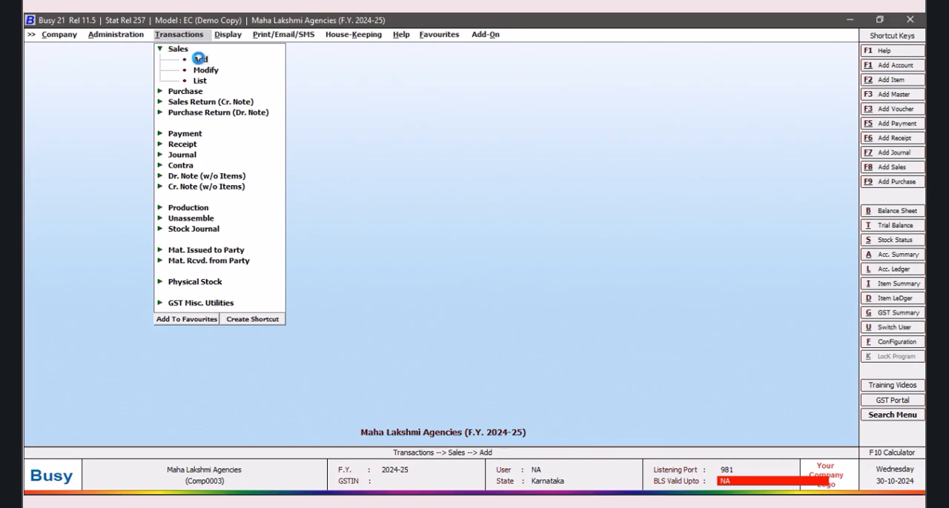
Step: Keep the voucher date 01-04-2024 and set the sale type to Local-ItemWise
key("Tab")
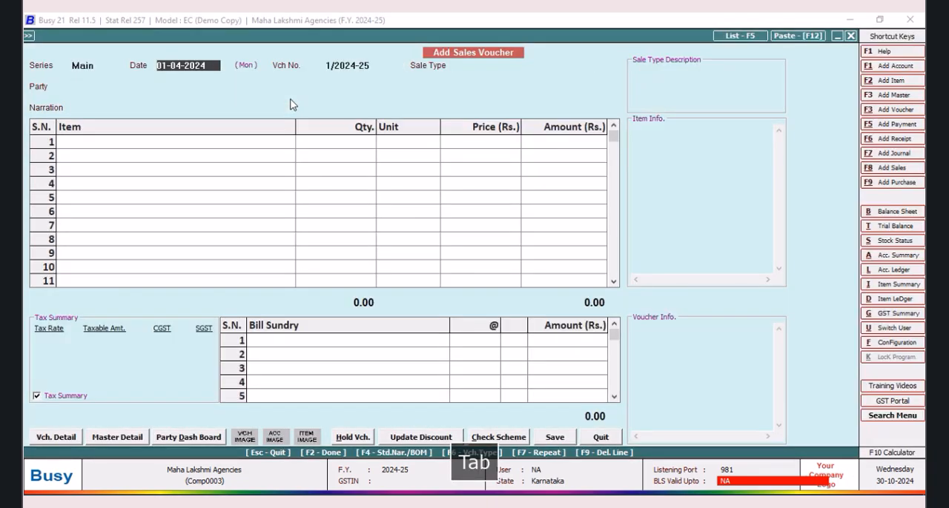
key("Tab")
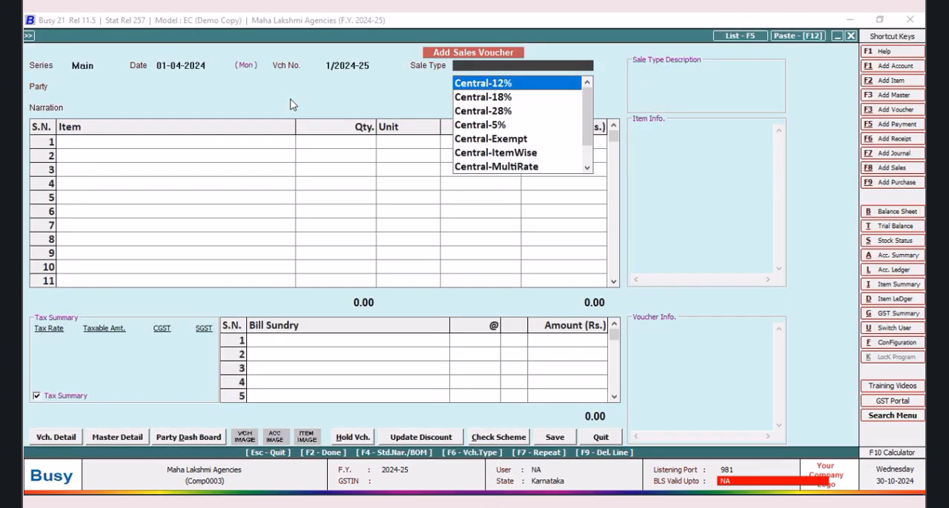
type("LOCAL")
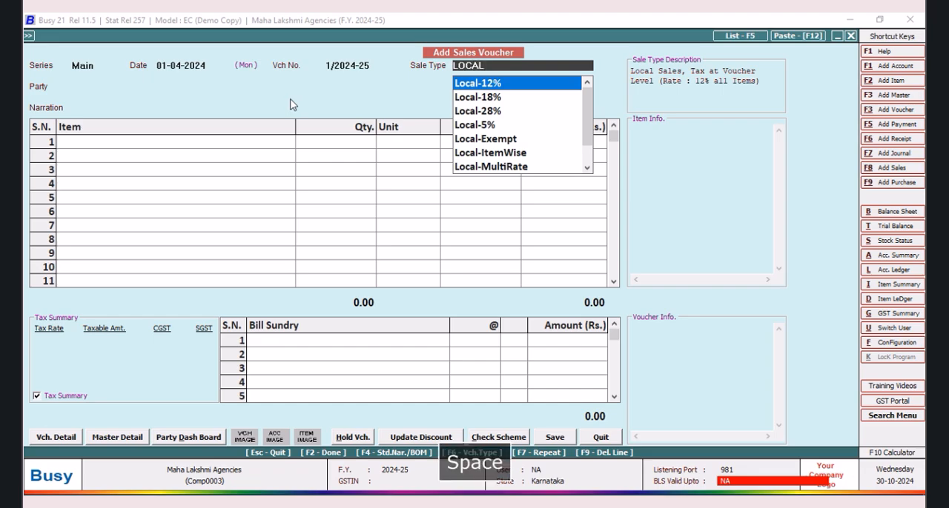
key("Down")
key("Down")
key("Down")
key("Down")
key("Down")
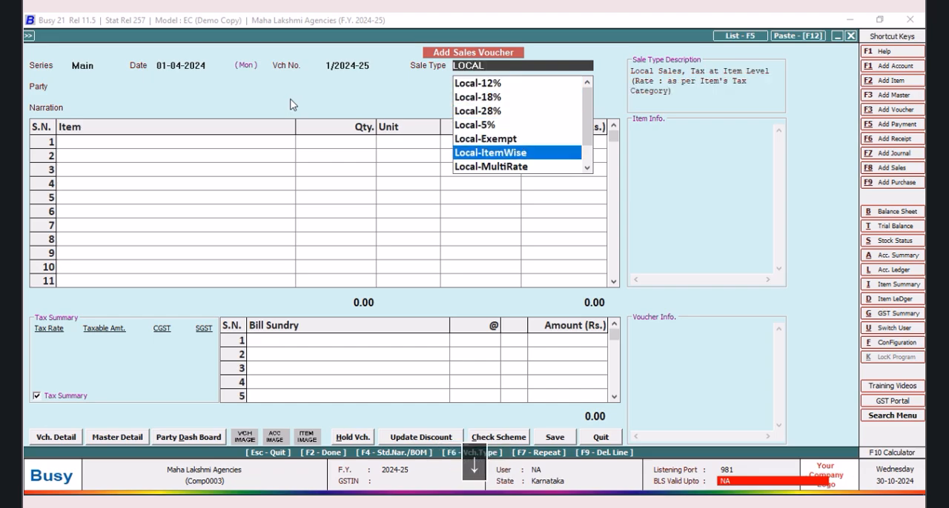
key("Return")
Step: Start a new party account named Bharath Automobiles from the voucher and assign it to the Sundry Debtors group
key("F3")
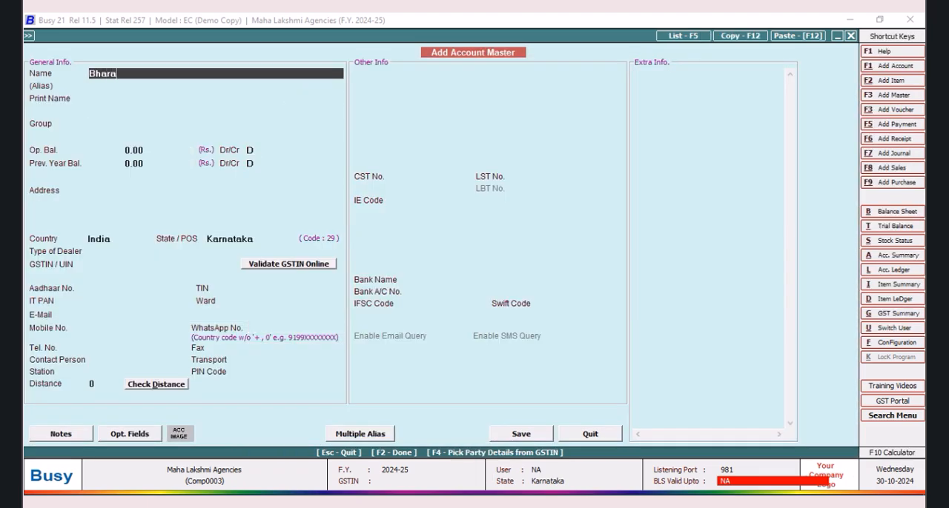
type("Bharath Automobiles")
key("Tab")
key("Tab")
key("Tab")
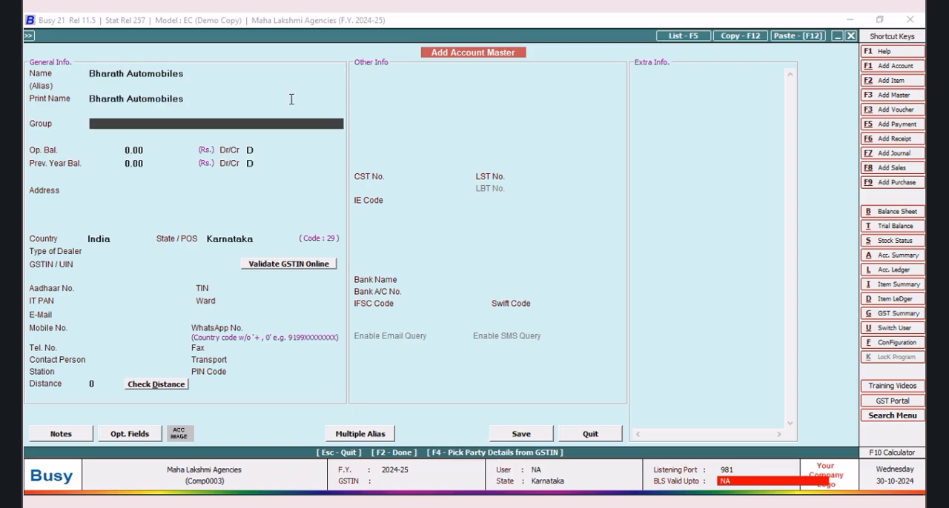
type("sun")
key("Down")
key("Return")
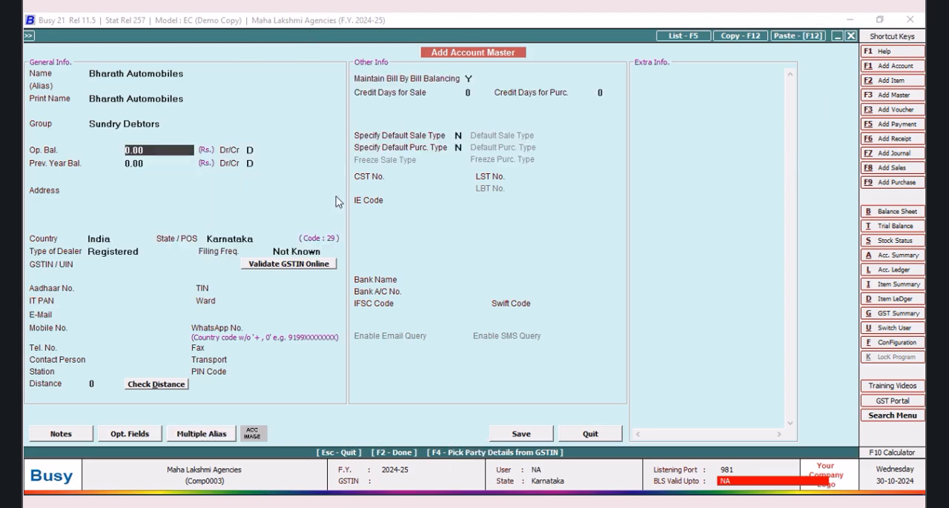
Step: Fill in the party's postal address over three lines with town, district and state
left_click(121, 190)
type("A")
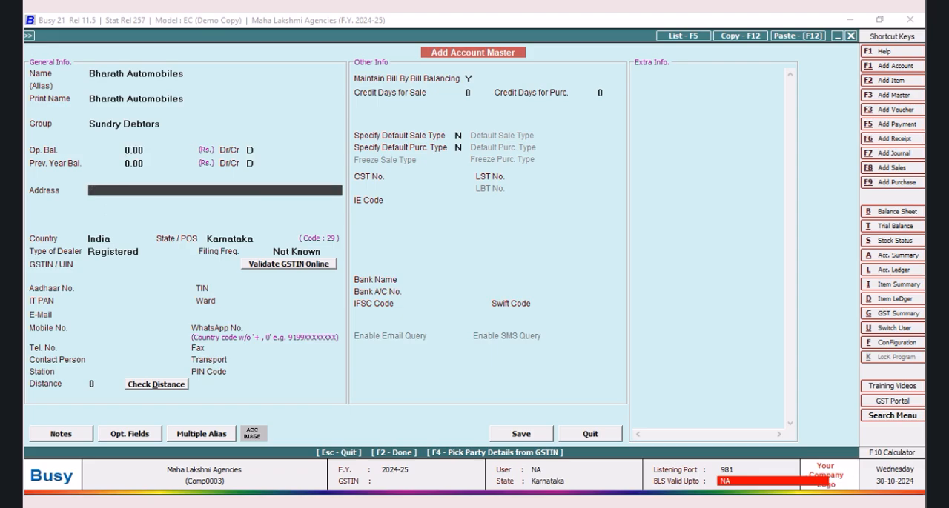
type(" P")
key("BackSpace")
key("BackSpace")
key("BackSpace")
key("BackSpace")
key("BackSpace")
key("BackSpace")
key("BackSpace")
type("Thirthahalli")
key("Return")
type("Shimogga D")
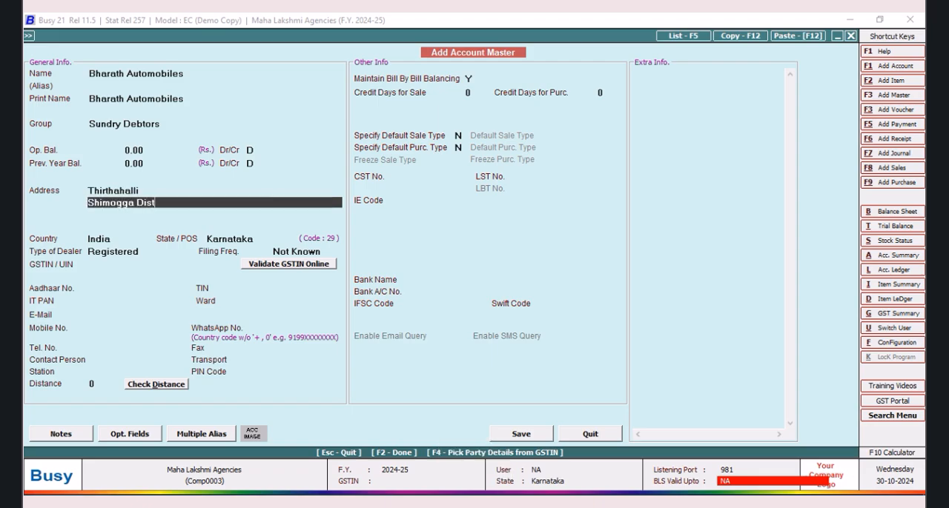
type("ist")
key("Return")
type("Karnataka")
key("Return")
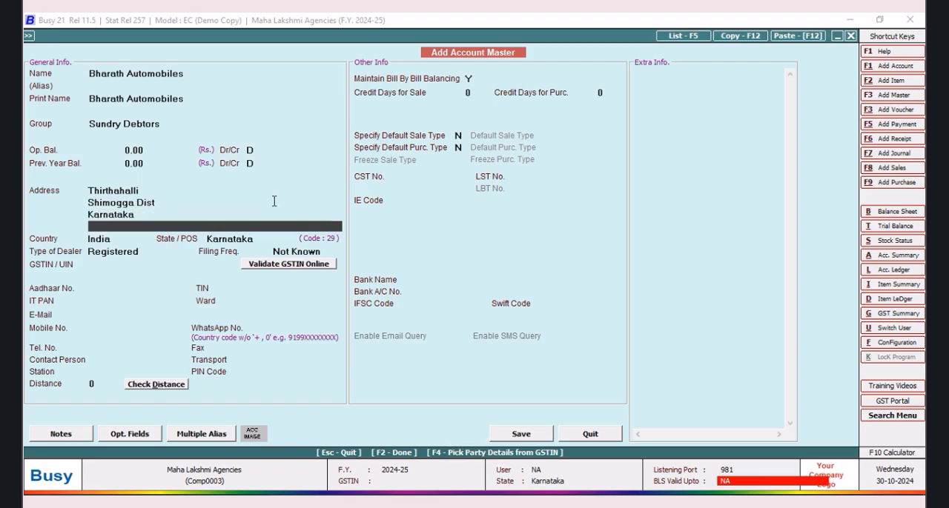
Step: Set the party's credit days for sale to 8 and leave the bank details blank
left_click(478, 94)
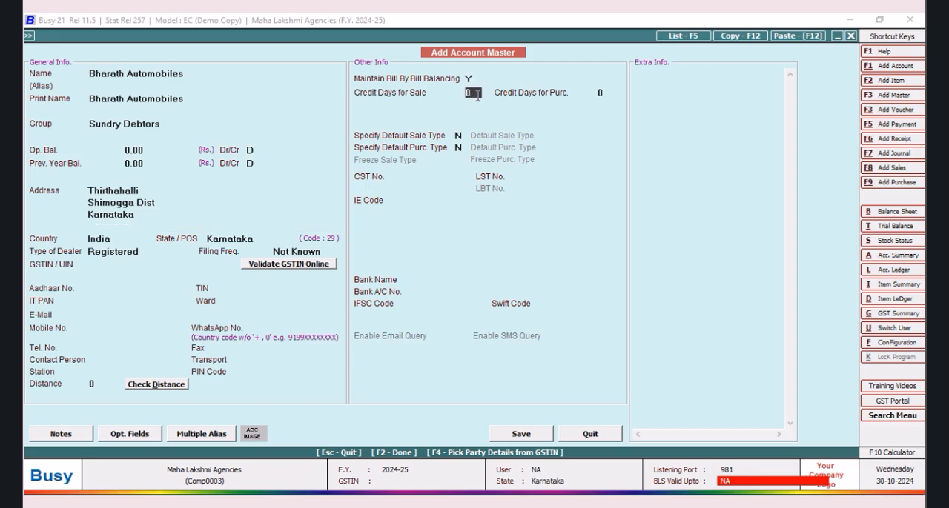
type("8")
key("Return")
left_click(478, 278)
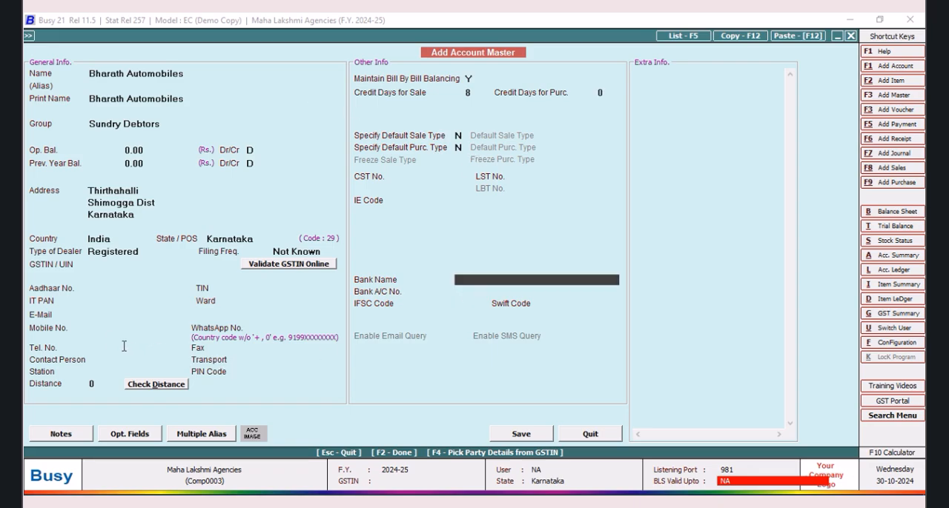
left_click(515, 439)
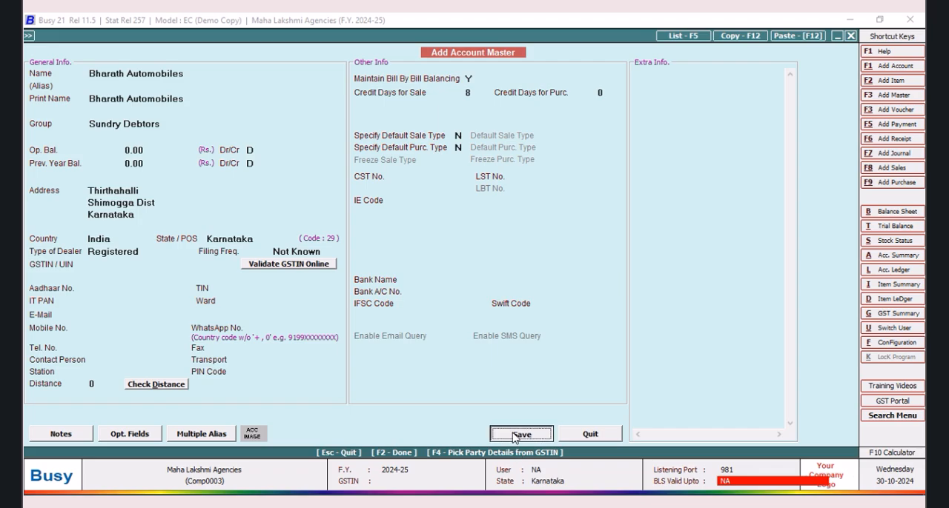
Step: Enter the contact person's name for the party and leave the transport blank
left_click(108, 359)
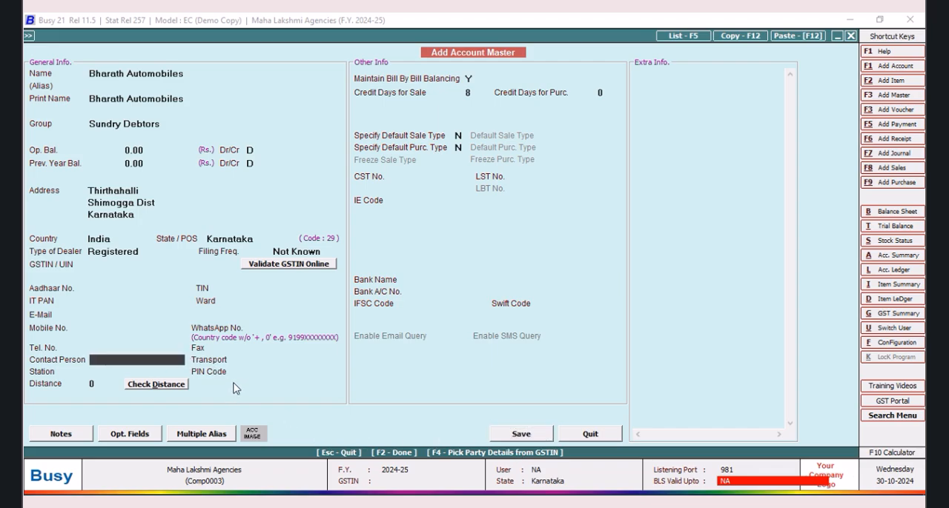
type("Guruprasad")
key("Tab")
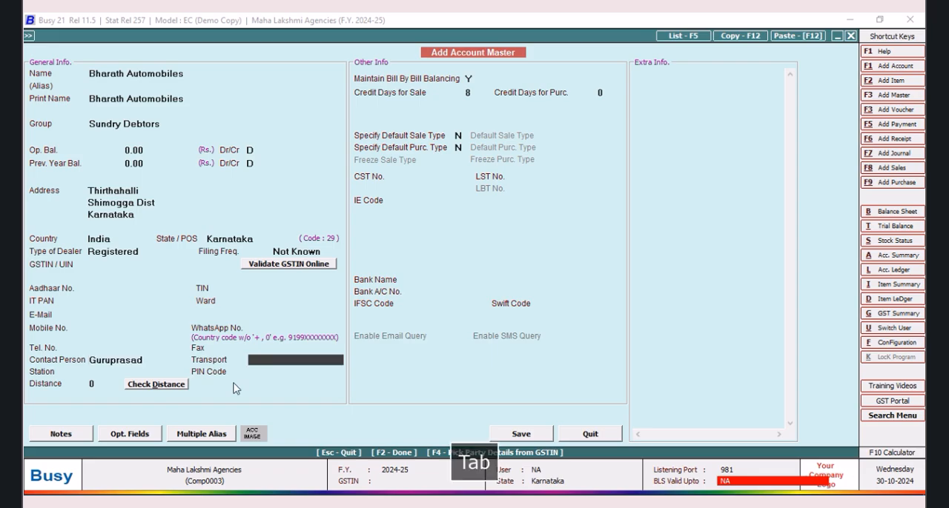
key("Tab")
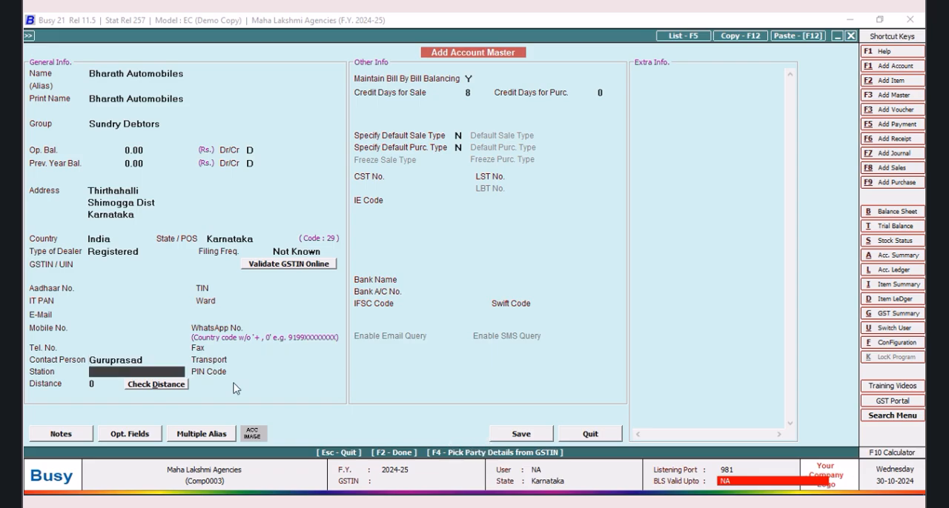
Step: Fill in the party's station with its town and enter the mobile number, and save the account as an Un-Registered dealer
type("Thirthahalli")
left_click(120, 326)
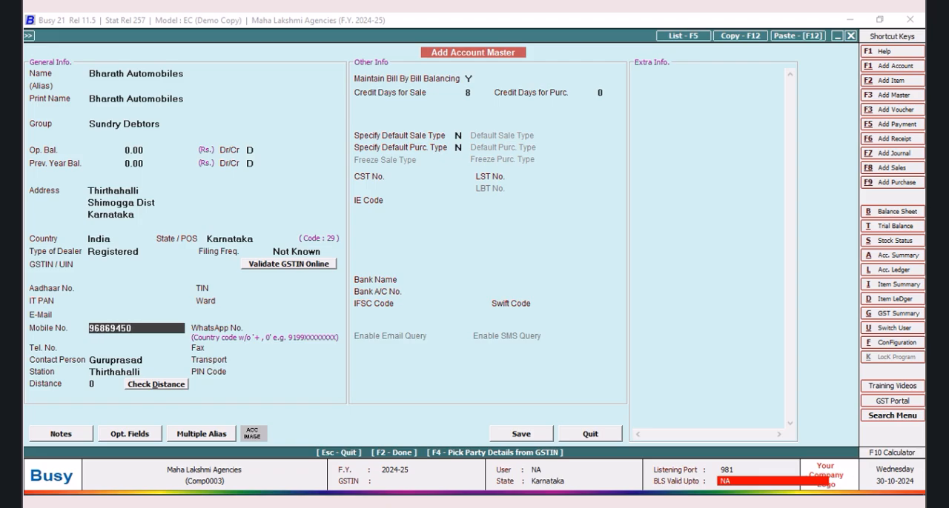
type("96869450")
left_click(520, 436)
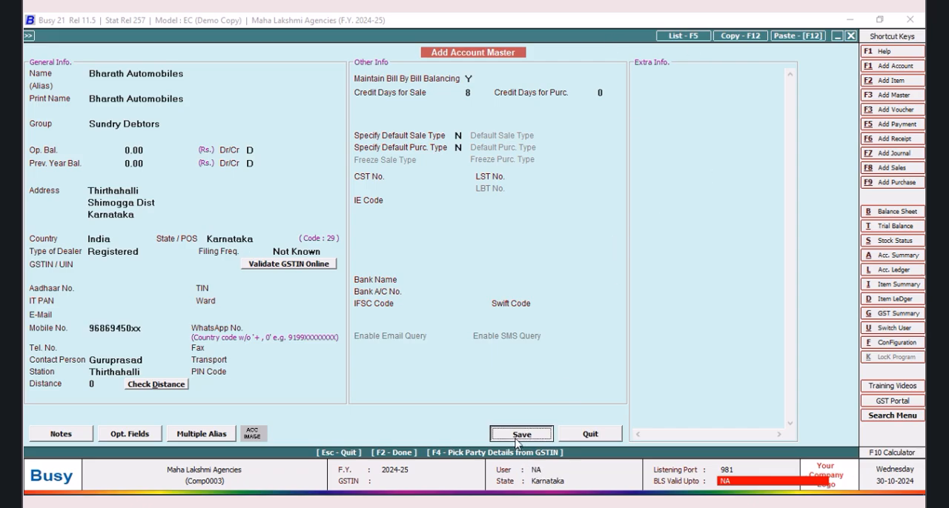
left_click(504, 294)
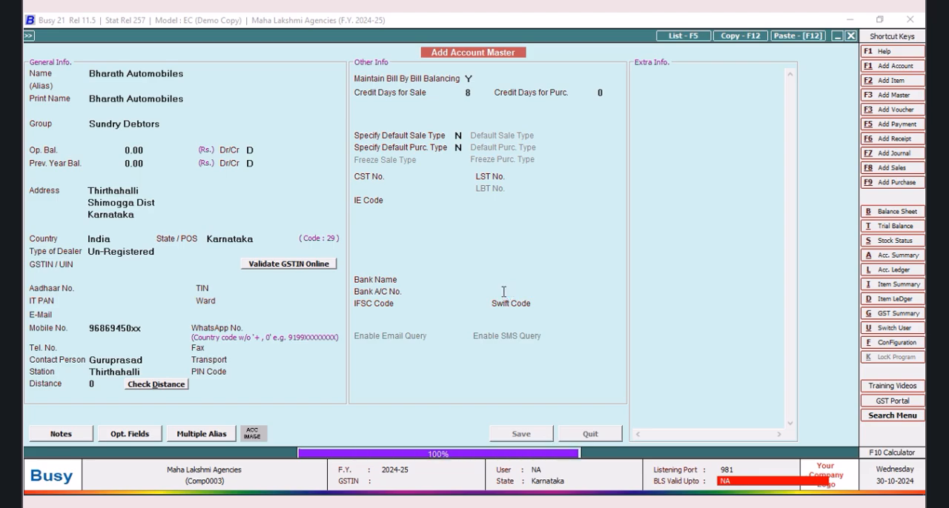
Step: Leave the narration blank and add 20 pieces of 1016 Bulp 12V to the sales voucher at 15.00 each, accepting the default tax
key("Tab")
key("Tab")
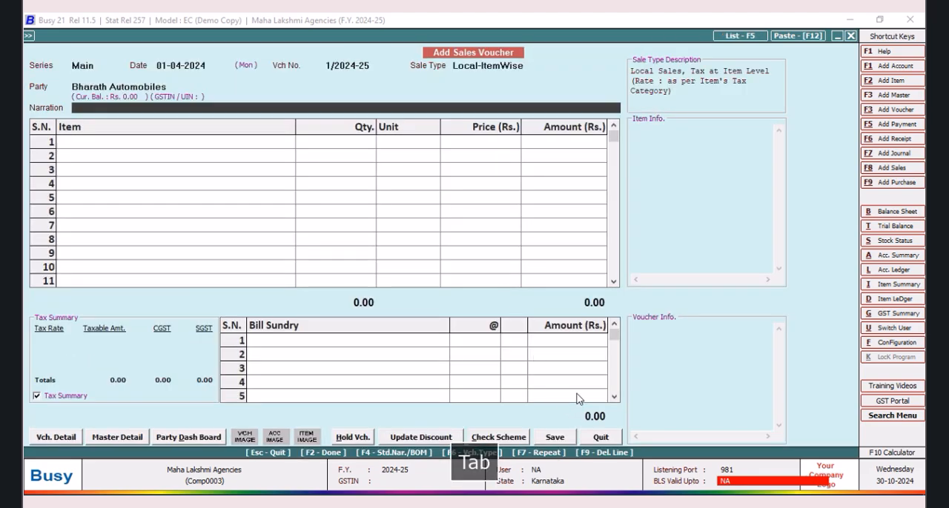
key("Return")
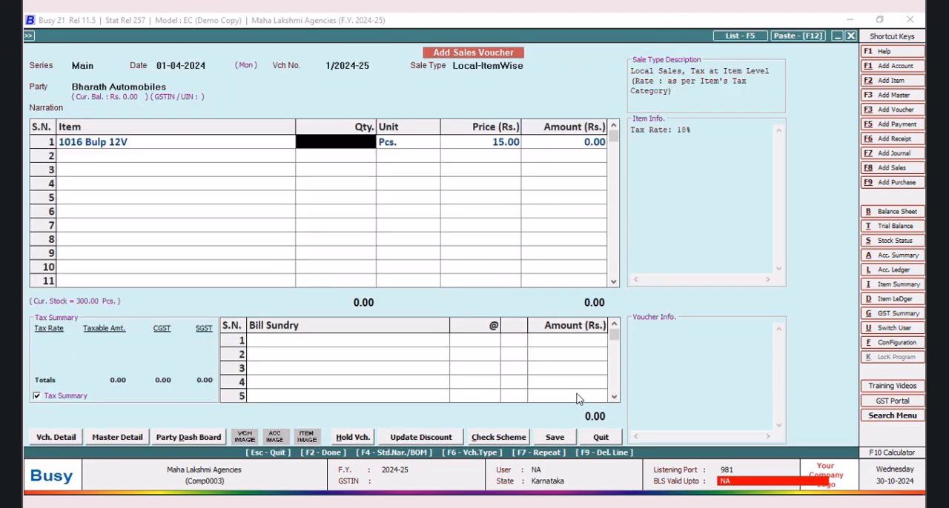
type("20")
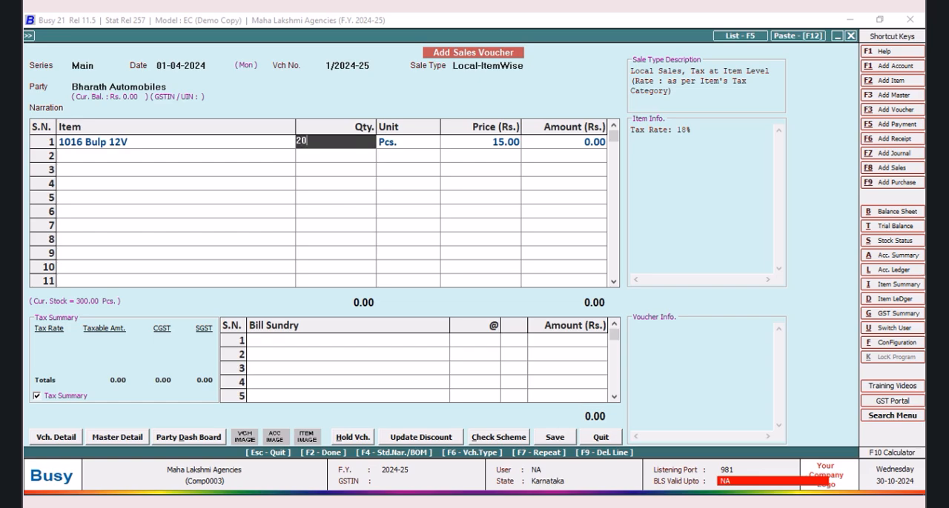
key("Return")
key("Return")
key("Return")
key("Return")
key("Return")
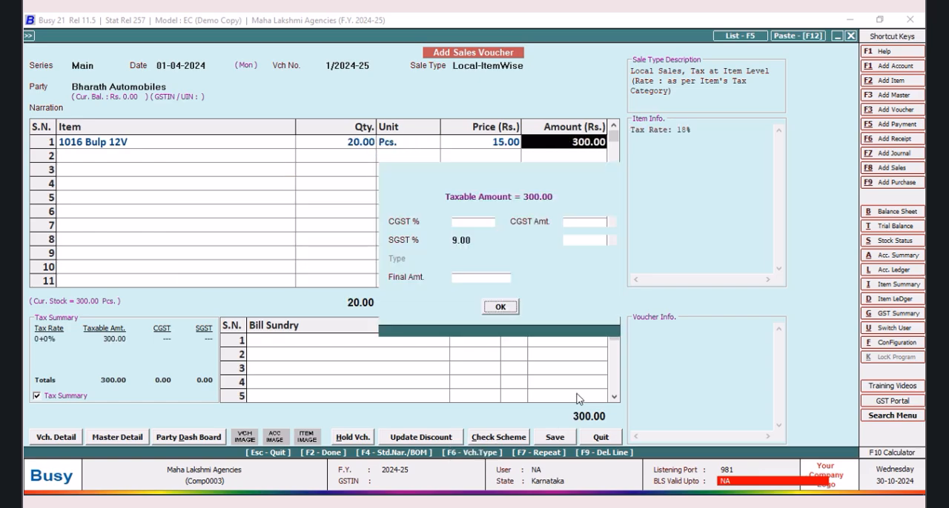
key("Return")
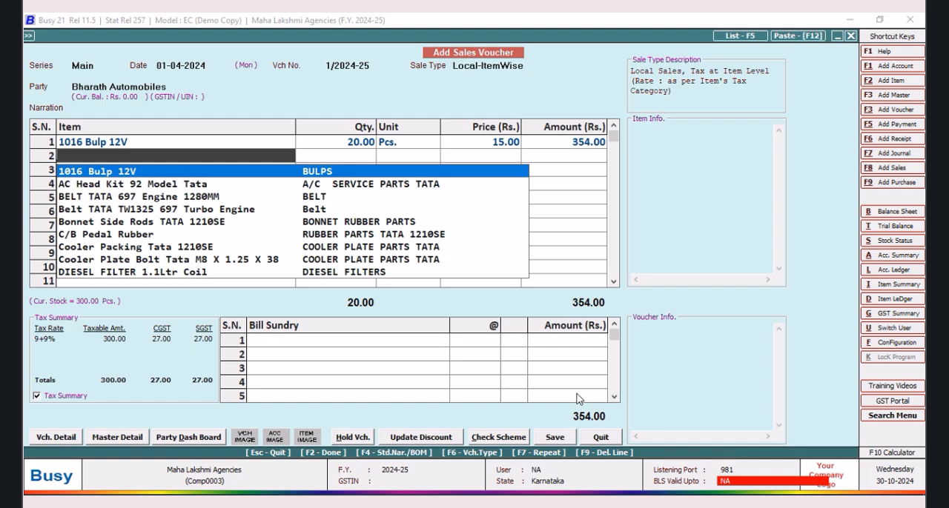
Step: Add 1 piece of AC Head Kit 92 Model Tata at 140.00 as the second voucher line
key("Down")
key("Return")
type("1")
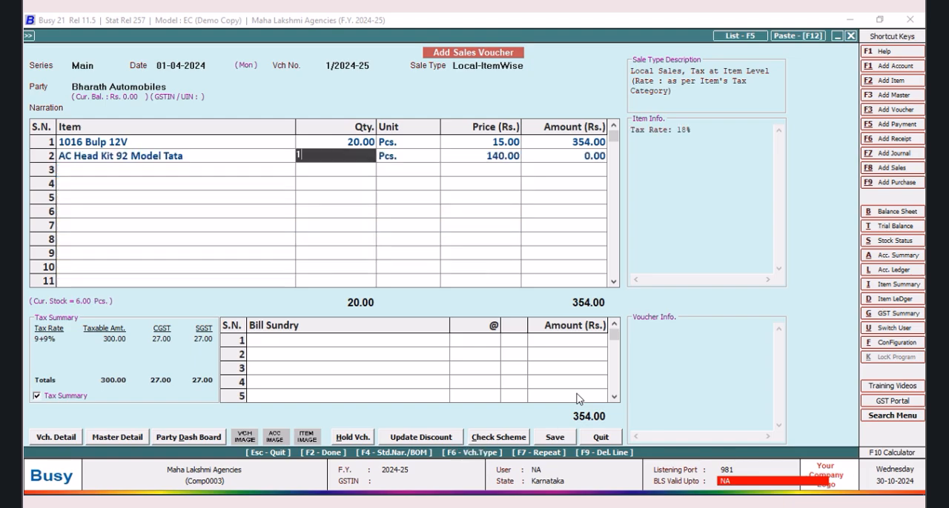
key("Return")
key("Return")
key("Return")
key("Return")
key("Return")
Step: Add 2 pieces of BELT TATA 697 Engine 1280MM at 220.00 without discount as the third voucher line
key("Return")
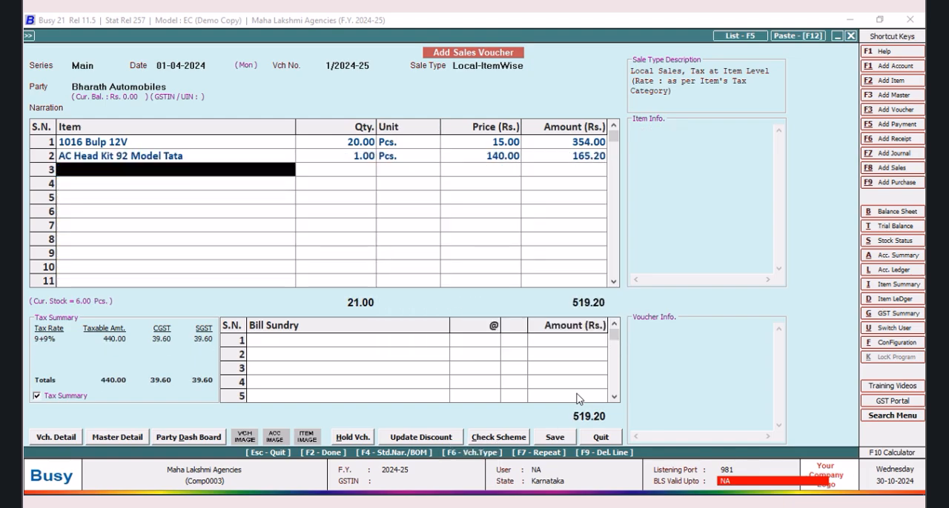
key("Down")
key("Return")
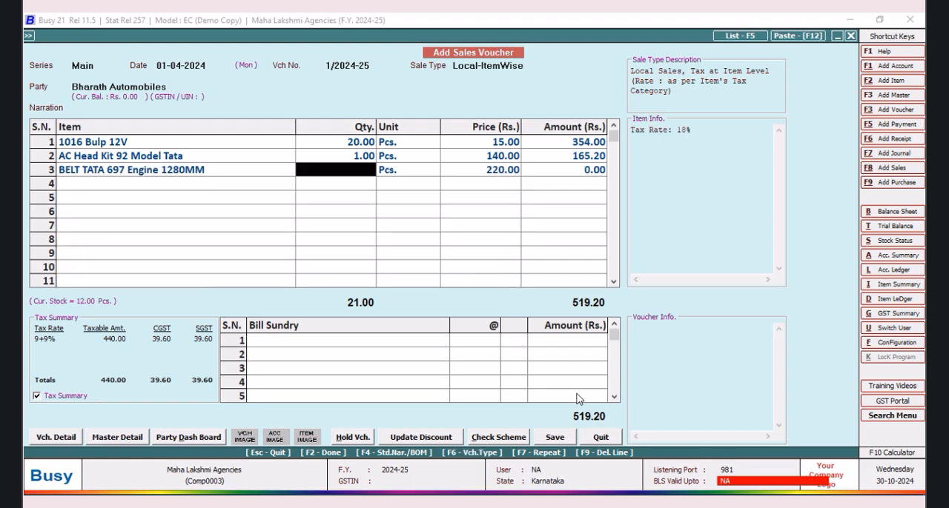
type("2")
key("Return")
key("Return")
key("Return")
key("Return")
key("Return")
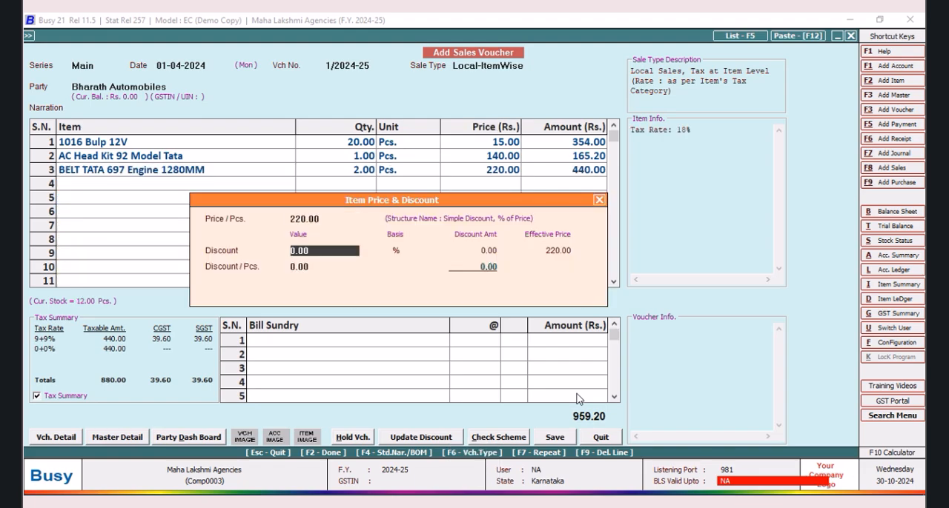
key("Return")
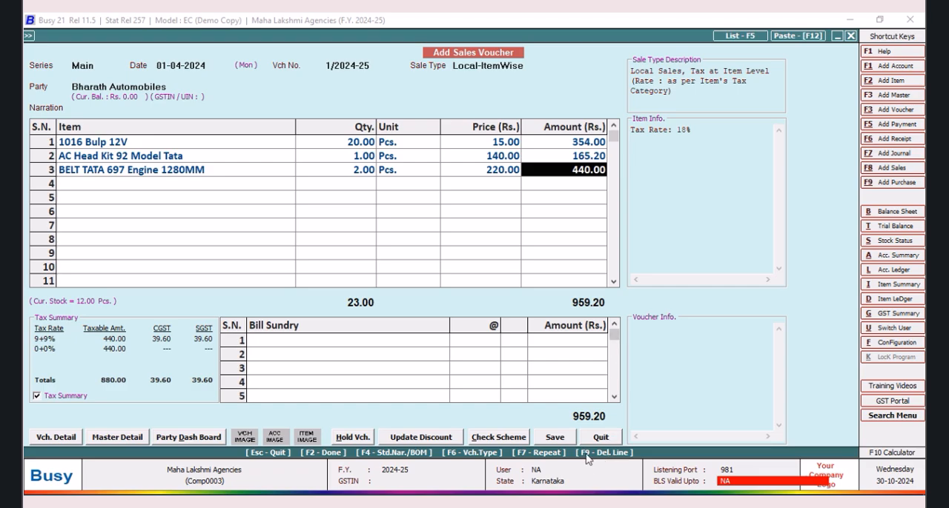
Step: Try to save the sales voucher and quit it without saving
left_click(547, 433)
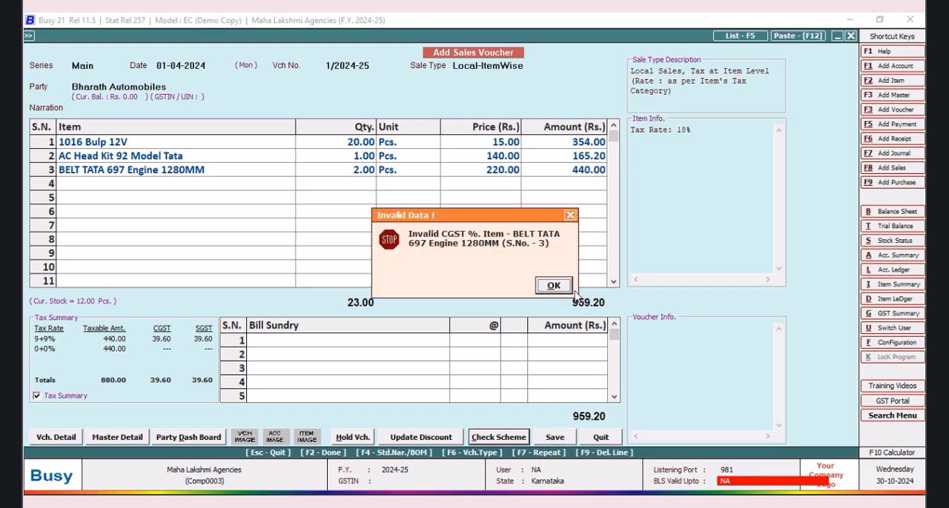
left_click(571, 215)
left_click(601, 437)
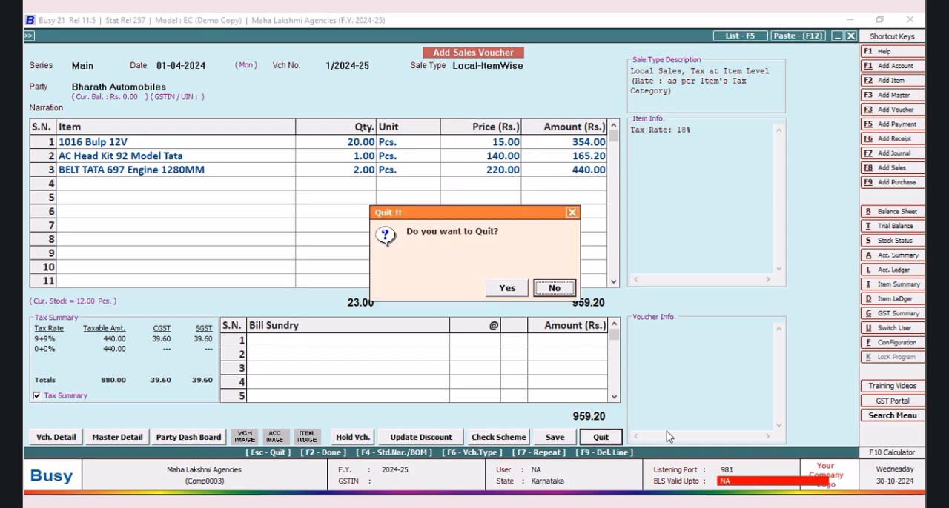
left_click(507, 289)
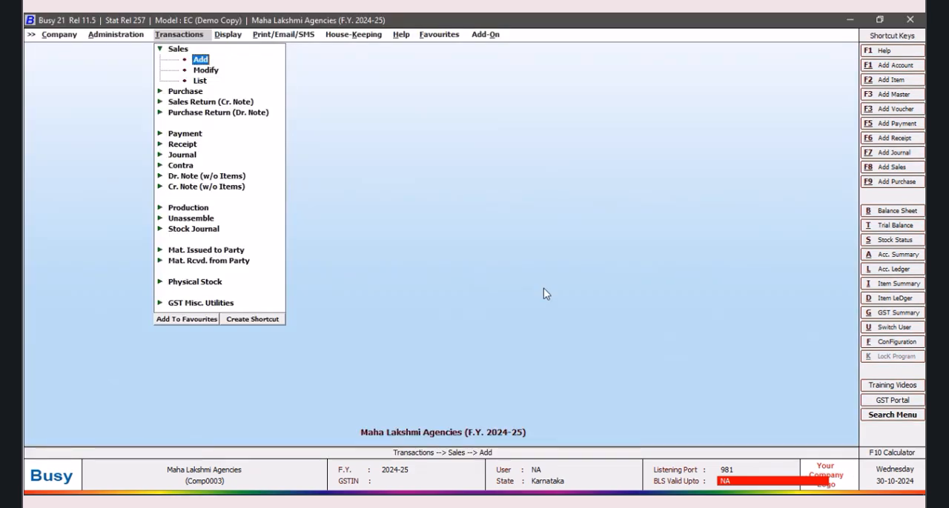
Step: In the masters configuration for items, change the additional dropdown list field to Current Stock
left_click(110, 36)
left_click(124, 60)
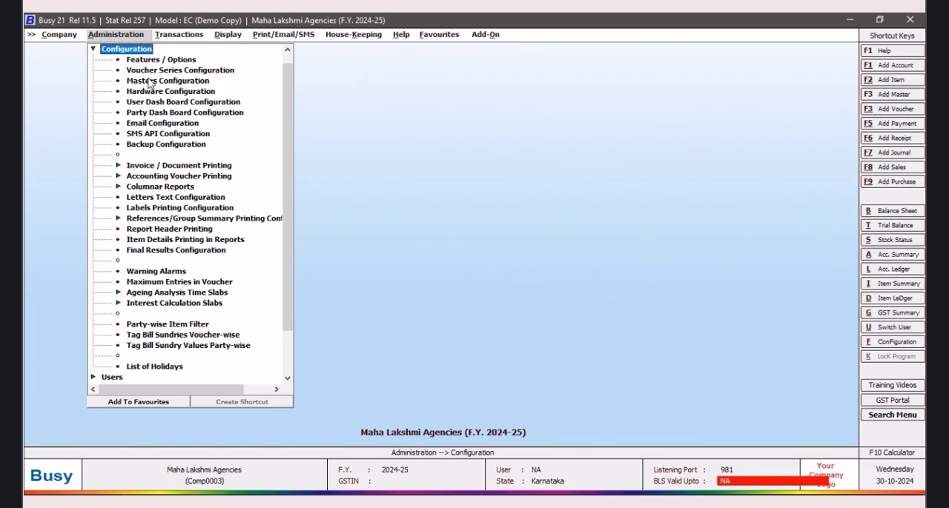
left_click(152, 82)
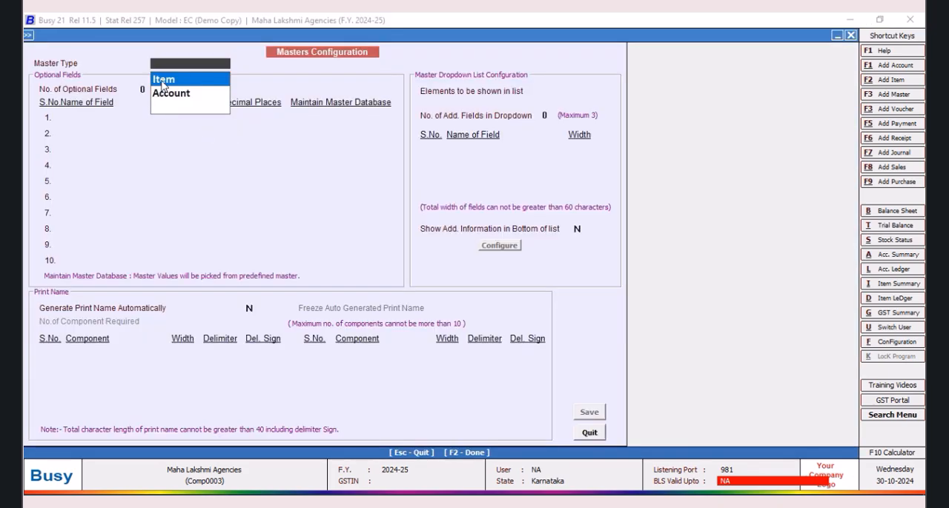
left_click(164, 81)
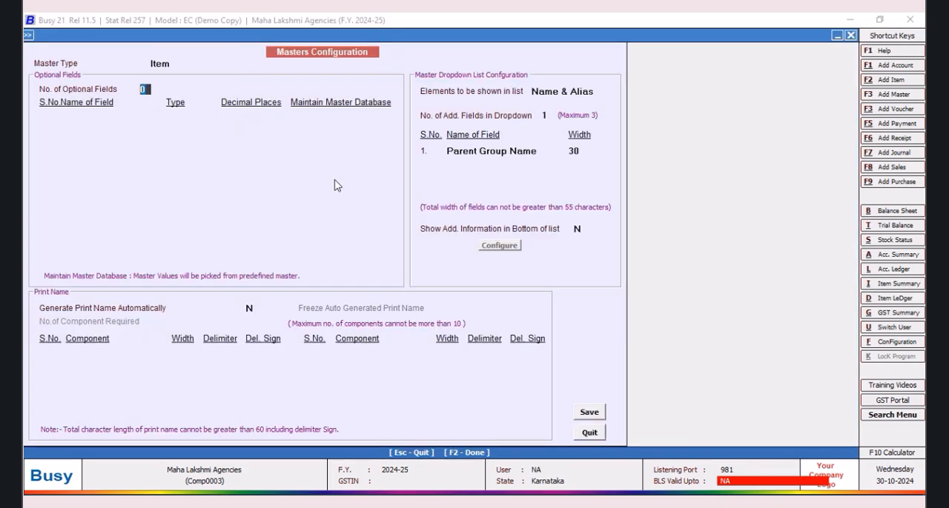
left_click(542, 151)
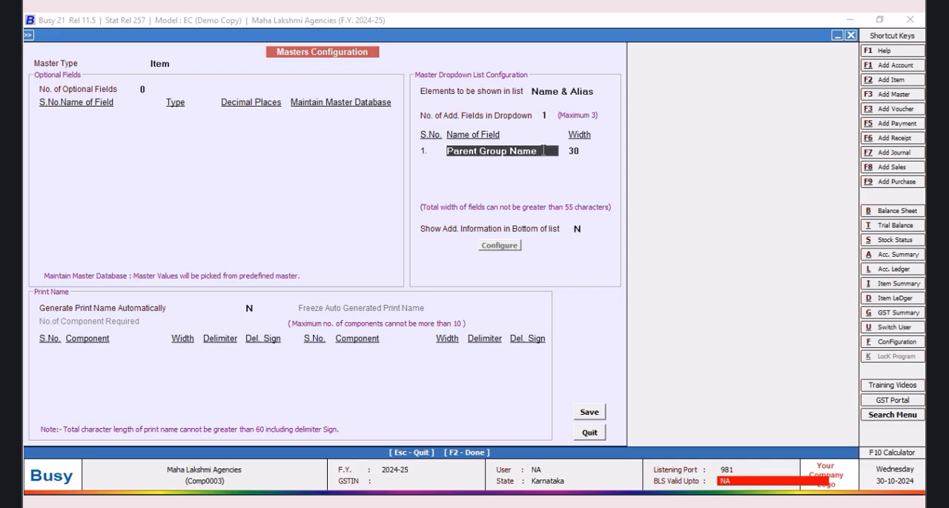
left_click(542, 151)
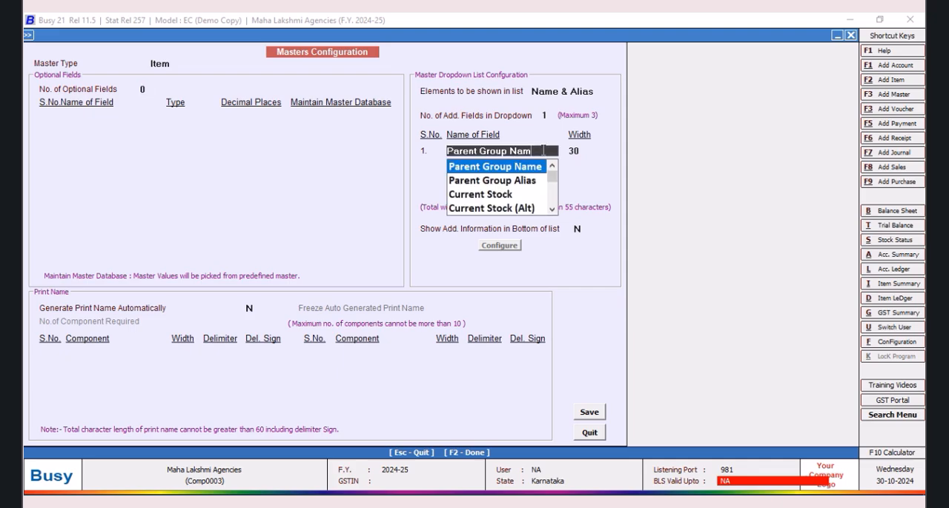
key("Down")
key("Down")
key("Down")
key("Up")
key("Tab")
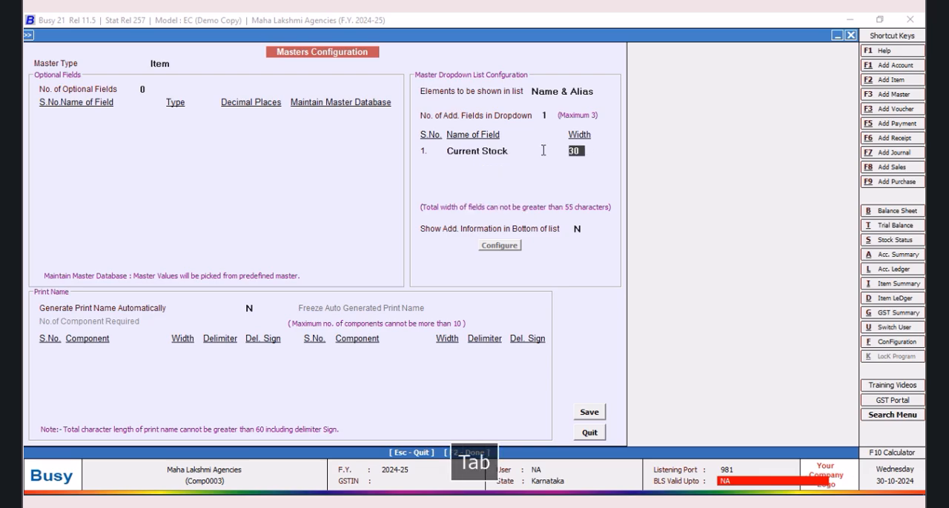
Step: Save the item master configuration and regenerate the master help files
left_click(589, 412)
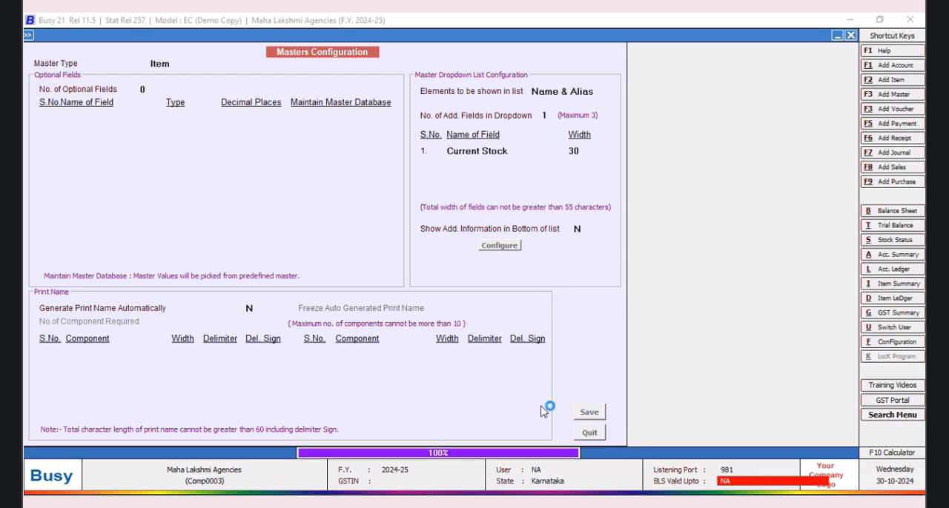
left_click(502, 294)
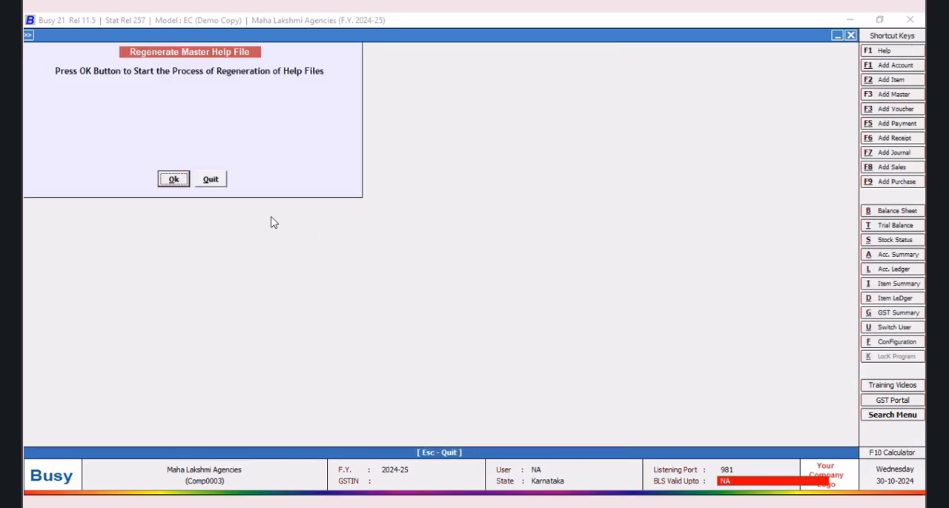
left_click(174, 181)
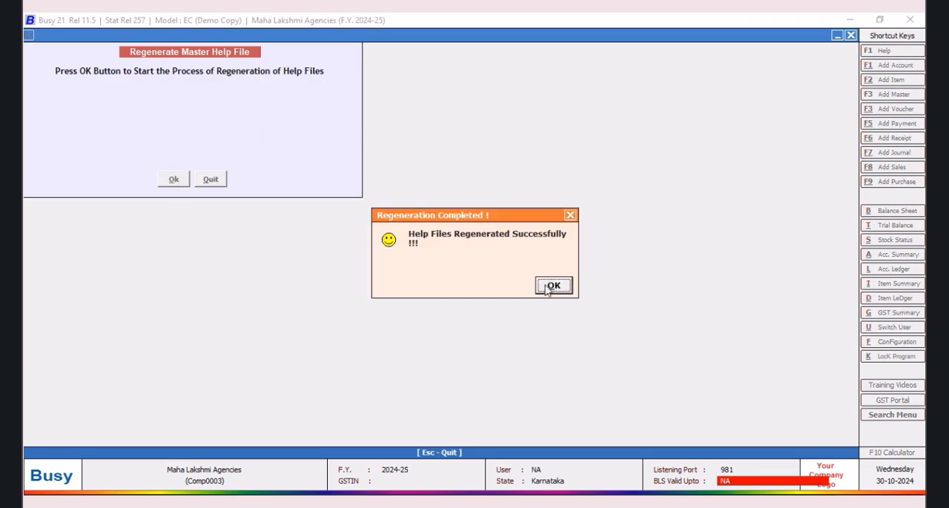
left_click(549, 288)
Step: In the masters configuration for accounts, change the additional dropdown list field to Current Balance
left_click(184, 94)
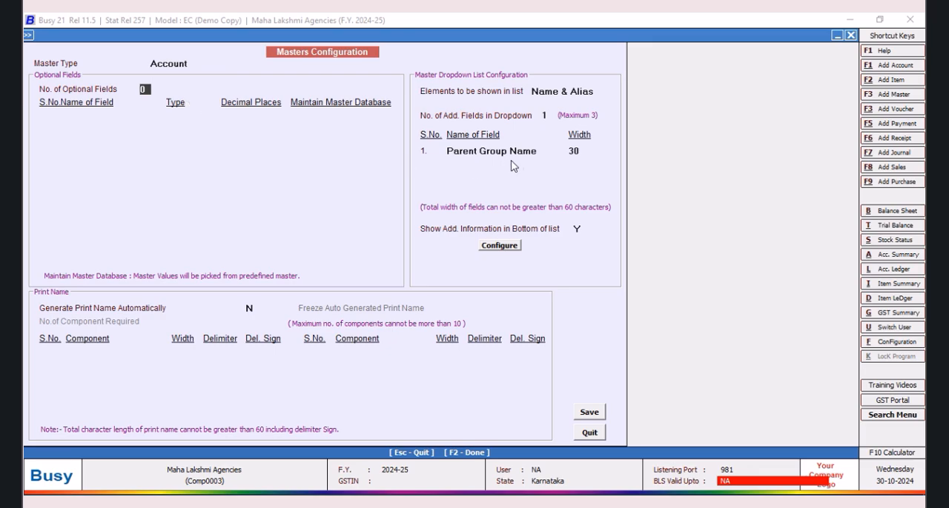
left_click(538, 151)
left_click(535, 154)
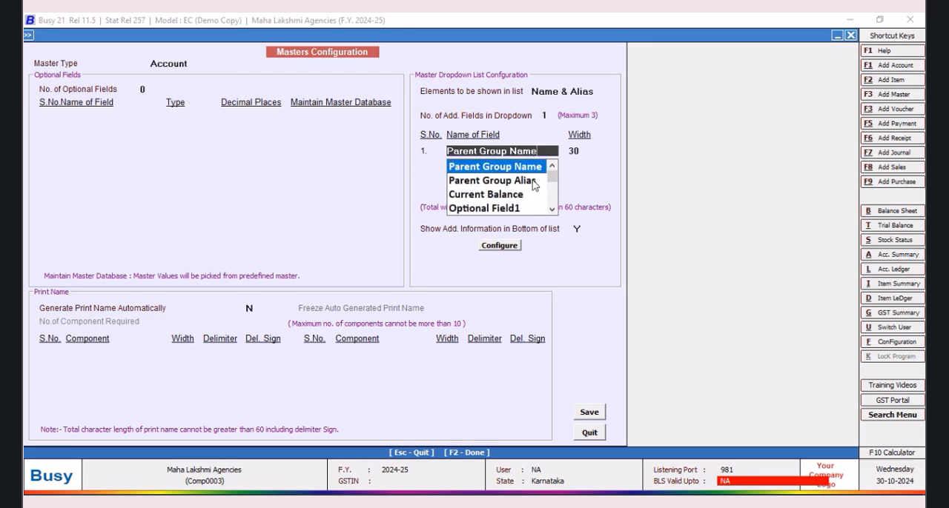
left_click(504, 198)
Step: Save the account master configuration and start regenerating its help files
left_click(589, 412)
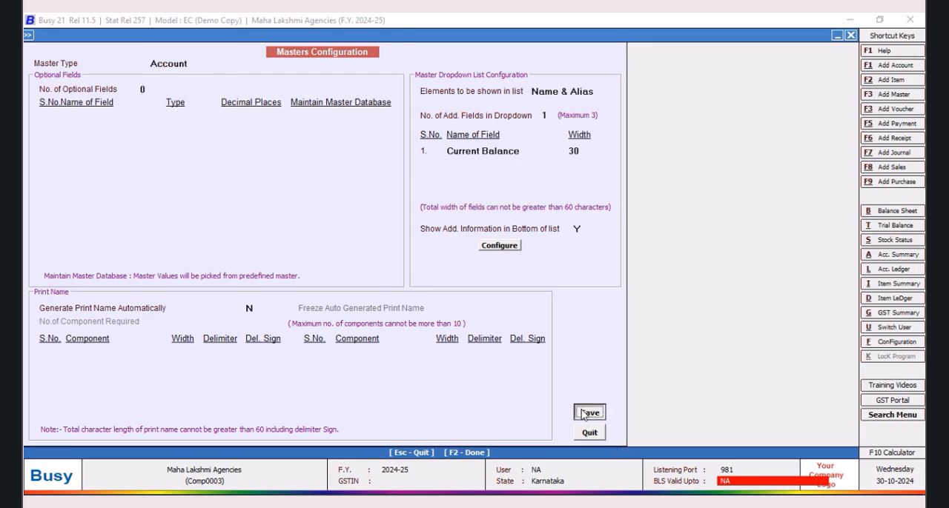
left_click(508, 293)
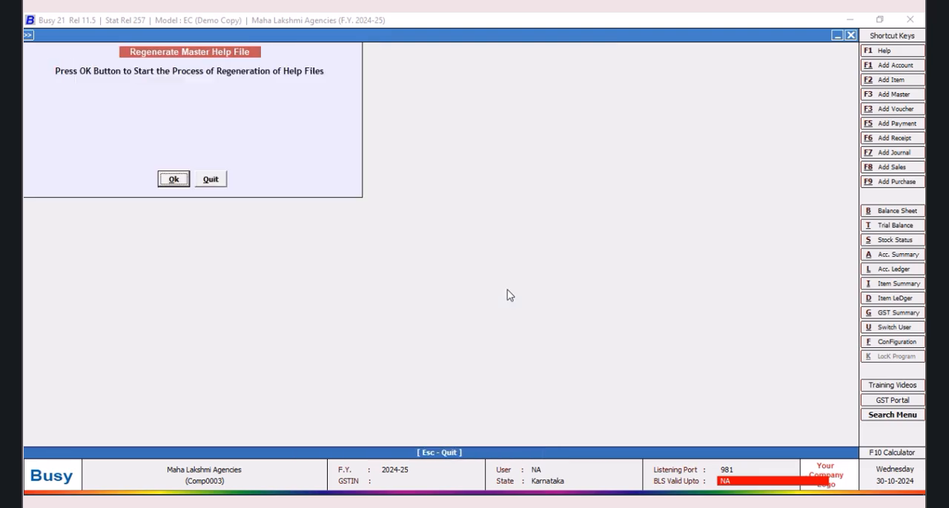
left_click(174, 180)
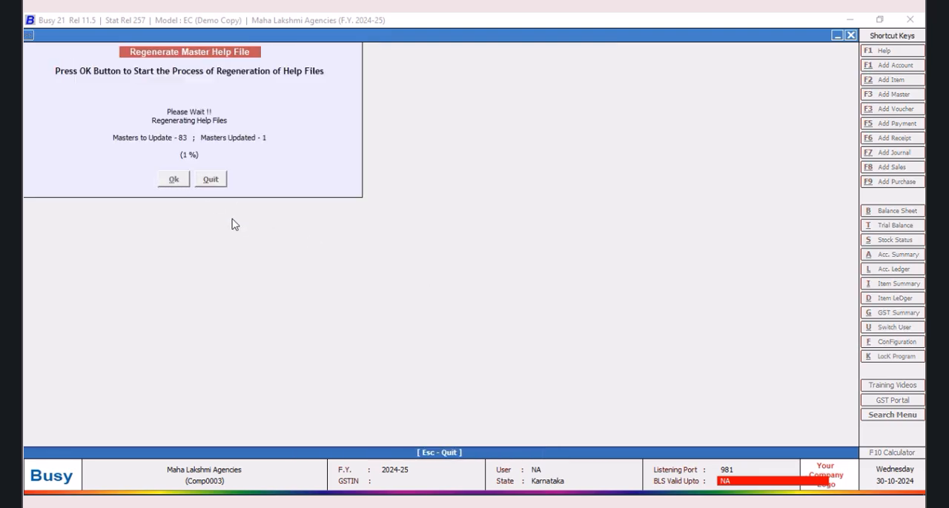
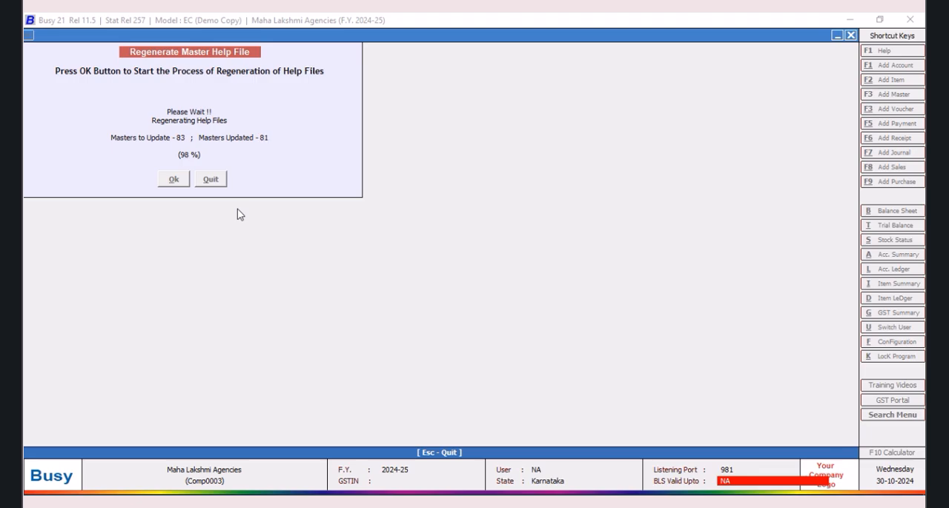
Step: Finish the help file regeneration by leaving the masters configuration, and open a new sales voucher
left_click(556, 287)
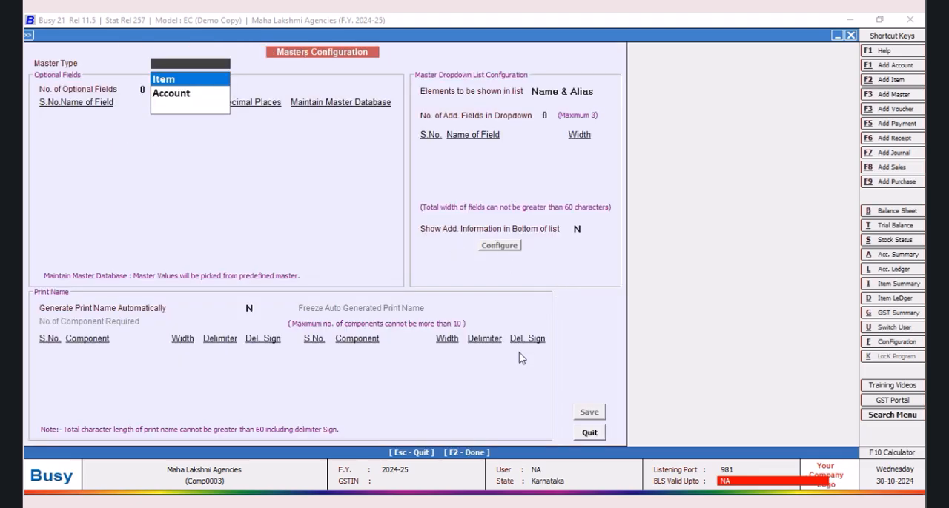
left_click(589, 433)
left_click(161, 35)
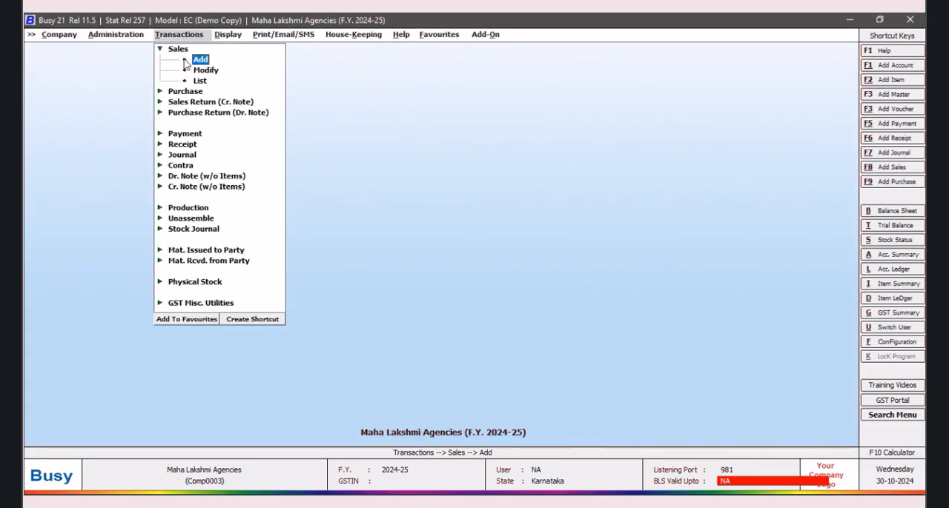
left_click(190, 63)
Step: Set the sales voucher's sale type to Local-ItemWise and its party to Bharath Automobiles
key("Tab")
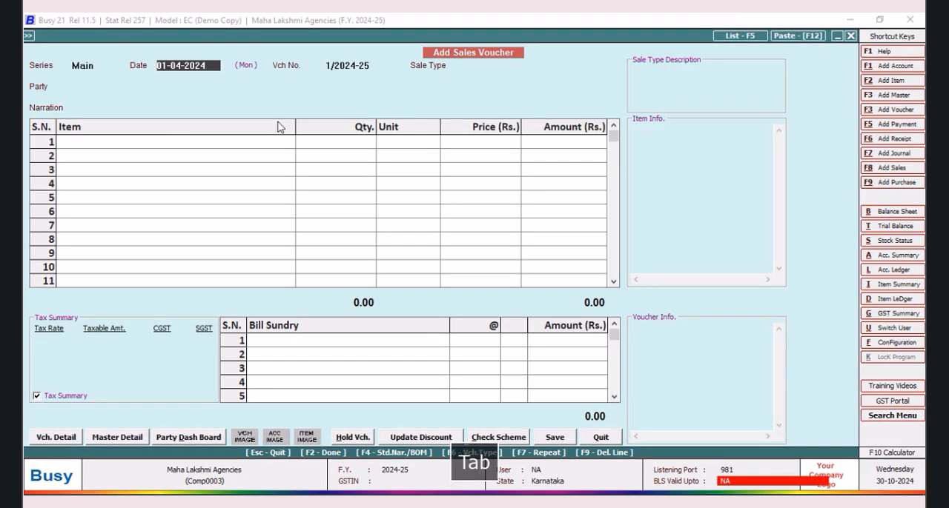
type("l")
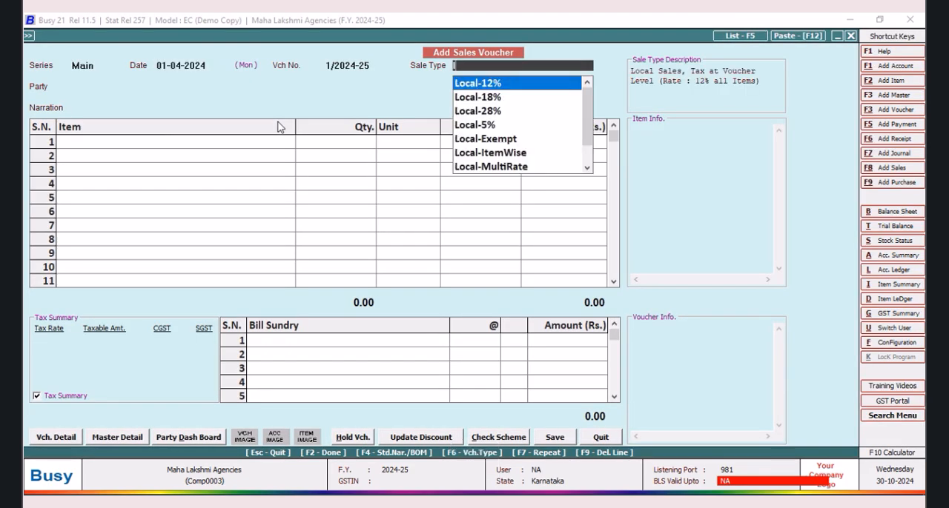
key("Down")
key("Down")
key("Down")
key("Down")
key("Down")
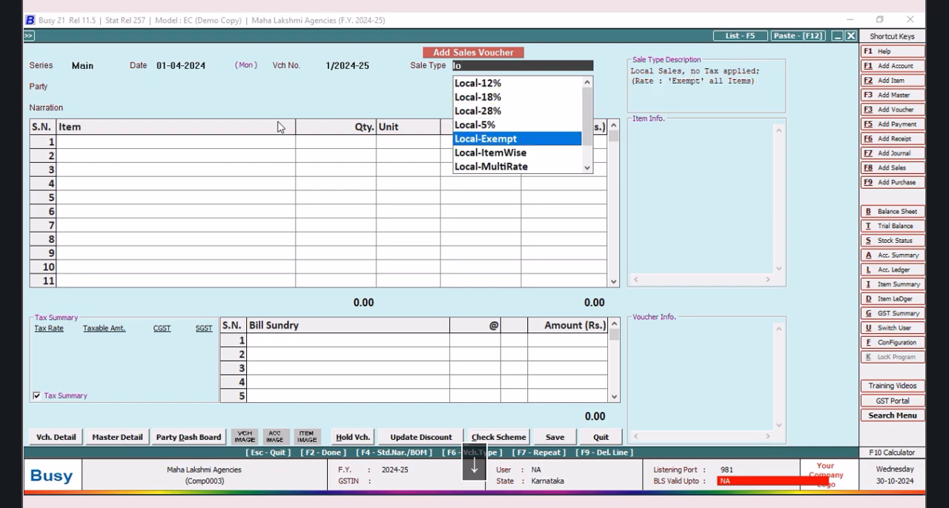
key("Return")
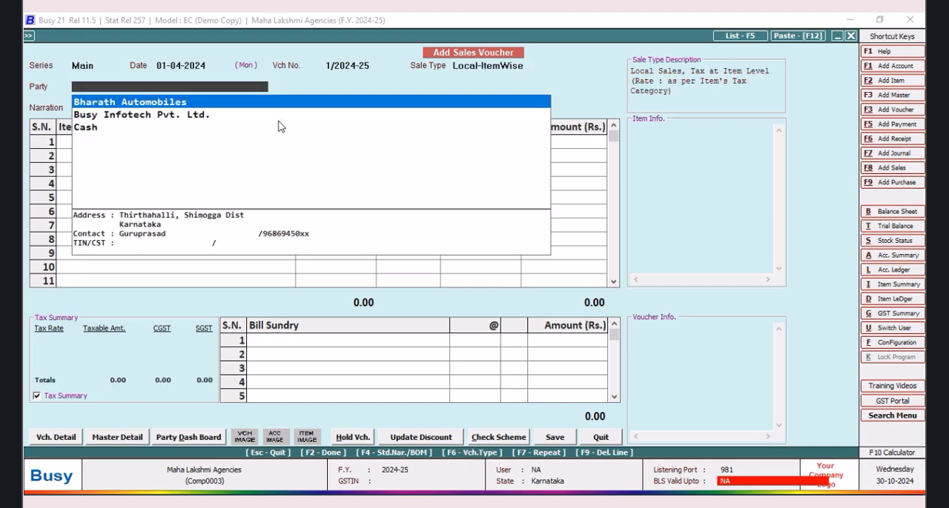
key("Return")
Step: Enter 1016 Bulp 12V as the first voucher item with a quantity of 30 pcs
key("Return")
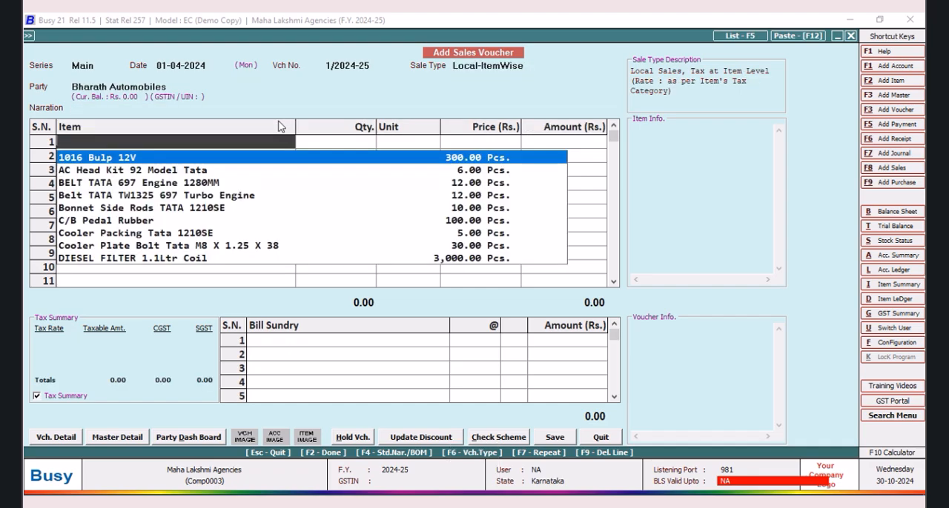
key("Return")
type("30")
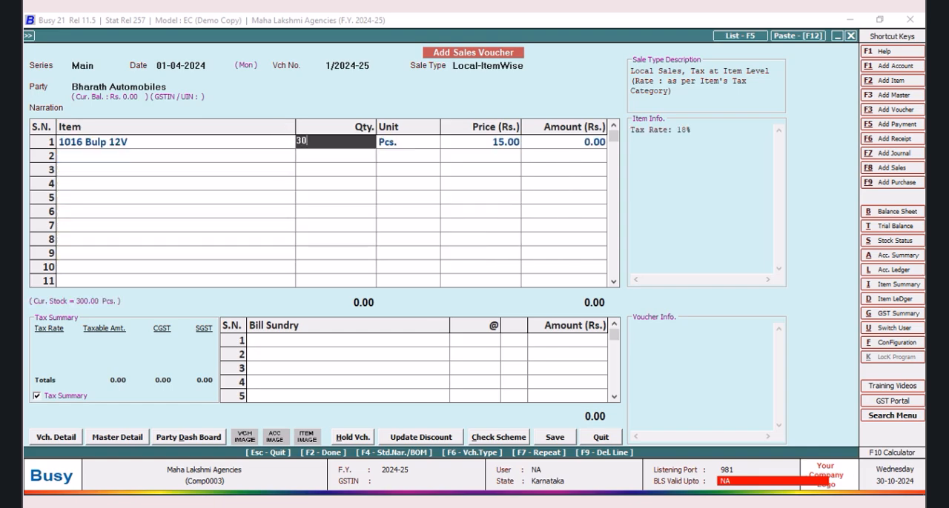
key("Return")
key("Return")
key("Return")
key("Return")
key("Return")
key("Return")
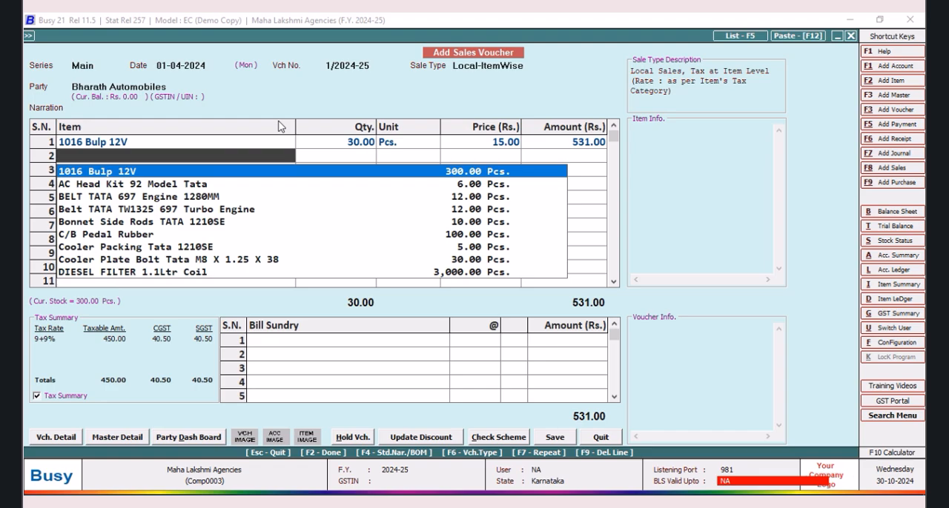
Step: Add AC Head Kit 92 Model Tata with quantity 1 in row 2, accepting its default price and GST
key("Down")
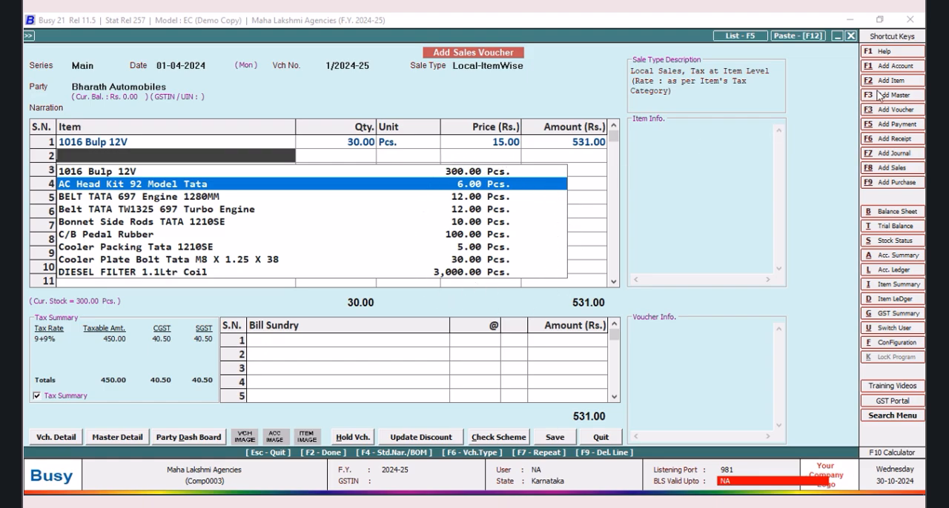
key("Return")
type("1")
key("Return")
key("Return")
key("Return")
key("Return")
key("Return")
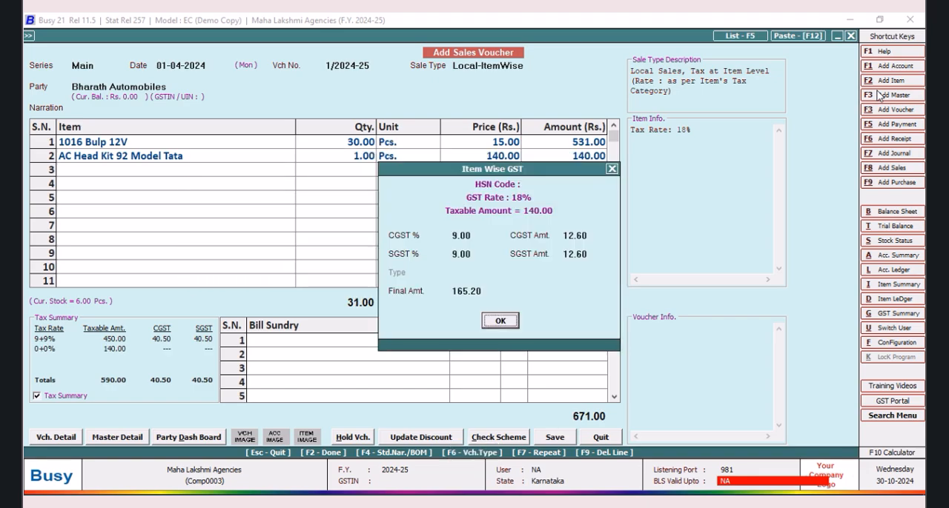
key("Return")
Step: Add BELT TATA 697 Engine 1280MM with quantity 1 in row 3, without any discount
key("Down")
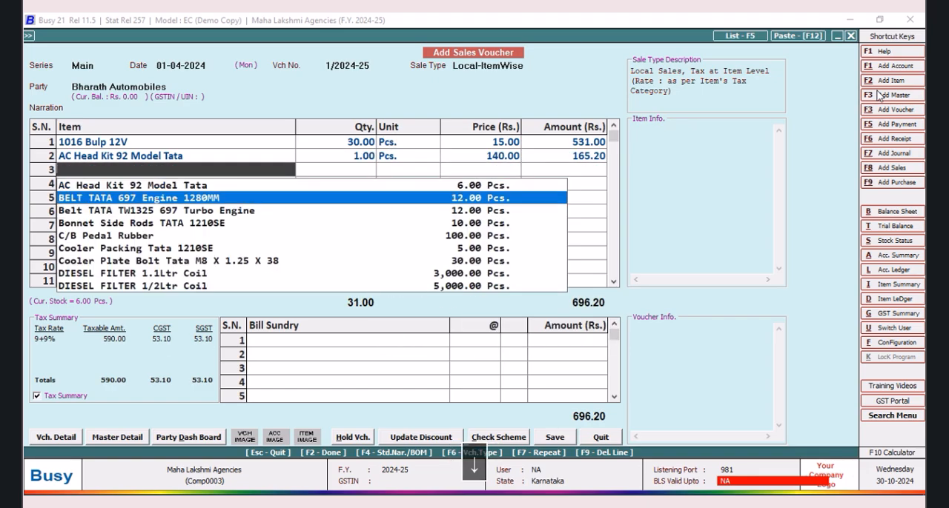
key("Return")
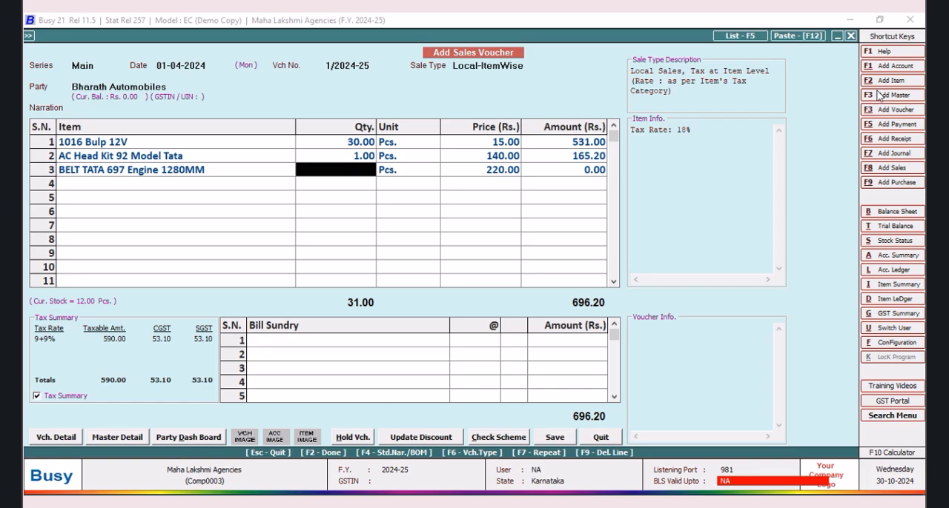
type("1")
key("Return")
key("Return")
key("Return")
key("Return")
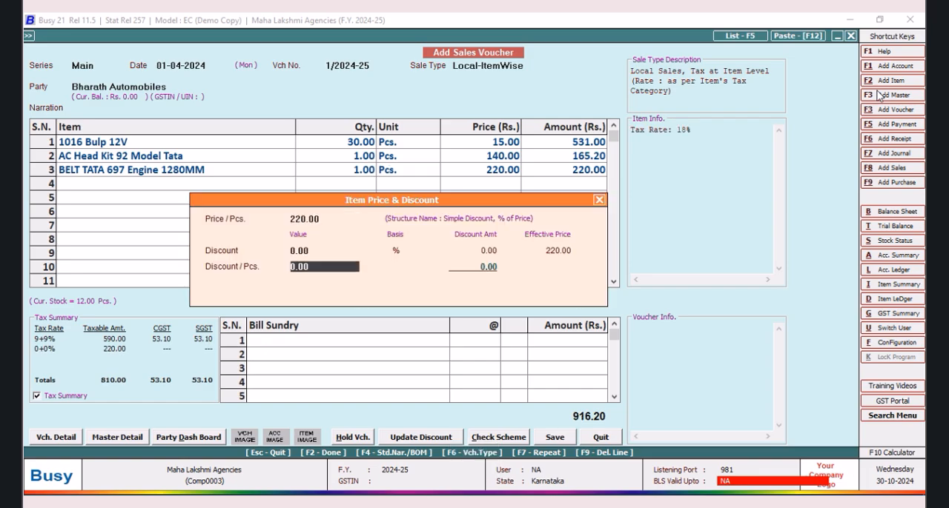
key("Return")
key("Return")
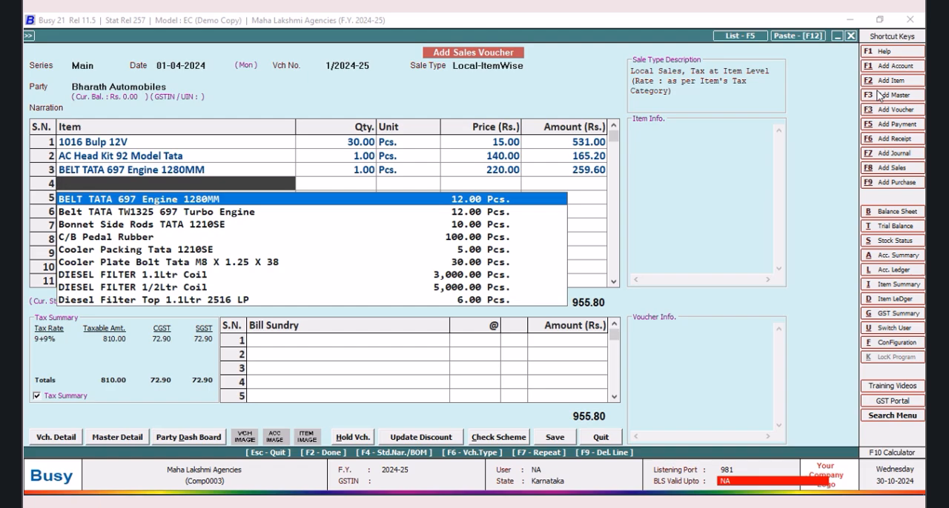
Step: Add Belt TATA TW1325 697 Turbo Engine with quantity 2 in row 4 of the voucher
key("Down")
key("Return")
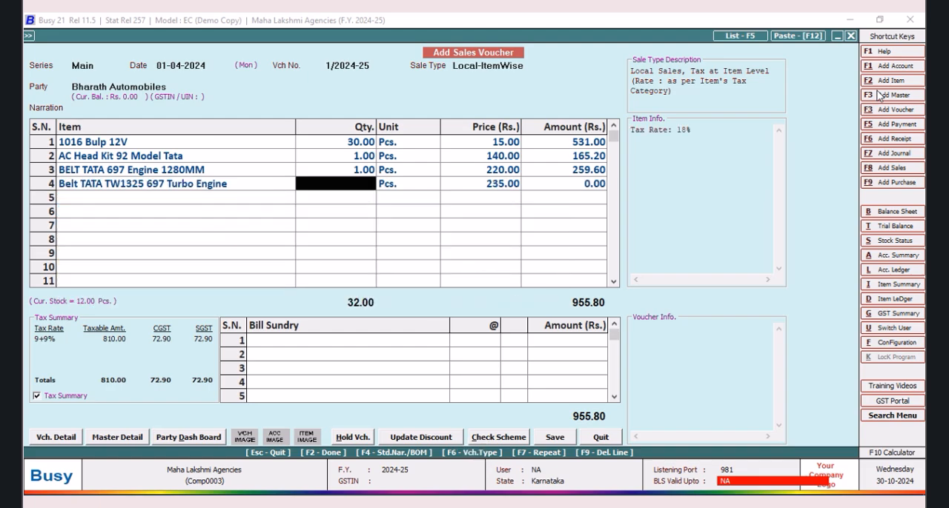
type("2")
key("Return")
key("Return")
key("Return")
key("Return")
key("Return")
key("Return")
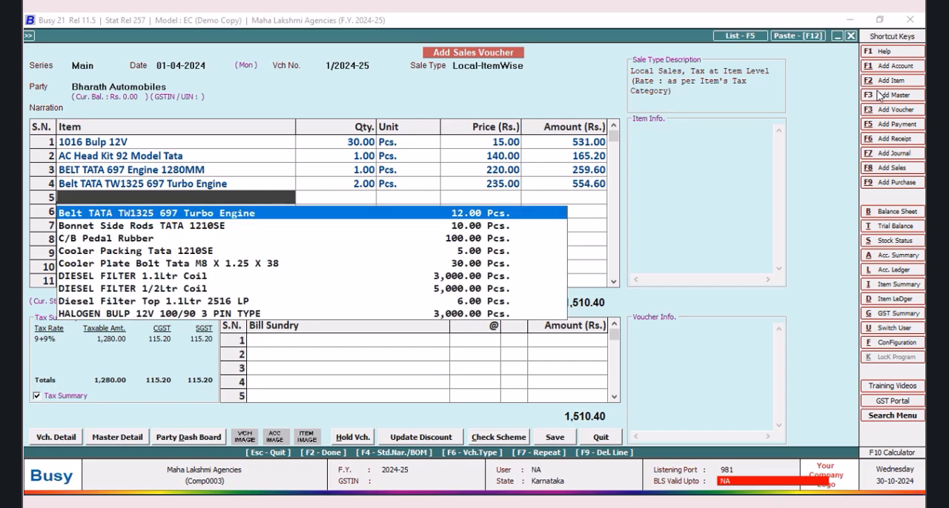
Step: Add Bonnet Side Rods TATA 1210SE with quantity 1 in row 5, without any discount
key("Down")
key("Return")
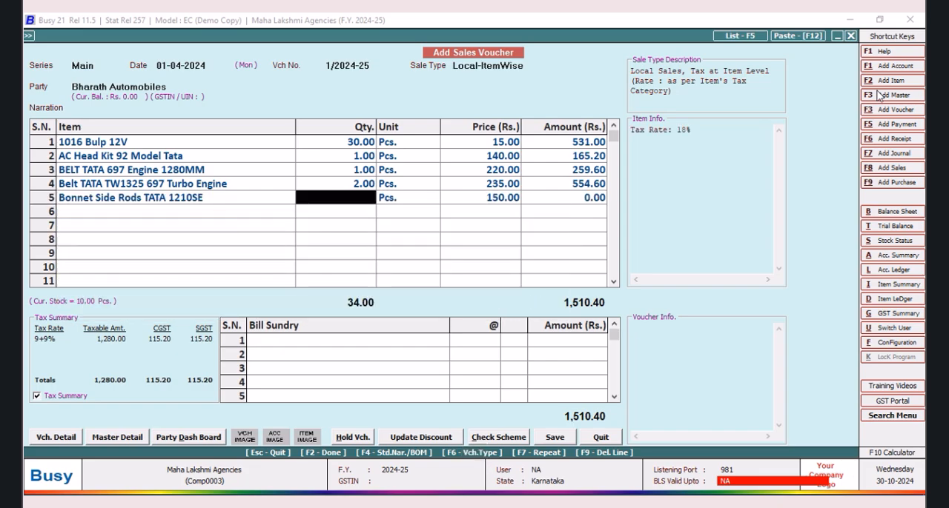
type("1")
key("Tab")
key("Tab")
key("Tab")
key("Tab")
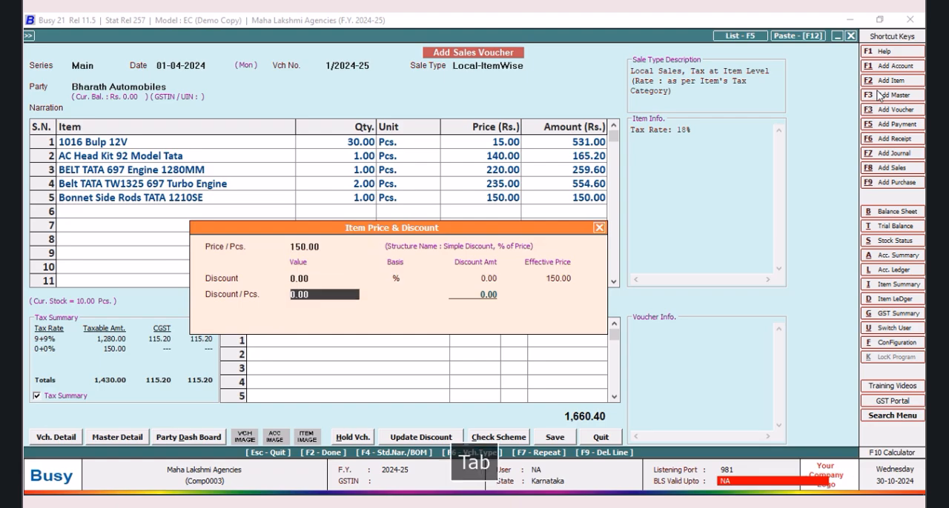
key("Tab")
key("Return")
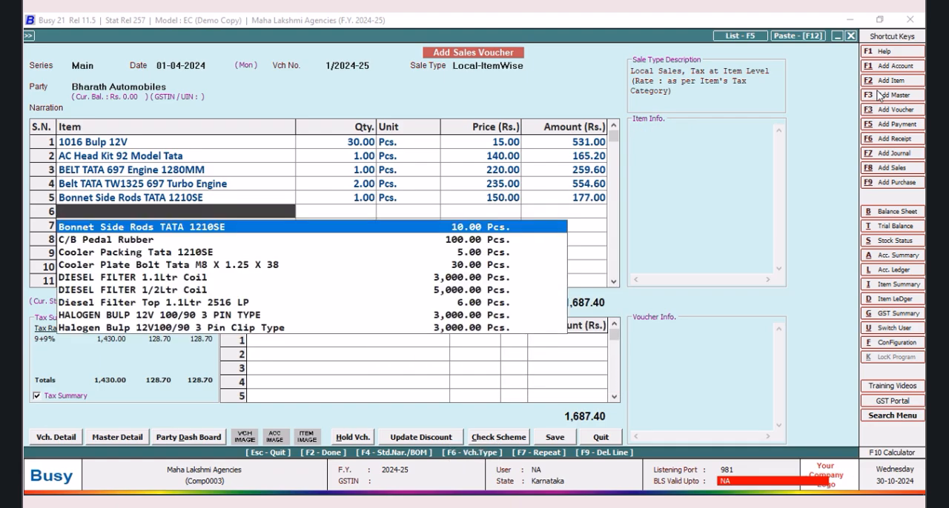
Step: Add C/B Pedal Rubber with quantity 2 in row 6 of the voucher
key("Down")
key("Return")
type("2")
key("Tab")
key("Tab")
key("Tab")
key("Tab")
key("Tab")
key("Return")
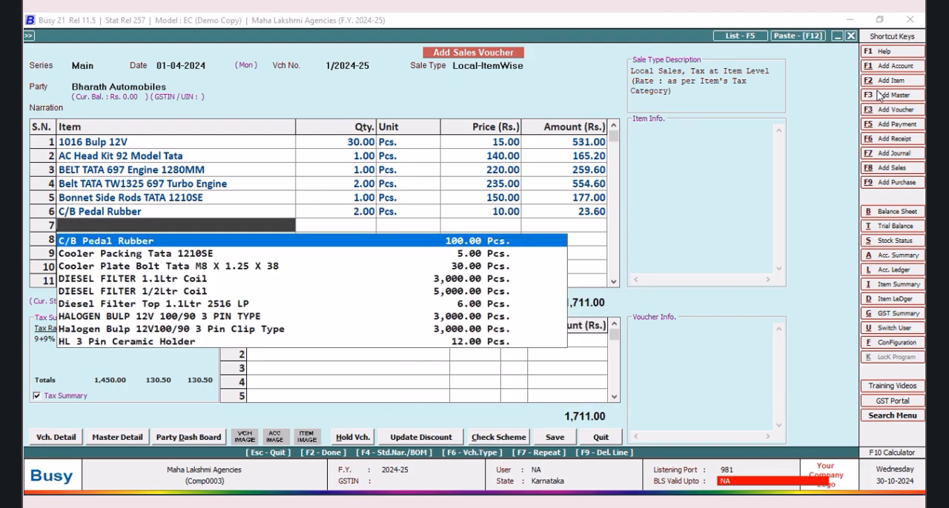
Step: Add Cooler Packing Tata 1210SE with quantity 1 in row 7 of the voucher
key("Down")
key("Return")
type("1")
key("Tab")
key("Tab")
key("Tab")
key("Tab")
key("Return")
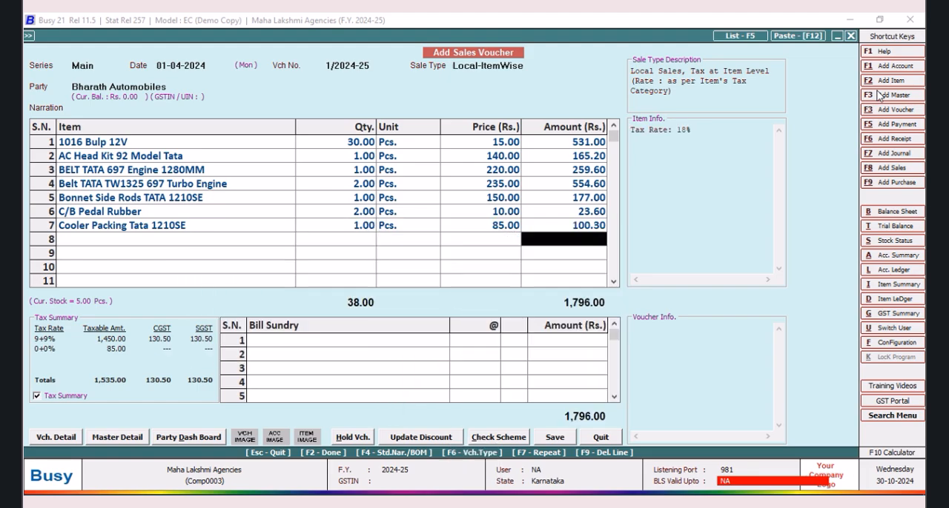
key("Return")
Step: Add Cooler Plate Bolt Tata M8 X 1.25 X 38 with quantity 12 in row 8
key("Down")
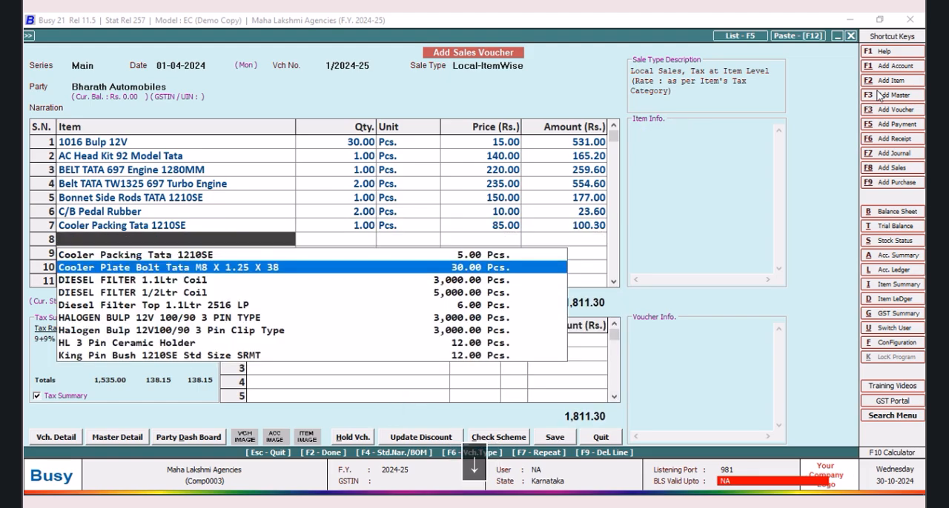
key("Return")
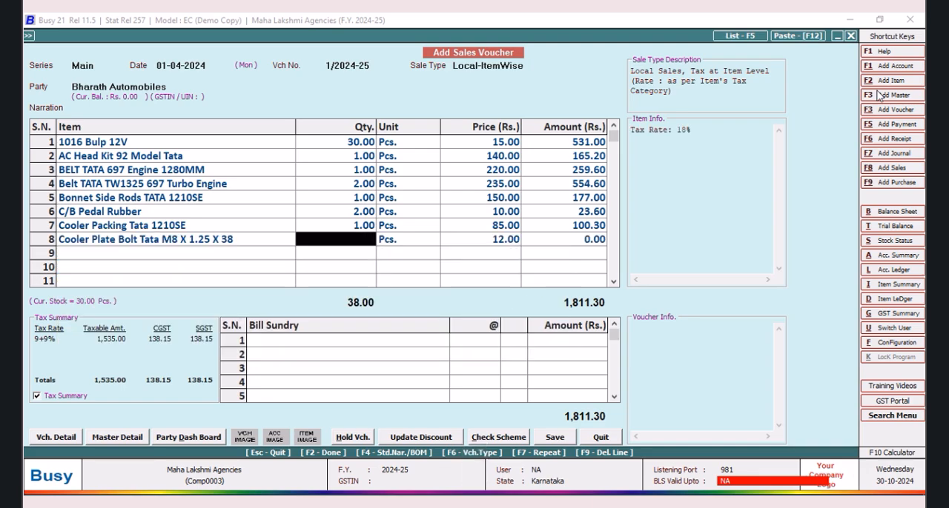
type("12")
key("Return")
key("Return")
key("Return")
key("Return")
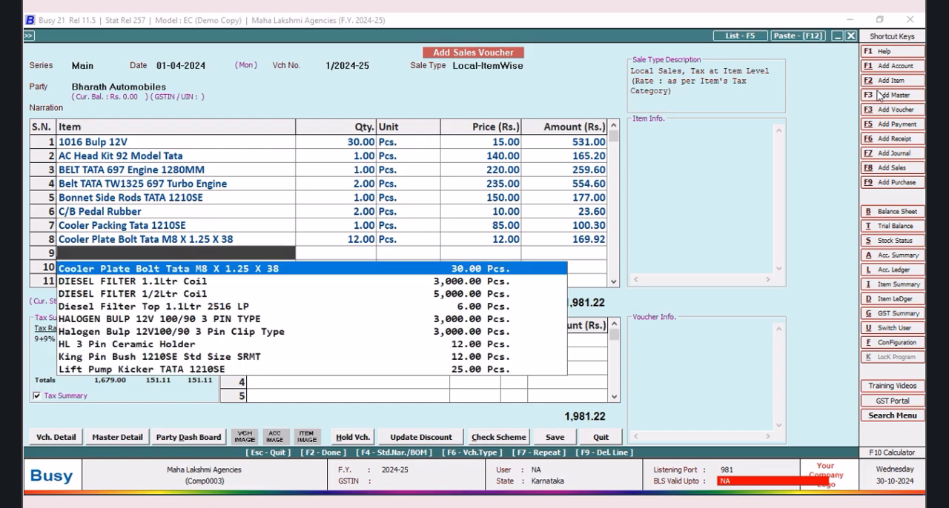
Step: Add DIESEL FILTER 1.1Ltr Coil with quantity 200 in row 9 of the voucher
key("Down")
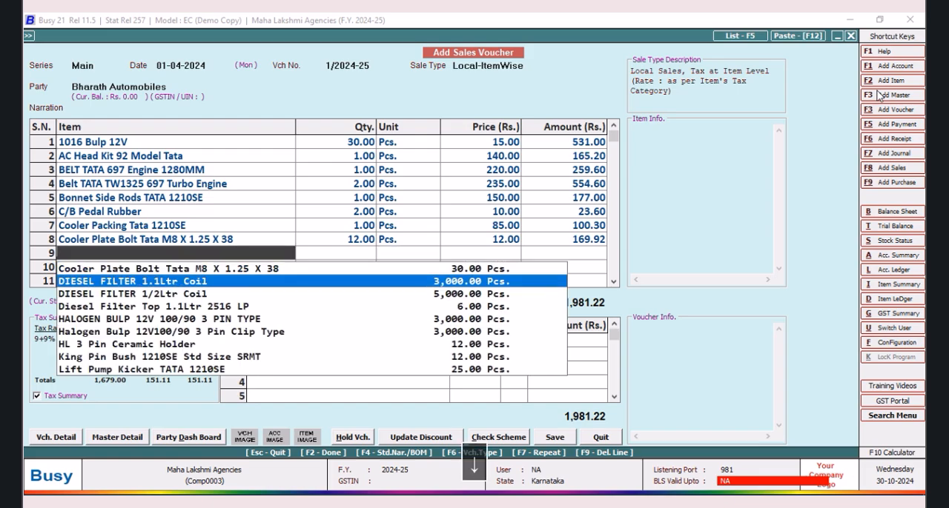
key("Return")
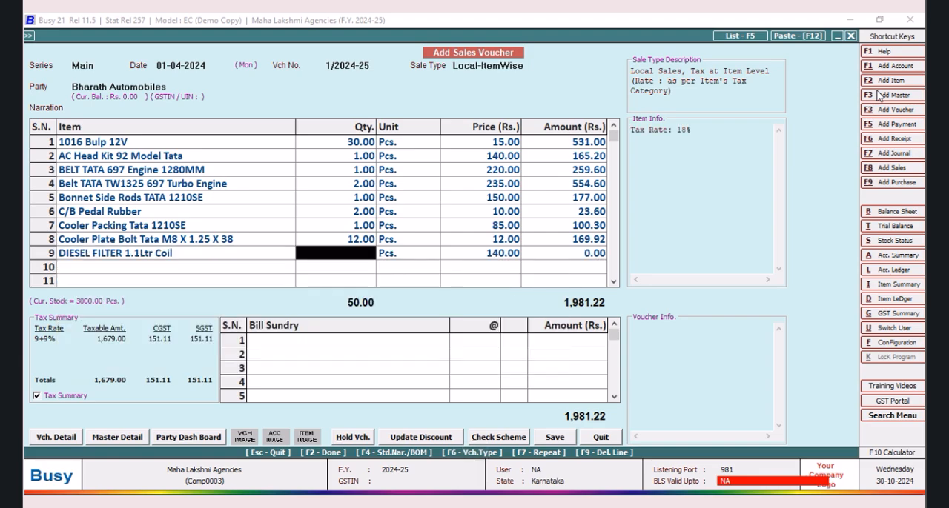
type("200")
key("Tab")
key("Tab")
key("Tab")
key("Tab")
key("Tab")
key("Return")
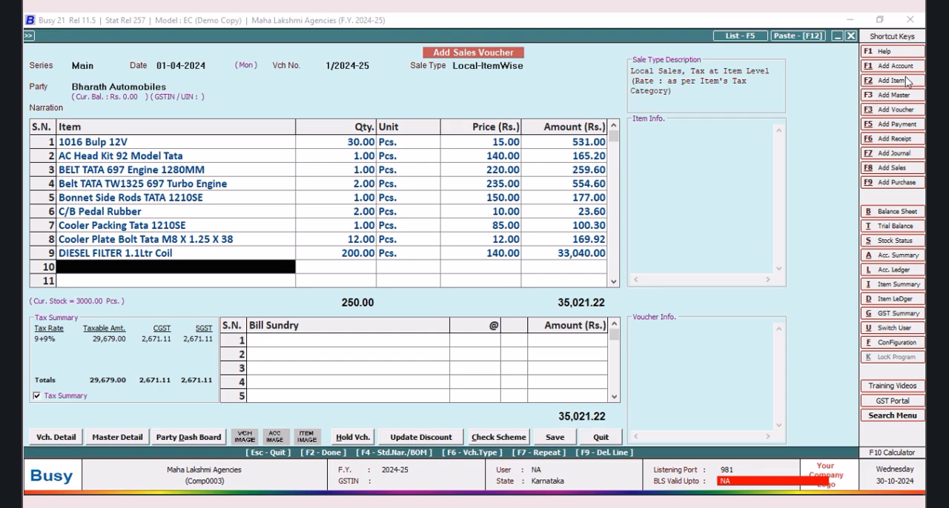
Step: Add DIESEL FILTER 1/2Ltr Coil with quantity 600 in row 10 of the voucher
left_click(172, 271)
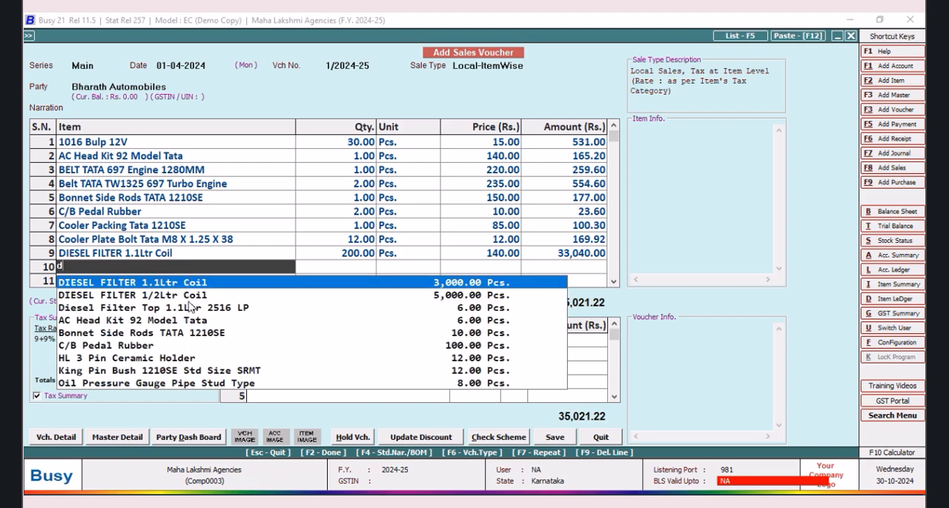
key("Return")
left_click(335, 271)
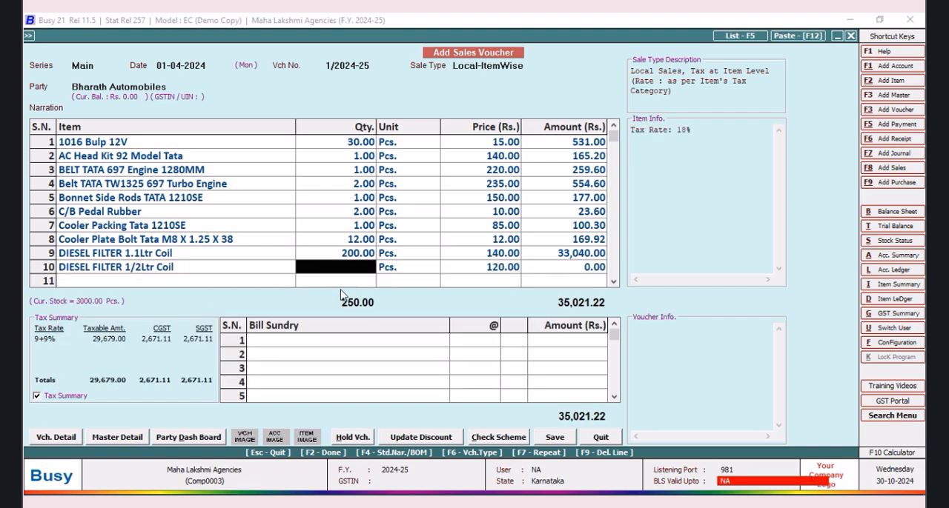
type("600")
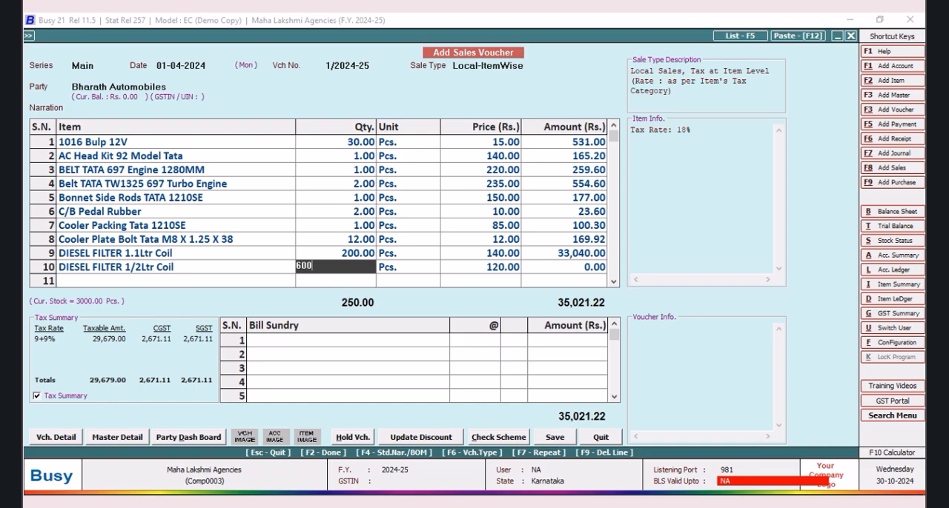
key("Return")
key("Return")
key("Return")
key("Return")
key("Return")
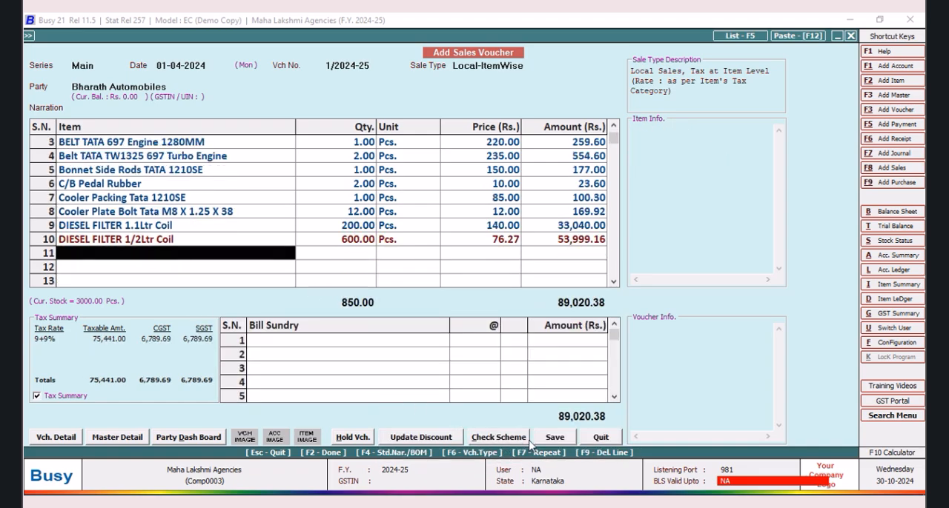
Step: Save the sales voucher with its new bill reference and without printing the invoice, and leave voucher entry
left_click(555, 438)
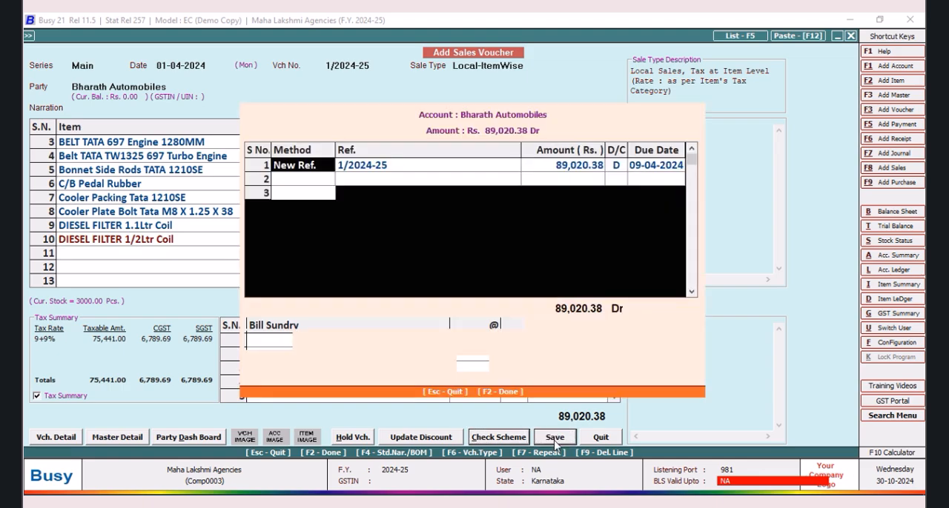
left_click(479, 369)
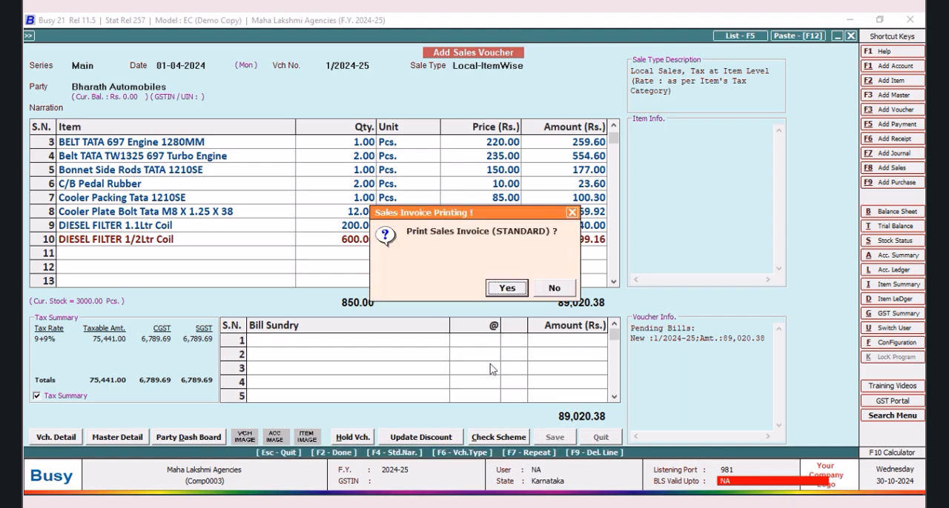
left_click(555, 289)
key("Tab")
left_click(600, 438)
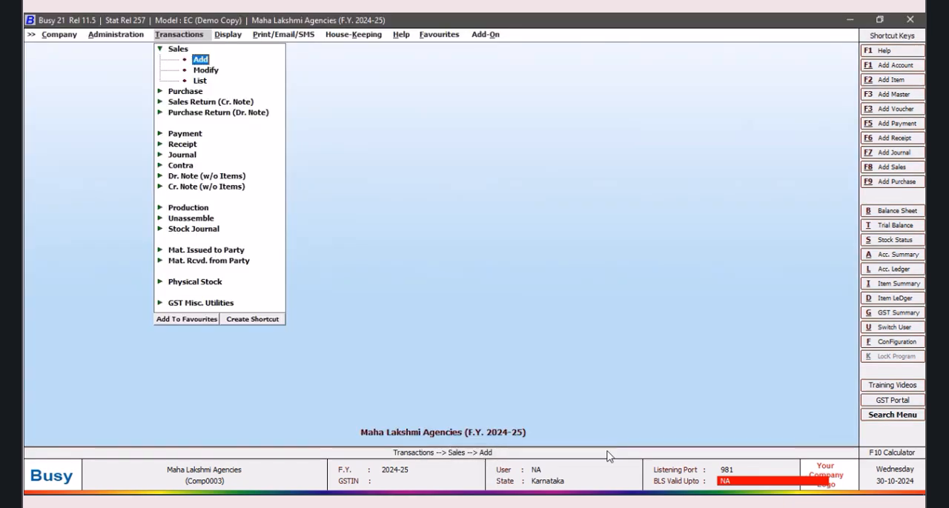
Step: Open the voucher configuration of the Main sales series and enable Auto Round off Final Amt
left_click(897, 343)
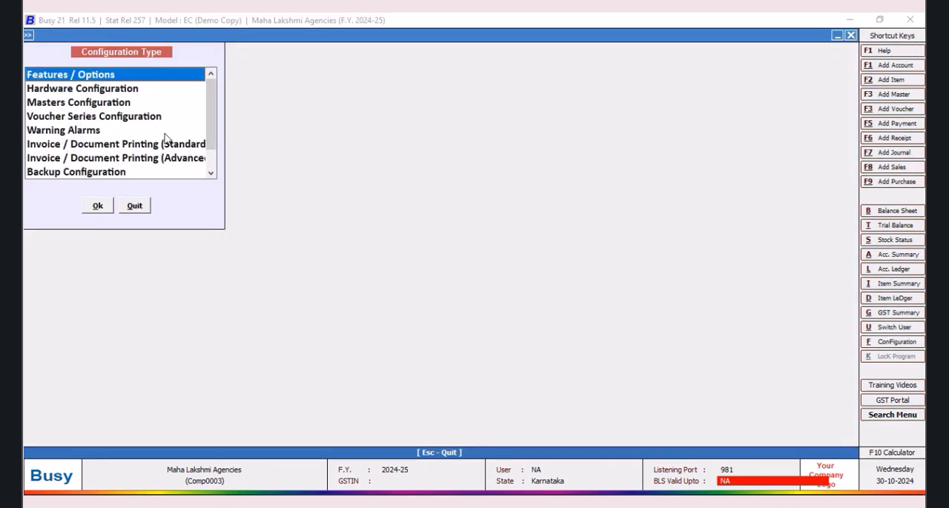
left_click(83, 117)
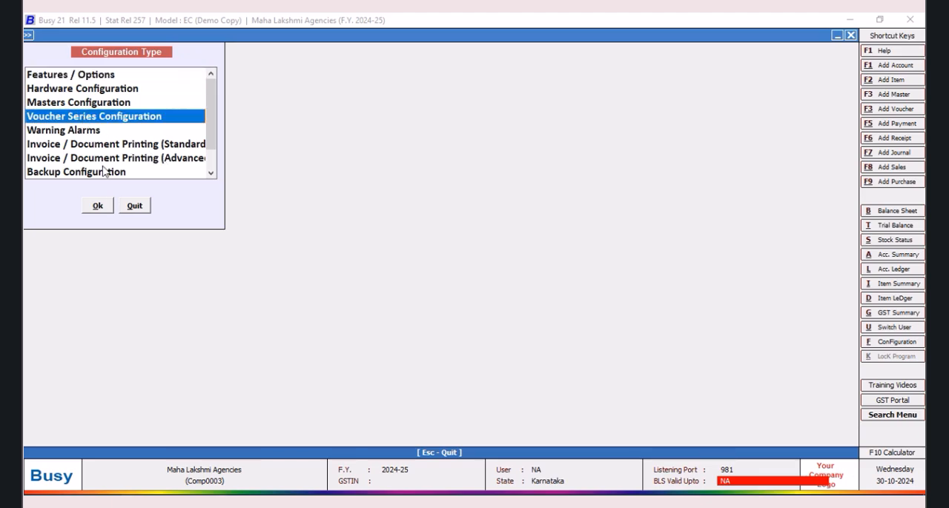
left_click(97, 206)
left_click(46, 103)
left_click(89, 113)
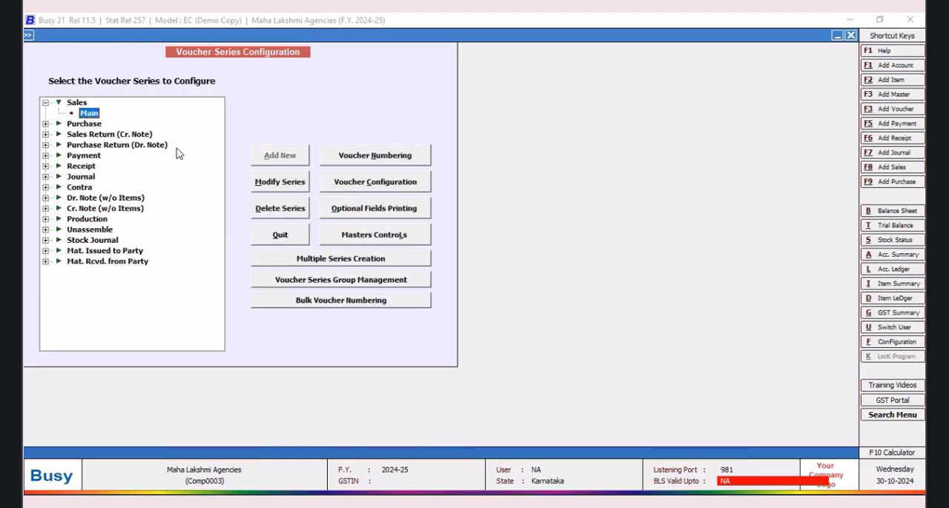
left_click(399, 182)
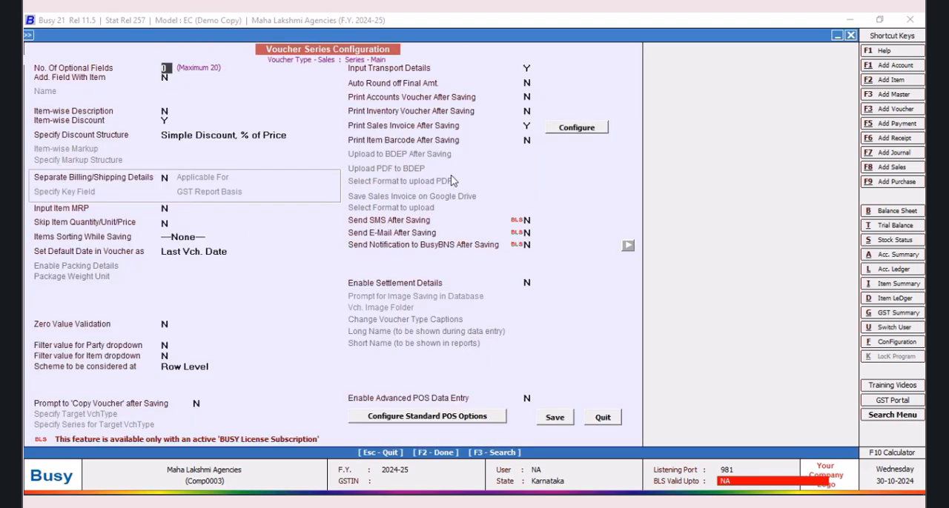
left_click(532, 84)
key("y")
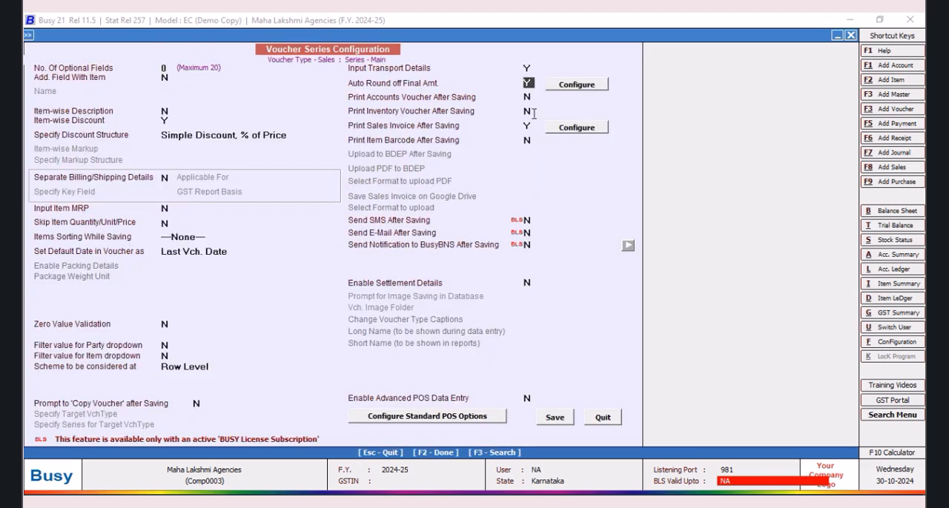
Step: Set the automatic round-off sundries to Rounded Off (+) for upper and Rounded Off (-) for lower, save, and leave the configuration
left_click(576, 86)
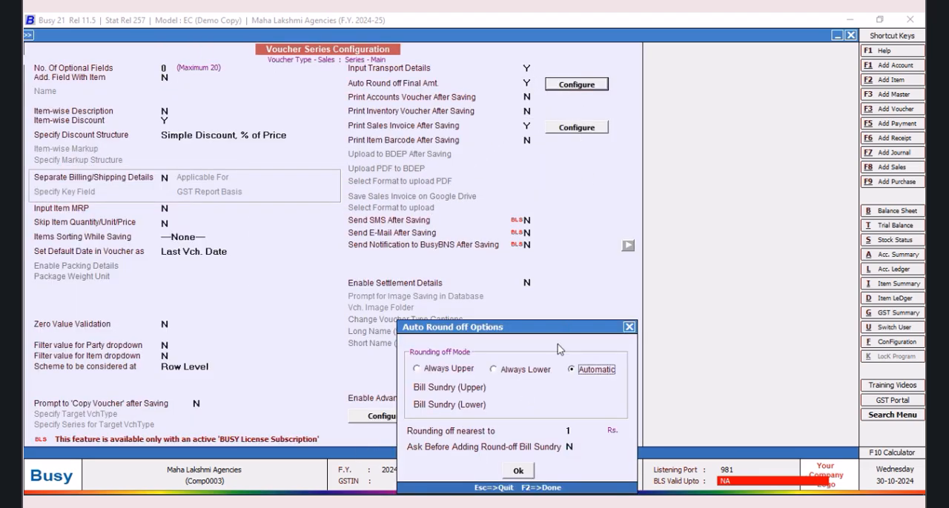
left_click(532, 387)
left_click(536, 423)
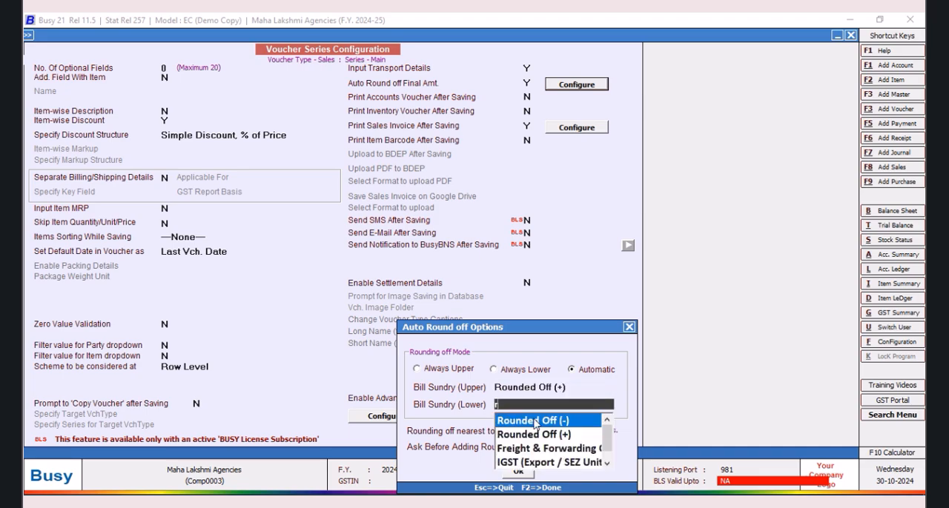
left_click(535, 424)
left_click(519, 474)
left_click(552, 419)
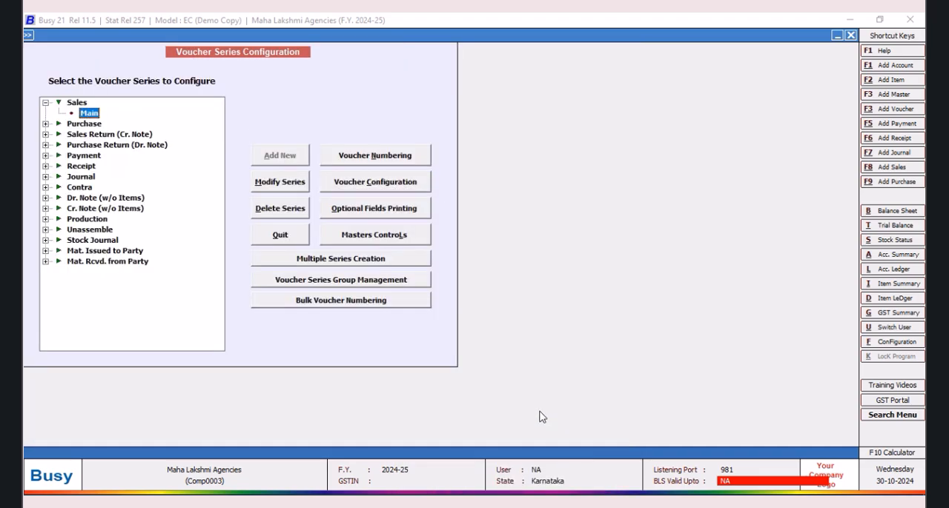
left_click(281, 235)
left_click(148, 209)
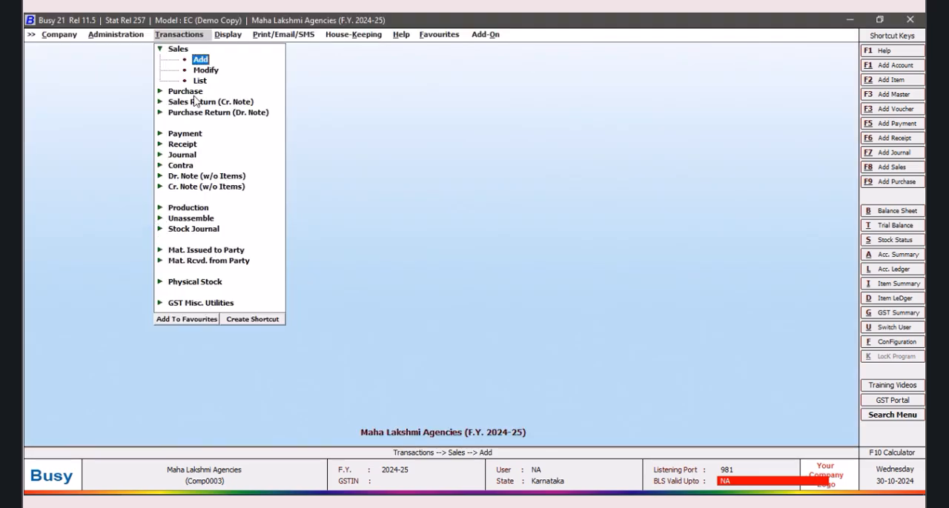
Step: Resave the existing Bharath Automobiles sales voucher to apply the automatic round-off, without printing the invoice, and reopen it for a check
left_click(178, 49)
left_click(178, 49)
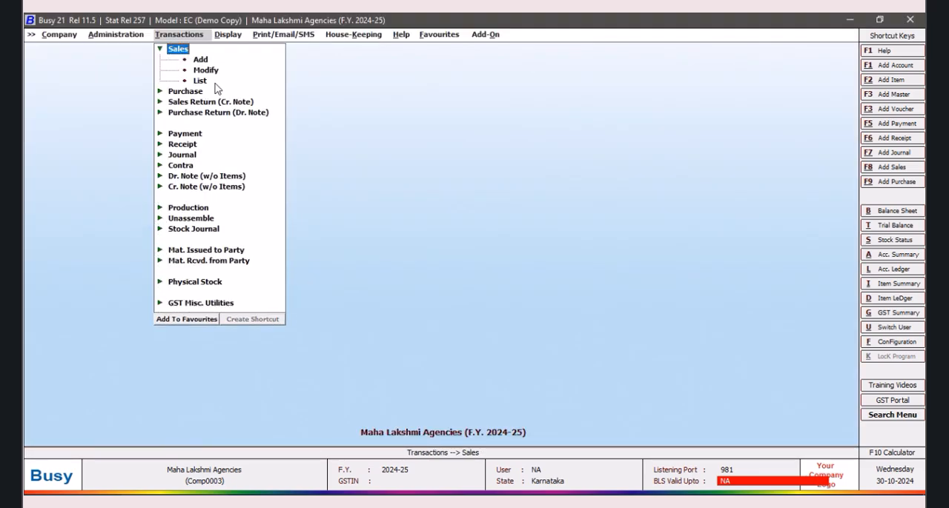
left_click(202, 71)
key("Return")
left_click(145, 153)
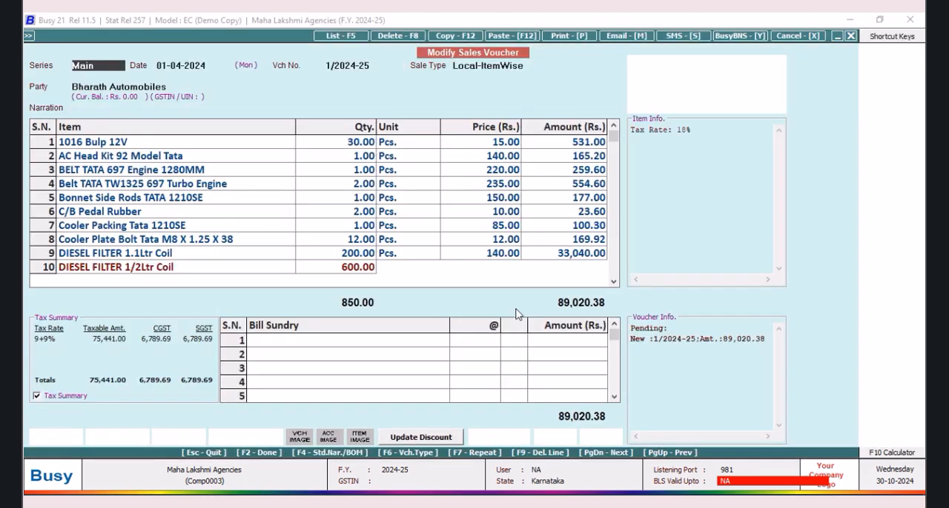
left_click(555, 438)
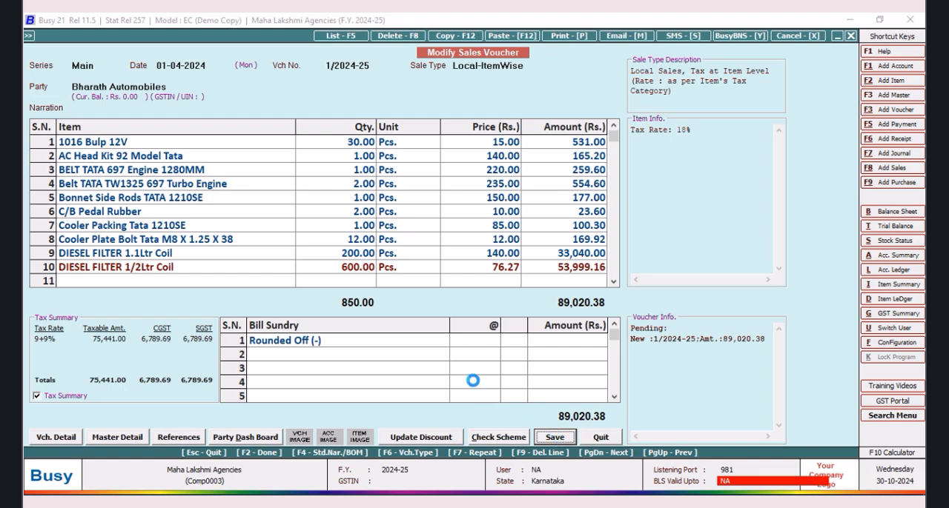
left_click(478, 368)
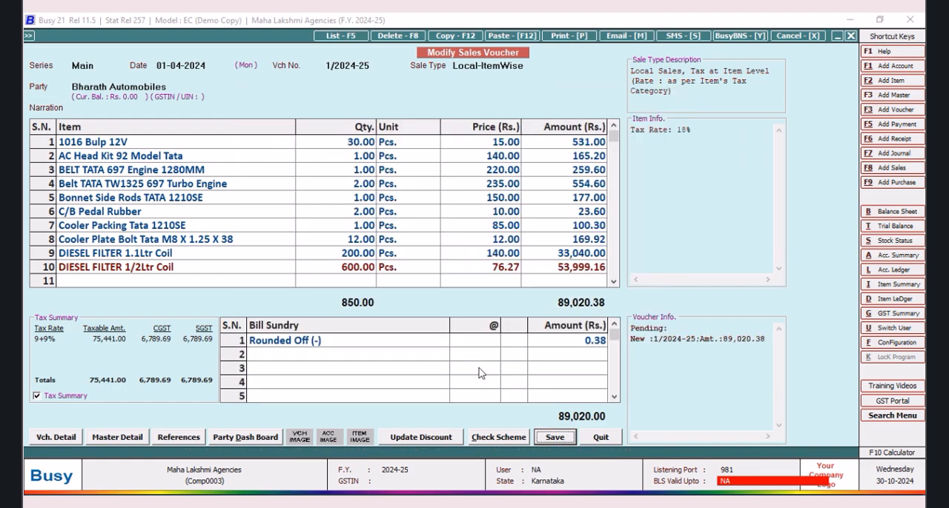
left_click(567, 291)
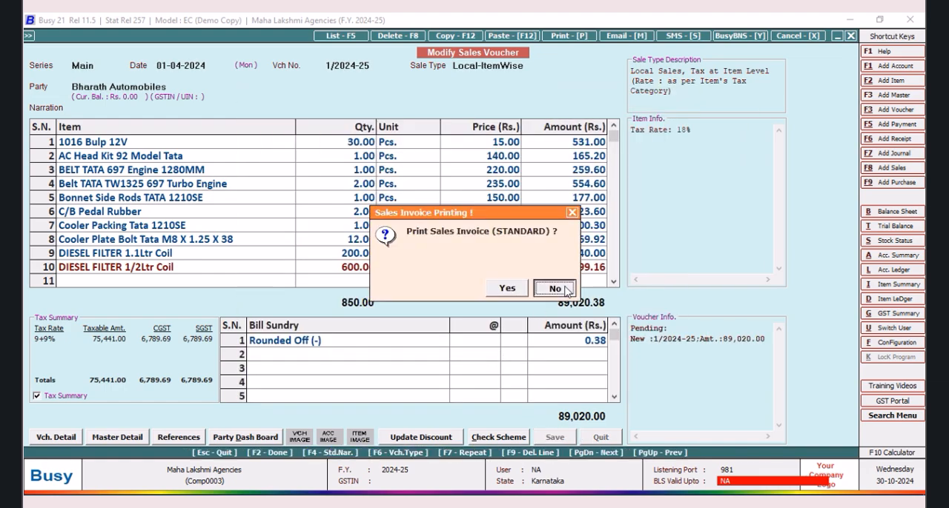
left_click(147, 154)
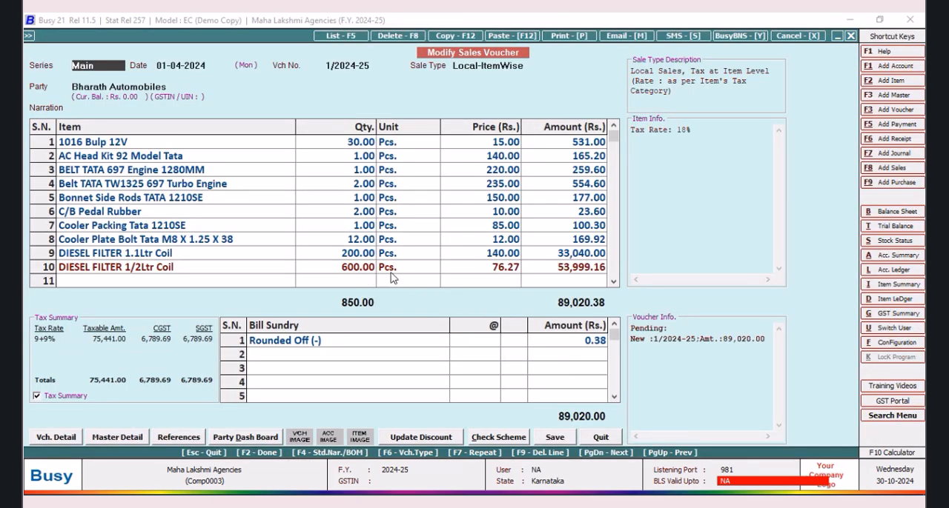
left_click(599, 439)
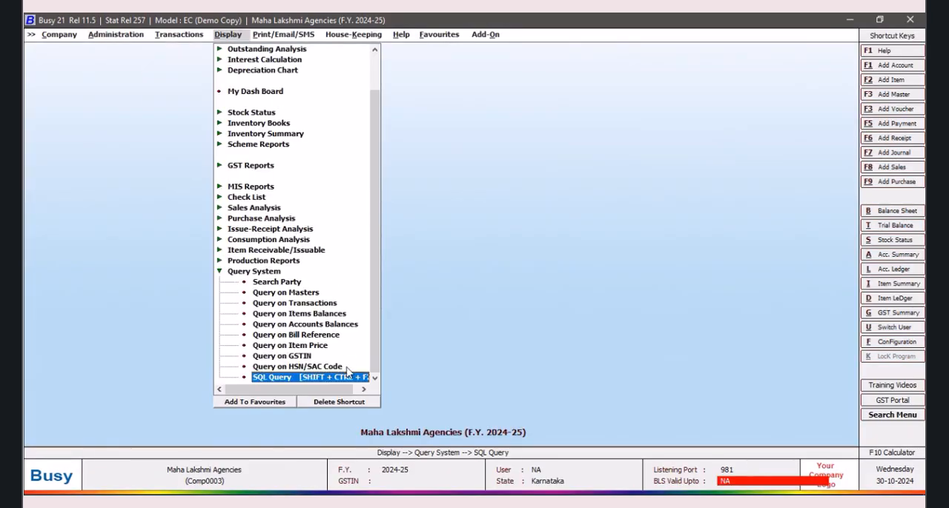
Step: Create a new SQL query named TATA
left_click(349, 378)
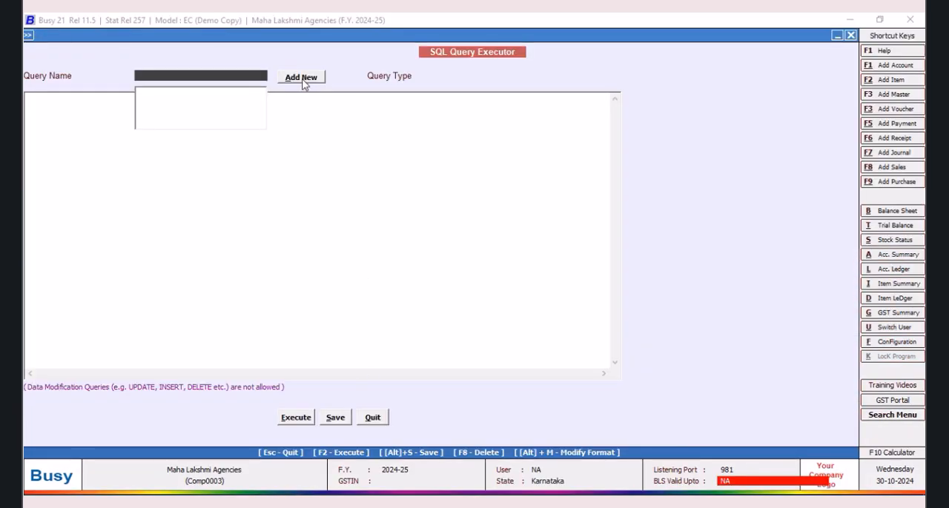
left_click(303, 79)
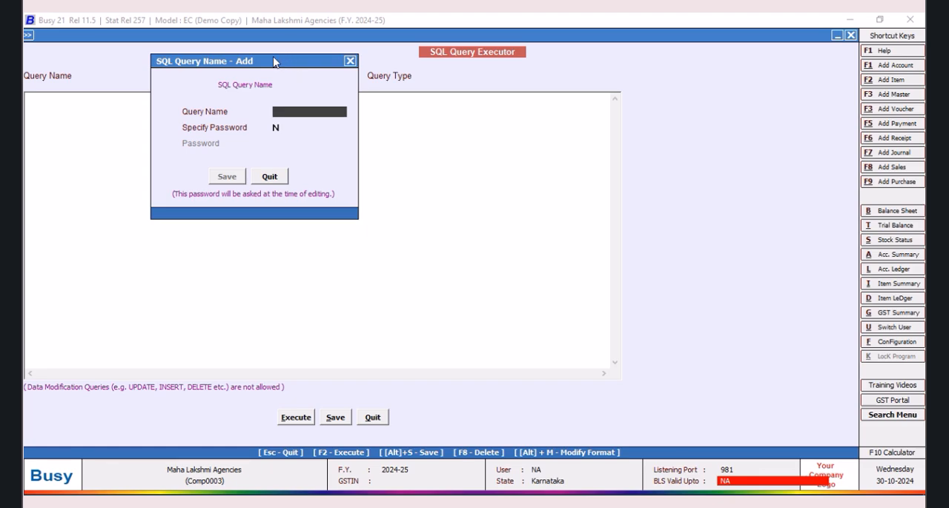
type("TATA")
left_click(219, 180)
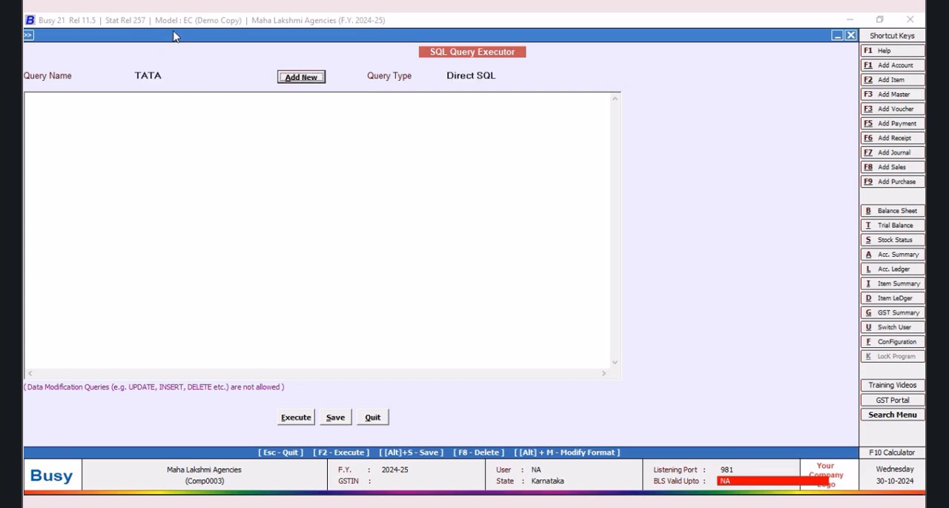
Step: Begin the query with Select and the item name subquery (Select Name from Master1 Where Code=Tran2.MasterCode1)
left_click(102, 104)
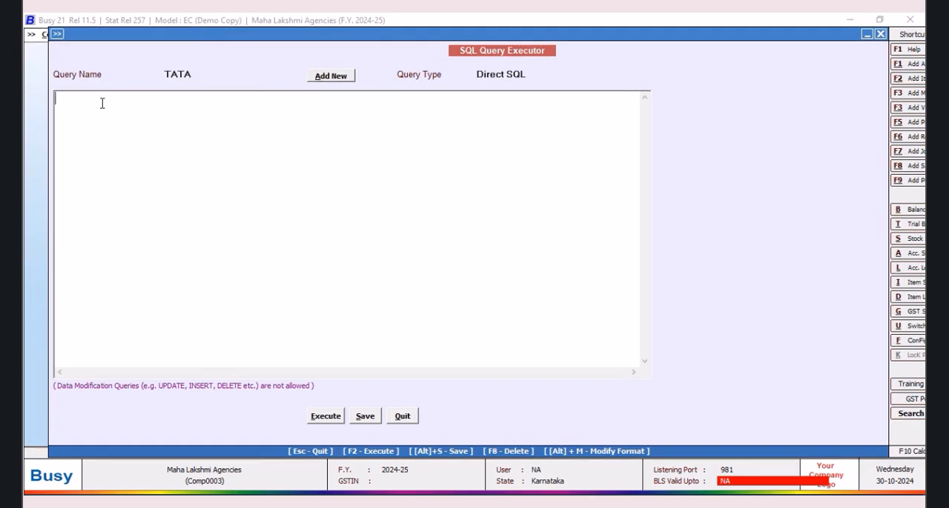
type("Select ")
type("(s")
key("BackSpace")
type("Select Name from Master1 Where Code=Tra")
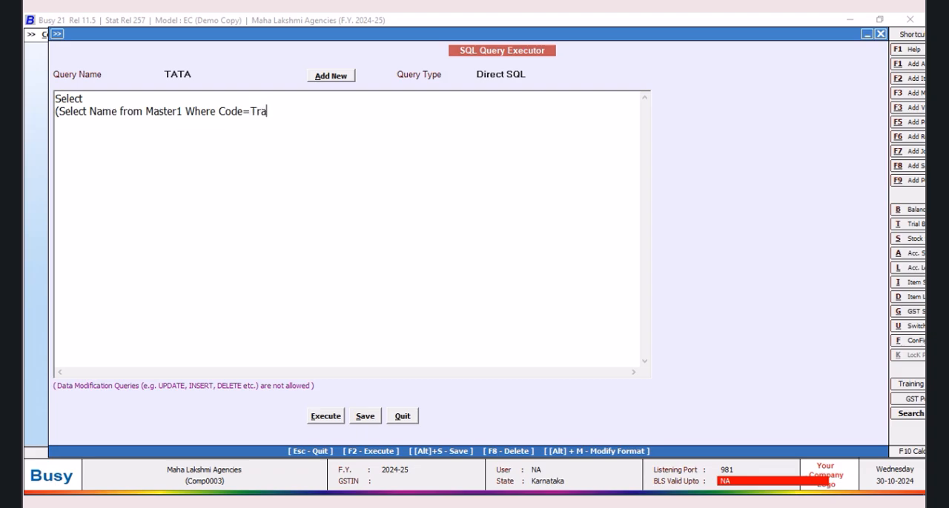
type("n2.MasterCode1")
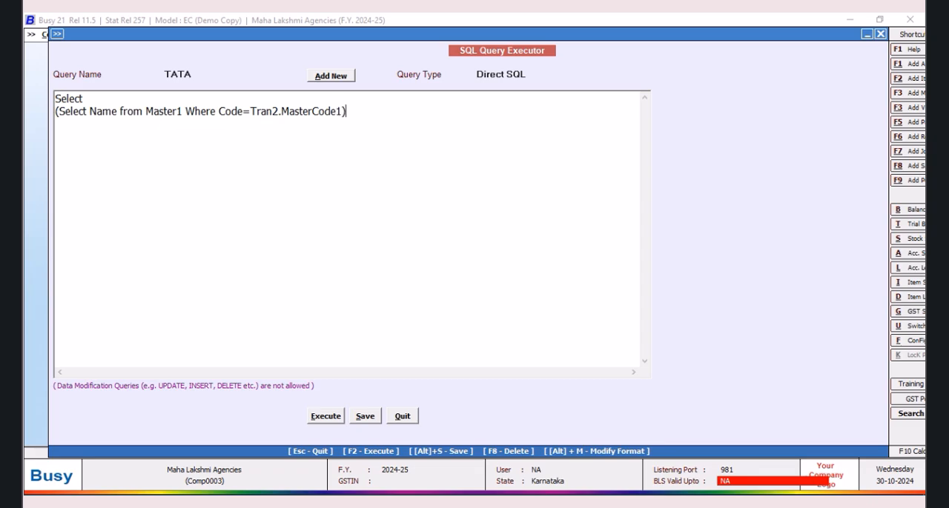
type("),Tra")
Step: Add the quantity column Abs(Tran2.D1) to the query
key("BackSpace")
type("Abs(S")
key("BackSpace")
type("Tran2.D1),")
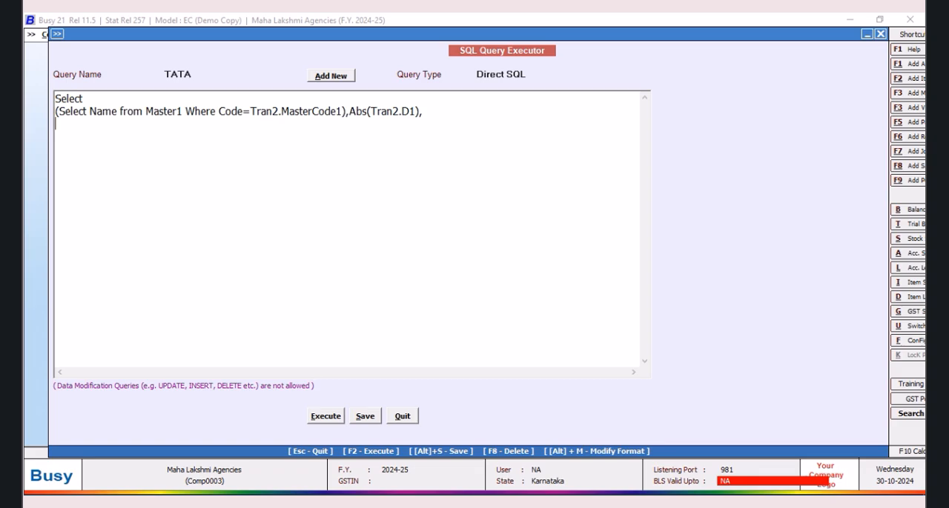
Step: Start a third column subquery that selects M2.D1 from MasterSupport as M2
type("elect M2.D1")
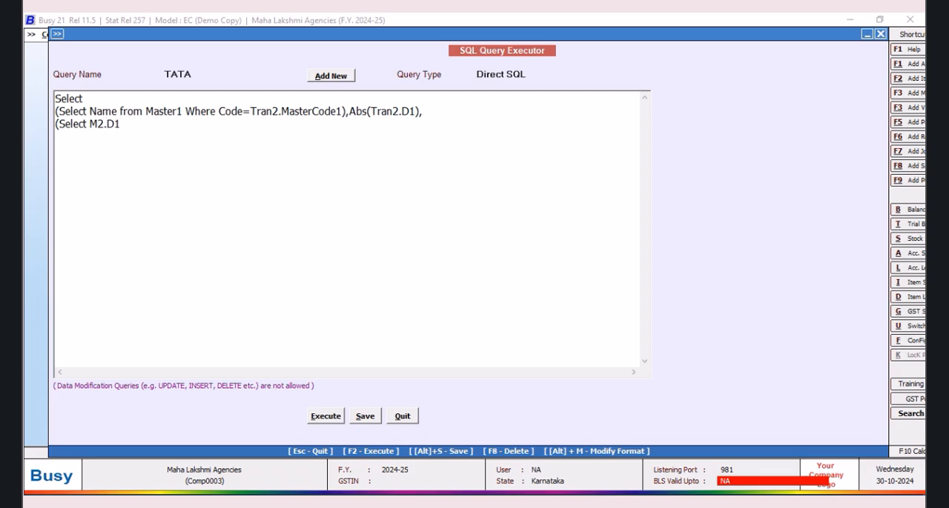
type(" from MasterSu")
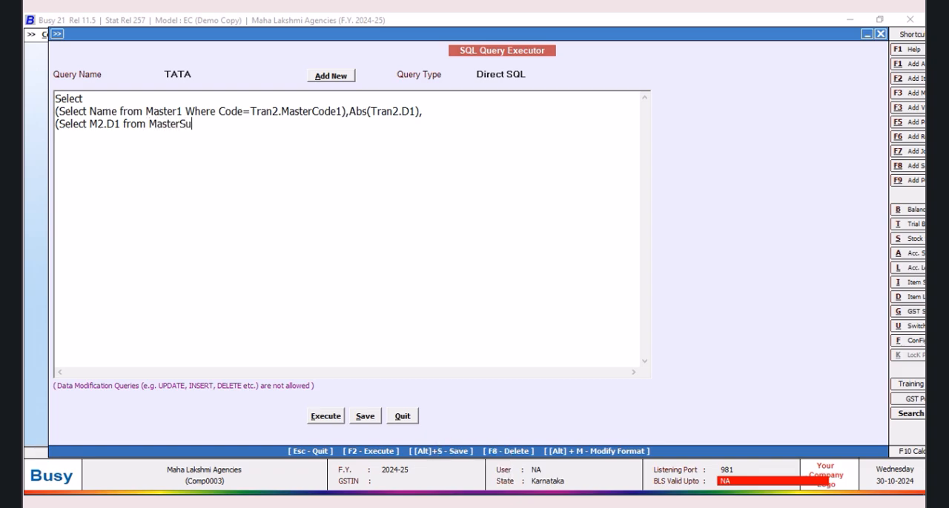
type("pport as M2 W")
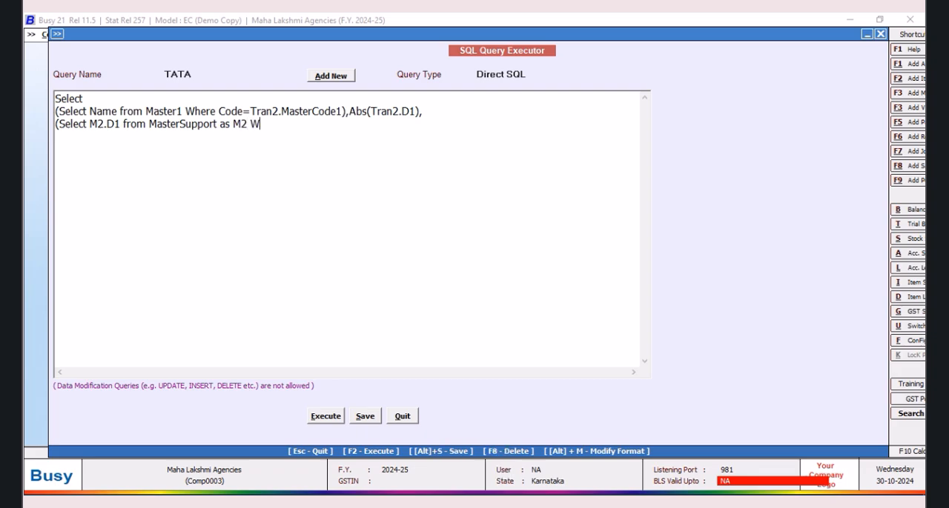
type("here M2")
Step: Complete the MasterSupport subquery with the condition Where M2.CM1=Tran2.MasterCode1 and M2.CM1<>0
key("BackSpace")
type("CM1=TR")
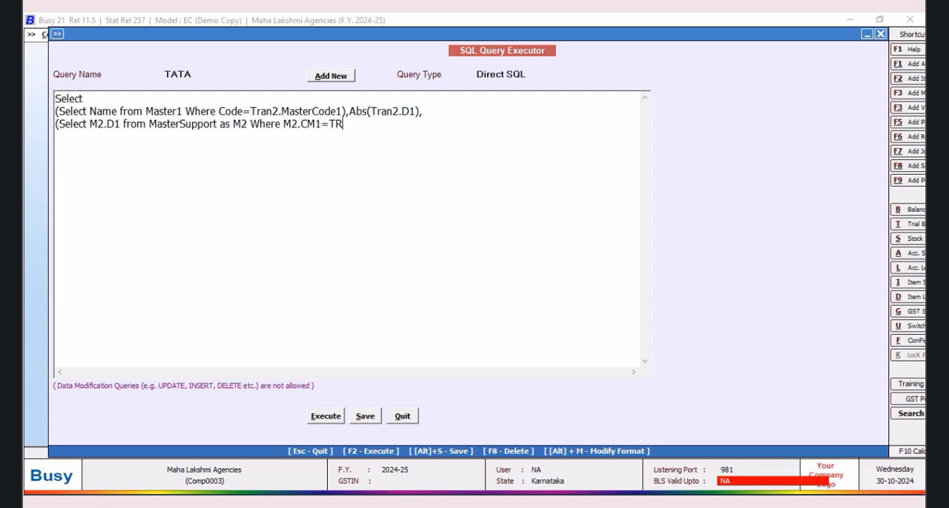
type("an2.MasterCode")
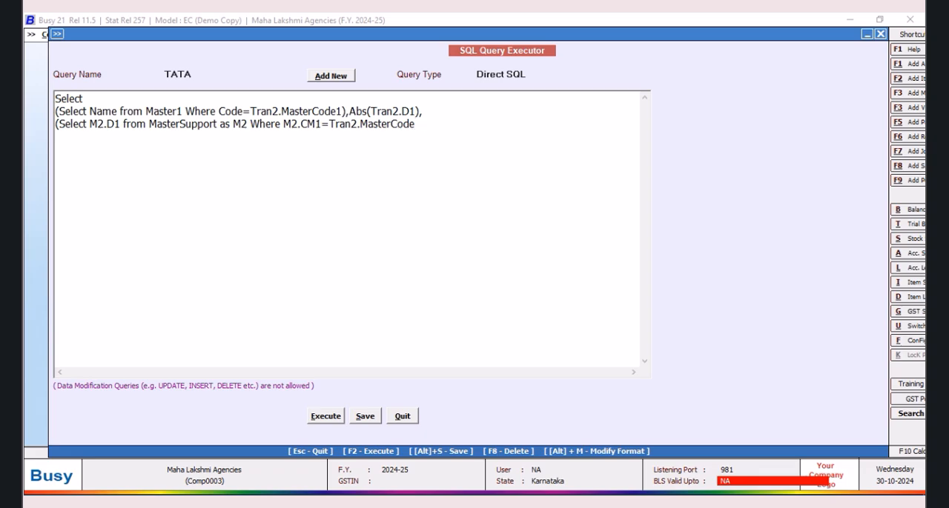
type("1 and M2.CM1<>0")
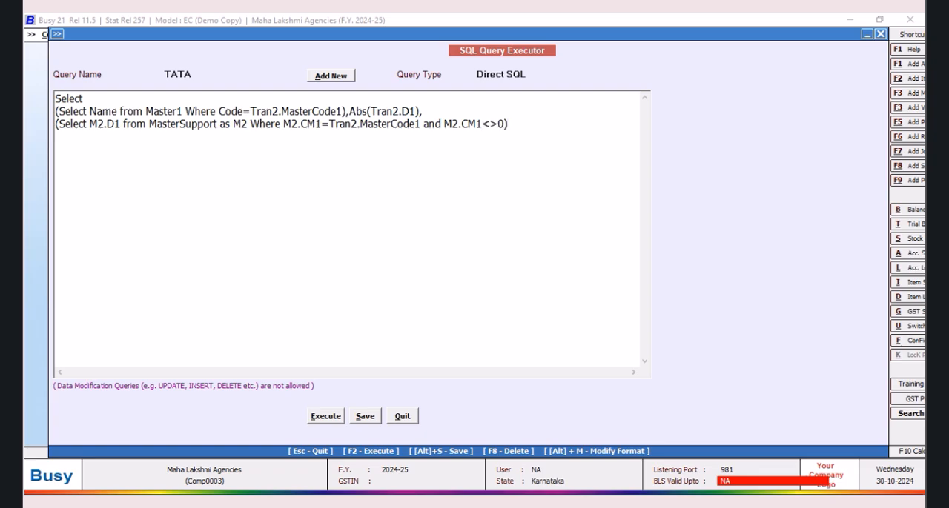
type("FRO")
Step: Add the line from Tran2 as the query's source table
key("BackSpace")
key("BackSpace")
key("BackSpace")
type("from Tran2")
key("Return")
Step: Filter the query with Where Tran2.VchType=9 and Tran2.RecType=2
type("Where Tra")
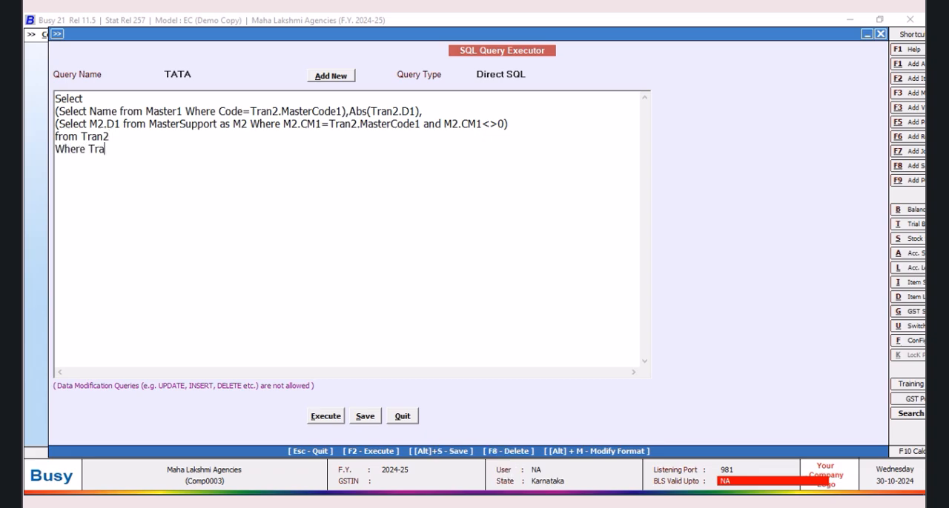
type("n2.VchType=9 and T")
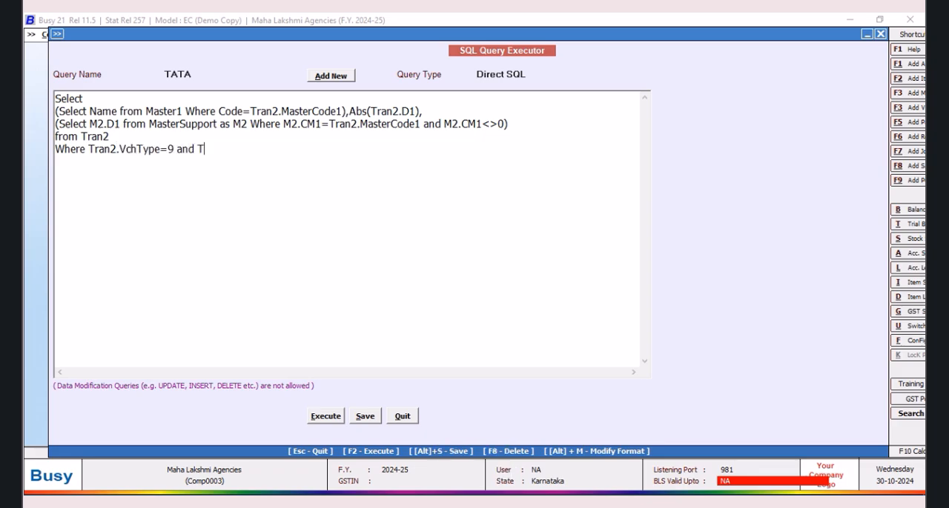
type("ran2.RecType=2")
Step: Save the TATA query and execute it
left_click(365, 417)
left_click(554, 286)
left_click(326, 417)
left_click(556, 287)
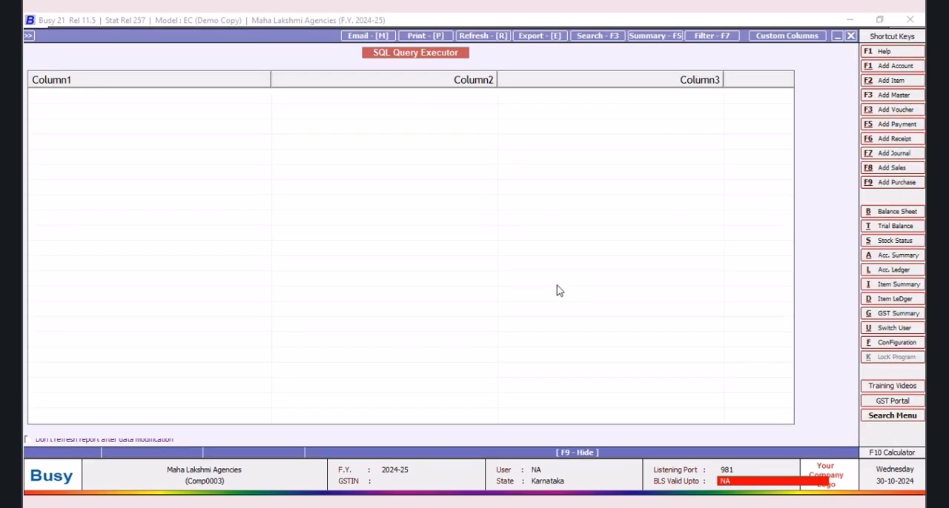
left_click(474, 234)
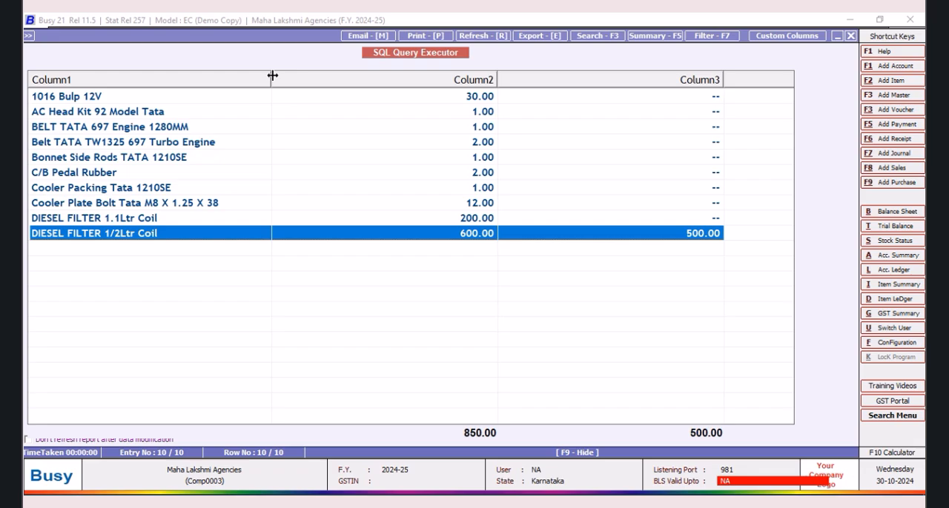
Step: Narrow the three columns of the query result for reading and close the report
left_click_drag(273, 76, 248, 76)
left_click_drag(470, 76, 327, 90)
left_click_drag(556, 76, 420, 101)
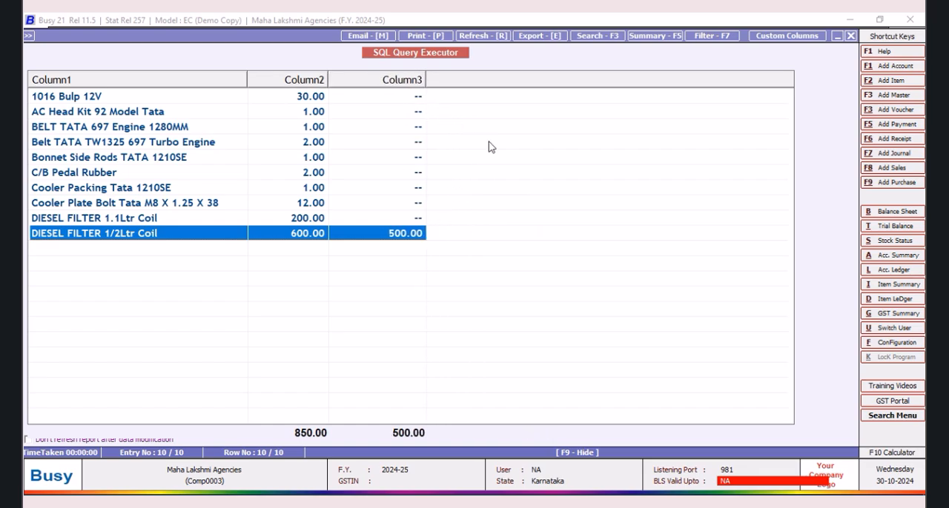
left_click(851, 36)
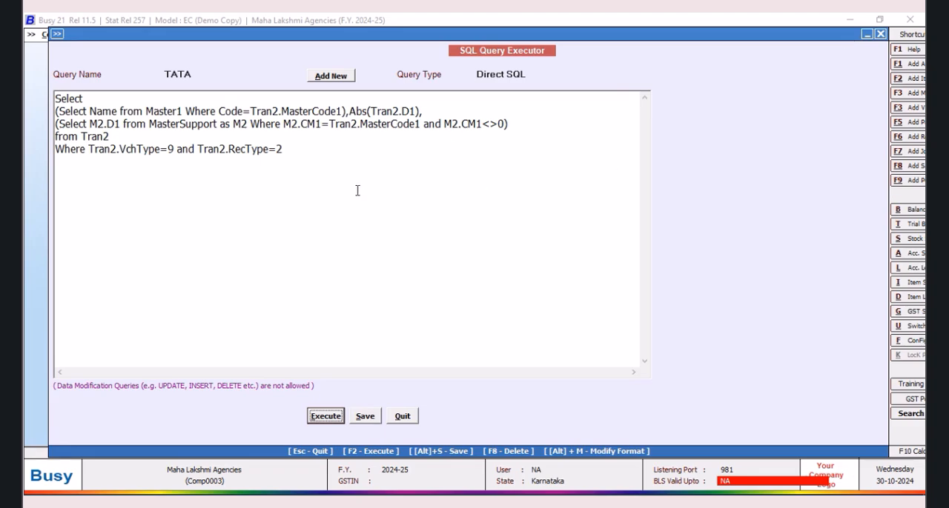
Step: Add a comma after the MasterSupport subquery and begin a new column expression, Abs(Tran2.D1)-, on the next line
left_click(514, 126)
key("Return")
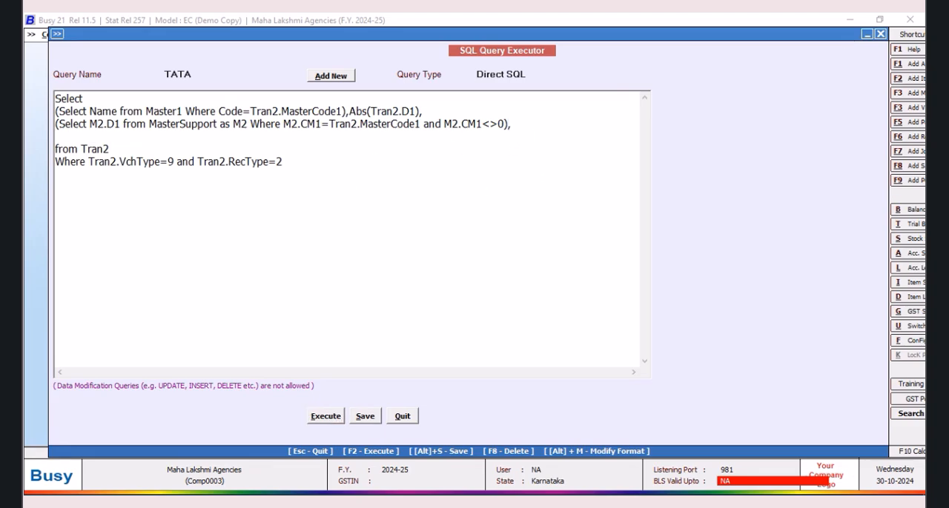
type("Abs(Tran2.D1)-")
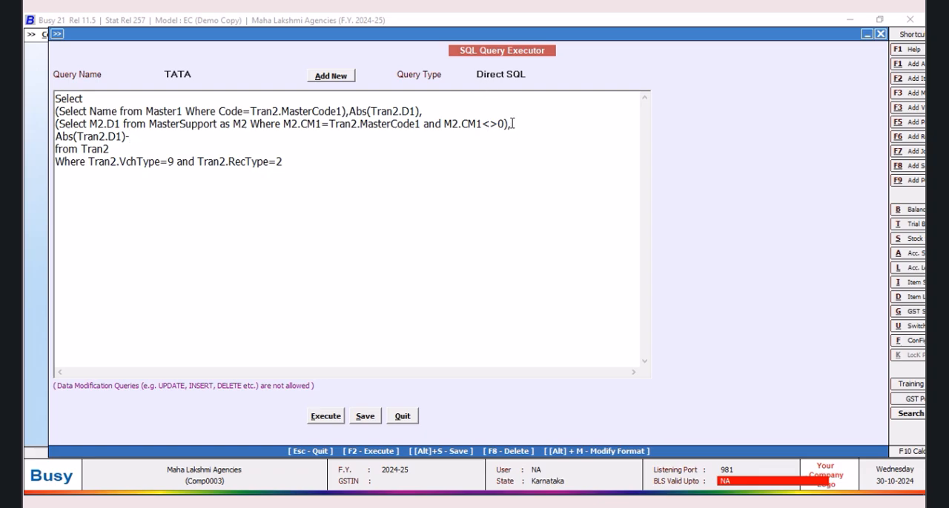
Step: Copy the MasterSupport subquery that returns M2.D1 and paste it after Abs(Tran2.D1)- as the amount to subtract
left_click_drag(509, 123, 56, 123)
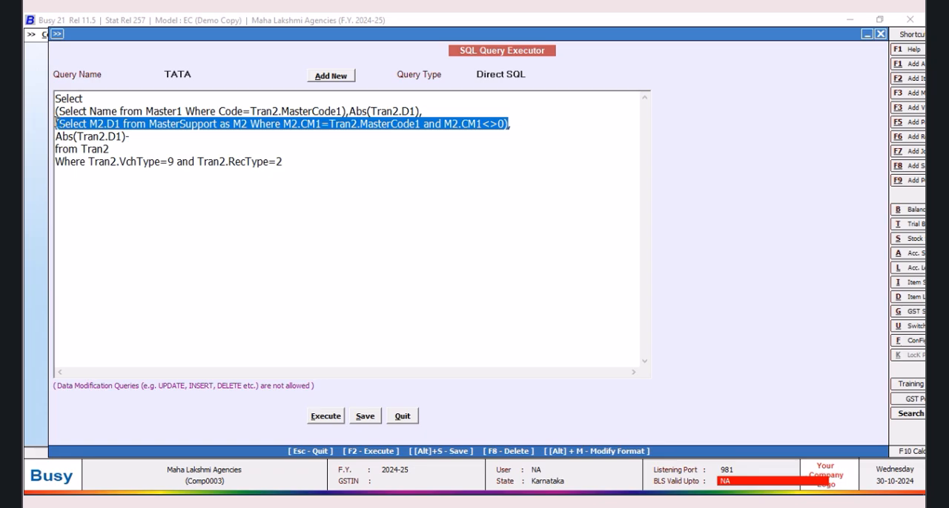
right_click(92, 125)
left_click(131, 167)
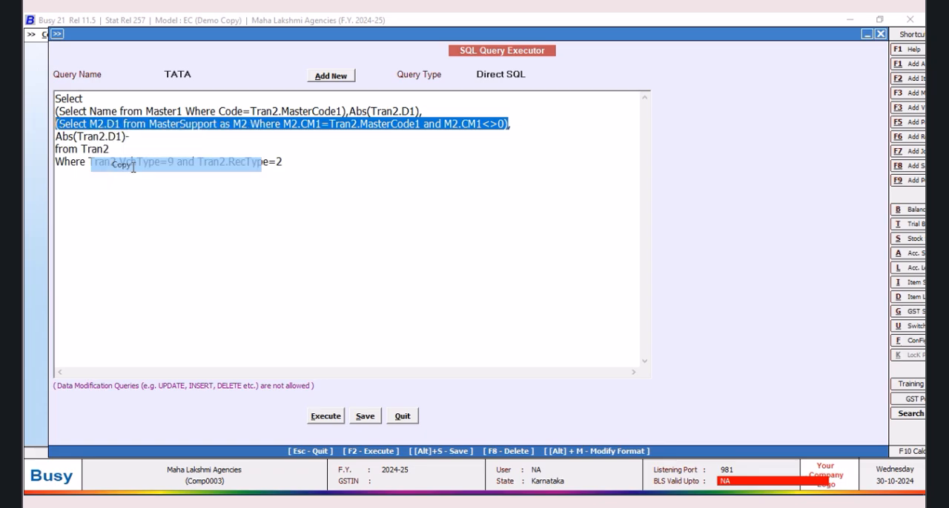
left_click(133, 137)
right_click(133, 136)
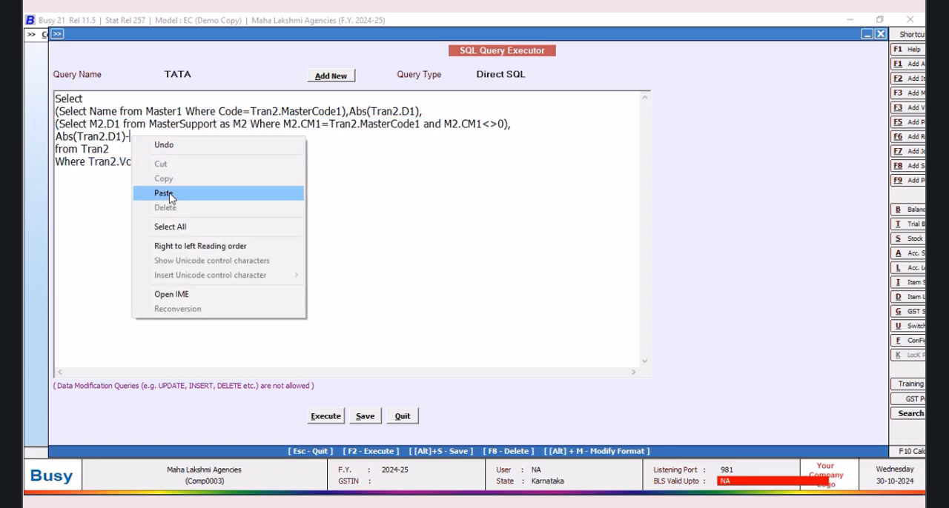
left_click(163, 193)
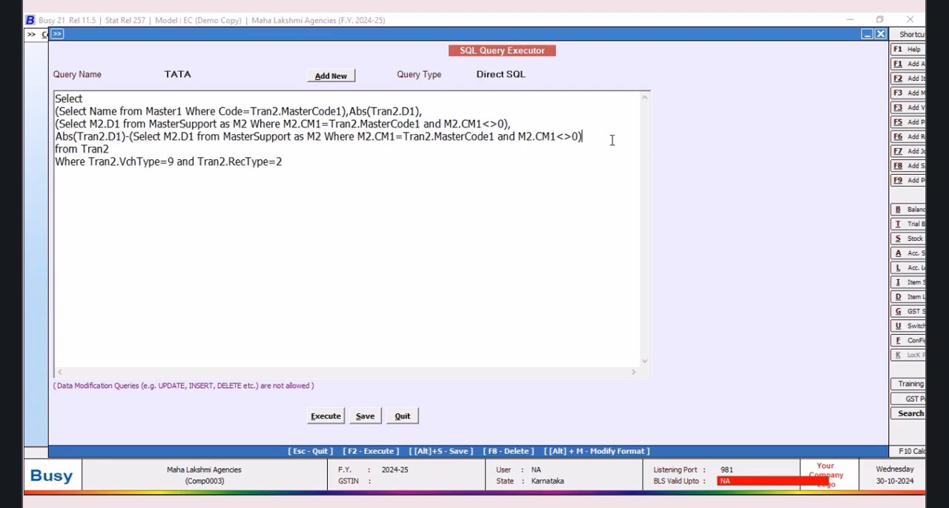
Step: Enclose the whole subtraction expression in parentheses, with the opening and closing parentheses each on their own line
type(")")
left_click(523, 123)
key("Return")
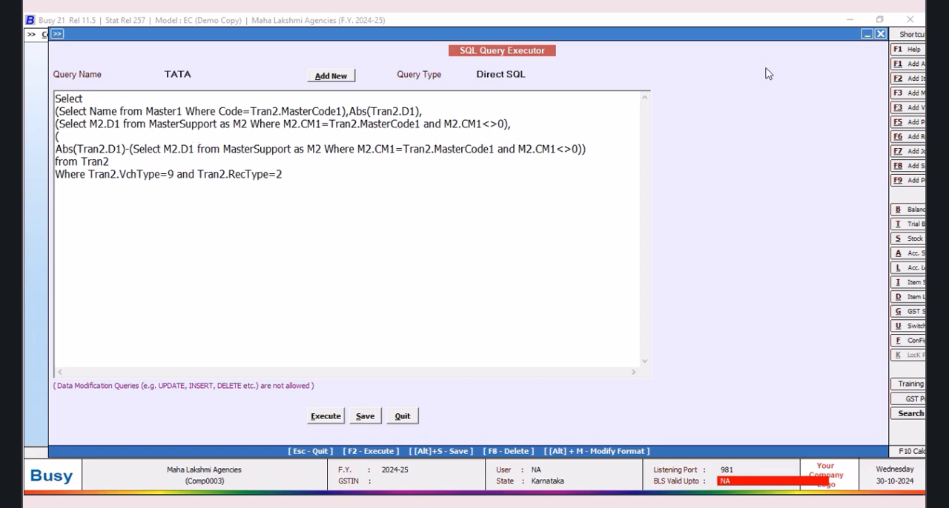
left_click(610, 144)
key("Return")
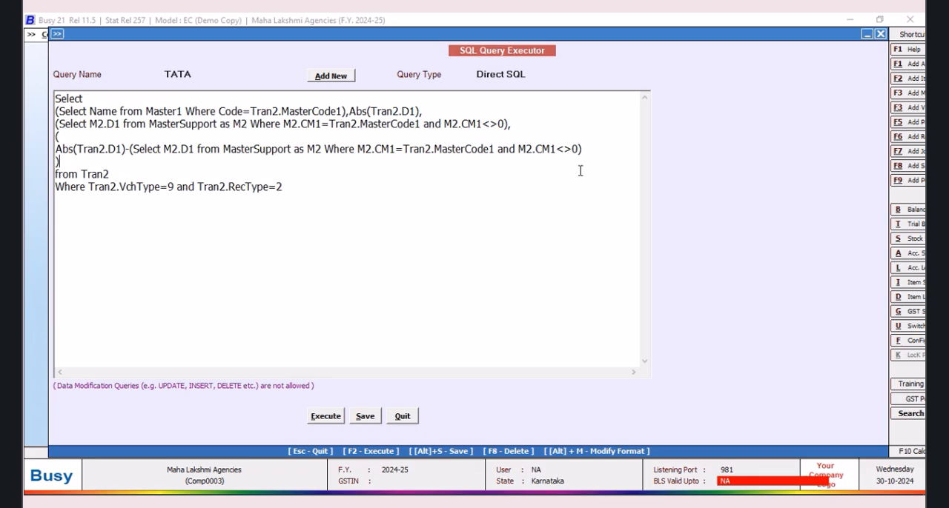
Step: Save the TATA query with the new difference column and execute it
left_click(364, 416)
left_click(549, 287)
left_click(325, 417)
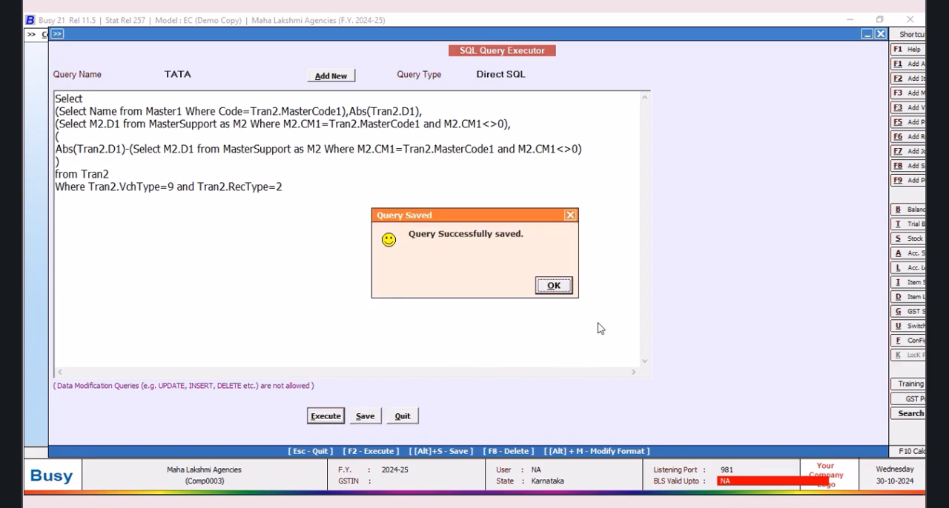
left_click(567, 289)
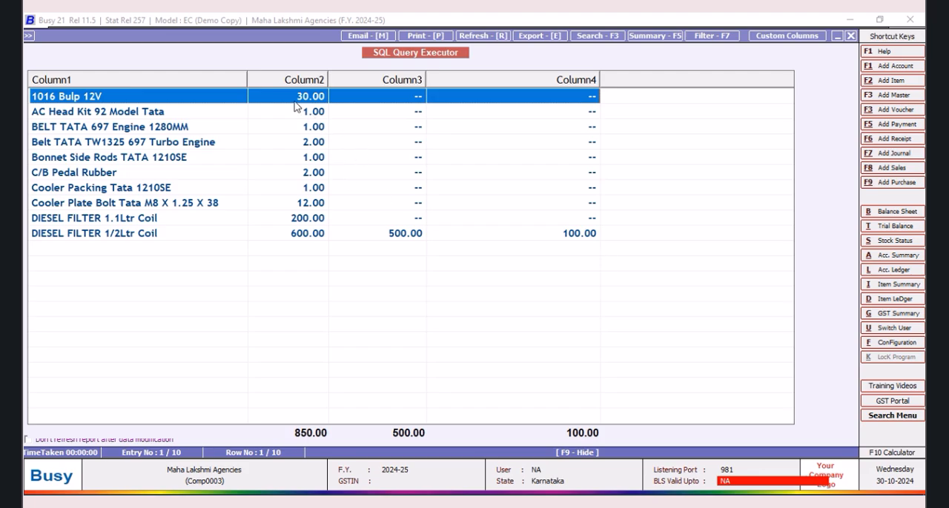
Step: Narrow the four columns of the query result for easier reading
left_click_drag(246, 79, 239, 79)
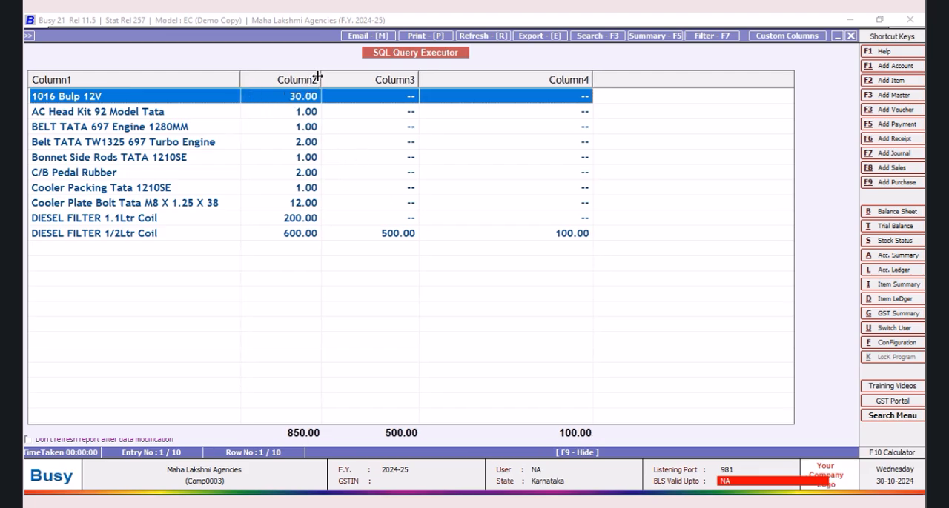
left_click_drag(320, 80, 305, 80)
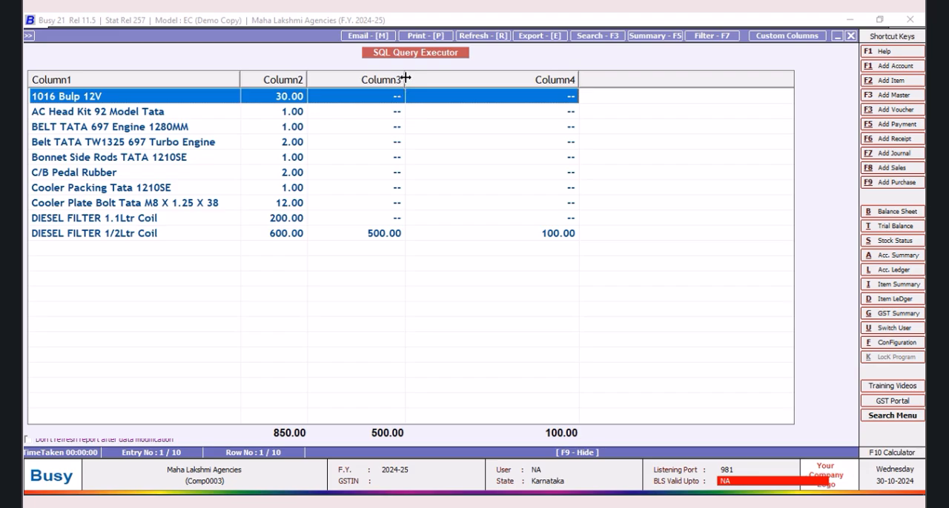
left_click_drag(404, 79, 385, 80)
left_click_drag(557, 80, 489, 82)
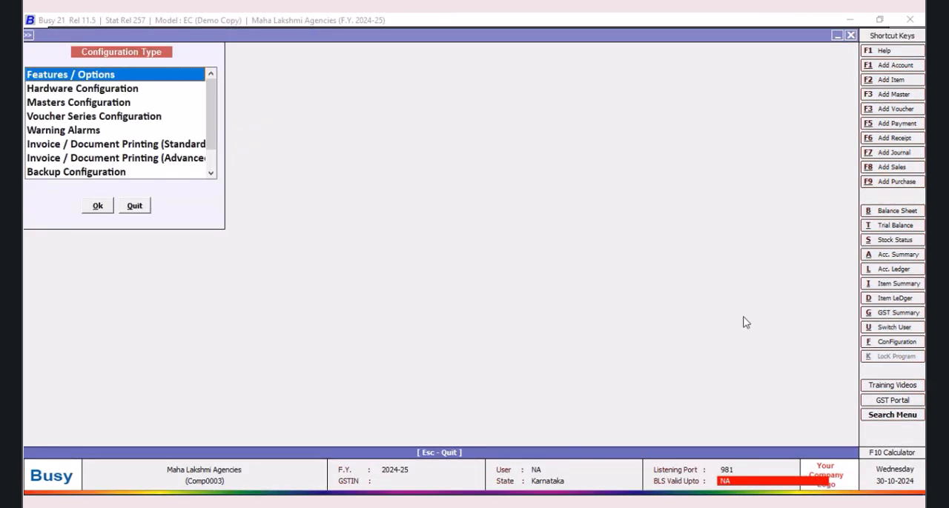
Step: Review the item-wise discount setting in the voucher configuration of the Main sales series, then save and close it
left_click(71, 116)
left_click(99, 209)
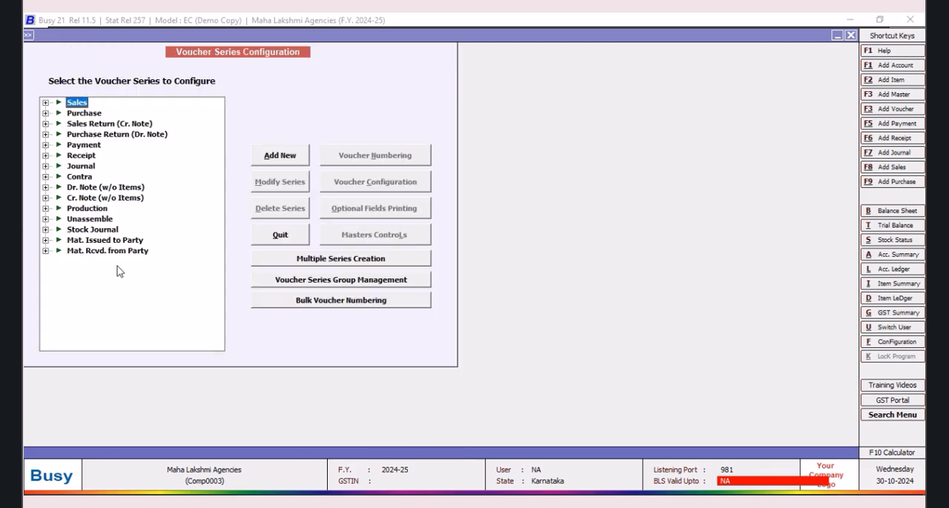
left_click(46, 103)
left_click(89, 112)
left_click(372, 182)
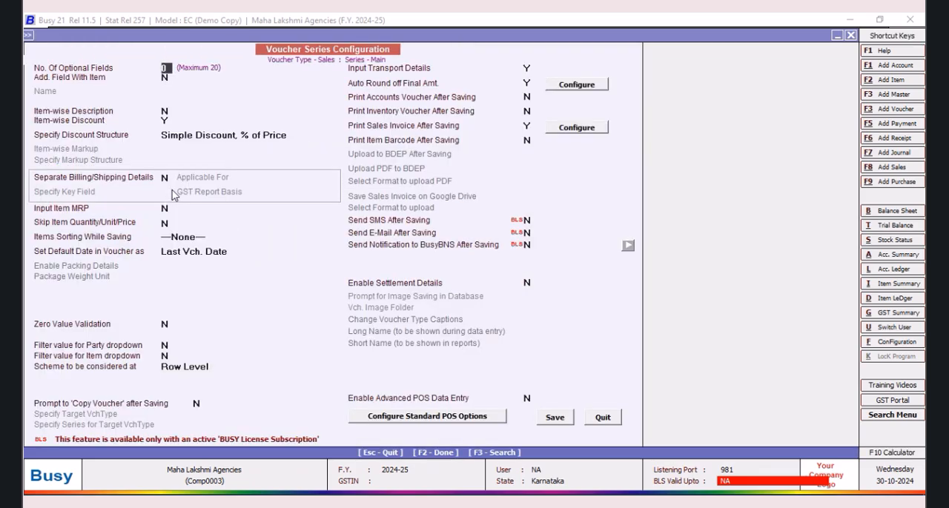
left_click(168, 121)
left_click(554, 418)
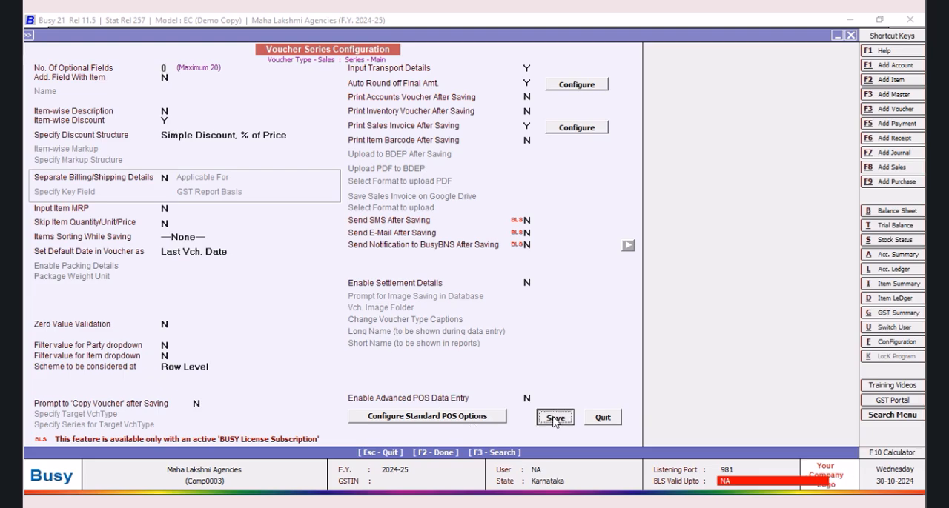
left_click(280, 235)
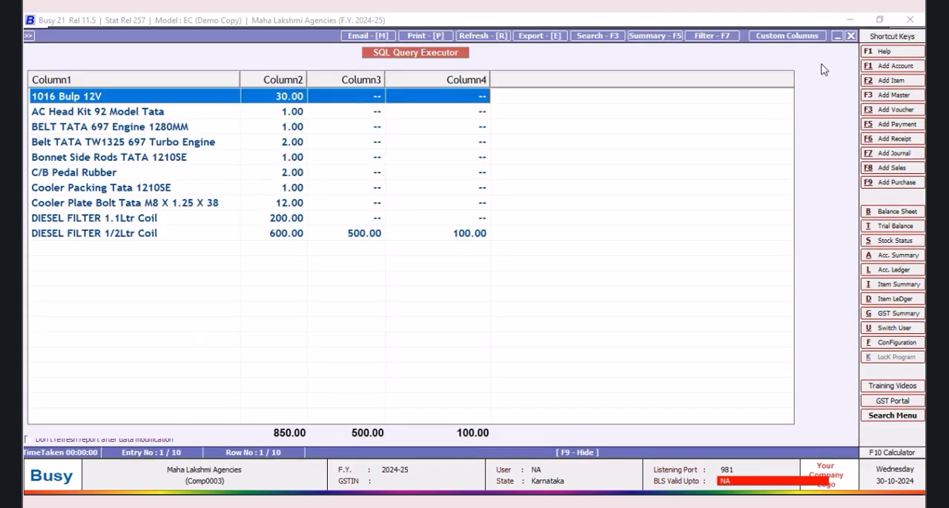
Step: Close the query result, then save the TATA query again and quit the SQL Query Executor
left_click(851, 36)
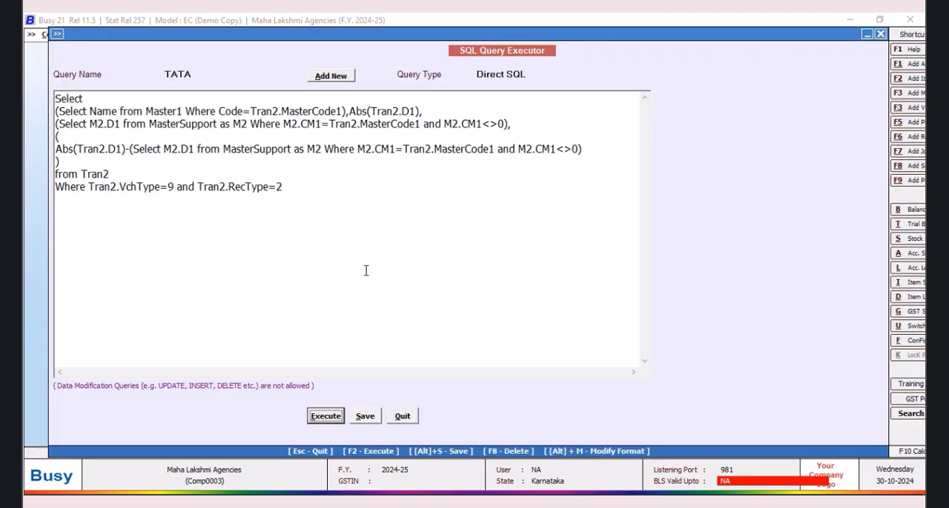
left_click(366, 417)
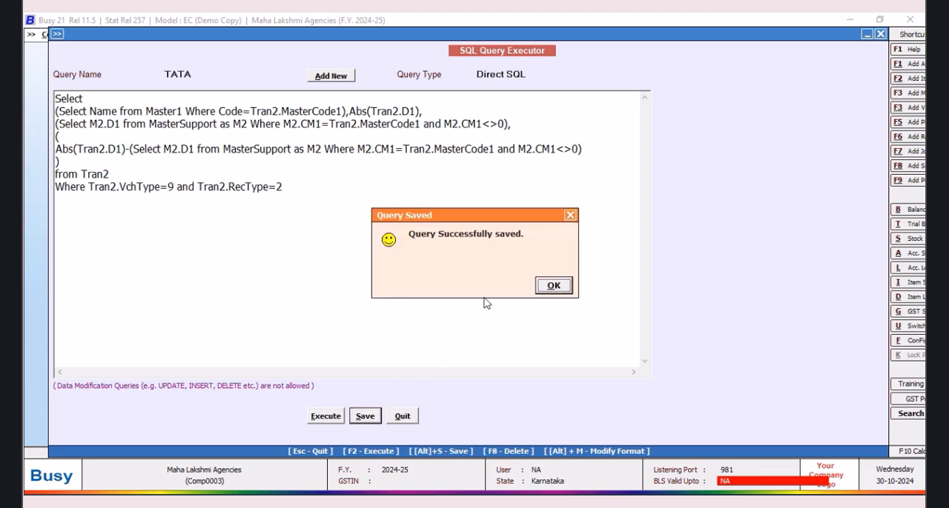
key("Return")
left_click(403, 417)
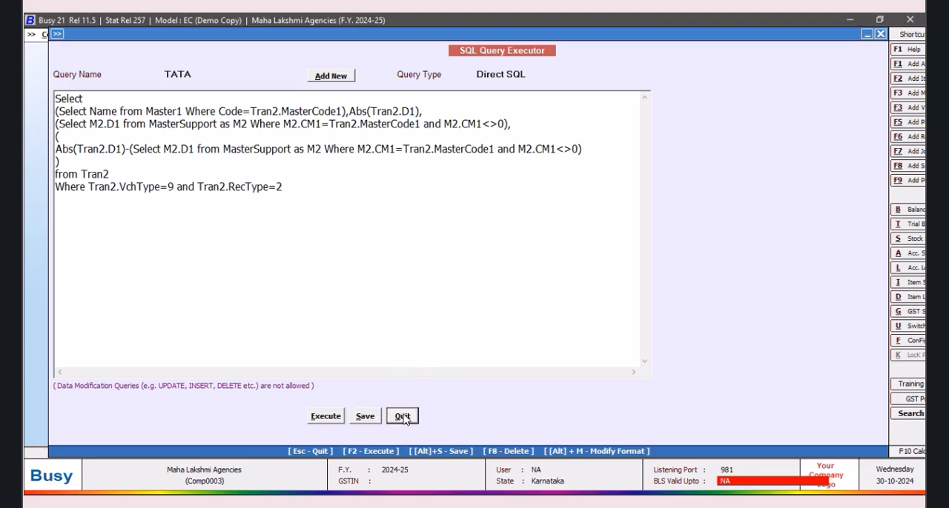
Step: Examine the item price and discount of DIESEL FILTER 1/2Ltr Coil in the Main-series sales voucher and close it
left_click(164, 35)
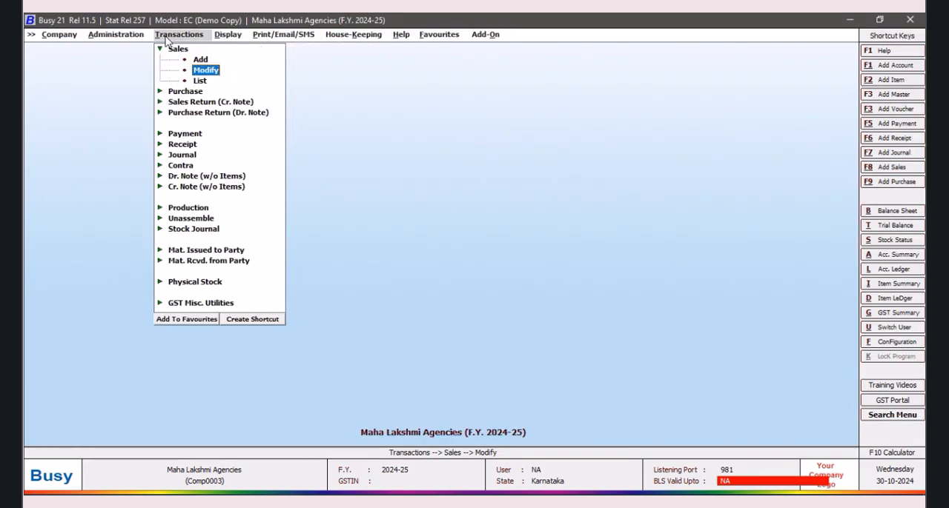
left_click(210, 69)
left_click(165, 93)
left_click(145, 152)
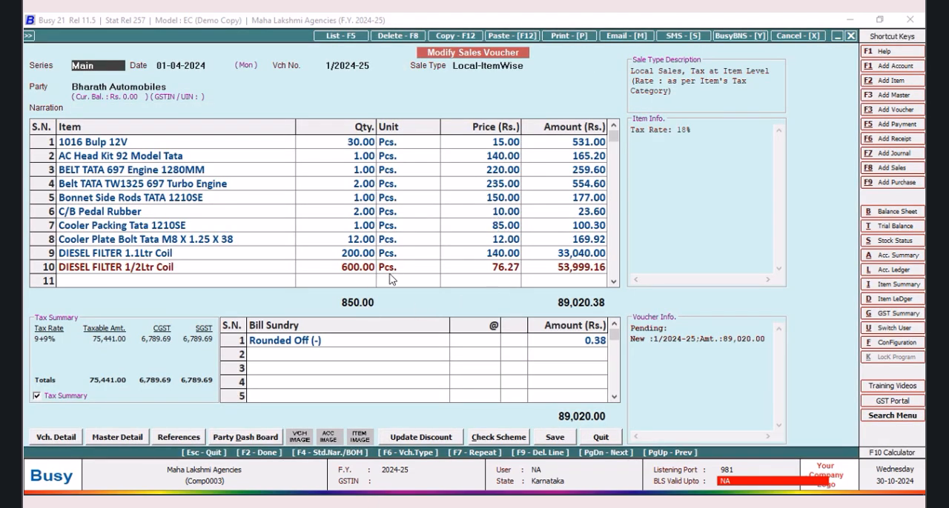
left_click(412, 269)
key("Return")
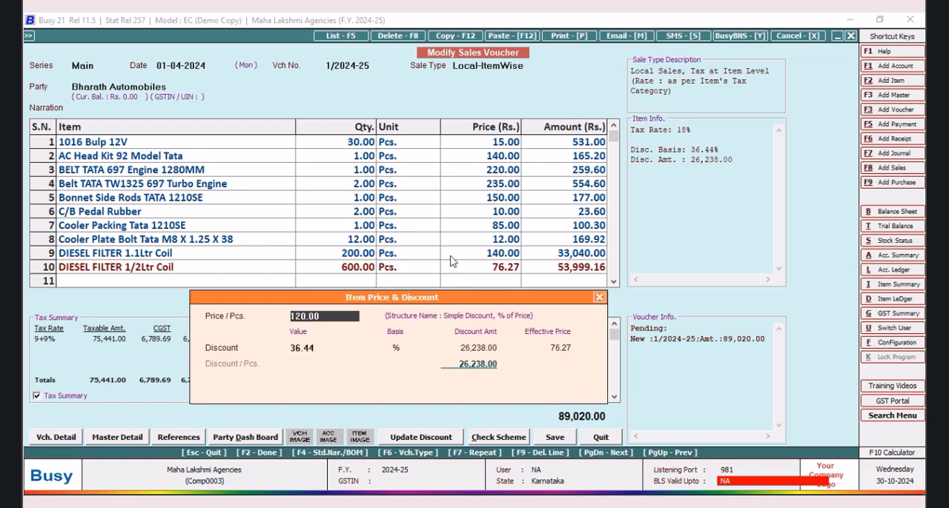
left_click(599, 298)
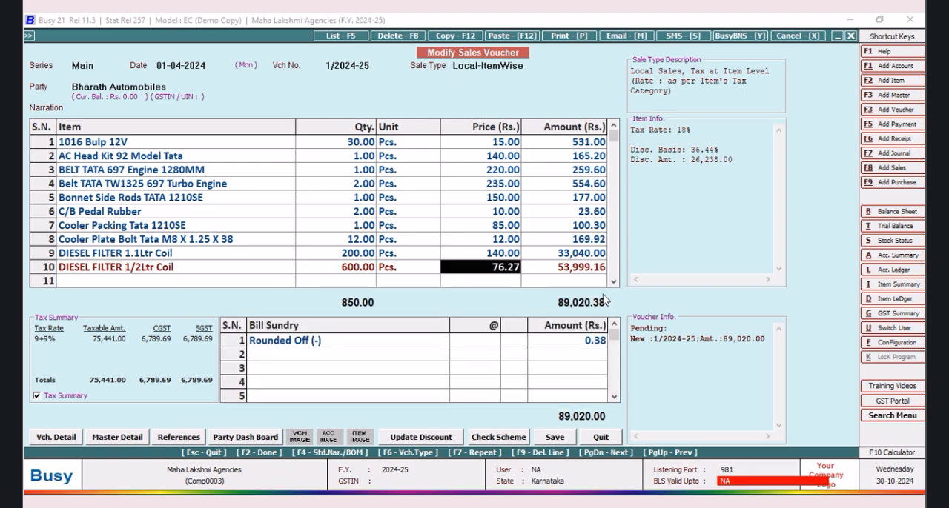
left_click(601, 438)
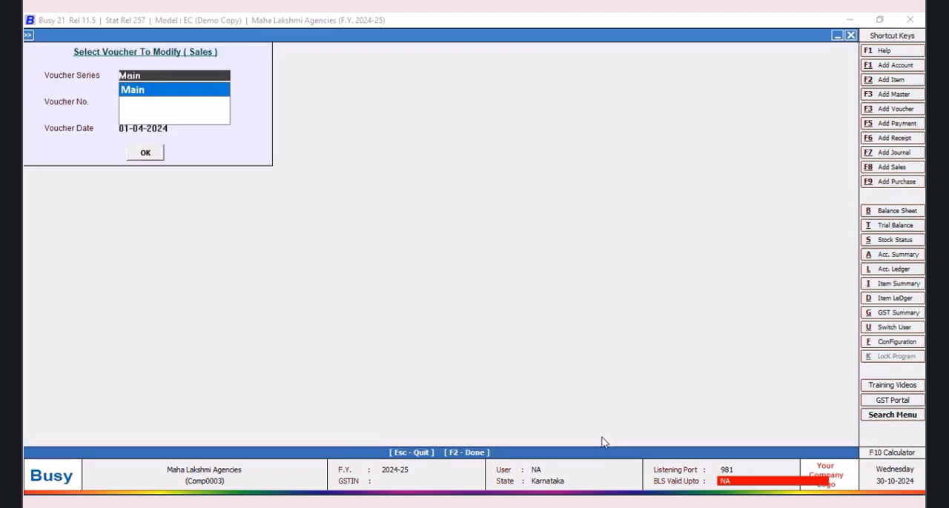
left_click(851, 36)
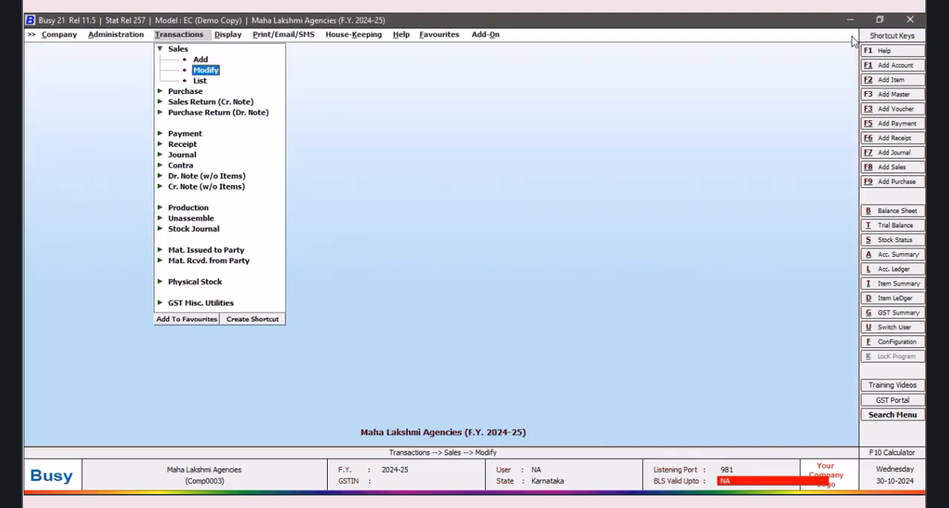
Step: Add a new SQL query named Leyland without a password
left_click(853, 481)
left_click(301, 78)
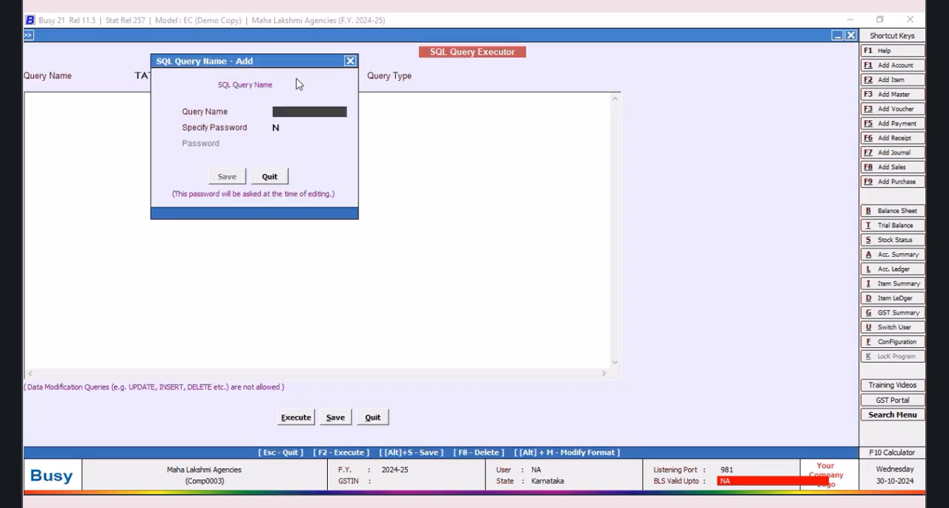
type("Leyland")
left_click(227, 177)
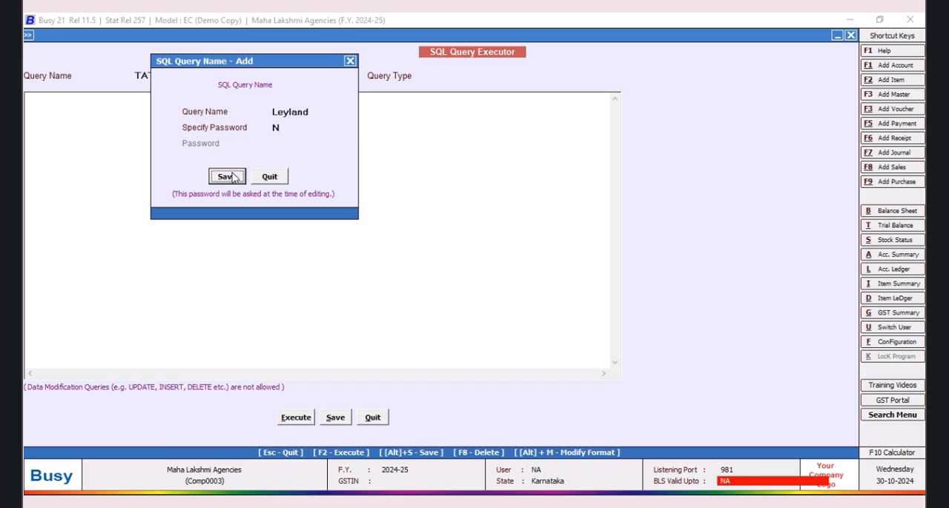
Step: Begin the Leyland query with Select and, on the next line, (Select Name from Master1 Where Code=
left_click_drag(237, 35, 257, 33)
left_click(132, 102)
type("S")
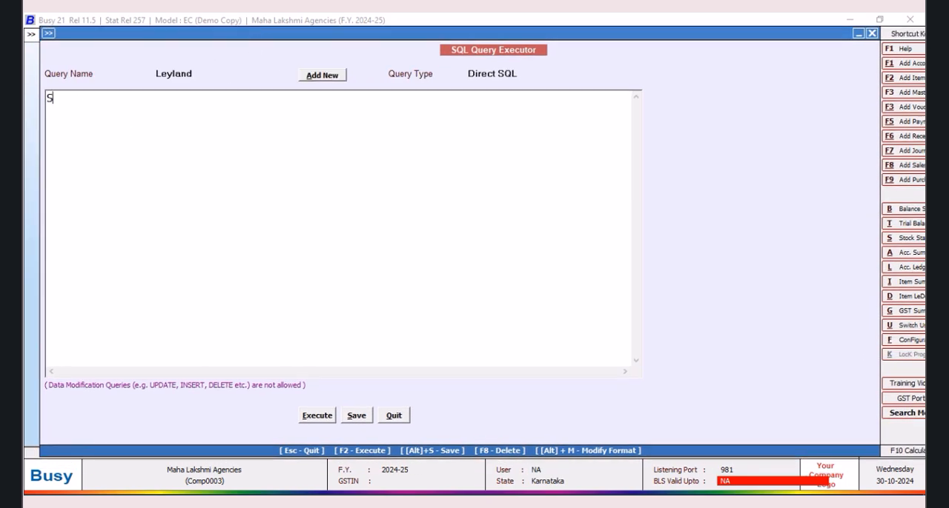
type("elecxt")
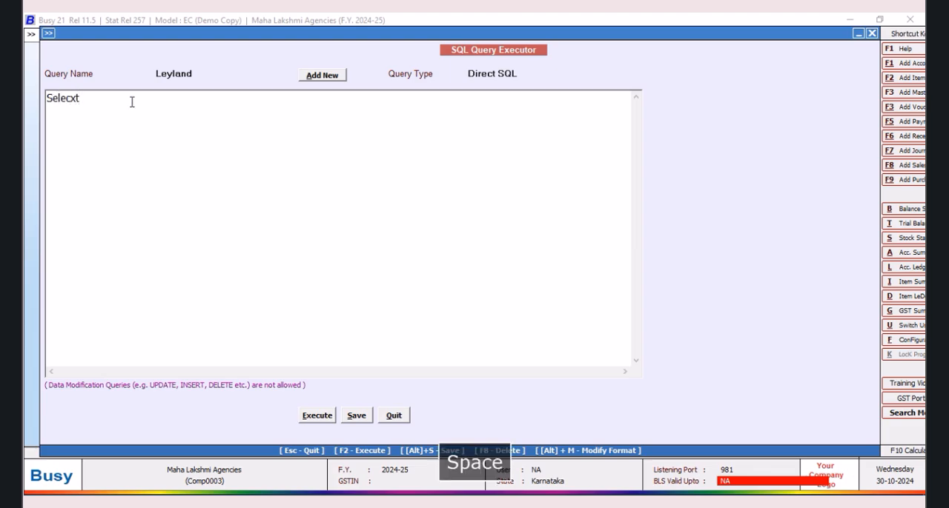
key("BackSpace")
key("BackSpace")
key("BackSpace")
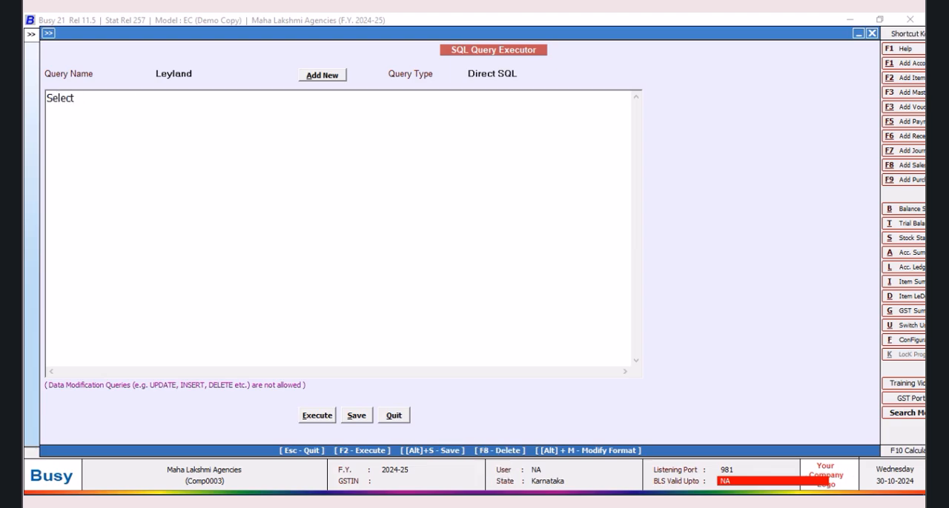
type("(Select Name from Master1 ")
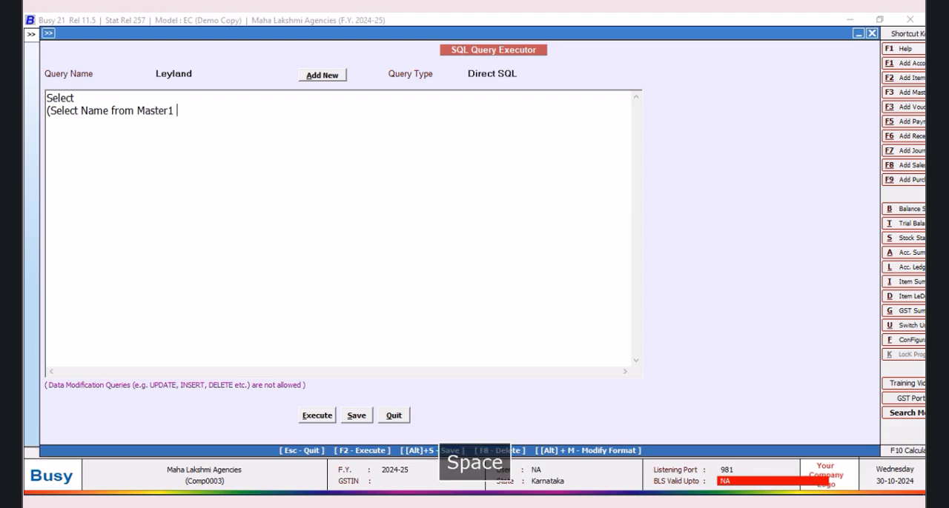
type("Where Code=")
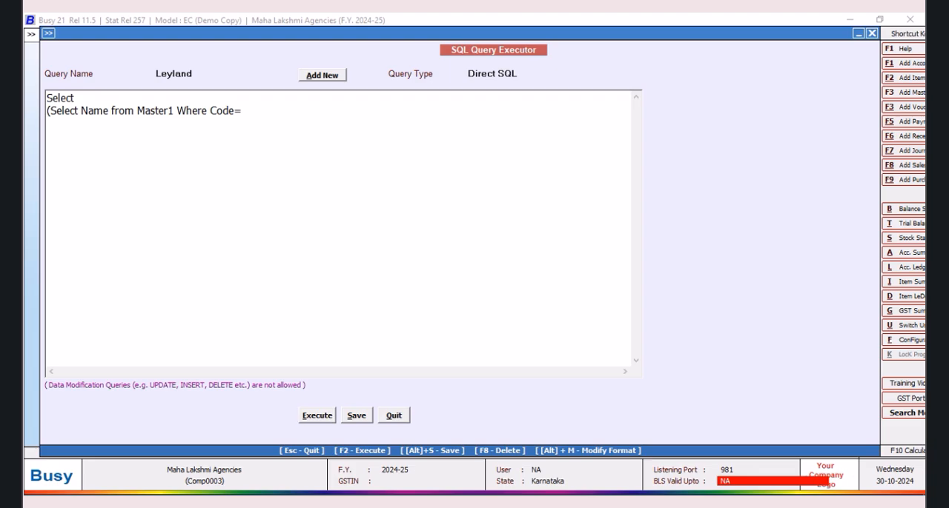
Step: Nest the subquery (Select M2.MasterCode from MasterSupport as M2 Where on the line below Code=
type("(Select M2.")
type("MasterCode from Mase")
type("r")
key("BackSpace")
key("BackSpace")
type("terSupport as M2 Where M")
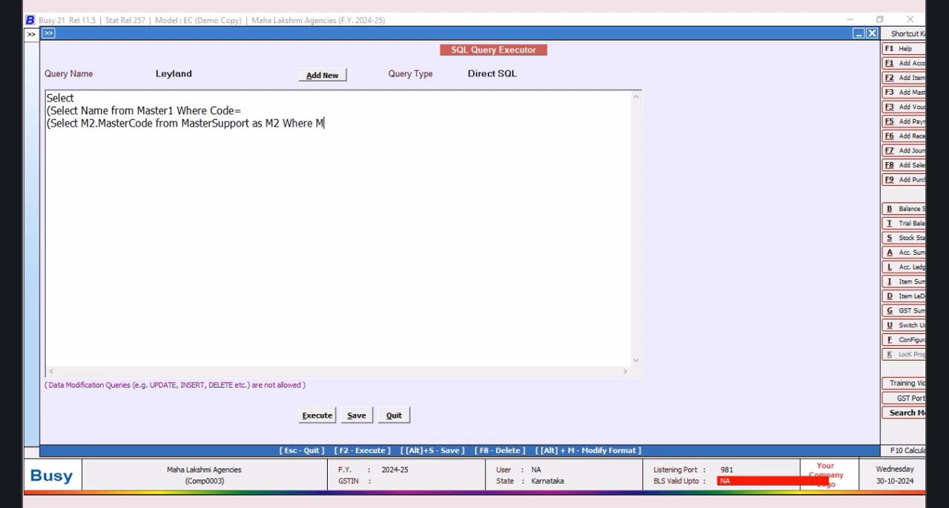
type("2.CM1=Tran2.MasterCode")
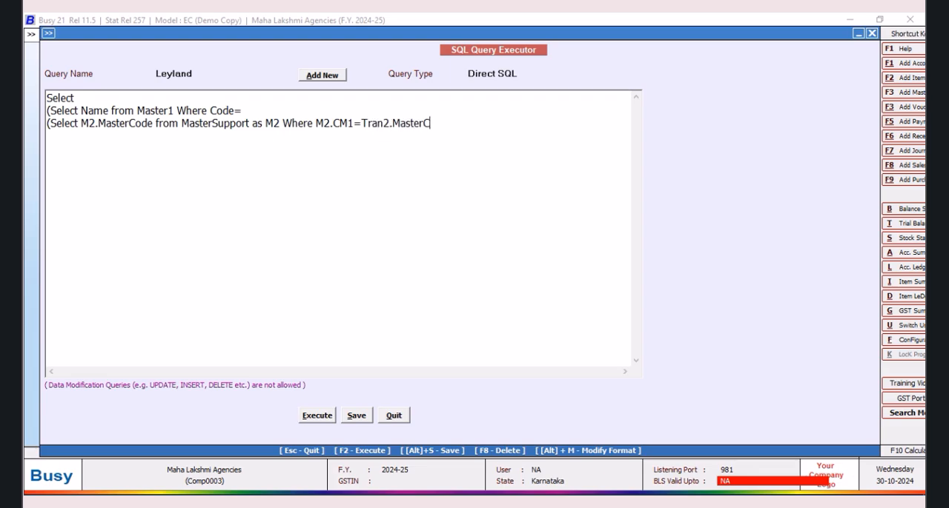
Step: Complete the nested subquery's first condition as M2.CM1=Tran2.MasterCode1 and continue it with and
type("1")
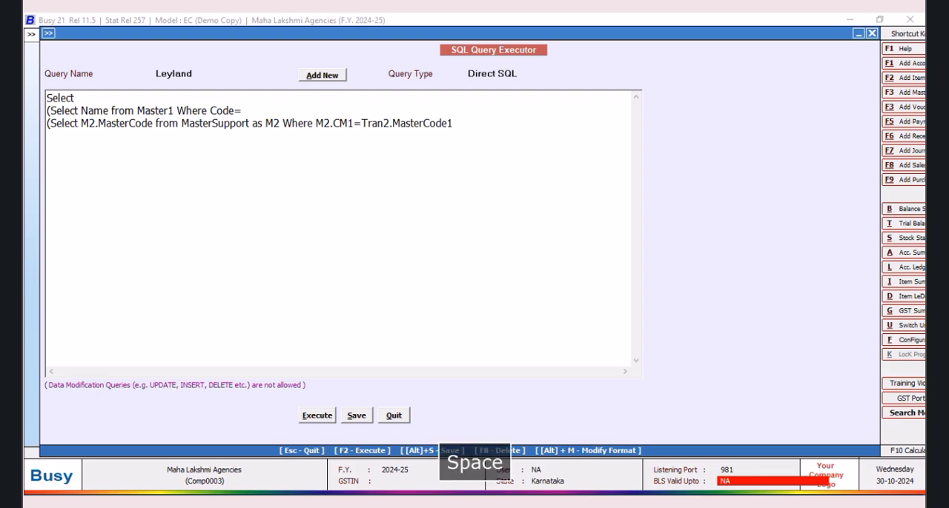
type(" and M")
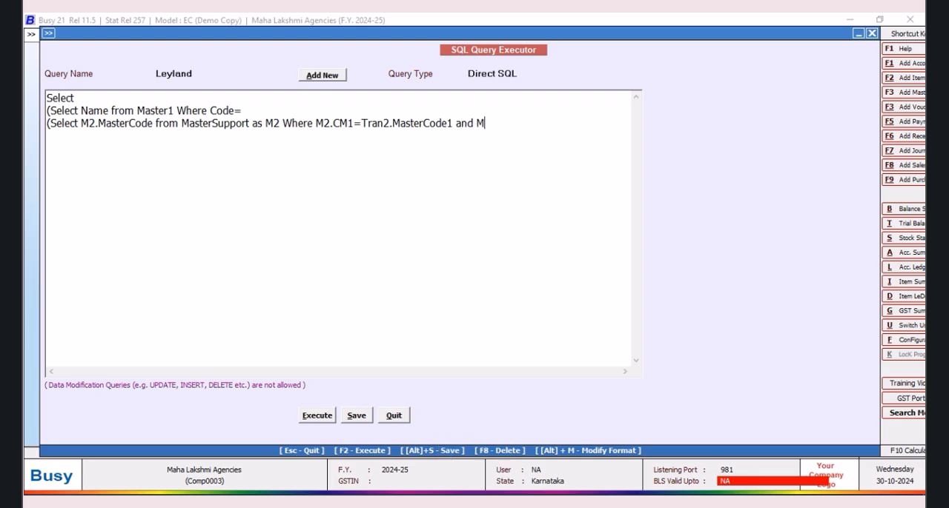
type("2.CM1<>0))")
Step: Join the nested subquery onto the line ending in Code= and review the full line
left_click(49, 124)
key("BackSpace")
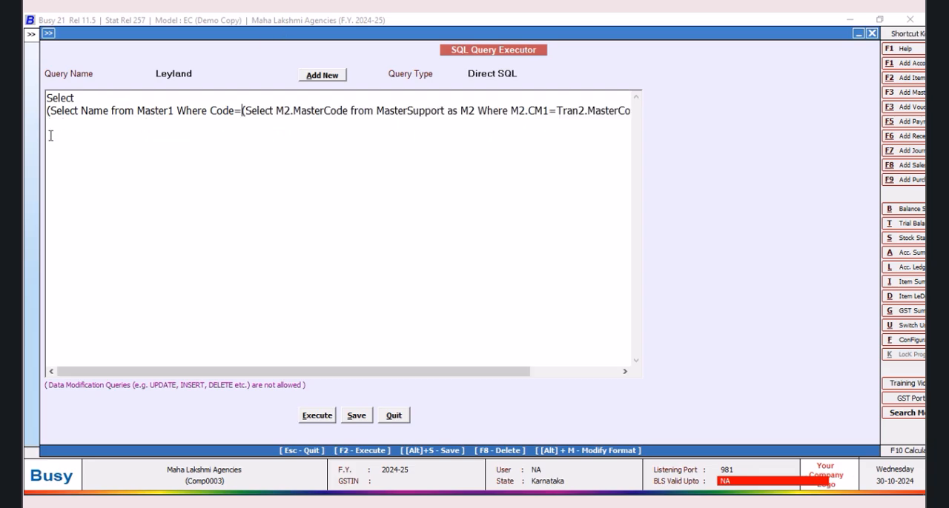
left_click_drag(159, 375, 122, 376)
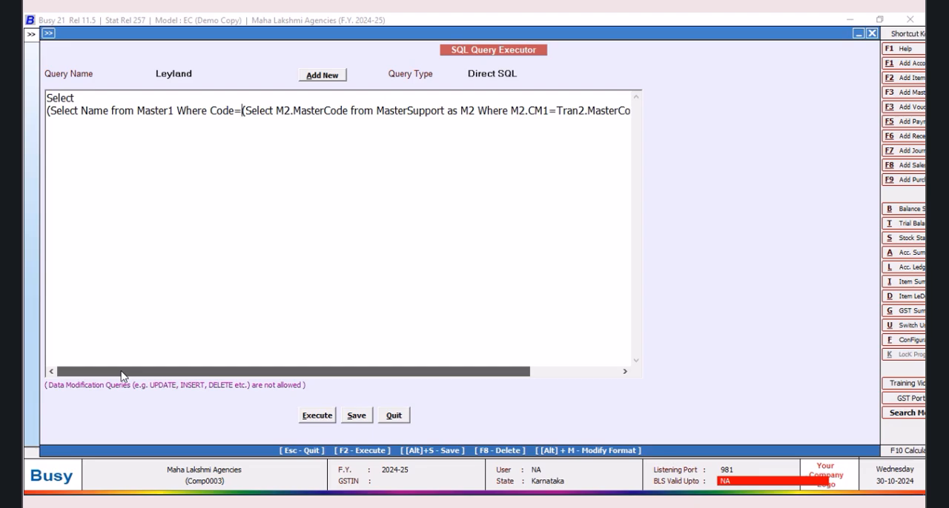
left_click_drag(138, 376, 303, 378)
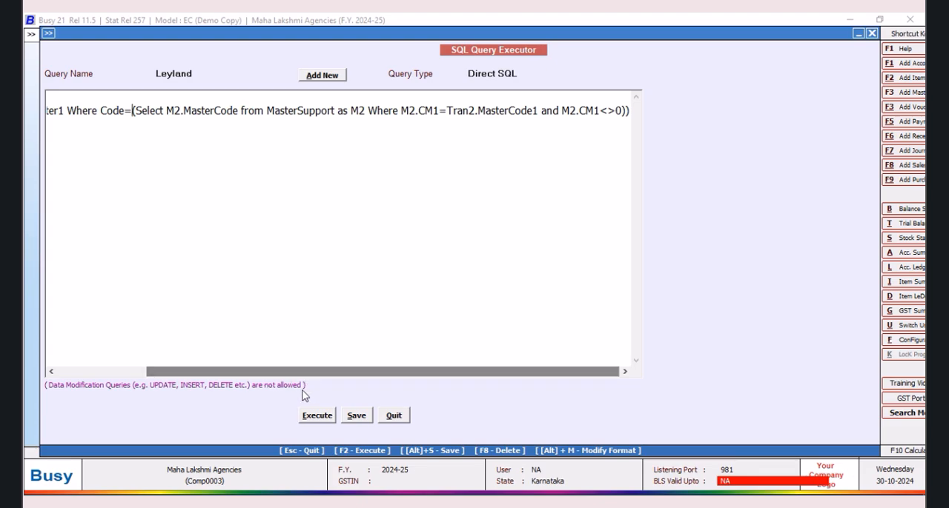
Step: Add the line from Tran2 below the subquery
left_click(631, 111)
key("Return")
type("FRO")
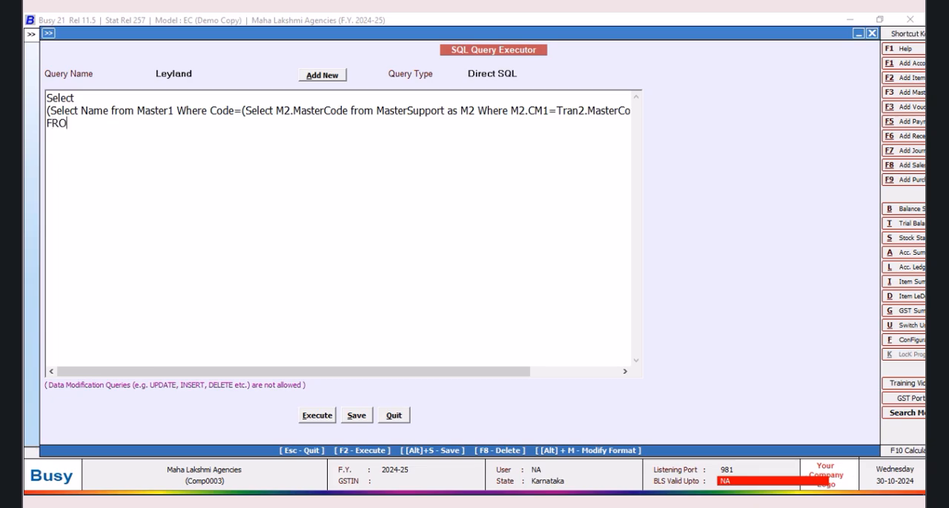
key("BackSpace")
key("BackSpace")
key("BackSpace")
type("from Tran2 Where ")
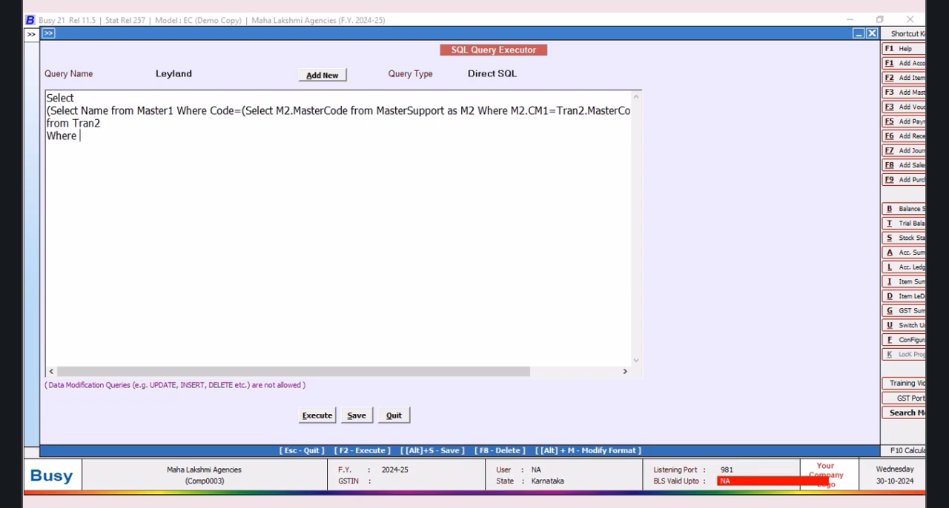
type("Tran2.VchType")
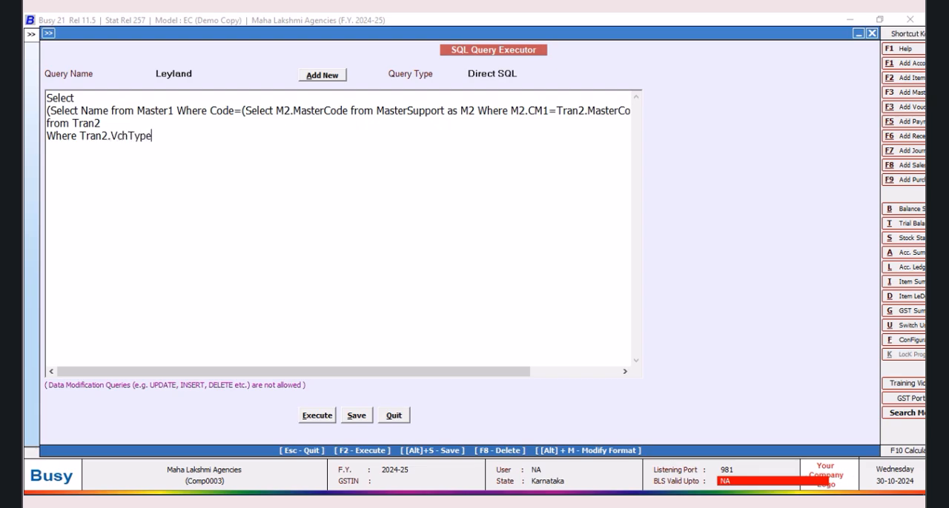
type("=9 and Tran2.RecType=2")
Step: Save and execute the Leyland query, close its result and save the query again
left_click(357, 417)
left_click(552, 284)
left_click(309, 417)
left_click(309, 418)
left_click(555, 287)
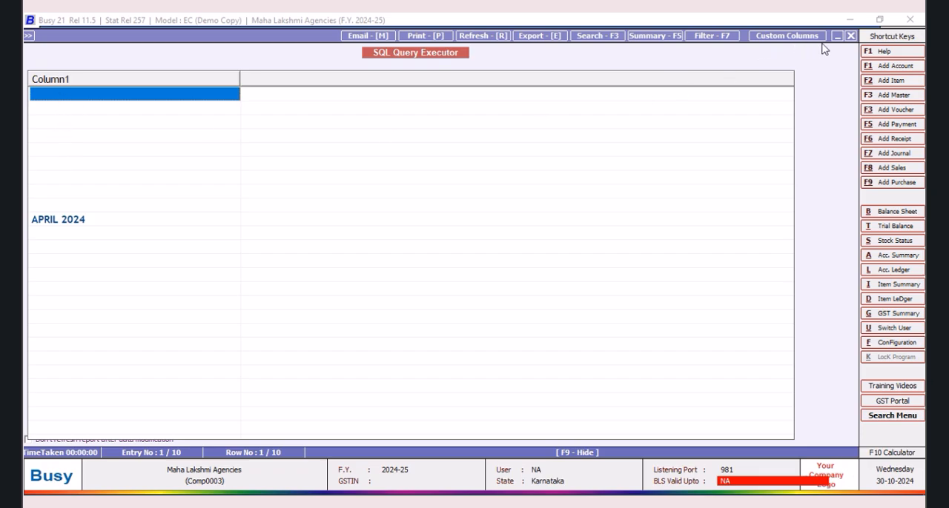
left_click(850, 36)
left_click(357, 416)
left_click(562, 288)
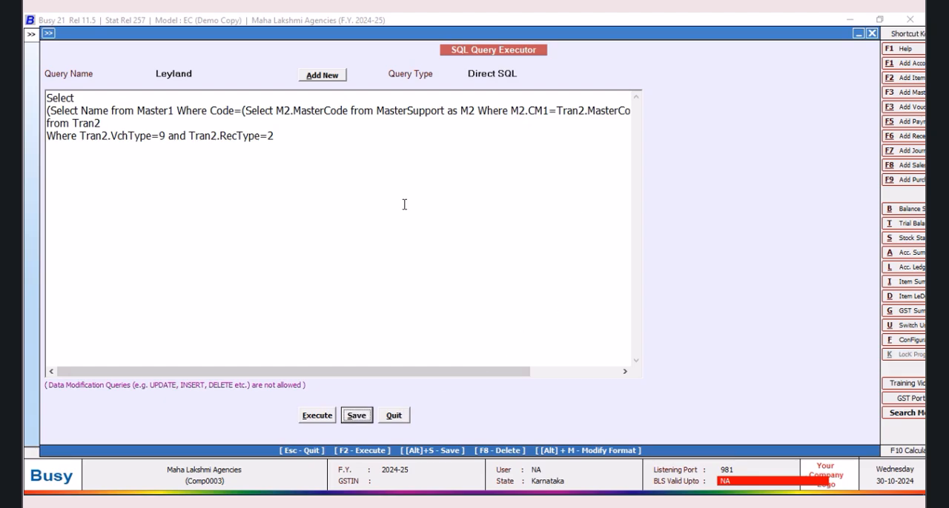
Step: Add a new SQL query named Bharath Benz without a password
left_click(309, 77)
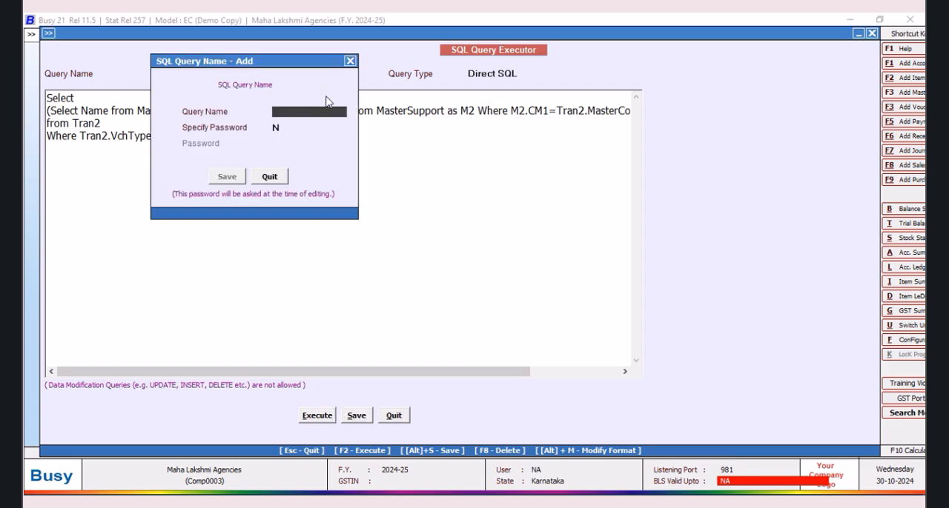
type("Bharath")
type(" BVe")
key("BackSpace")
key("BackSpace")
type("e")
left_click(230, 178)
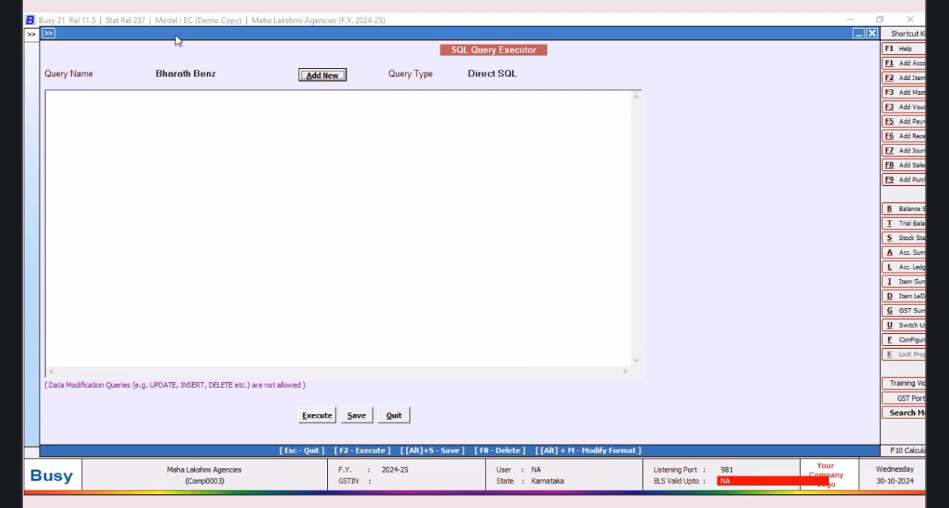
Step: Begin the Bharath Benz query with Select and, on the next line, (Select M2.Date from Mastersupport as M2
left_click(91, 97)
type("Select")
key("Return")
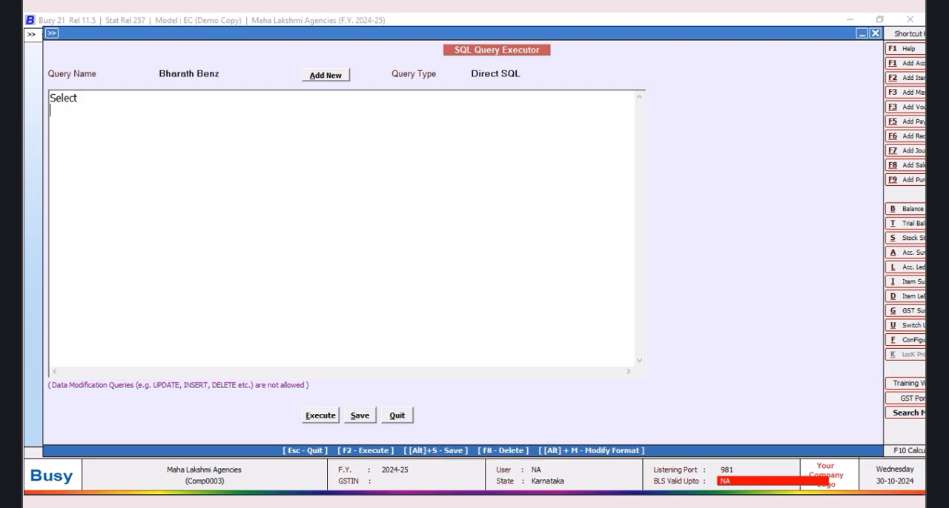
type("(Select M2.Date f")
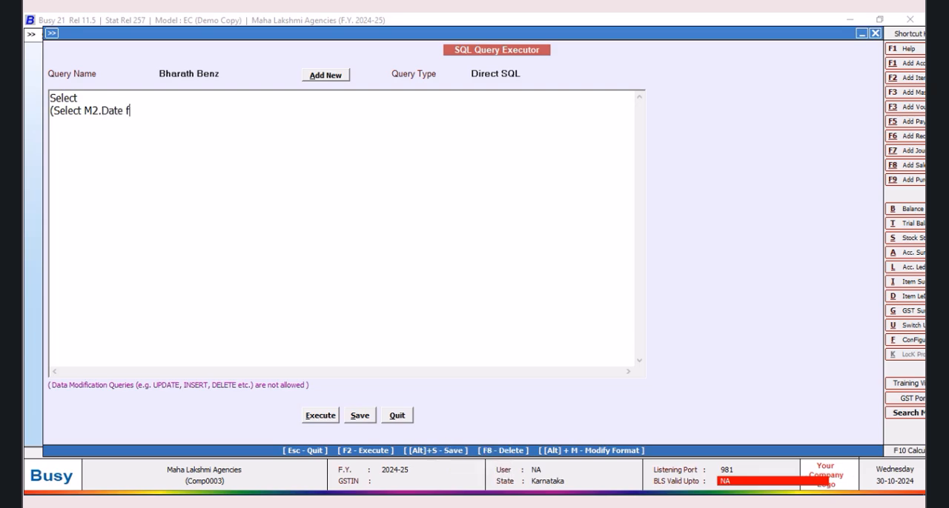
type("rom Mastersupport as M")
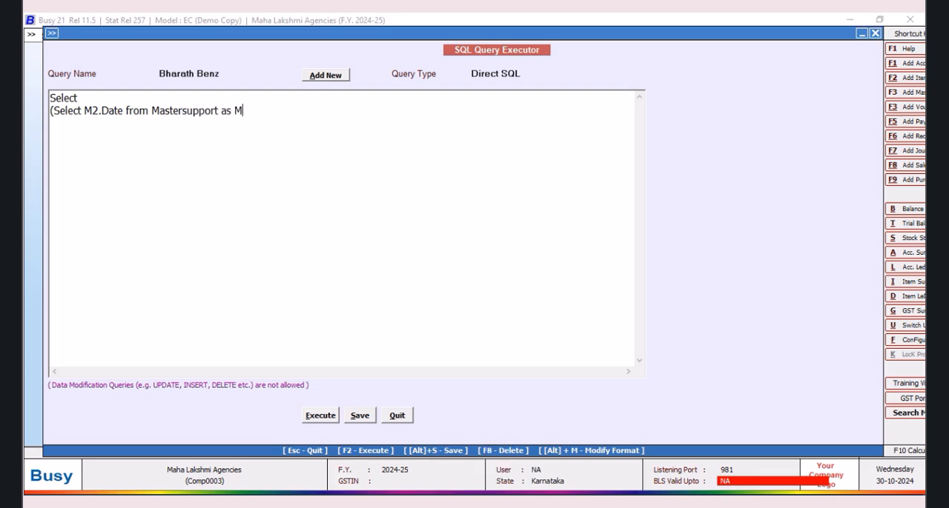
type("2 Where M2.CM1")
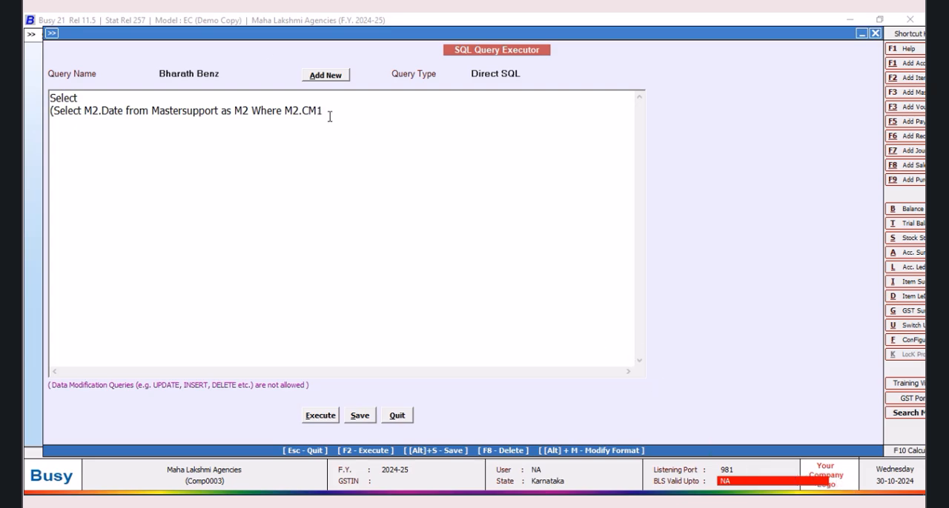
Step: Continue the subquery with Where M2.CM1=0 AND
type("=0 AND ")
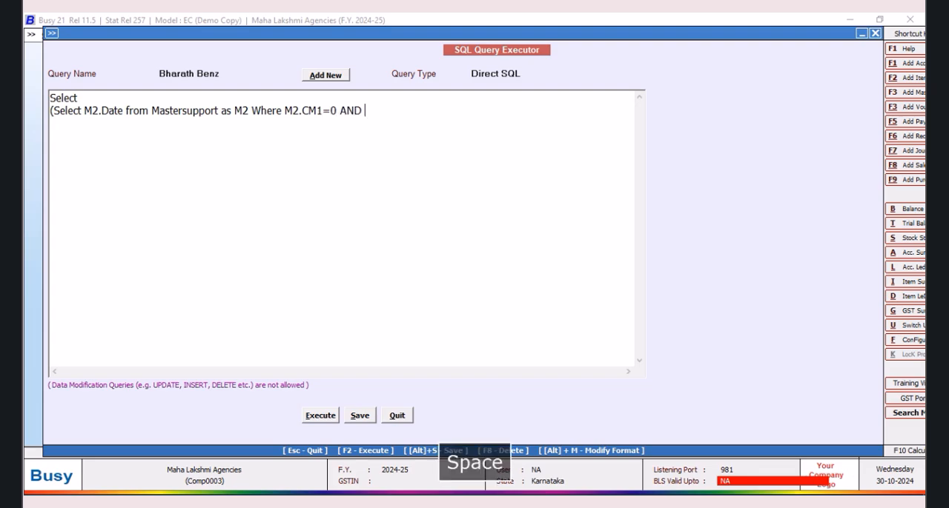
type("m")
Step: Append the second condition's left side, M2.MasterCode=, to the subquery
key("BackSpace")
type("M2.Master")
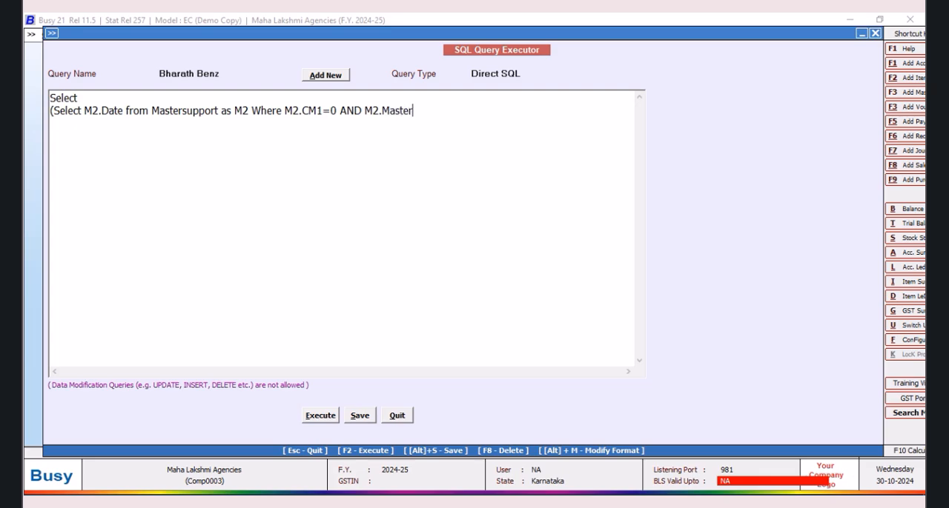
type("Code=")
Step: Start a nested subquery on a new line with (Select M2.Cm1 from MasterSupport As M2
key("Return")
type("(Select M")
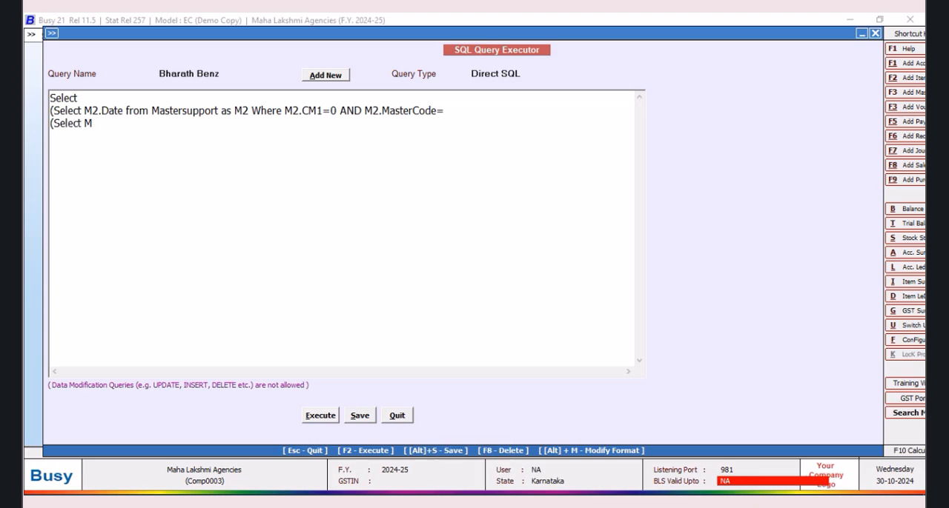
type("2.Cm1 from MastersUPP")
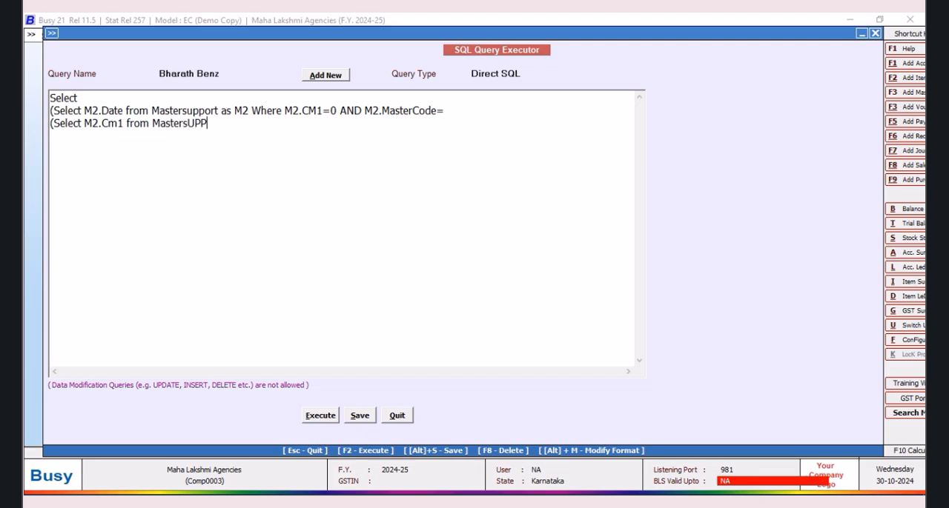
key("BackSpace")
key("BackSpace")
key("BackSpace")
type("Support A")
key("BackSpace")
type("s M2 Where M")
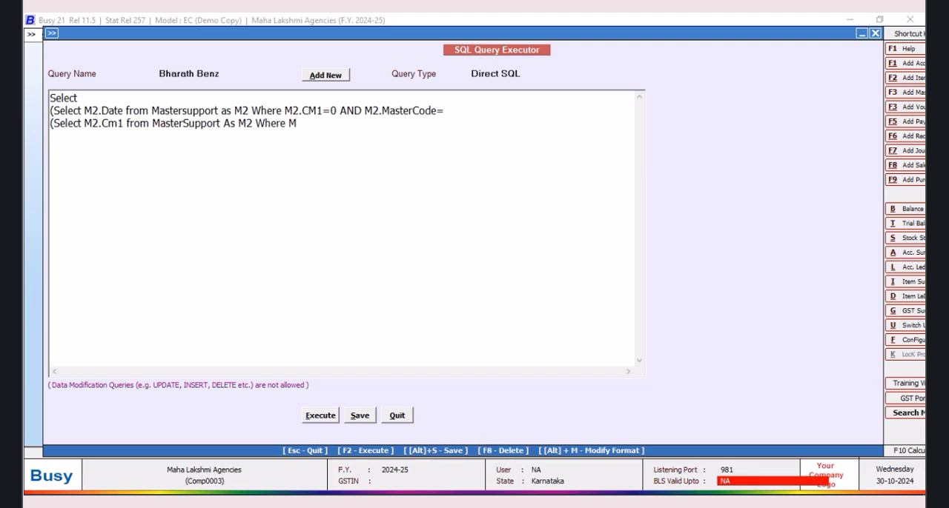
type("2.CM1=Tran2.master")
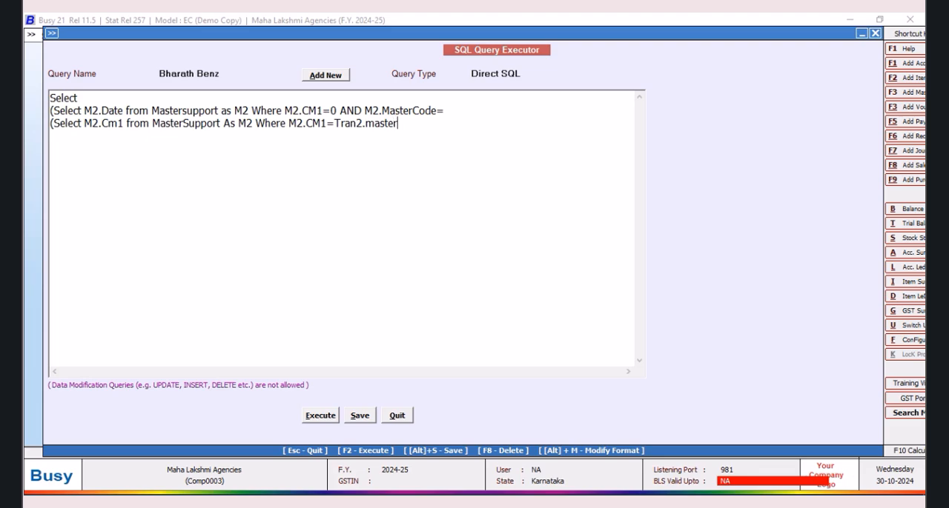
type("Code")
type("1)) ")
type("from Tra")
type("n")
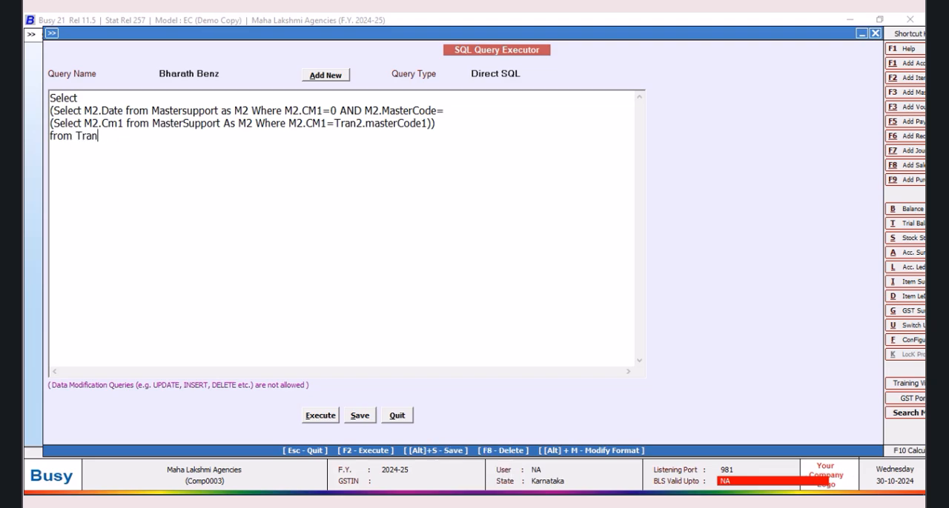
type("2")
key("Return")
Step: Add the filter line Where Tran2.VchType=9 and Tran2.RecType=2 to the Bharath Benz query
type("Where Tran")
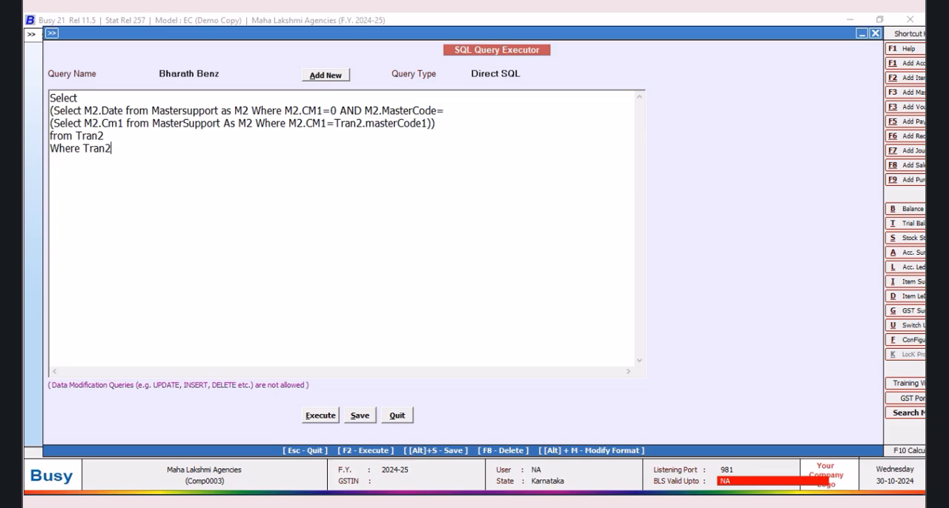
type("hType=9 and Tran2.RecType")
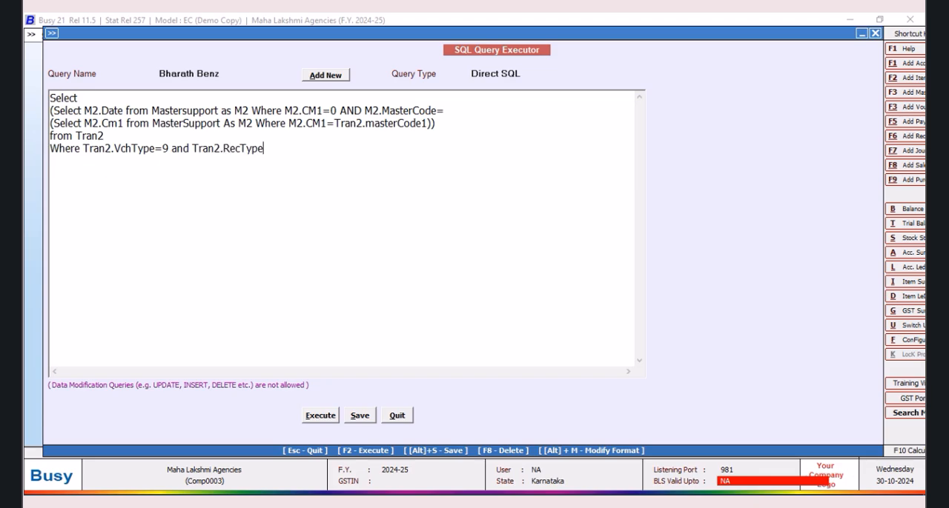
type("=2")
Step: Execute the Bharath Benz query to check its result and close the result
left_click(318, 417)
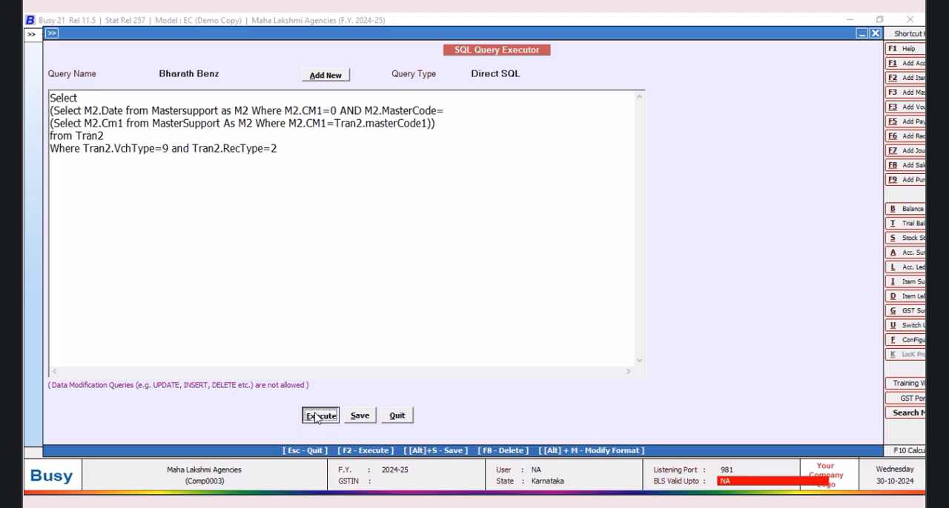
left_click(555, 287)
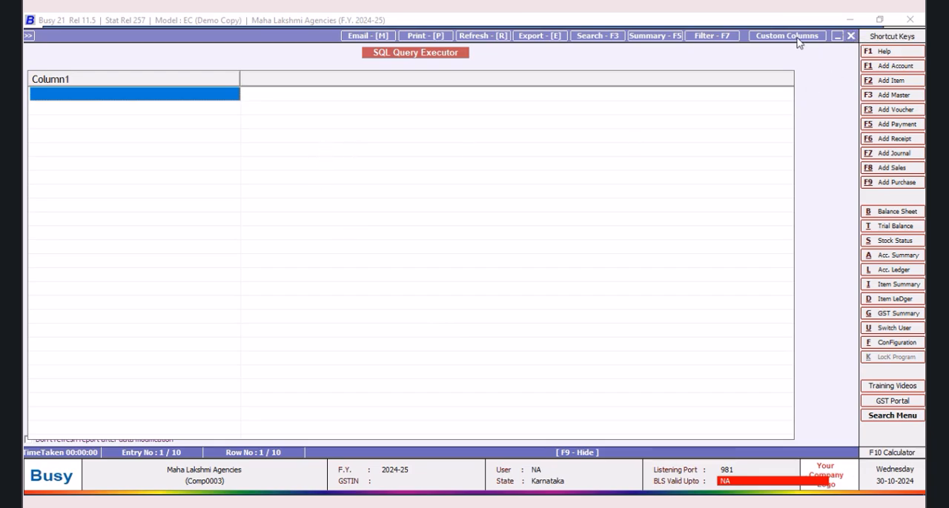
key("Escape")
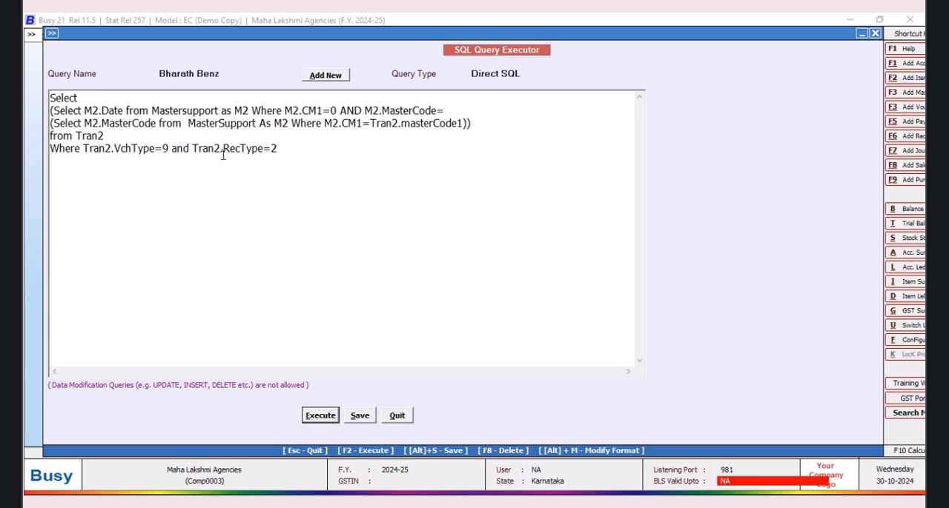
Step: Remove the extra space before MasterSupport, join the nested subquery onto the line ending in M2.MasterCode= and review the full line
left_click(188, 123)
key("BackSpace")
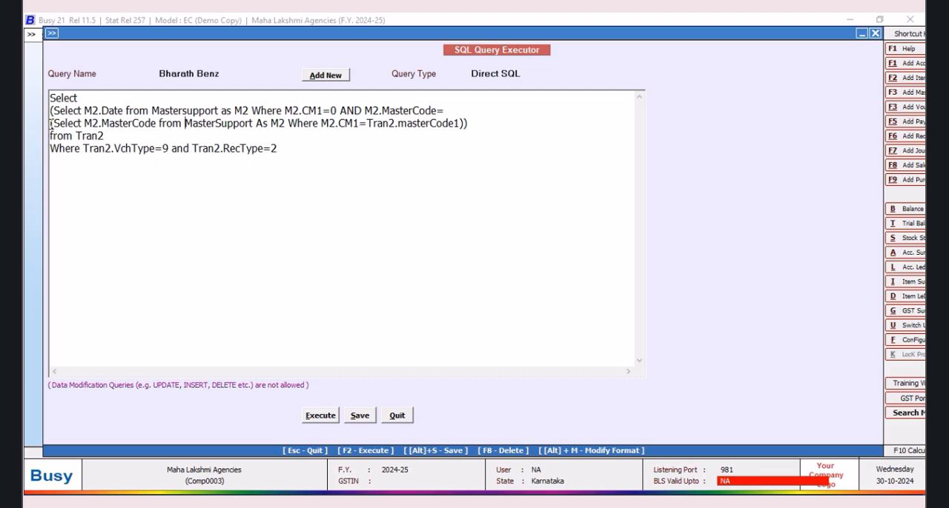
key("BackSpace")
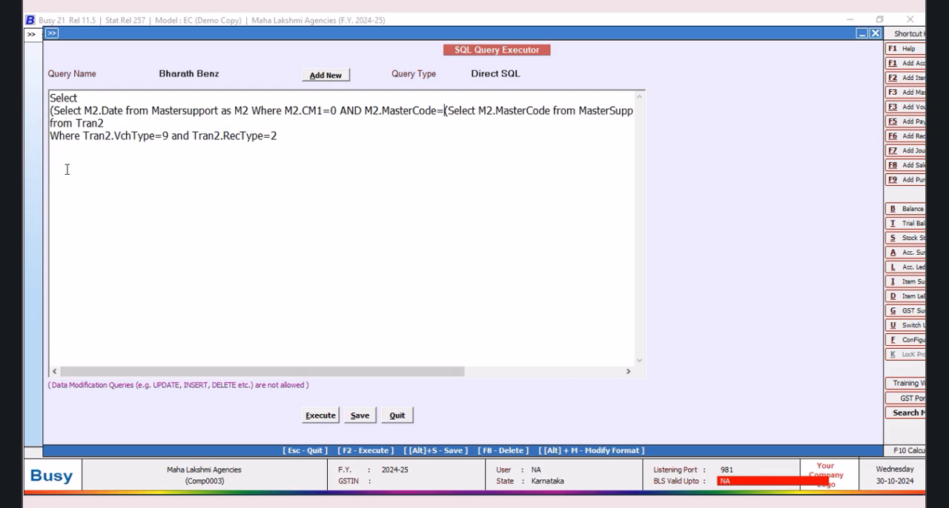
left_click_drag(154, 373, 339, 379)
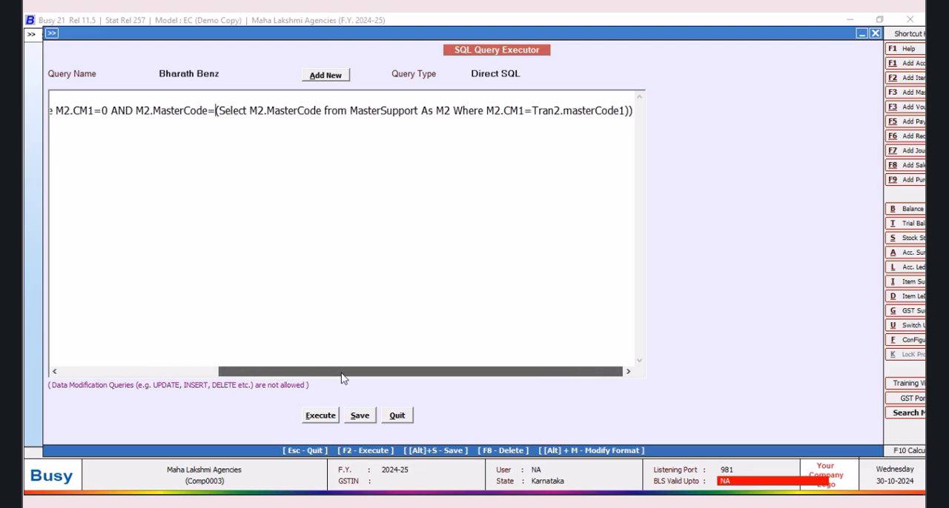
left_click_drag(341, 378, 136, 374)
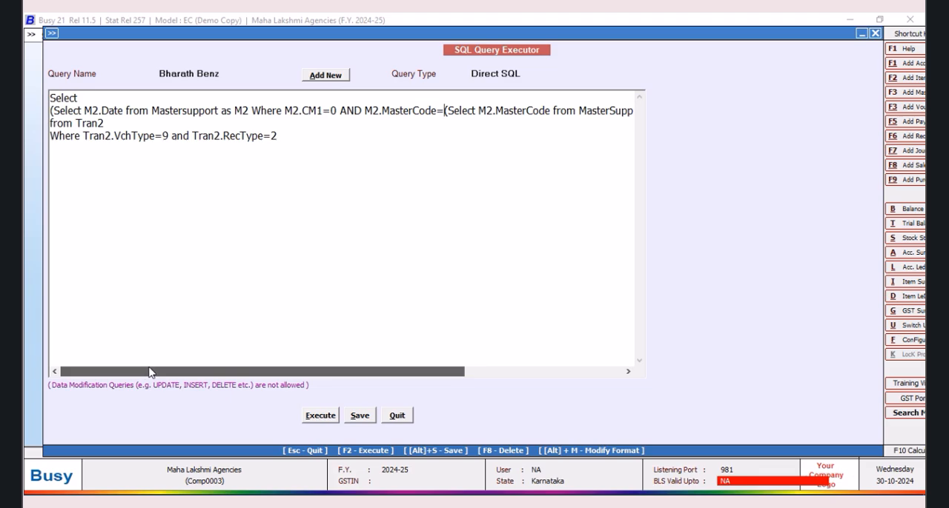
left_click_drag(233, 376, 241, 377)
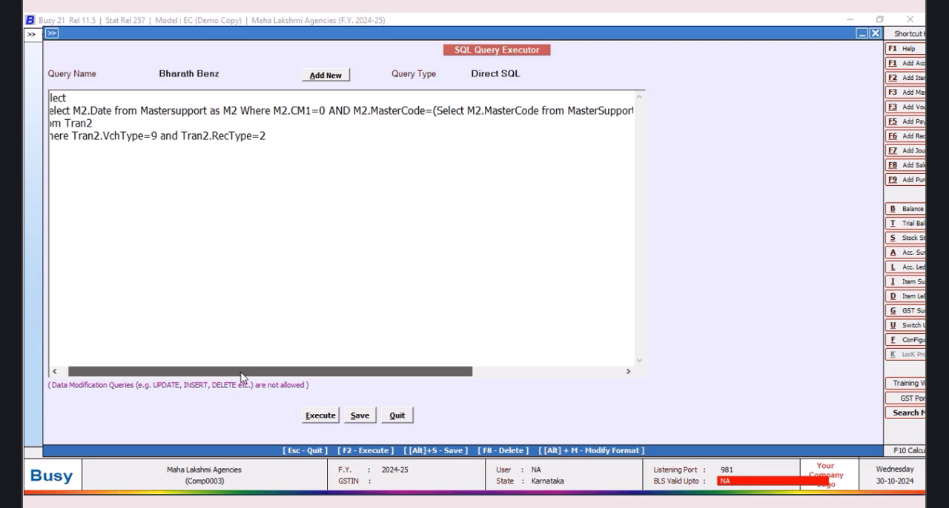
left_click_drag(241, 377, 200, 381)
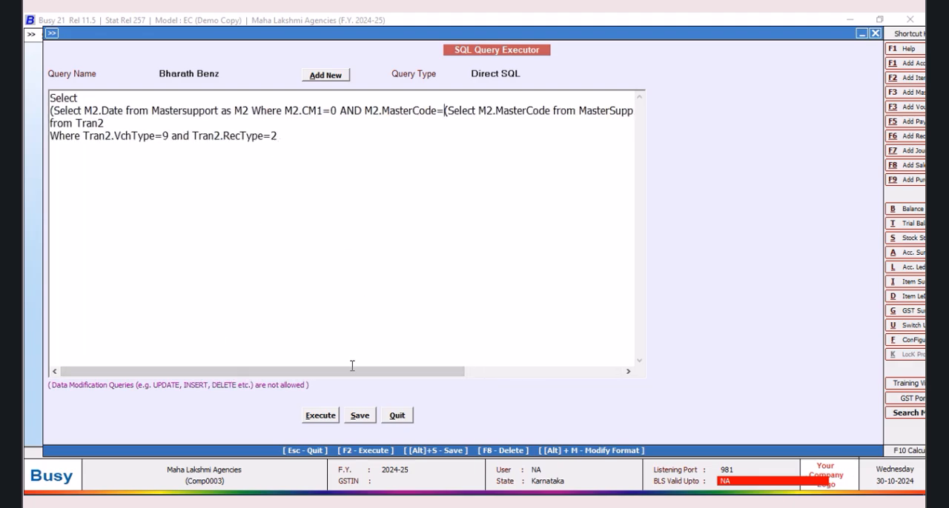
Step: Execute the Bharath Benz query with the nested MasterCode subquery, check the returned dates and close the result
left_click(331, 416)
left_click(548, 290)
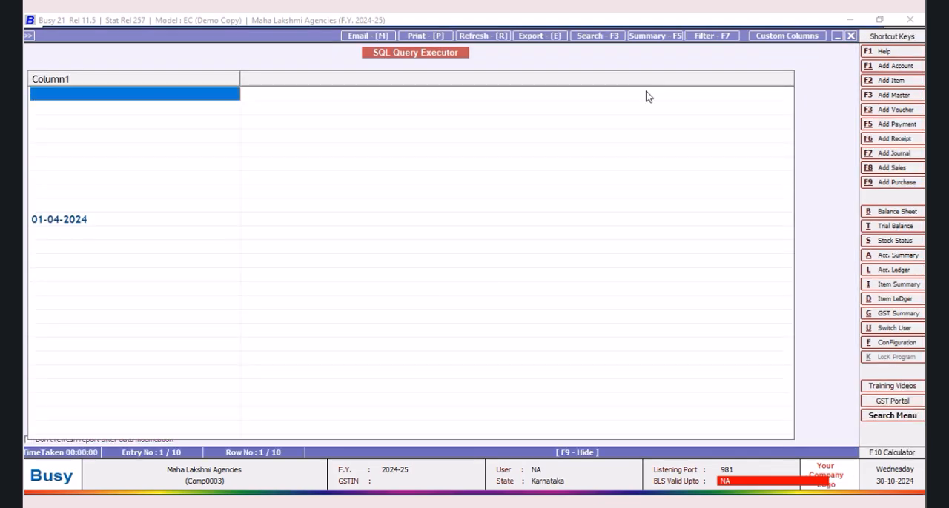
left_click(851, 35)
Step: Add a comma after the M2.Date subquery line and duplicate that subquery on a new line below it
left_click_drag(49, 110, 642, 115)
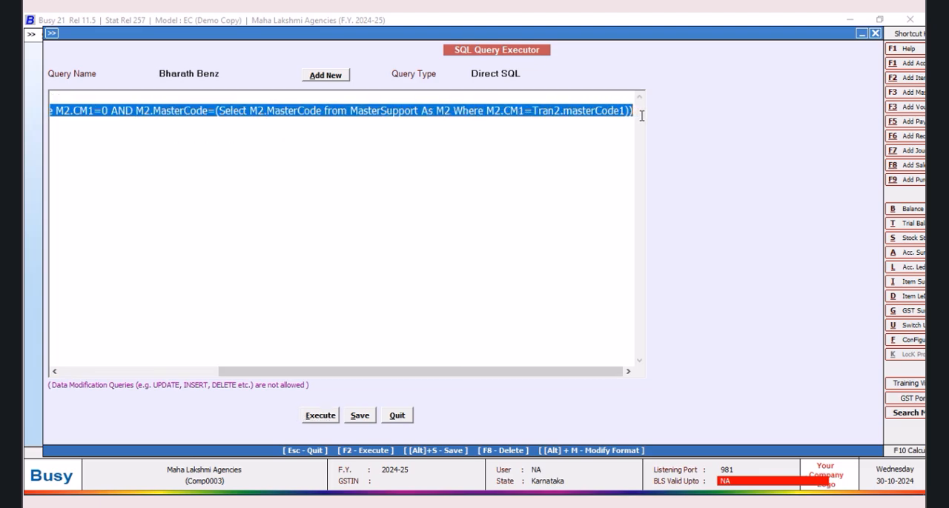
right_click(595, 117)
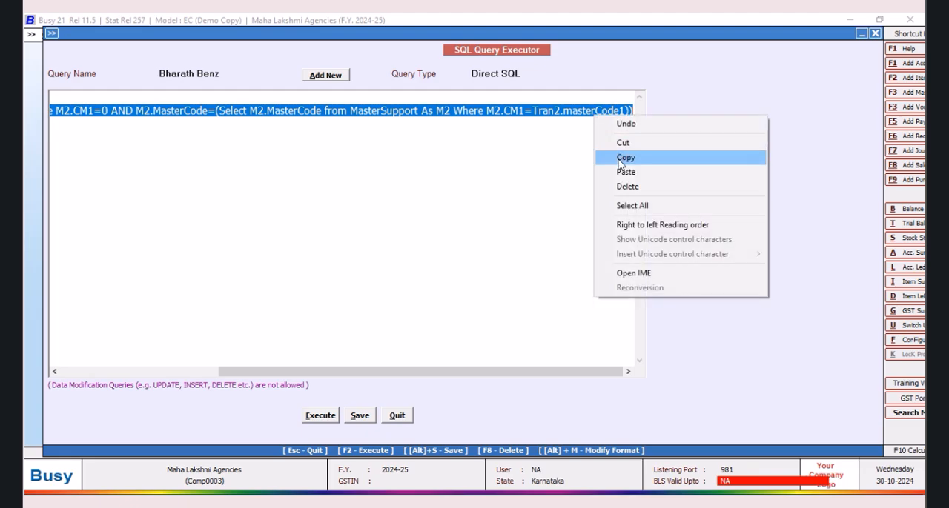
left_click(622, 156)
left_click(633, 111)
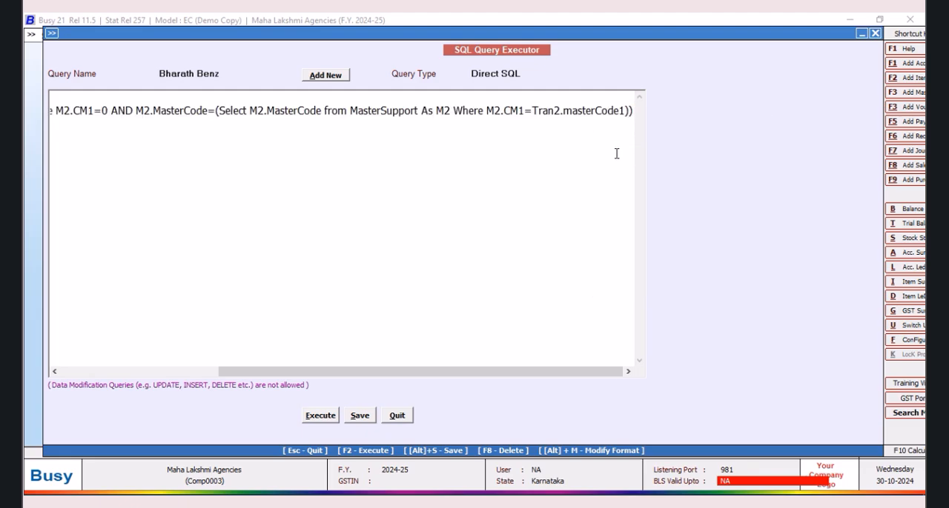
left_click_drag(278, 372, 321, 373)
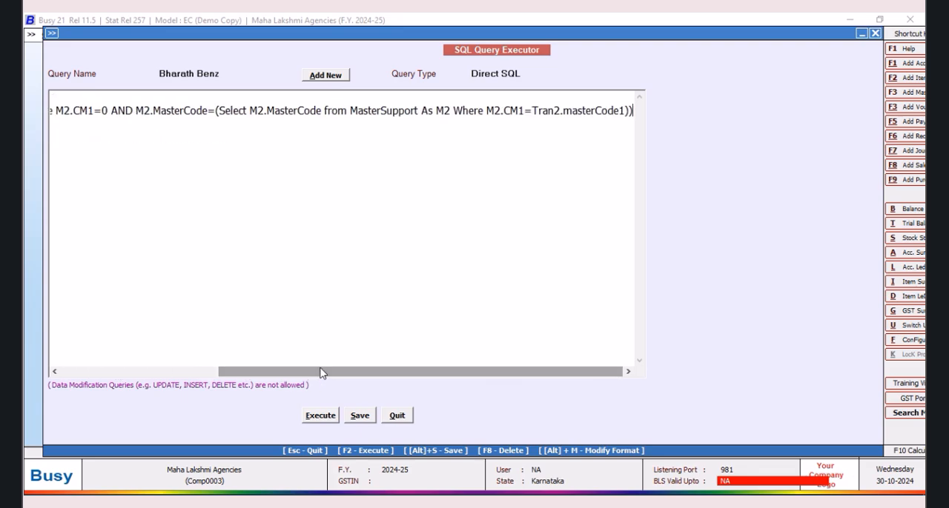
type(",")
key("Return")
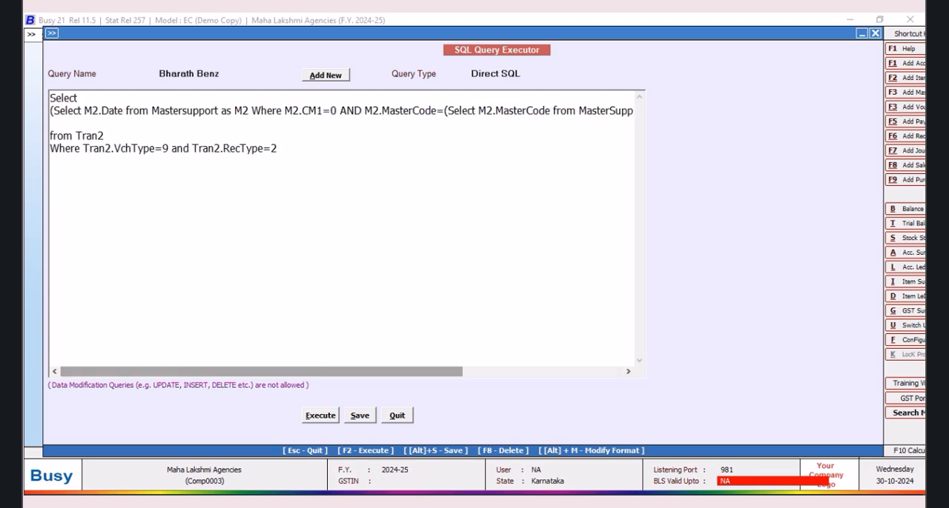
key("ctrl+v")
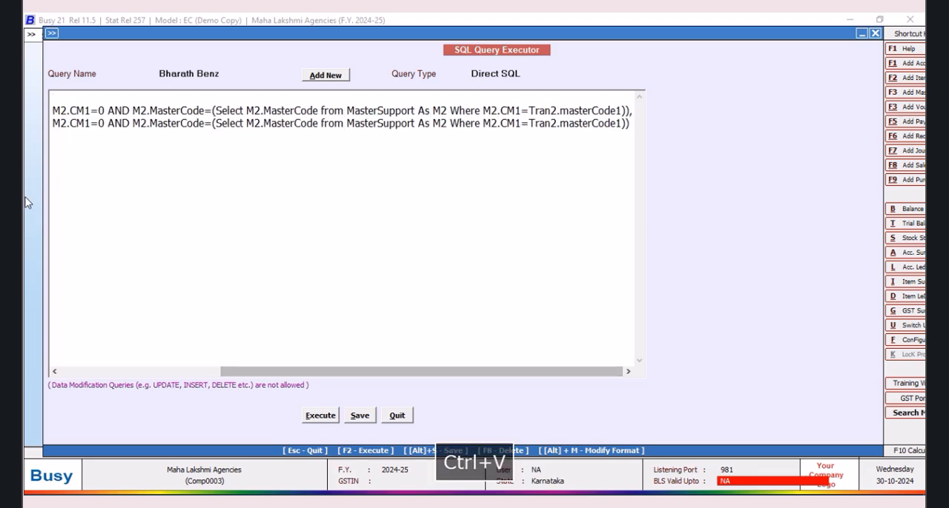
Step: Change the second subquery's field to M2.Date3 and execute the query to check its result
left_click_drag(240, 378, 80, 378)
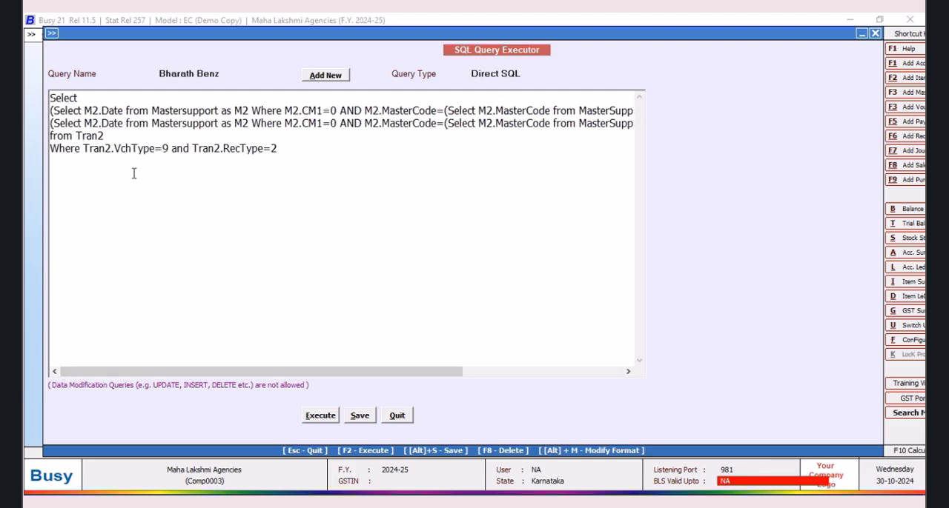
type("3")
left_click(320, 417)
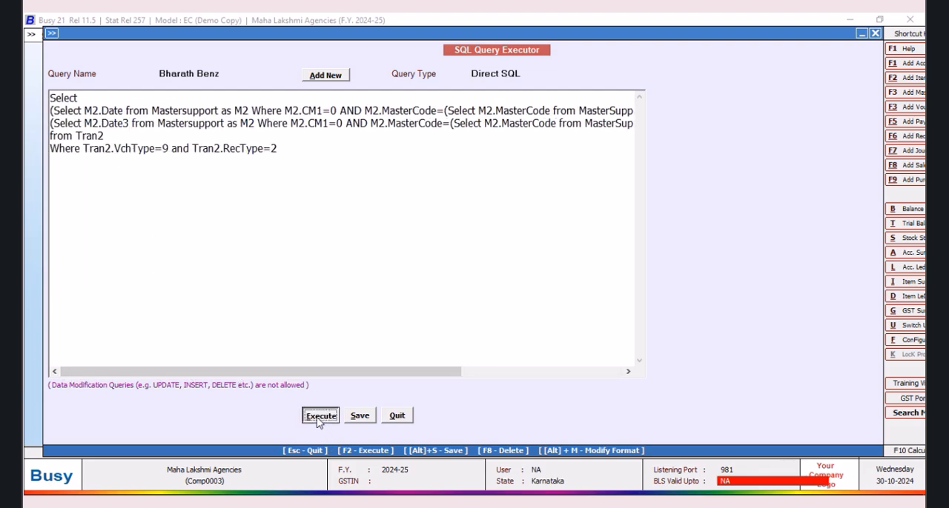
left_click(552, 286)
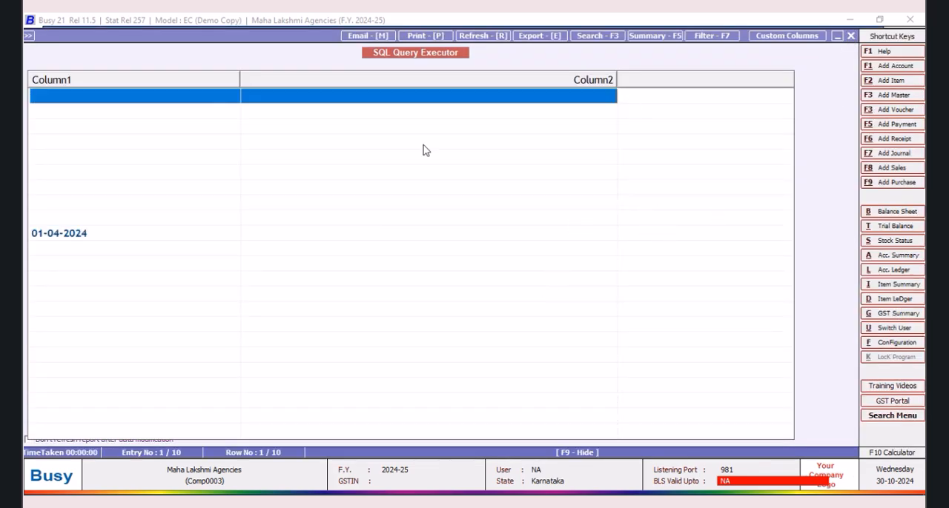
key("Escape")
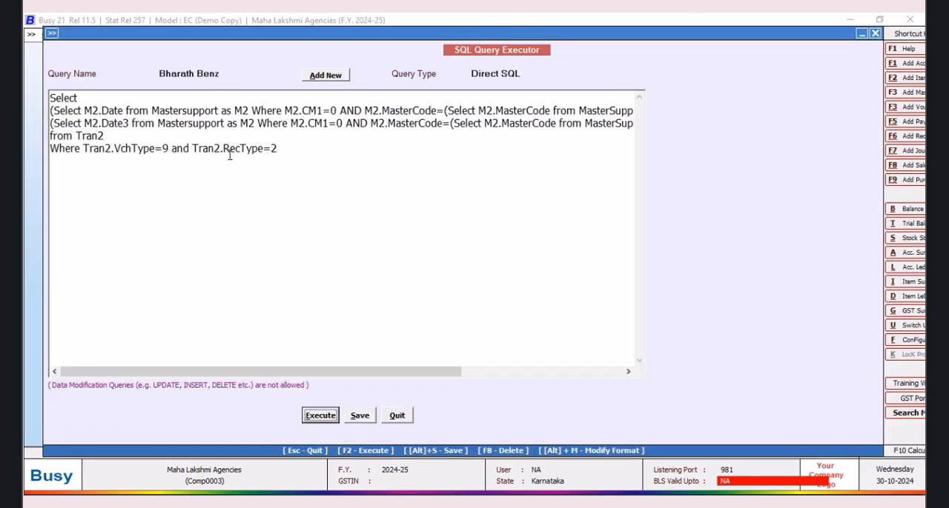
Step: Change the second subquery's field to M2.Date1, then execute the query and inspect the row with dates
left_click(128, 123)
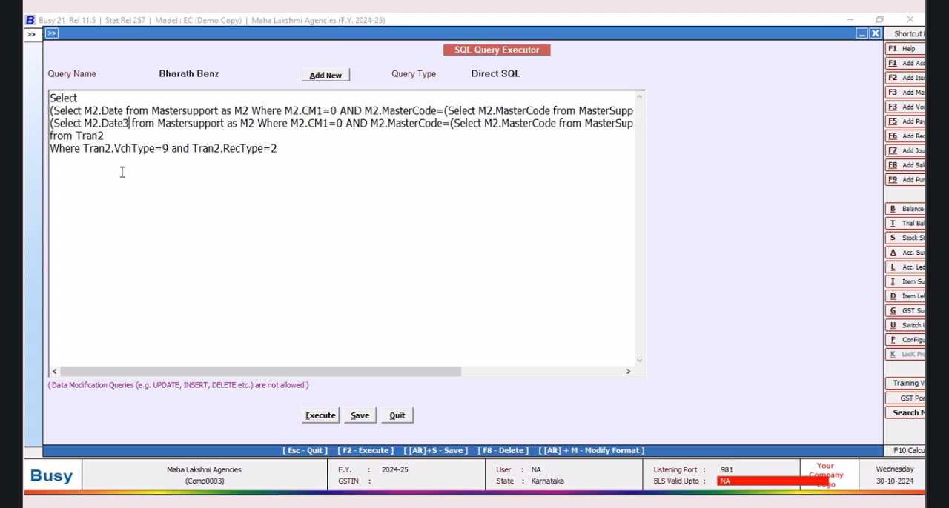
left_click(363, 417)
left_click(555, 285)
left_click(129, 123)
key("BackSpace")
type("1")
left_click(319, 416)
left_click(554, 286)
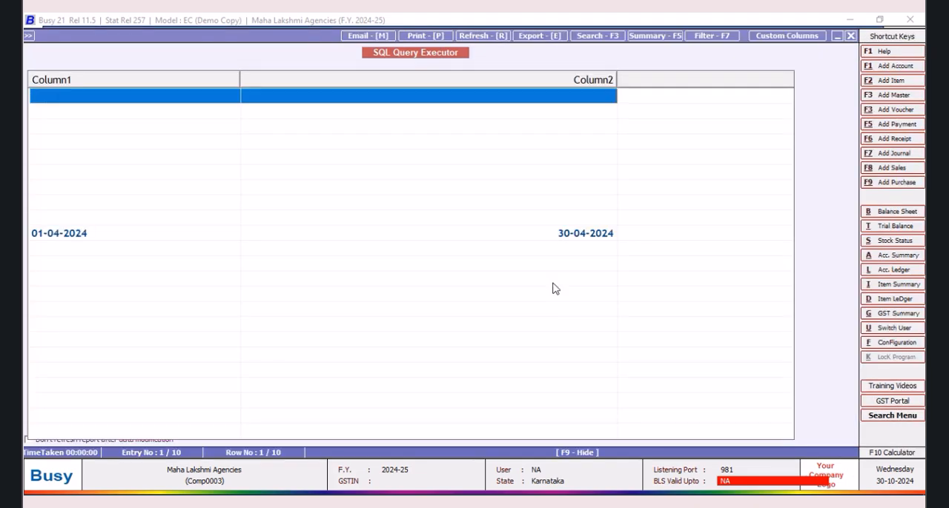
left_click(64, 234)
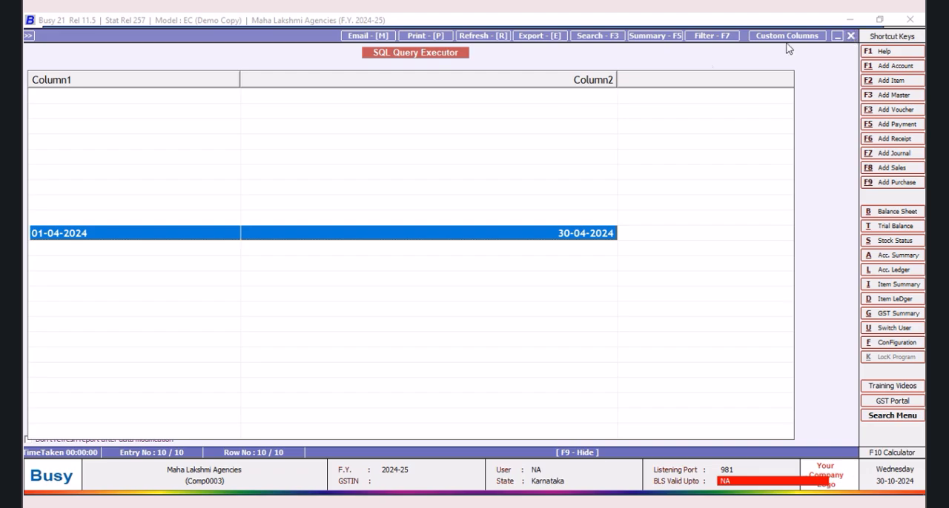
left_click(851, 36)
Step: Save the Bharath Benz query and quit the SQL Query Executor
left_click(362, 417)
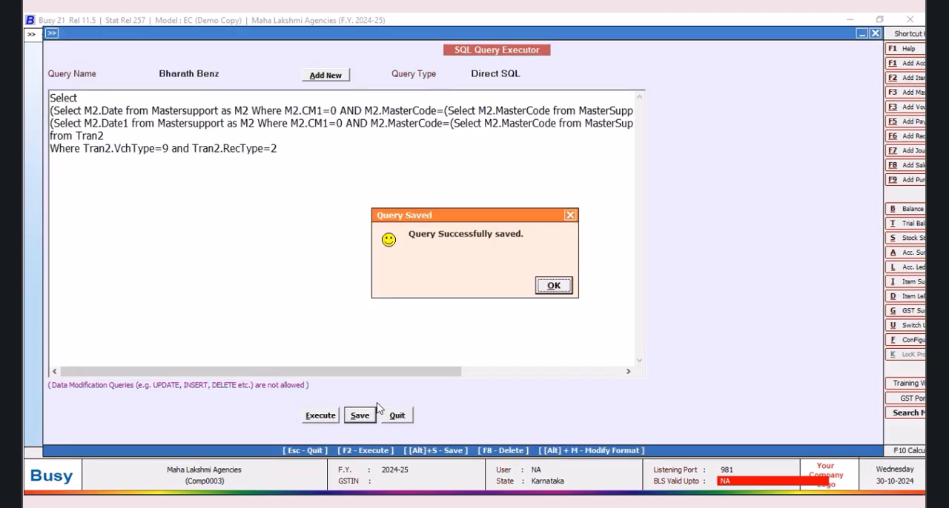
left_click(559, 283)
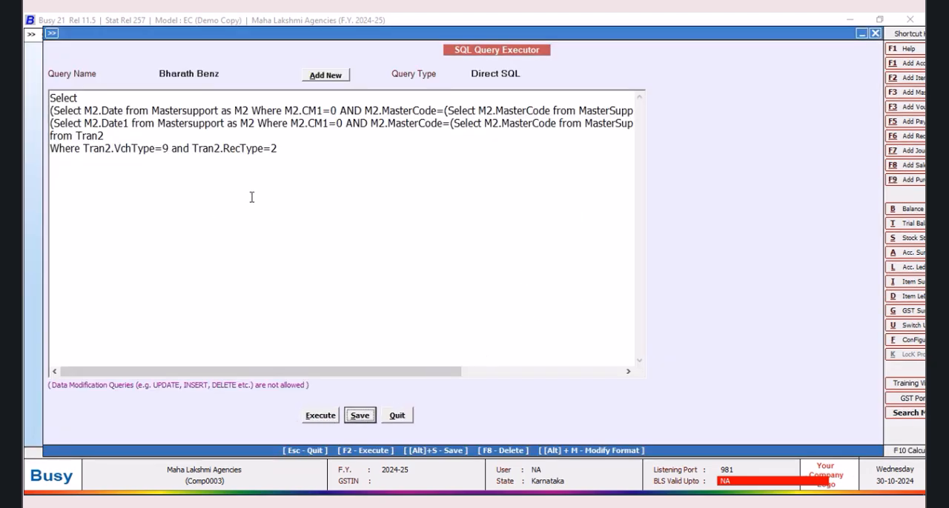
left_click(396, 416)
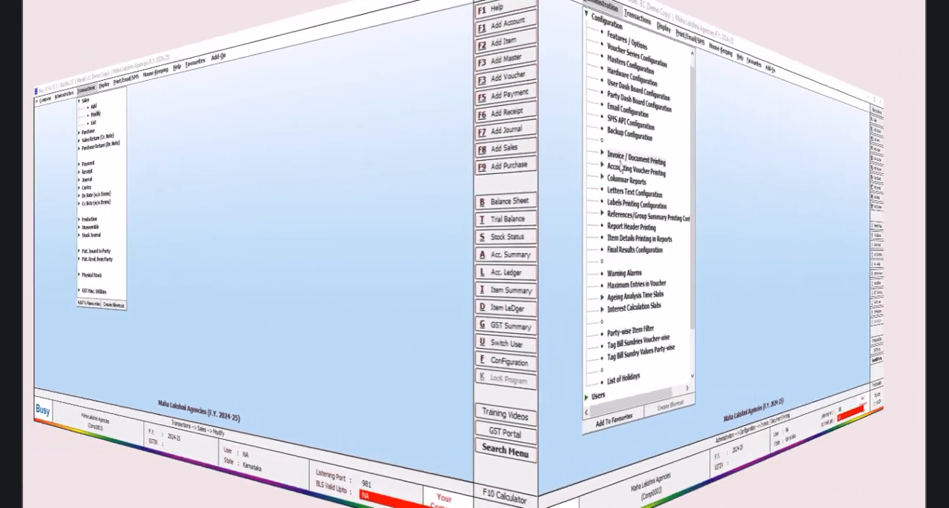
Step: Add a Sales Invoice document format named Scheme Design in the advanced document configuration
key("Return")
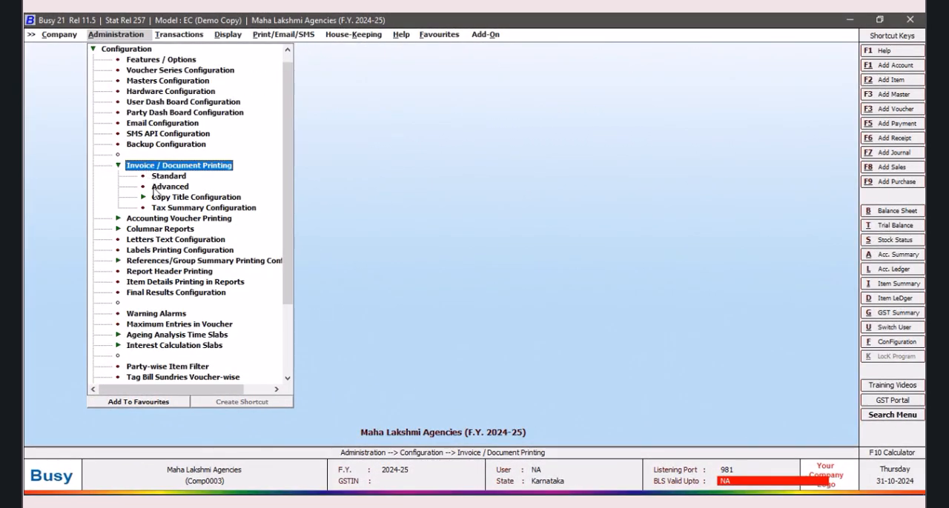
double_click(159, 188)
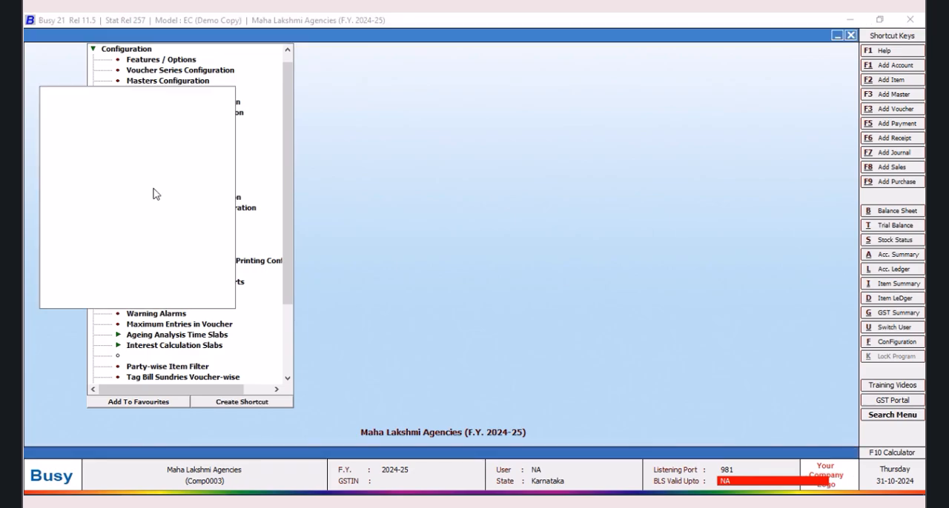
left_click(304, 143)
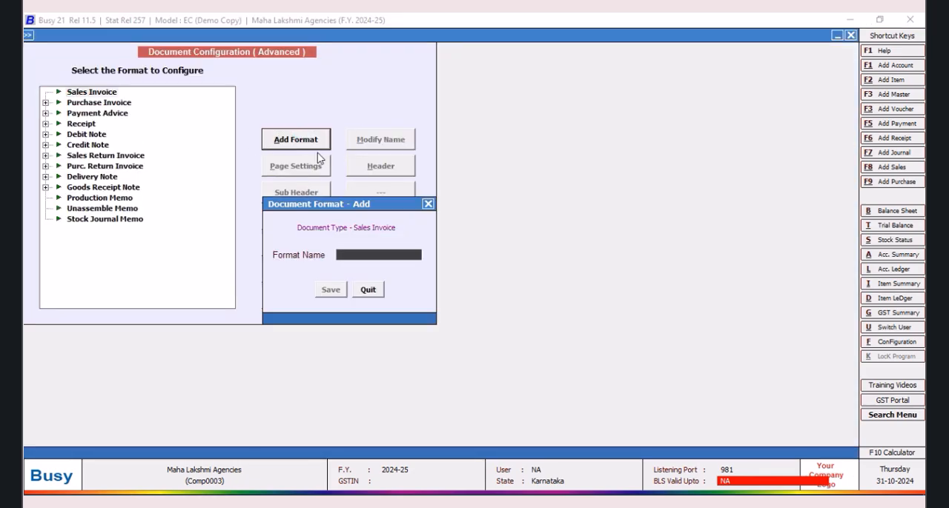
type("Scheme Desig")
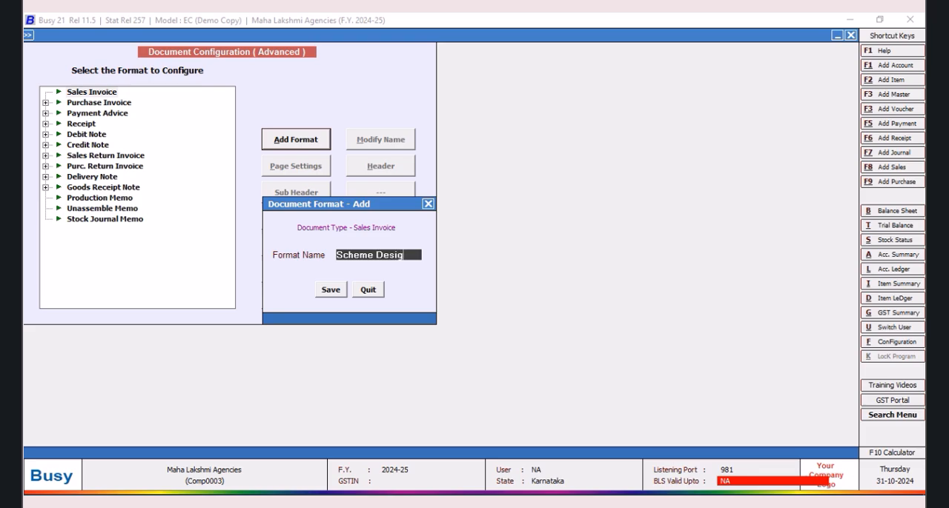
left_click(330, 290)
Step: In the Scheme Design page settings, enable landscape printing, set the body lines to 27 and save
left_click(46, 92)
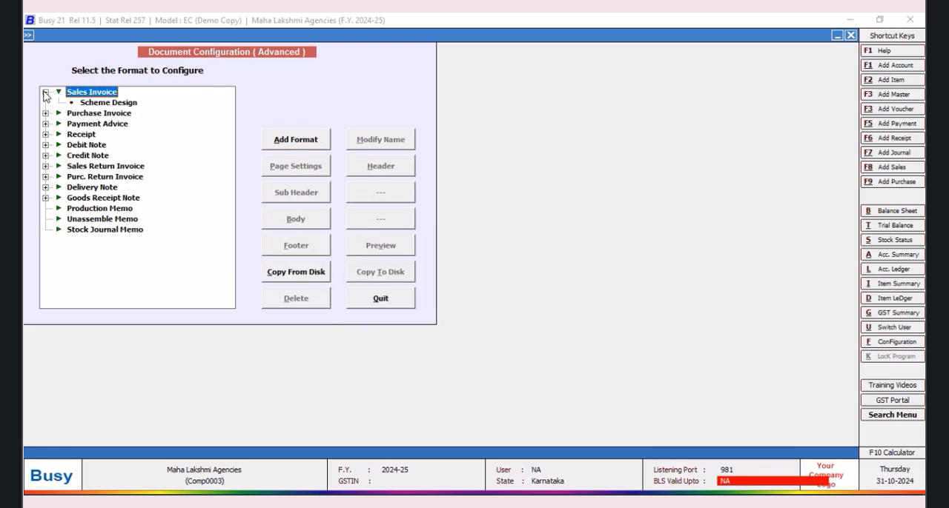
left_click(108, 104)
left_click(315, 172)
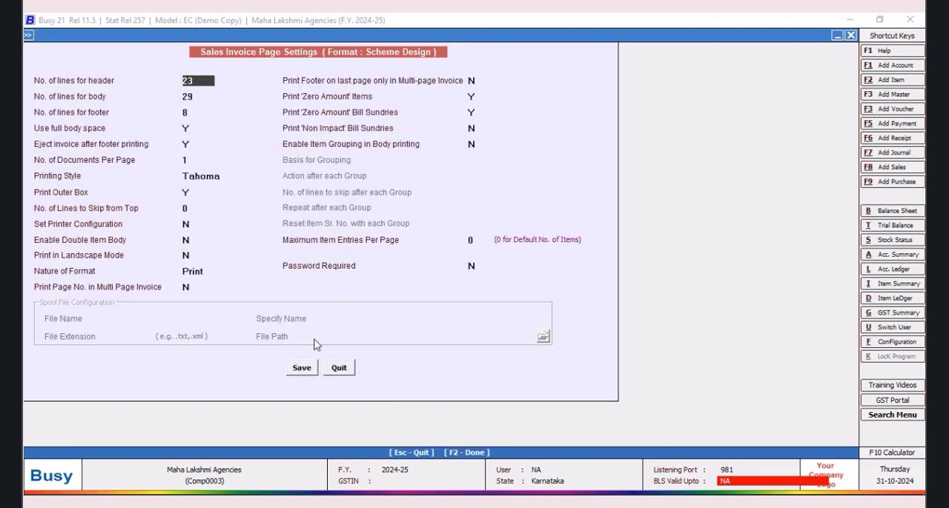
left_click(189, 257)
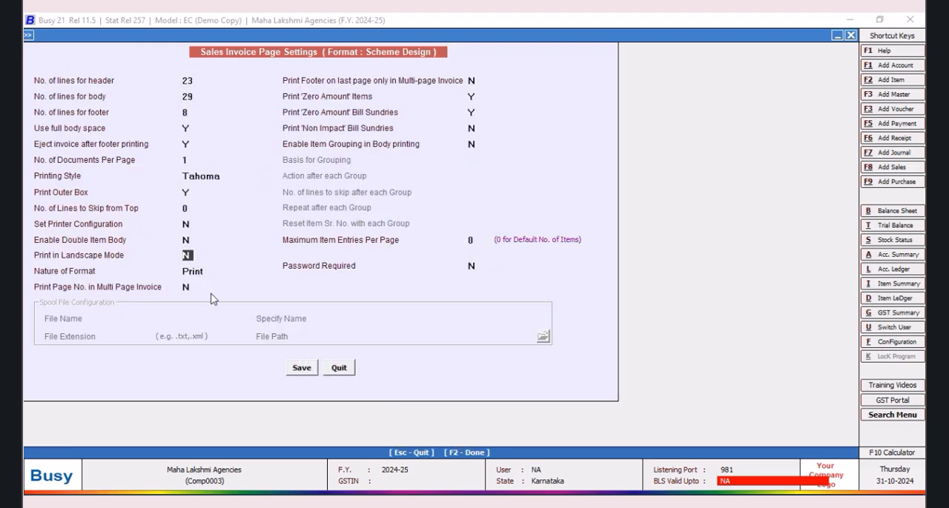
type("Y")
left_click(194, 98)
type("27")
left_click(300, 371)
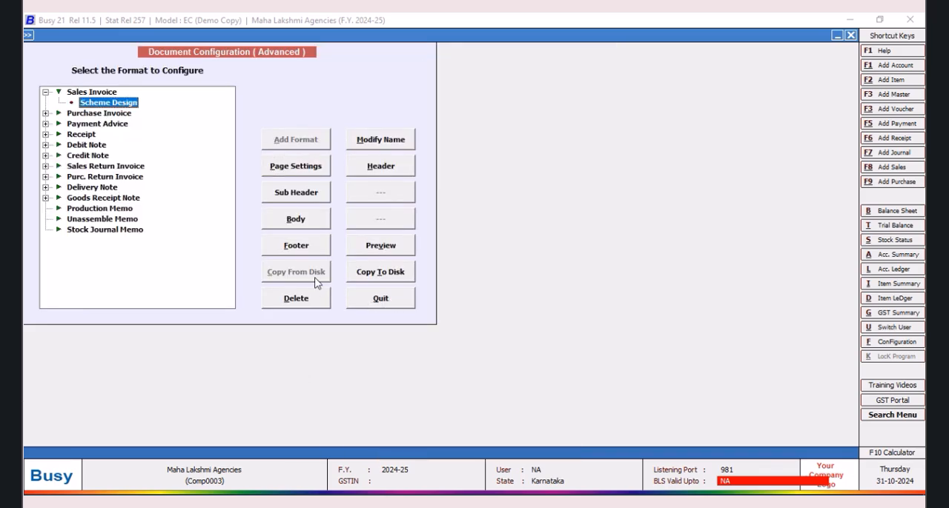
Step: Insert the COMPANY_NAME field into the Scheme Design sales invoice header
left_click(380, 166)
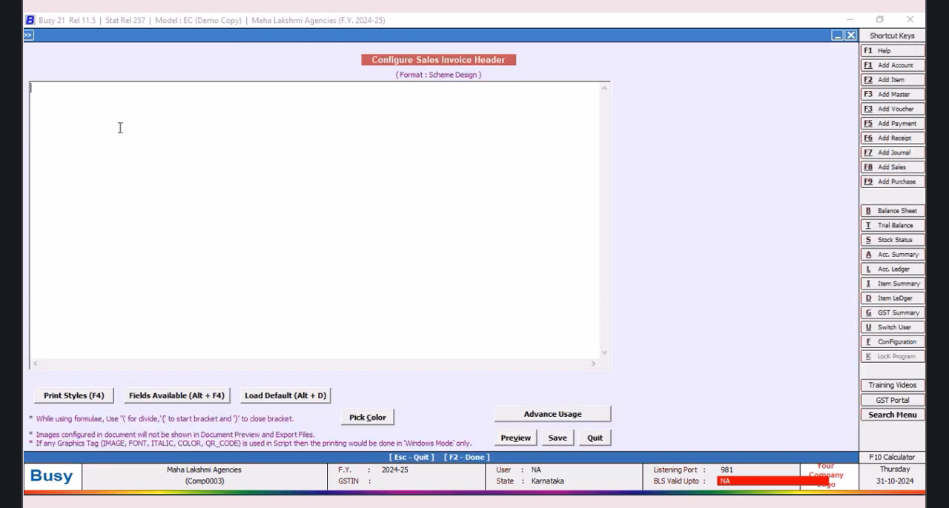
key("alt+F4")
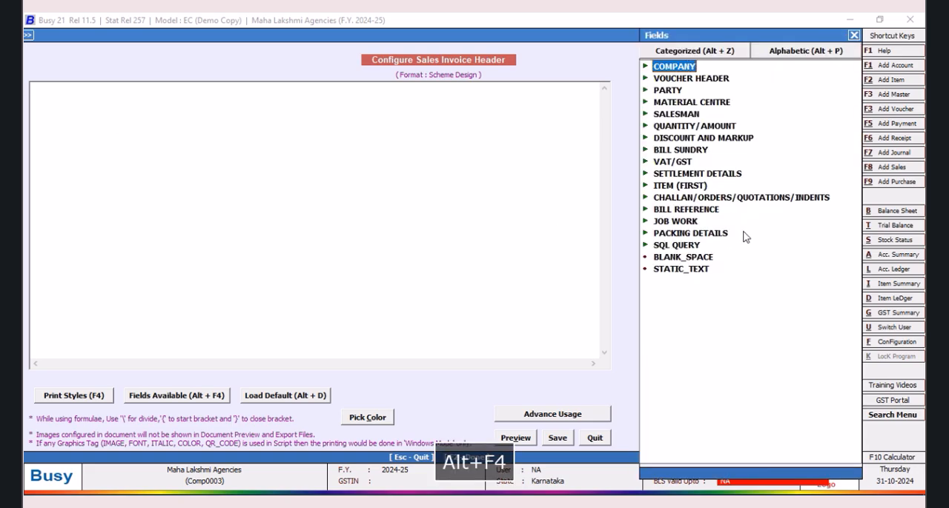
double_click(655, 69)
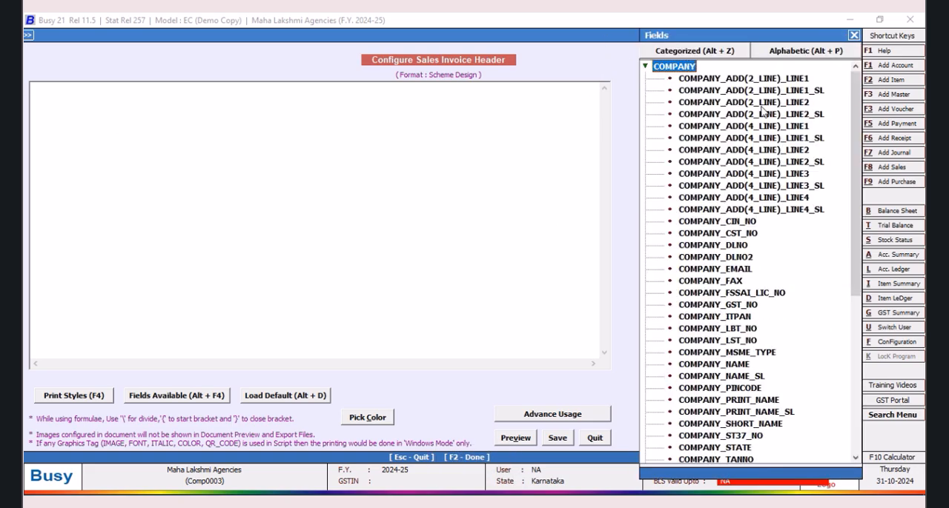
double_click(741, 367)
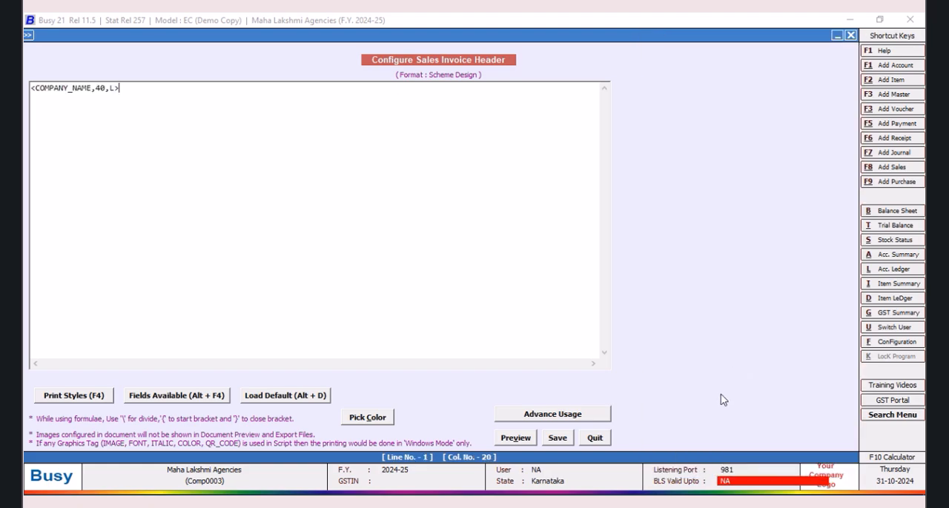
Step: Insert the DATA_FONT_ON (Courier New, 10) and DATA_FONT_OFF tags before the COMPANY_NAME field
left_click(32, 89)
key("F4")
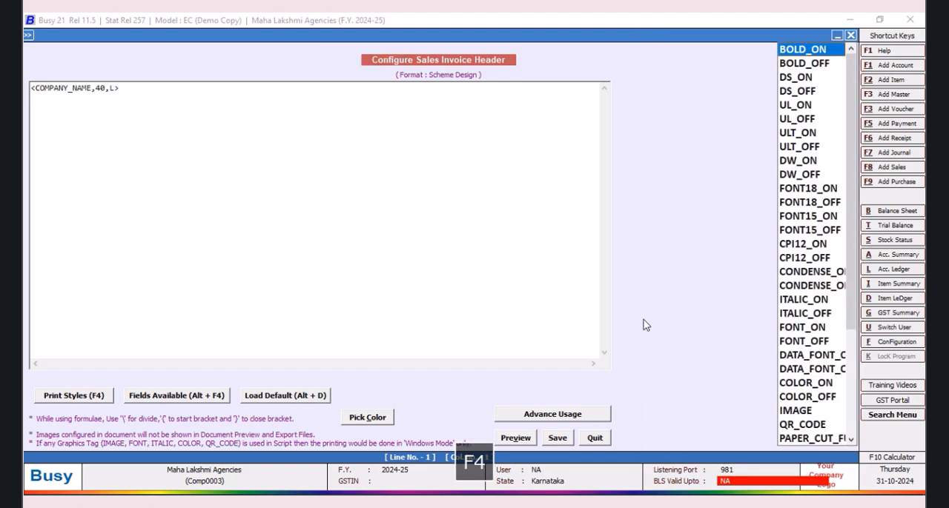
left_click(790, 358)
double_click(790, 358)
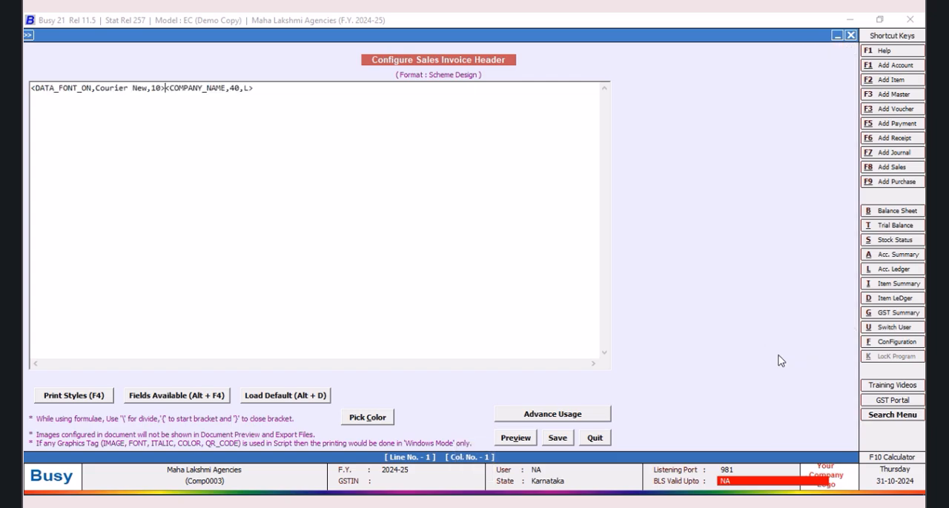
key("F4")
left_click(808, 370)
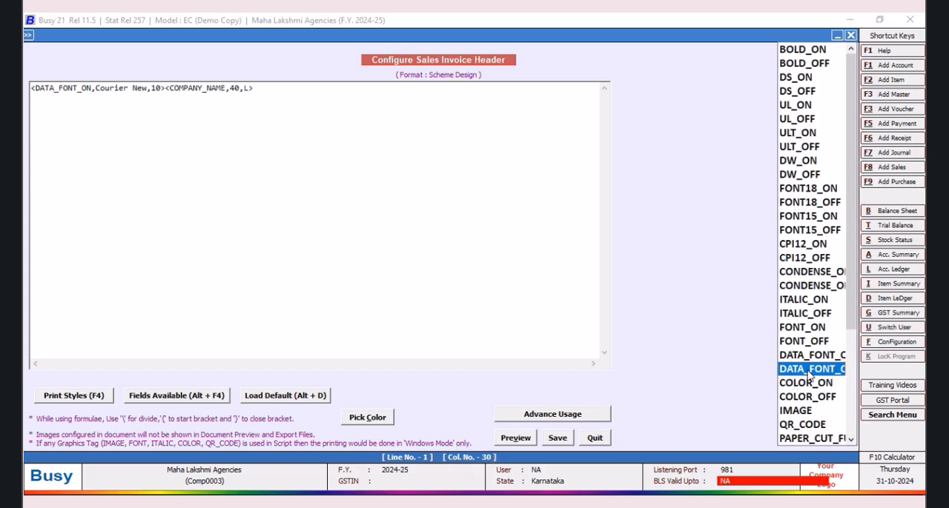
double_click(810, 374)
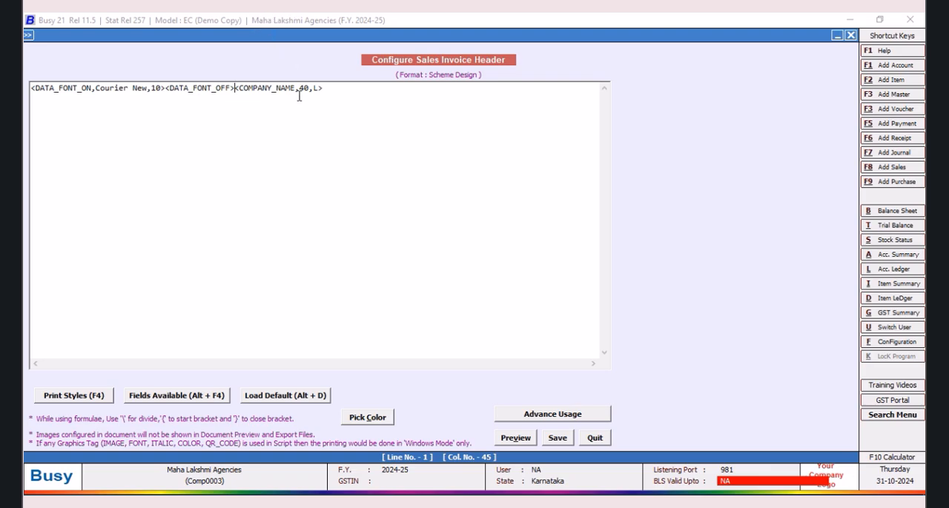
Step: Move the COMPANY_NAME field in between the DATA_FONT_ON and DATA_FONT_OFF tags
left_click_drag(325, 88, 232, 87)
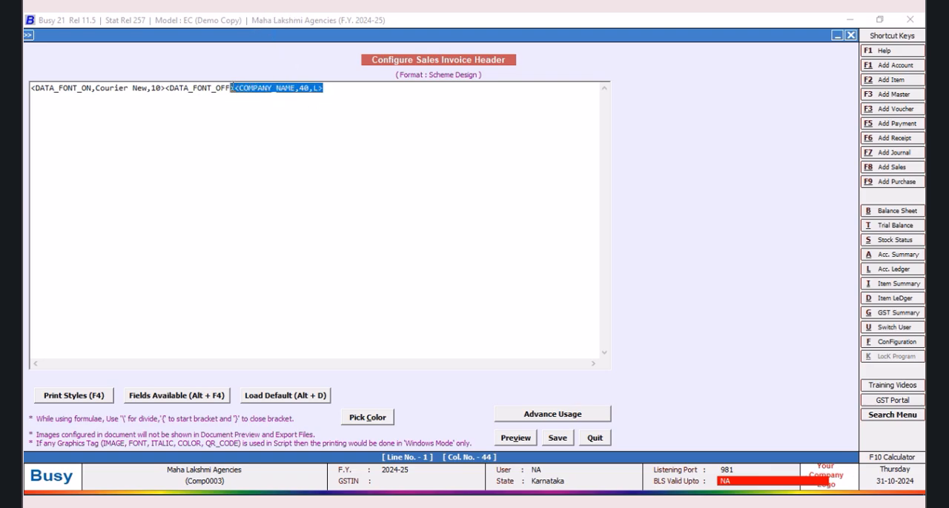
right_click(251, 93)
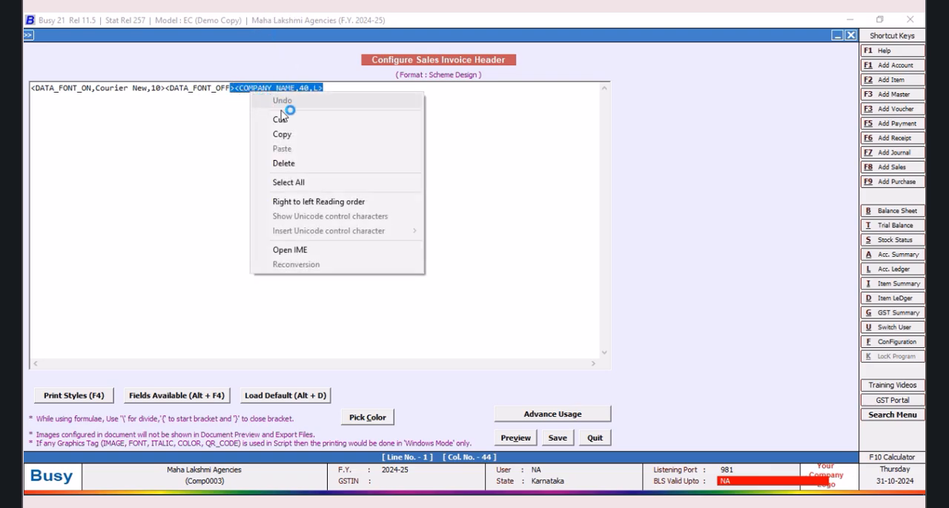
left_click(235, 87)
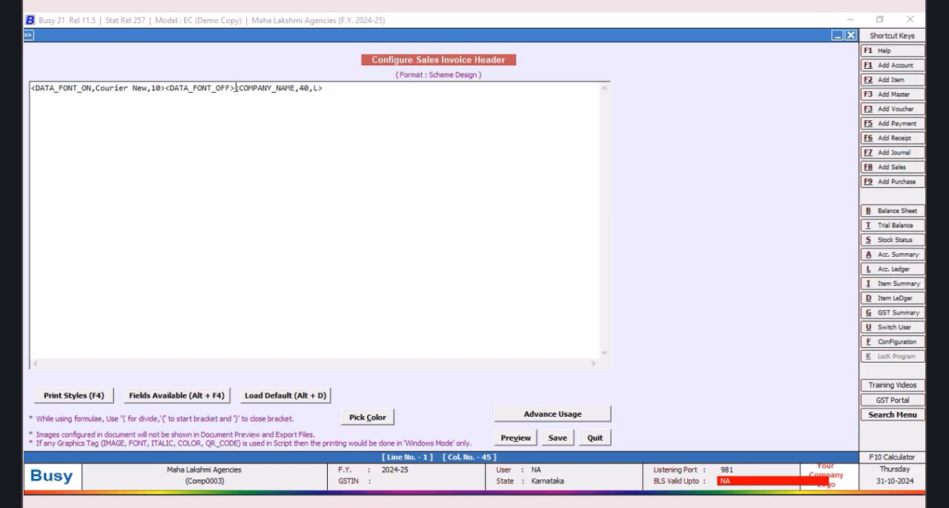
left_click_drag(235, 87, 324, 89)
right_click(308, 95)
left_click(334, 122)
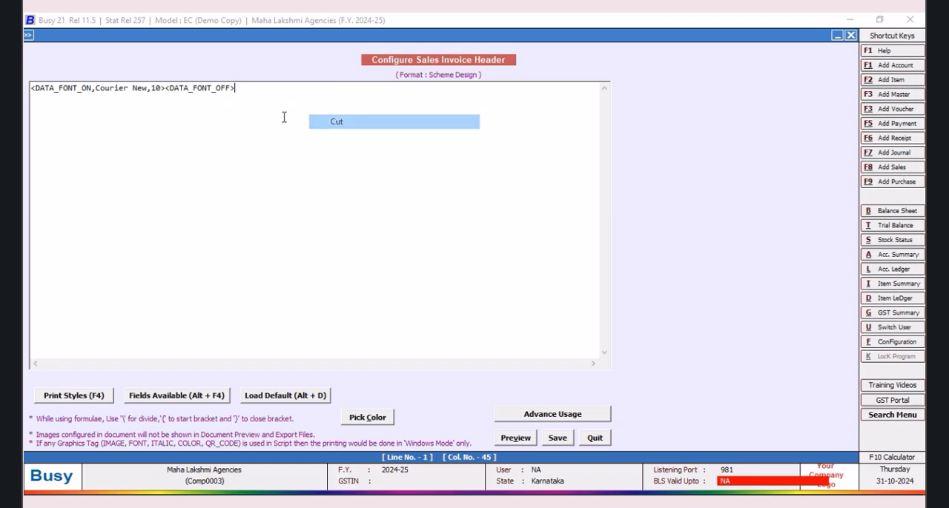
right_click(164, 88)
left_click(190, 144)
Step: Set the font size in the DATA_FONT_ON tag to 20
left_click(152, 88)
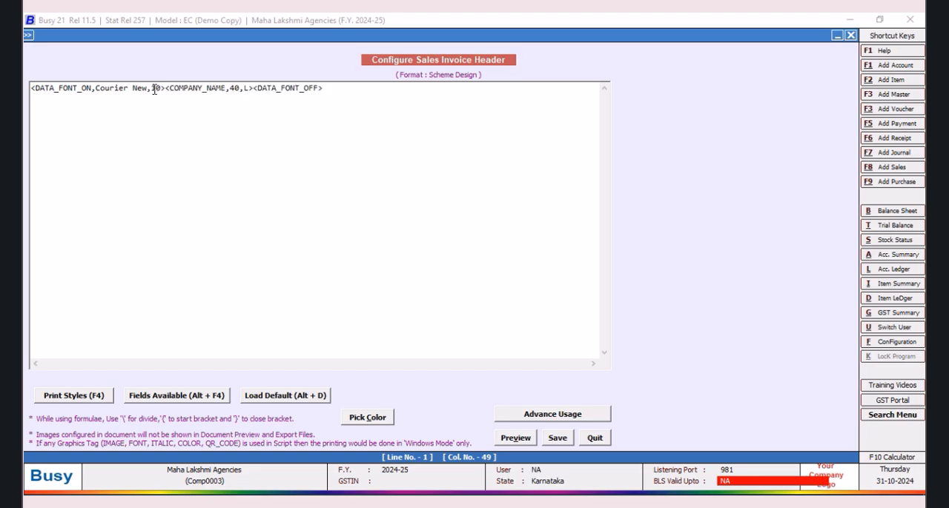
key("BackSpace")
type("2")
Step: Set the COMPANY_NAME field's width to 176 and its alignment to c
left_click(241, 88)
key("BackSpace")
key("BackSpace")
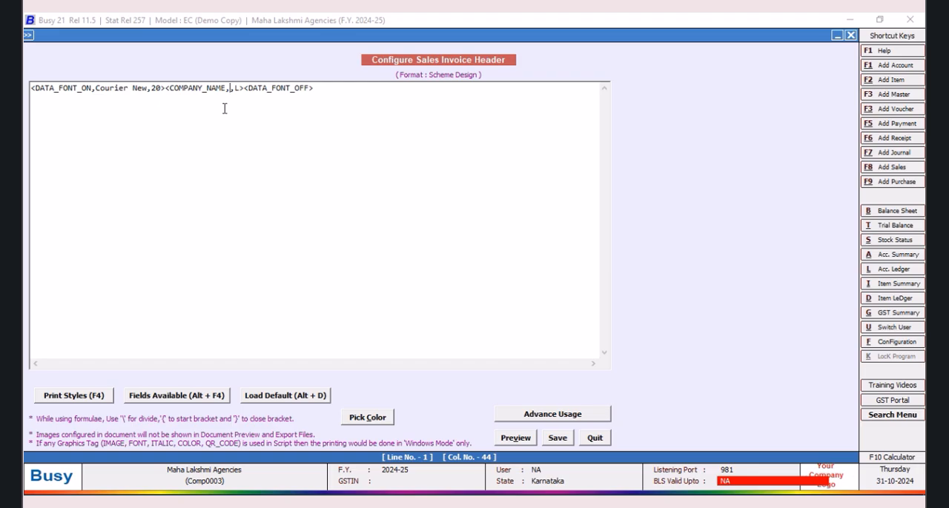
type("176")
left_click_drag(255, 87, 258, 94)
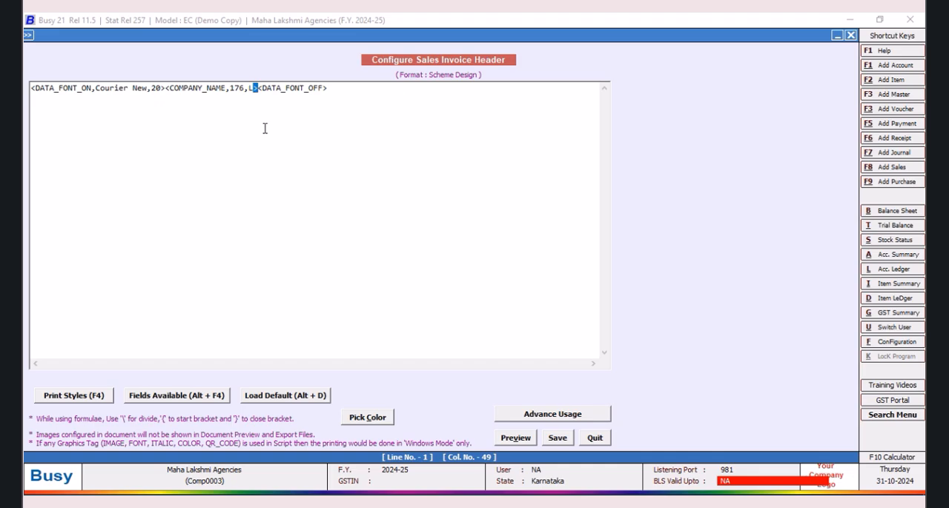
key("BackSpace")
type("c")
Step: Enclose the whole company name line in CPI12_ON and CPI12_OFF print style tags
left_click(31, 89)
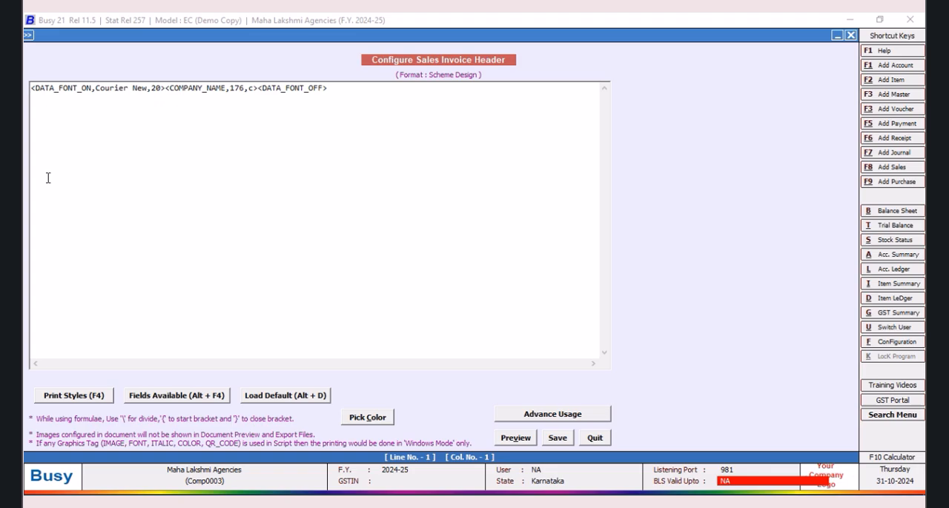
key("F4")
left_click(790, 247)
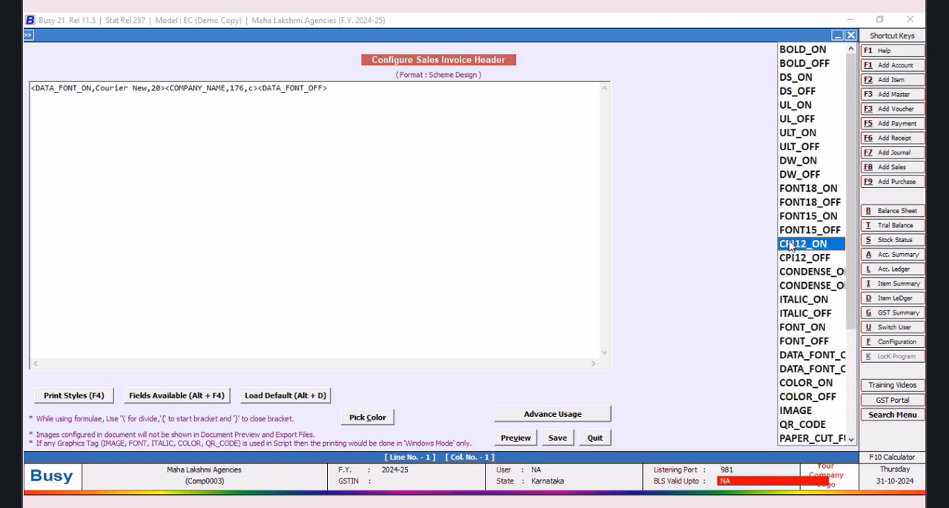
double_click(790, 247)
left_click(395, 89)
key("F4")
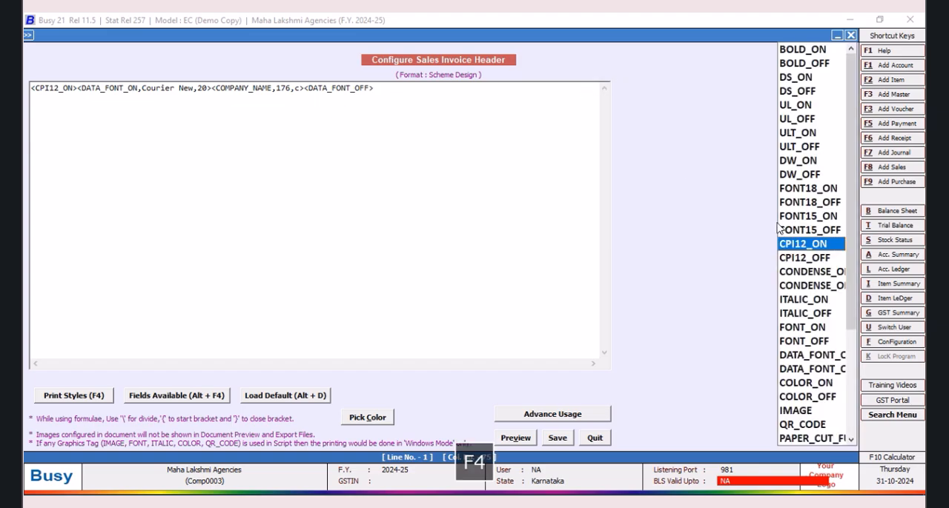
left_click(789, 259)
double_click(789, 263)
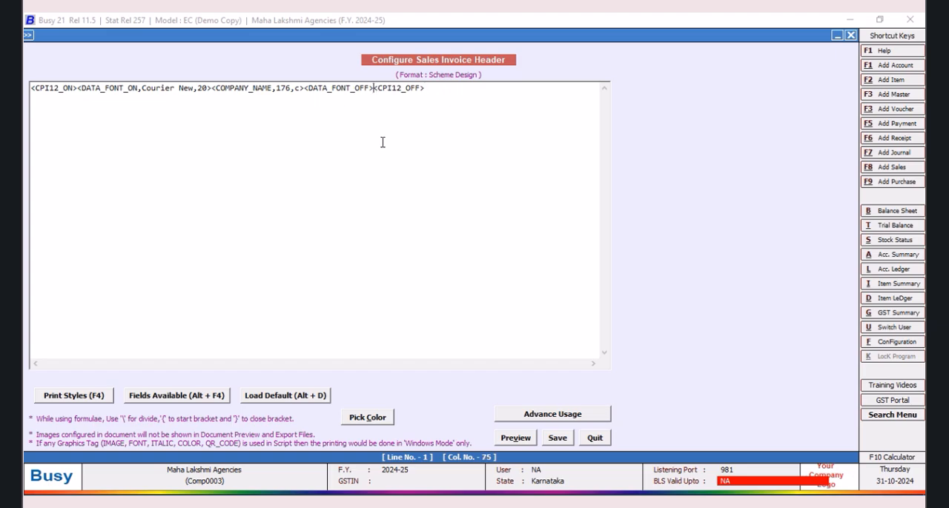
Step: Add BOLD_ON and BOLD_OFF tags just inside the CPI12 tags of the company name line
key("F4")
left_click(816, 64)
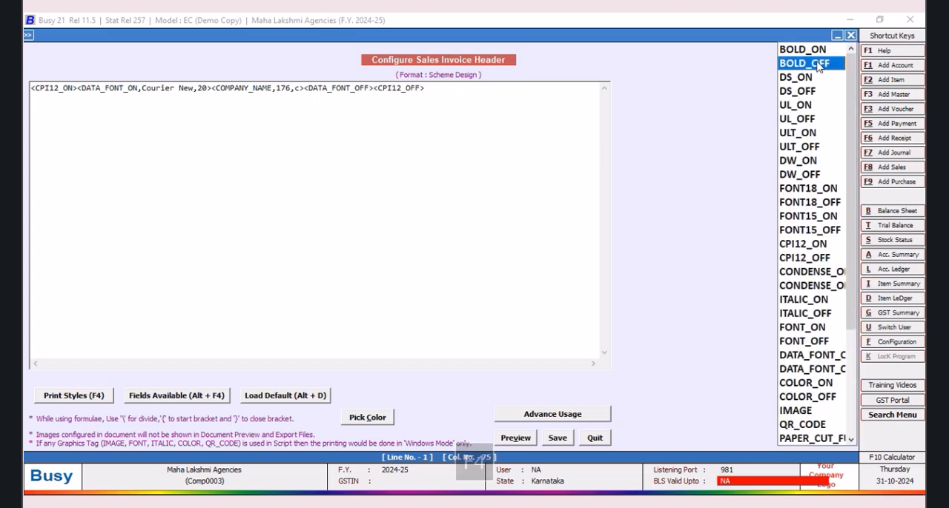
double_click(816, 65)
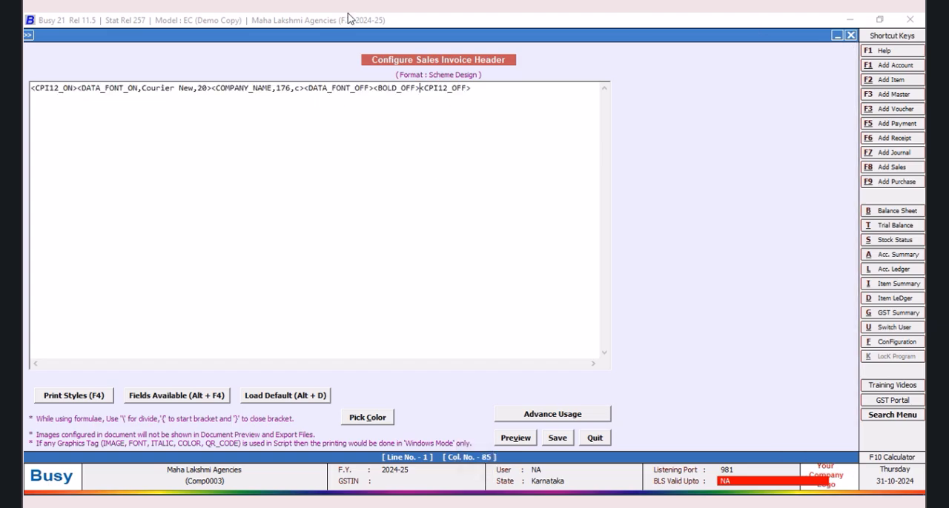
left_click(77, 88)
key("F4")
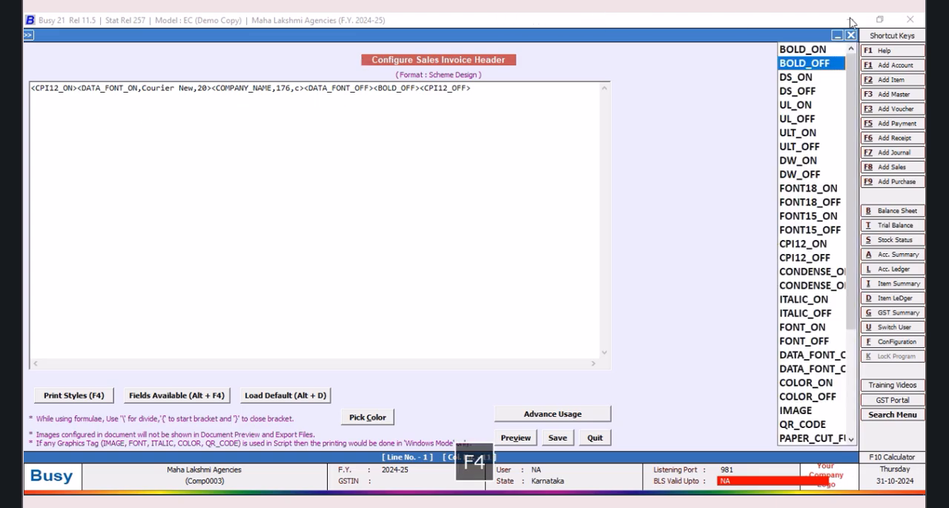
double_click(807, 52)
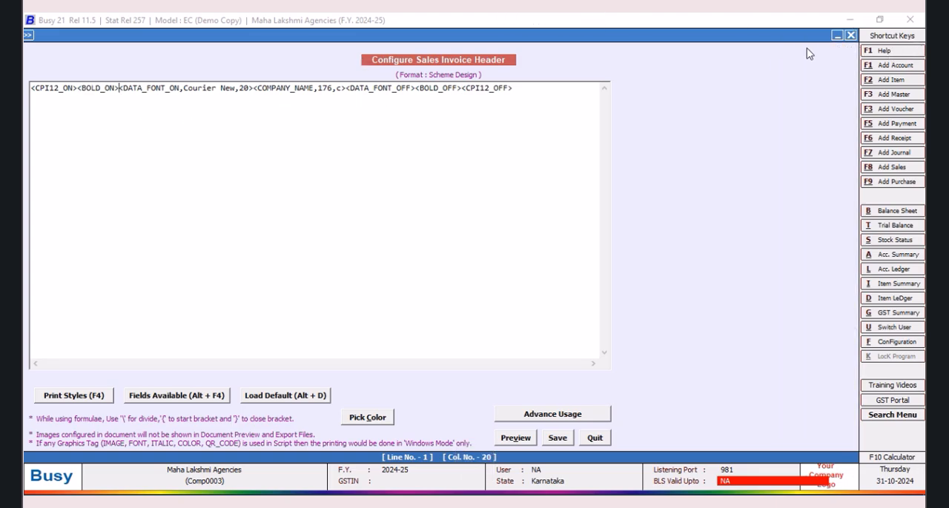
Step: Replace the font name in the DATA_FONT_ON tag with Script MT Bold
left_click(233, 89)
key("BackSpace")
key("BackSpace")
key("BackSpace")
key("BackSpace")
key("BackSpace")
key("BackSpace")
key("BackSpace")
key("BackSpace")
key("BackSpace")
key("BackSpace")
key("BackSpace")
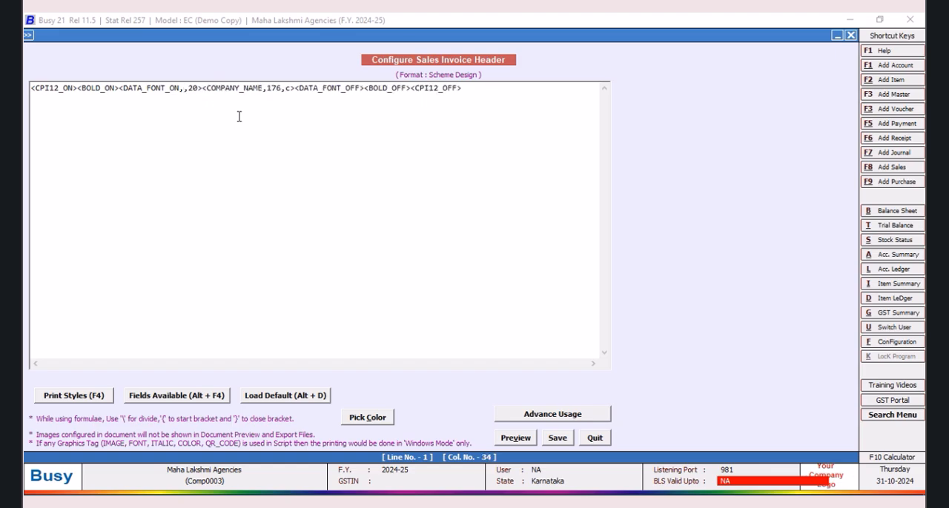
type("Scruot")
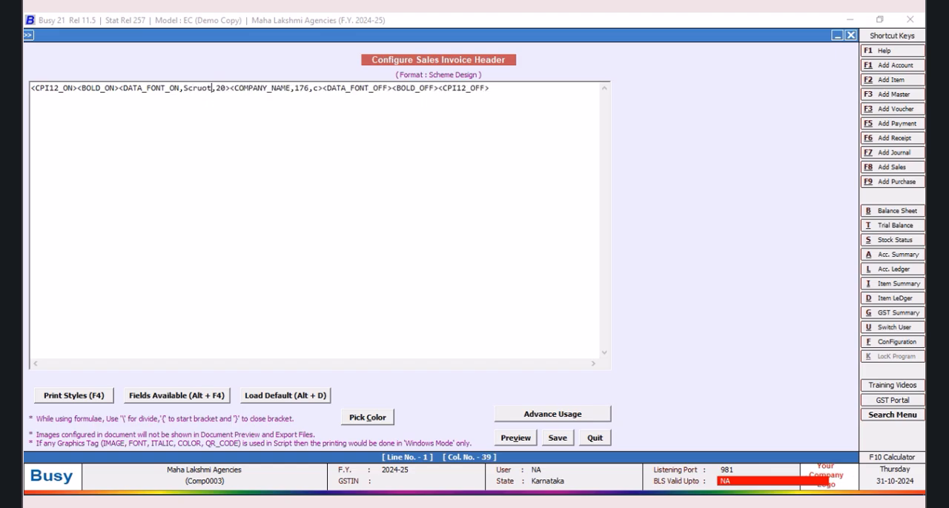
key("BackSpace")
key("BackSpace")
key("BackSpace")
key("BackSpace")
type("ript MT BNol")
key("BackSpace")
key("BackSpace")
key("BackSpace")
key("BackSpace")
type("B")
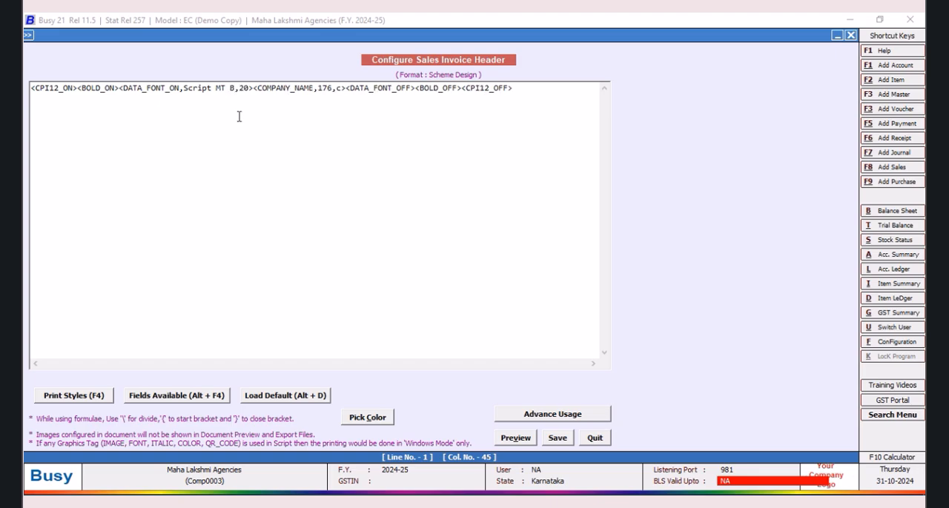
type("old")
Step: Start a second header line containing the CPI12_ON and CPI12_OFF tags
left_click(532, 90)
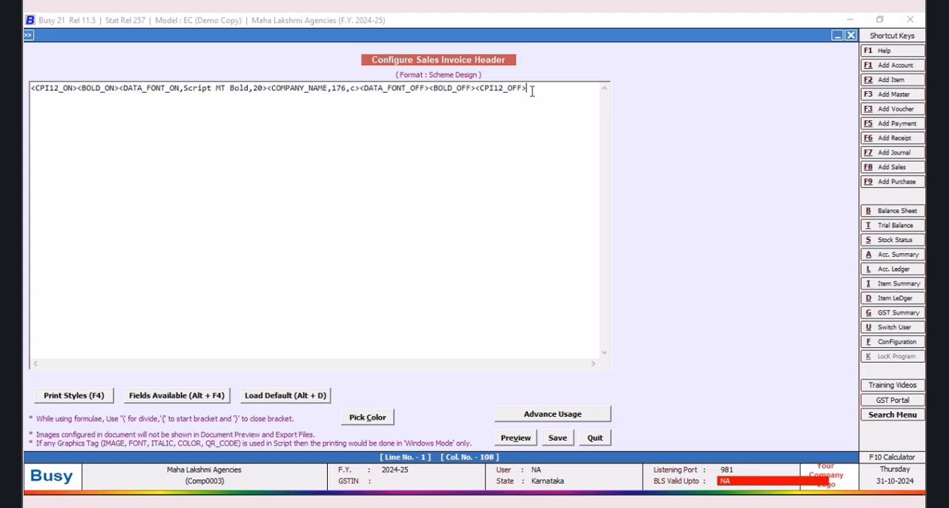
key("Return")
key("F4")
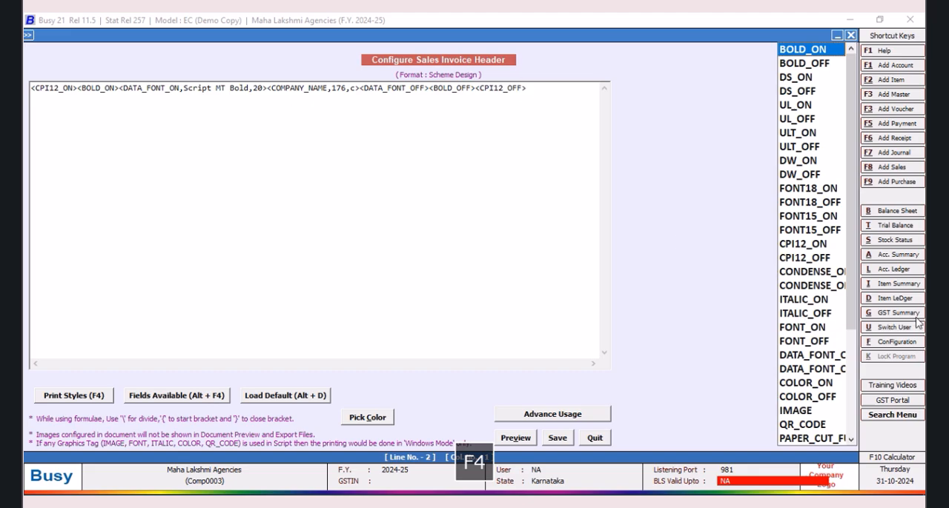
left_click(790, 247)
double_click(790, 248)
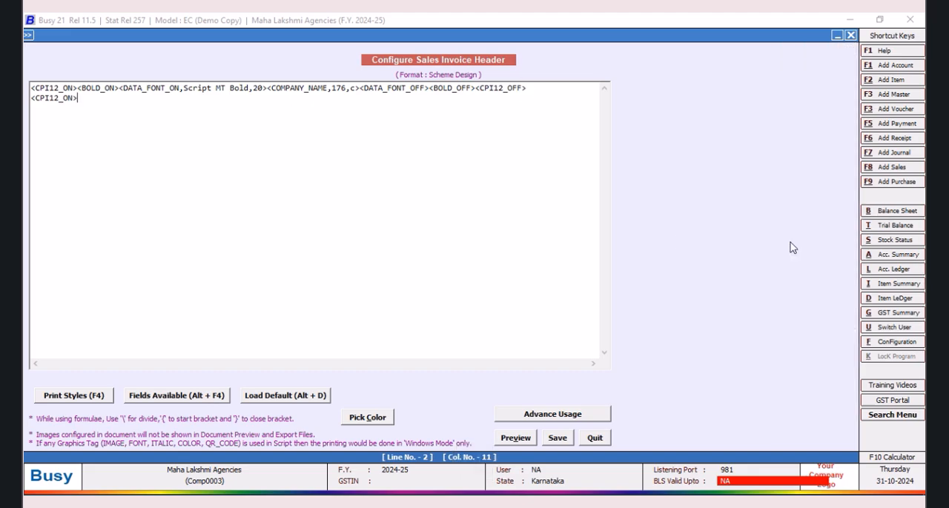
key("F4")
left_click(793, 264)
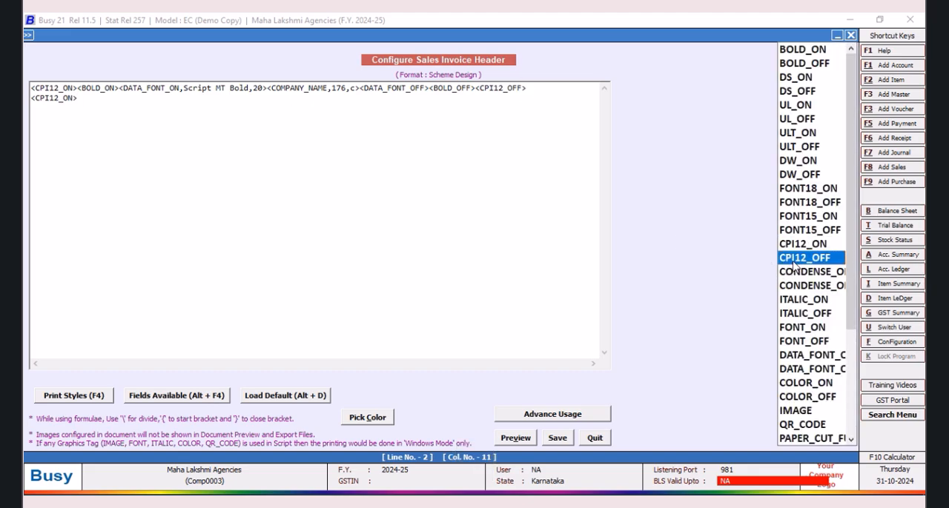
double_click(793, 263)
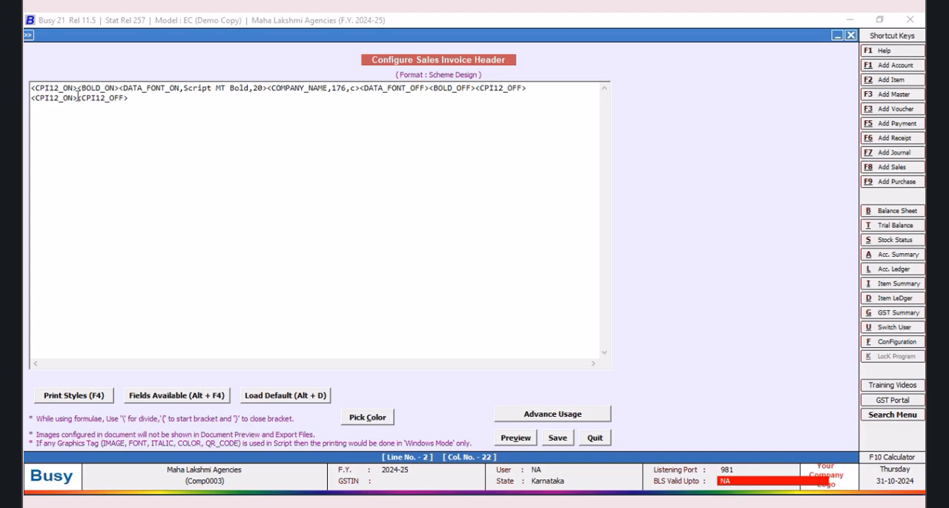
Step: Insert the COMPANY_ADD(2_LINE)_LINE1 field between the second line's CPI12 tags with a width of 176
key("alt+F4")
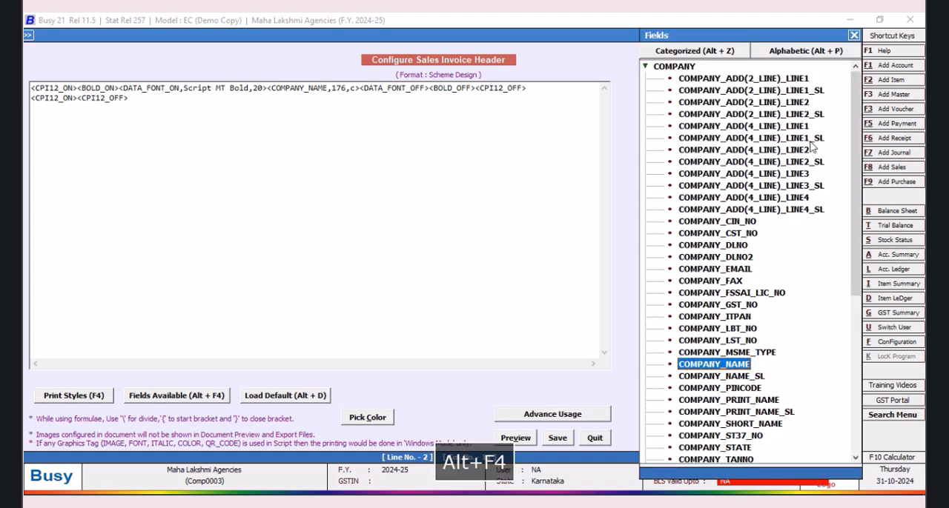
double_click(799, 79)
left_click(213, 97)
key("BackSpace")
key("BackSpace")
type("176")
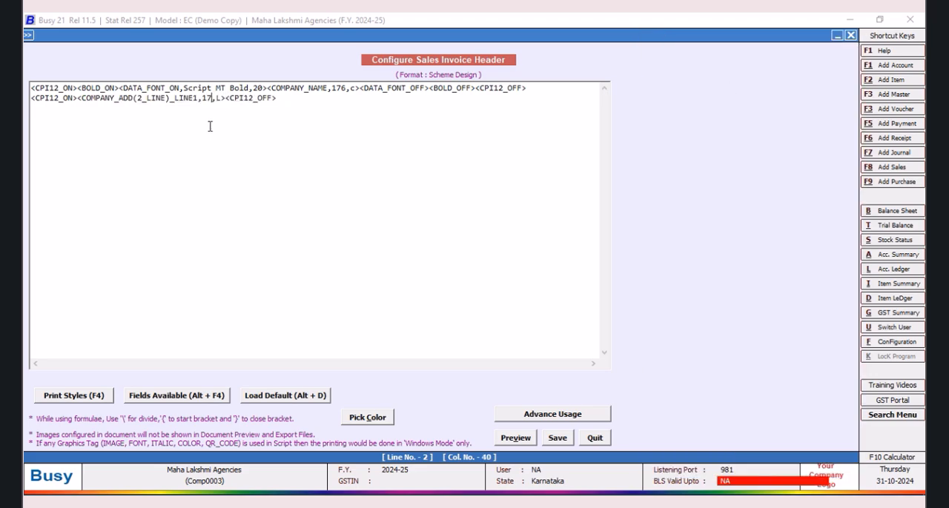
Step: Duplicate the address line onto the third line and change its field to COMPANY_ADD(2_LINE)_LINE2
left_click_drag(296, 106, 29, 103)
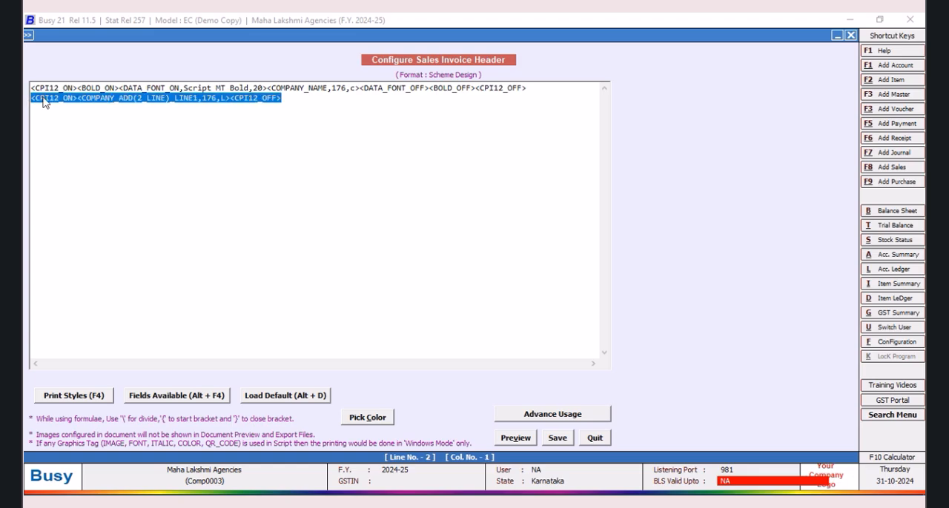
right_click(43, 96)
left_click(56, 138)
left_click(291, 103)
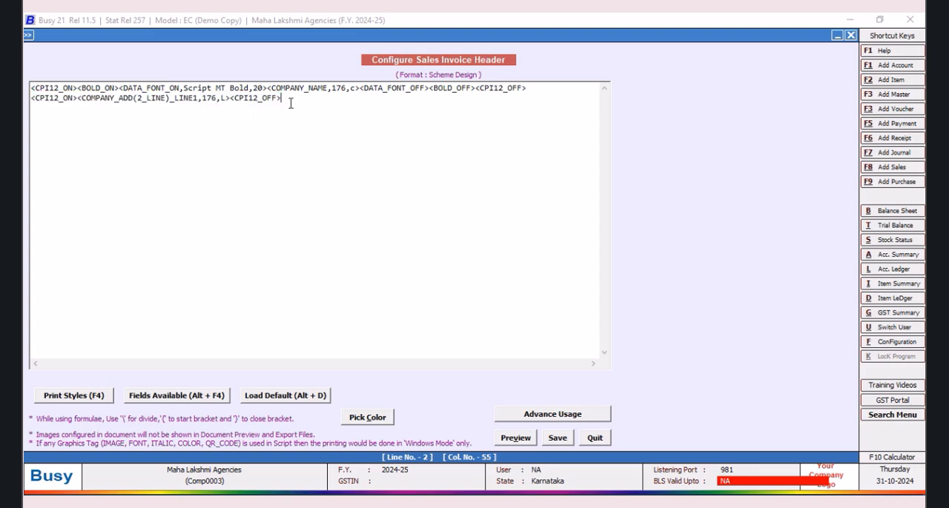
key("ctrl+v")
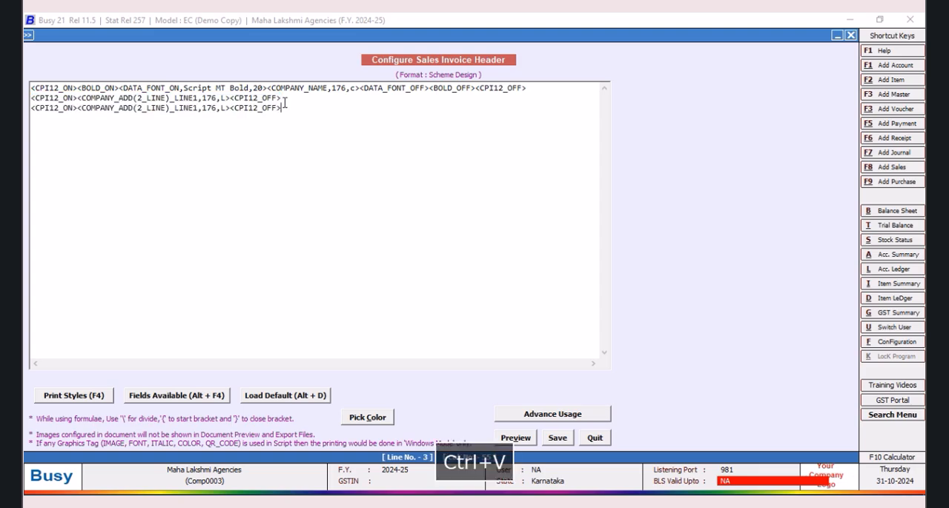
left_click(199, 108)
key("BackSpace")
type("2")
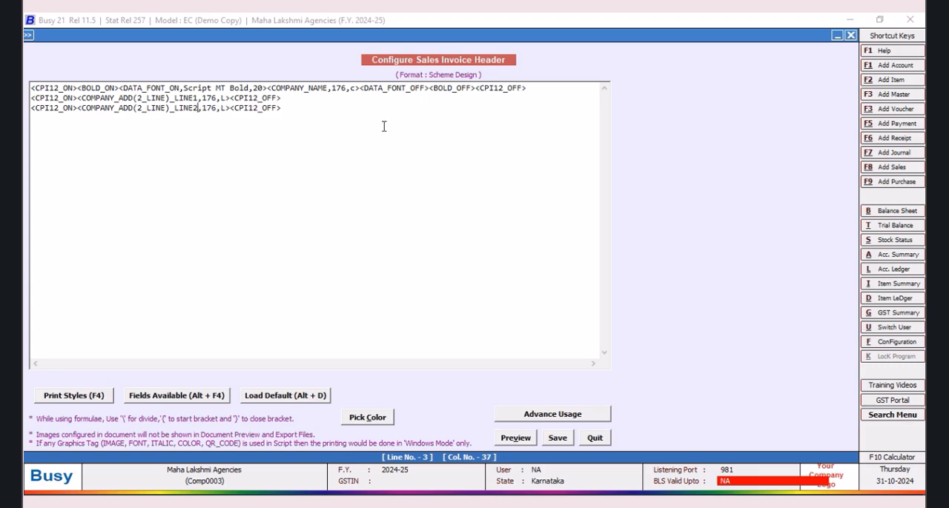
Step: Append a NEW_LINE tag to the end of the company name line
left_click(552, 88)
key("F4")
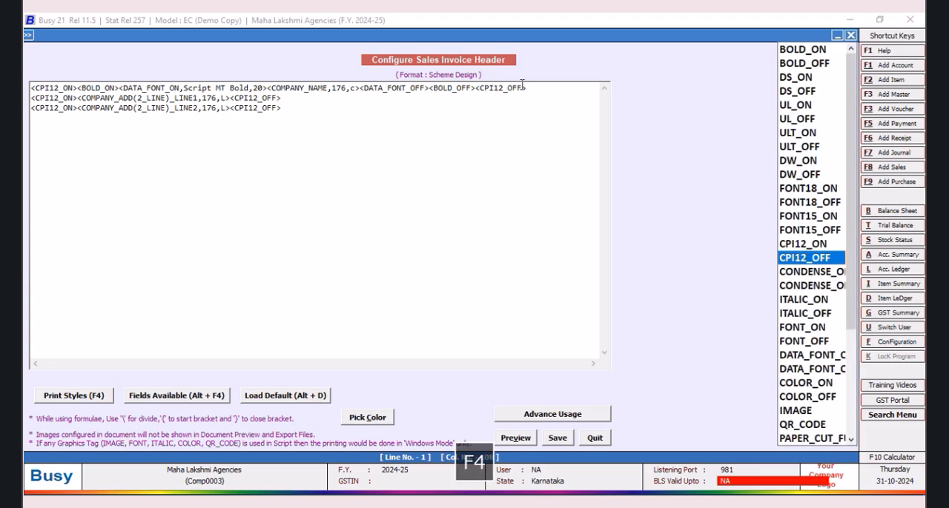
key("n")
key("Return")
Step: Leave blank lines below the address down to line 20 and add the CPI12_ON and CPI12_OFF tags there
left_click(296, 107)
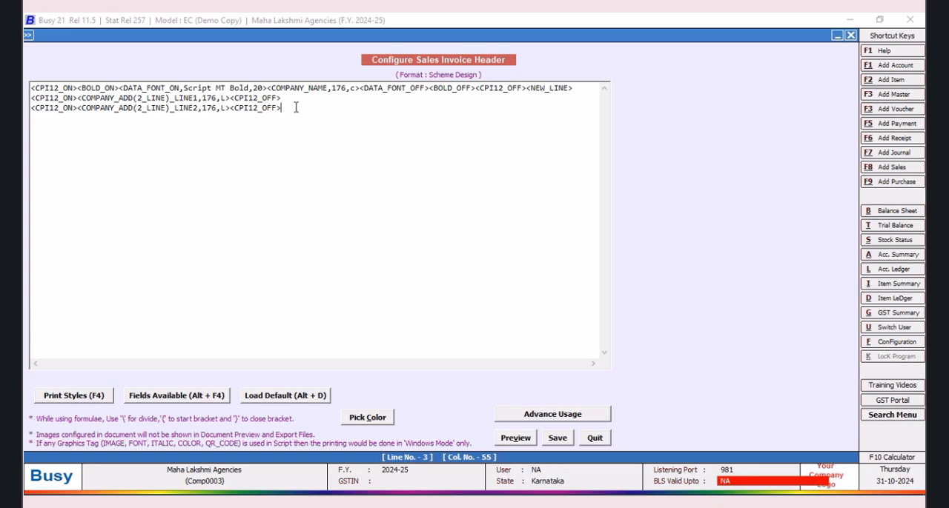
key("Return")
key("Return")
key("Return")
key("Return")
key("Return")
key("Return")
key("Return")
key("Return")
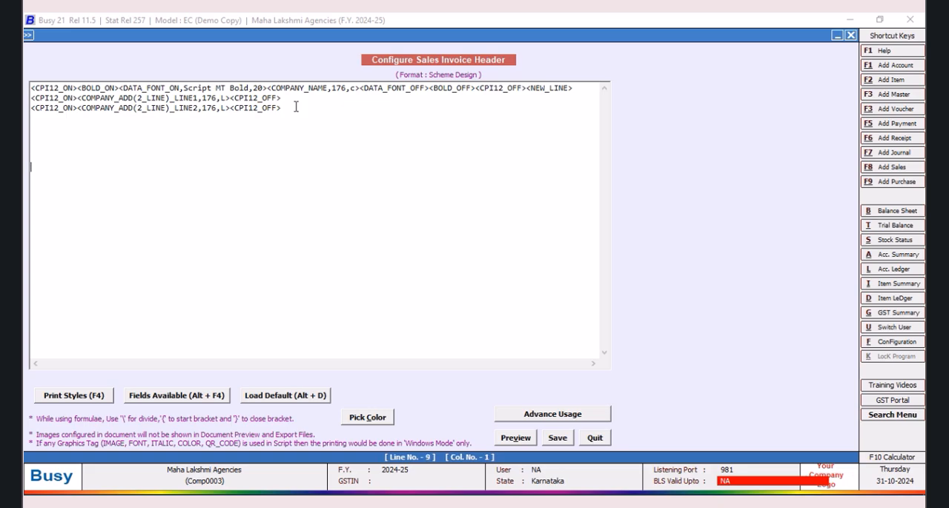
key("Return")
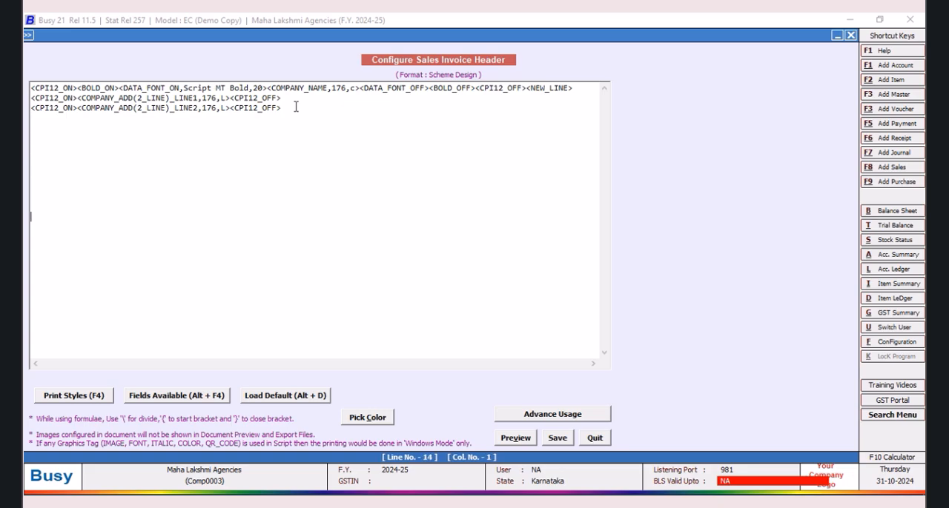
key("Return")
key("Return")
key("F4")
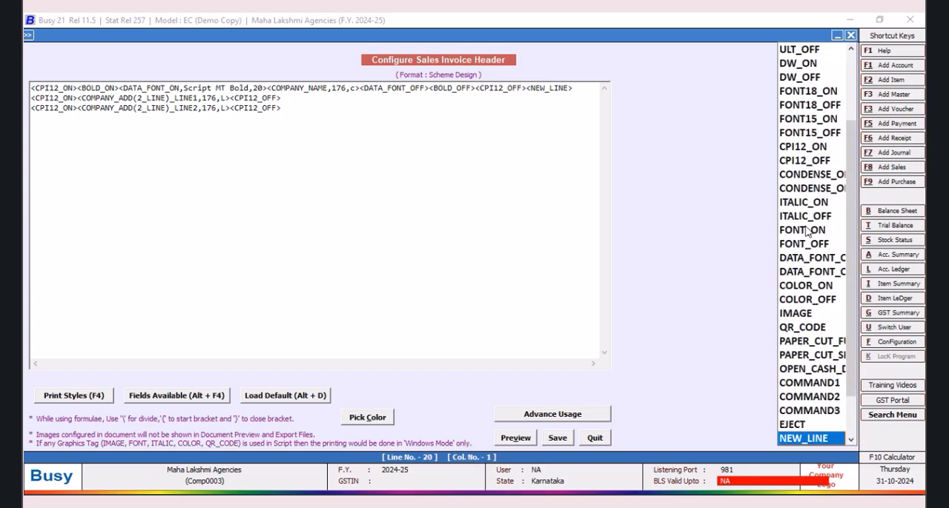
left_click(788, 152)
double_click(789, 152)
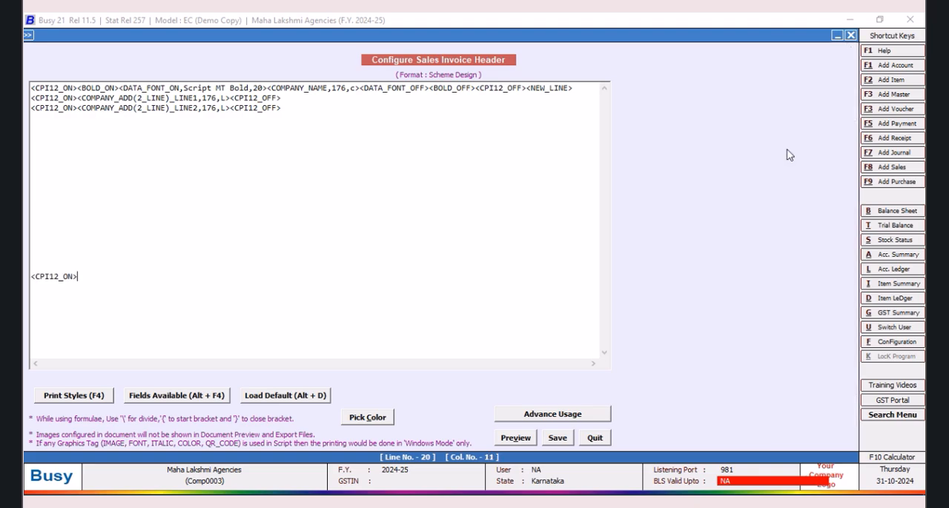
key("F4")
left_click(819, 161)
double_click(819, 160)
Step: Insert a horizontal line tag <BLH,176,L> between the CPI12 tags on line 20
left_click(77, 276)
type("<")
type("BLH,")
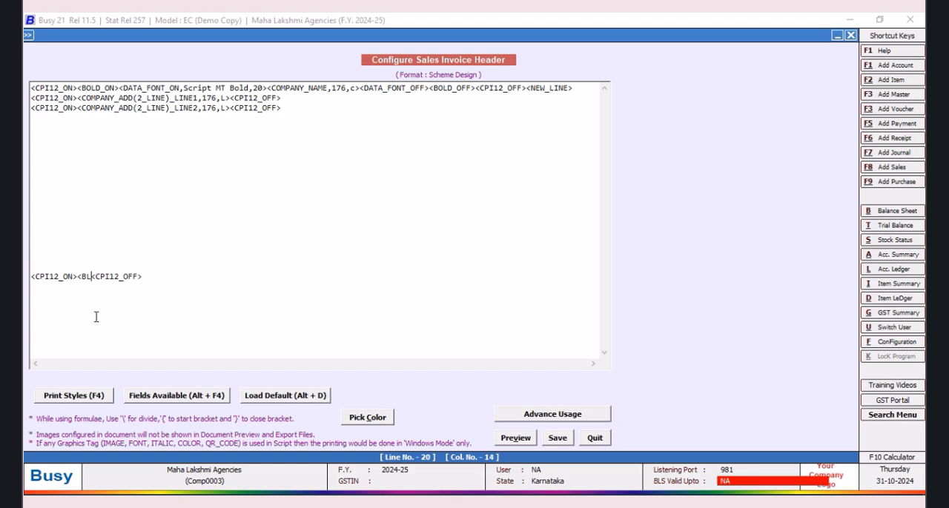
type("176,L>")
Step: Copy the complete BLH line and paste a duplicate on the line directly below it
left_click_drag(211, 278, 30, 277)
right_click(50, 277)
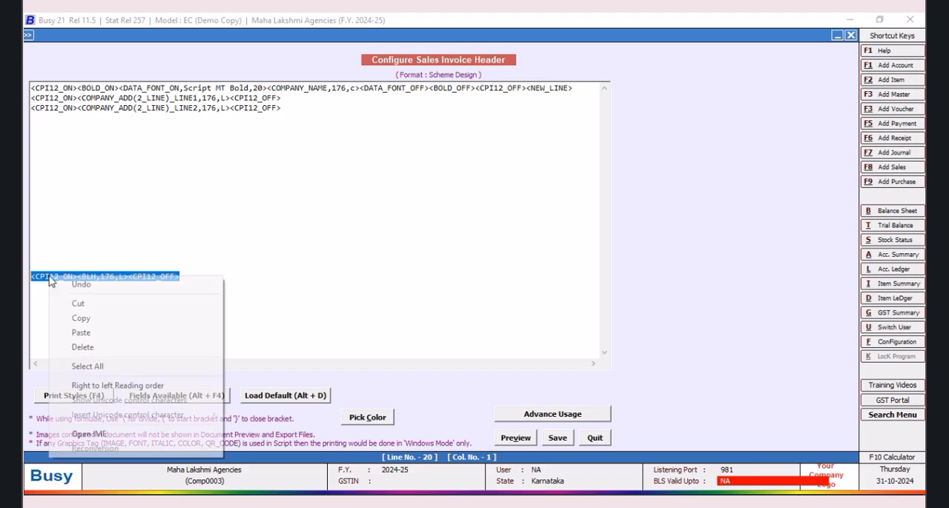
left_click(80, 318)
left_click(192, 277)
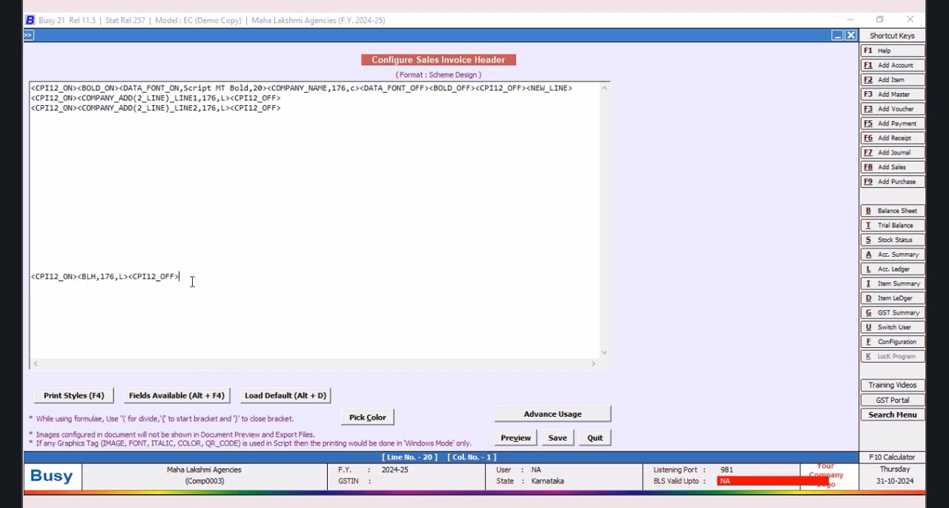
key("Return")
key("ctrl+v")
Step: Delete a blank line from the gap above the BLH lines and save the invoice header
left_click(147, 226)
key("Delete")
left_click(561, 443)
Step: Open the Scheme Design body configuration and paste the copied BLH line into Sub Totals Information
left_click(295, 221)
left_click(141, 203)
right_click(141, 203)
left_click(182, 257)
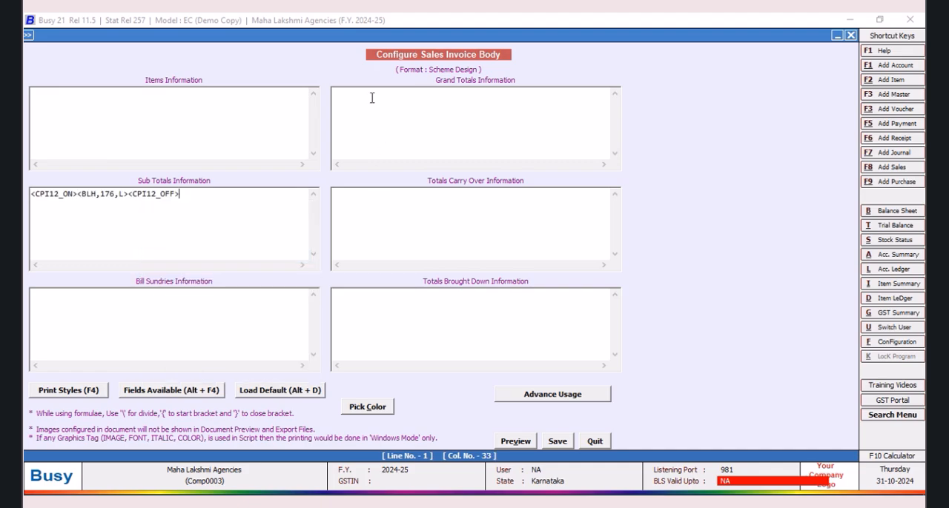
Step: Paste the BLH line into Grand Totals, Totals Carry Over and Totals Brought Down Information, and save the body
right_click(360, 92)
left_click(391, 148)
left_click(350, 199)
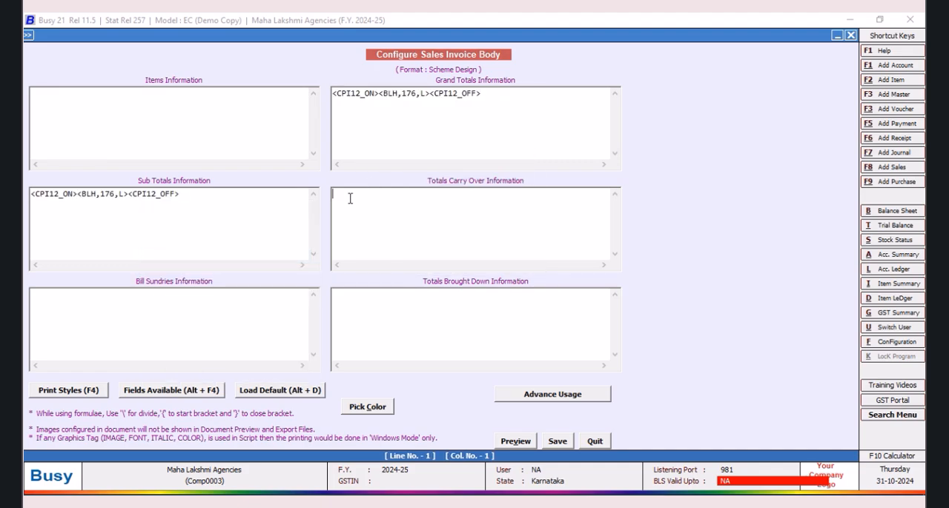
right_click(350, 199)
left_click(381, 256)
left_click(343, 298)
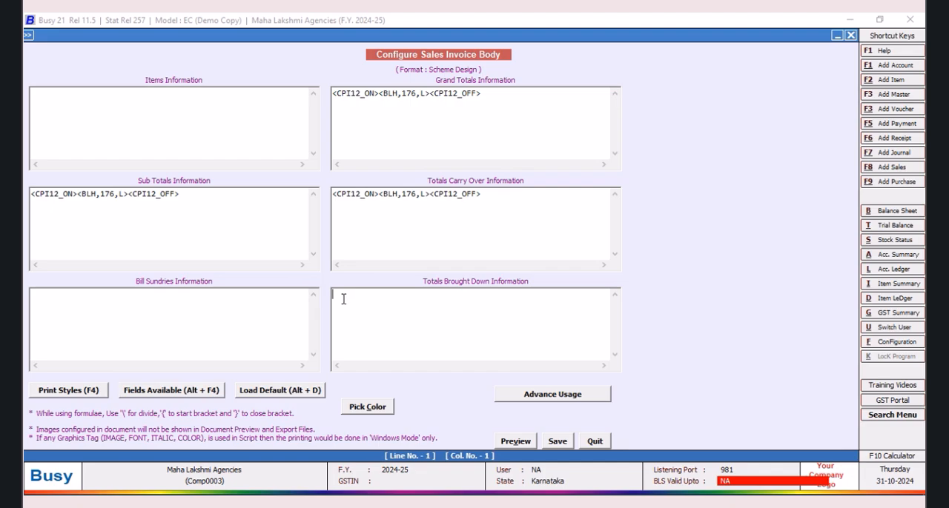
key("ctrl+v")
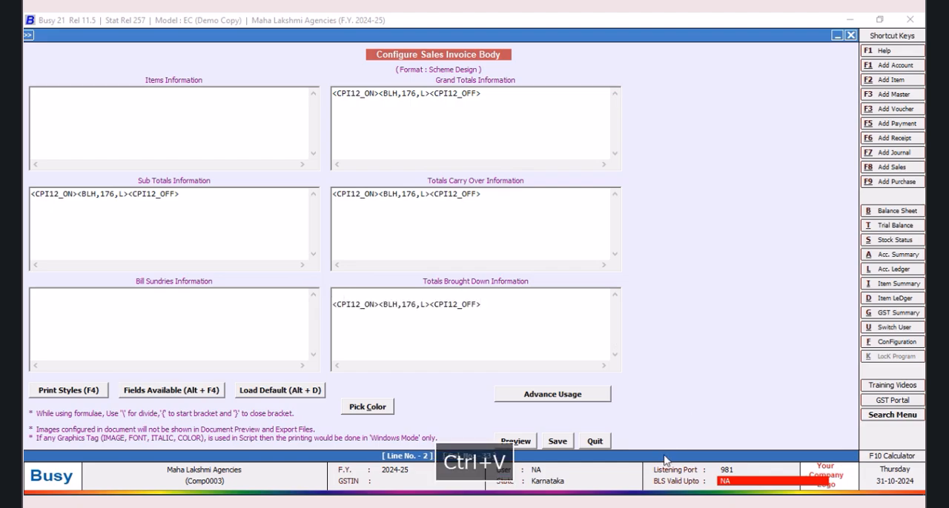
left_click(515, 441)
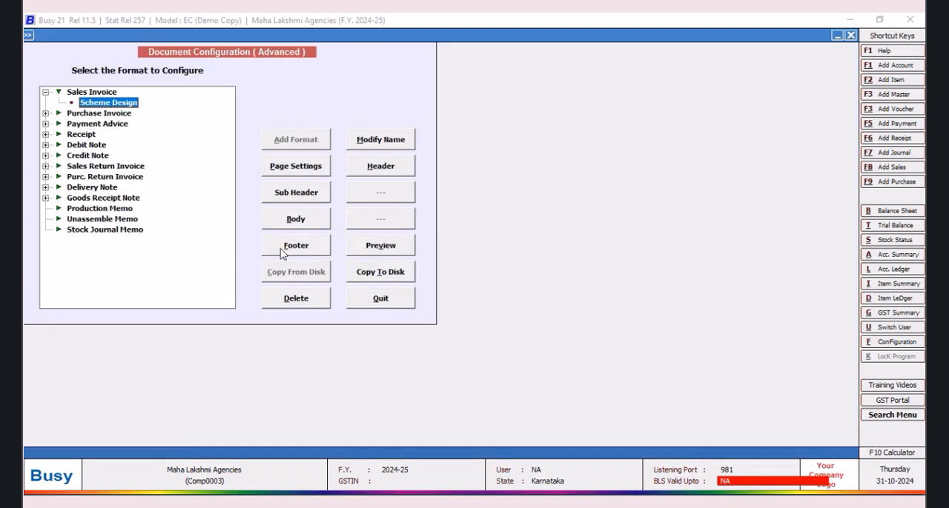
Step: Paste the BLH line into the Scheme Design footer and save it
left_click(282, 251)
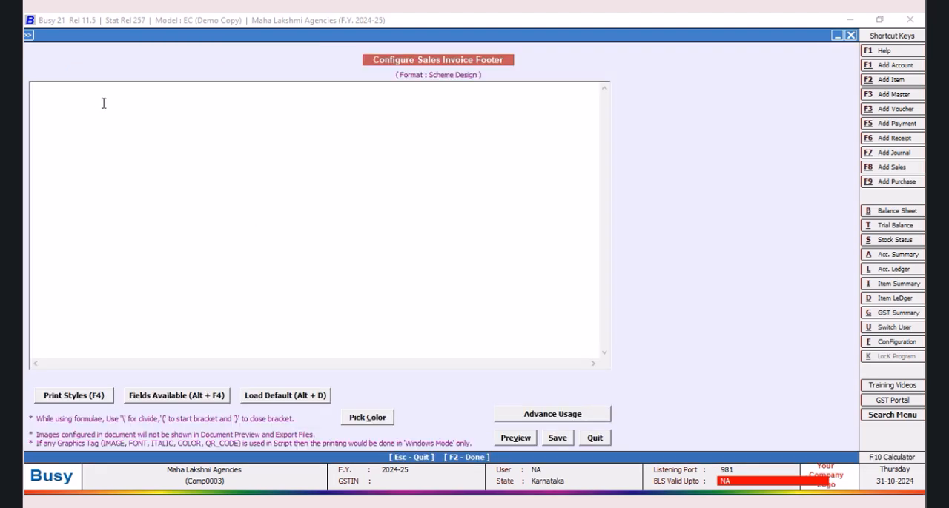
right_click(95, 96)
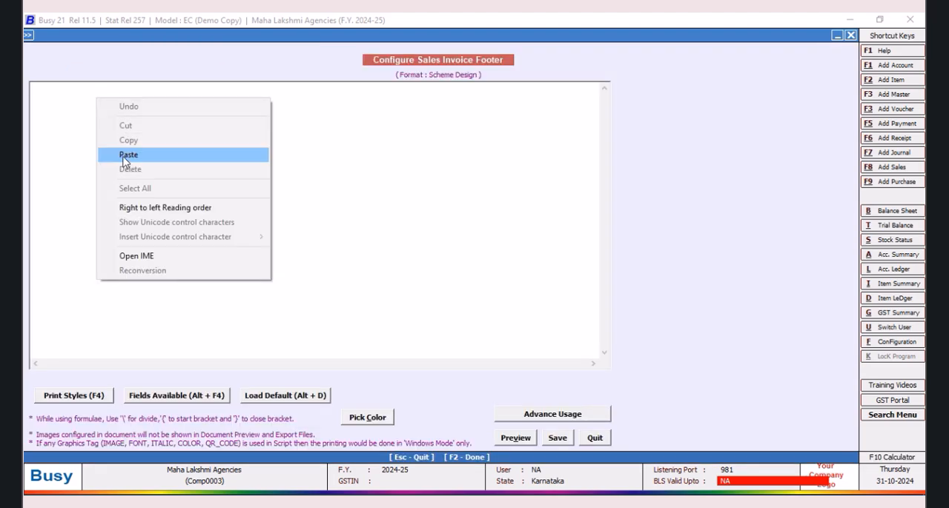
left_click(128, 157)
left_click(559, 438)
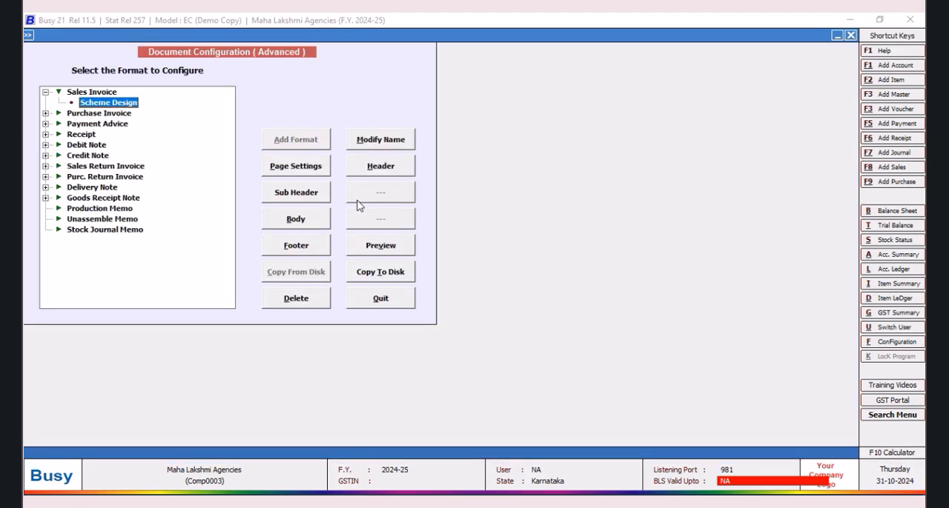
Step: Reopen the body configuration and start a second Grand Totals line containing the CPI12_ON and CPI12_OFF tags
left_click(274, 225)
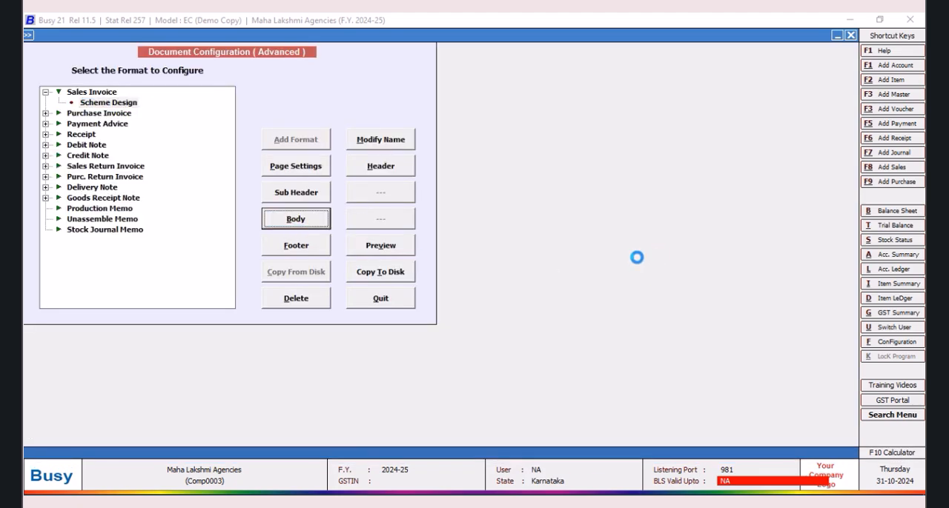
left_click(497, 94)
key("Return")
key("F4")
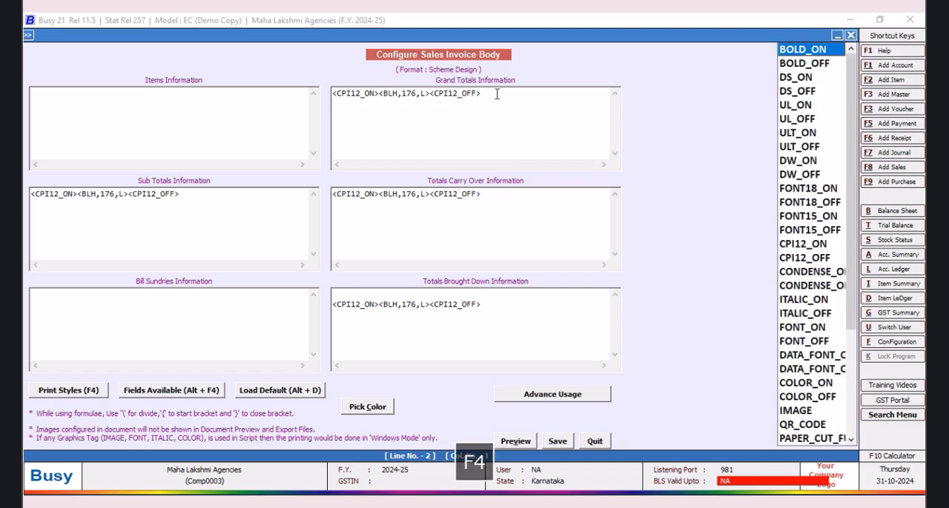
left_click(793, 246)
double_click(793, 250)
key("F4")
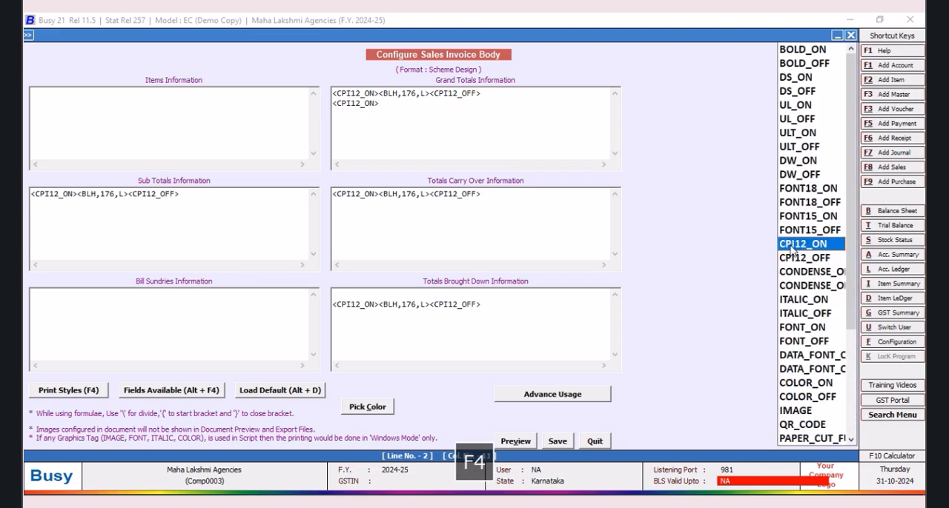
left_click(793, 259)
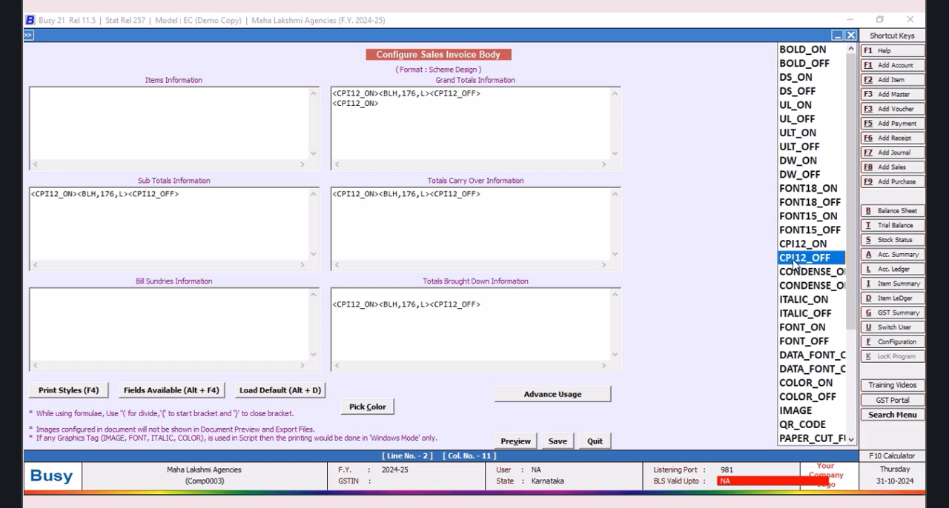
double_click(795, 258)
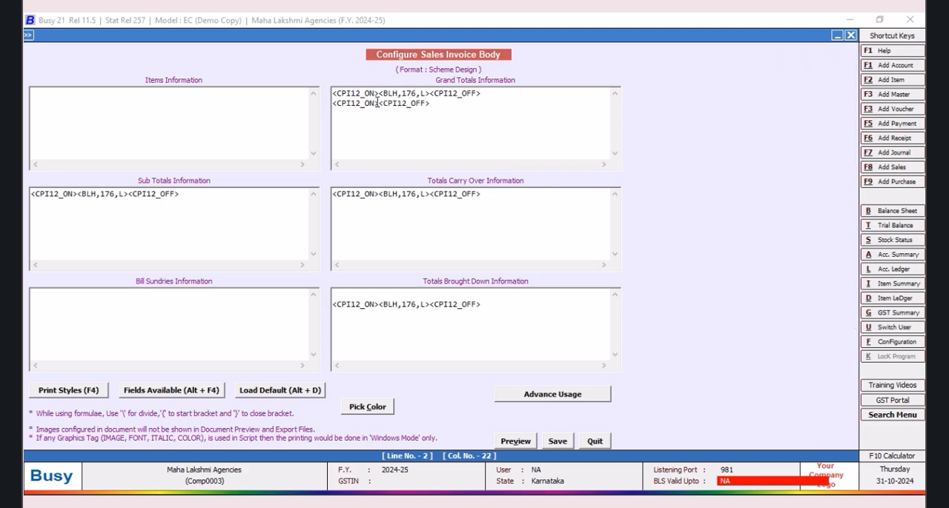
Step: Insert the AMOUNT_GRAND_TOTAL field between the second Grand Totals line's CPI12 tags with a width of 12.2
key("alt+F4")
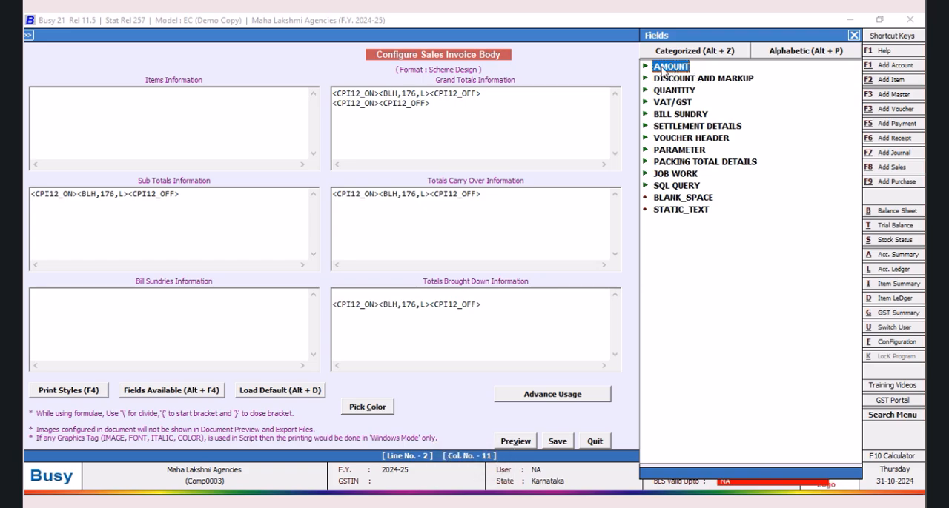
double_click(665, 68)
double_click(681, 78)
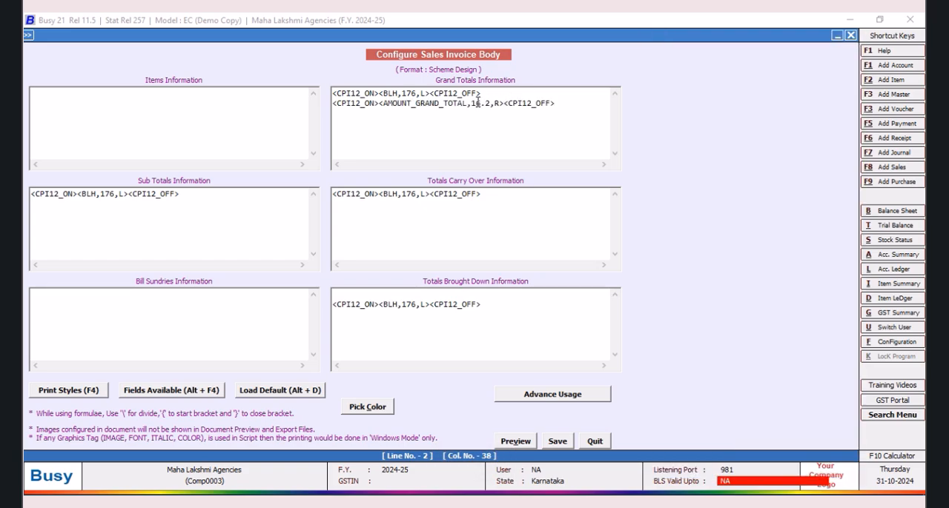
left_click(481, 103)
key("BackSpace")
type("2")
Step: Insert a vertical line tag <BLV,A> before the AMOUNT_GRAND_TOTAL field
left_click(378, 103)
type("<BLV,A")
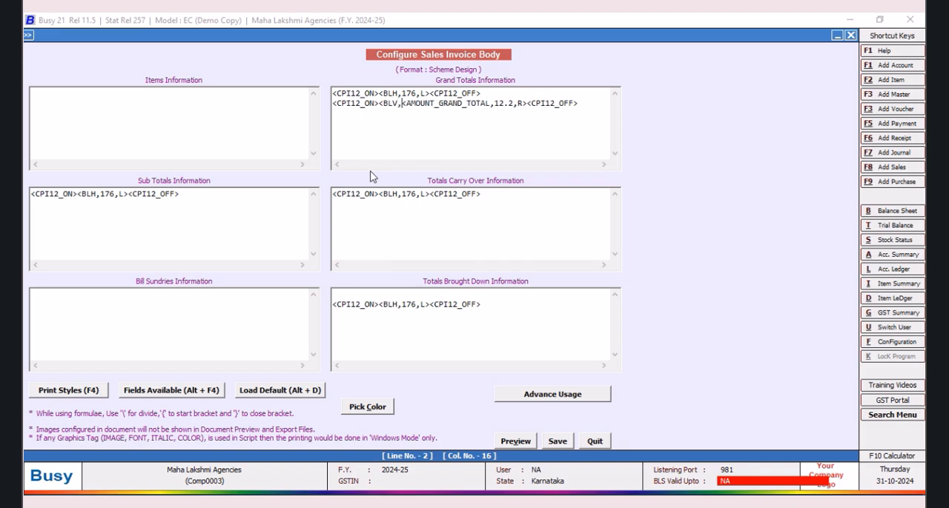
type(">")
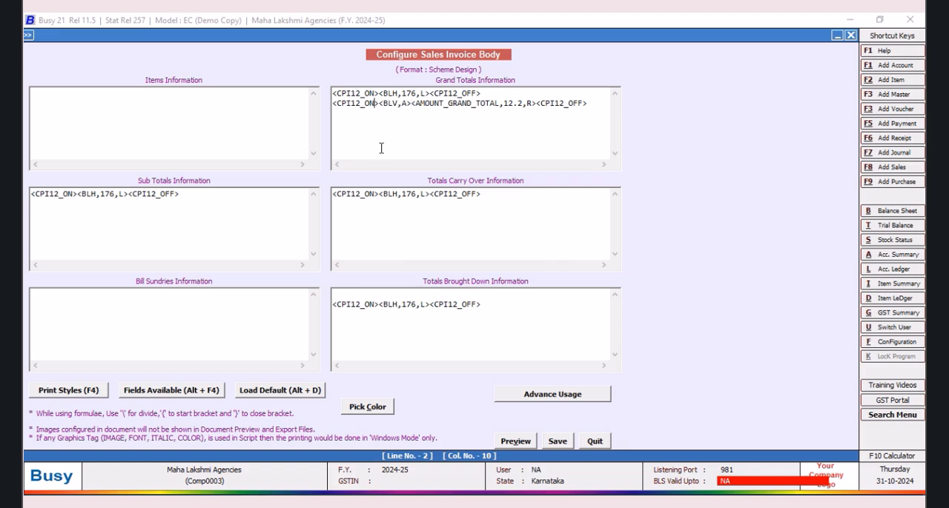
Step: Insert a BLANK_SPACE field before the BLV tag in Grand Totals Information with a width of 163
key("alt+F4")
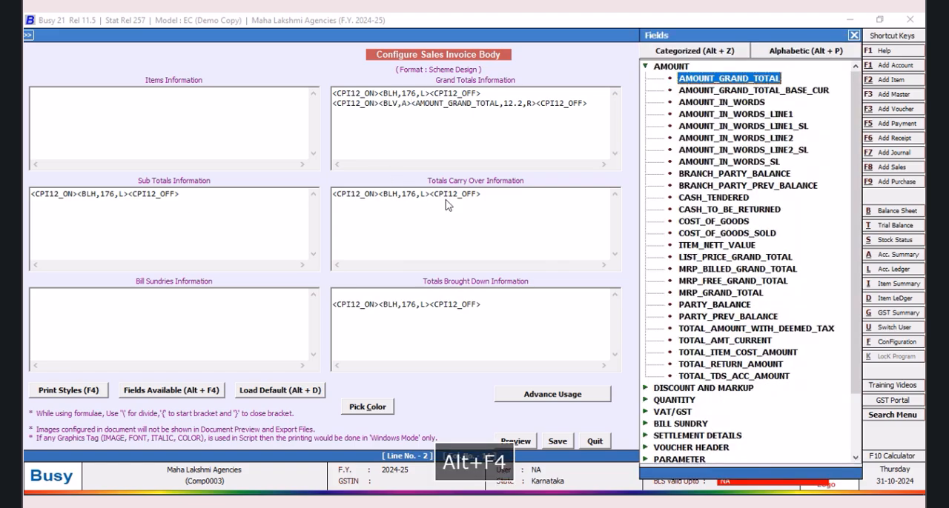
scroll(730, 443, "down", 2)
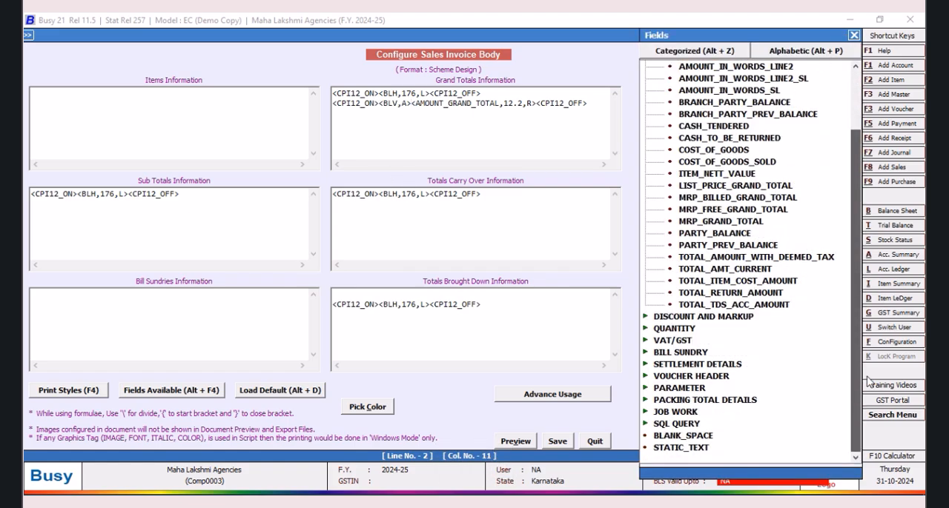
double_click(702, 438)
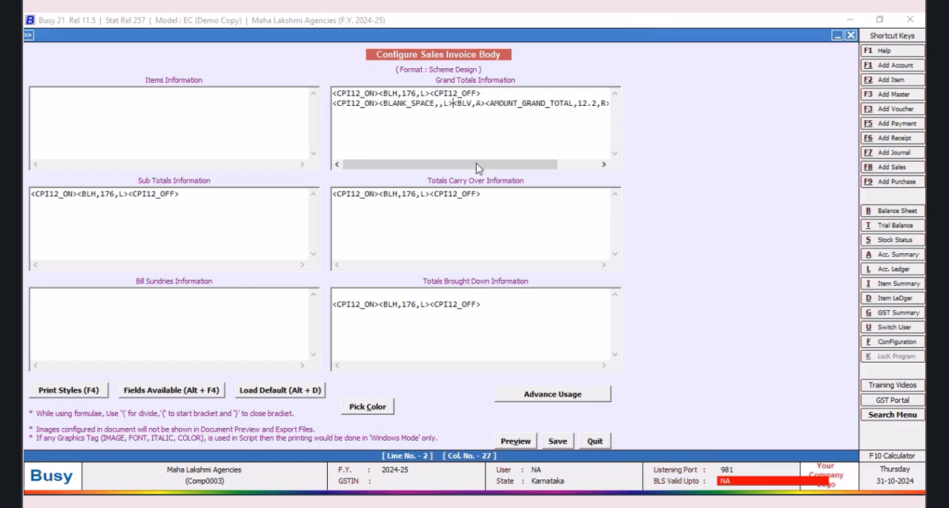
left_click(439, 105)
type("163")
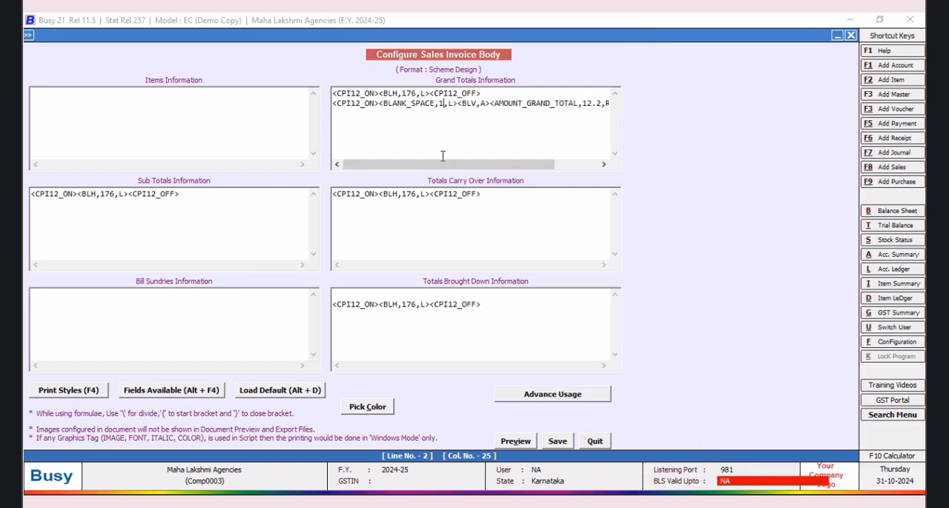
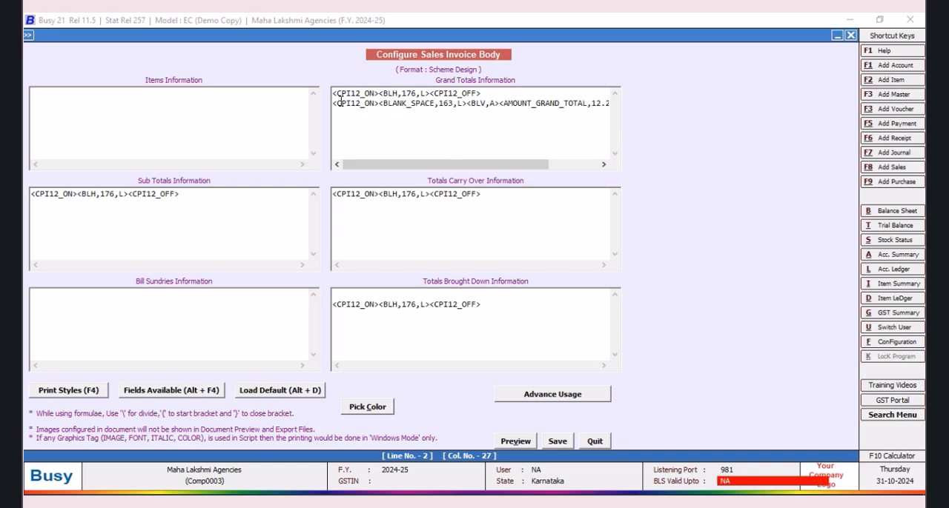
Step: Duplicate the second Grand Totals line, containing BLANK_SPACE, BLV and AMOUNT_GRAND_TOTAL, as a third line below it
left_click_drag(333, 103, 644, 128)
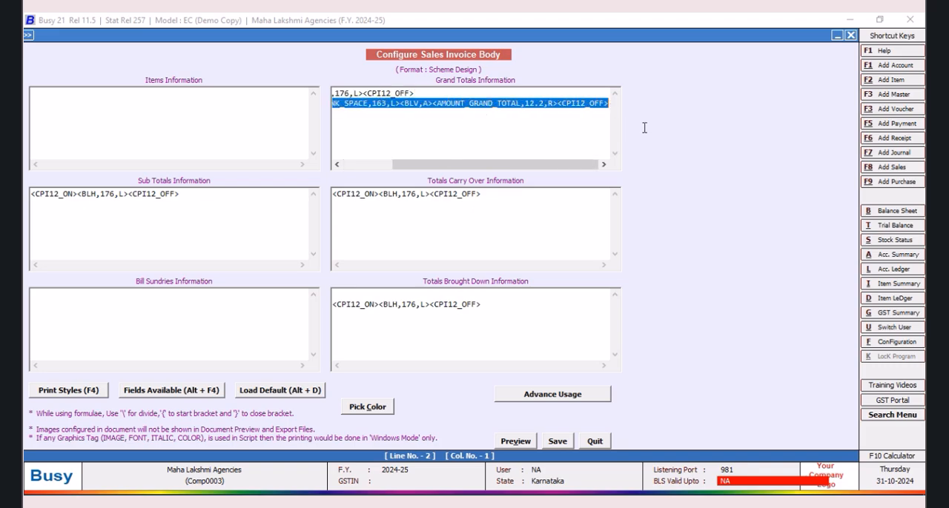
right_click(562, 109)
left_click(597, 146)
left_click(609, 138)
key("Return")
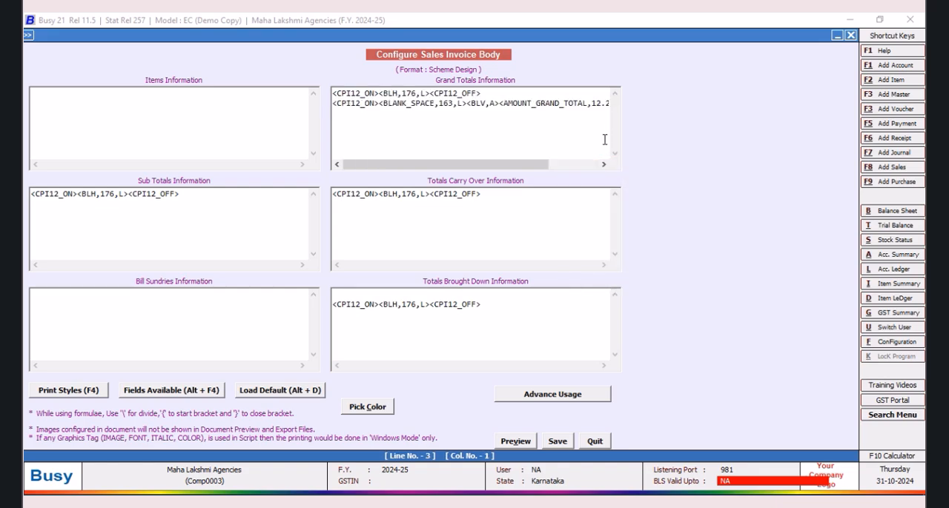
key("ctrl+v")
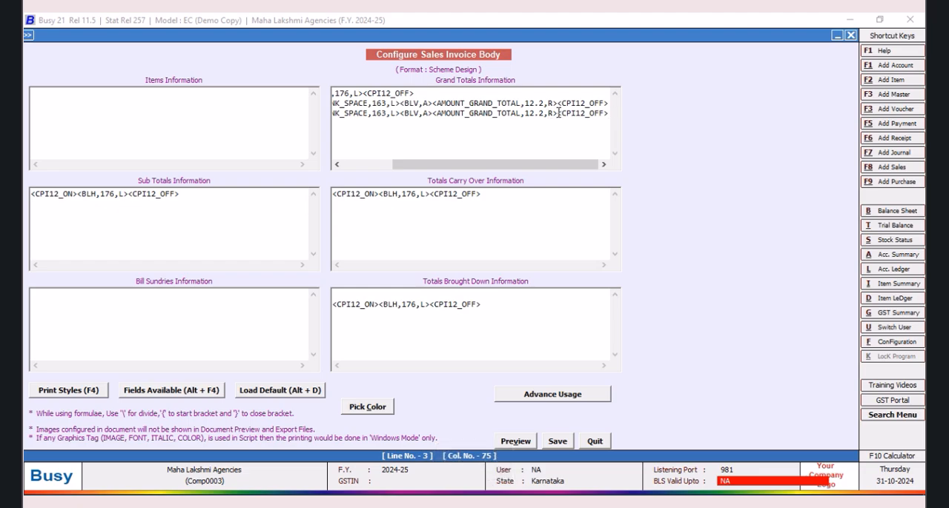
Step: Replace the BLV and AMOUNT_GRAND_TOTAL tags in the third Grand Totals line with the horizontal line tag <BLH,R>
left_click_drag(558, 113, 400, 115)
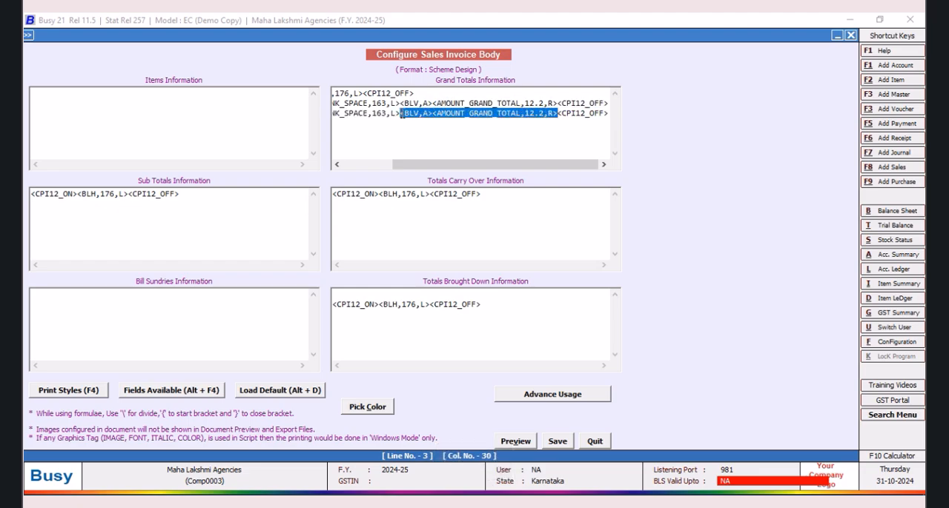
key("Delete")
type("<BLH,R")
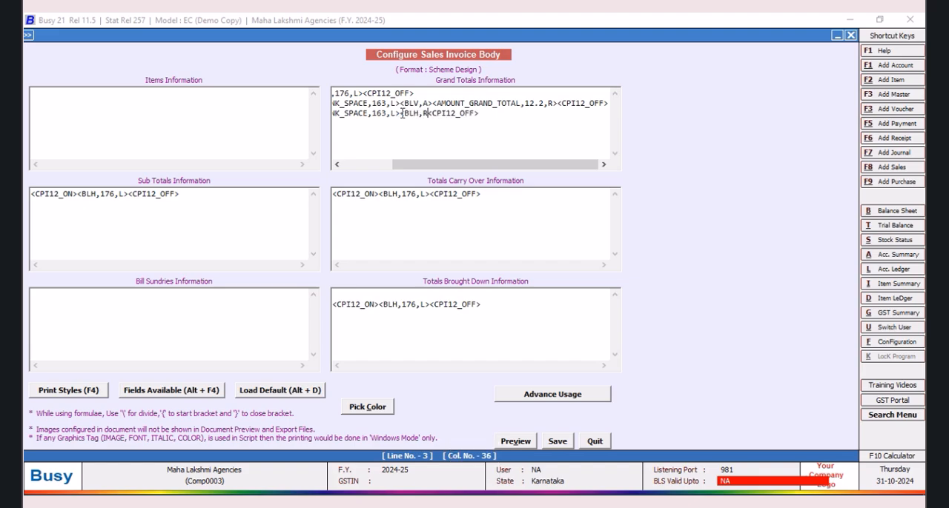
type(">")
Step: Add a fourth Grand Totals line with the TAX_SUMMARY_WITH_HSN field enclosed between CPI12_ON and CPI12_OFF tags
key("Return")
key("F4")
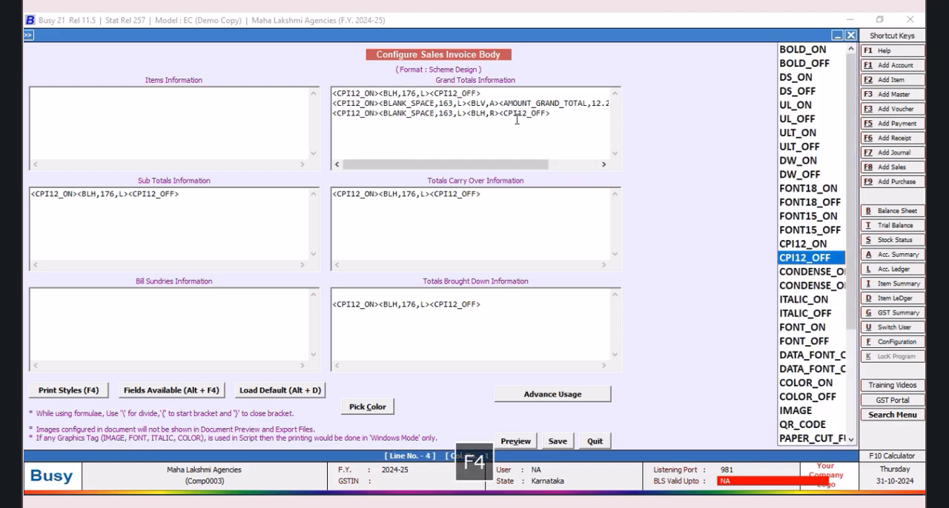
double_click(800, 246)
key("F4")
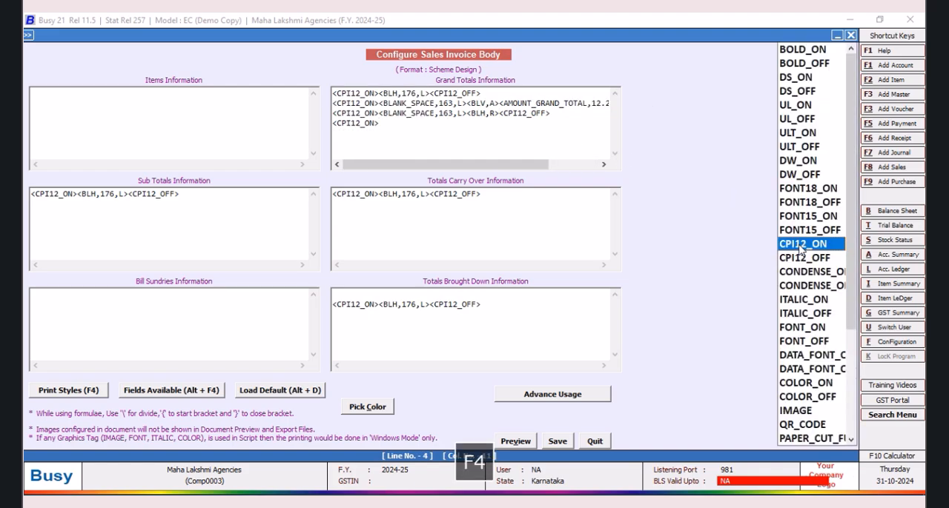
left_click(793, 263)
double_click(793, 263)
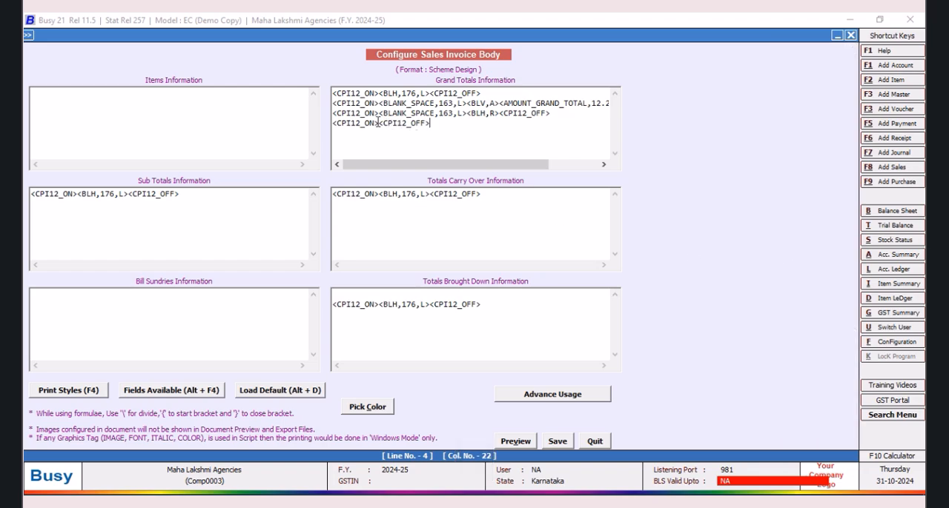
key("alt+F4")
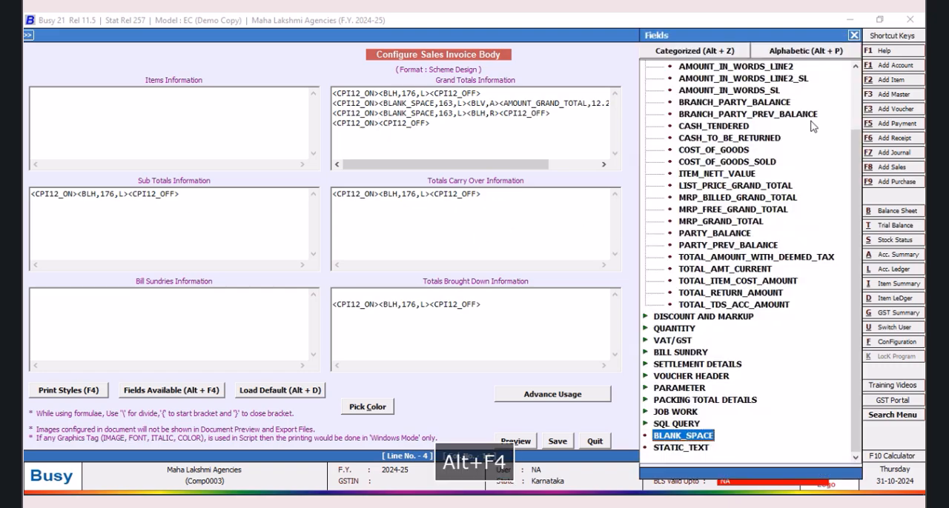
double_click(667, 342)
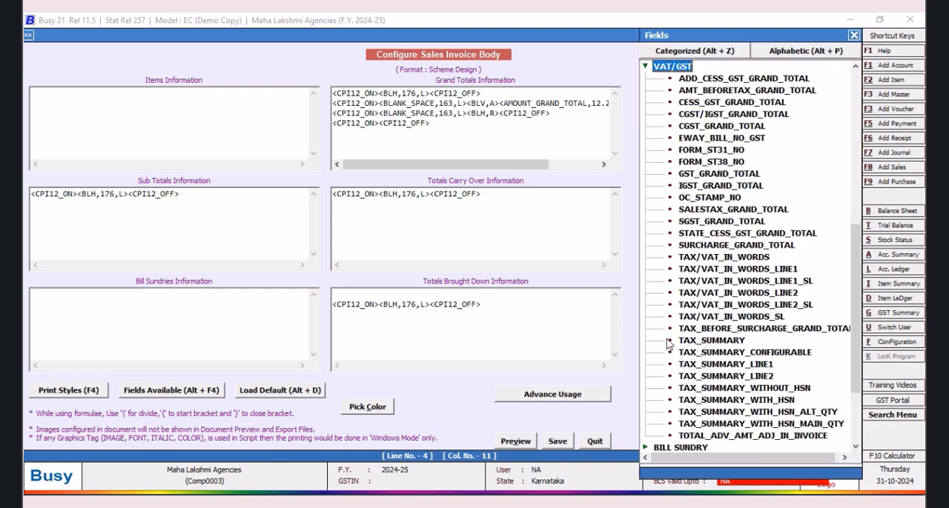
double_click(784, 403)
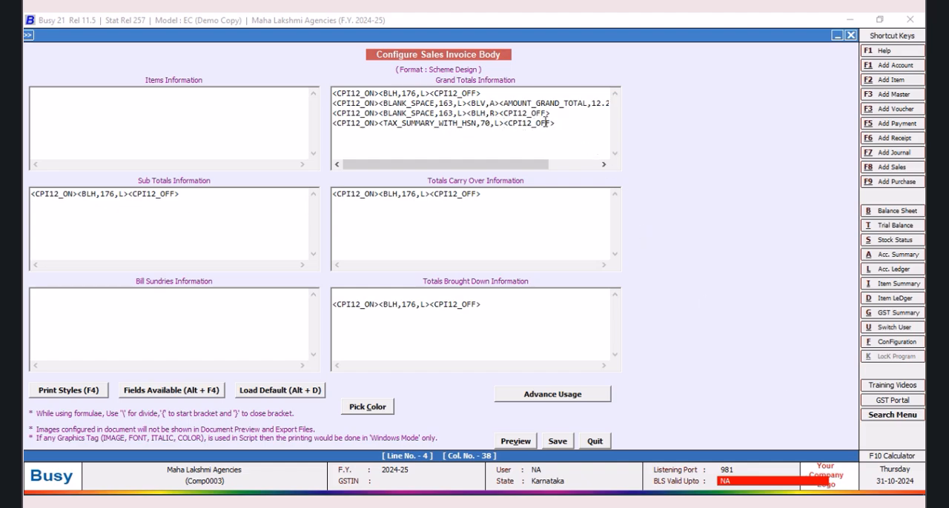
Step: Start a fifth Grand Totals line containing the CPI12_ON and CPI12_OFF tags
key("Return")
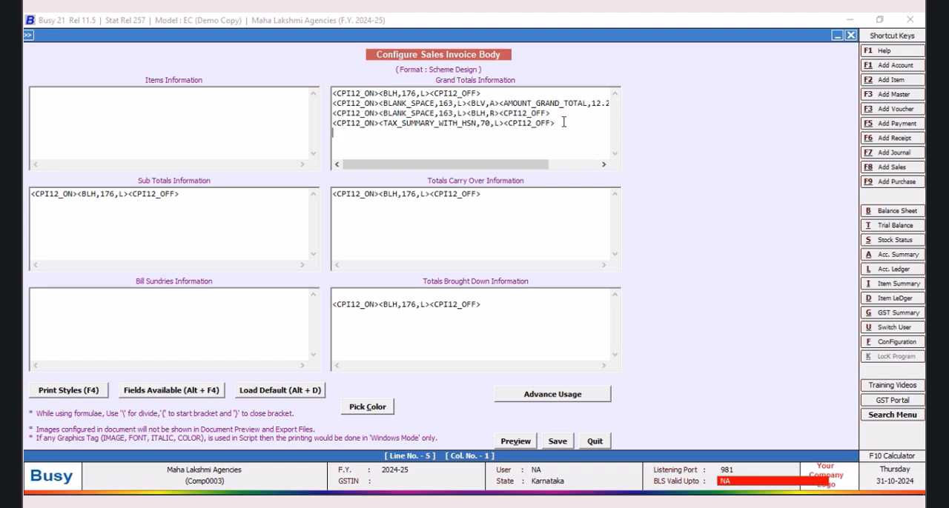
key("F4")
double_click(797, 247)
key("F4")
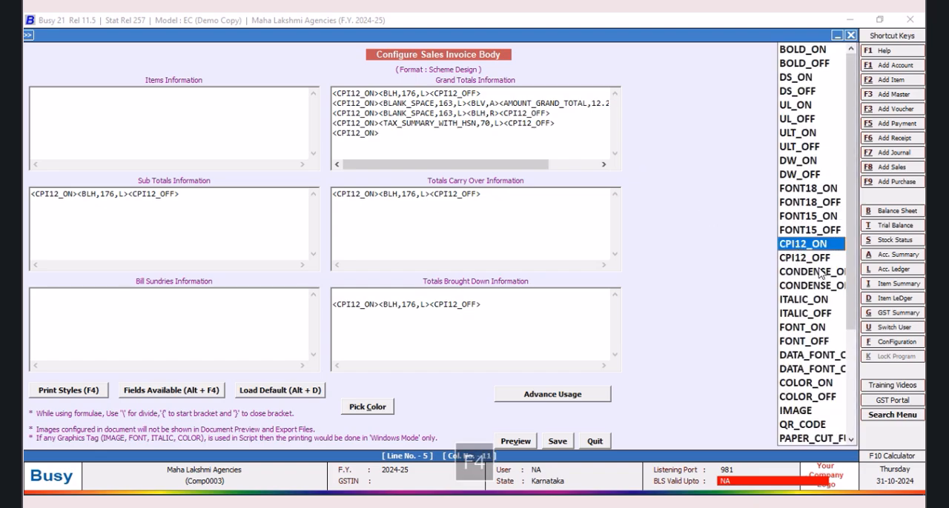
left_click(818, 263)
double_click(818, 261)
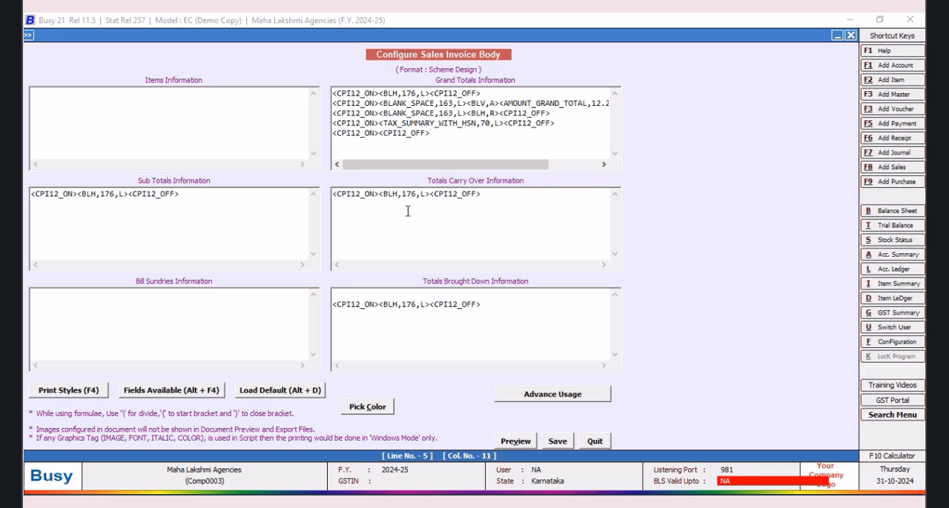
Step: Insert the TRAN_CUR_STRING field between the fifth Grand Totals line's CPI12 tags with a width of 8
key("alt+F4")
left_click(790, 52)
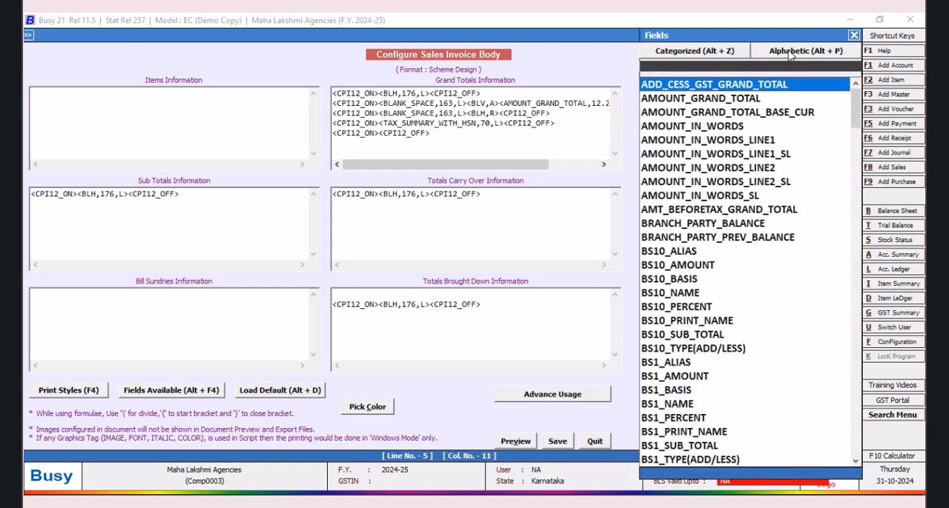
type("C")
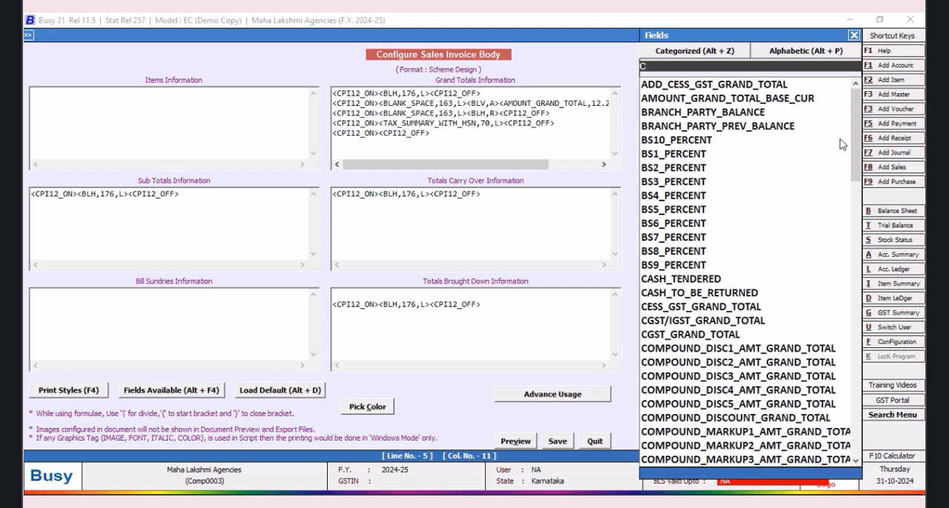
type("U")
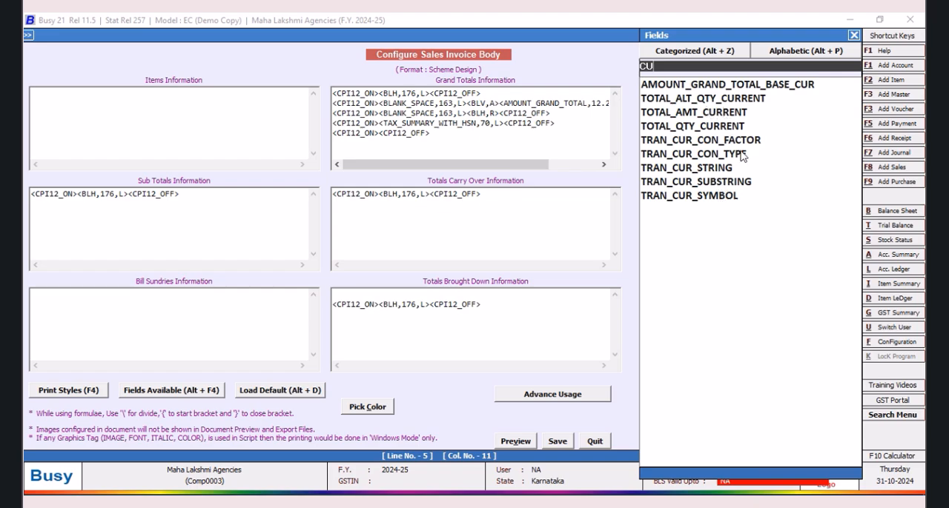
left_click(713, 168)
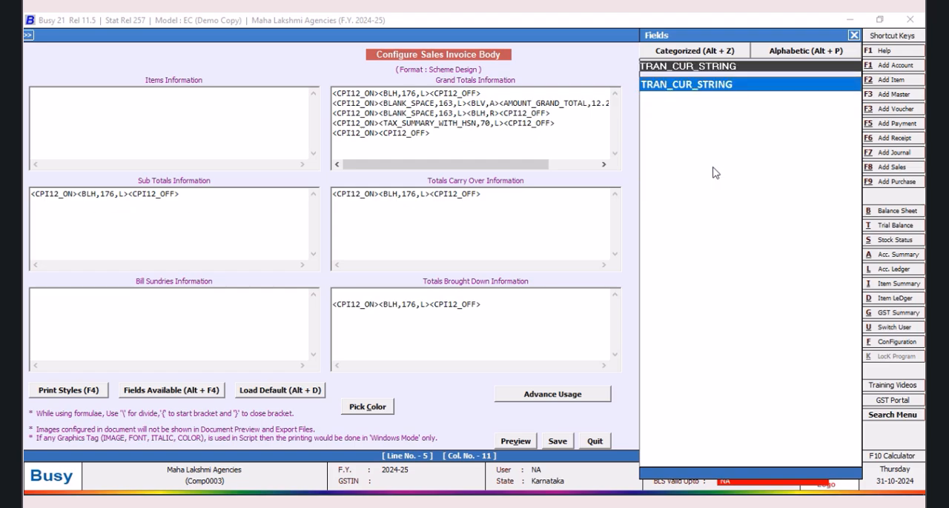
key("Return")
left_click(467, 133)
key("BackSpace")
key("BackSpace")
key("BackSpace")
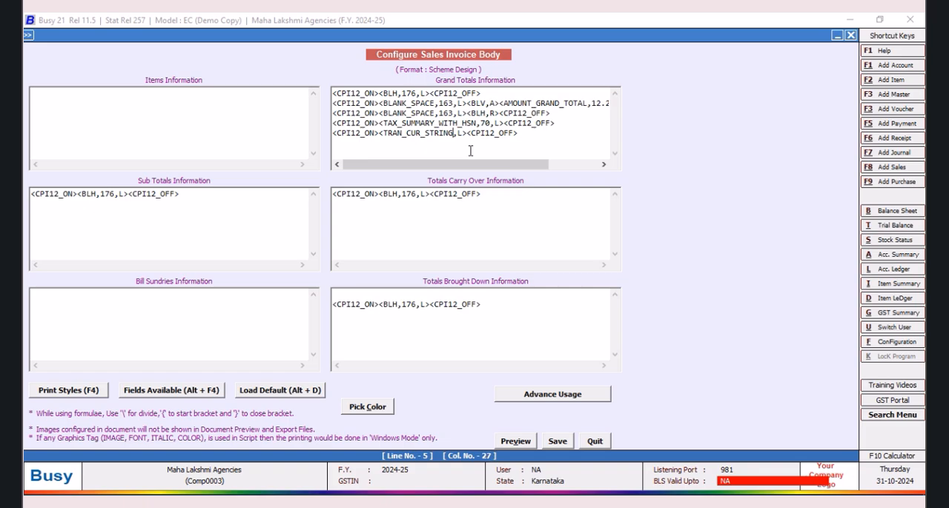
type(",R")
key("BackSpace")
type("8,")
Step: Insert the AMOUNT_IN_WORDS field with a width of 78 after TRAN_CUR_STRING and save the invoice body
key("alt+F4")
double_click(726, 128)
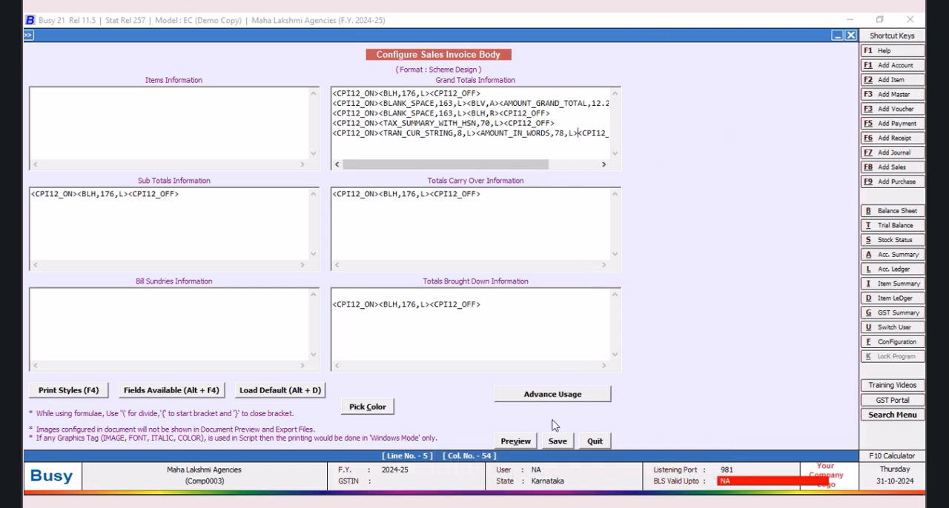
left_click(558, 441)
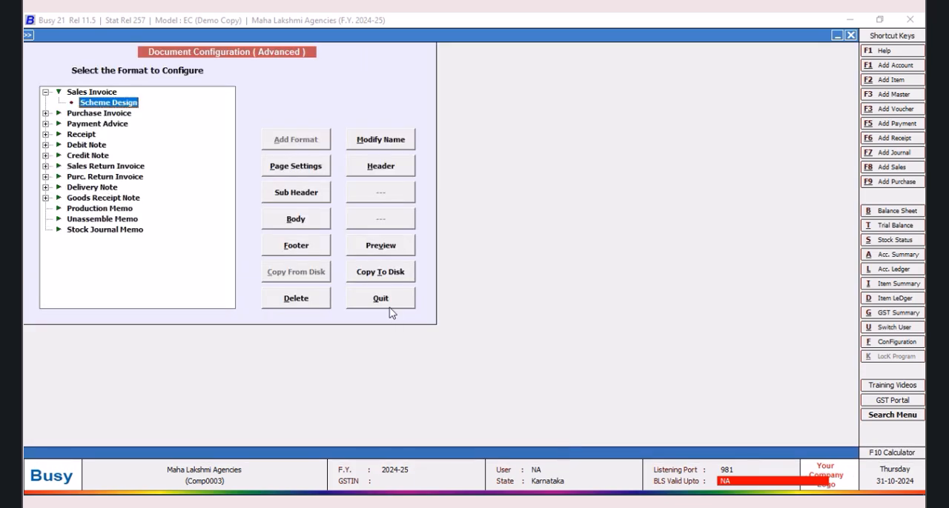
Step: Leave the document configuration and open the Bharath Automobiles sales voucher dated 01-04-2024 for modification
left_click(389, 307)
left_click(178, 36)
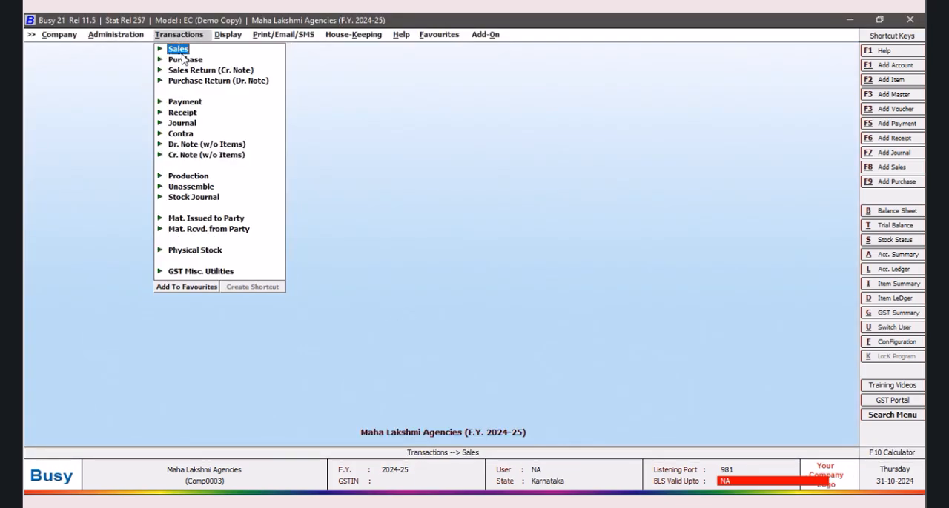
left_click(182, 50)
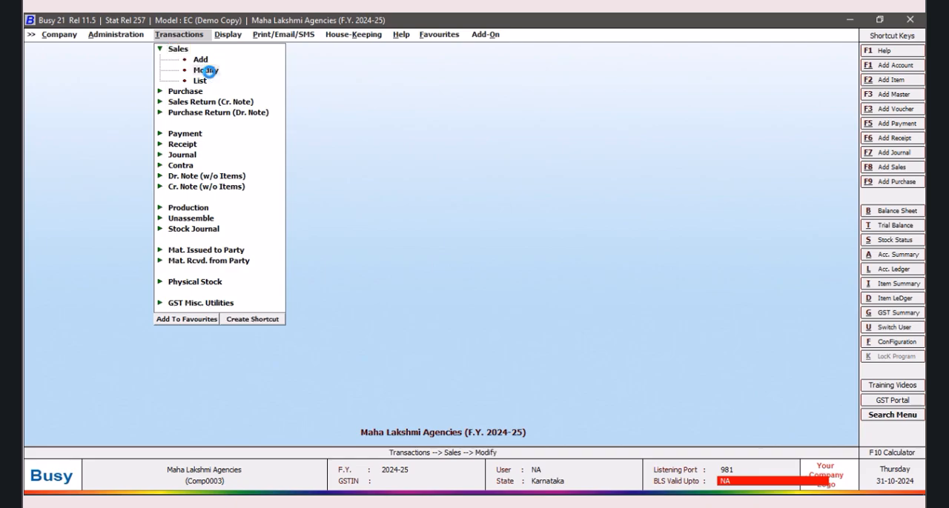
left_click(205, 70)
left_click(152, 154)
left_click(147, 154)
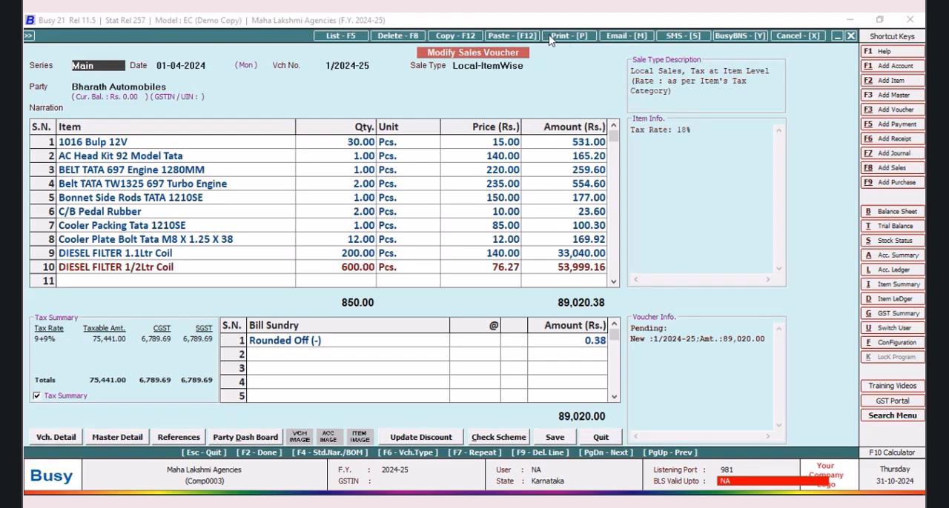
Step: Preview the voucher's sales invoice in the Scheme Design format and enlarge it to 90% to check the grand totals block
left_click(569, 37)
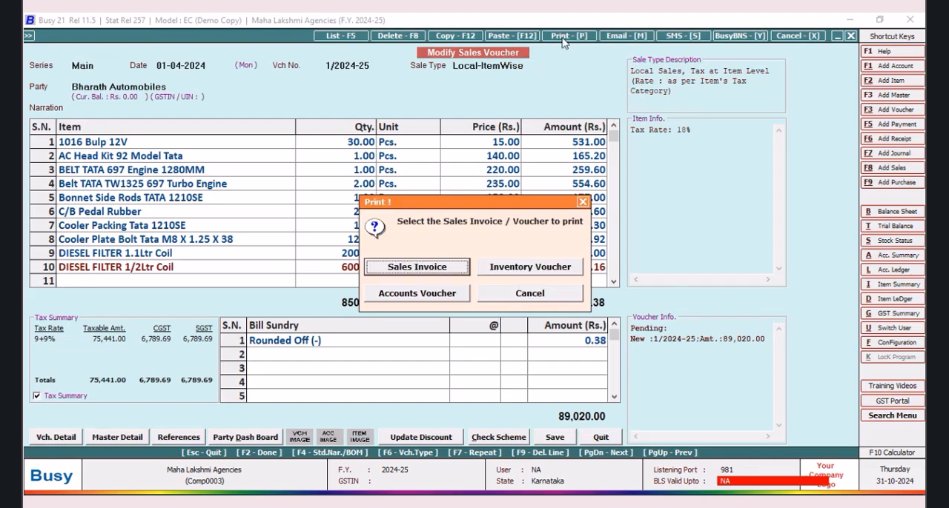
left_click(434, 271)
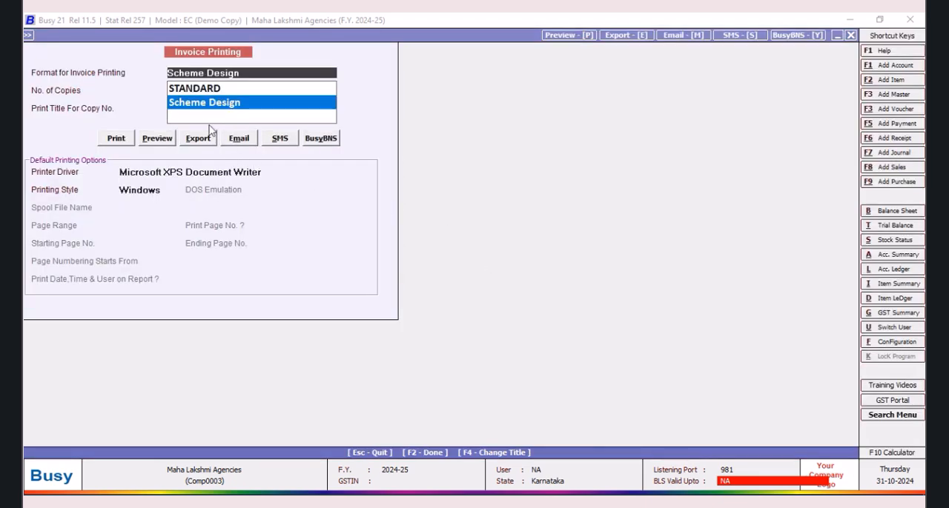
left_click(155, 140)
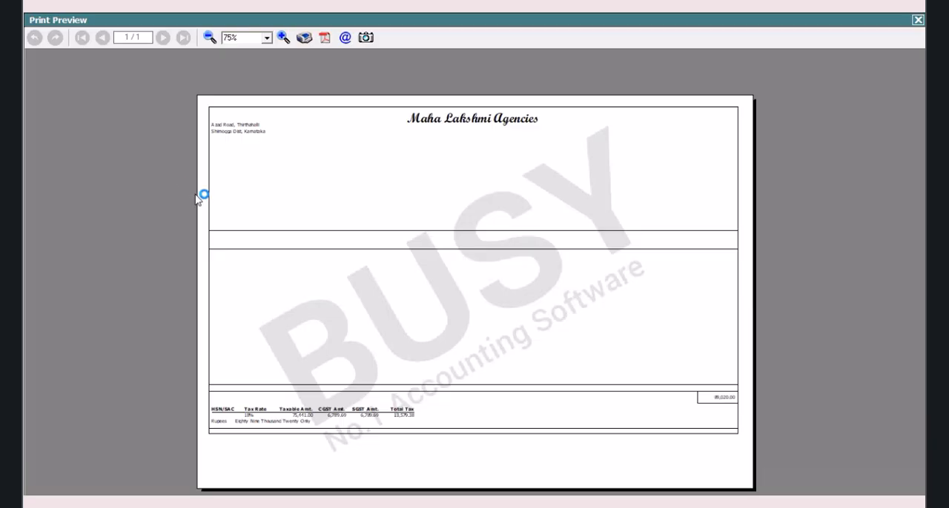
left_click(282, 37)
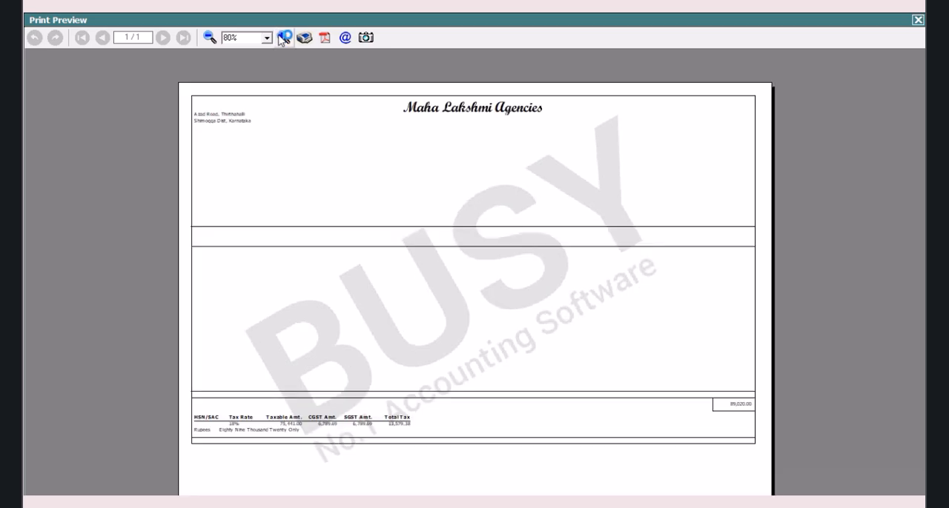
left_click(281, 37)
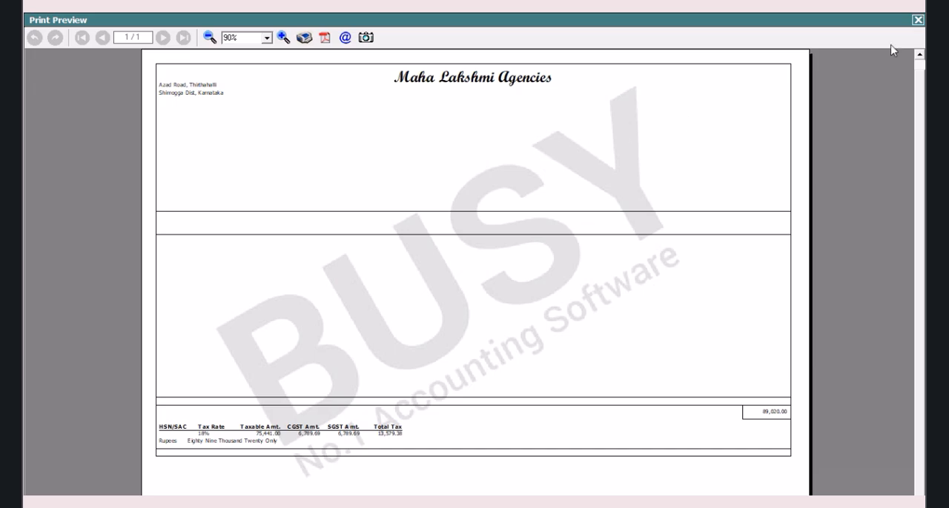
Step: Close the preview and reopen the body configuration of the Scheme Design sales invoice in advanced document printing
left_click(917, 21)
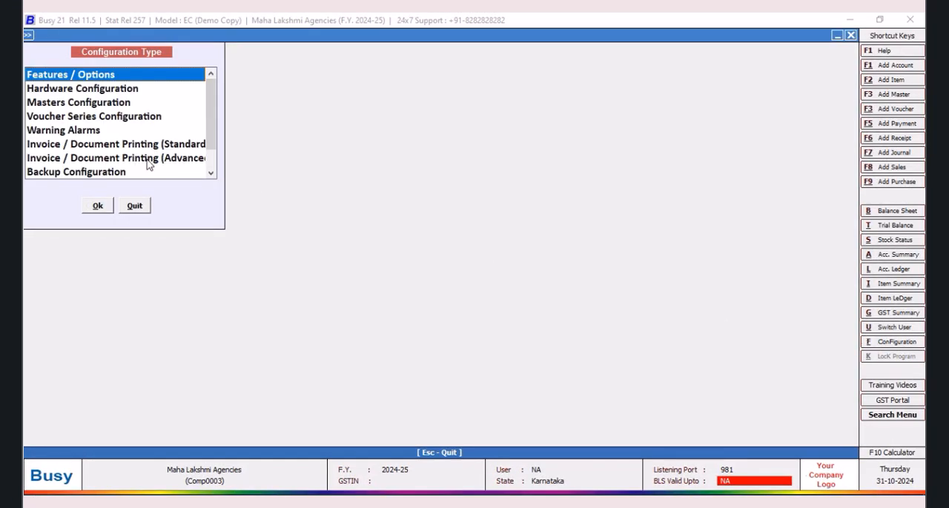
left_click(148, 158)
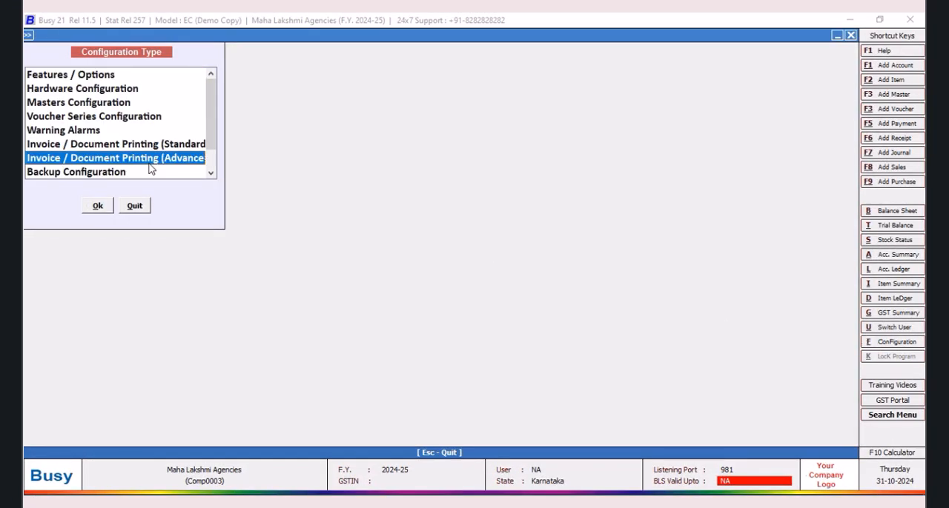
left_click(97, 205)
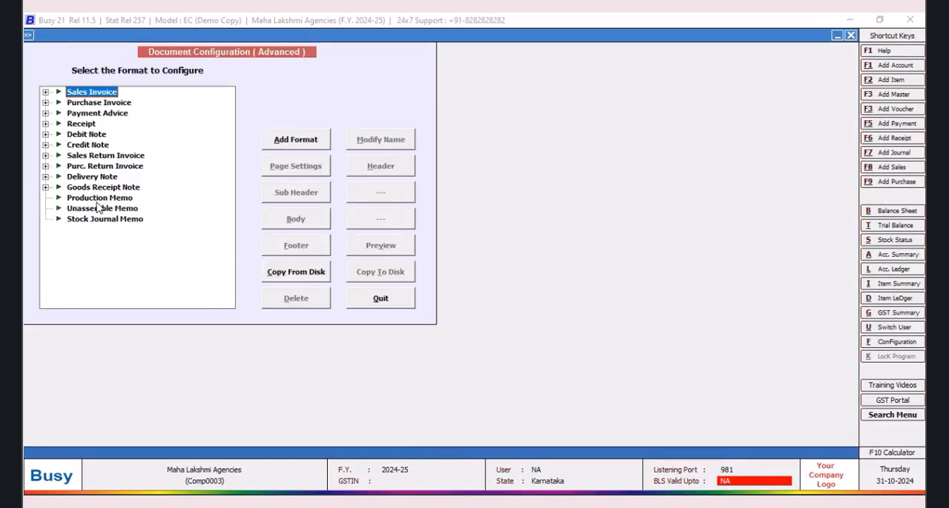
left_click(45, 92)
left_click(97, 102)
left_click(303, 220)
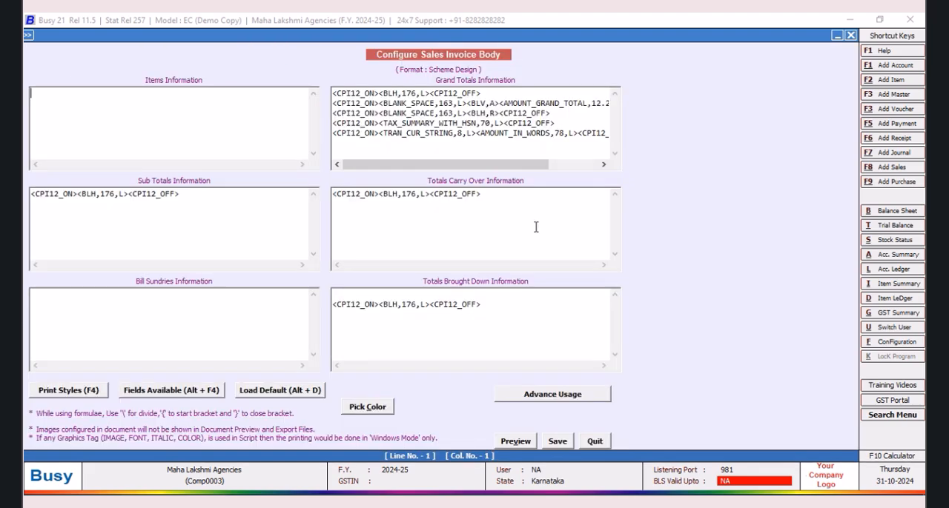
Step: Insert the CPI12_ON and CPI12_OFF print styles in the Items Information script of the sales invoice body
left_click(50, 93)
key("F4")
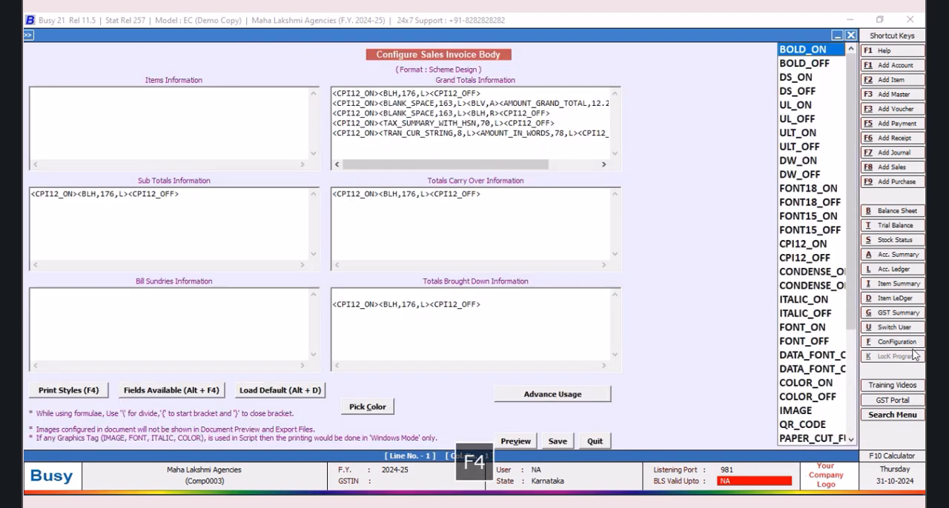
left_click(801, 247)
left_click(801, 247)
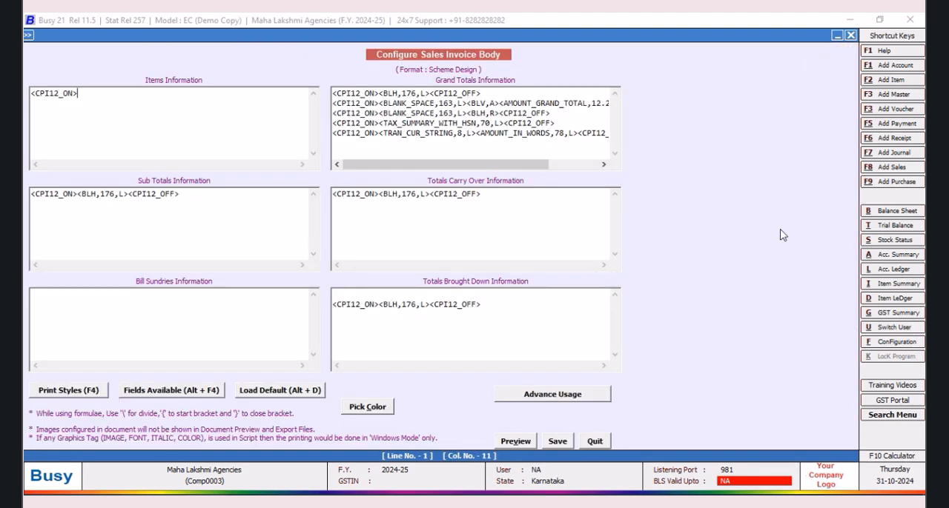
key("F4")
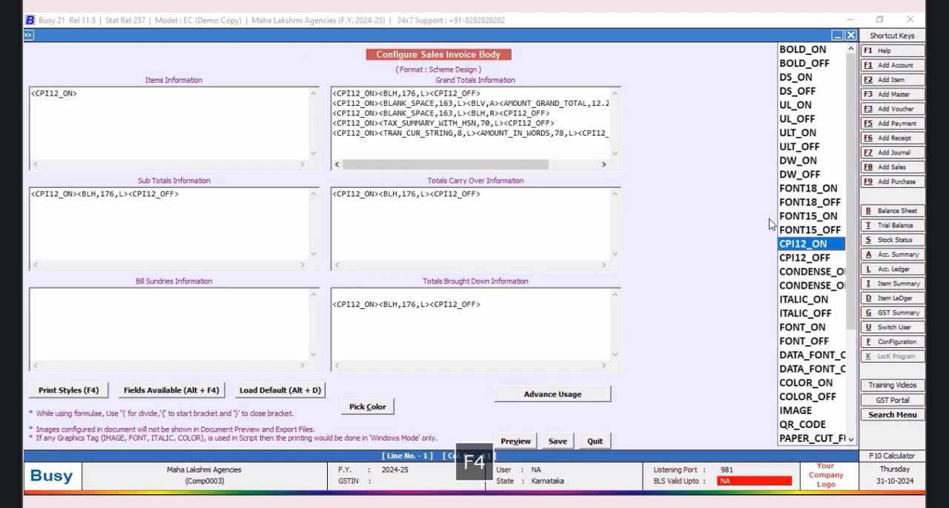
left_click(800, 259)
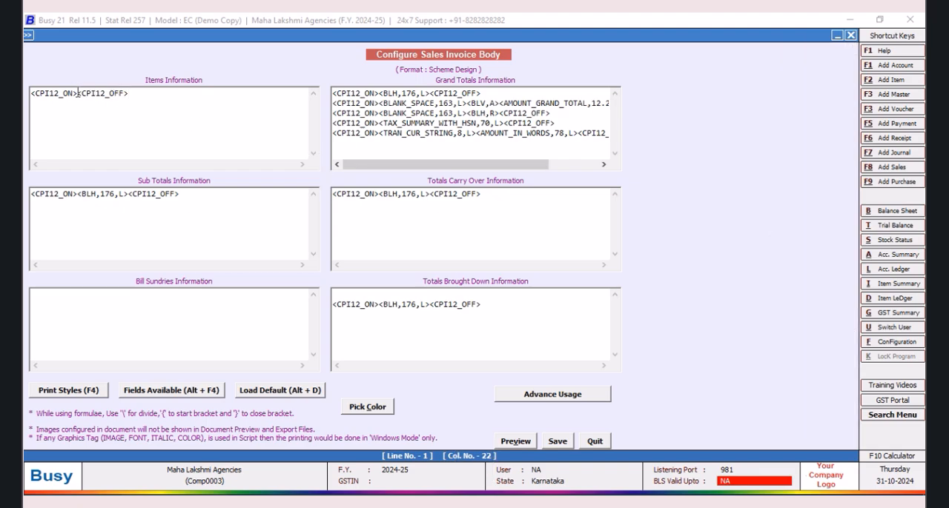
Step: Insert the VAT/GST field AMOUNT_BEFORE_TAX between the CPI12 tags in Items Information and set its width to 12.2
key("alt+F4")
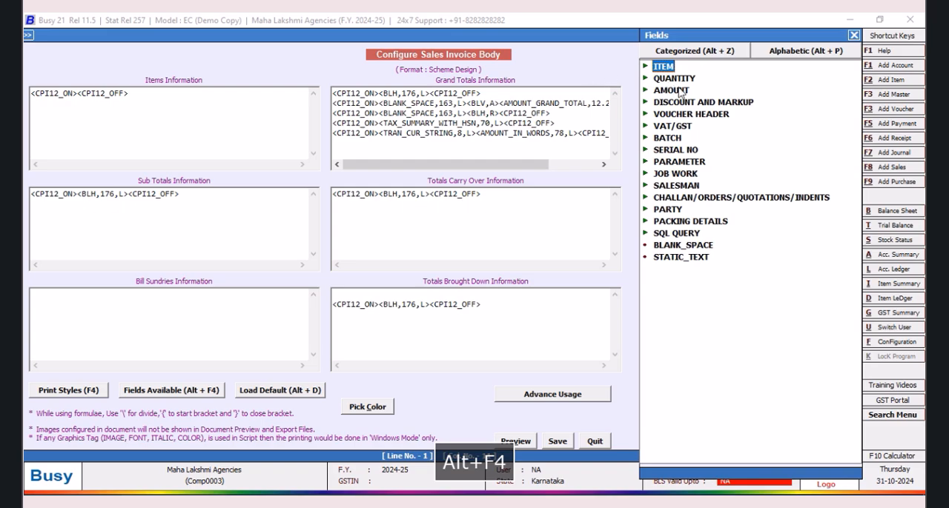
double_click(672, 90)
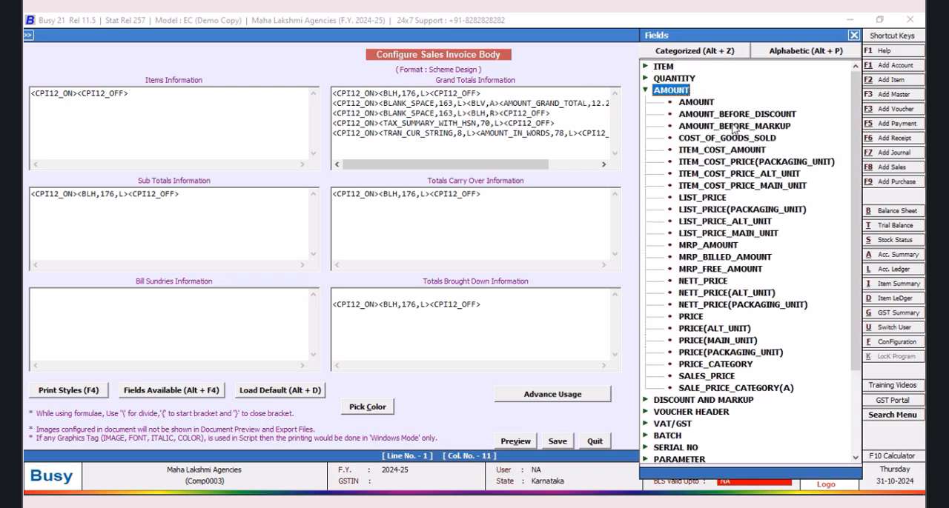
left_click(645, 91)
double_click(670, 126)
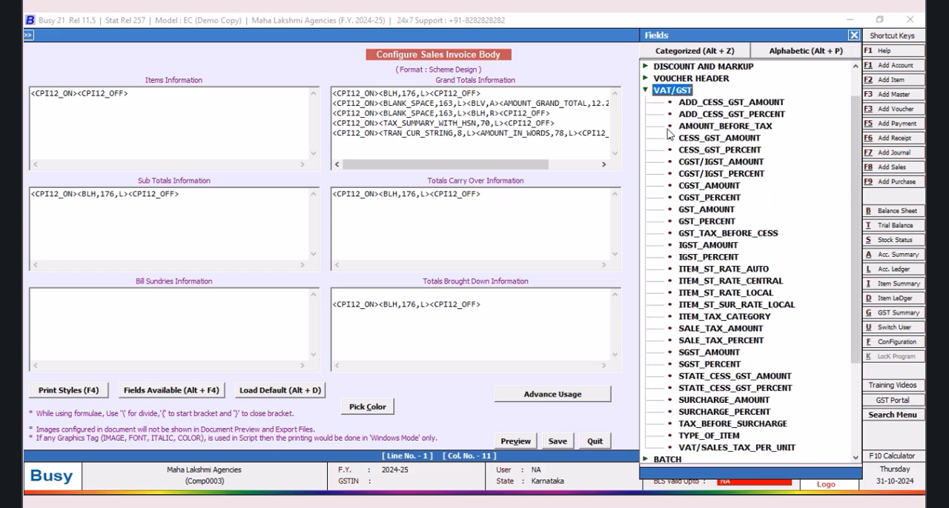
double_click(735, 127)
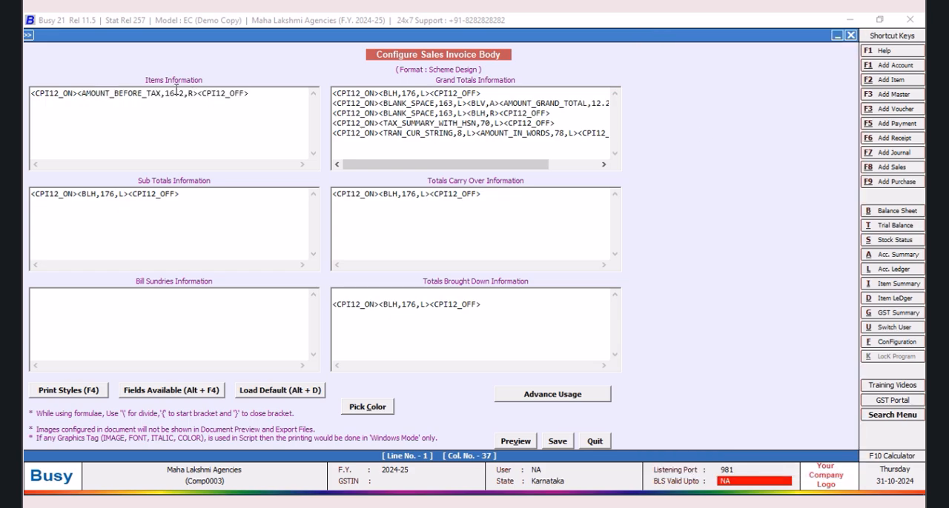
key("BackSpace")
type("2_ON><BLV")
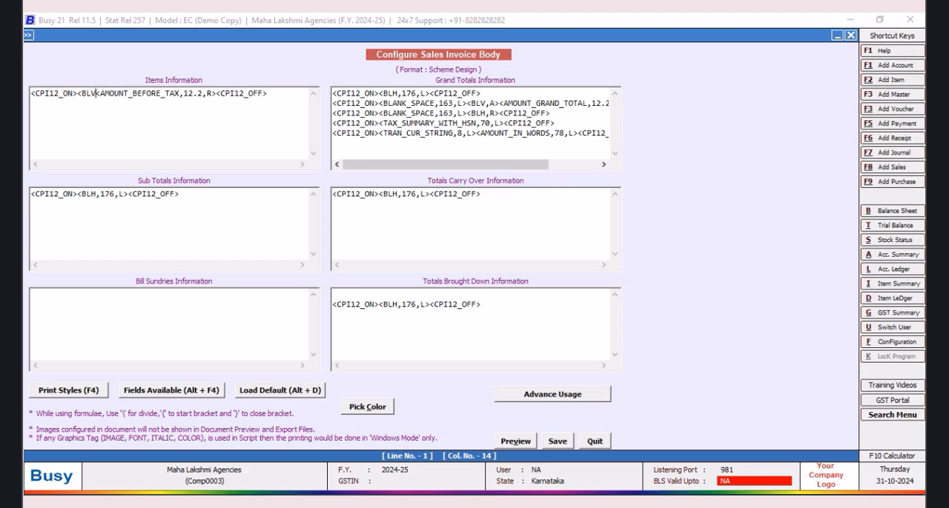
type(",A")
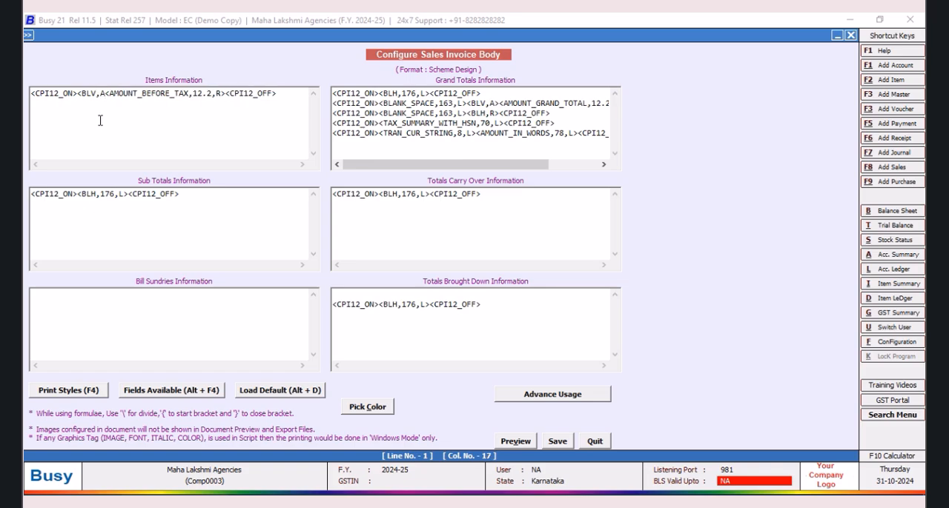
type(">")
Step: Insert a BLANK_SPACE field with a width of 163 after CPI12_ON in Items Information
left_click(77, 94)
key("alt+F4")
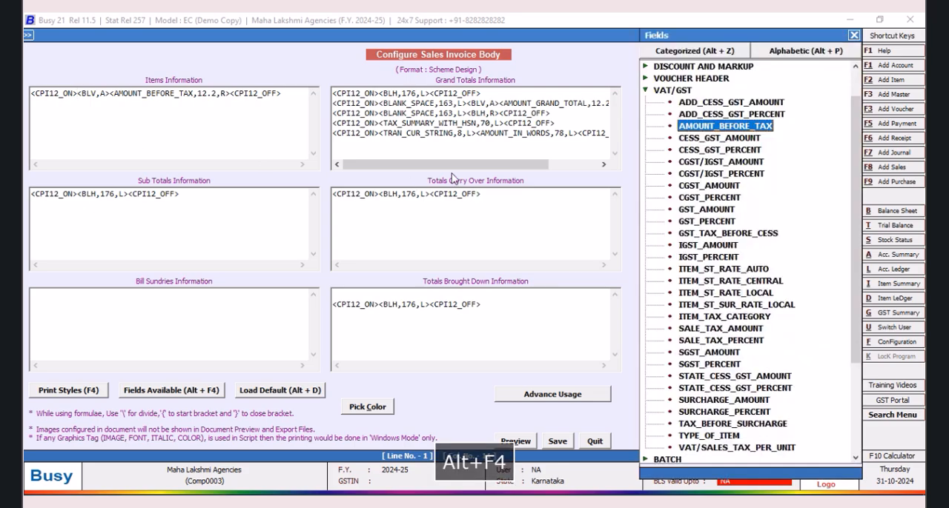
left_click(649, 94)
left_click(646, 91)
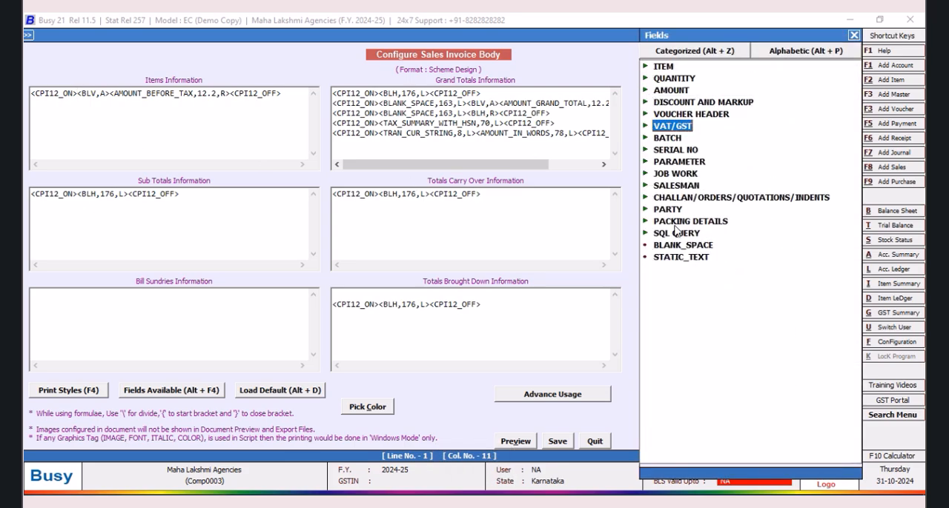
double_click(674, 246)
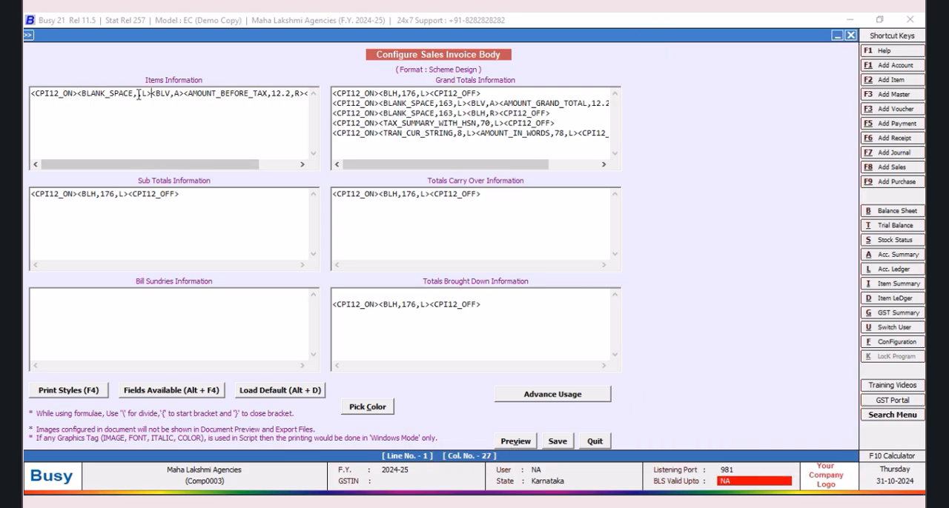
type("163")
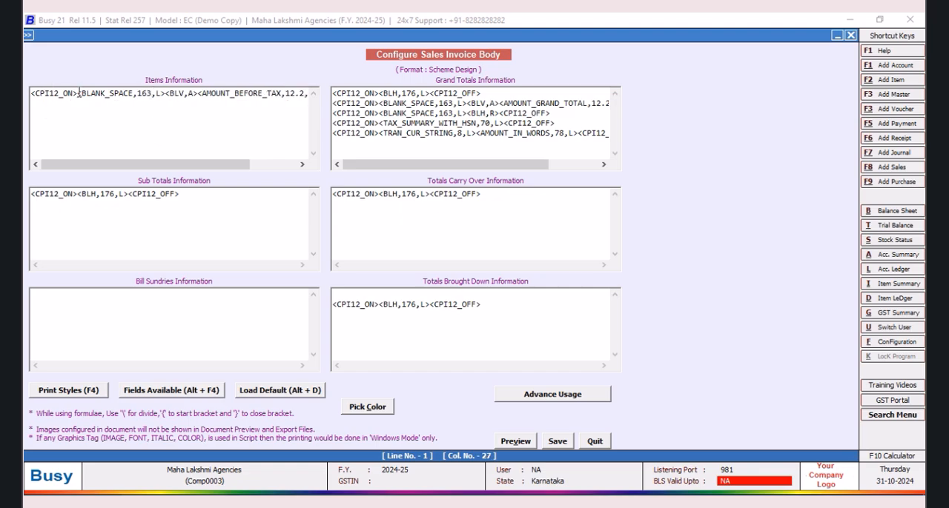
Step: Insert the item field SR_NO after CPI12_ON in Items Information, followed by a <BLV,A> vertical line tag
key("alt+F4")
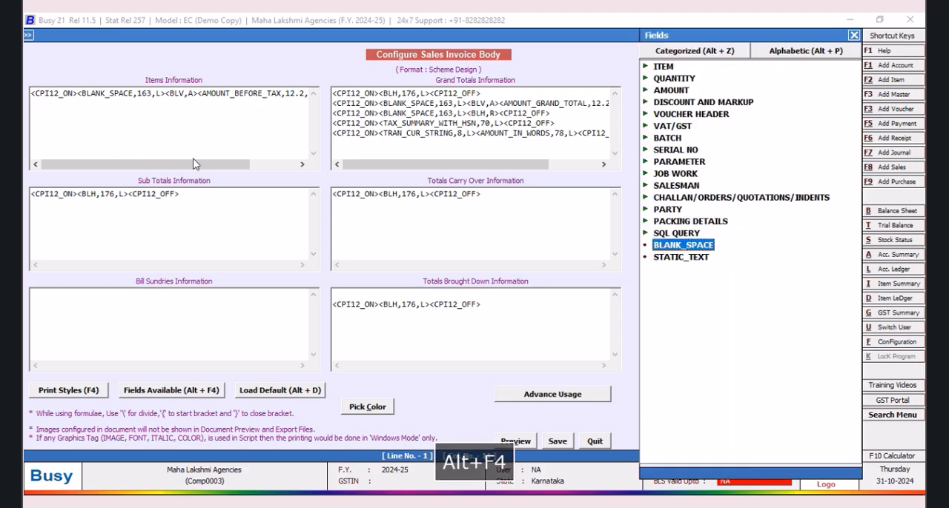
left_click(664, 67)
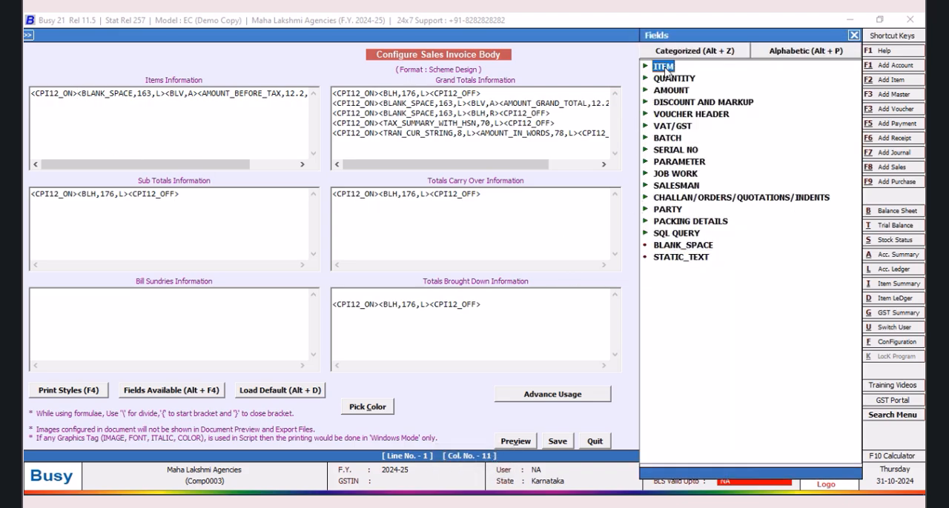
double_click(668, 70)
left_click_drag(856, 104, 875, 401)
double_click(695, 163)
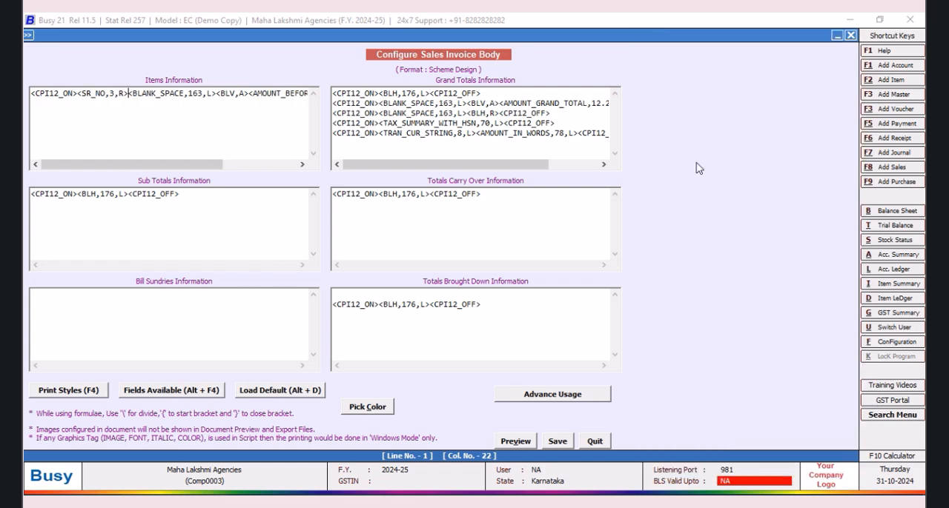
type("<BLV")
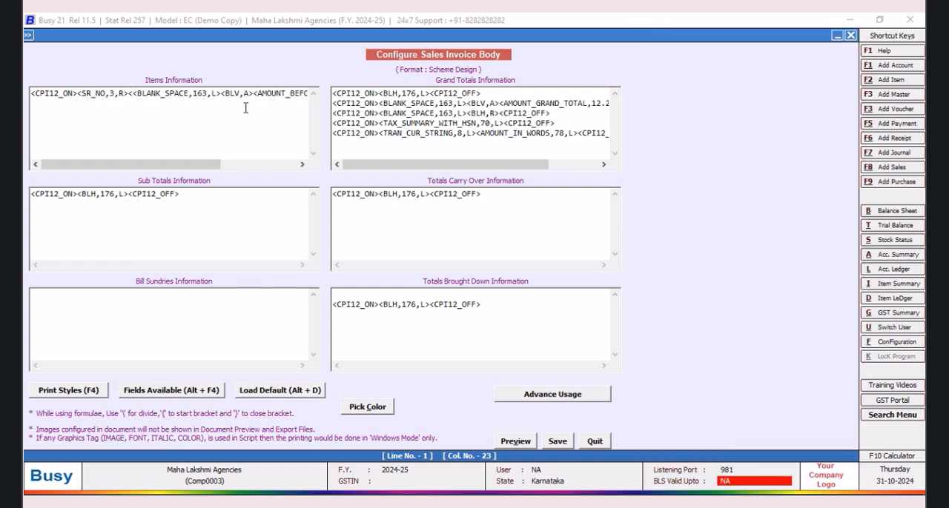
type(",A")
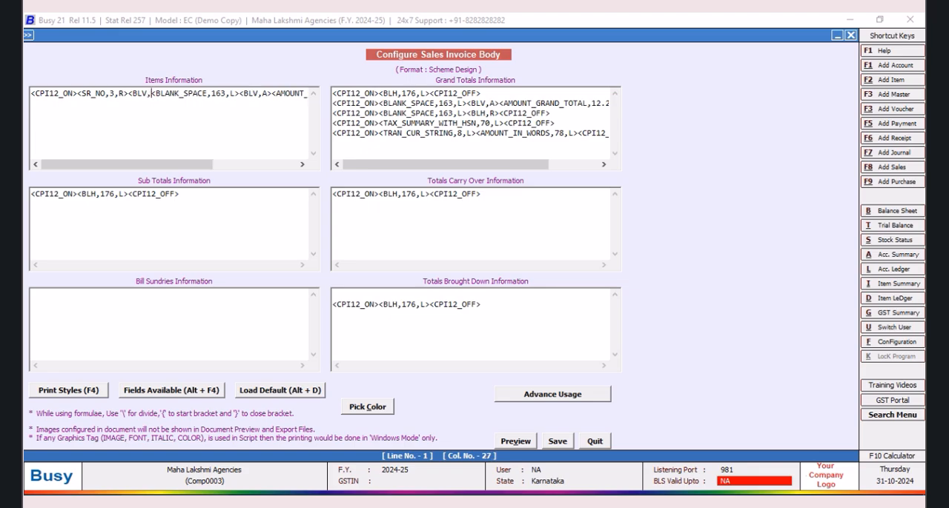
type(">")
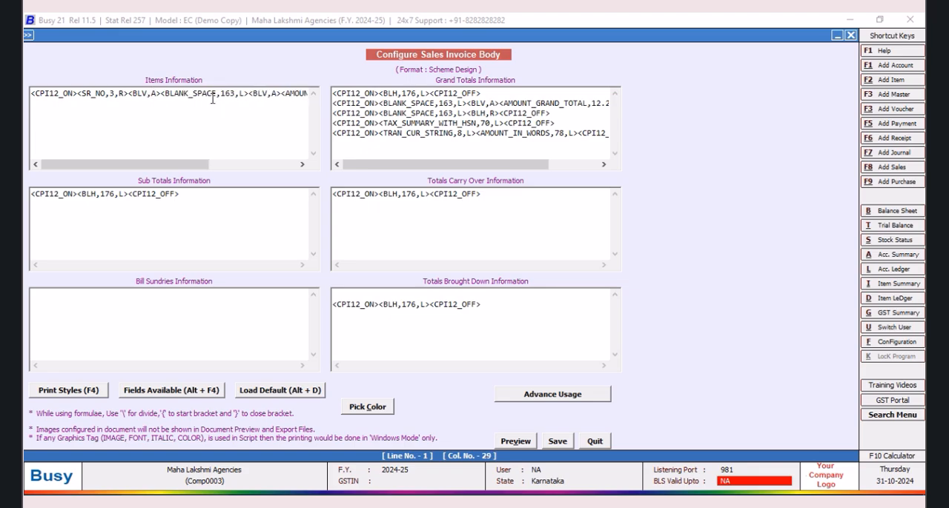
Step: Set the BLANK_SPACE width in Items Information to 159 and save the invoice body
left_click(235, 94)
key("BackSpace")
key("BackSpace")
key("BackSpace")
type("159")
left_click(558, 441)
Step: Leave the document configuration and open sales voucher 1/2024-25 dated 01-04-2024 for modification
left_click(412, 303)
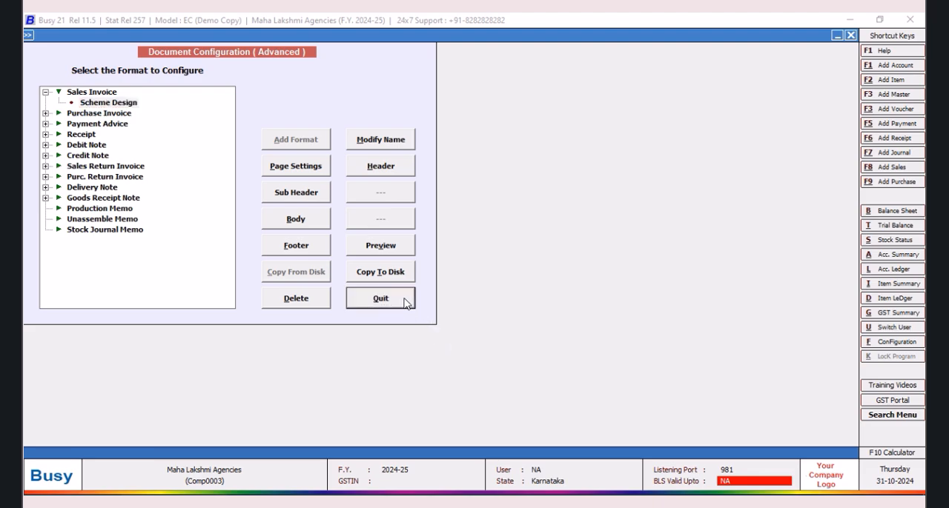
left_click(131, 207)
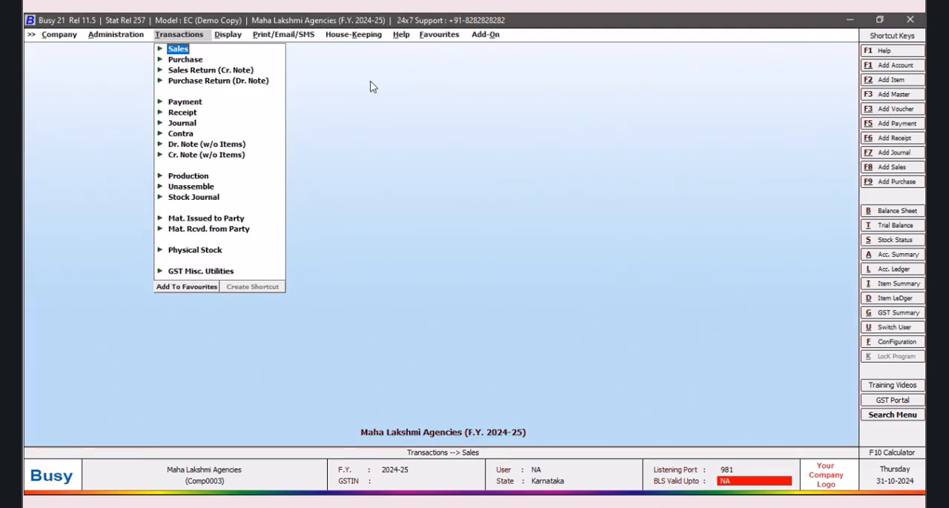
left_click(183, 52)
left_click(212, 71)
left_click(165, 91)
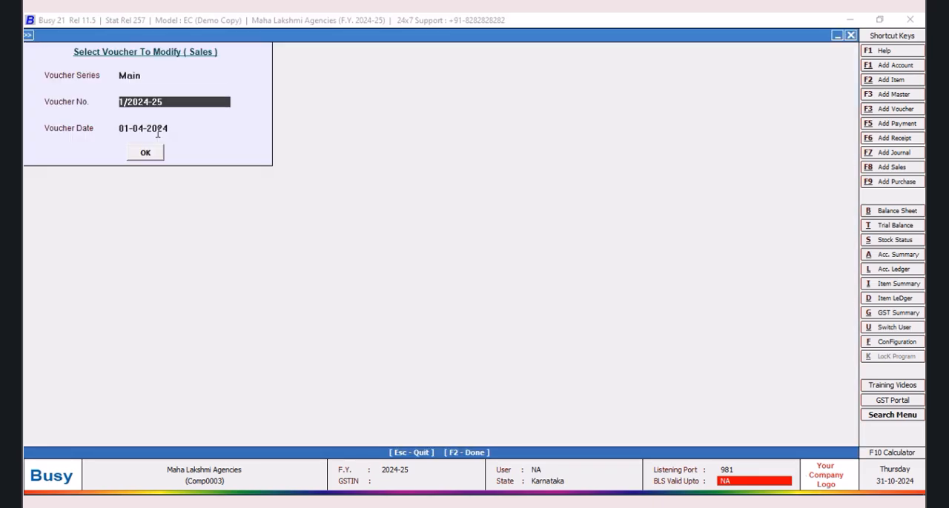
left_click(148, 152)
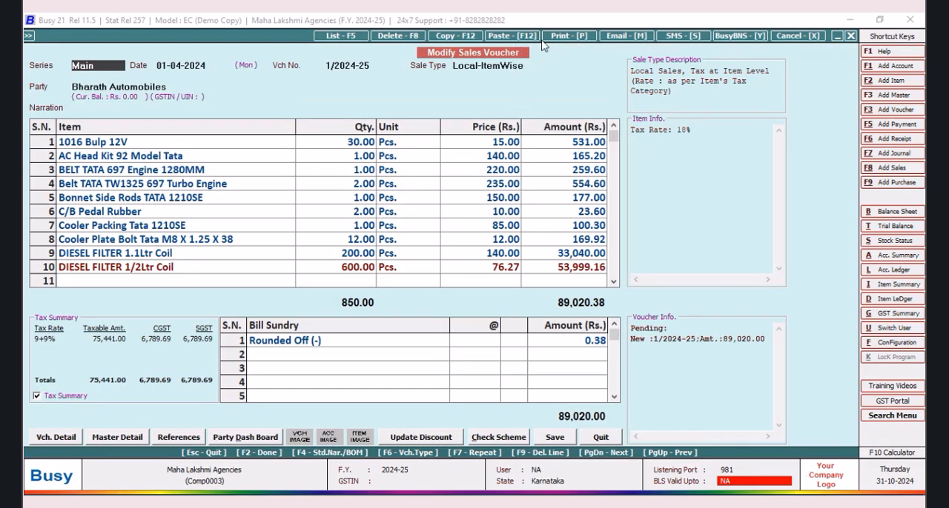
Step: Preview the voucher's sales invoice to check the serial number and amount columns, and close the preview
left_click(554, 35)
left_click(397, 276)
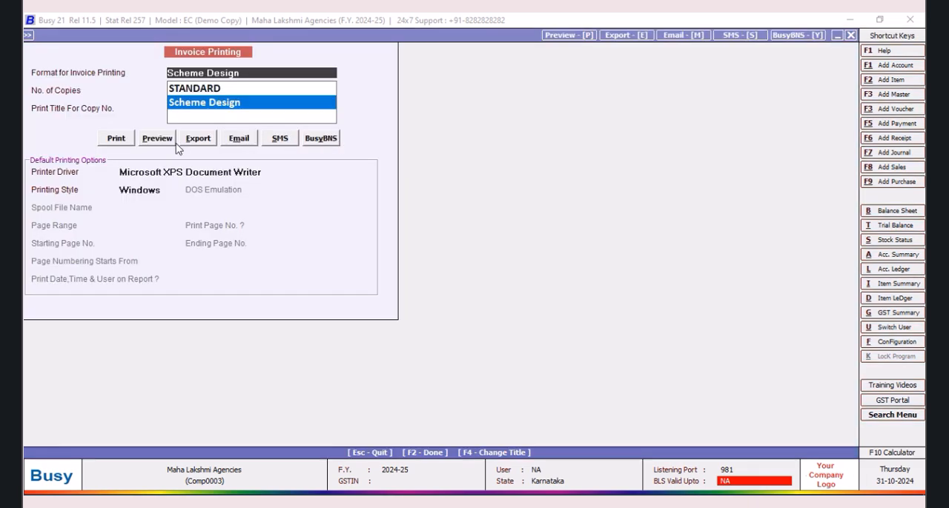
left_click(152, 140)
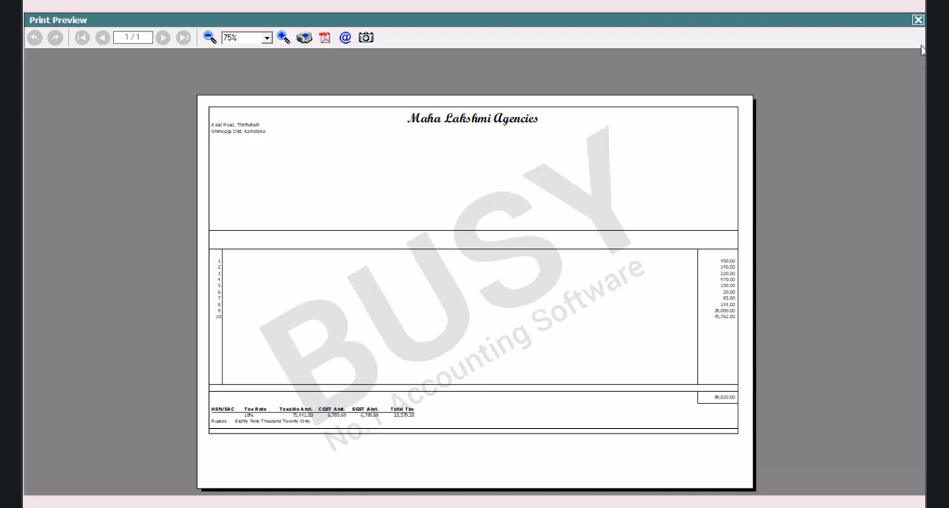
left_click(917, 20)
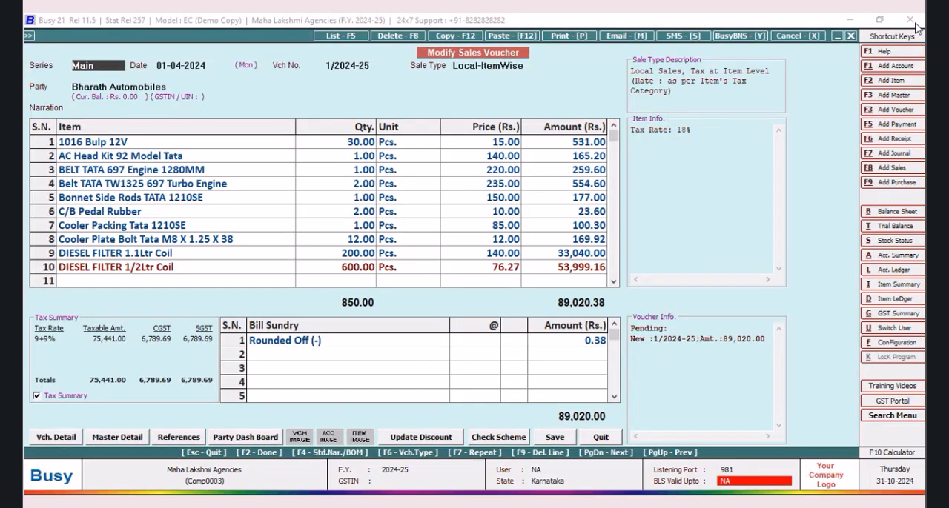
Step: Load the TATA query in the SQL Query Executor to review its item details script
key("ctrl+shift+F2")
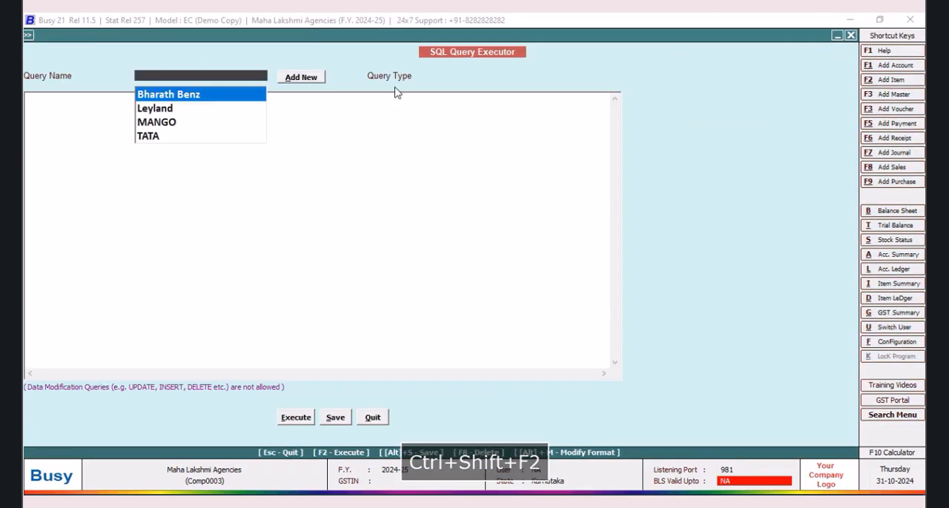
left_click(161, 138)
key("Return")
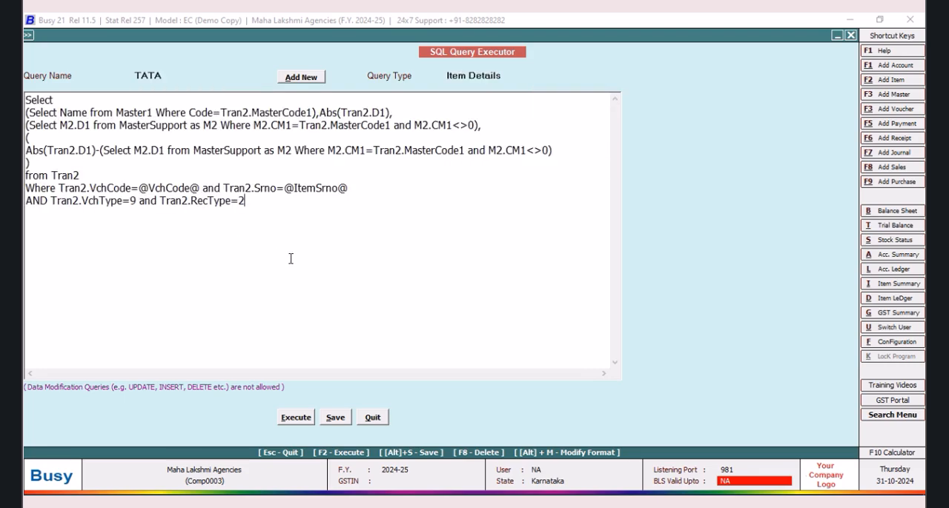
Step: Reopen the body configuration of the Scheme Design sales invoice in advanced document printing
left_click(898, 345)
left_click(104, 206)
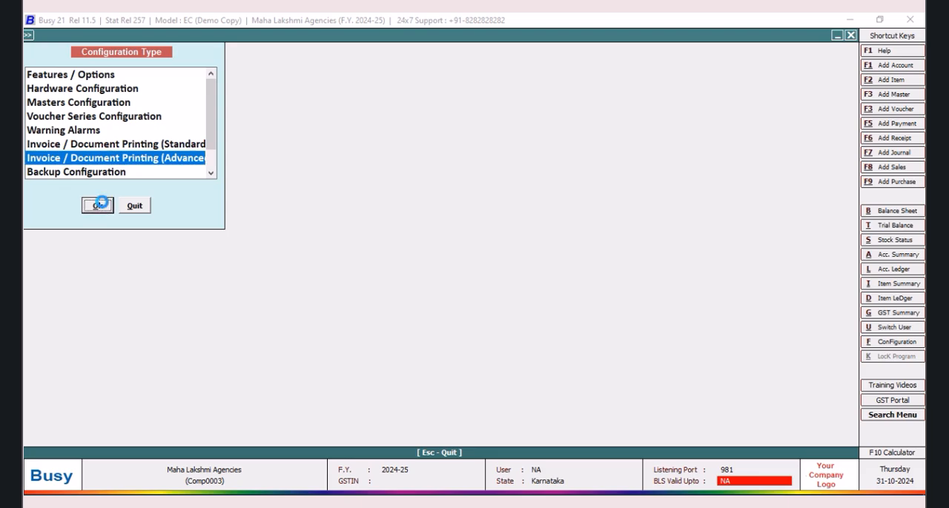
left_click(46, 92)
left_click(92, 103)
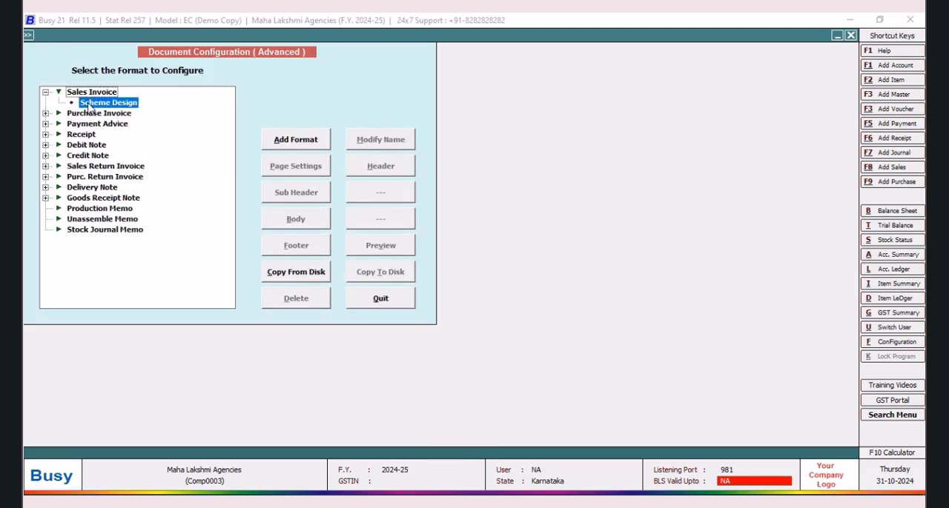
left_click(296, 223)
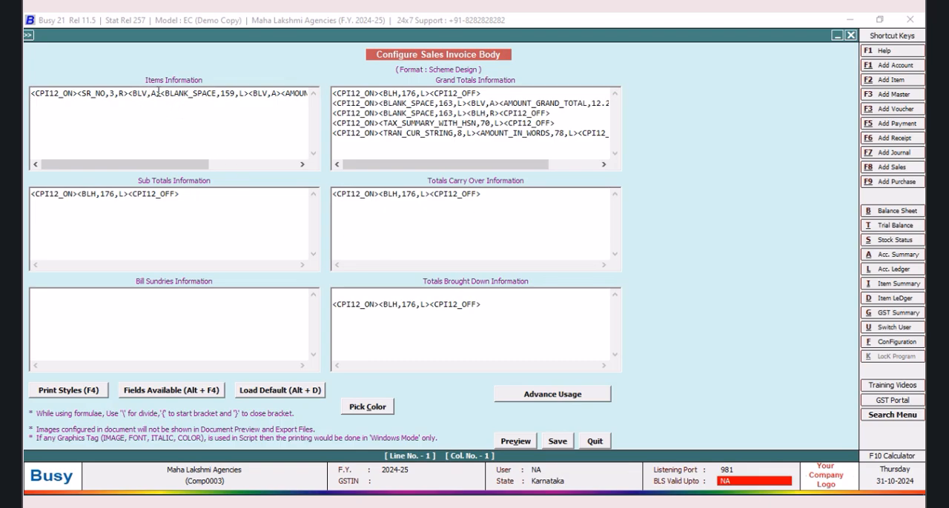
Step: Insert an SQL query text field before the blank space that follows the serial number in the item line
left_click(158, 94)
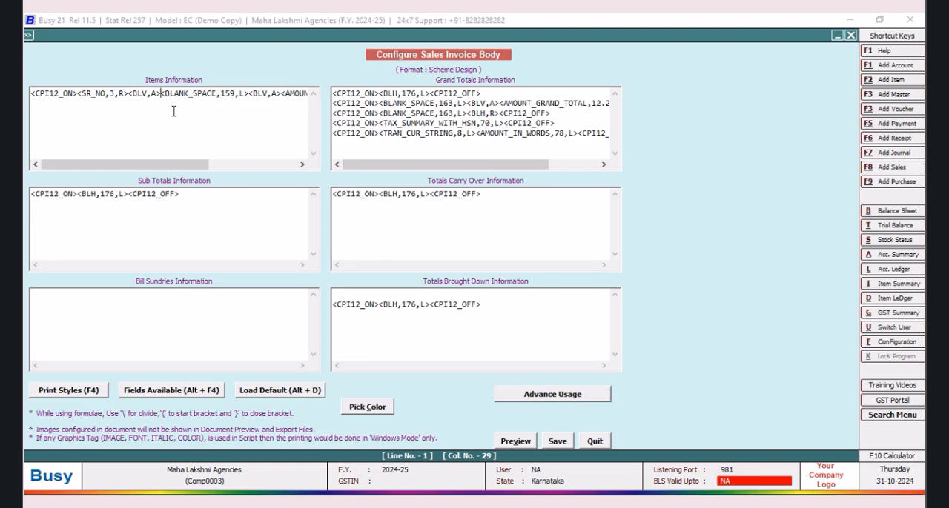
key("alt+F4")
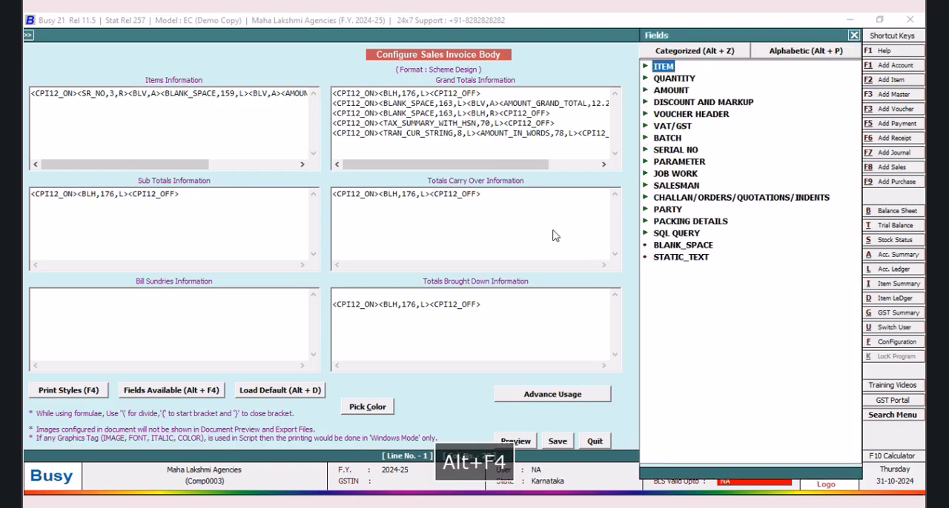
double_click(676, 233)
double_click(747, 271)
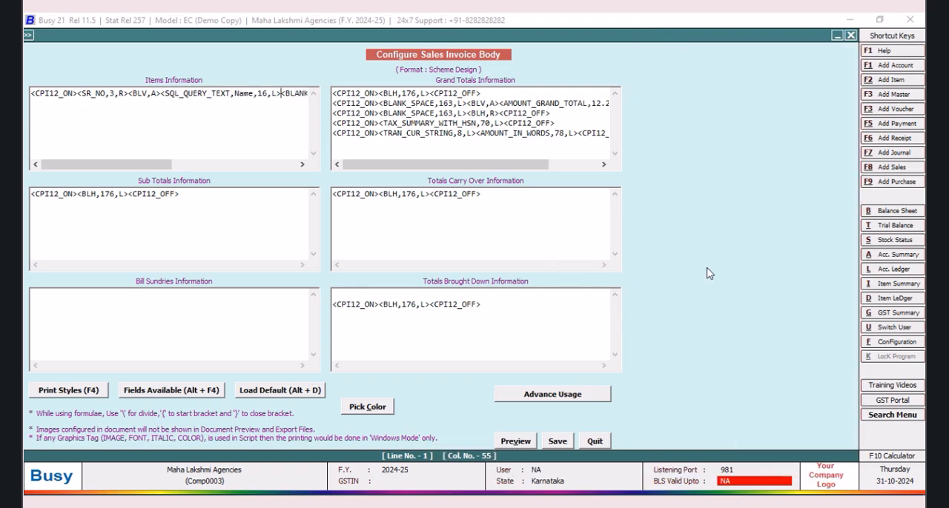
Step: Point the item line's SQL query field to TATA;R:1;C:1
key("BackSpace")
key("BackSpace")
key("BackSpace")
key("BackSpace")
type("t")
key("BackSpace")
type("TATA")
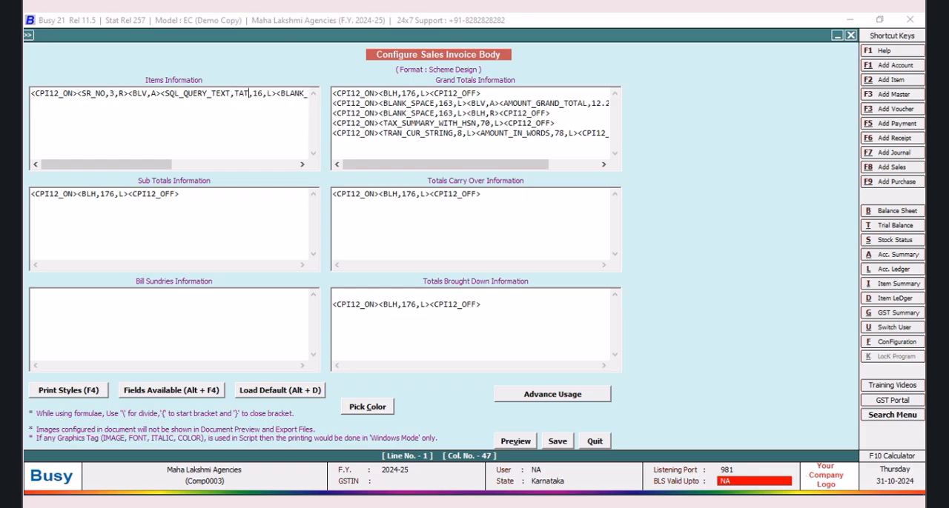
type(";R:1;C:1")
Step: Set the TATA query field's width to 25 and prefix it with #'L1'
left_click(302, 164)
left_click(302, 164)
left_click(303, 164)
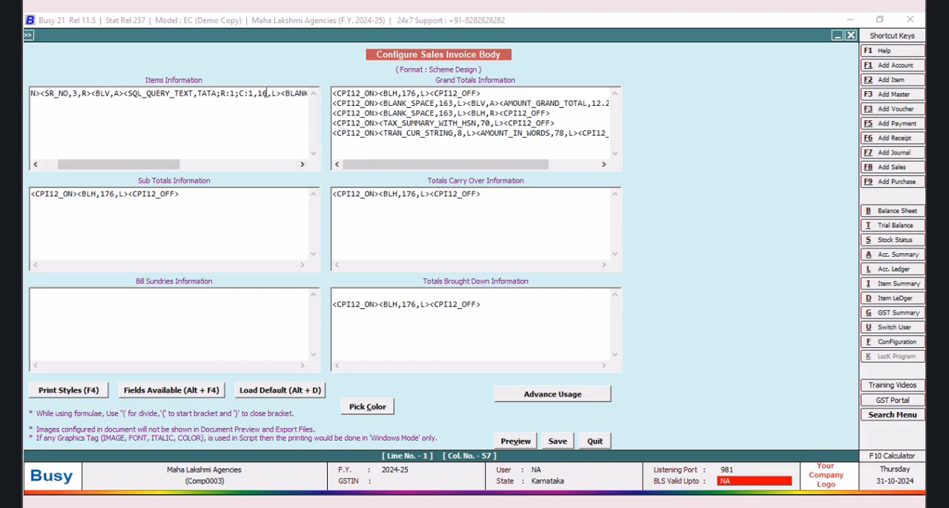
key("BackSpace")
key("BackSpace")
type("25")
type("#")
type("'")
type("l")
key("BackSpace")
type("L1'")
Step: Add a <BLV,A> vertical line tag after the TATA query field in the item line
left_click_drag(143, 166, 172, 165)
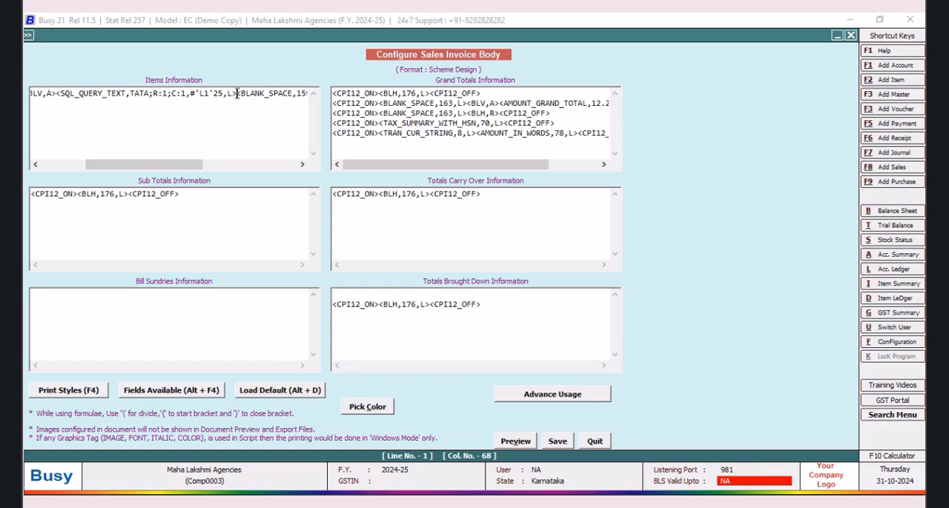
type("<BLV,A")
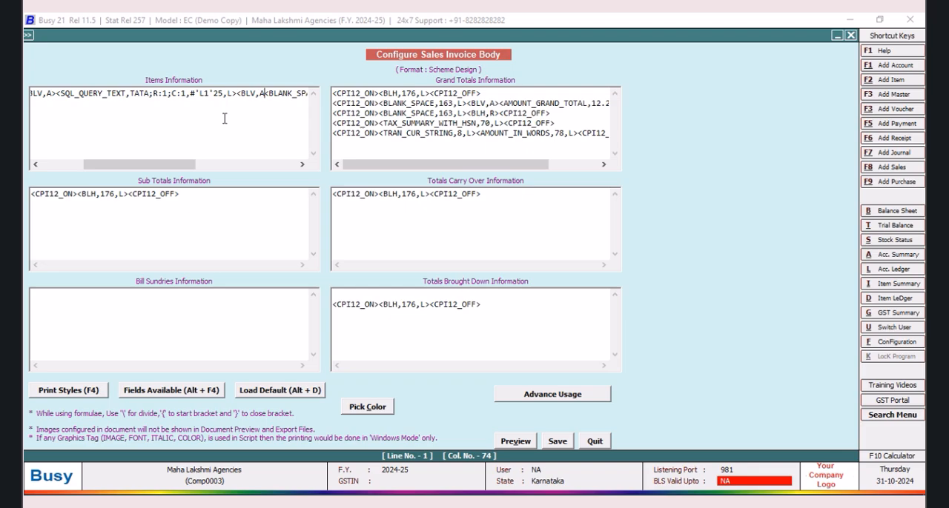
type(">")
Step: Set the item line's blank space width to 133 and save the invoice body configuration
left_click(302, 164)
left_click_drag(302, 165, 303, 164)
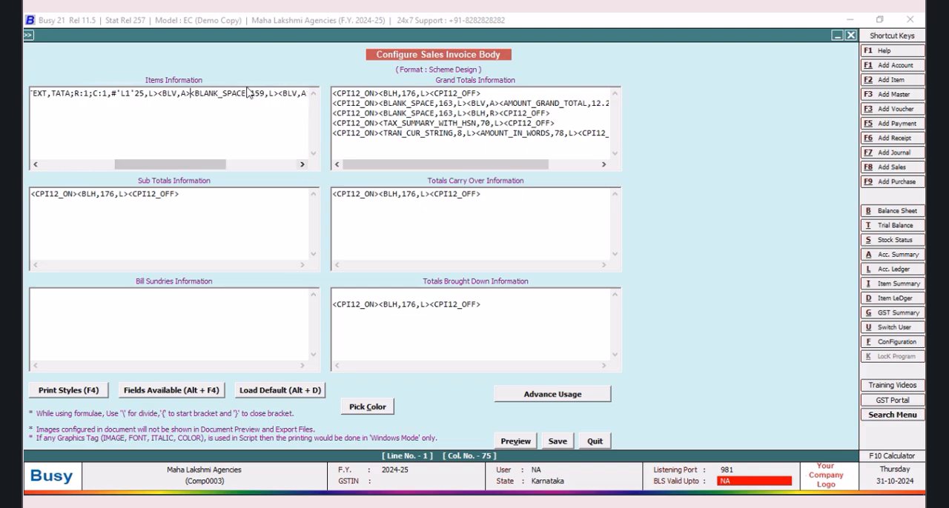
key("BackSpace")
key("BackSpace")
type("33")
left_click(558, 441)
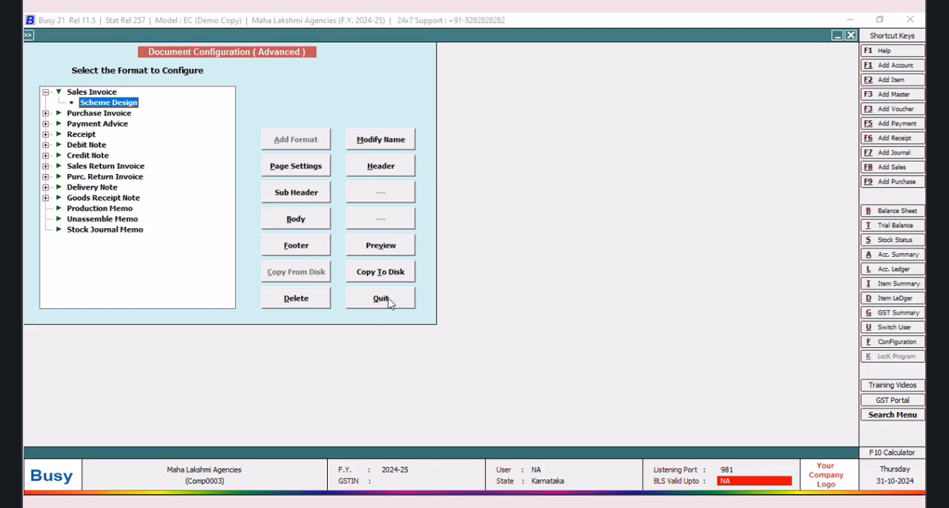
Step: Leave the document configuration and the SQL Query Executor to return to sales voucher 1/2024-25
left_click(389, 300)
left_click(135, 205)
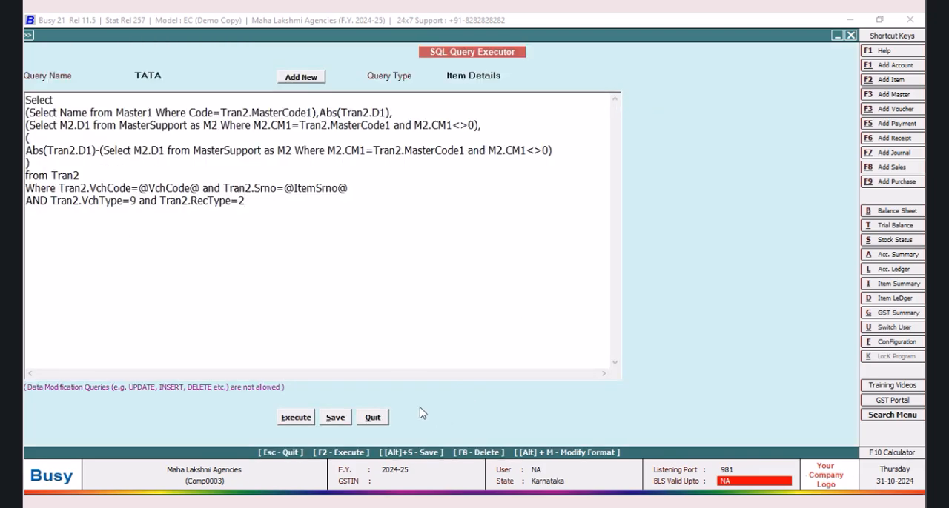
left_click(373, 417)
Step: Preview the voucher's sales invoice in the Scheme Design format to check the item name column, and close the preview
left_click(562, 37)
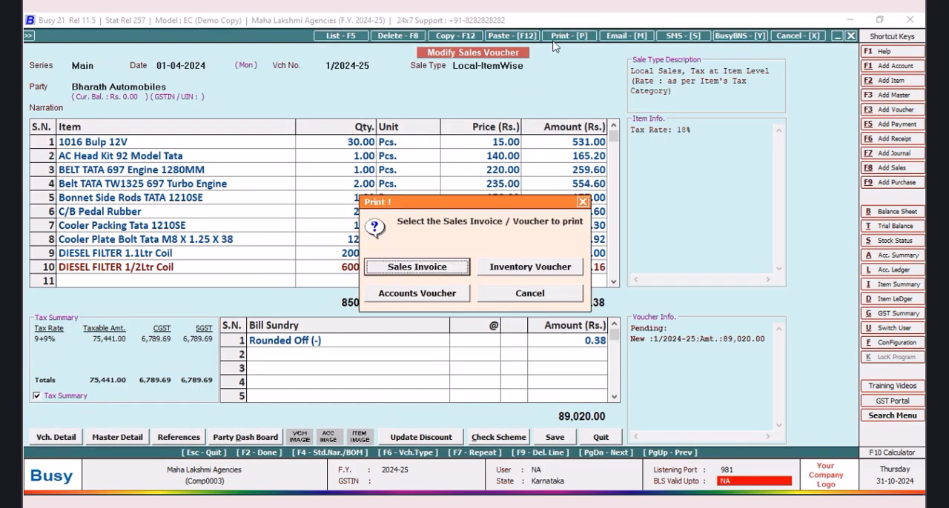
left_click(416, 270)
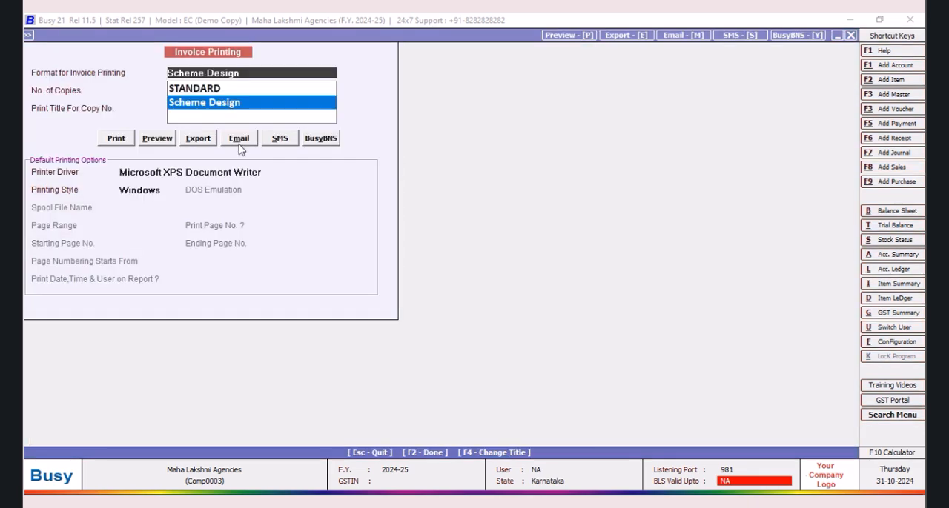
left_click(156, 138)
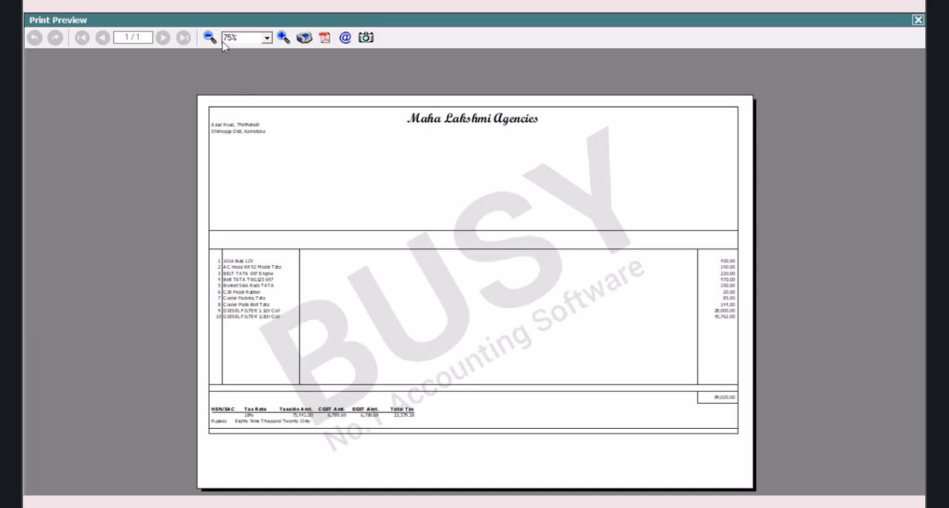
left_click(284, 37)
left_click(283, 37)
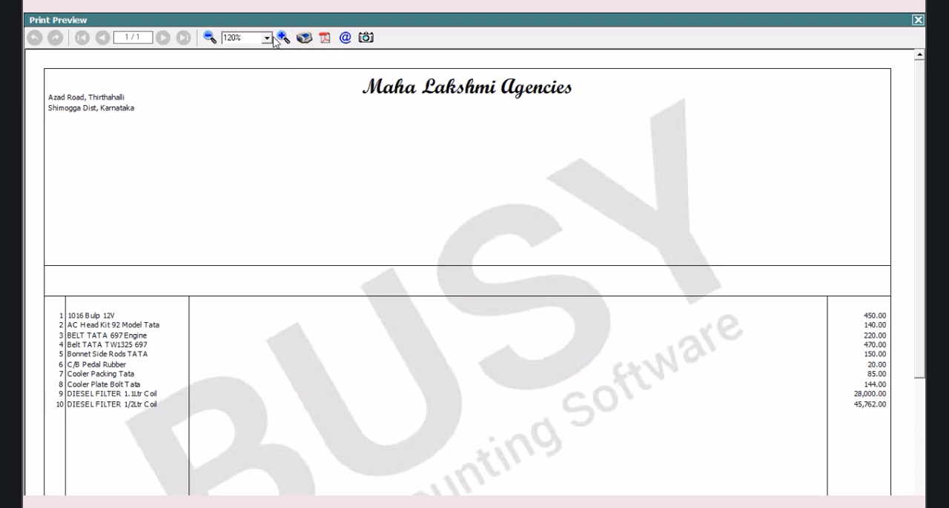
left_click(918, 20)
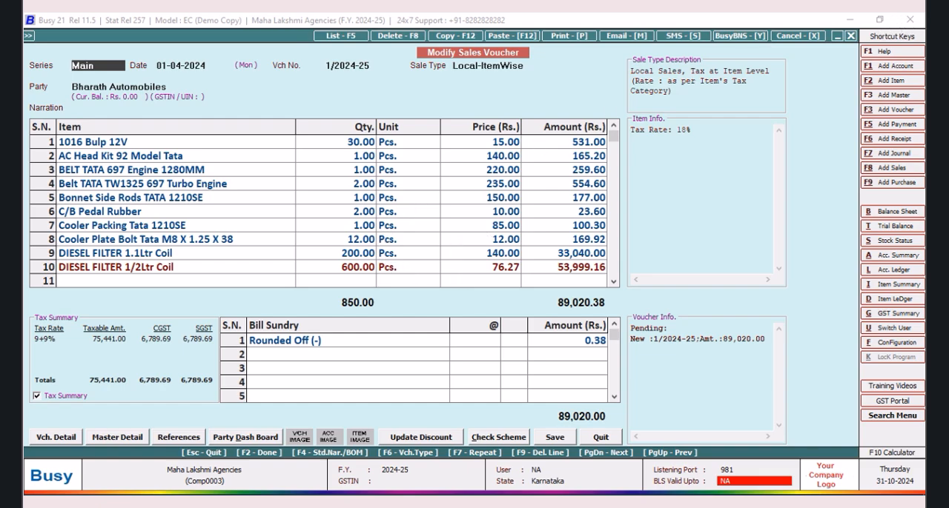
Step: Reopen the body of the Scheme Design sales invoice in the advanced document configuration
left_click(882, 343)
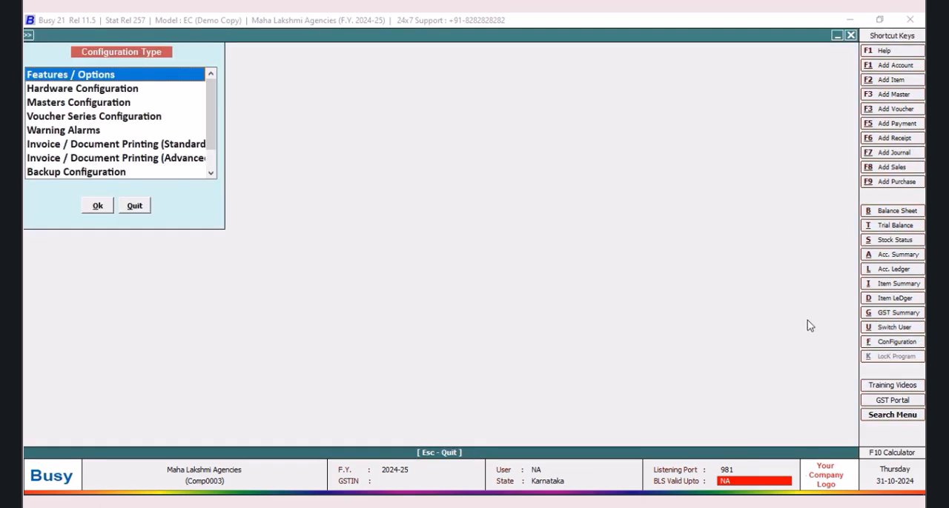
left_click(189, 159)
left_click(92, 206)
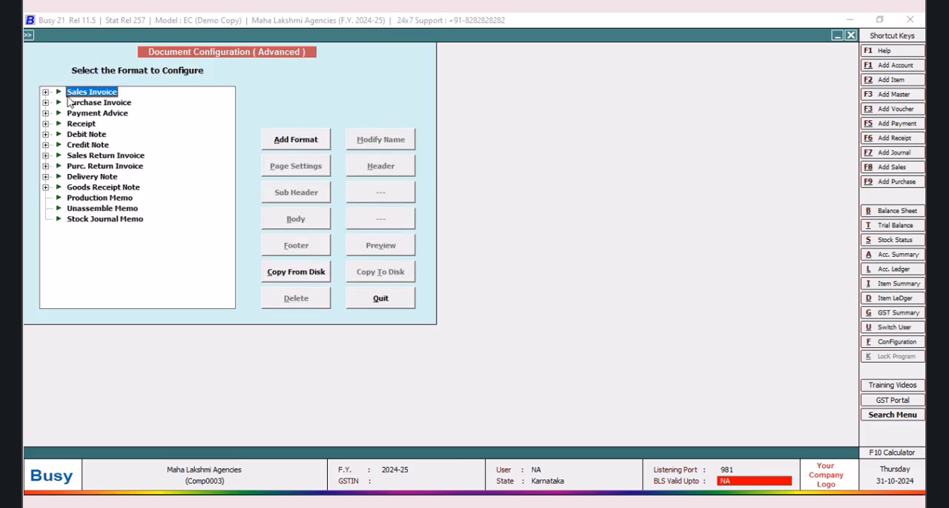
left_click(46, 93)
left_click(93, 102)
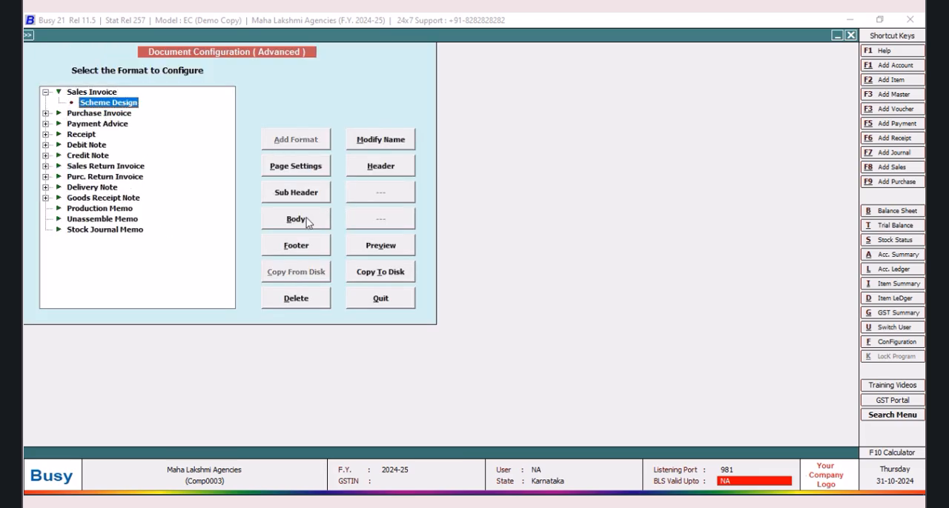
left_click(304, 220)
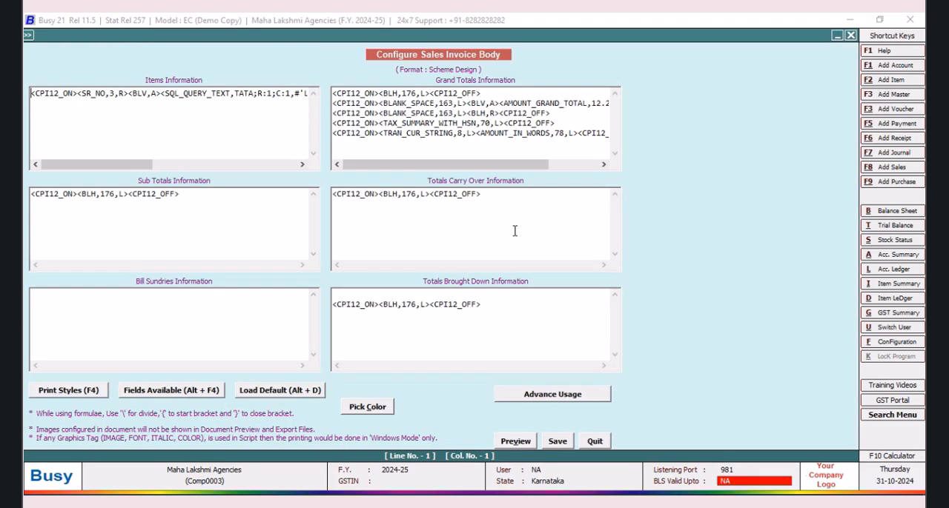
Step: Start a second item line containing the CPI12_ON and CPI12_OFF print styles
left_click_drag(49, 163, 192, 163)
left_click(308, 104)
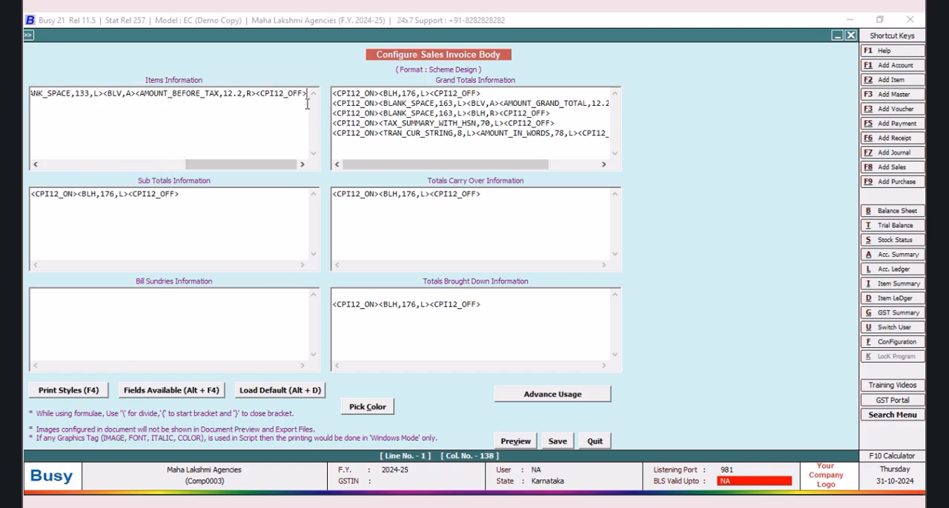
left_click(307, 104)
key("F4")
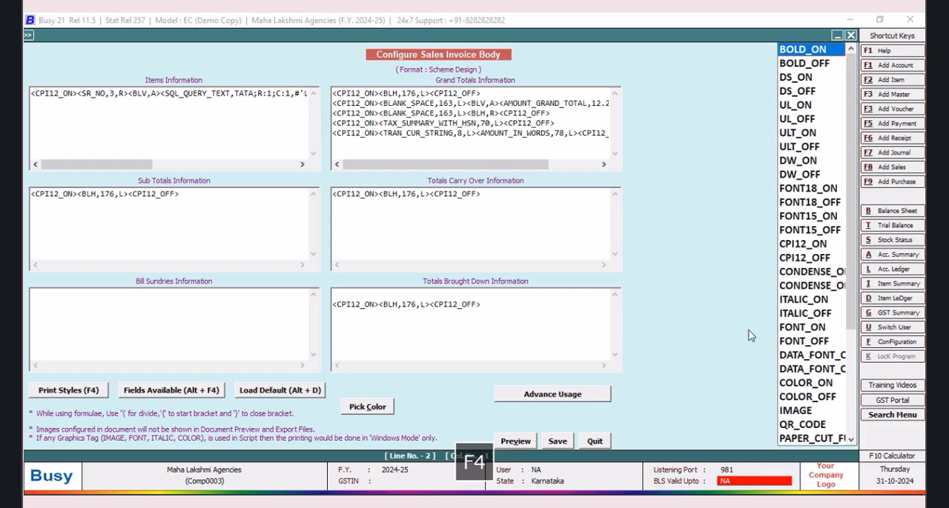
left_click(796, 247)
double_click(795, 247)
key("F4")
left_click(801, 261)
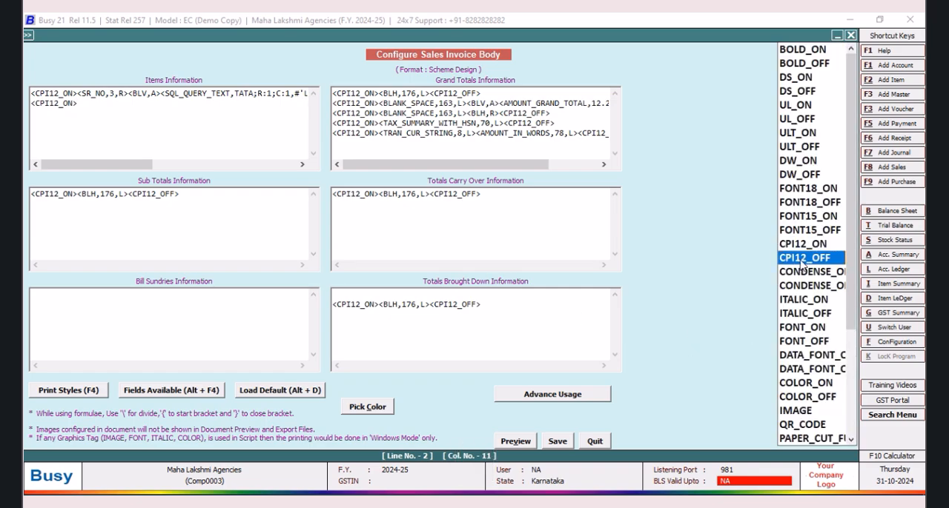
double_click(801, 259)
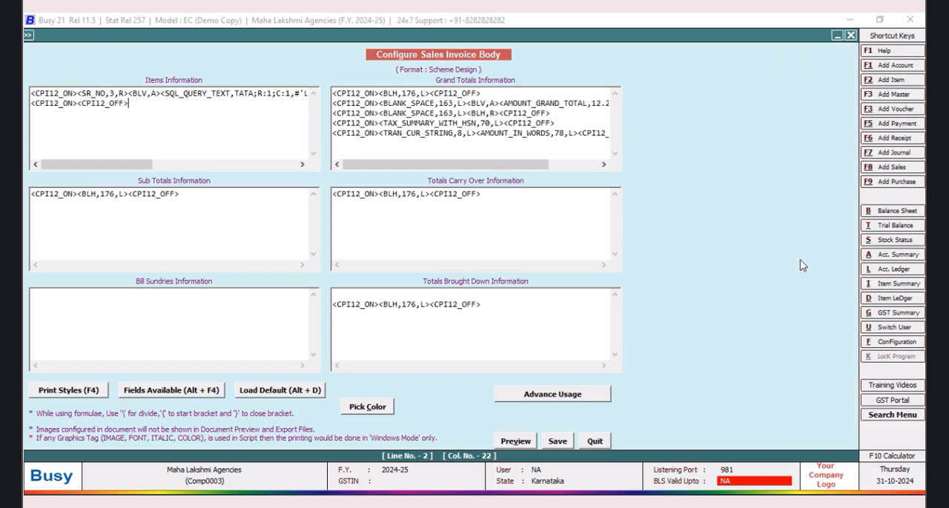
Step: Insert the PRINT_IF_ANY style at the beginning of the second item line
left_click(32, 105)
key("F4")
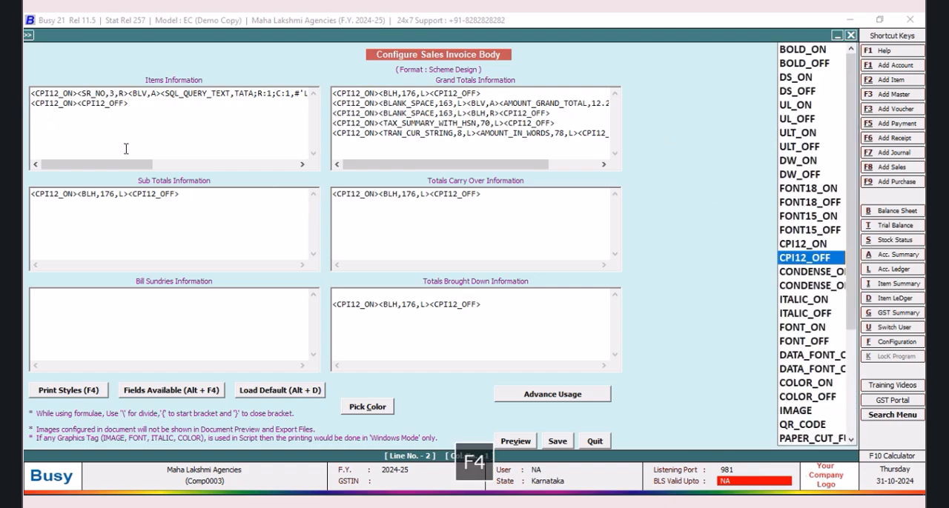
left_click_drag(854, 289, 854, 401)
left_click(792, 439)
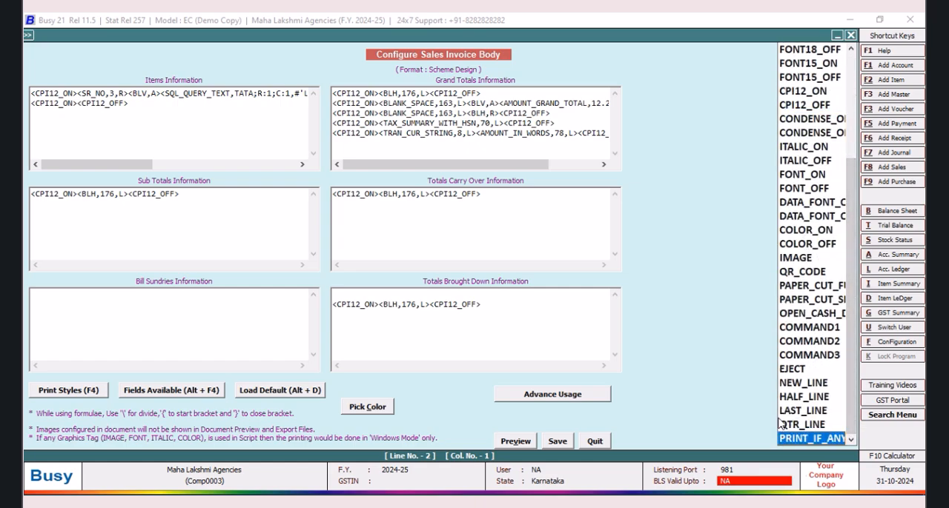
key("Return")
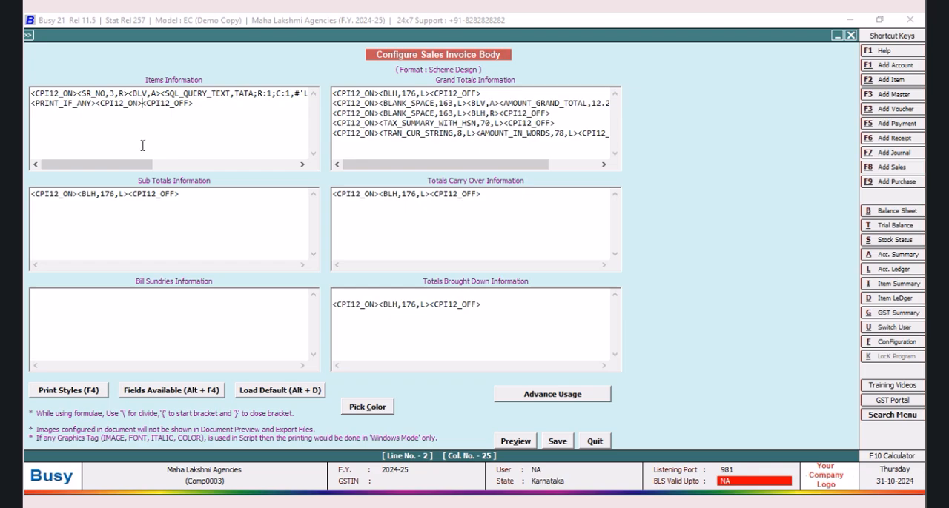
Step: Insert a BLANK_SPACE field of width 4 between CPI12_ON and CPI12_OFF on the second item line
key("alt+F4")
left_click(688, 247)
key("Return")
key("Left")
key("Left")
key("Left")
type("4")
Step: Copy the TATA query field from the first item line to after the second line's blank space, and change its tag to L2
left_click(302, 165)
left_click(302, 165)
left_click_drag(276, 93, 96, 92)
right_click(164, 96)
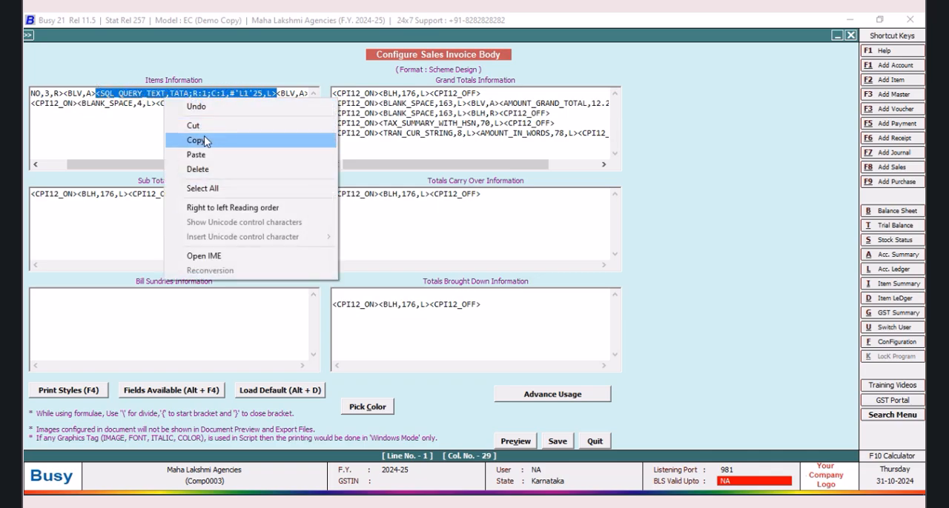
left_click(206, 140)
left_click(158, 105)
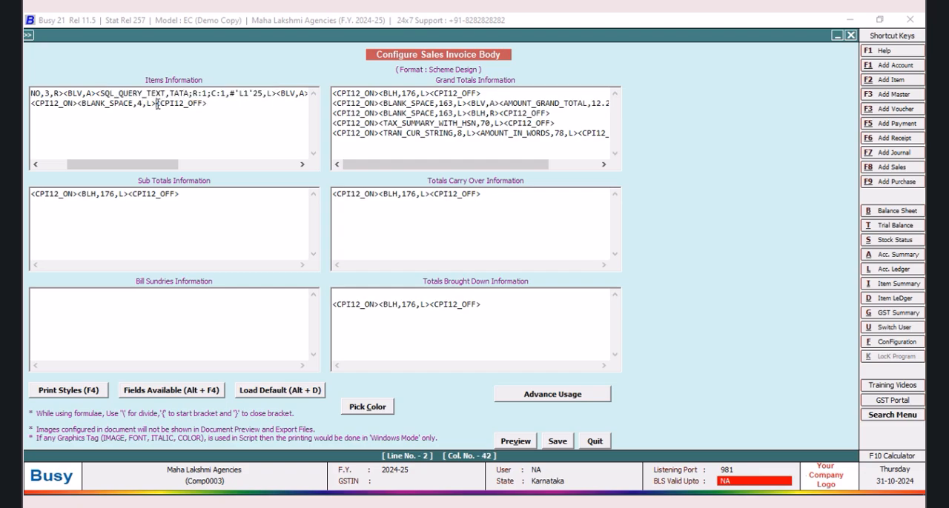
right_click(157, 106)
left_click(188, 161)
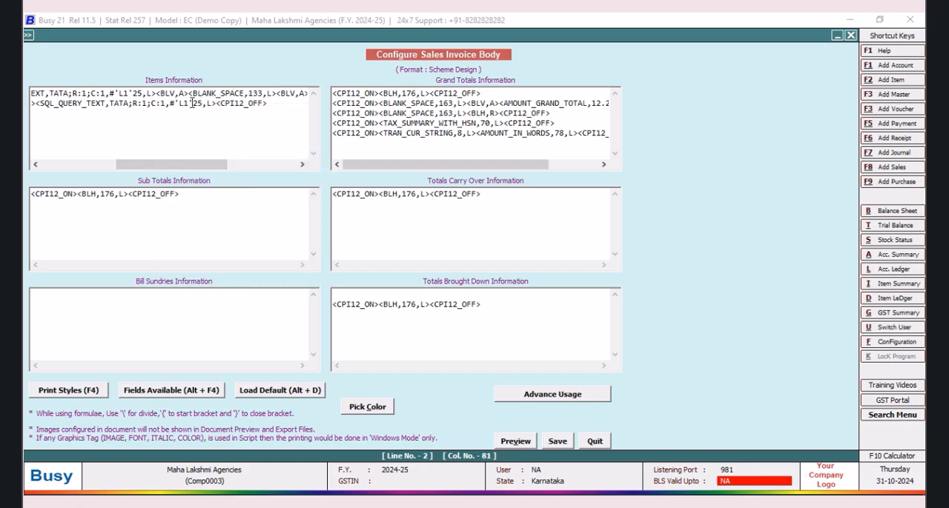
key("BackSpace")
type("2")
Step: Duplicate the second item line as a third line and change its query field tag to L3
key("shift+Home")
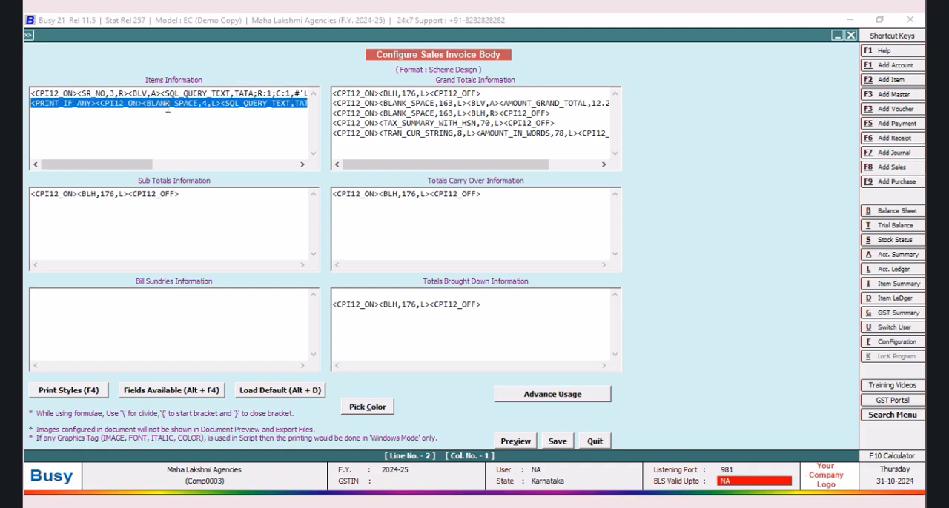
right_click(167, 108)
left_click(198, 150)
left_click_drag(145, 165, 223, 164)
left_click(269, 107)
key("Return")
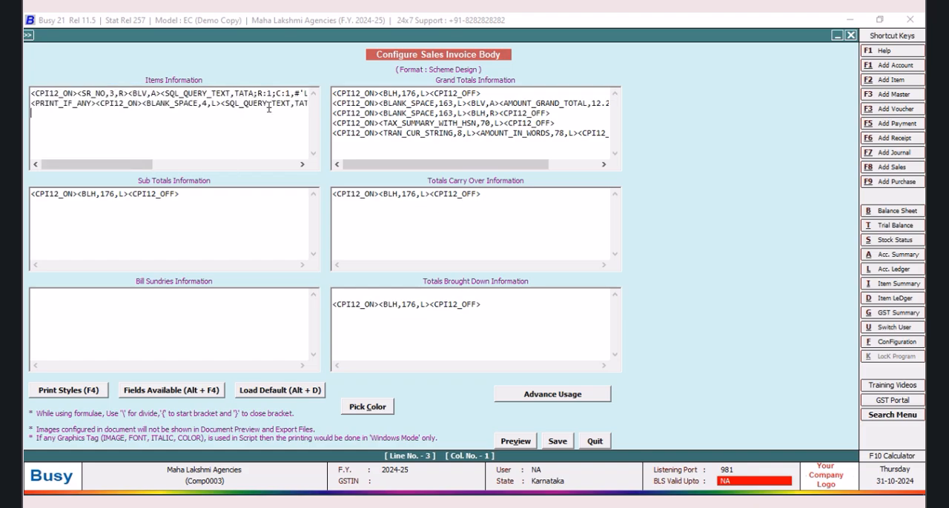
key("ctrl+v")
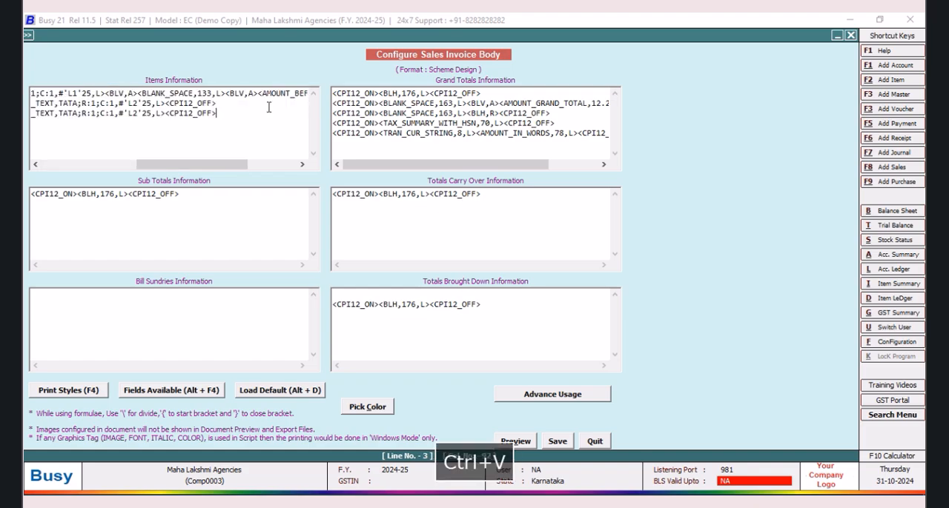
left_click(138, 113)
key("BackSpace")
type("3")
Step: Save the invoice body and leave the document configuration to return to the sales voucher
left_click(557, 441)
left_click(400, 304)
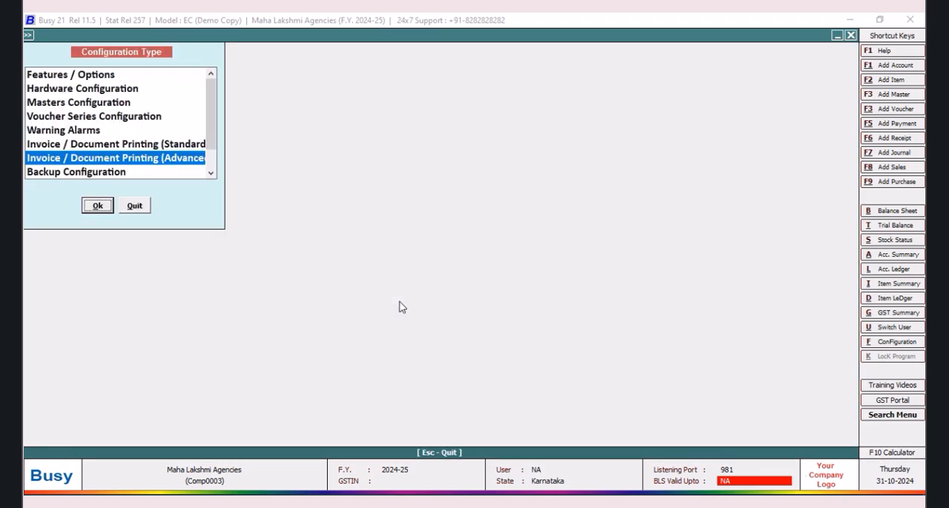
left_click(136, 206)
Step: Preview the sales invoice in the Scheme Design format and examine how the item names wrap in the item column
left_click(566, 36)
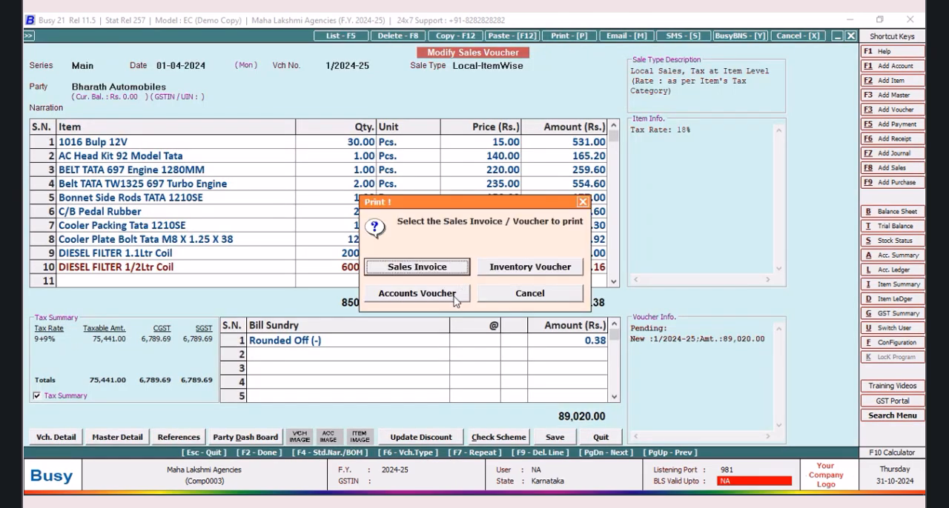
left_click(438, 271)
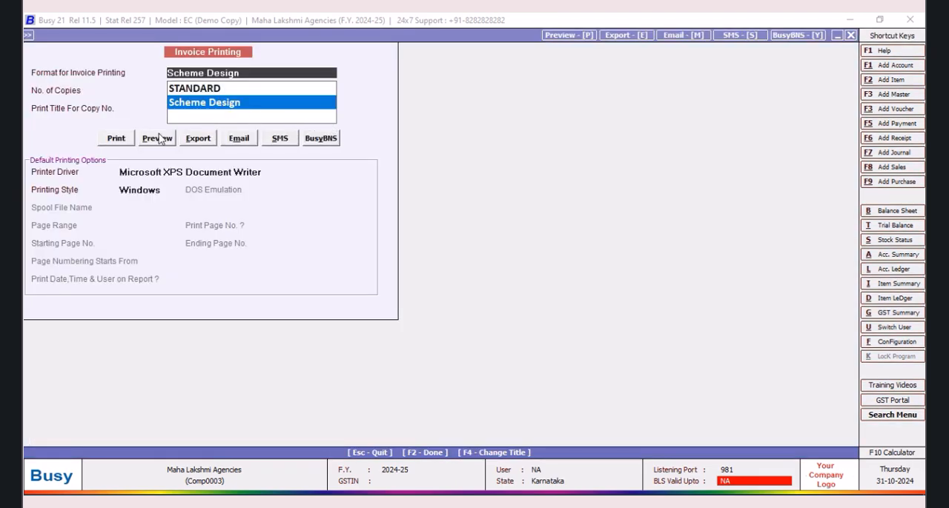
left_click(156, 138)
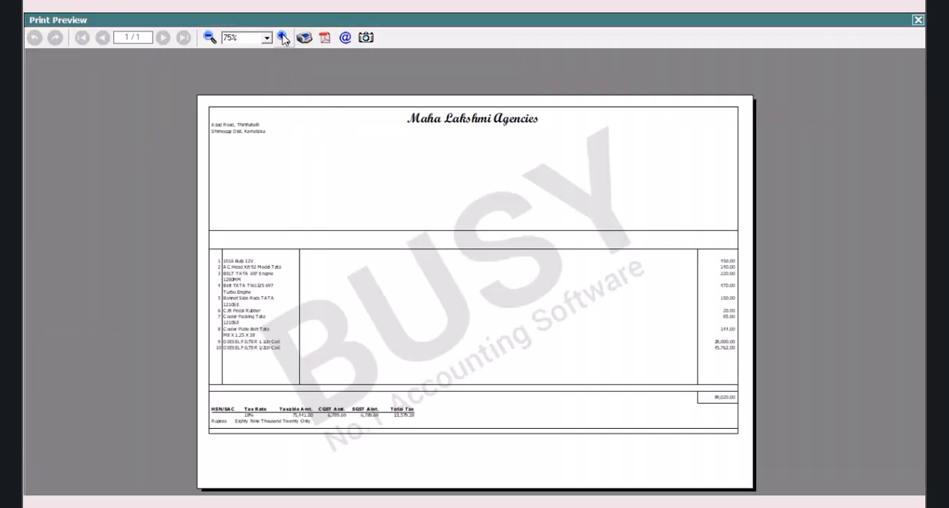
left_click(283, 38)
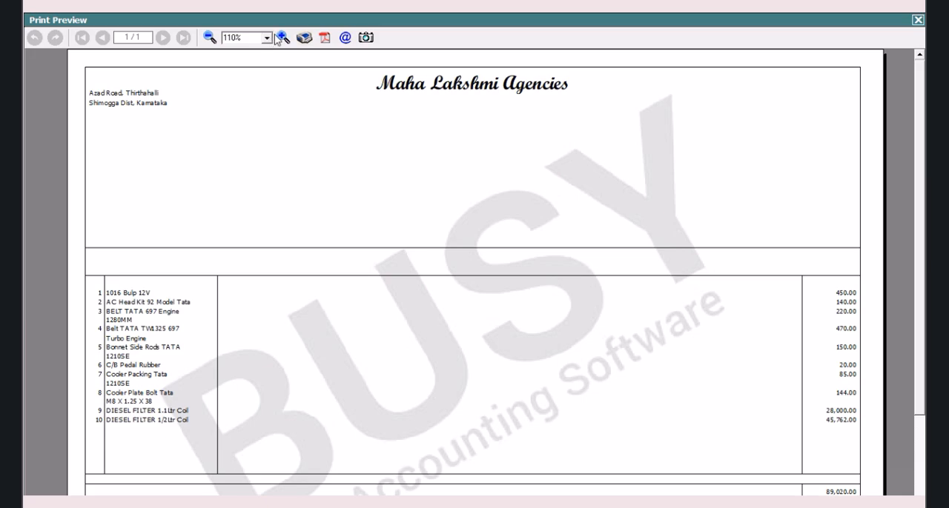
left_click(283, 38)
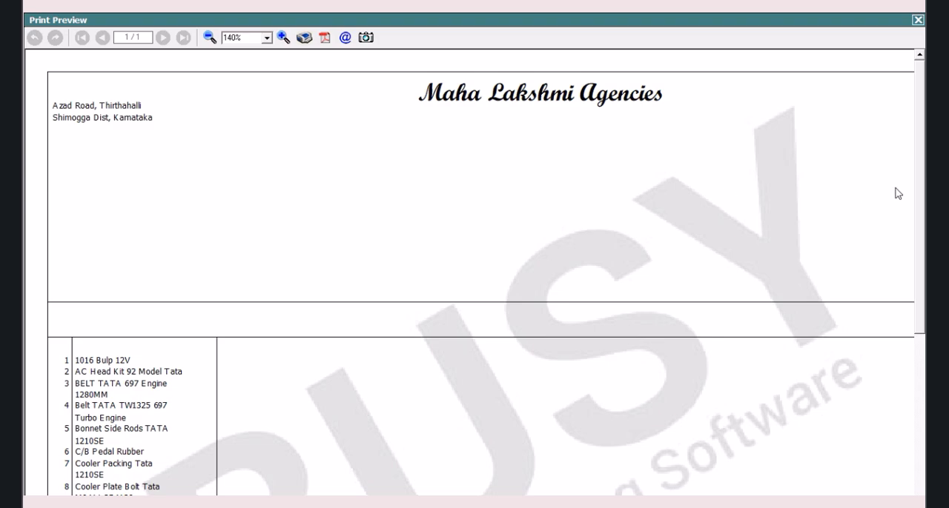
left_click(210, 38)
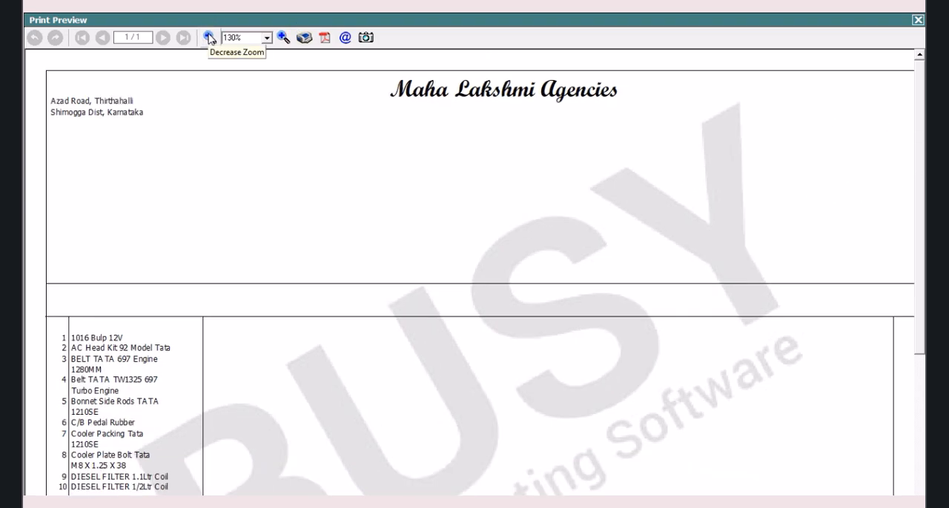
left_click(209, 38)
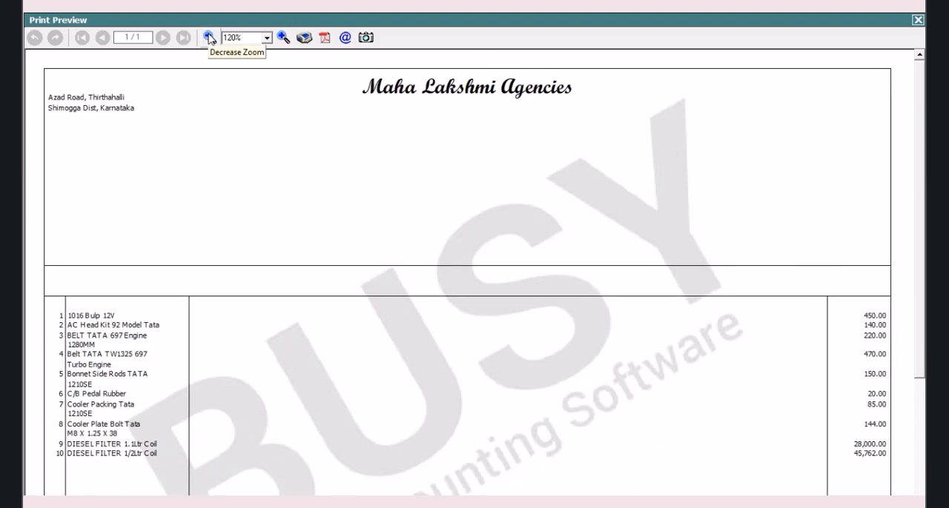
left_click(210, 38)
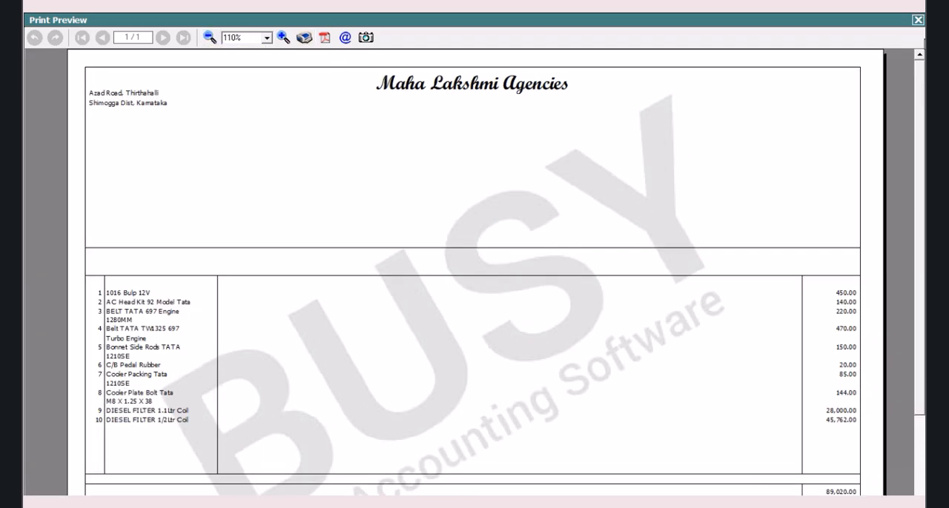
left_click(917, 20)
Step: Open the page settings of the Scheme Design sales invoice format in the advanced document printing configuration
left_click(895, 343)
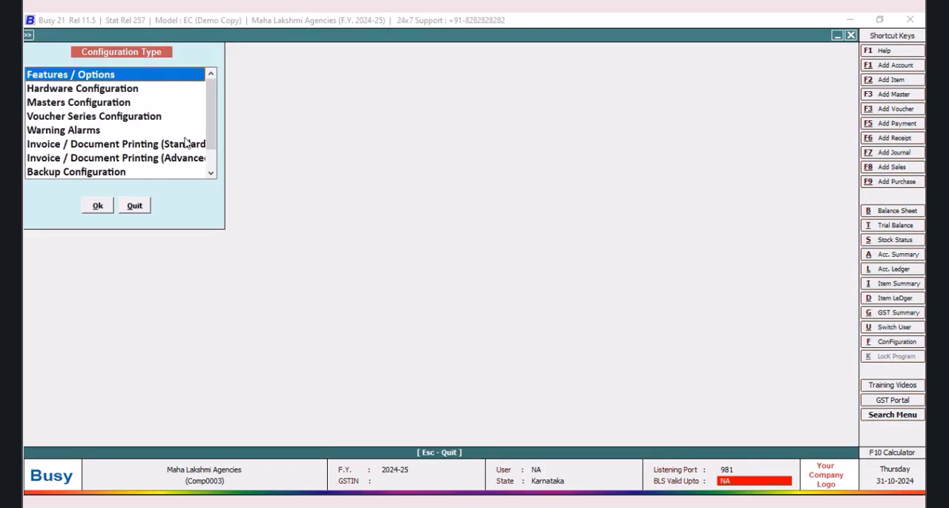
left_click(184, 160)
left_click(110, 206)
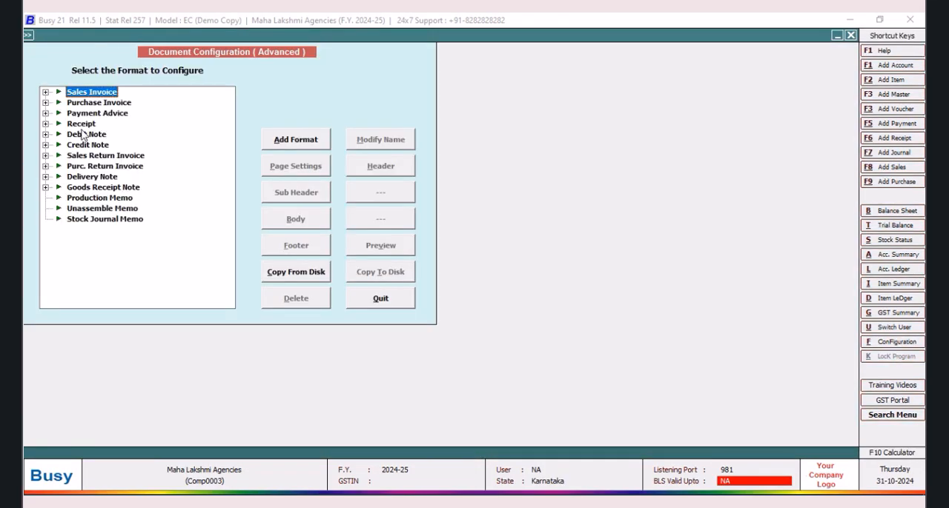
left_click(46, 93)
left_click(86, 104)
left_click(293, 166)
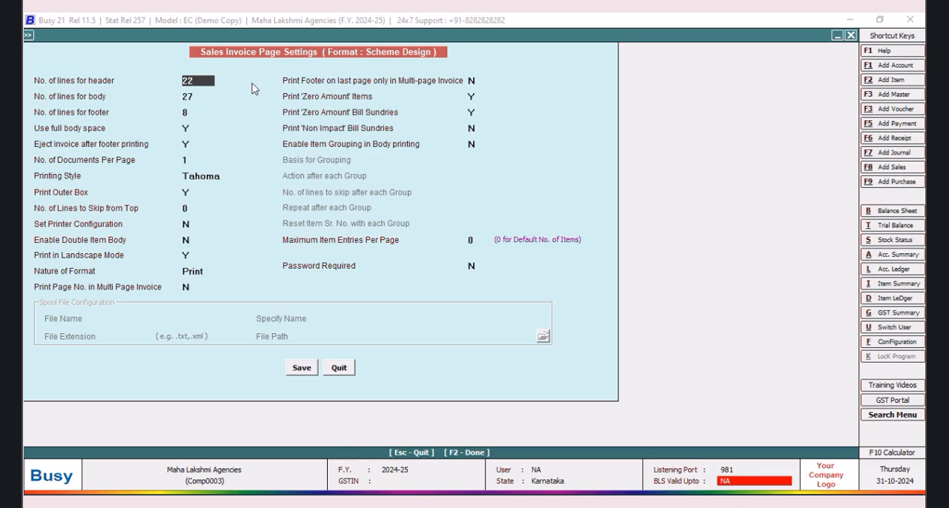
Step: Set the number of lines for the body to 28, save the page settings, and return to the sales voucher
key("Return")
type("2")
key("Return")
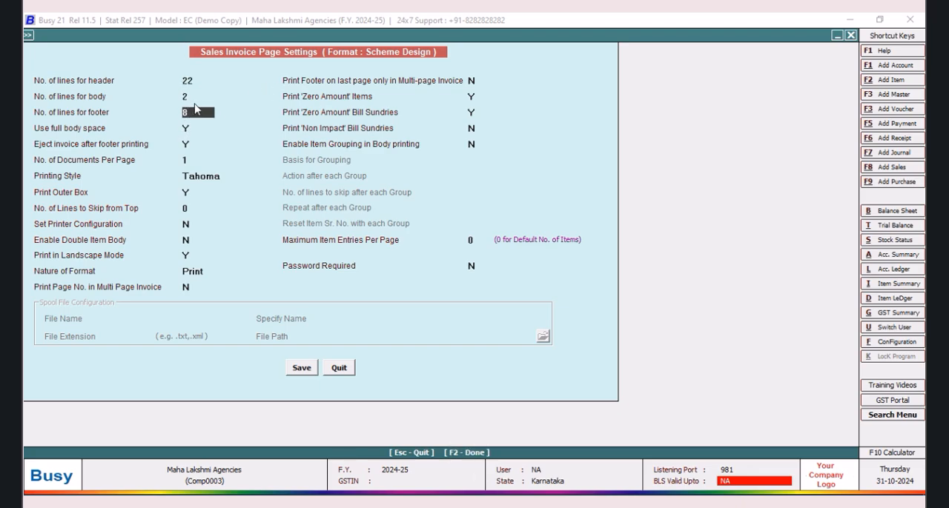
left_click(195, 96)
type("28")
left_click(304, 369)
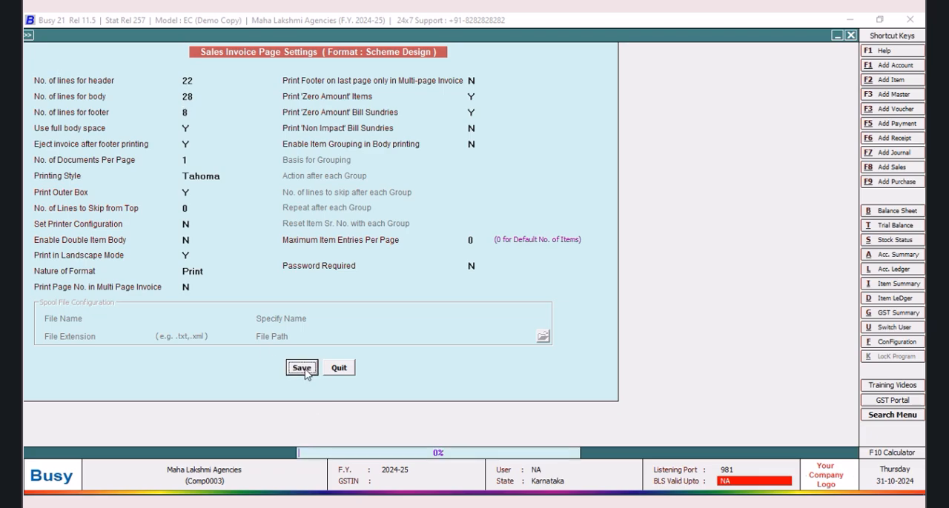
left_click(393, 304)
left_click(133, 206)
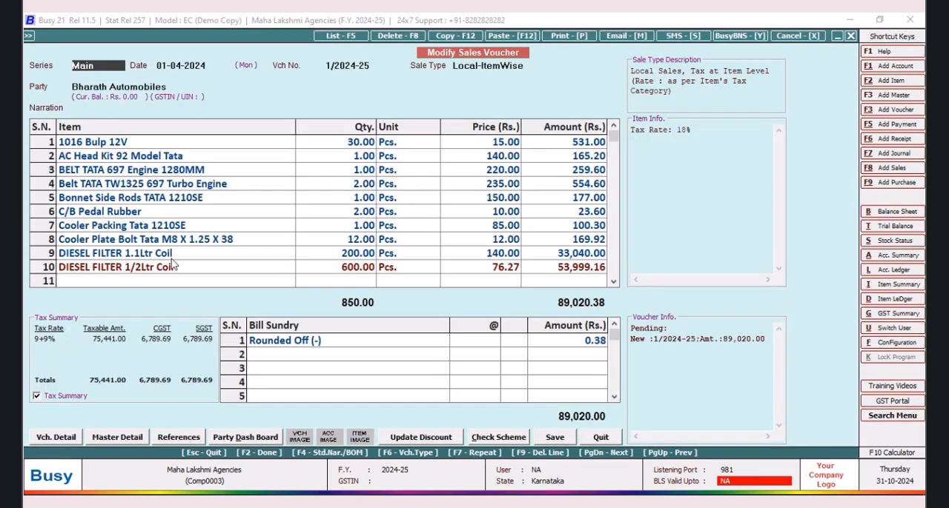
Step: Preview the sales invoice again and check the spacing of the item rows in the body, closing the preview when done
left_click(552, 35)
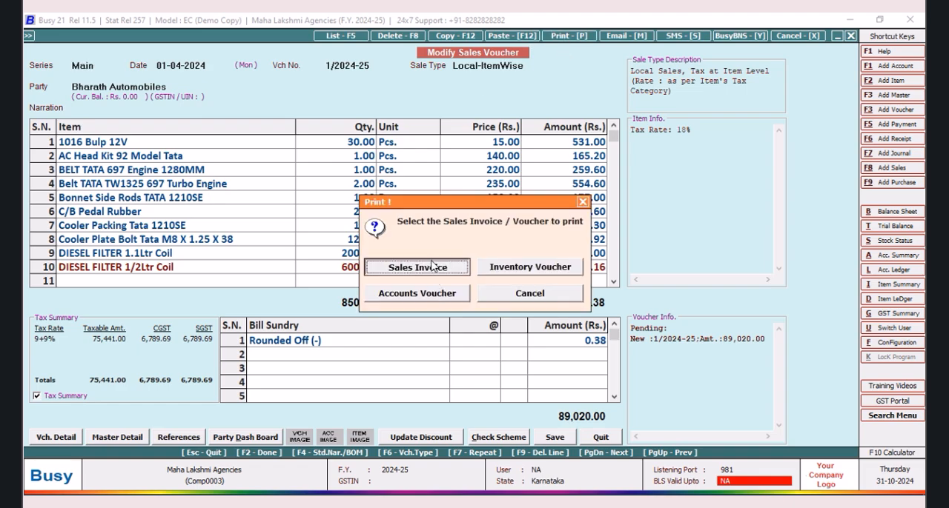
left_click(433, 269)
left_click(159, 141)
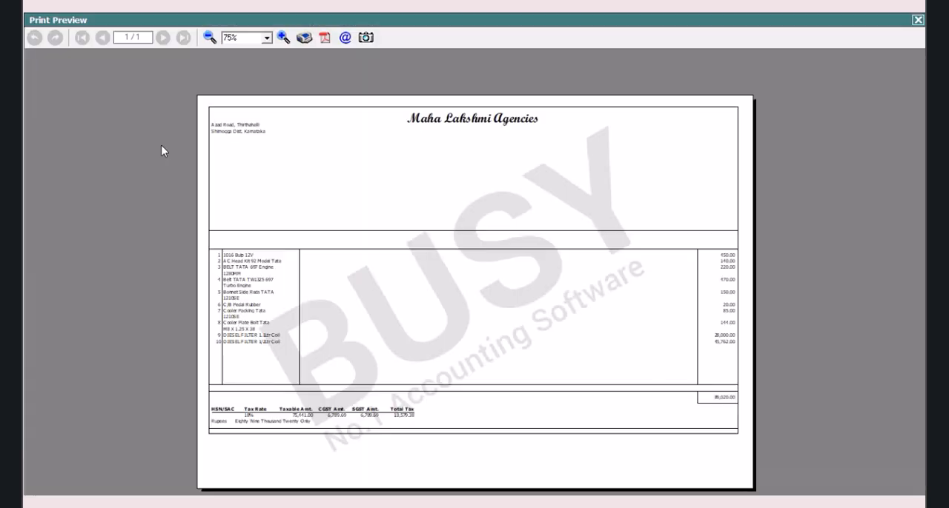
left_click(283, 37)
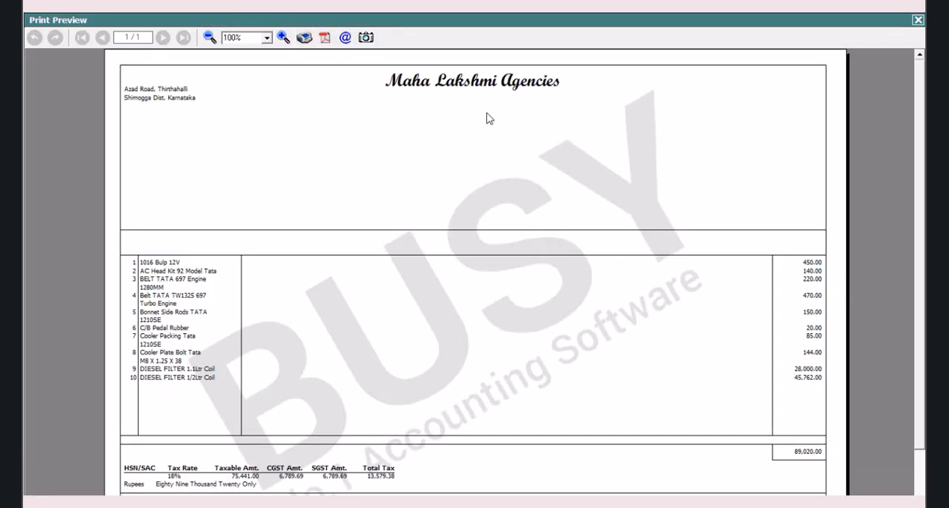
left_click(919, 21)
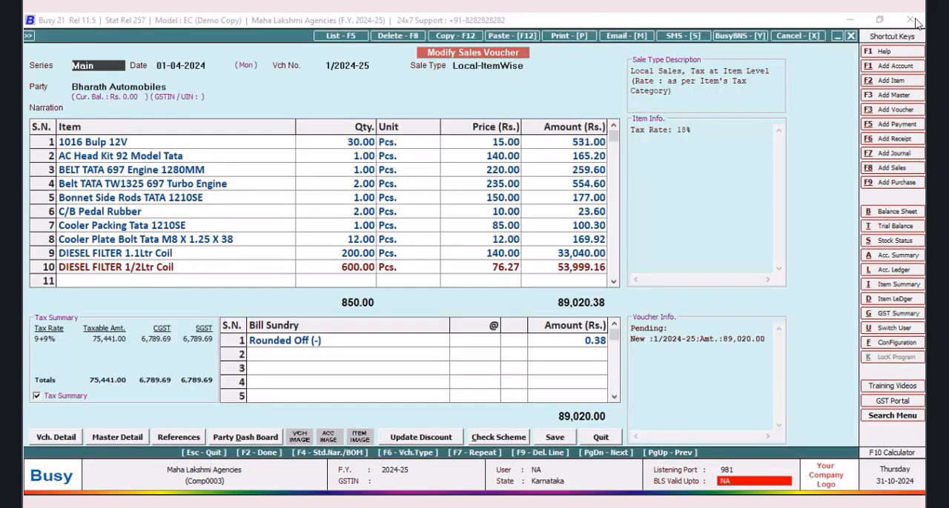
Step: Open the body of the Scheme Design sales invoice format for editing from the advanced document configuration
left_click(882, 344)
left_click(186, 158)
left_click(99, 206)
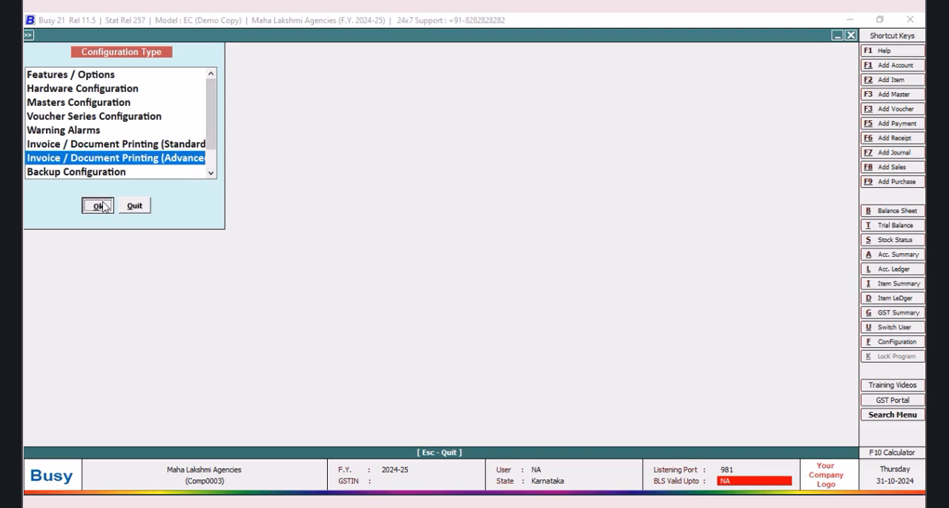
left_click(46, 92)
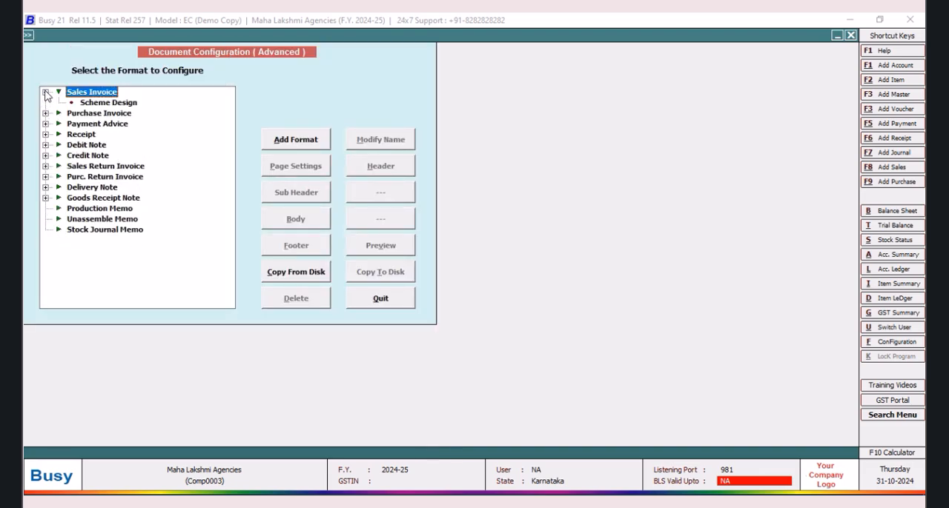
left_click(104, 103)
left_click(294, 217)
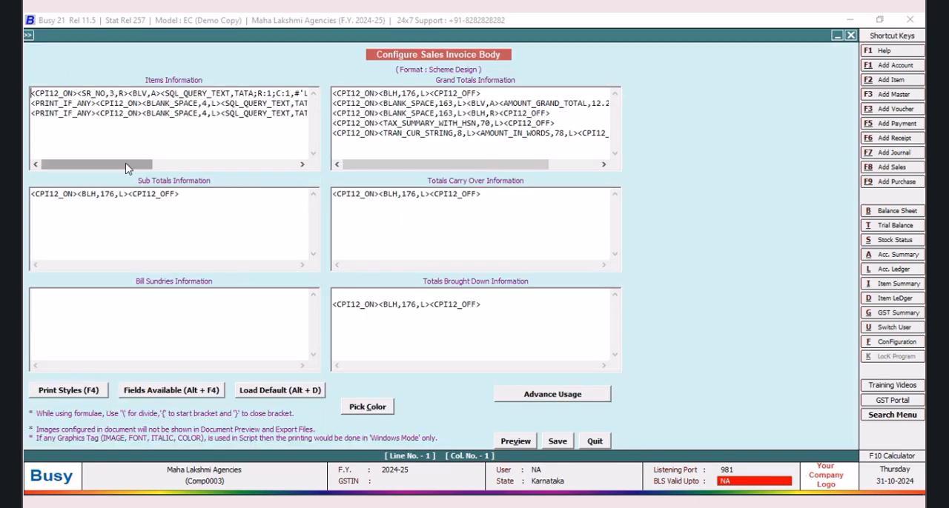
Step: Insert a left-aligned ITEM_HSN_CODE field of width 10 before the BLANK_SPACE field on the first item line
left_click_drag(126, 168, 237, 169)
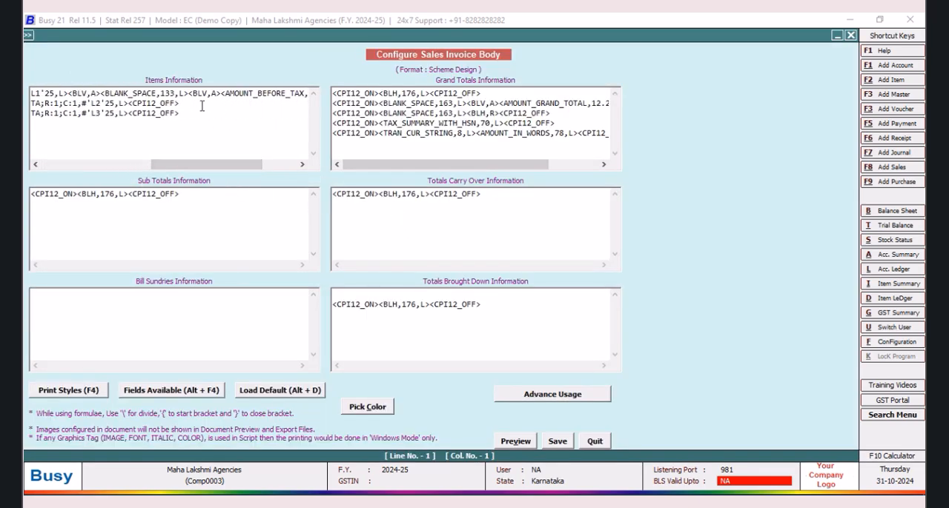
left_click(100, 94)
key("alt+F4")
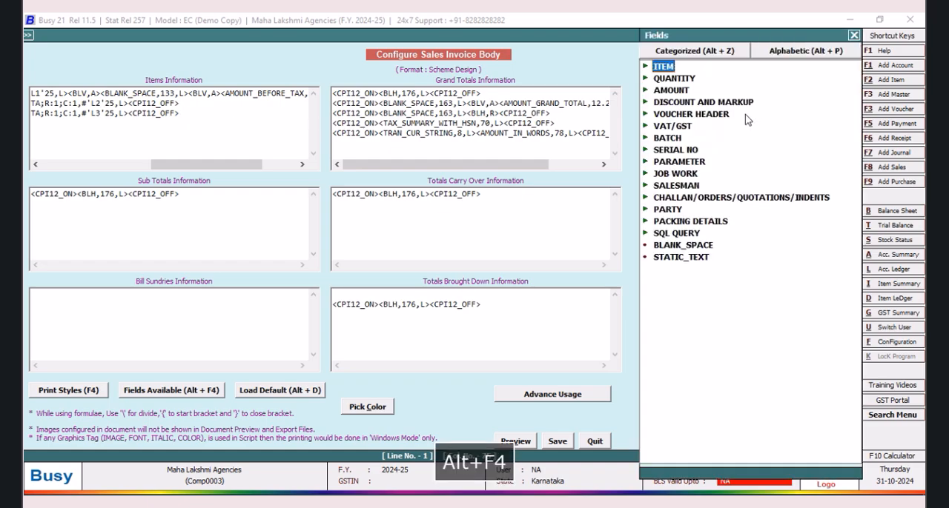
double_click(670, 68)
left_click_drag(856, 138, 857, 263)
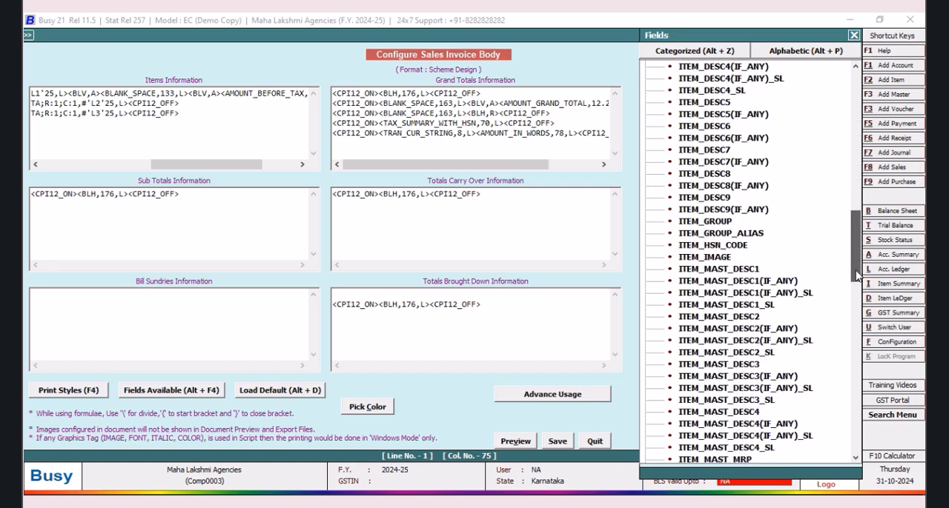
double_click(713, 245)
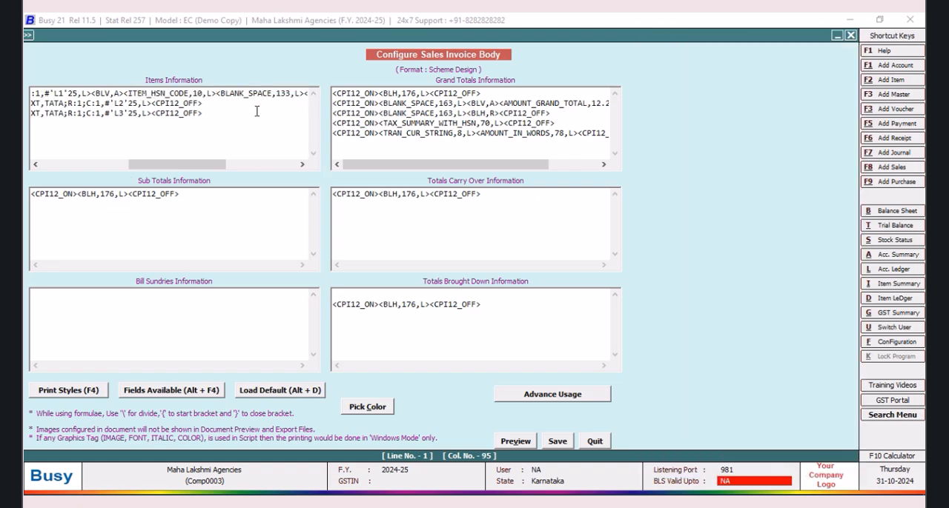
Step: Add a vertical line tag <BLV,A> between the ITEM_HSN_CODE and BLANK_SPACE fields on the first item line
type("<b")
key("BackSpace")
type("BLV,A")
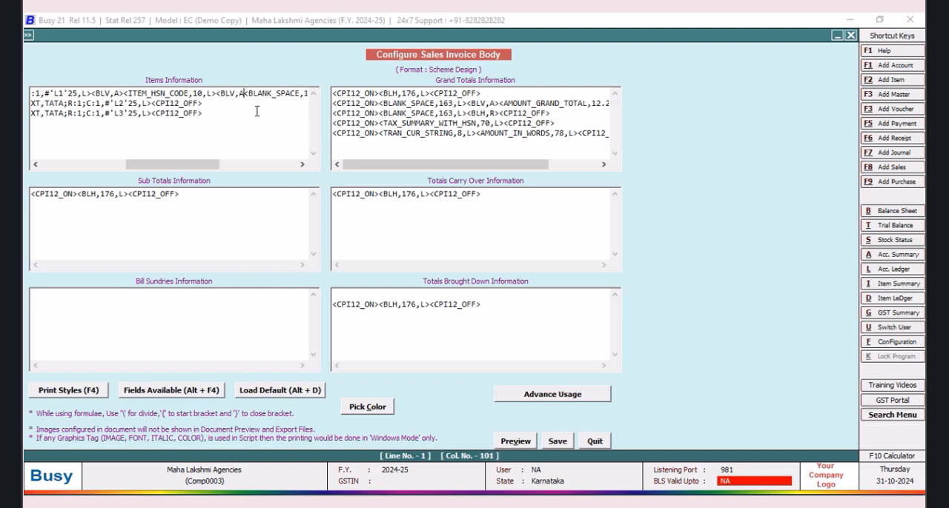
type(">")
Step: Set the BLANK_SPACE width on the first item line to 122 and save the invoice body
left_click(302, 163)
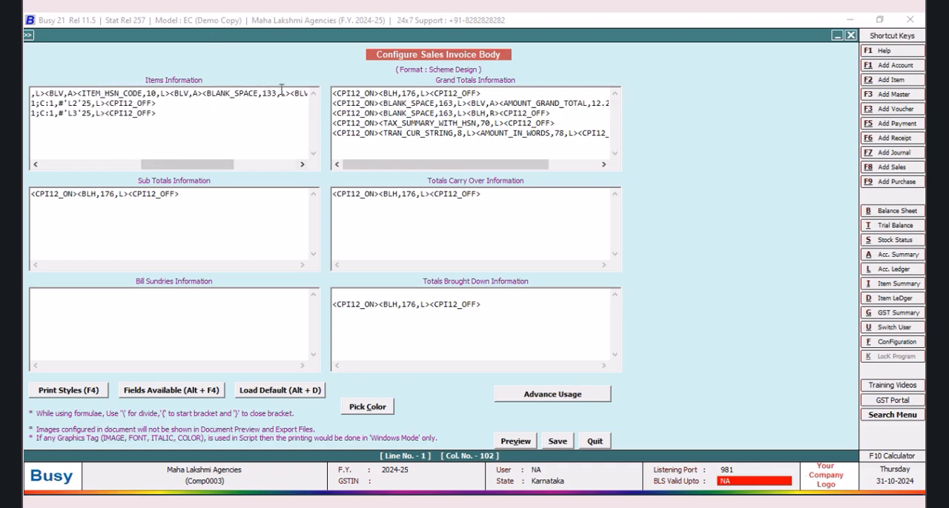
key("BackSpace")
key("BackSpace")
type("22")
left_click(558, 441)
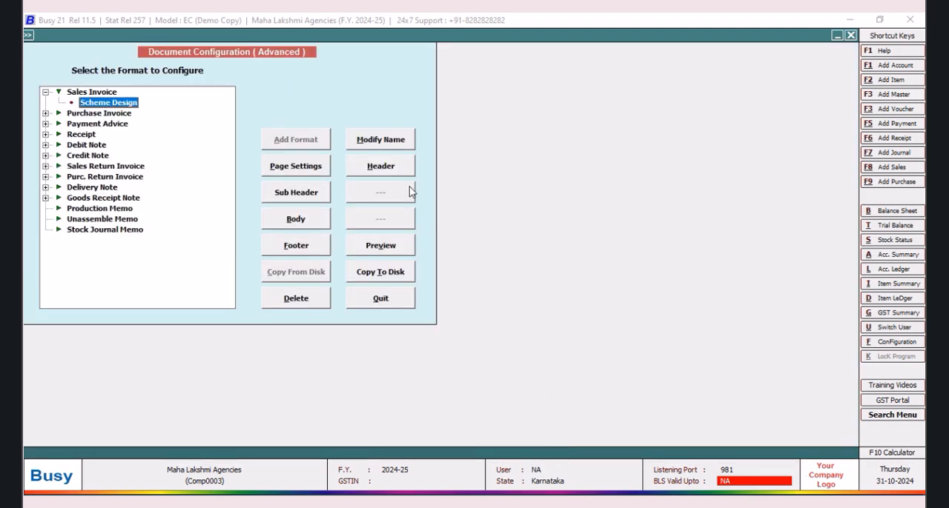
Step: Change both company address lines in the Scheme Design header to centre alignment (C), save, and return to the sales voucher
left_click(391, 166)
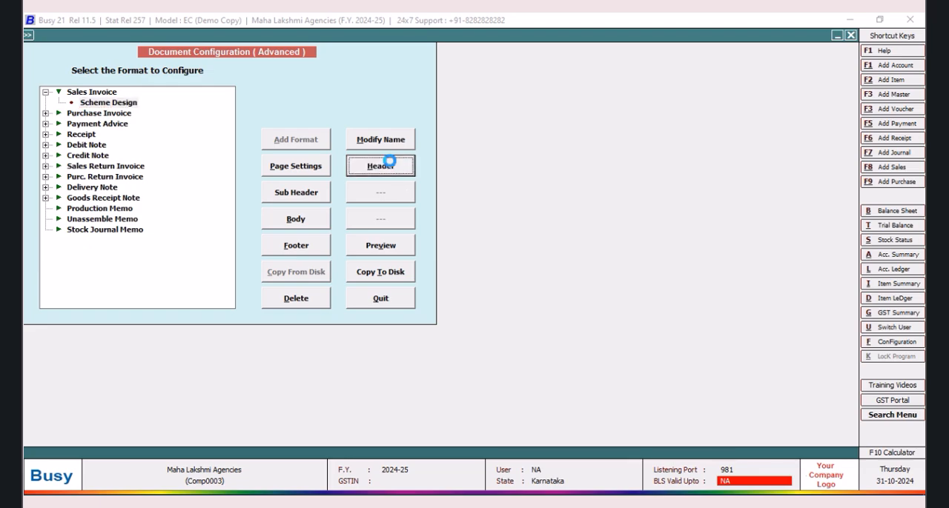
left_click(380, 164)
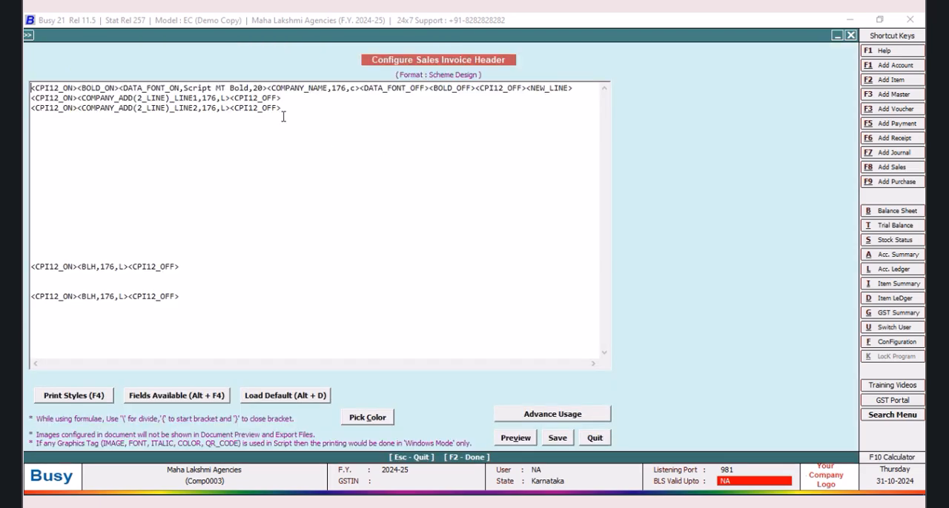
left_click(228, 98)
key("BackSpace")
type("C")
key("BackSpace")
type("C")
left_click(557, 438)
left_click(404, 304)
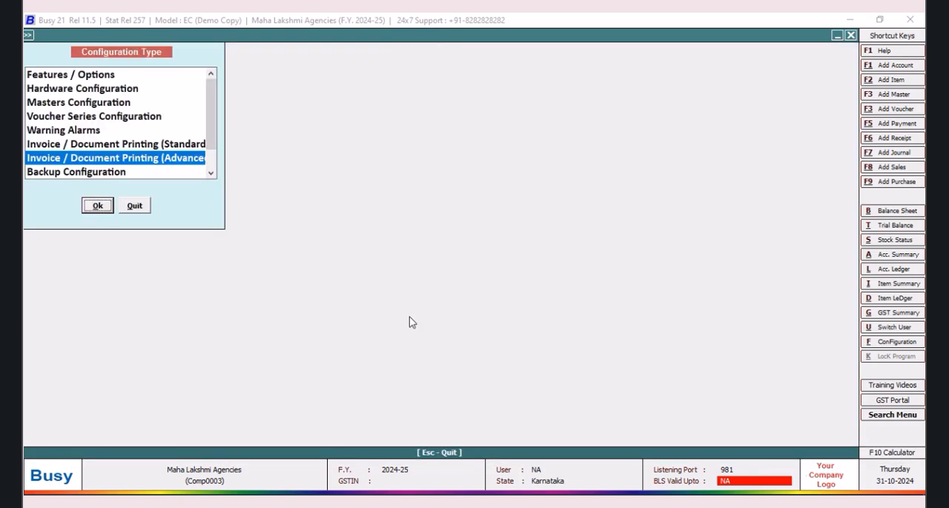
left_click(140, 205)
Step: Preview the sales invoice and check the HSN column and the company address placement before closing the preview
left_click(563, 36)
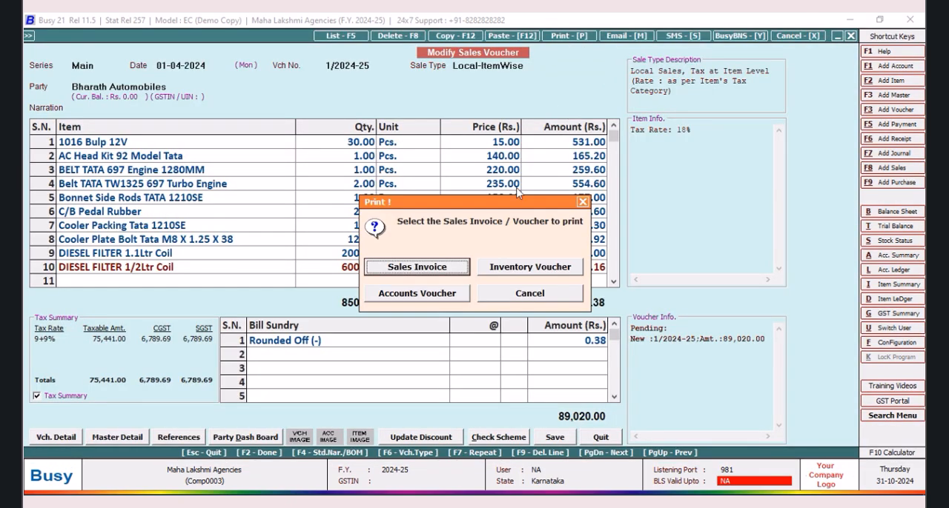
left_click(440, 268)
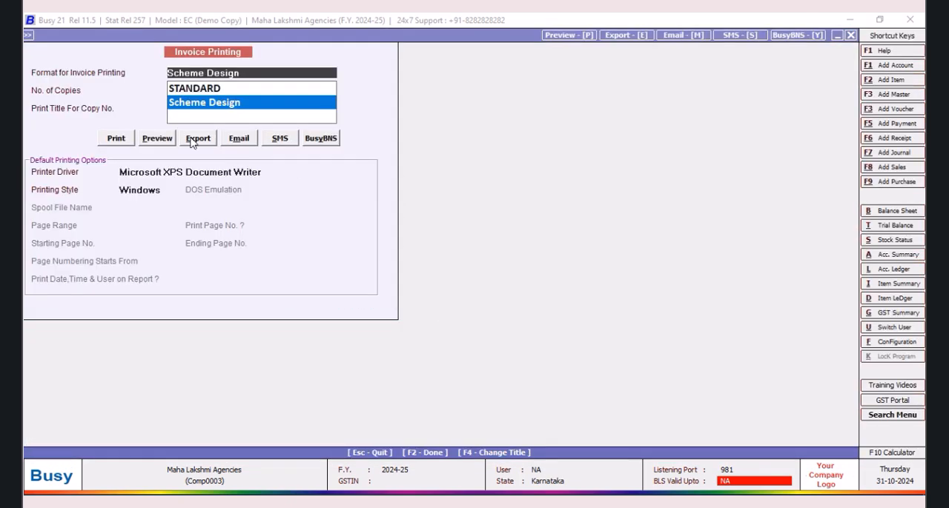
left_click(158, 139)
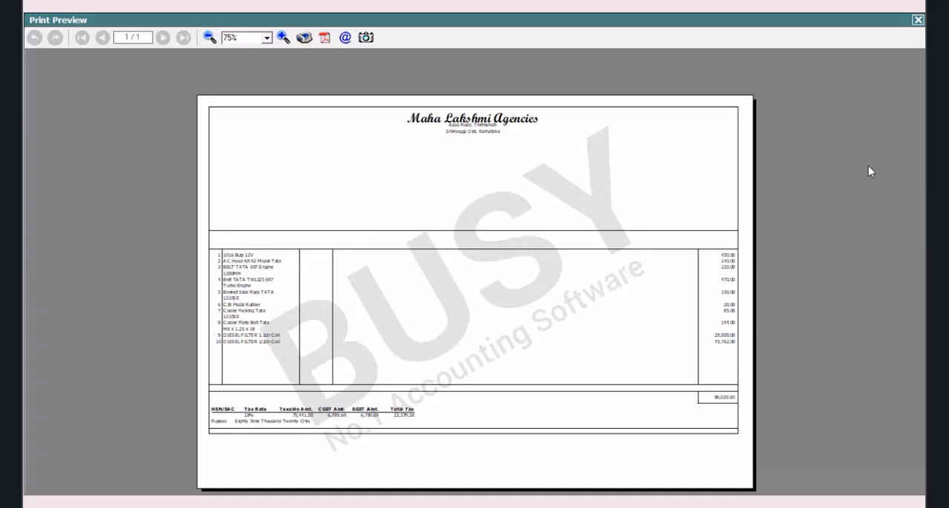
left_click(917, 21)
Step: Open the body configuration of the Scheme Design sales invoice format in the advanced document printing settings
left_click(884, 344)
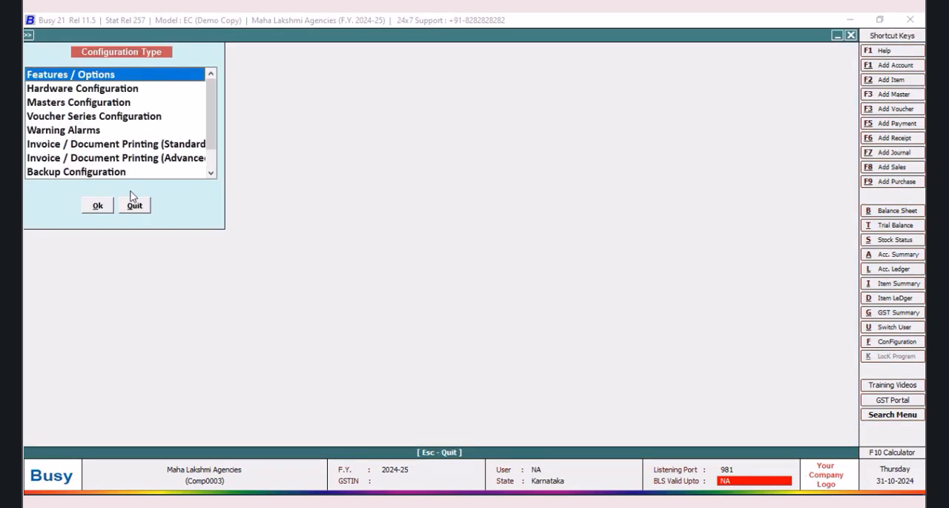
key("Down")
key("Down")
key("Down")
key("Down")
key("Down")
key("Down")
left_click(100, 207)
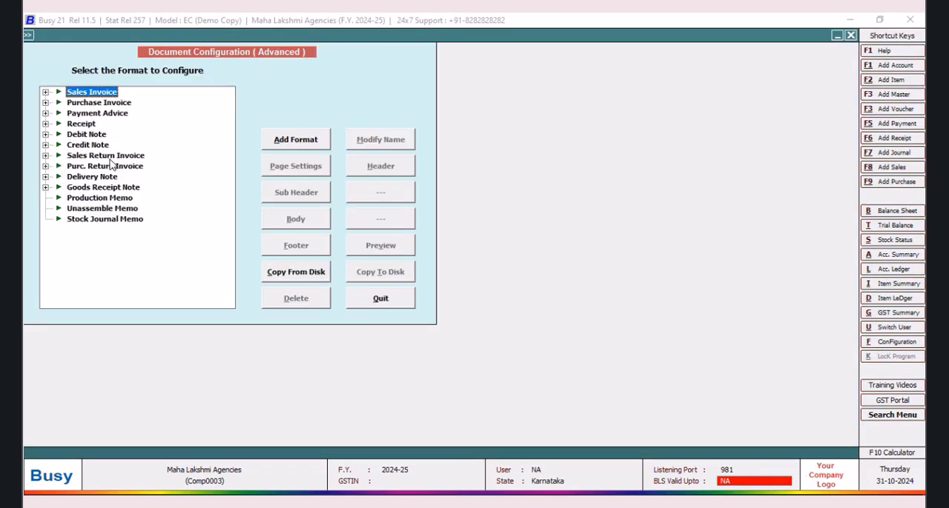
left_click(45, 92)
left_click(108, 102)
left_click(296, 219)
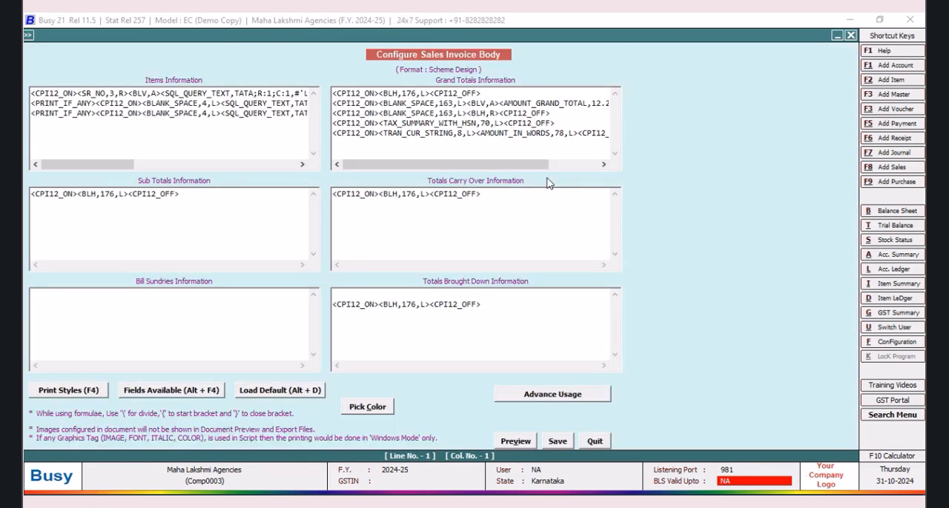
Step: Review the saved Leyland query in the SQL Query Executor and return to the invoice body
key("ctrl+shift+F2")
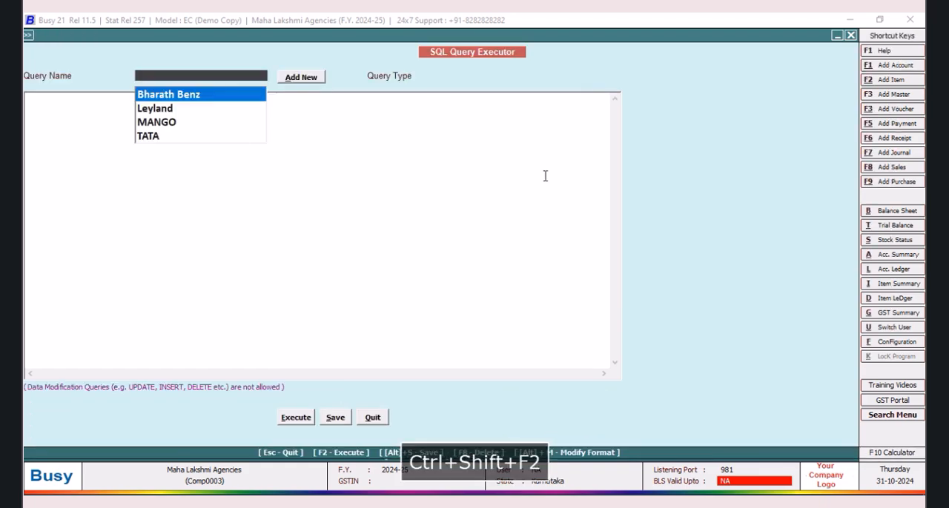
left_click(159, 109)
key("Return")
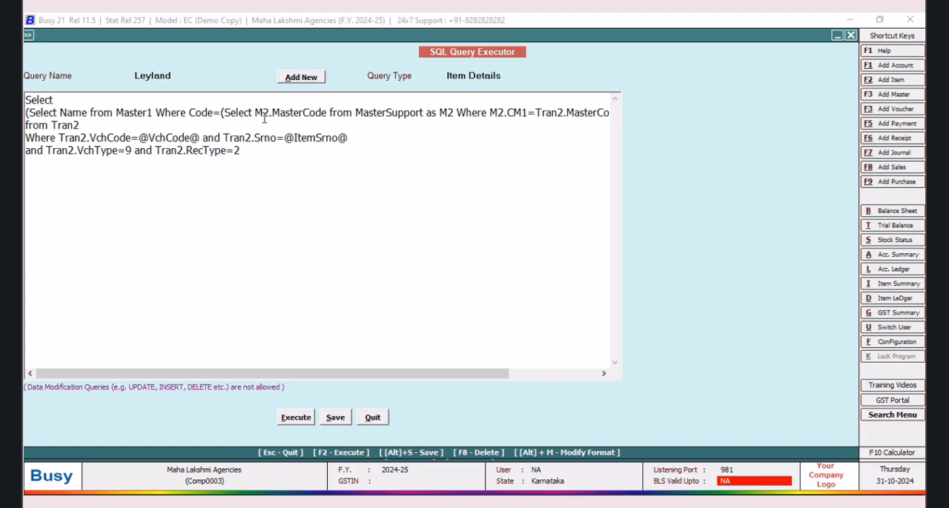
left_click_drag(355, 375, 358, 373)
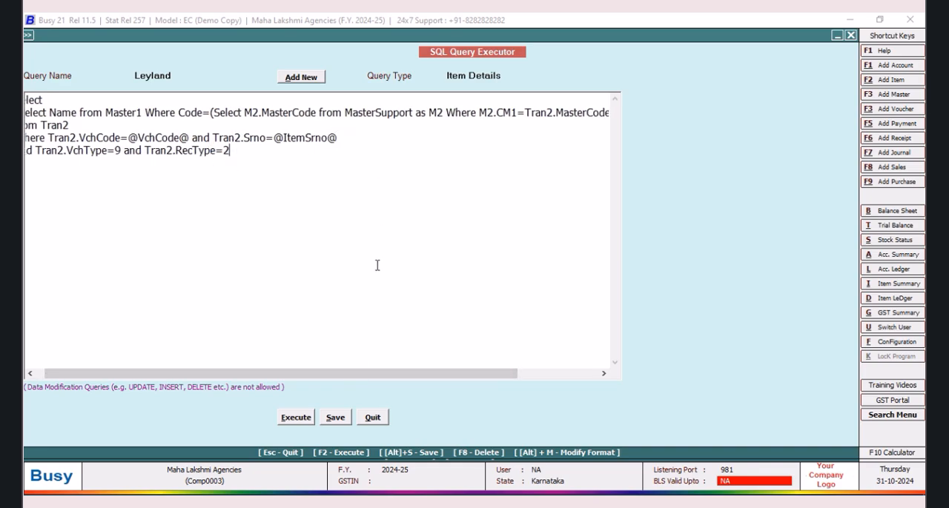
left_click(373, 418)
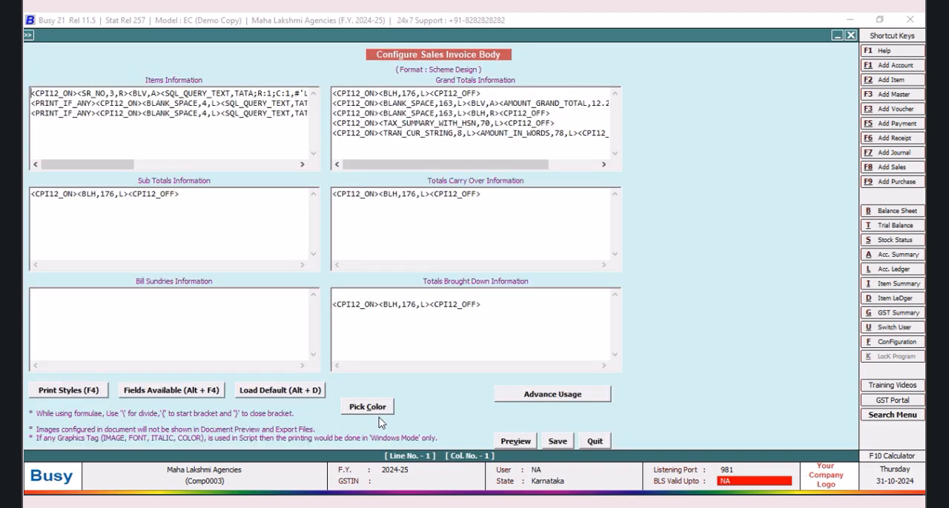
Step: Insert a SQL_QUERY_TEXT field before BLANK_SPACE on the first item line, after the vertical line following ITEM_HSN_CODE
left_click_drag(96, 169, 194, 168)
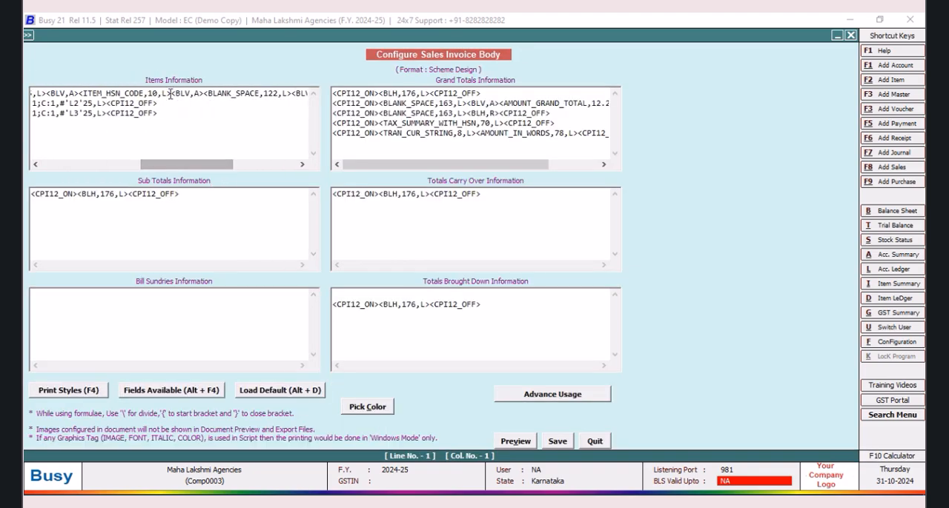
left_click(203, 94)
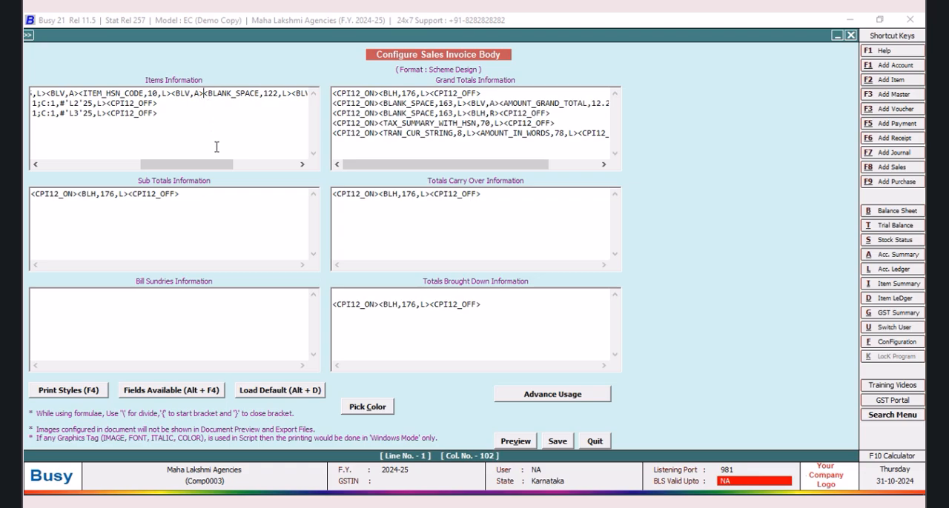
key("alt+F4")
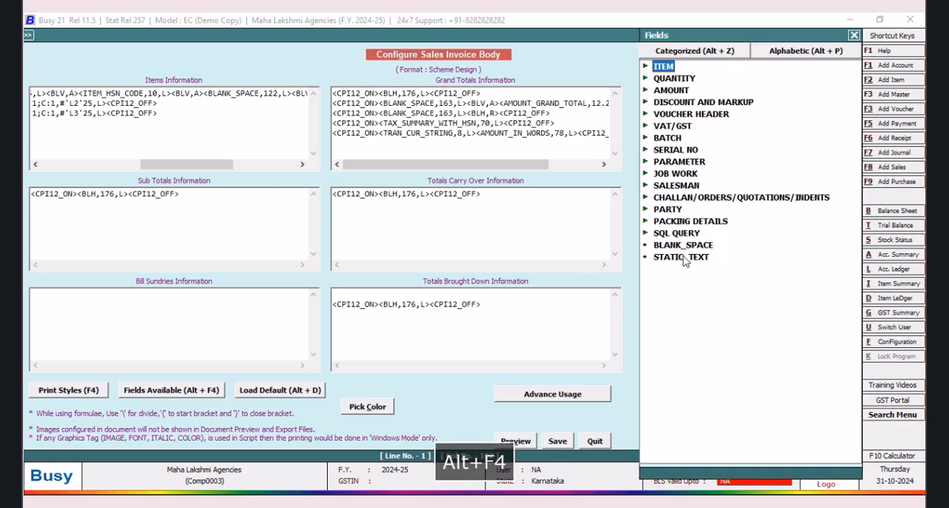
double_click(676, 234)
double_click(737, 271)
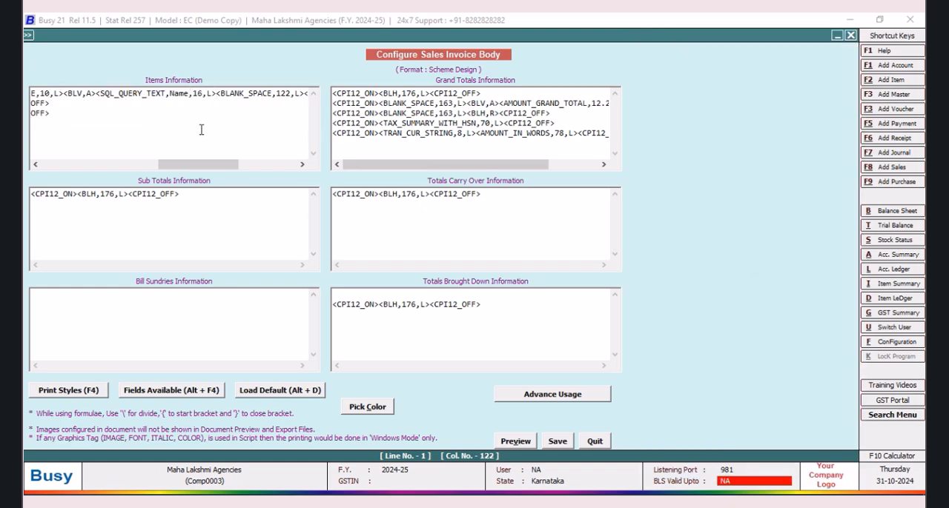
Step: Set the new SQL_QUERY_TEXT field's query name to LEYLAND and add a vertical line tag <BLV,A> after the field
key("BackSpace")
key("BackSpace")
key("BackSpace")
key("BackSpace")
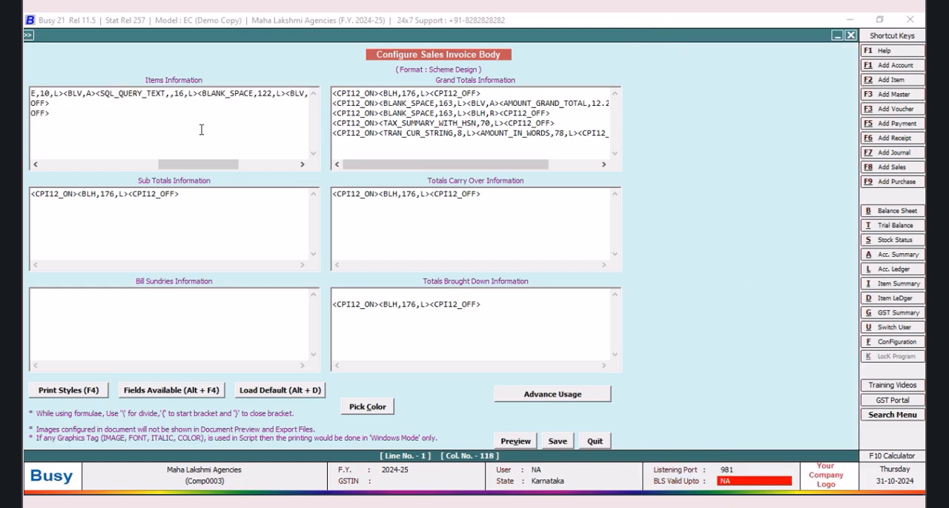
type("LEYLAND,16,L>")
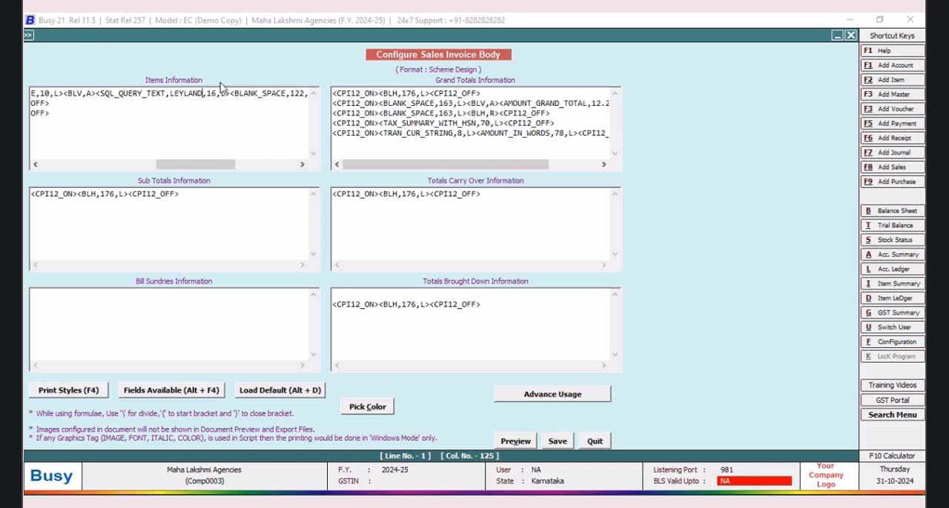
type("<BLV,A><BL")
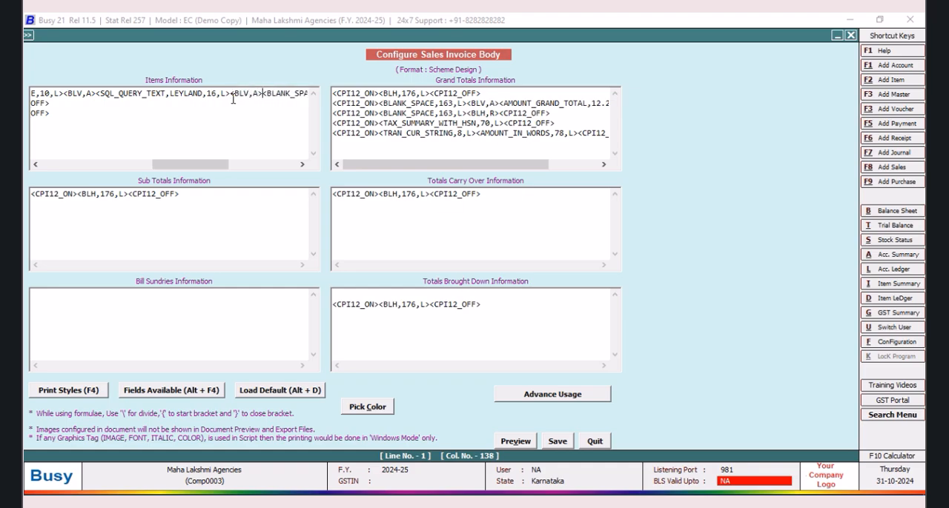
Step: Set the first item line's BLANK_SPACE width to 105, save the invoice body, and return to the sales voucher
left_click(302, 164)
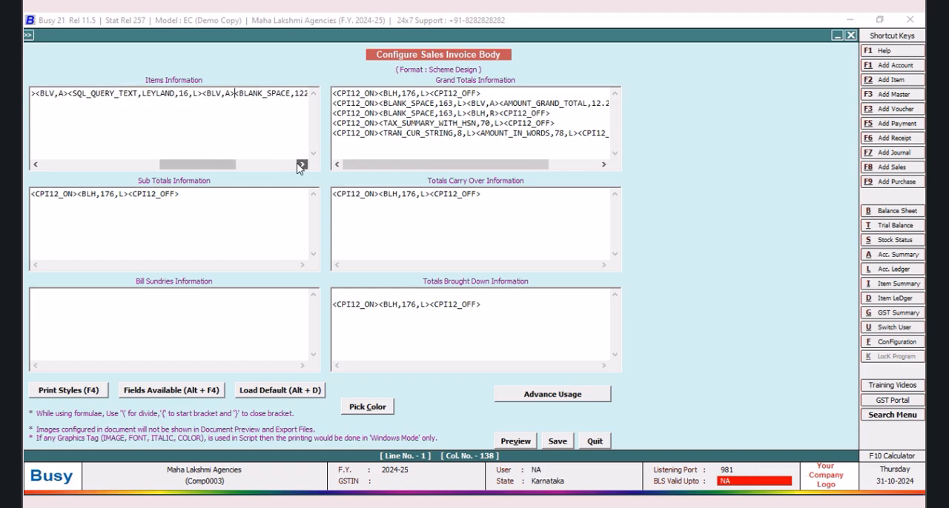
key("BackSpace")
key("BackSpace")
type("05,L><BLV,A")
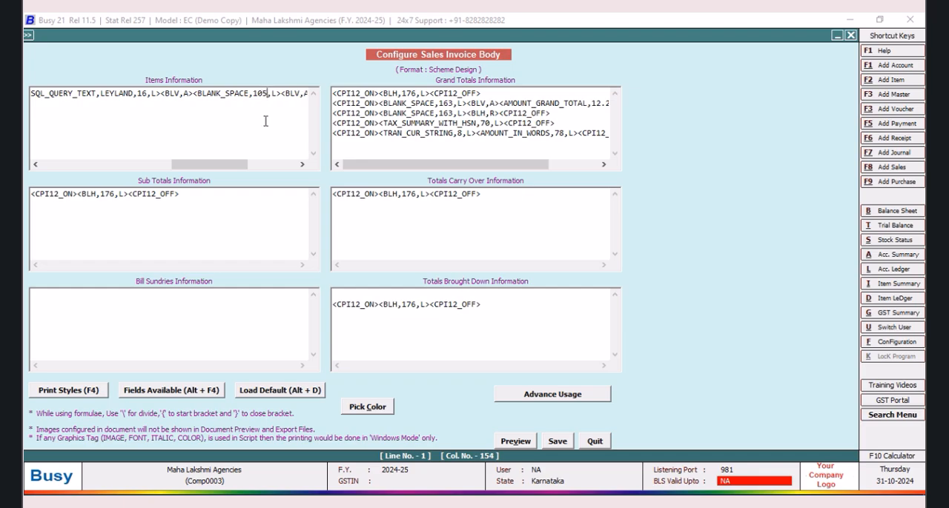
left_click(557, 441)
left_click(402, 306)
left_click(134, 206)
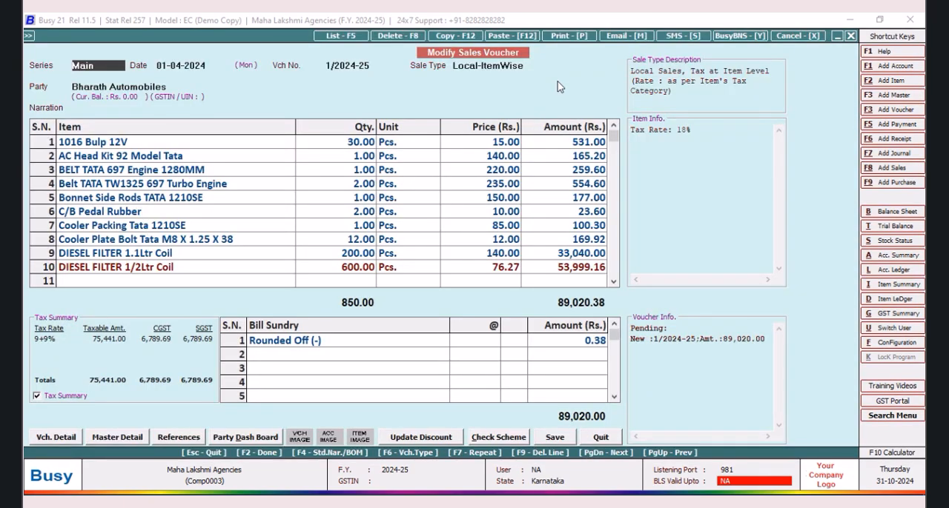
Step: Preview the sales invoice, check the Leyland scheme column, and close the preview
left_click(564, 37)
left_click(438, 271)
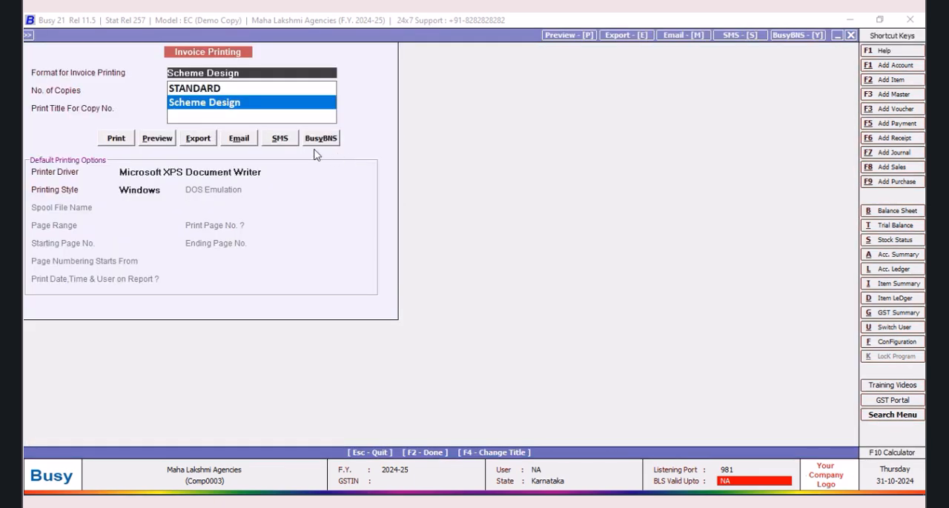
left_click(156, 142)
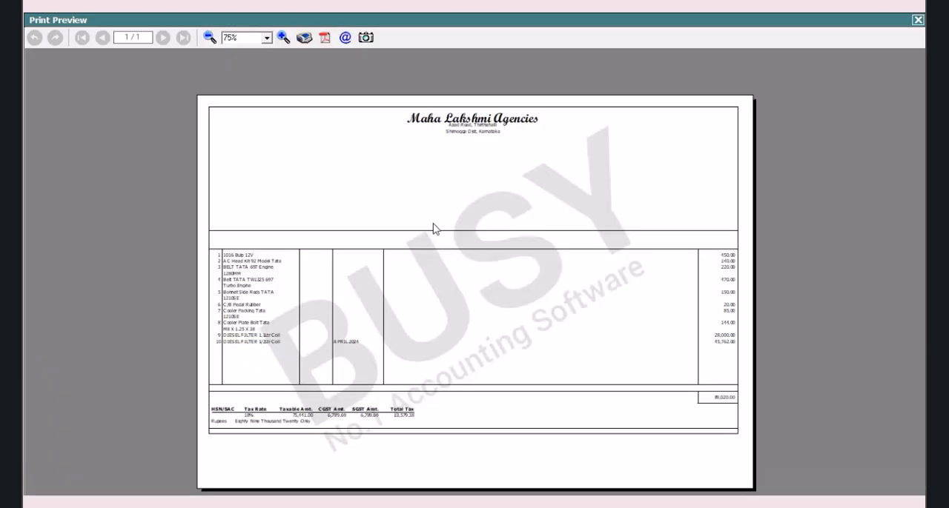
left_click(283, 38)
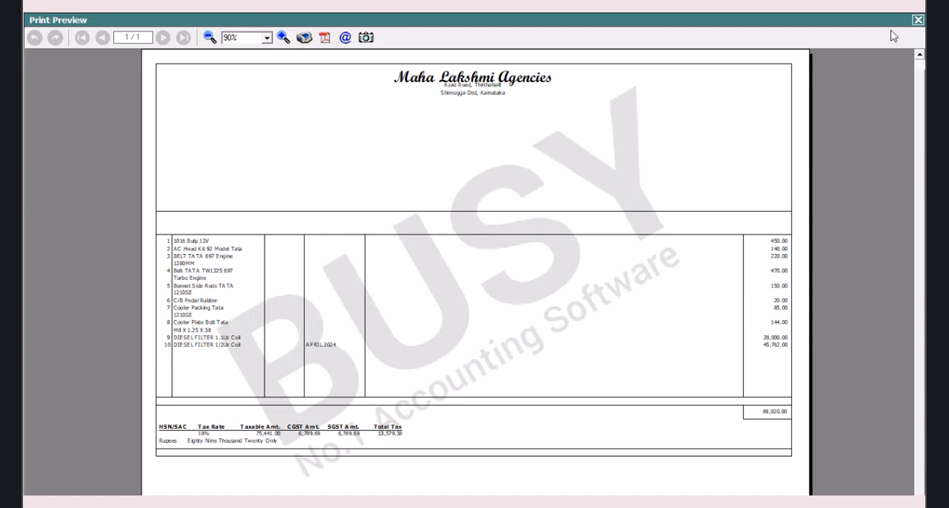
left_click(918, 20)
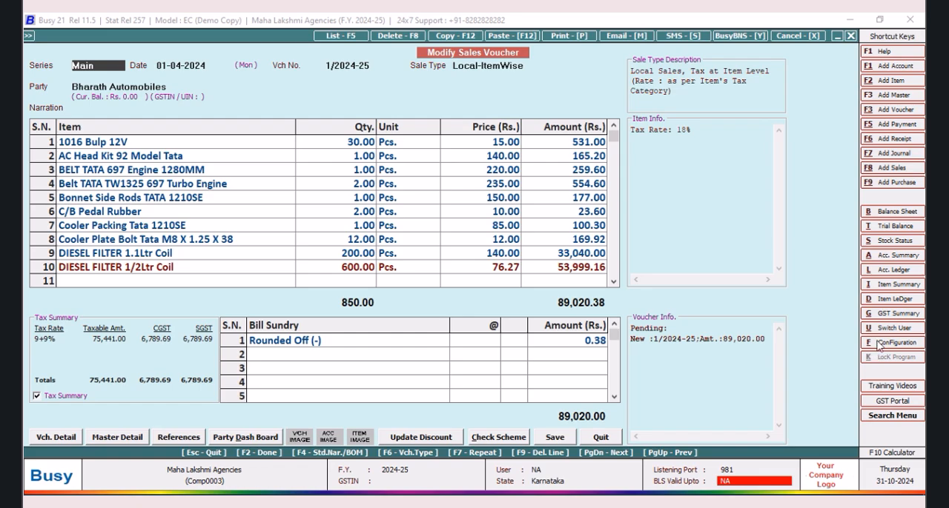
Step: Review the saved MANGO, TATA and Bharath Benz queries in the SQL Query Executor, then close it
key("ctrl+shift+F2")
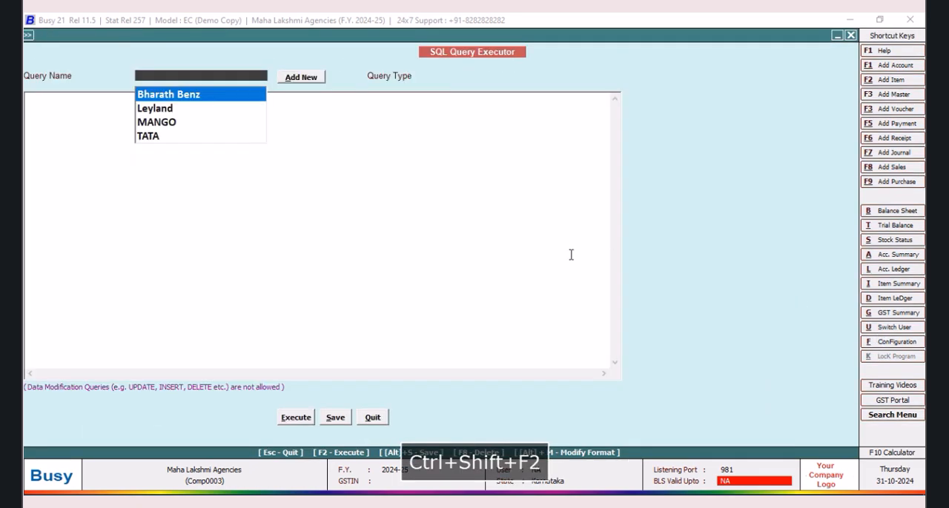
left_click(162, 125)
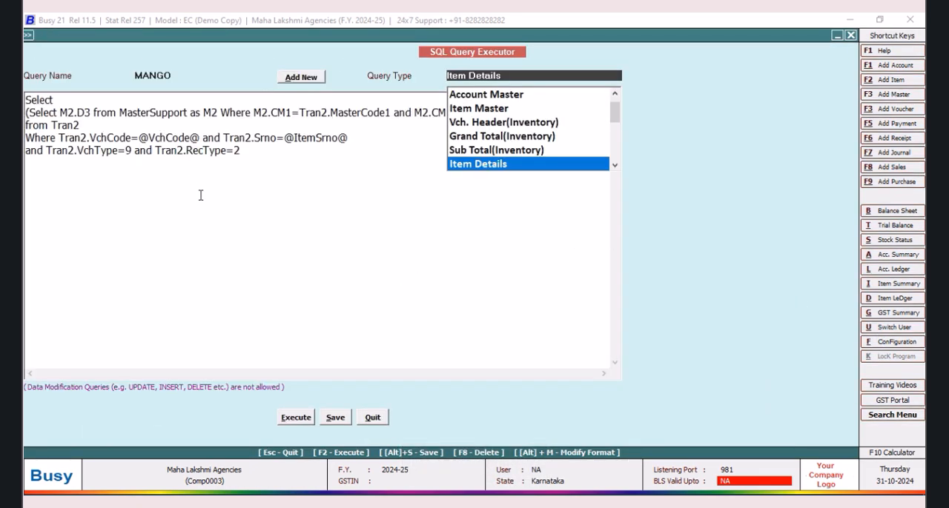
left_click(181, 76)
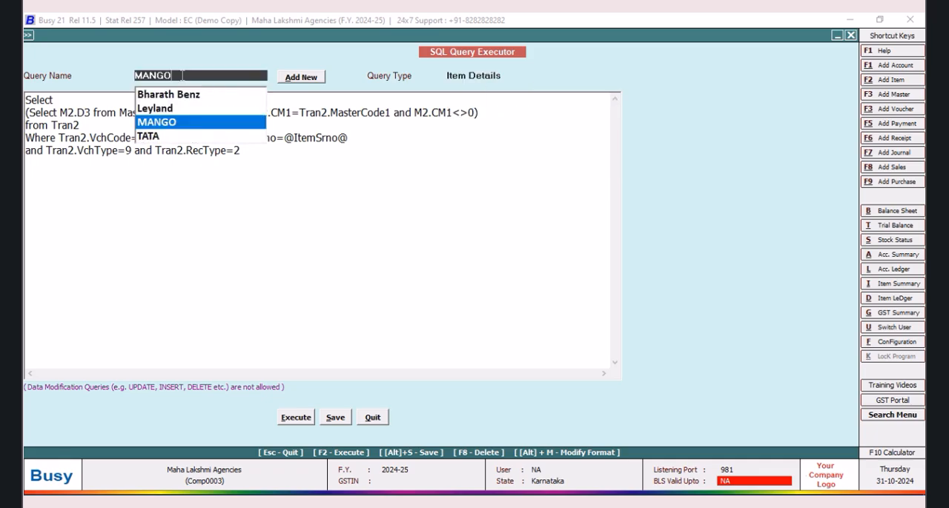
left_click(161, 139)
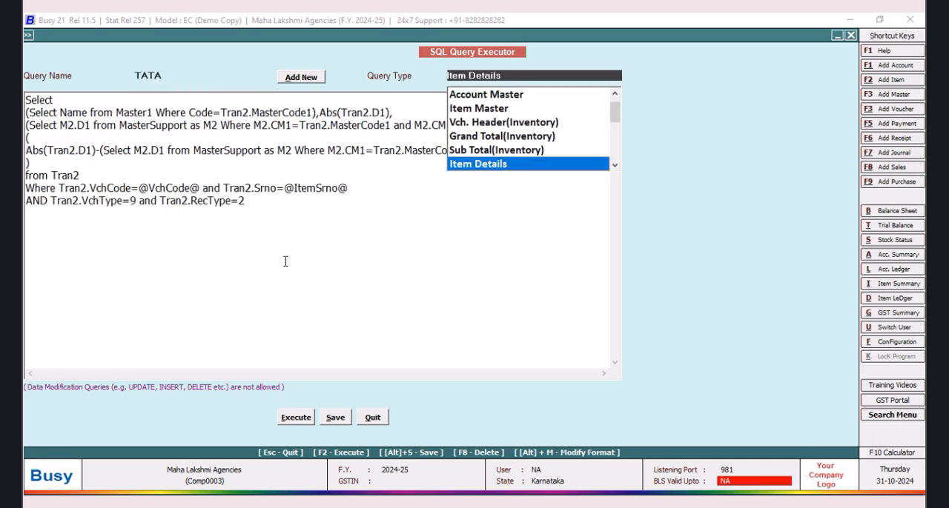
left_click(179, 75)
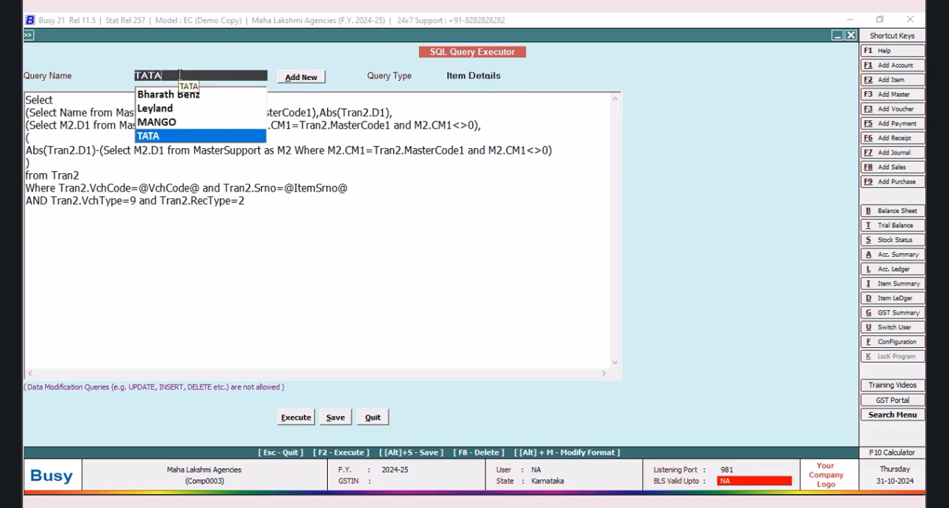
left_click(180, 94)
key("Return")
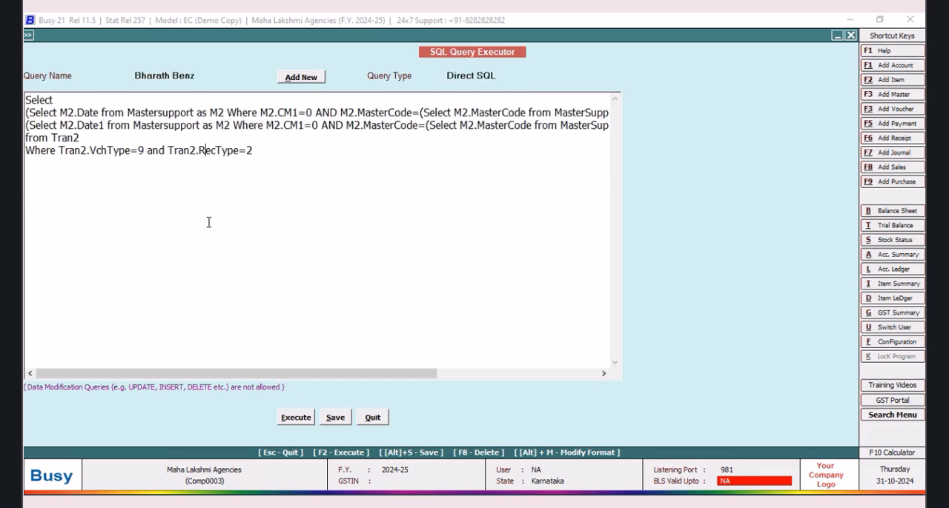
left_click(375, 418)
Step: Reopen the Scheme Design sales invoice body in the advanced document configuration
left_click(888, 344)
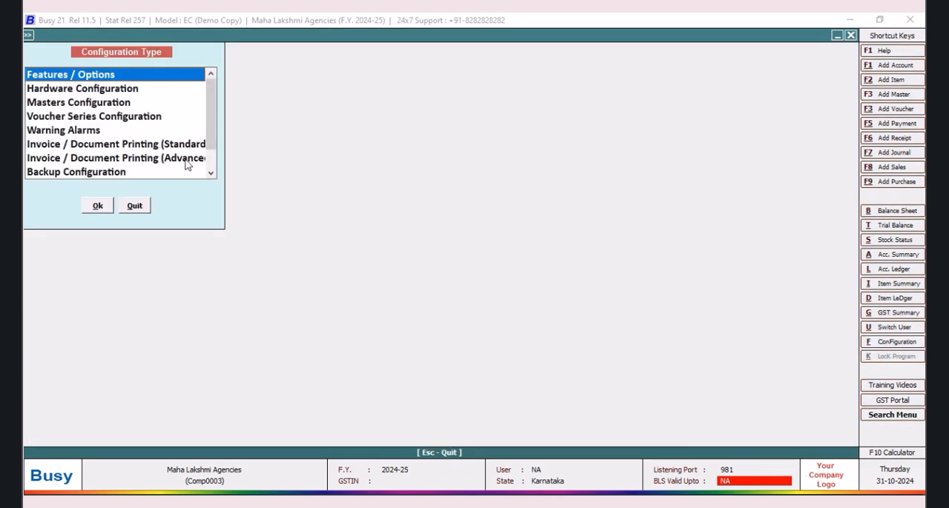
left_click(169, 159)
left_click(97, 206)
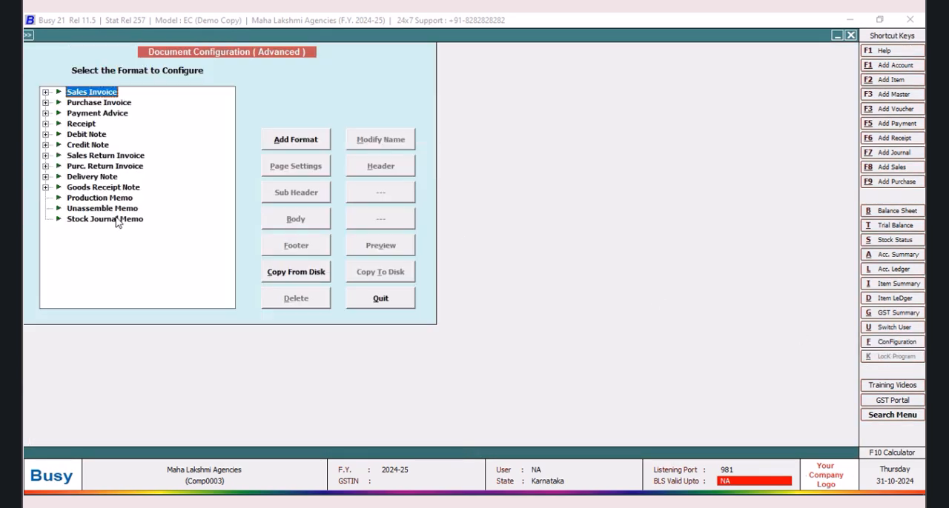
left_click(45, 92)
left_click(83, 104)
left_click(296, 222)
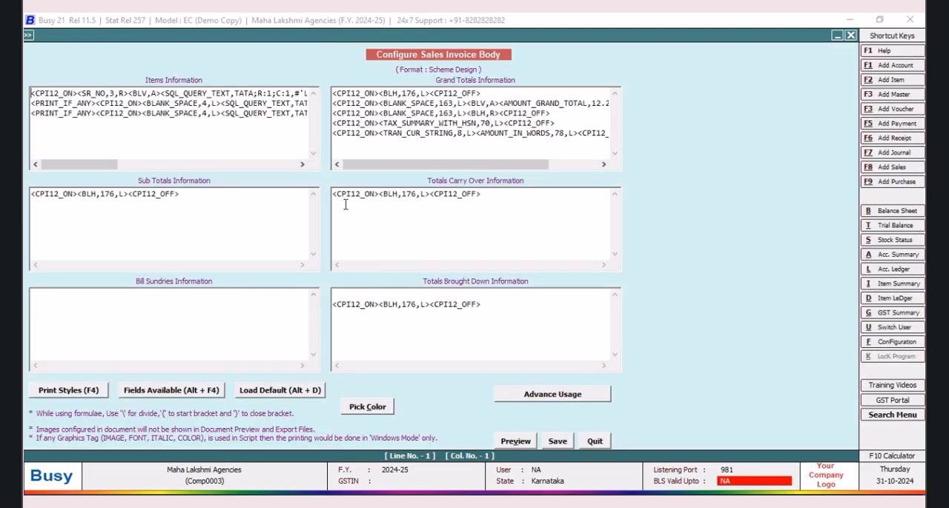
Step: Insert a SQL_QUERY_DATE field before BLANK_SPACE on the first item line, after the LEYLAND field's vertical line
left_click_drag(97, 165, 252, 166)
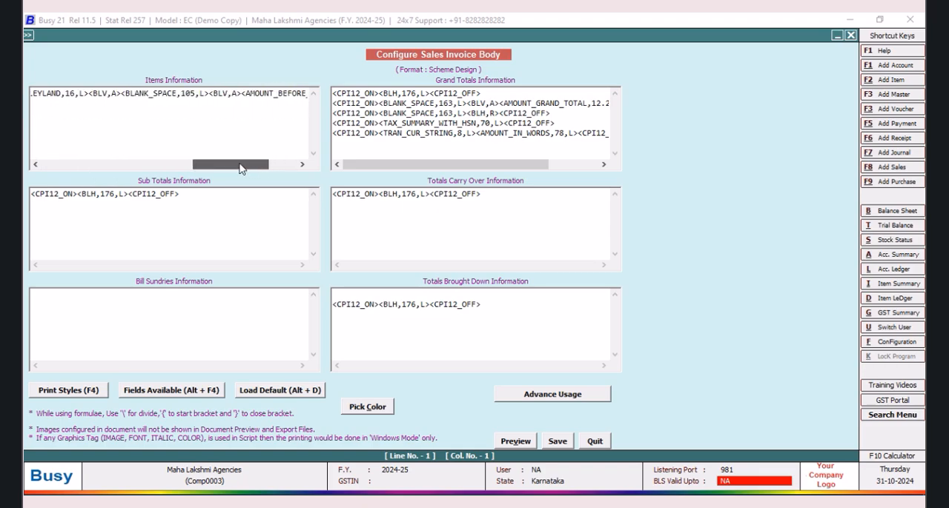
left_click(123, 93)
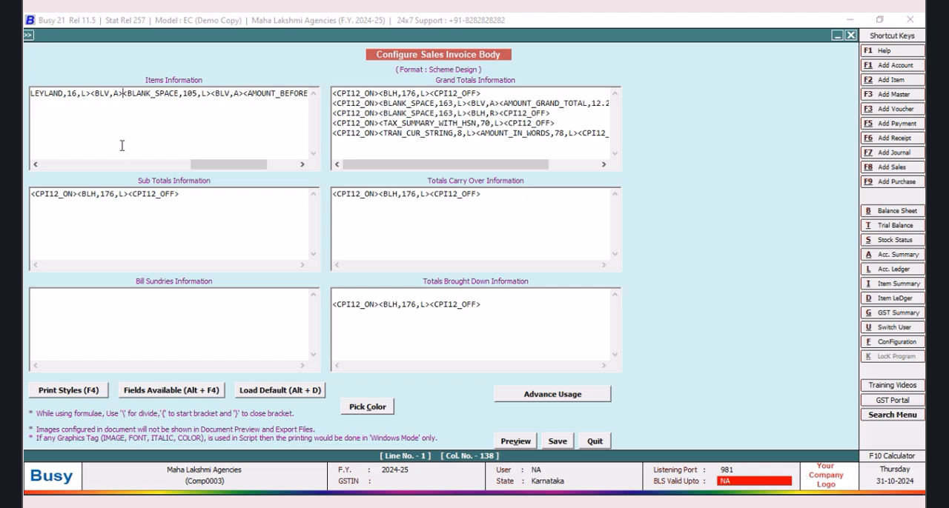
key("alt+F4")
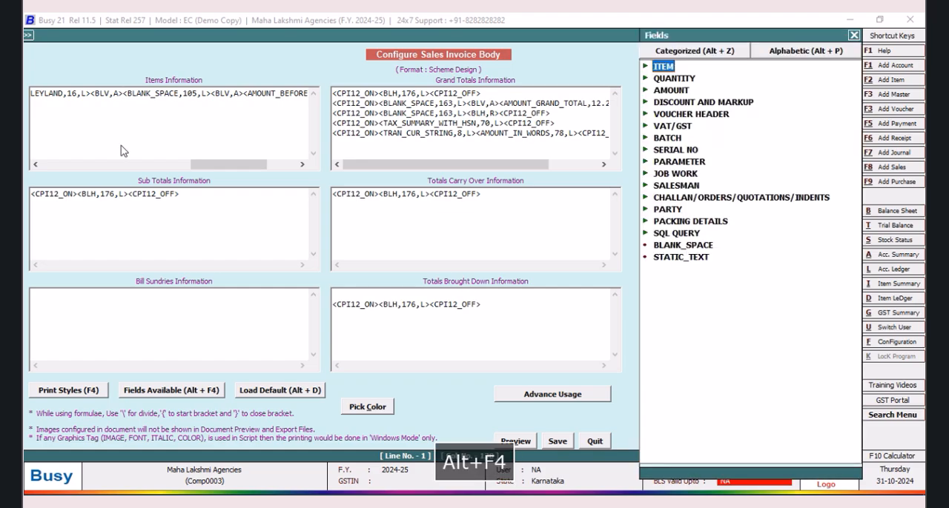
double_click(669, 235)
left_click(742, 246)
double_click(741, 246)
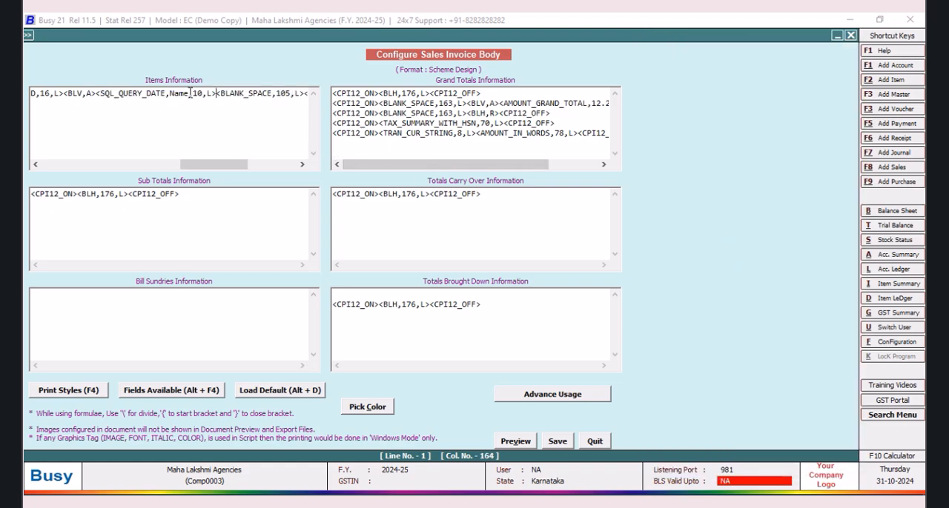
Step: Replace the query name placeholder in the new SQL_QUERY_DATE field with BHARATH BENZ
key("BackSpace")
key("BackSpace")
key("BackSpace")
key("BackSpace")
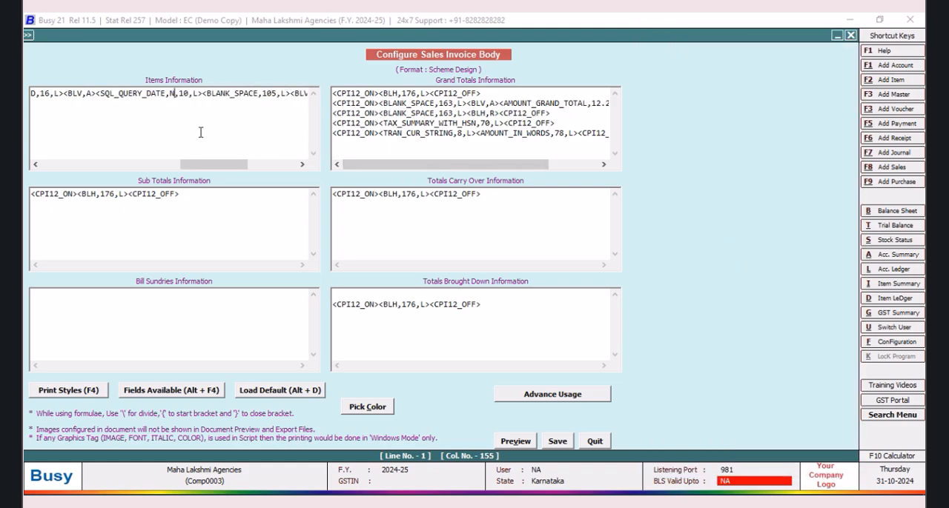
type("b")
key("BackSpace")
type("BHARATH BENZ")
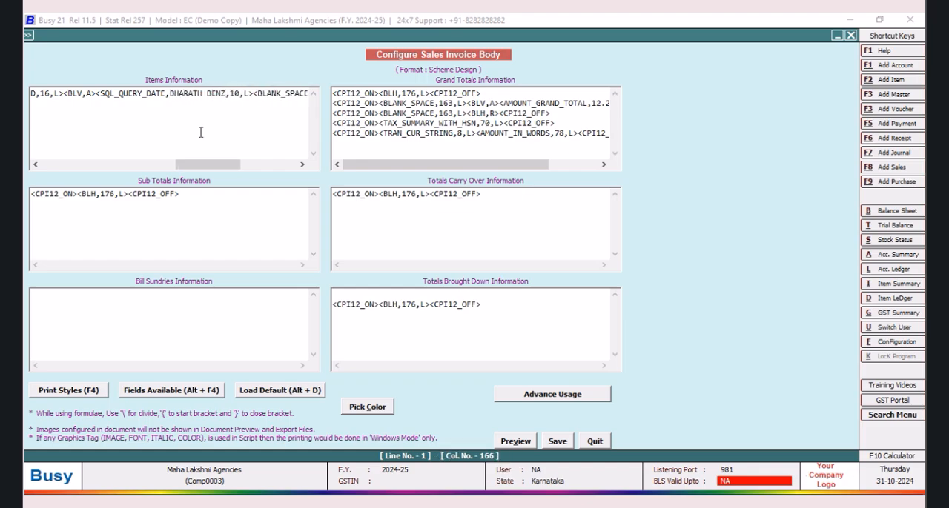
type(":")
type("R")
Step: Append the row and column reference ;R:1;C:1 after BHARATH BENZ in the SQL_QUERY_DATE field
key("BackSpace")
key("BackSpace")
type(";R:1;C:1")
Step: Insert the vertical line tag <BLV,A> between the BHARATH BENZ date field and BLANK_SPACE
left_click_drag(222, 169, 239, 169)
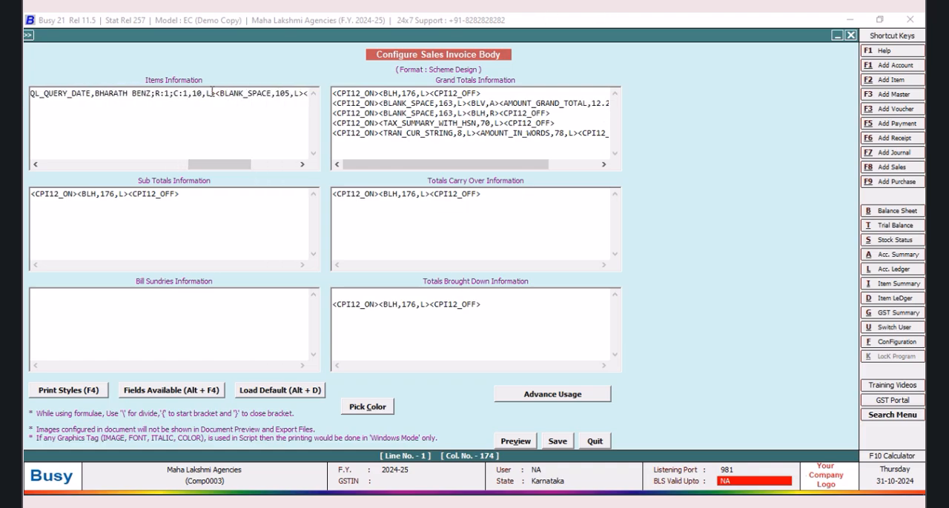
type("<BLV,A")
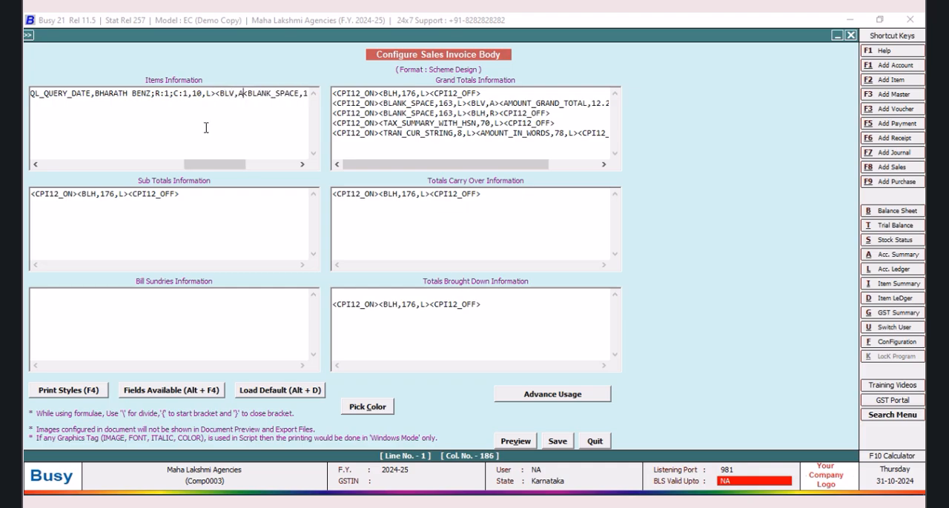
type(">")
Step: Set the BLANK_SPACE width on the first item line to 94 and save the invoice body
left_click_drag(302, 164, 302, 166)
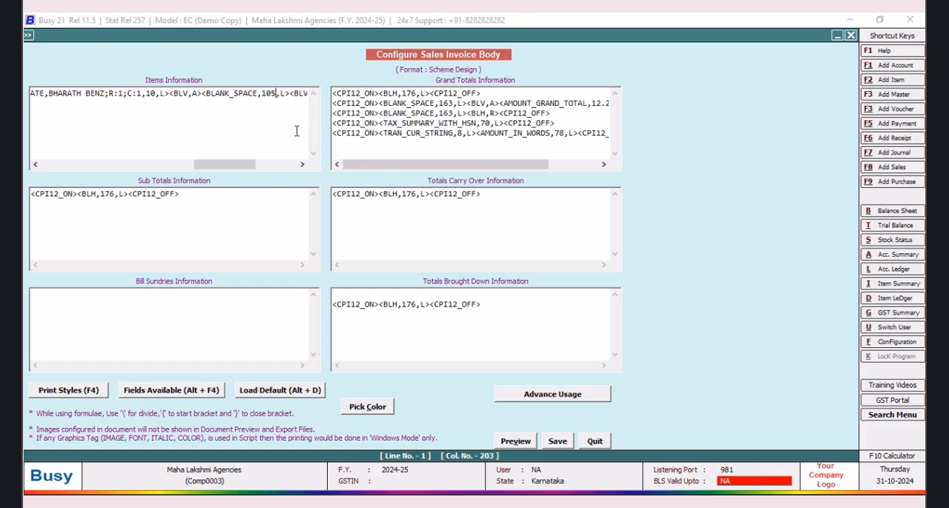
key("BackSpace")
key("BackSpace")
key("BackSpace")
type("94")
left_click(552, 444)
left_click(513, 292)
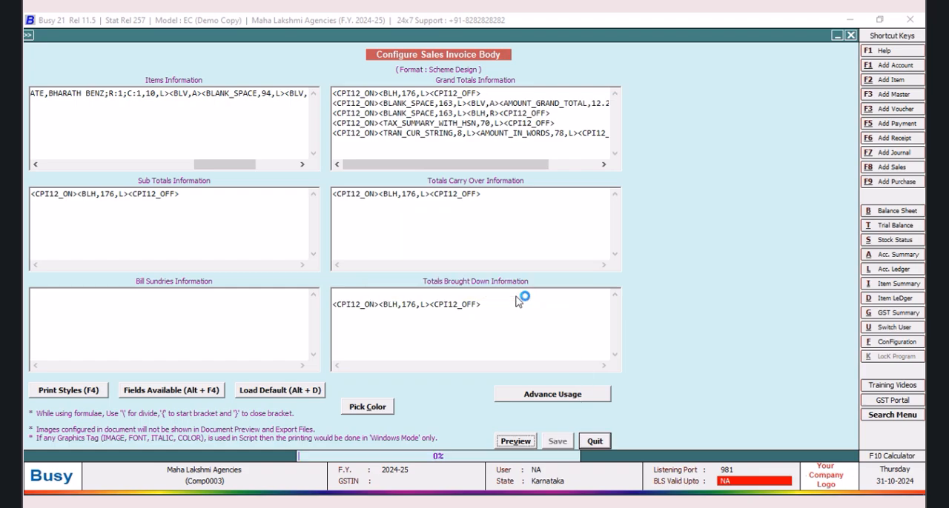
Step: Open the SQL Query Executor and copy the complete Where clause from the Leyland query
key("ctrl+shift+F2")
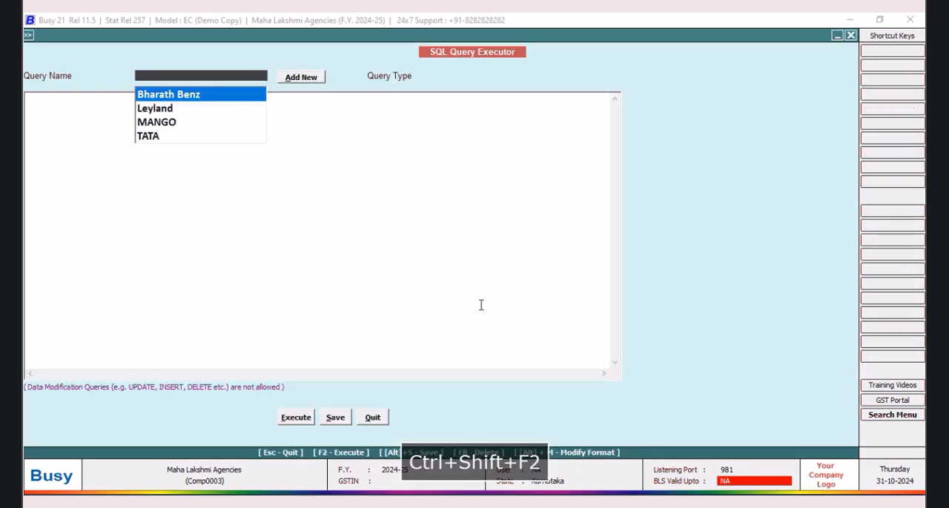
left_click(169, 95)
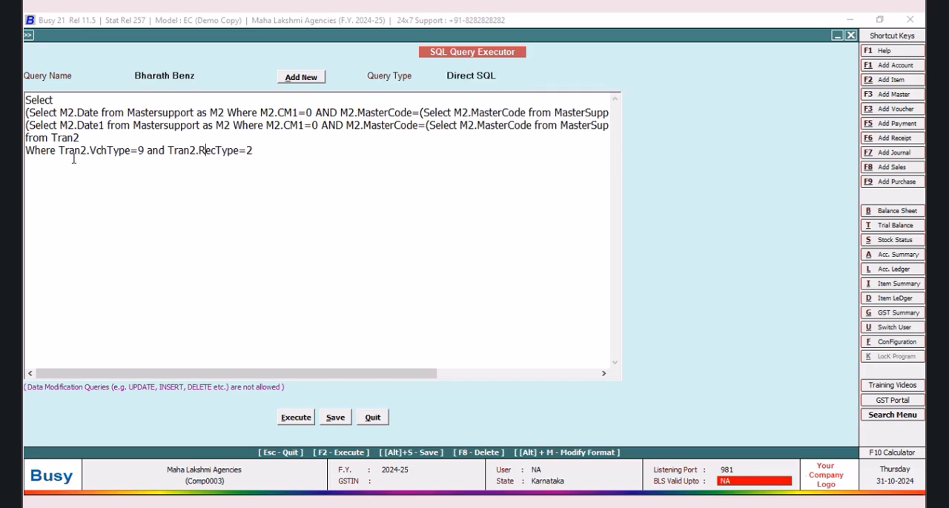
left_click(188, 75)
left_click(169, 108)
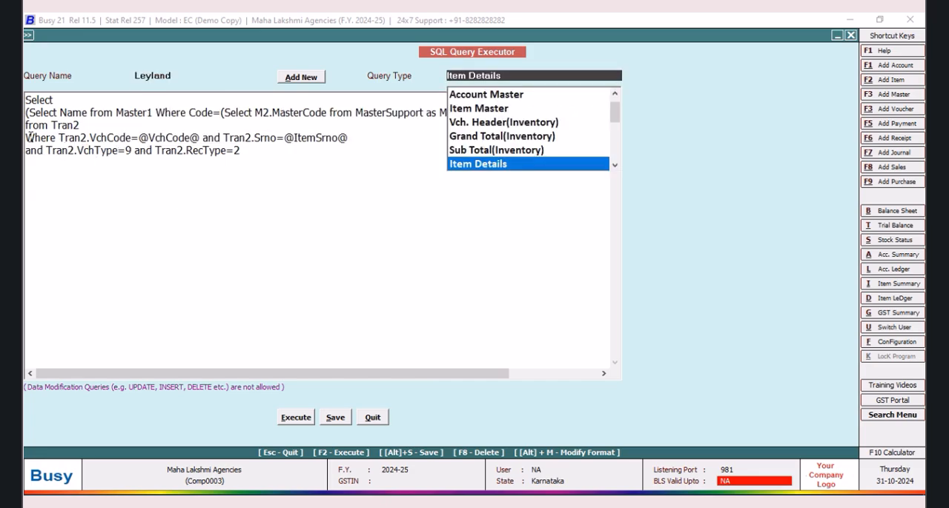
left_click_drag(26, 135, 261, 165)
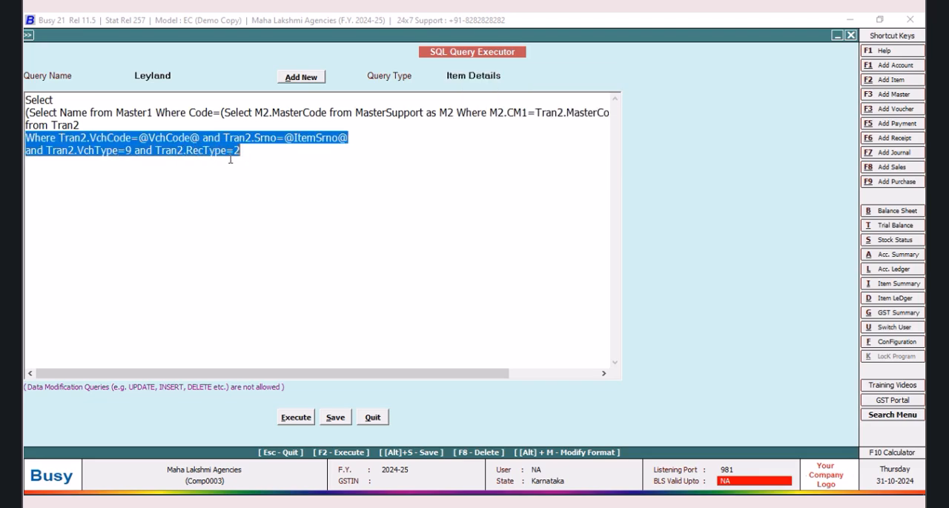
right_click(231, 160)
left_click(249, 202)
Step: Replace the Where clause of the Bharath Benz query with the one copied from Leyland
left_click(175, 75)
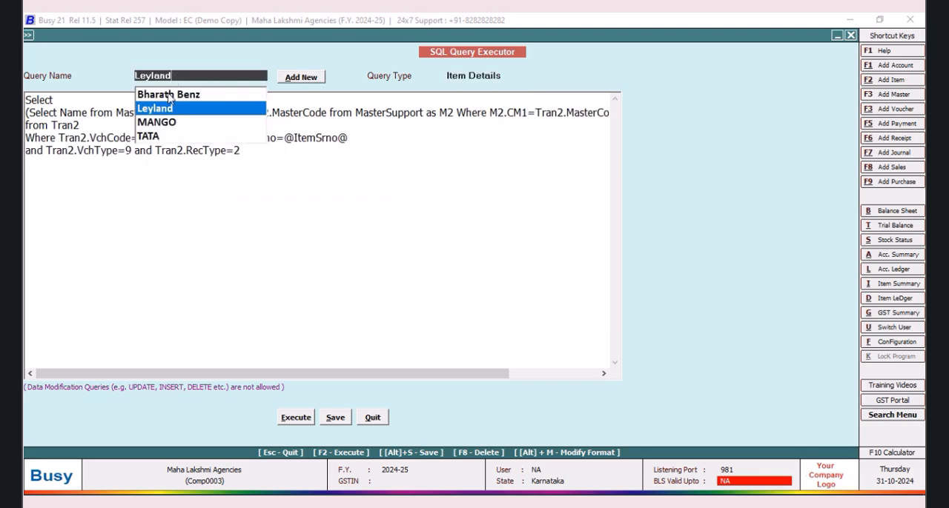
left_click(169, 95)
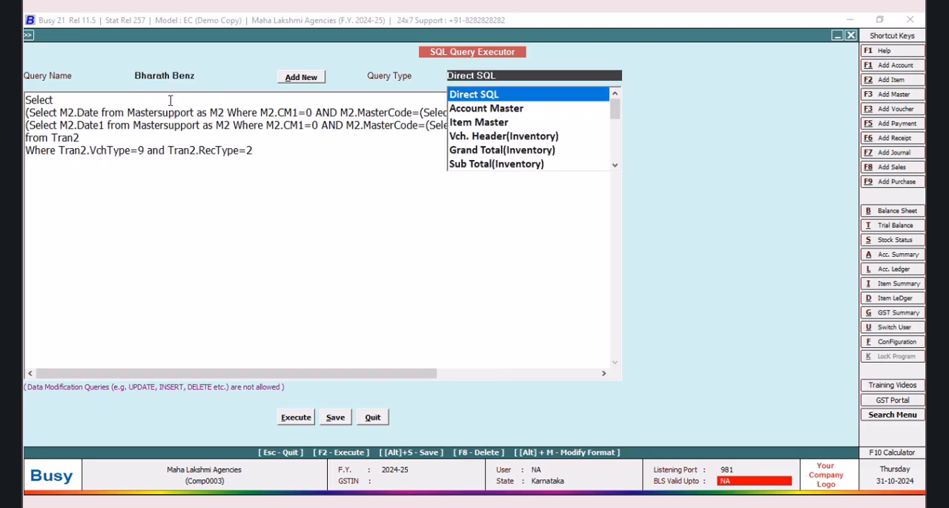
left_click(26, 150)
left_click_drag(26, 151, 306, 157)
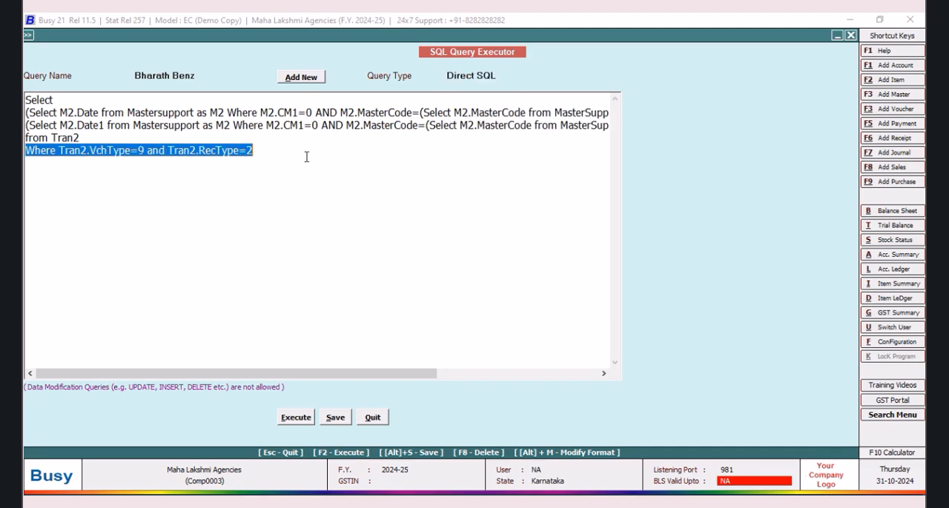
right_click(217, 158)
left_click(248, 215)
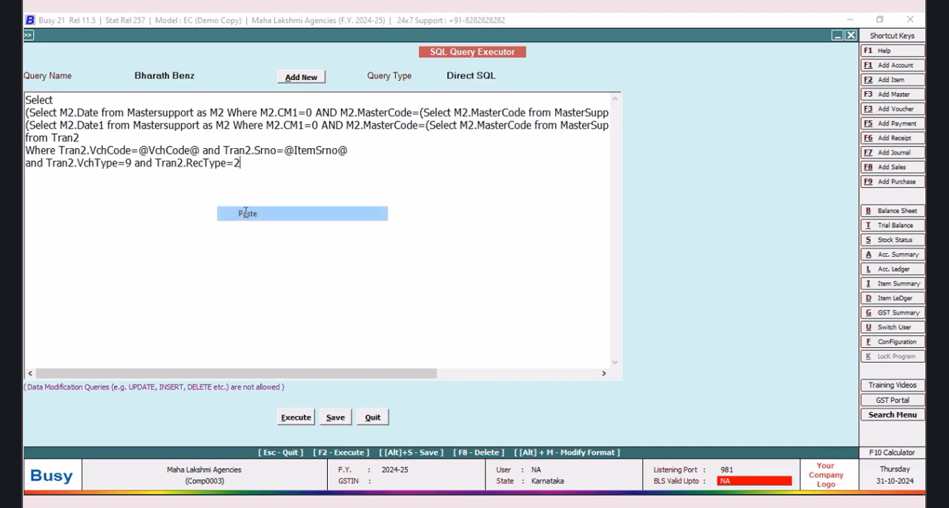
Step: Set the Bharath Benz query type to Item Details, save the query and return to the sales voucher
left_click(500, 76)
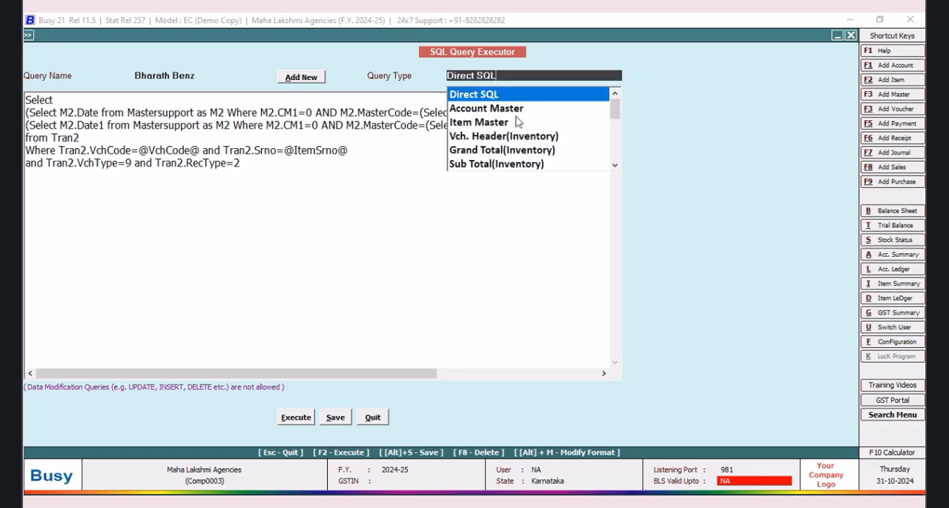
left_click(613, 167)
left_click(613, 167)
left_click(495, 151)
left_click(336, 418)
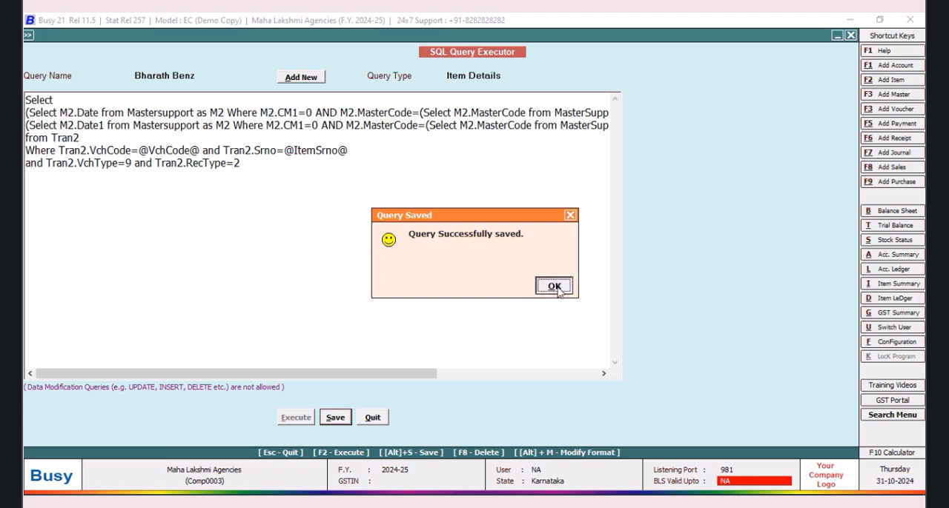
left_click(554, 287)
left_click(372, 418)
left_click(384, 299)
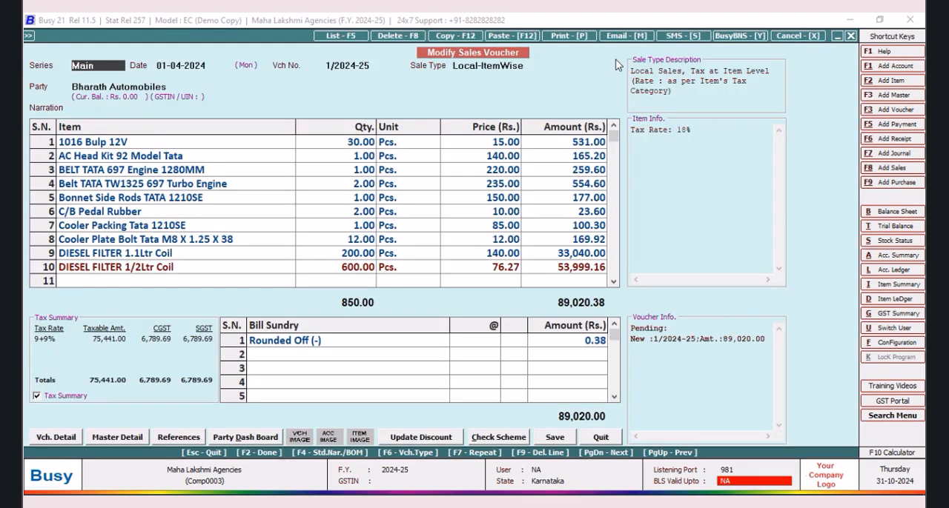
Step: Preview the sales voucher in the Scheme Design format and check the scheme date column at higher zoom
left_click(563, 36)
left_click(422, 275)
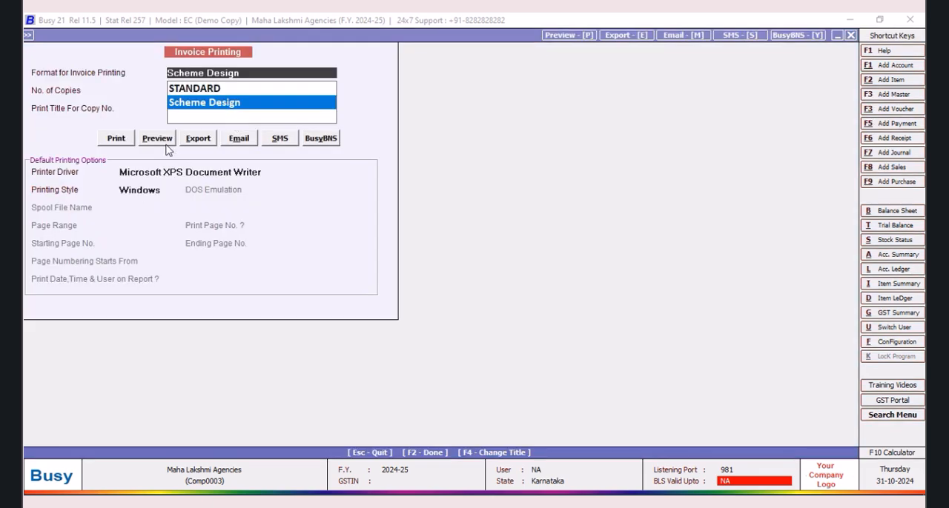
left_click(157, 139)
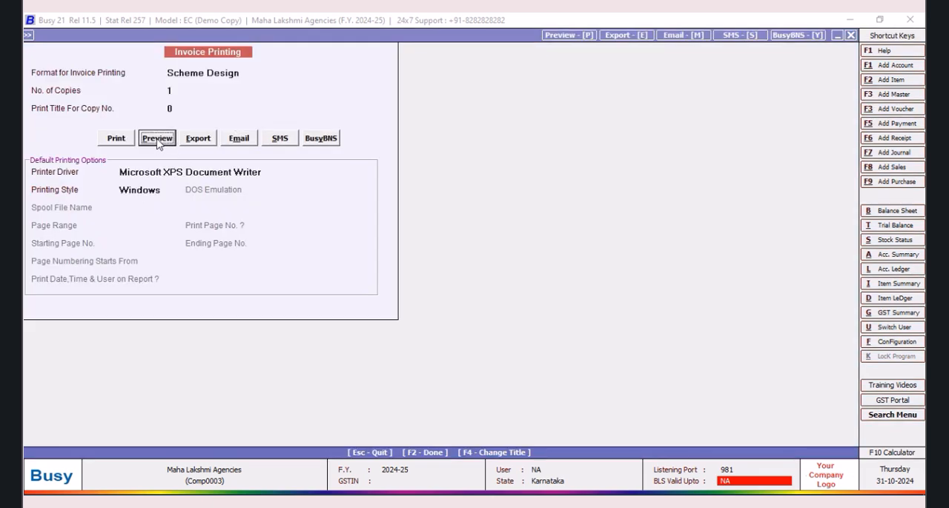
left_click(157, 139)
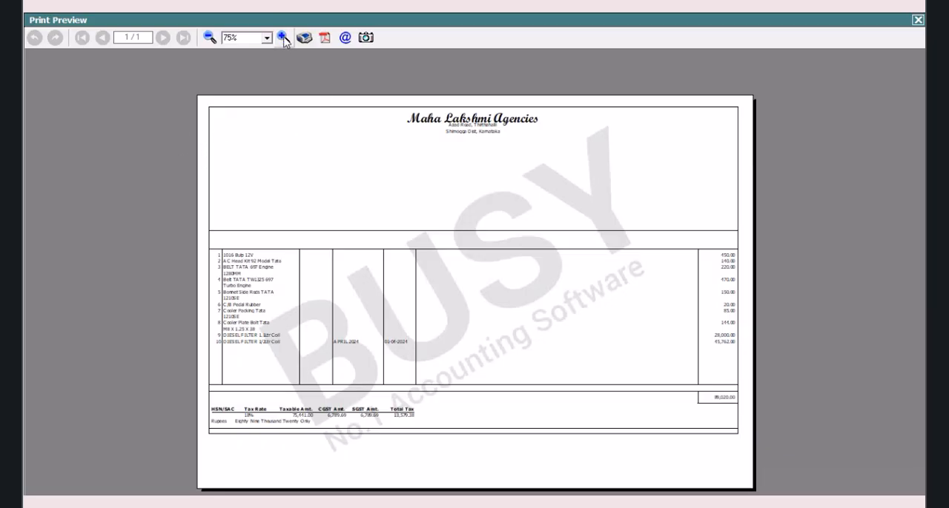
left_click(283, 37)
left_click(282, 38)
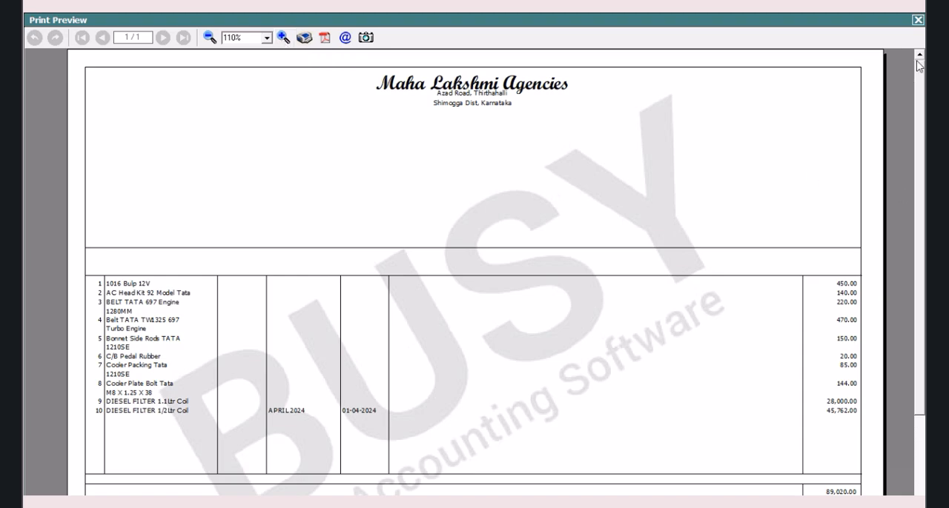
left_click(917, 20)
Step: Open the body of the Scheme Design sales invoice format in the advanced document configuration
left_click(896, 344)
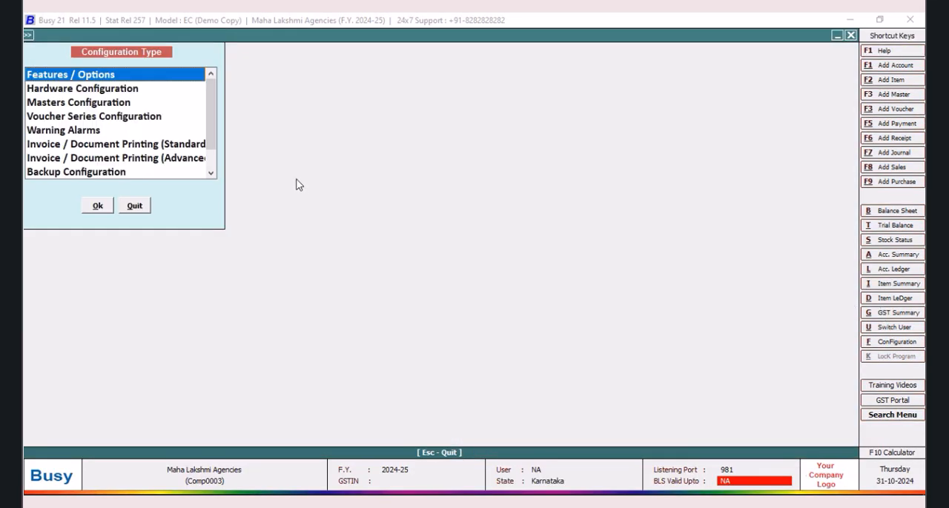
left_click(197, 159)
left_click(97, 208)
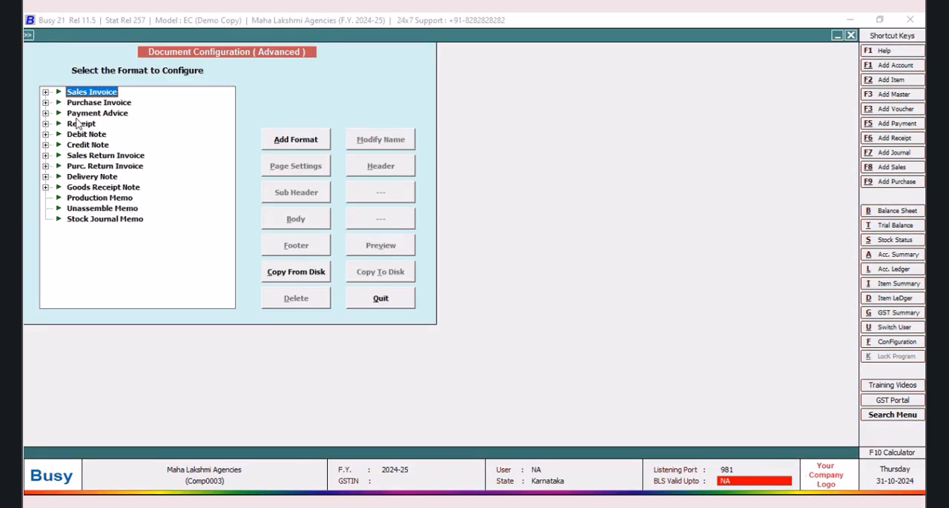
left_click(46, 92)
left_click(100, 104)
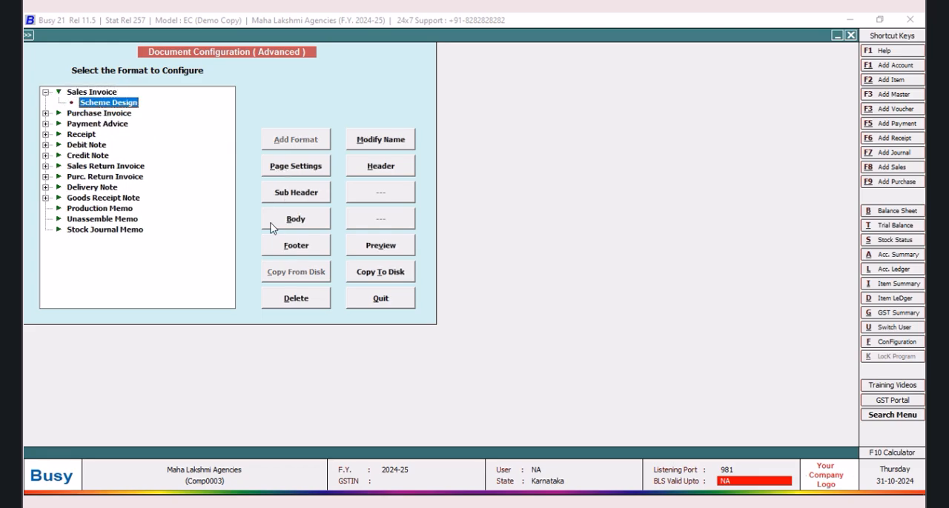
left_click(318, 223)
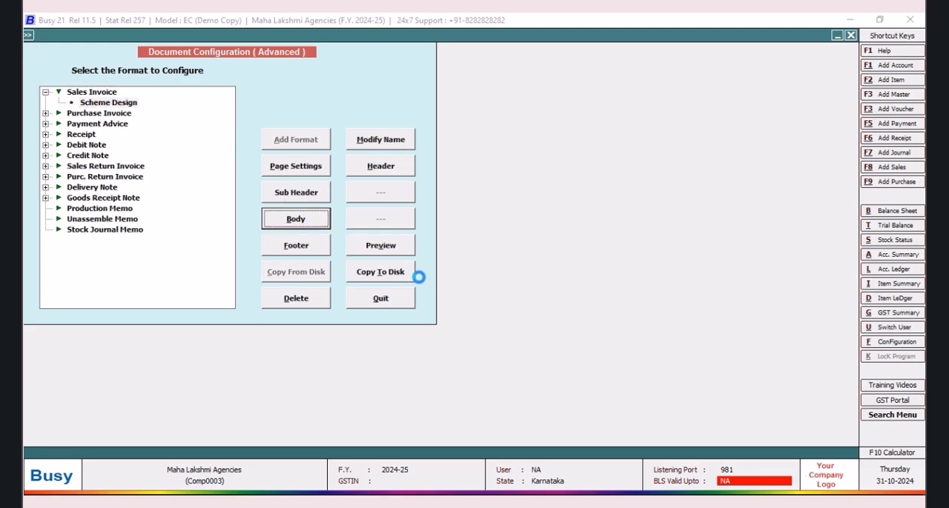
Step: Set the BHARATH BENZ date field width to 8 and the following BLANK_SPACE to 96
left_click_drag(70, 164, 221, 172)
left_click(134, 110)
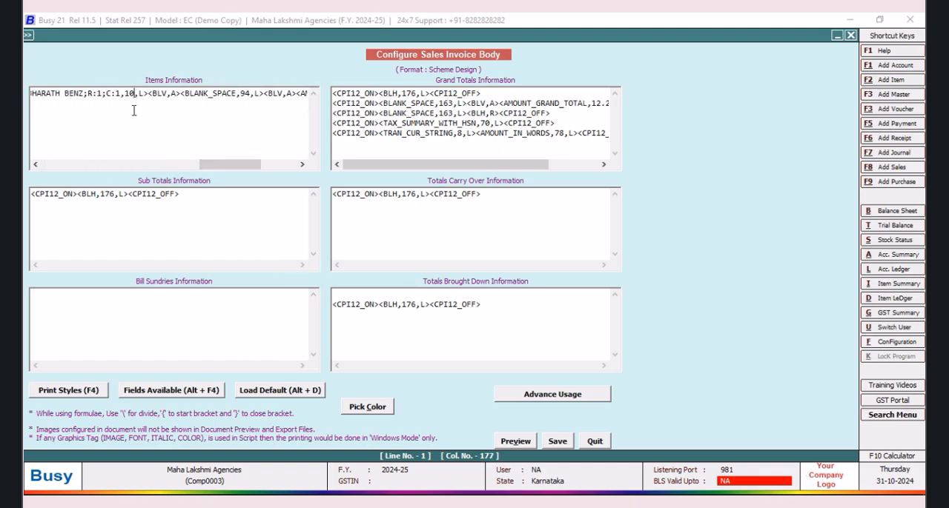
key("BackSpace")
key("BackSpace")
type("8")
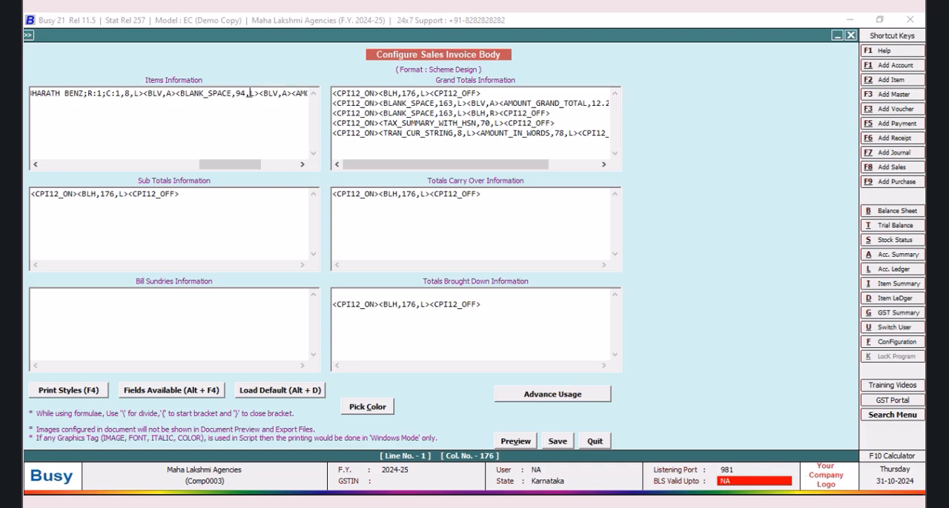
key("BackSpace")
type("6")
Step: Duplicate the BHARATH BENZ date field with its vertical line before BLANK_SPACE, and set the copy's column reference to C:2
left_click_drag(219, 165, 198, 164)
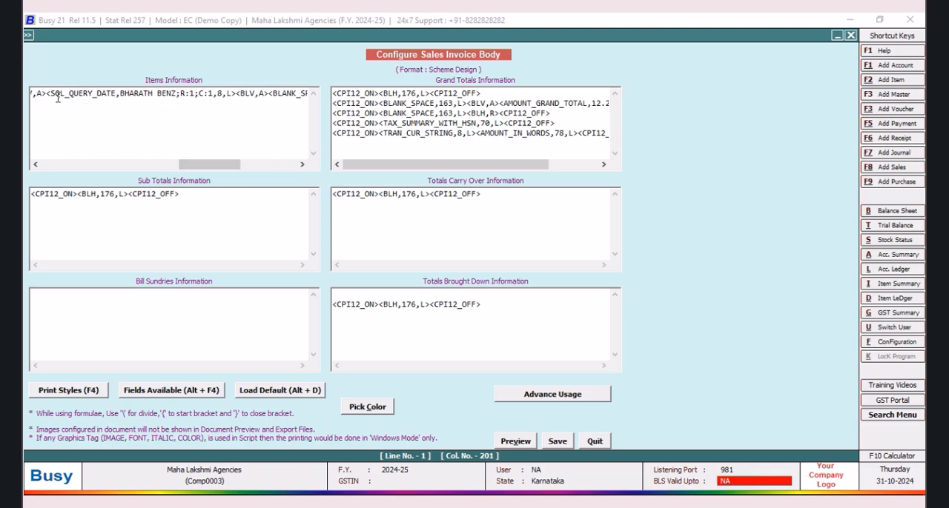
left_click_drag(47, 93, 266, 99)
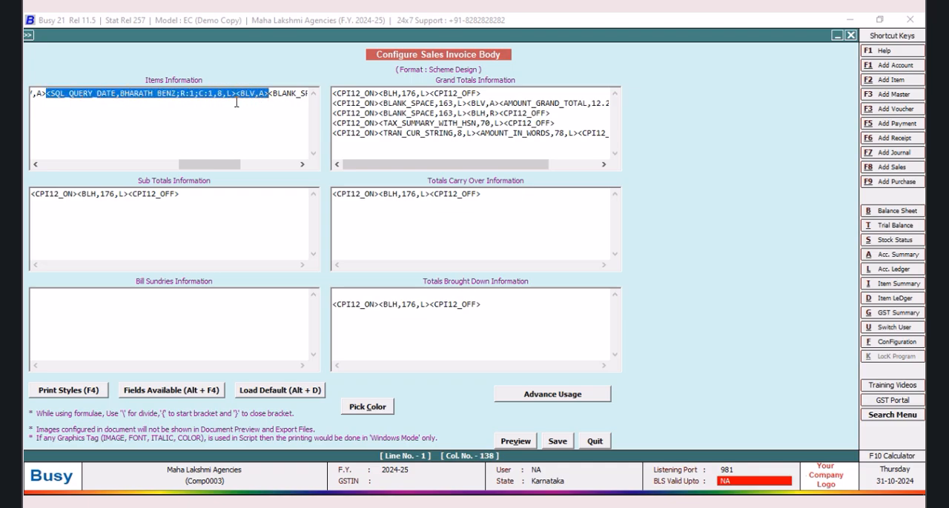
right_click(236, 103)
left_click(255, 142)
left_click(270, 94)
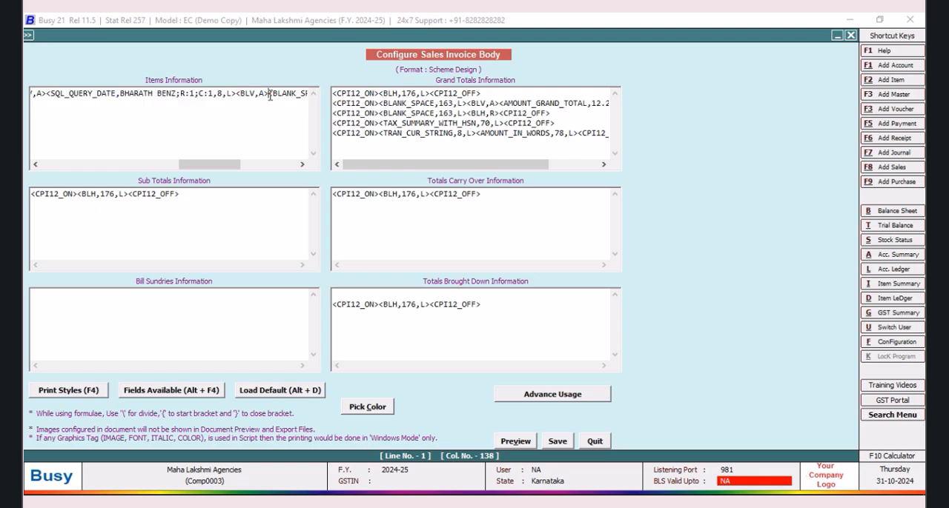
right_click(269, 95)
left_click(298, 152)
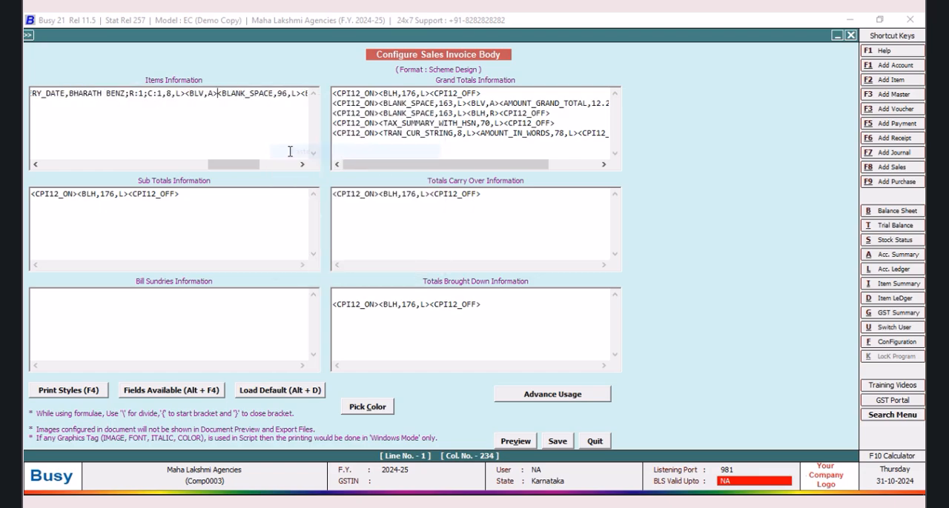
key("BackSpace")
type("2")
Step: Set the BLANK_SPACE width after the second date field to 87, save the body and exit the configuration
left_click_drag(228, 170, 233, 170)
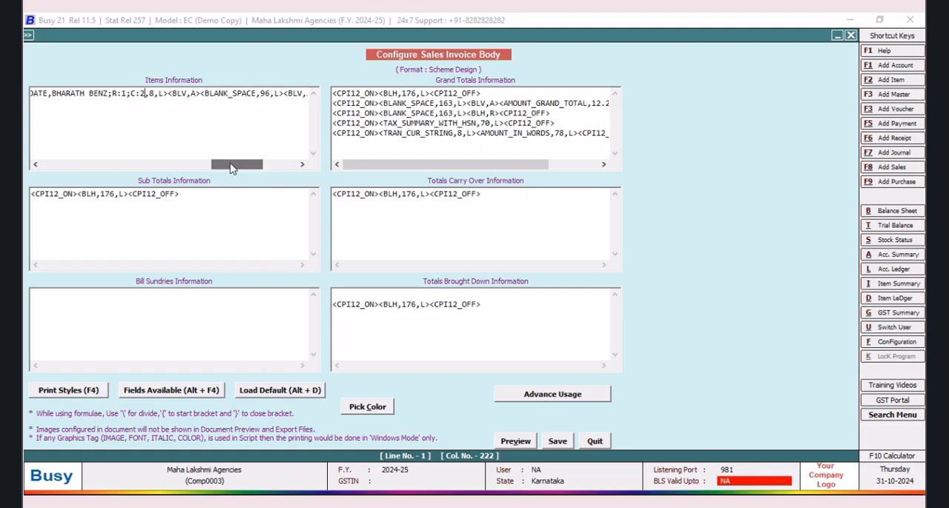
key("BackSpace")
key("BackSpace")
type("87")
left_click(556, 442)
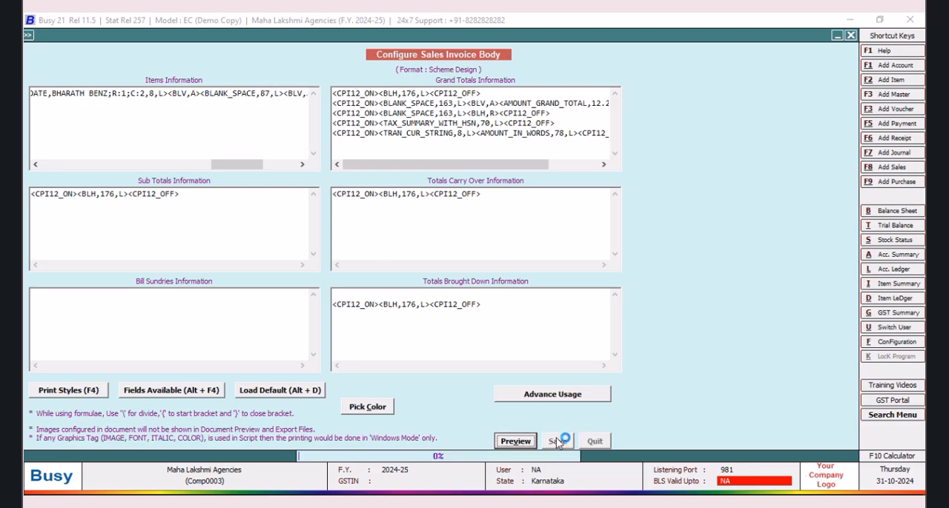
left_click(391, 299)
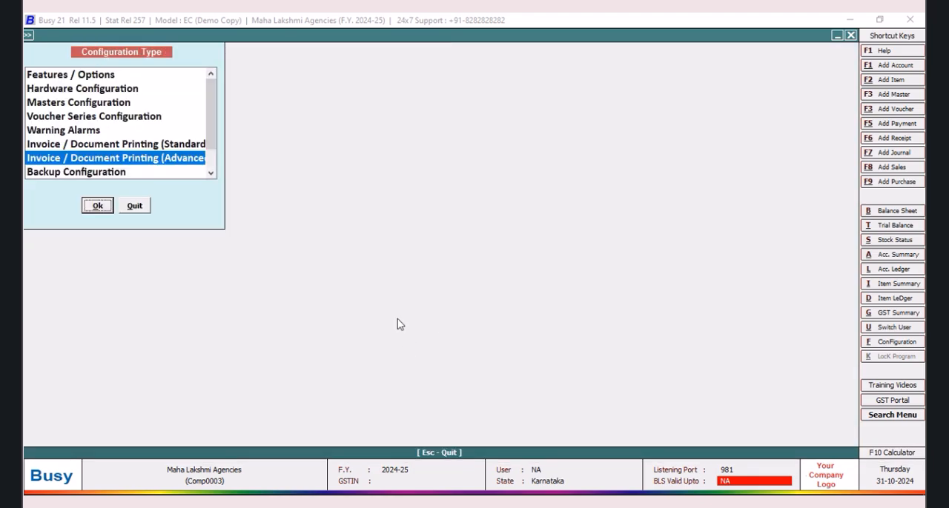
left_click(134, 206)
Step: Preview the voucher again in the Scheme Design format and examine both scheme date columns up close
left_click(555, 37)
left_click(461, 267)
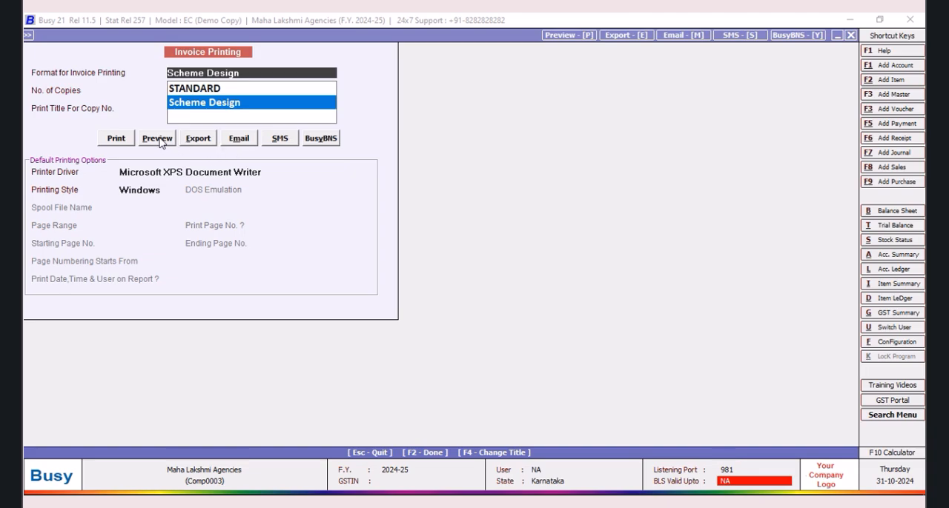
left_click(165, 144)
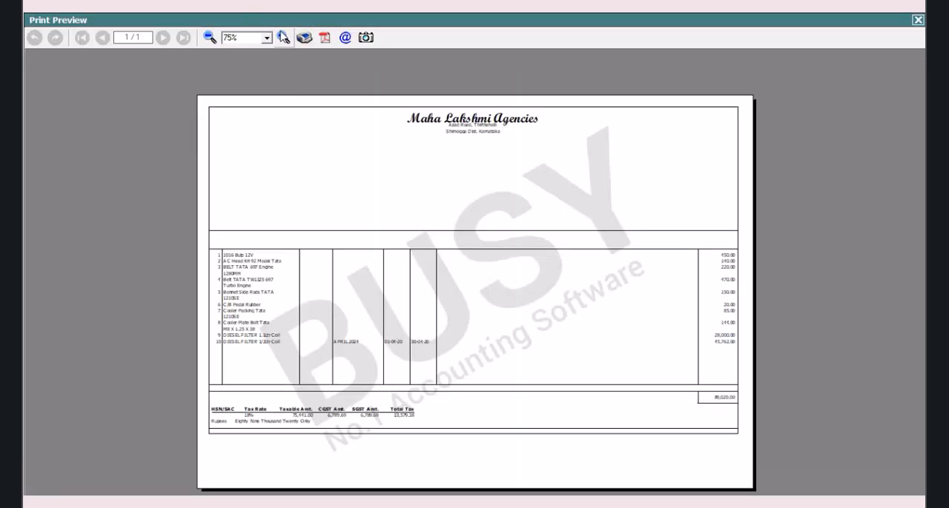
left_click(282, 37)
left_click(282, 37)
left_click(282, 37)
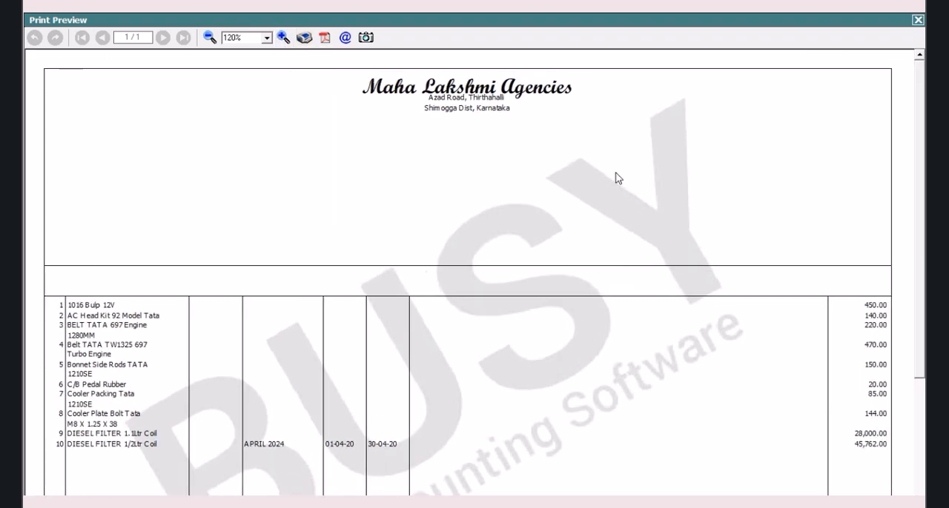
left_click(917, 20)
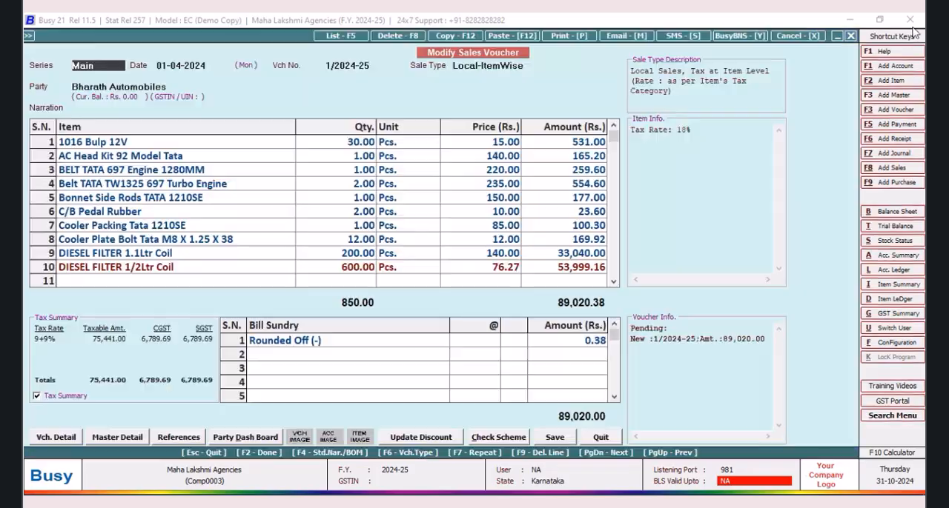
Step: Open the body configuration of the Scheme Design sales invoice format in advanced document printing
left_click(892, 345)
left_click(191, 159)
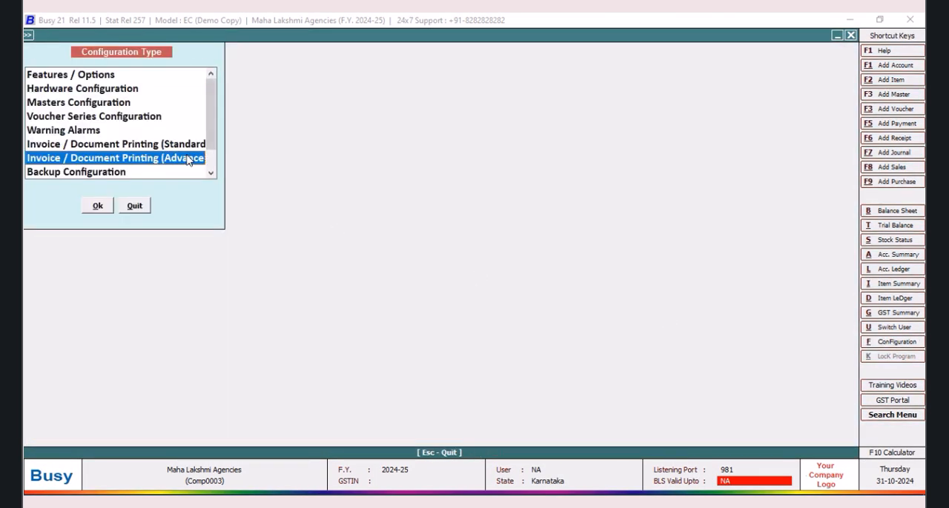
left_click(106, 210)
left_click(46, 93)
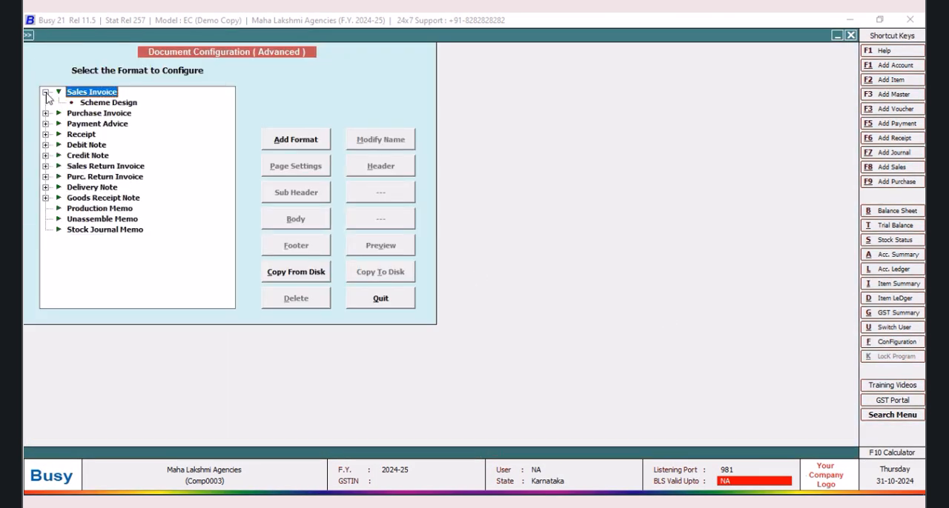
left_click(96, 103)
left_click(296, 219)
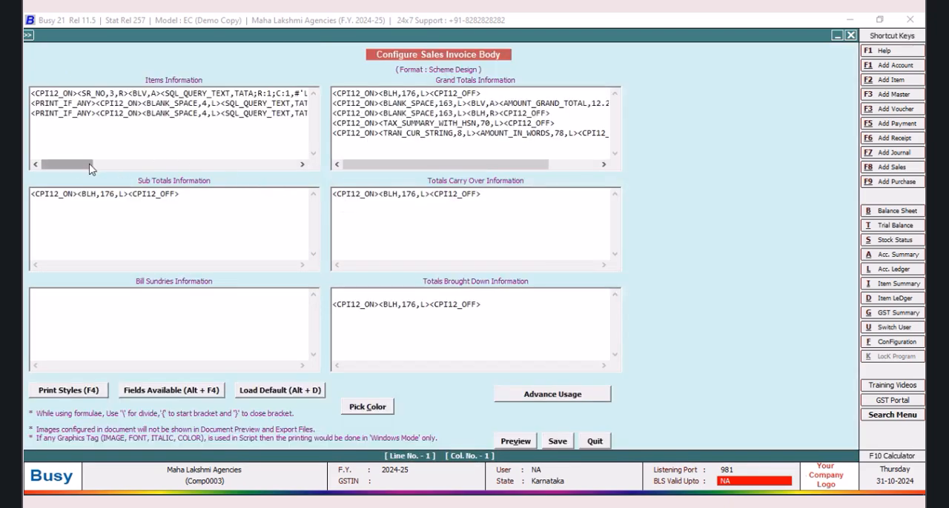
Step: Set the width of both BHARATH BENZ date fields, C:1 and C:2, to 10 in the items information
left_click_drag(91, 163, 255, 172)
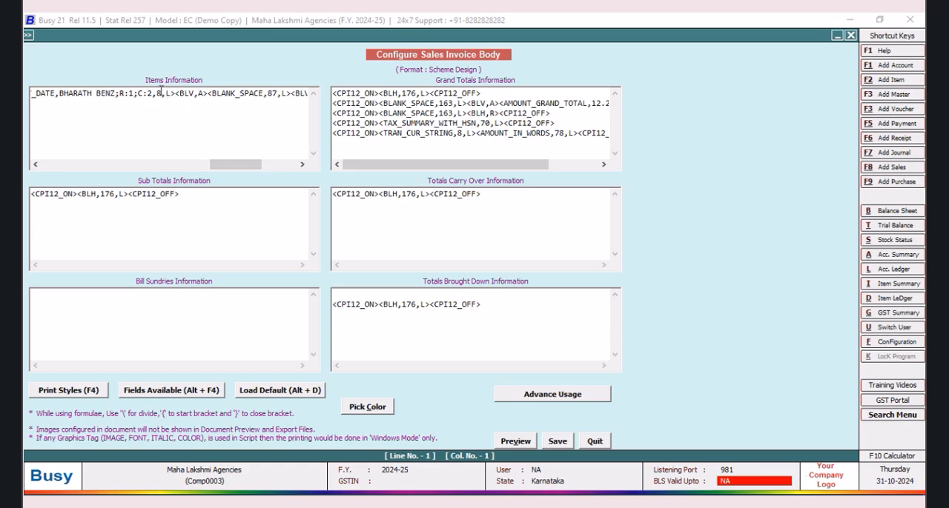
left_click_drag(223, 169, 189, 170)
left_click(109, 93)
key("BackSpace")
type("10")
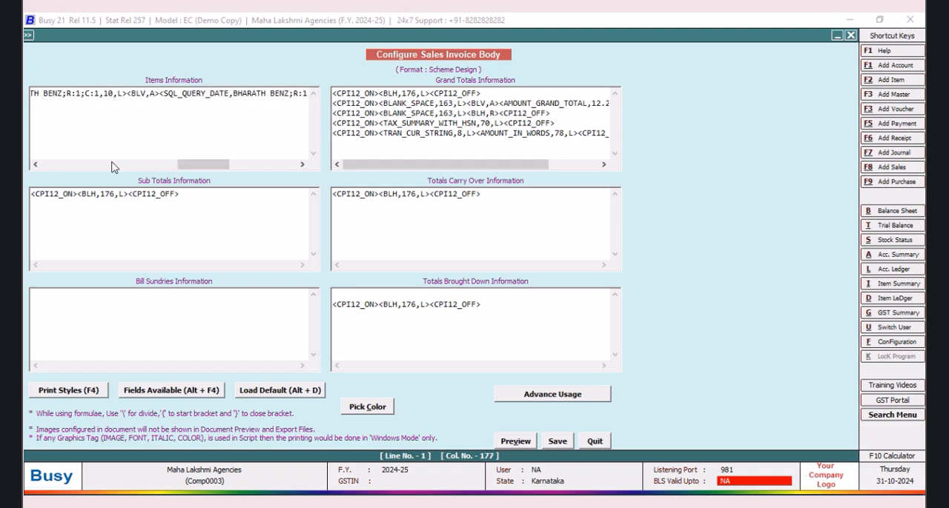
left_click_drag(188, 165, 205, 165)
left_click(240, 94)
key("BackSpace")
type("10,L><BLV,A><BLA")
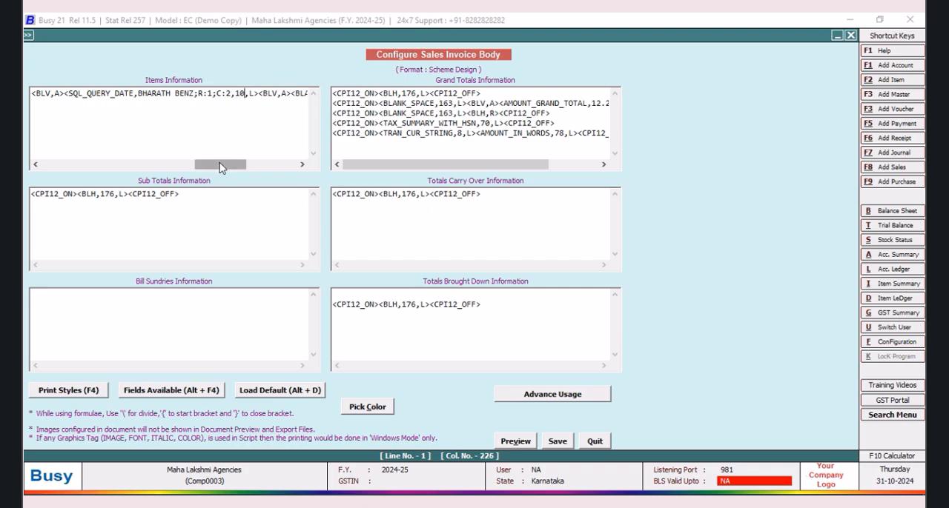
Step: Set the BLANK_SPACE width after the second date field to 83, save the body and exit the configuration
left_click_drag(220, 164, 235, 165)
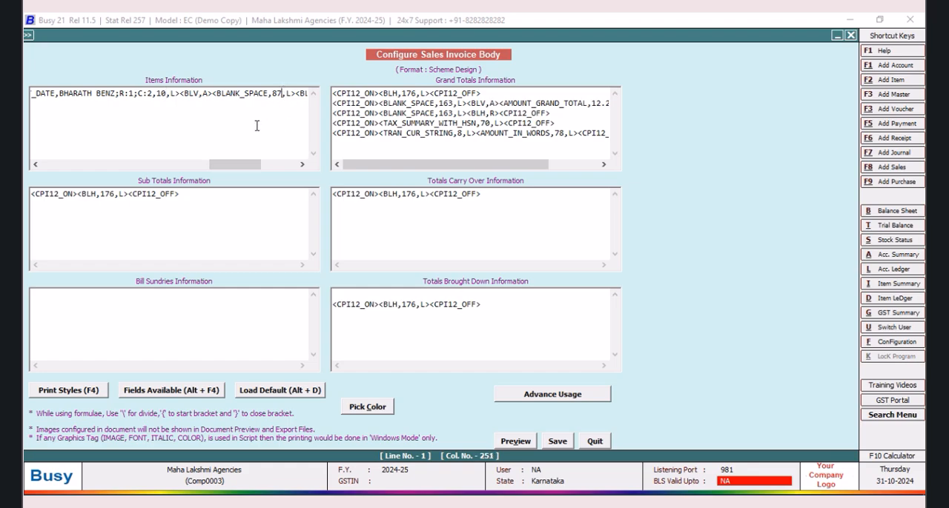
key("BackSpace")
type("3")
left_click(556, 442)
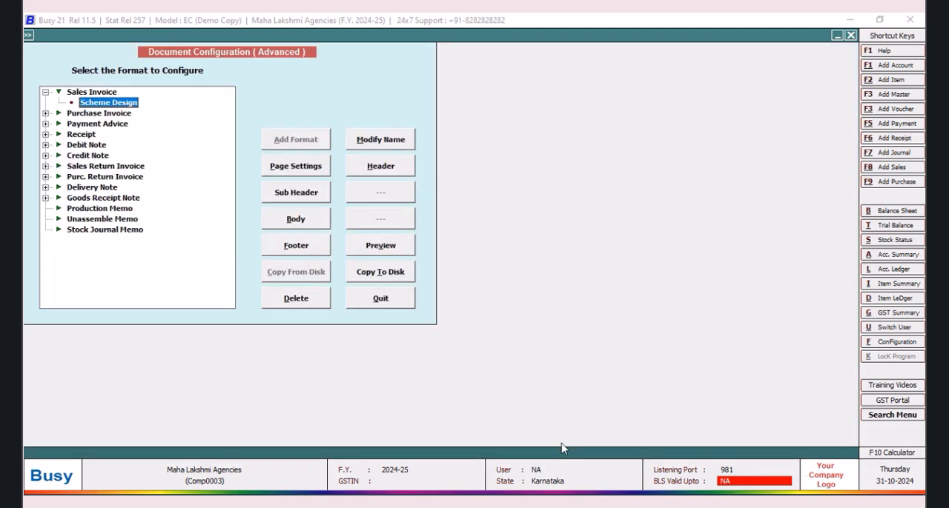
left_click(378, 300)
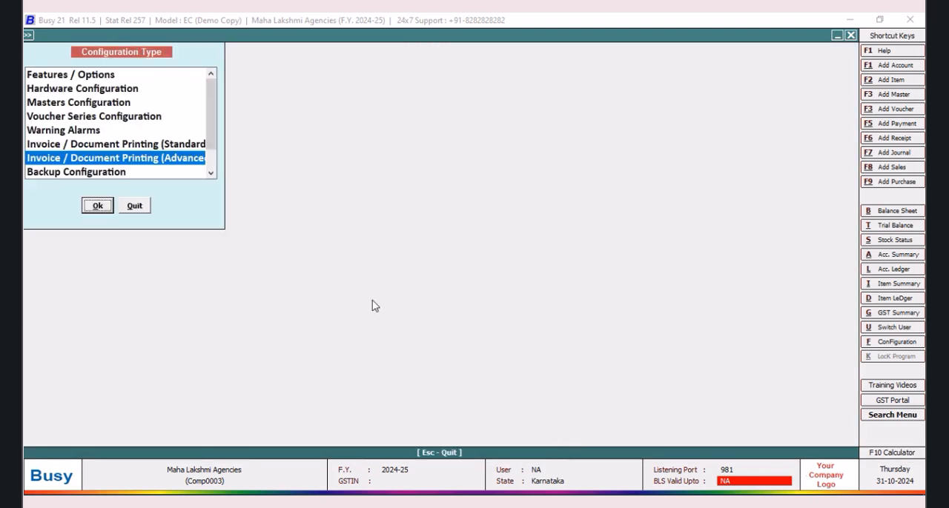
left_click(136, 208)
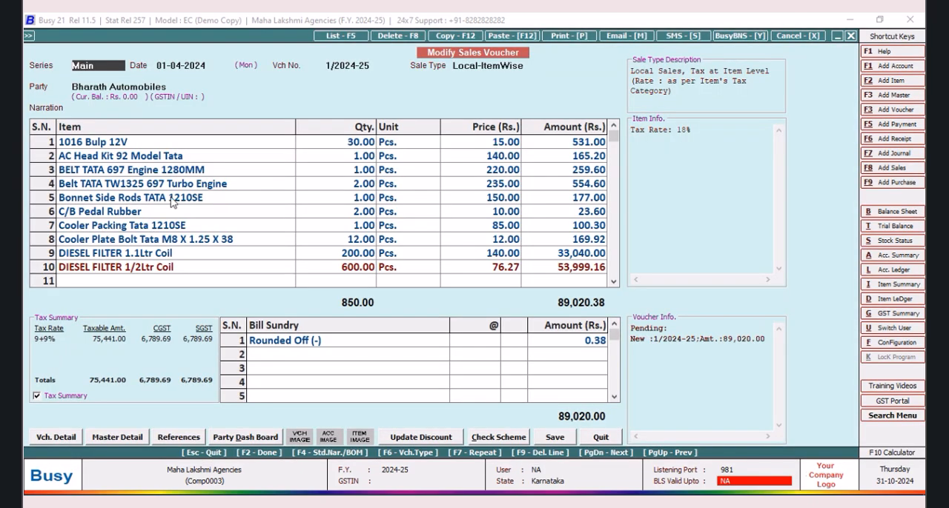
Step: Preview the sales invoice in the Scheme Design format and check the scheme name and date columns at a larger zoom
left_click(555, 35)
left_click(436, 269)
left_click(157, 140)
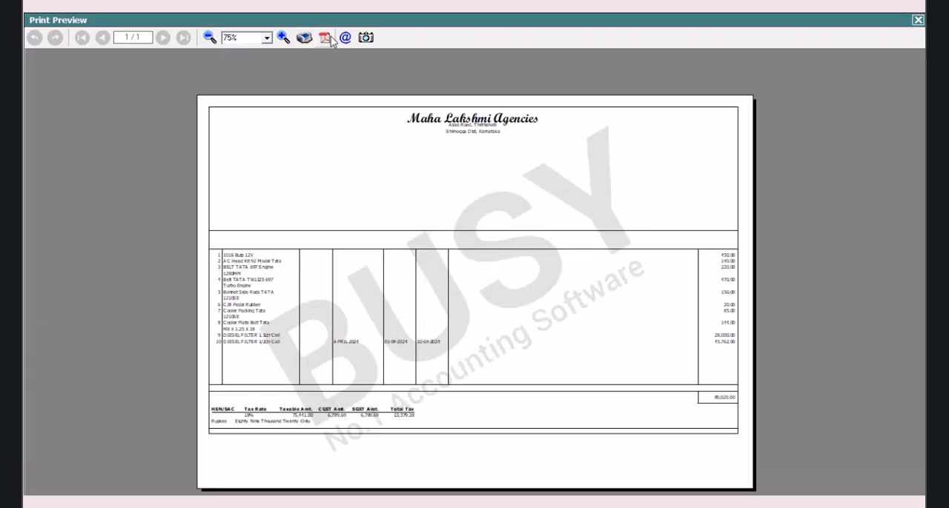
left_click(283, 37)
left_click(283, 37)
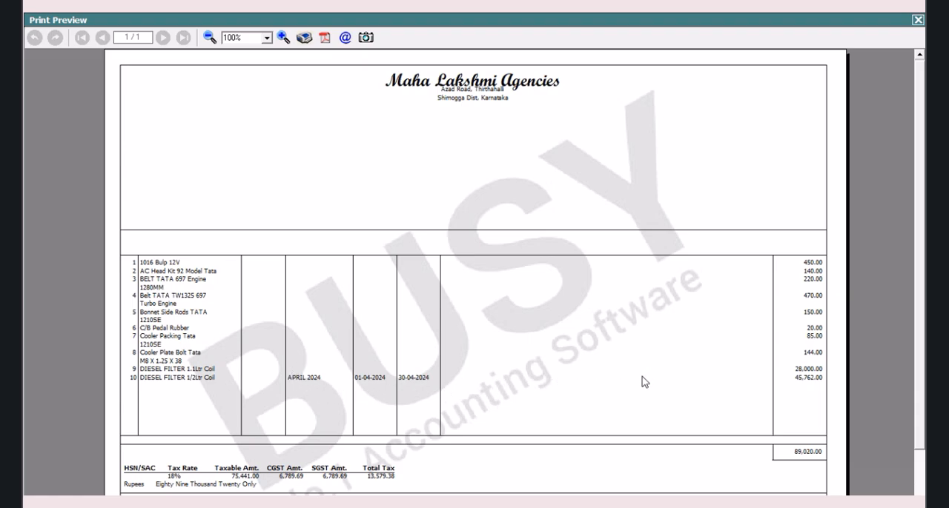
left_click(917, 20)
Step: Reopen the Scheme Design sales invoice body and narrow the LEYLAND SQL_QUERY_TEXT field in the items information
left_click(893, 343)
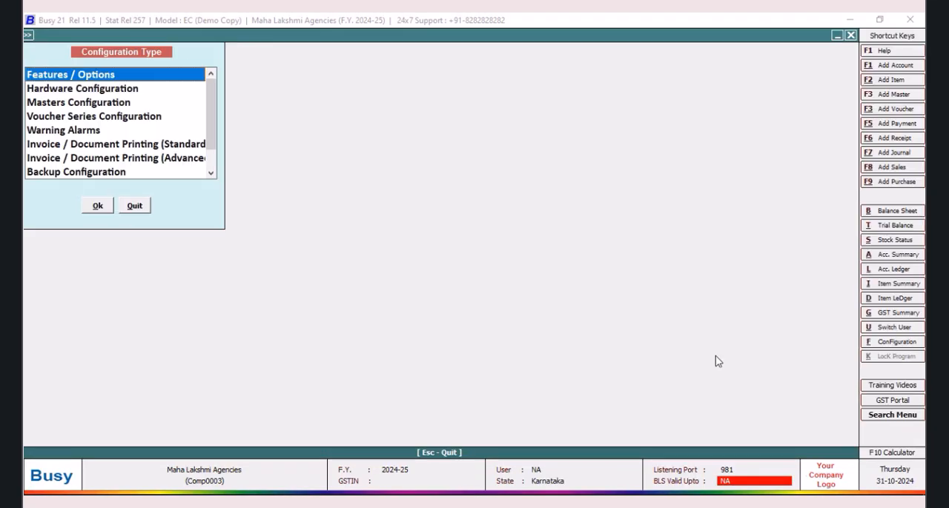
left_click(188, 163)
left_click(97, 206)
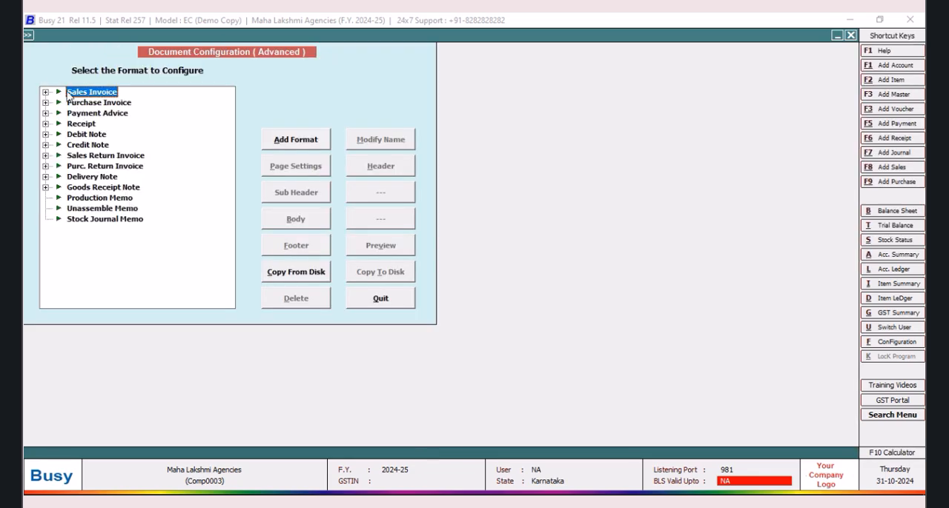
left_click(45, 92)
left_click(102, 103)
left_click(291, 221)
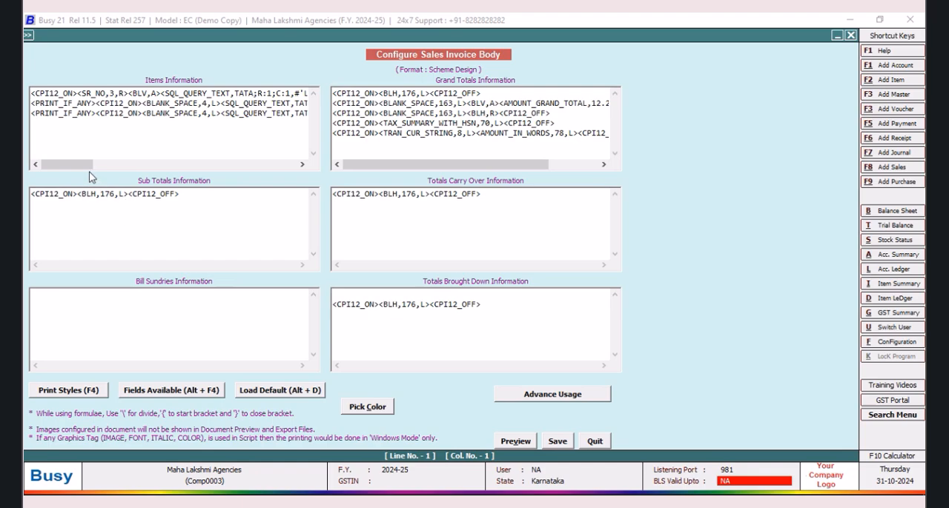
left_click_drag(84, 165, 110, 164)
left_click_drag(125, 162, 154, 160)
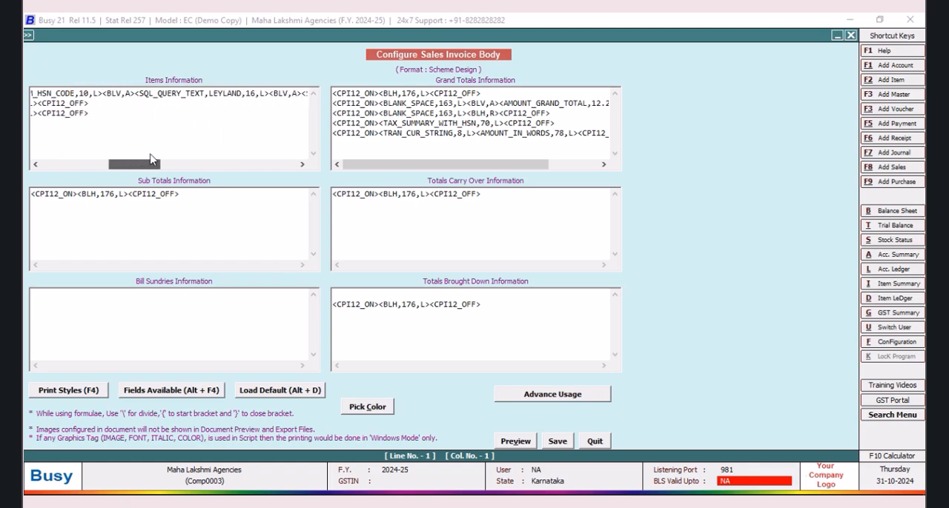
left_click(260, 97)
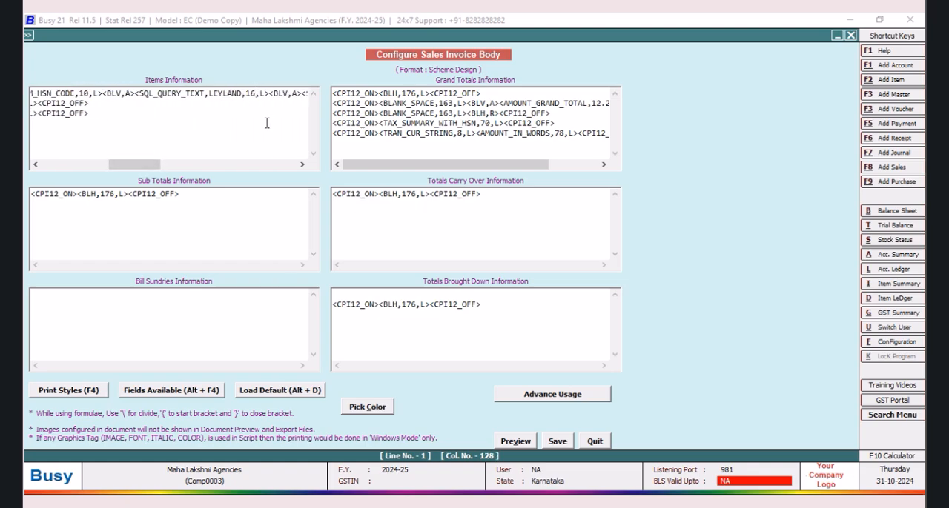
Step: Set the BLANK_SPACE width before AMOUNT_BEFORE_TAX to 87, save the body and exit the configuration
left_click_drag(152, 164, 273, 168)
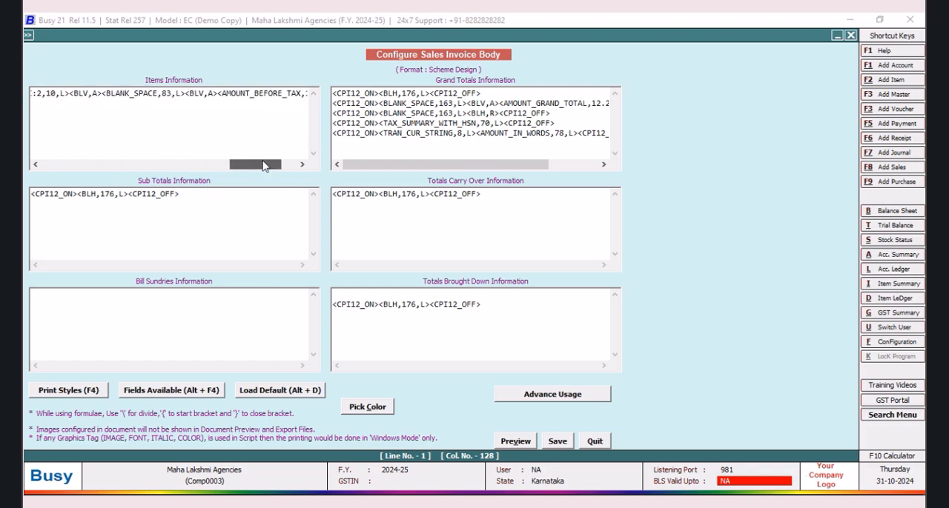
left_click(169, 93)
key("BackSpace")
type("7")
left_click(557, 441)
left_click(400, 307)
left_click(135, 206)
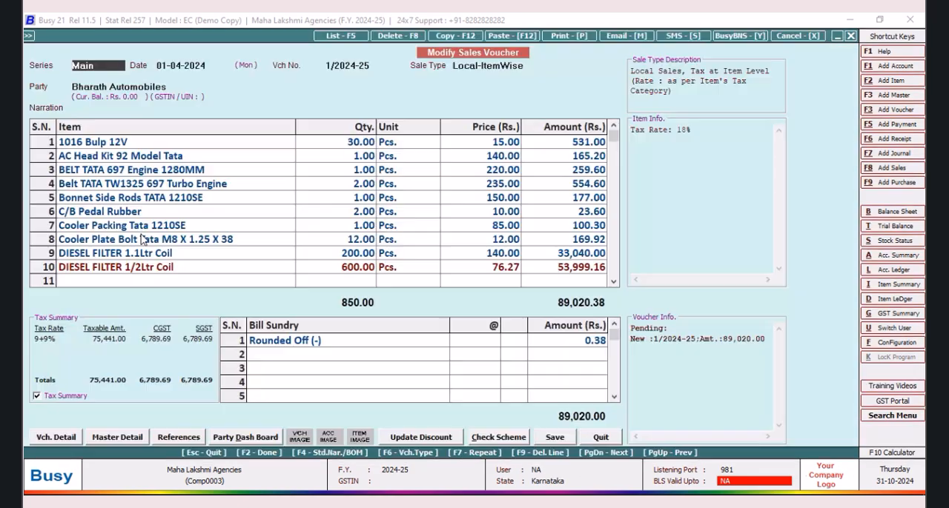
Step: Preview the sales invoice again in the Scheme Design format and examine the narrowed scheme name column
left_click(563, 35)
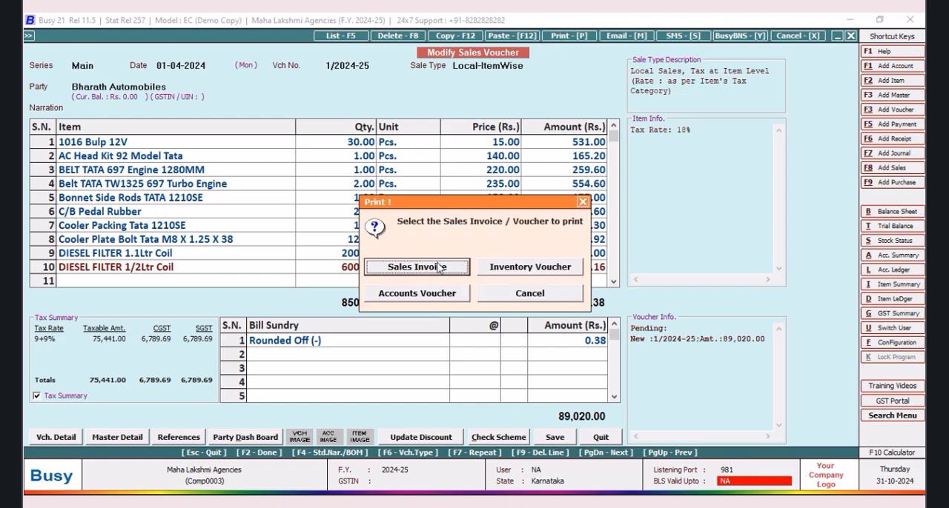
left_click(440, 268)
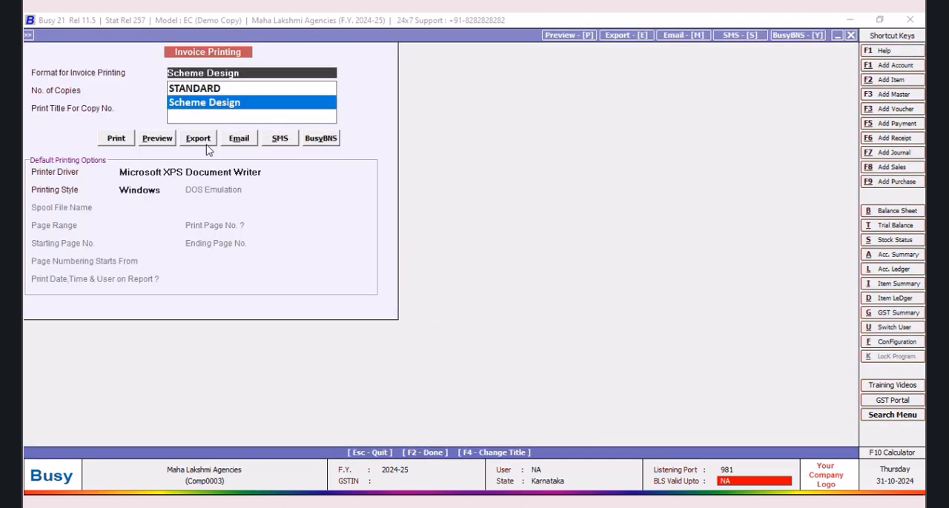
left_click(170, 142)
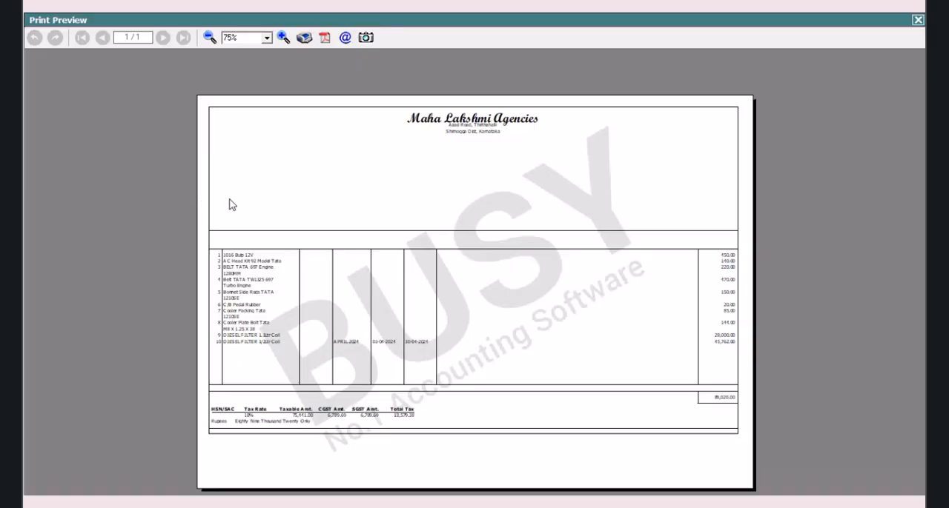
left_click(282, 38)
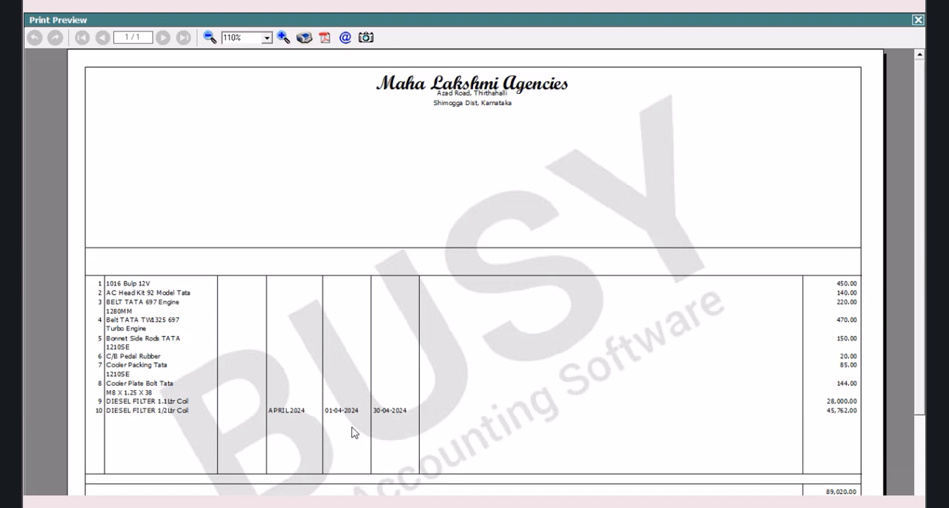
left_click(918, 20)
Step: Open the TATA query in the SQL Query Executor, read its selected columns and quit
key("ctrl+shift+F2")
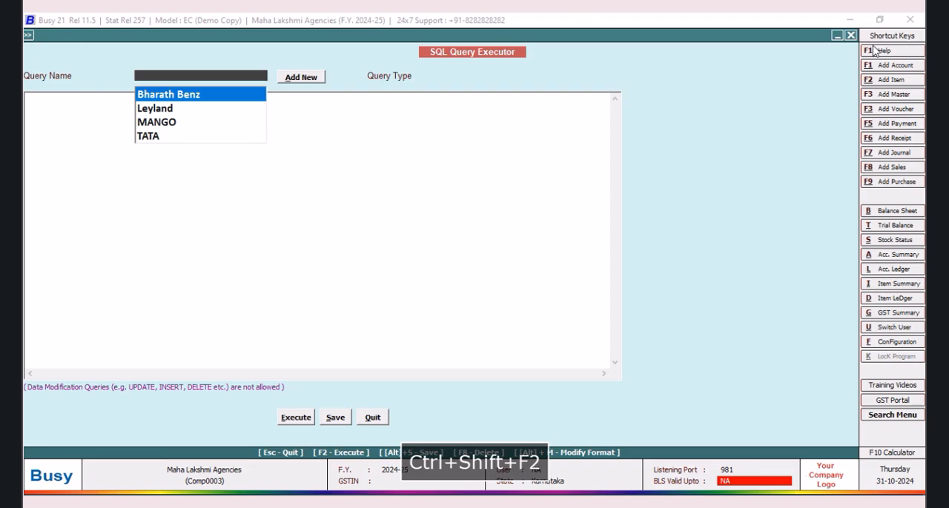
left_click(147, 136)
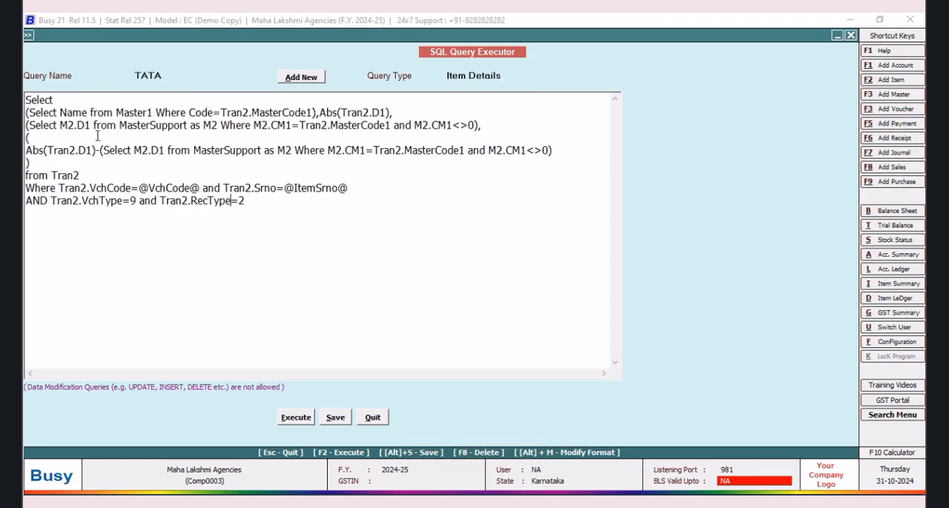
left_click(379, 421)
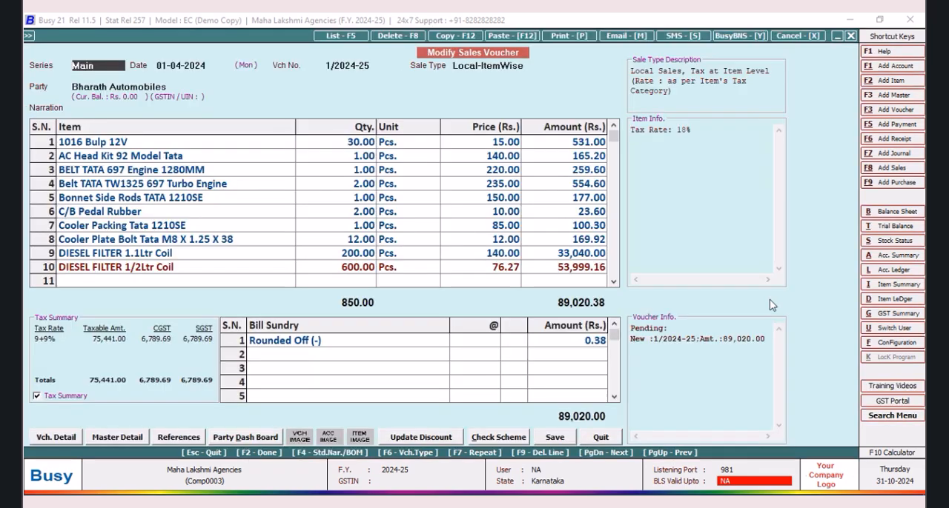
Step: Return to the body configuration of the Scheme Design sales invoice format
left_click(890, 343)
left_click(185, 161)
left_click(102, 204)
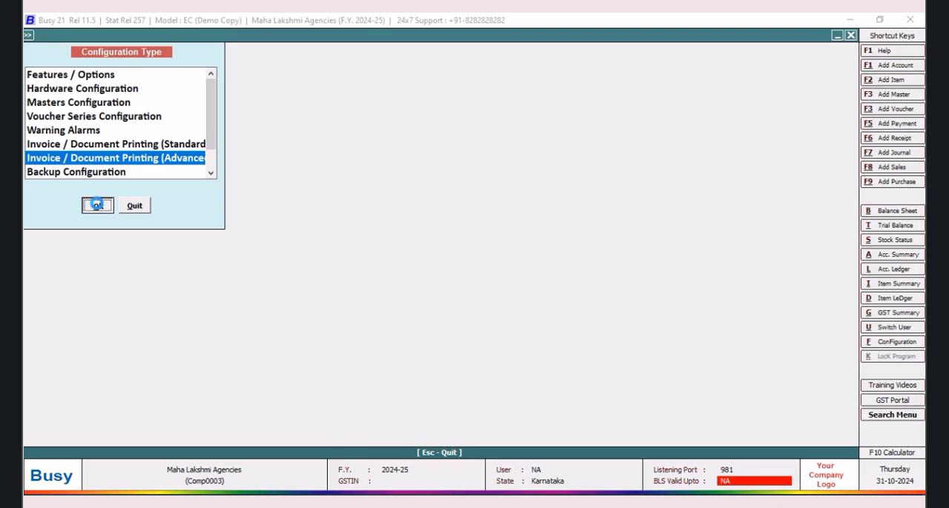
left_click(45, 92)
left_click(97, 103)
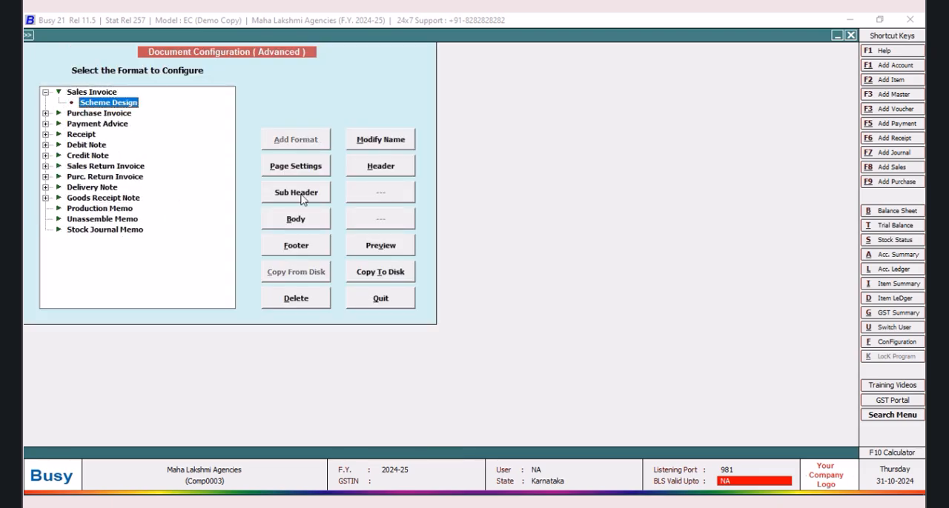
left_click(293, 219)
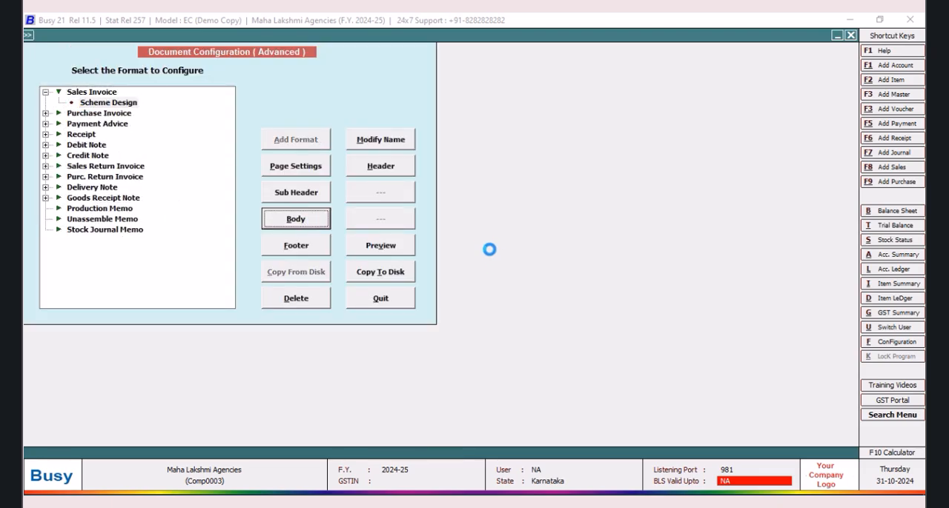
Step: Insert a SQL_QUERY_NUM field before BLANK_SPACE in the items information, after the second date field's vertical line
left_click_drag(74, 164, 249, 181)
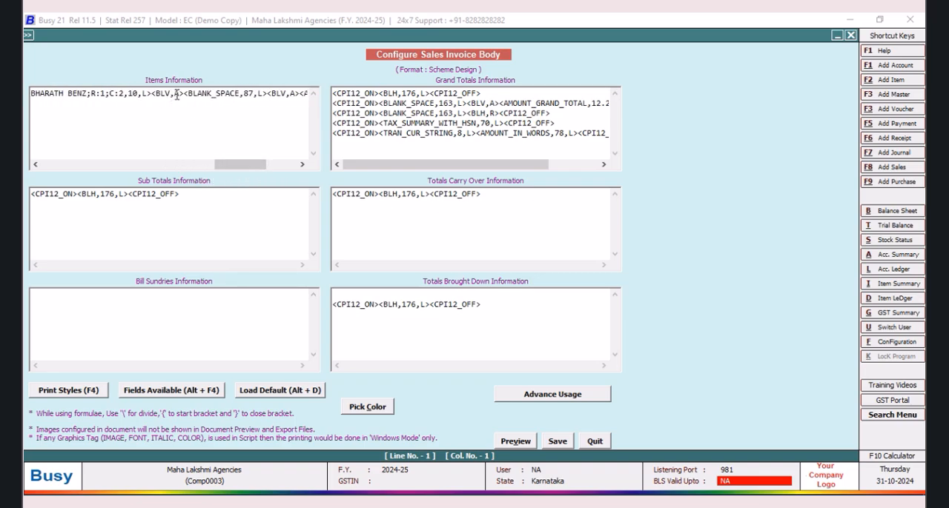
left_click(184, 93)
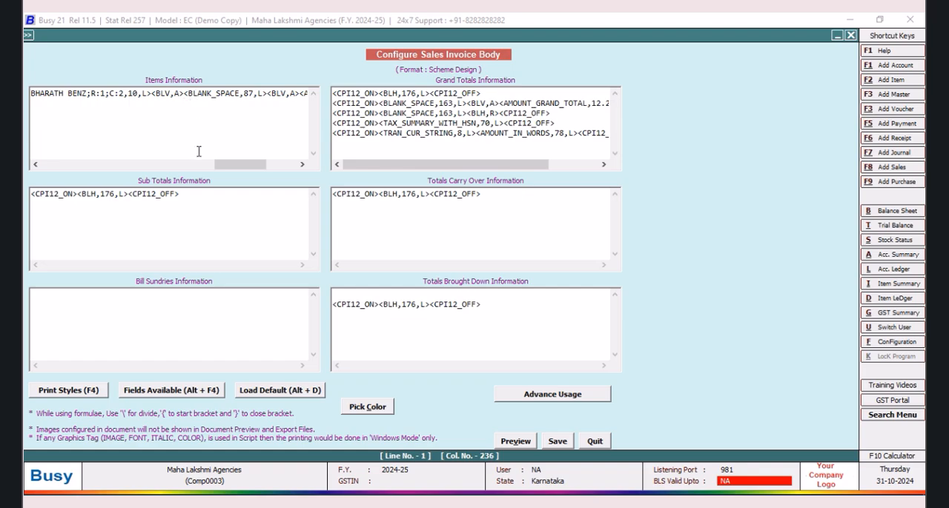
key("alt+F4")
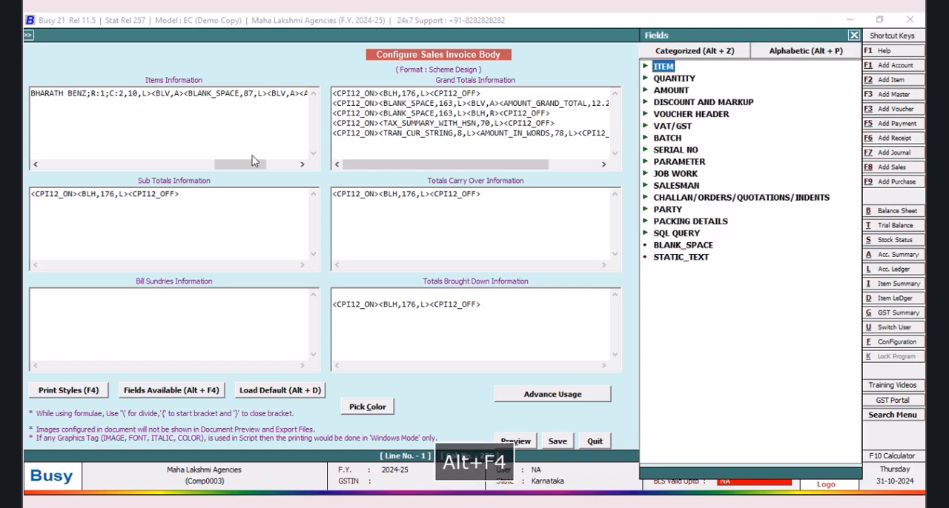
left_click(695, 236)
double_click(700, 237)
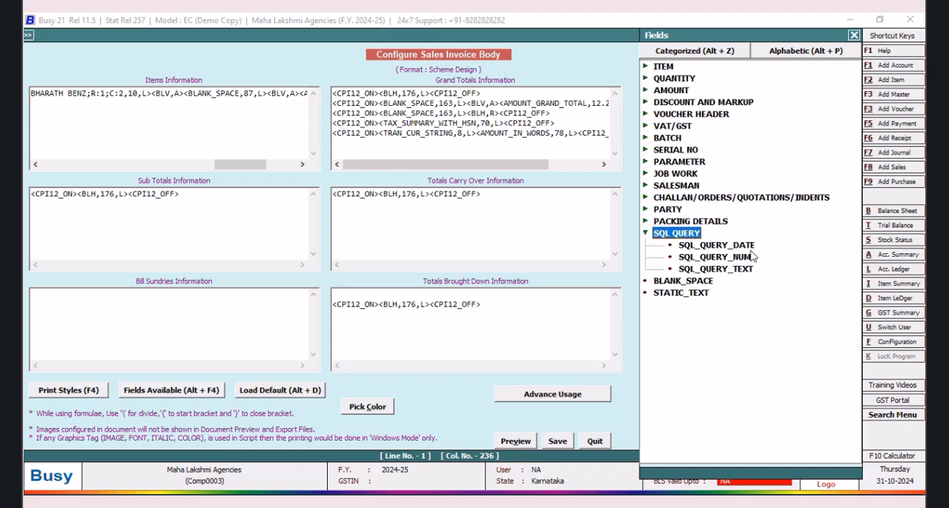
double_click(745, 260)
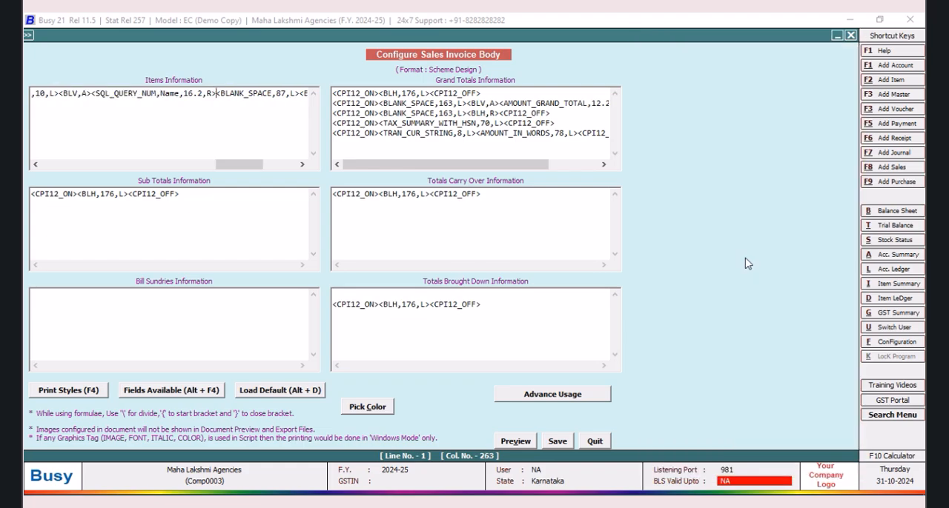
Step: Replace the Name placeholder in the SQL_QUERY_NUM field with TATA;R:1;C:3 in the items information
key("Left")
key("Left")
key("Left")
key("Left")
key("Left")
key("Left")
key("Left")
key("Left")
key("BackSpace")
key("BackSpace")
key("BackSpace")
key("BackSpace")
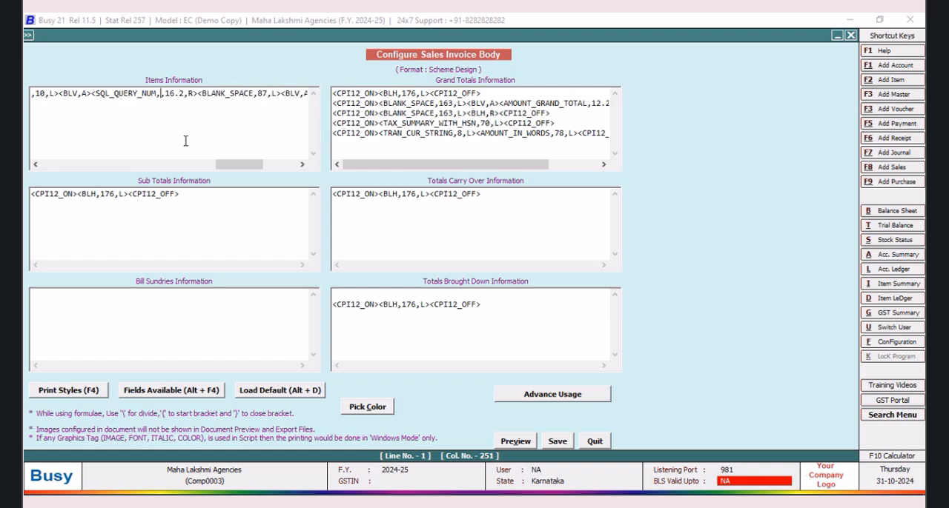
type("TY")
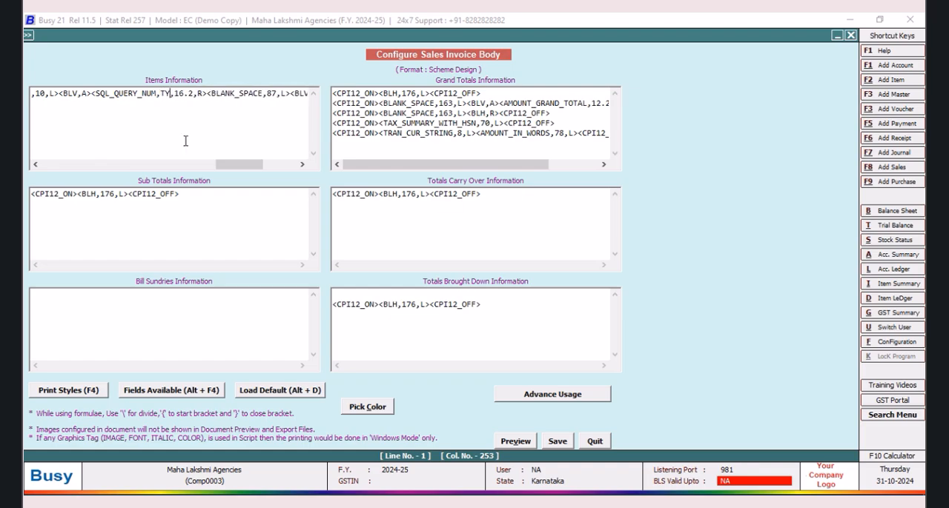
type("TA;R")
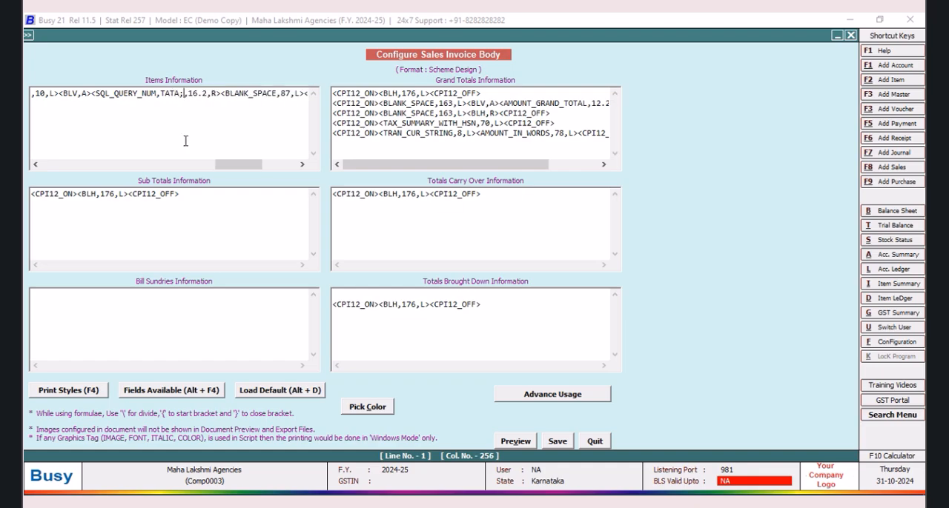
type(":1;C")
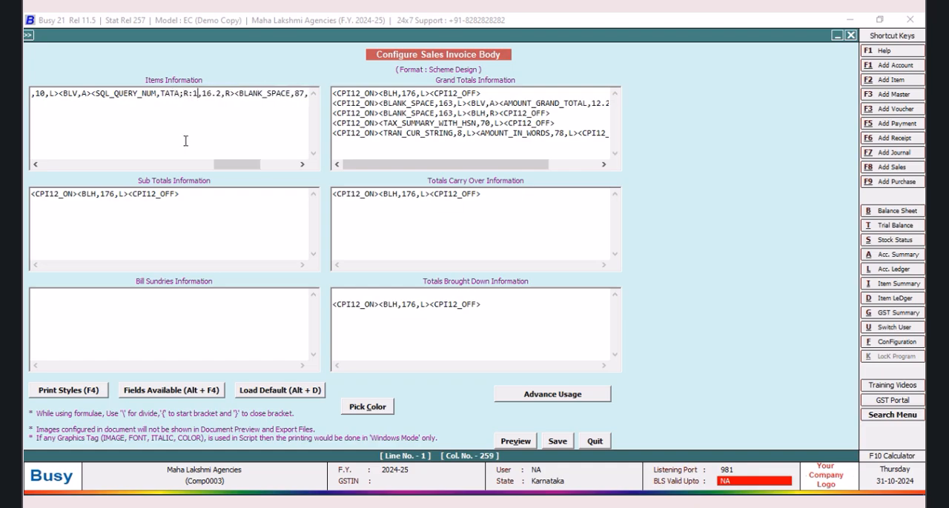
type(":3")
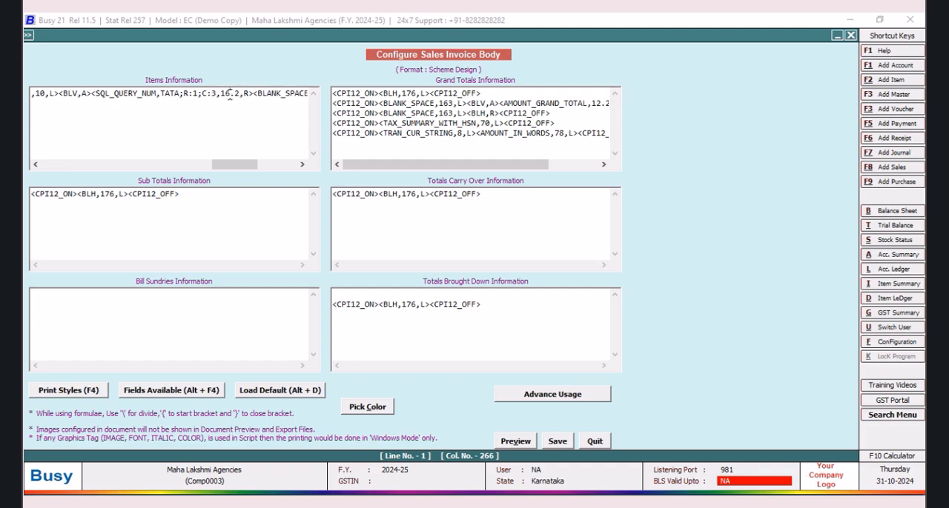
Step: Set the size of the SQL_QUERY_NUM field to 8.2
key("BackSpace")
key("BackSpace")
type("8")
Step: Add a <BLV,A> vertical line between the SQL_QUERY_NUM field and BLANK_SPACE in the items information
left_click(249, 95)
key("shift+Down")
left_click_drag(128, 164, 224, 171)
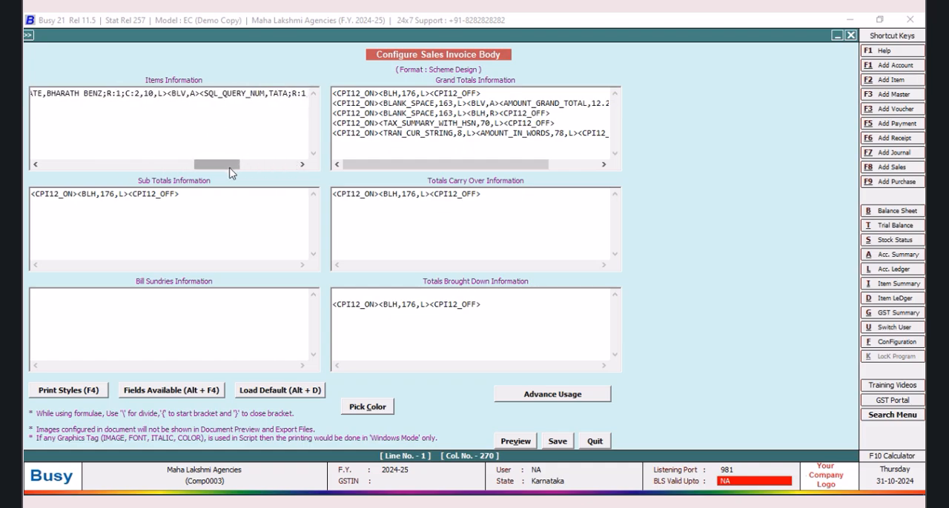
left_click_drag(227, 171, 239, 166)
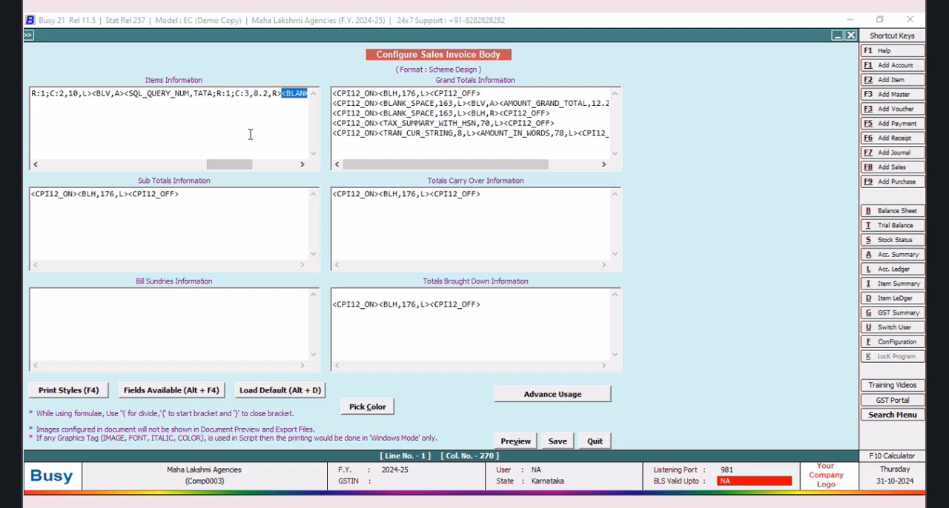
left_click(275, 133)
type("<BLV,A><BL")
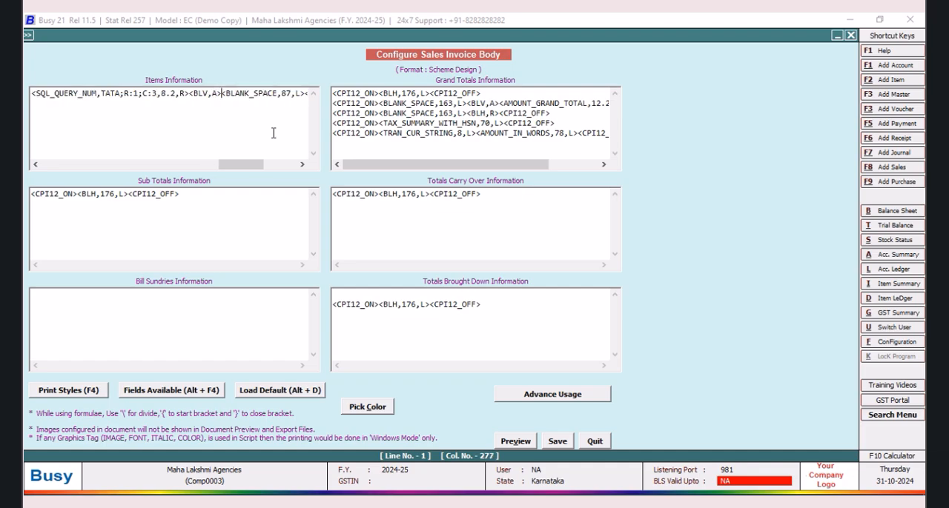
Step: Set the width of the BLANK_SPACE after the new vertical line to 76 and save the invoice body configuration
left_click(293, 94)
key("BackSpace")
key("BackSpace")
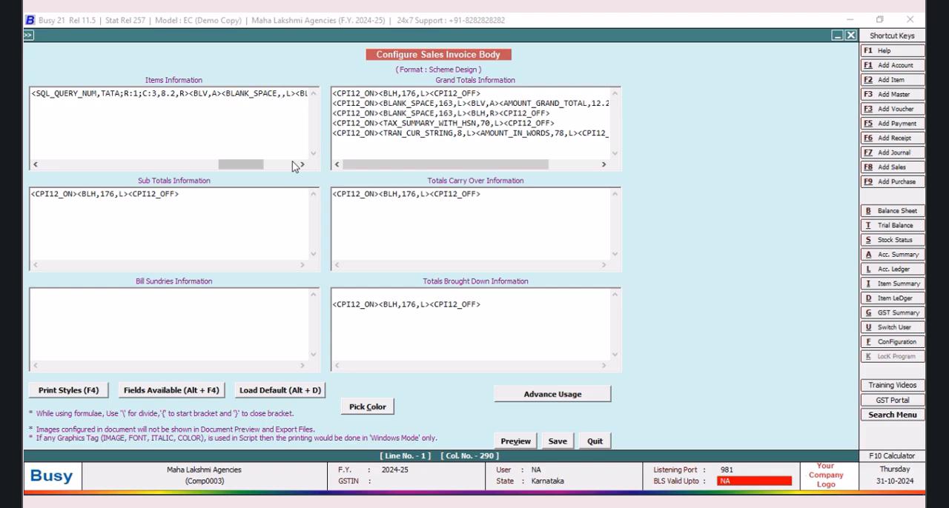
type("76")
left_click(557, 441)
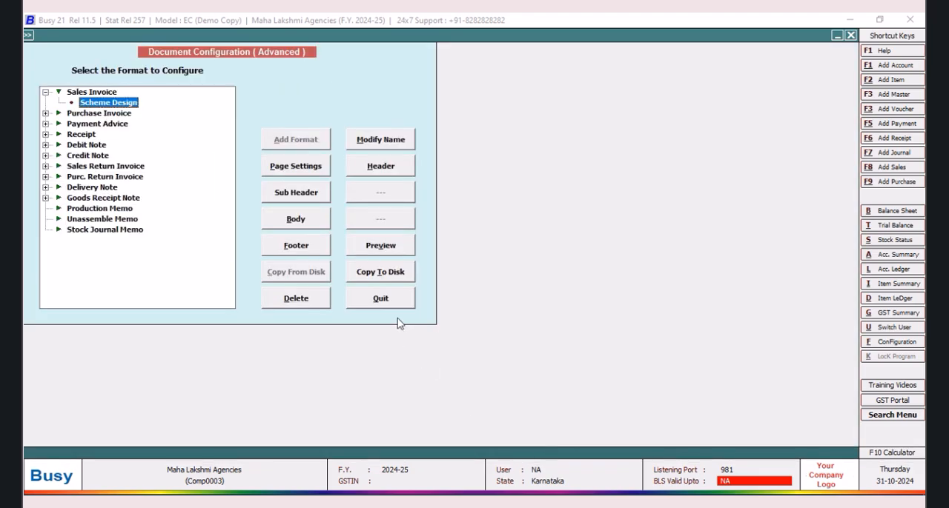
Step: Quit the document configuration and preview the sales voucher's invoice in the Scheme Design format to examine the numeric scheme column
left_click(377, 304)
left_click(145, 209)
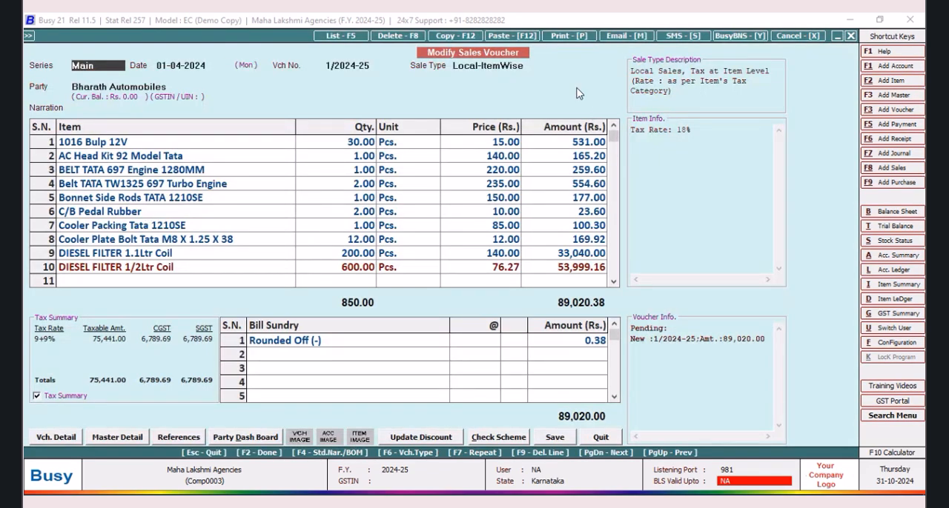
left_click(561, 35)
left_click(439, 270)
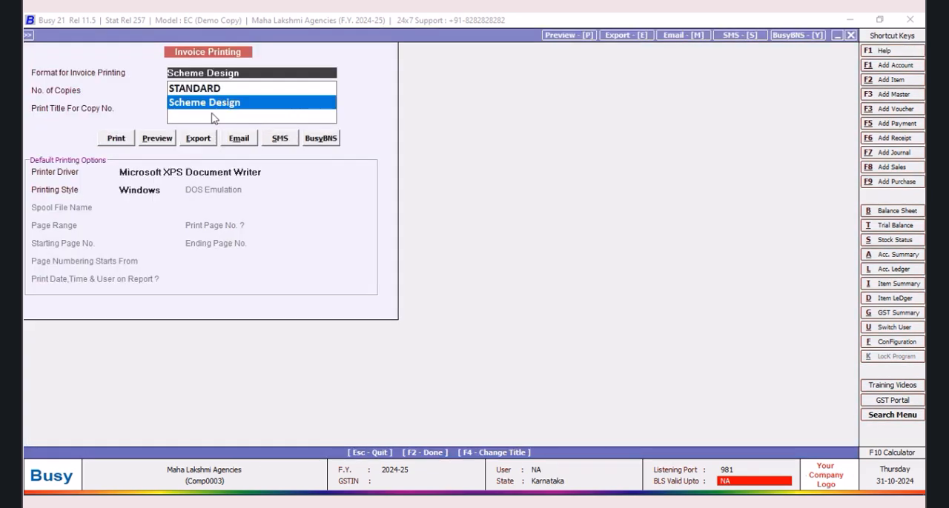
left_click(165, 139)
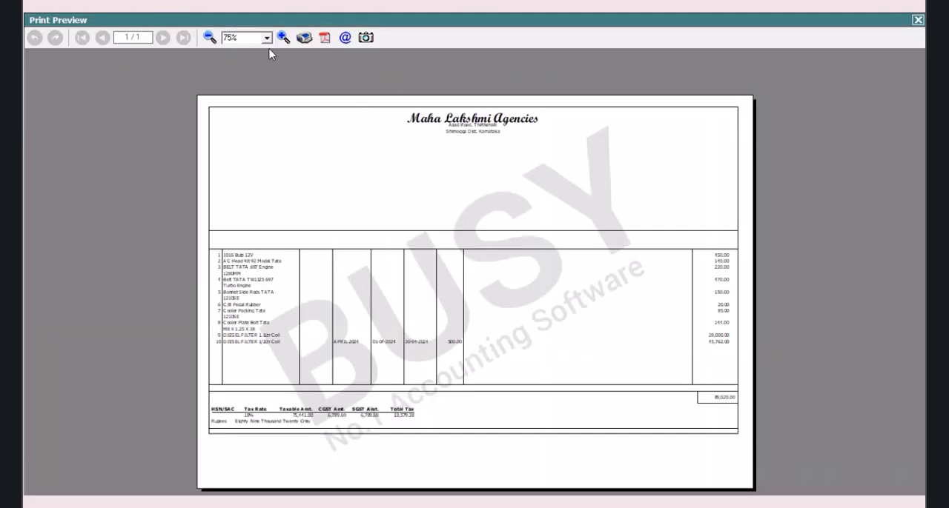
left_click(283, 37)
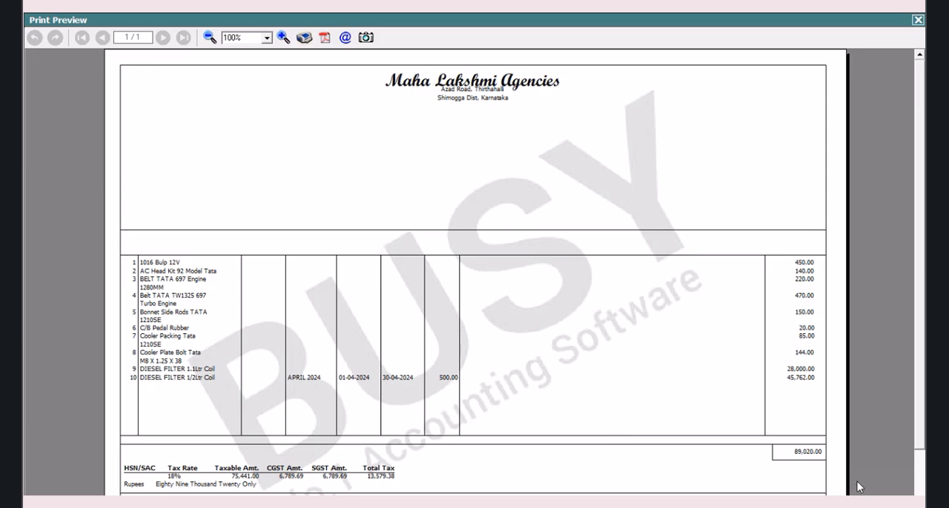
Step: Close the invoice preview and add a new SQL query named VOLTAS in the SQL Query Executor
key("Escape")
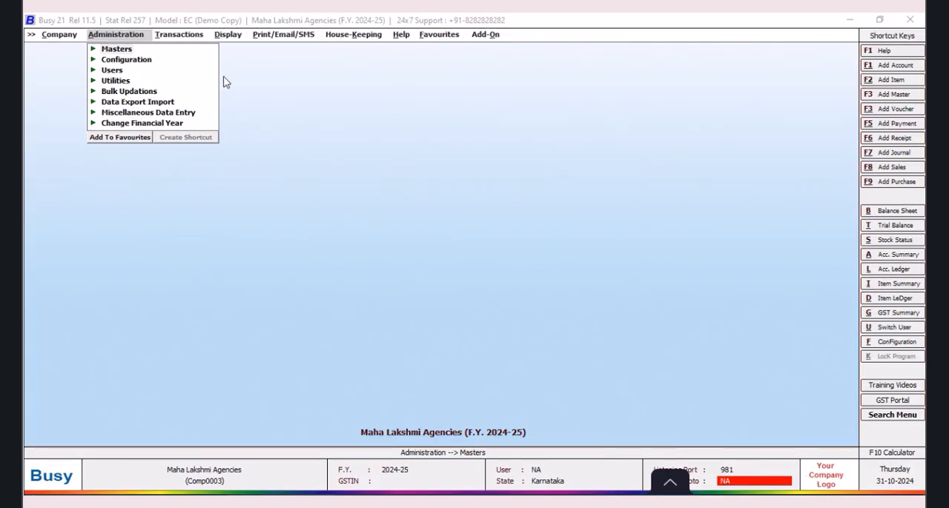
key("ctrl+shift+F2")
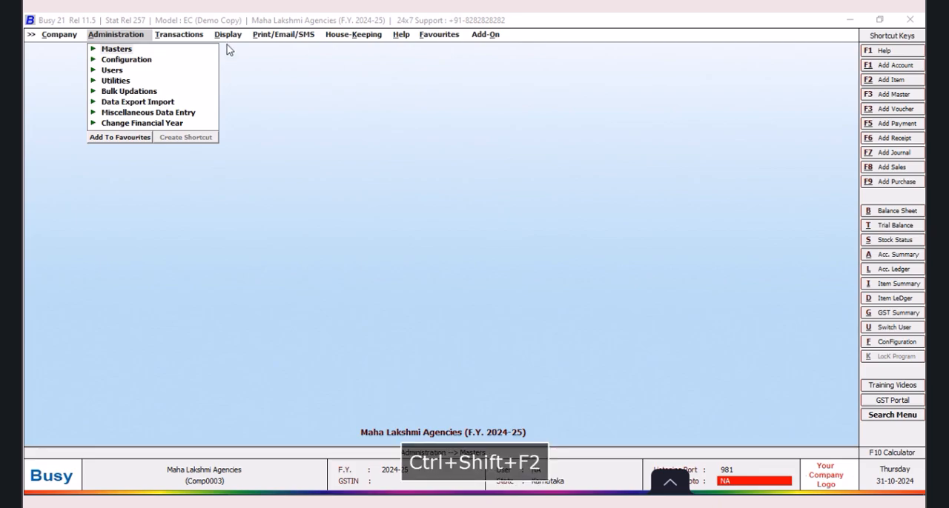
left_click(228, 34)
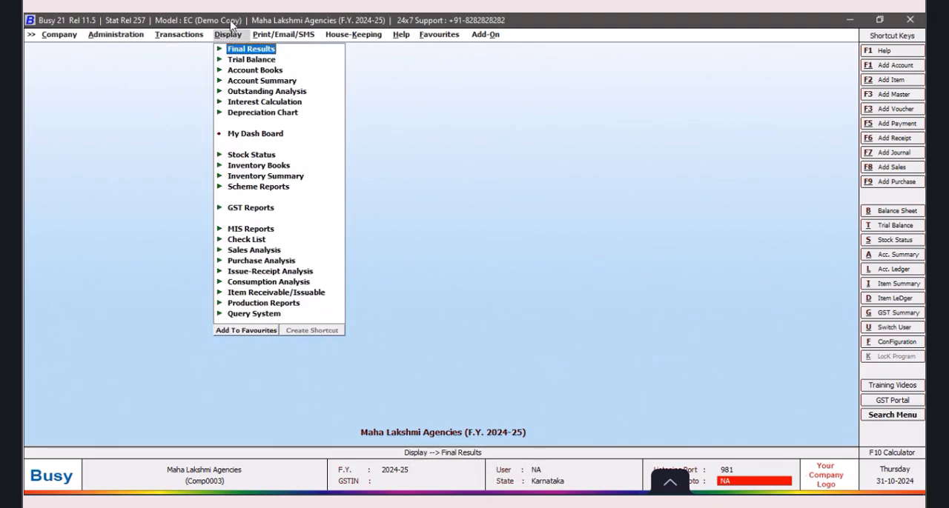
key("ctrl+shift+F2")
left_click(289, 79)
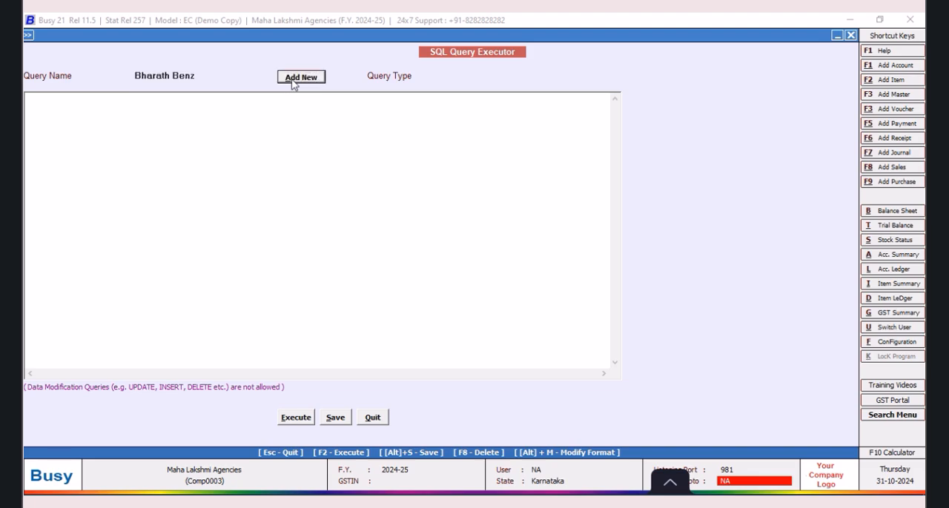
type("VOLTAS")
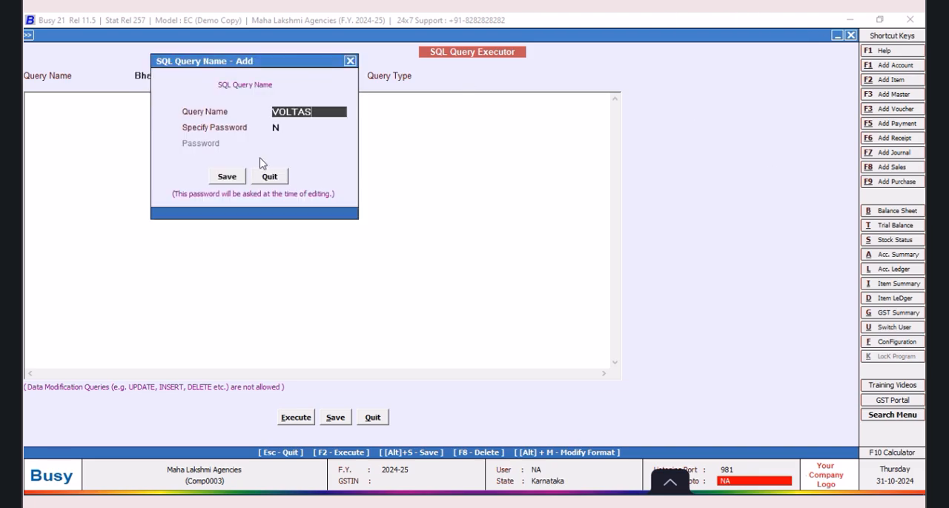
left_click(215, 181)
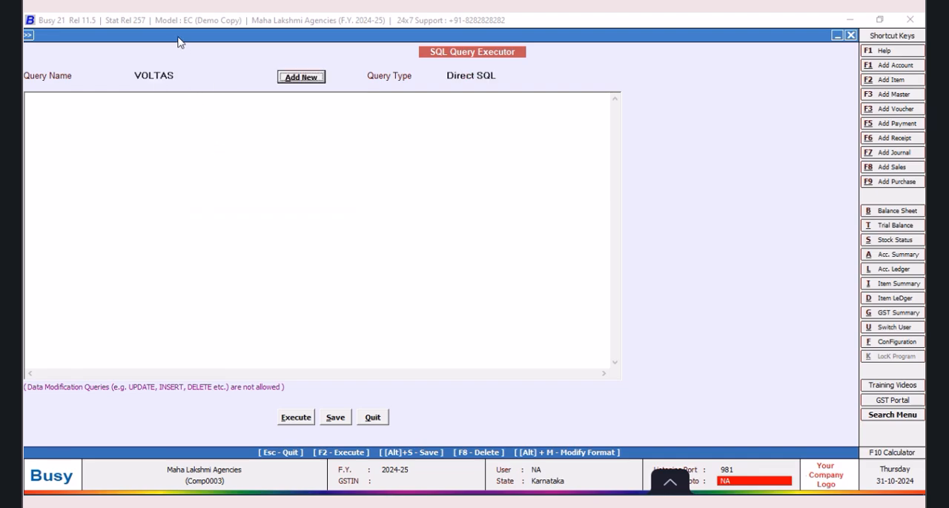
Step: Begin the VOLTAS query with "Select F2.D11 from Folio1 as F2", placing Select, the field and the from clause on separate lines
left_click(123, 105)
type("s")
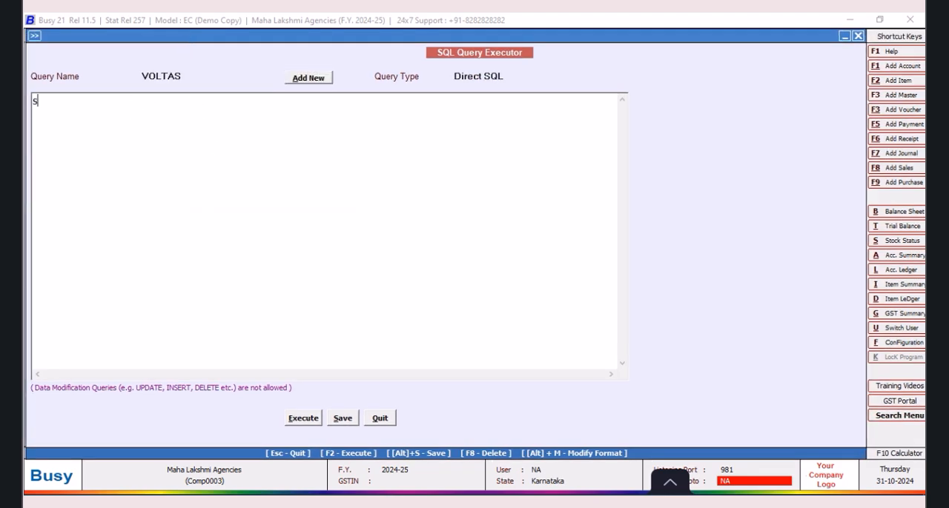
type("elec")
type("F2.D")
type("11 ")
type("from ")
type("Fo")
type("lio")
type("1 as F2 ")
type("Inne Join")
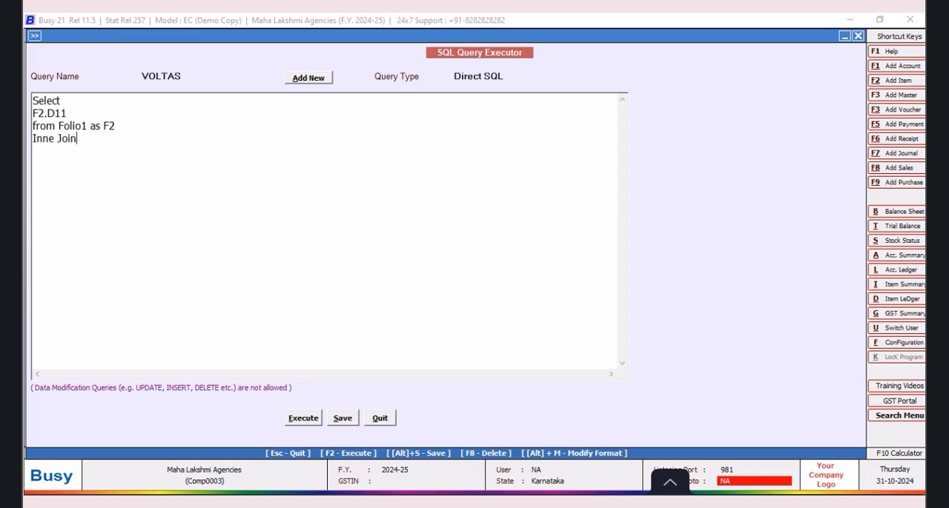
Step: Add the clause "Inner Join Tran2 on Tran2.MasterCode1=Folio1.masterCode" to the VOLTAS query
key("BackSpace")
key("BackSpace")
key("BackSpace")
key("BackSpace")
type("r Jonin Tran2 on")
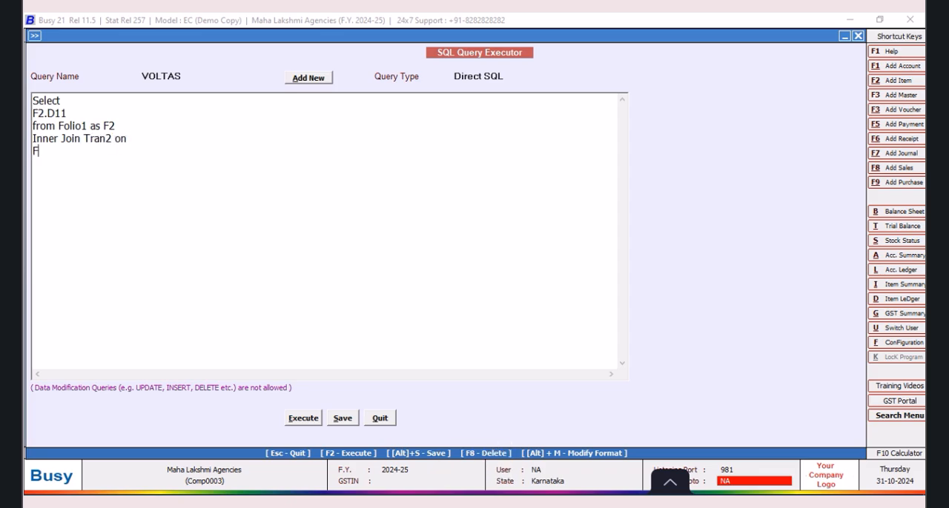
type("Tran2.MasterCode")
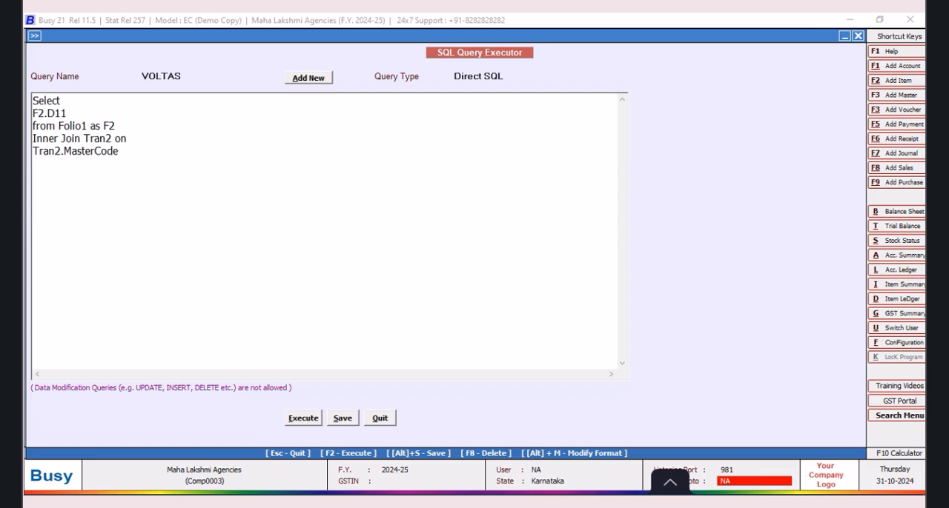
type("=Folio1.masterCode ")
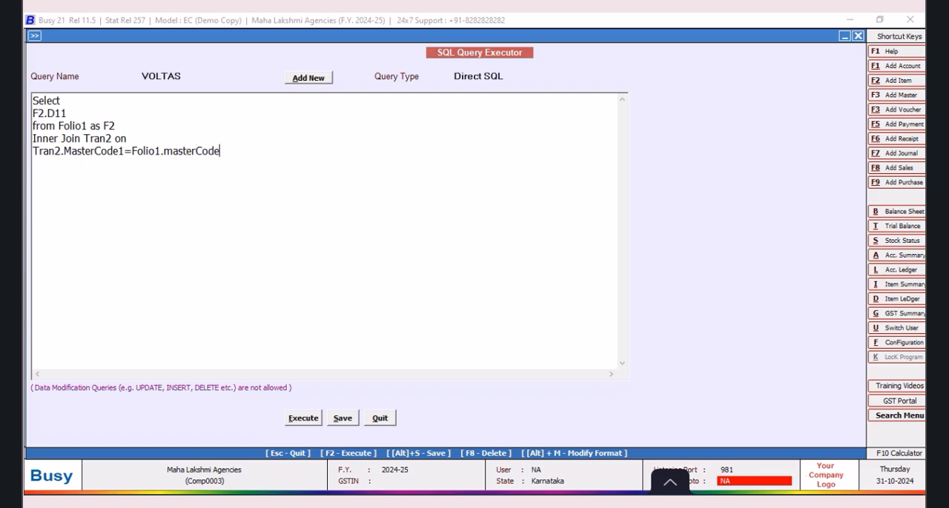
type("Where Tran2.Vch")
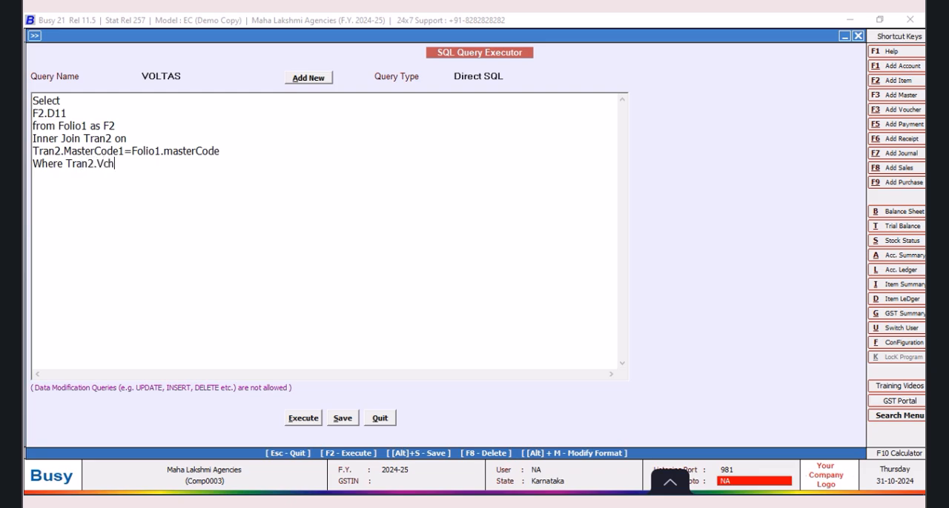
type("Type=9 and TRA")
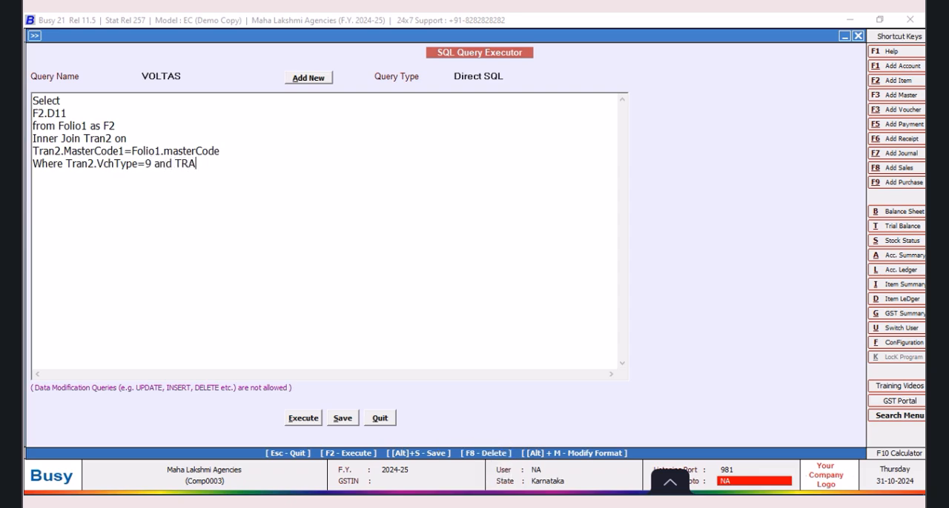
Step: Add the condition line "Where Tran2.VchType=9 and Tran2.RecType=2" to the end of the query
key("BackSpace")
key("BackSpace")
key("BackSpace")
type("Tran")
type("2.RcT")
key("BackSpace")
key("BackSpace")
type("EC")
key("BackSpace")
key("BackSpace")
key("BackSpace")
type("Rectyp")
key("BackSpace")
key("BackSpace")
key("BackSpace")
type("Type=2")
Step: Try to execute the VOLTAS query and save it
left_click(305, 420)
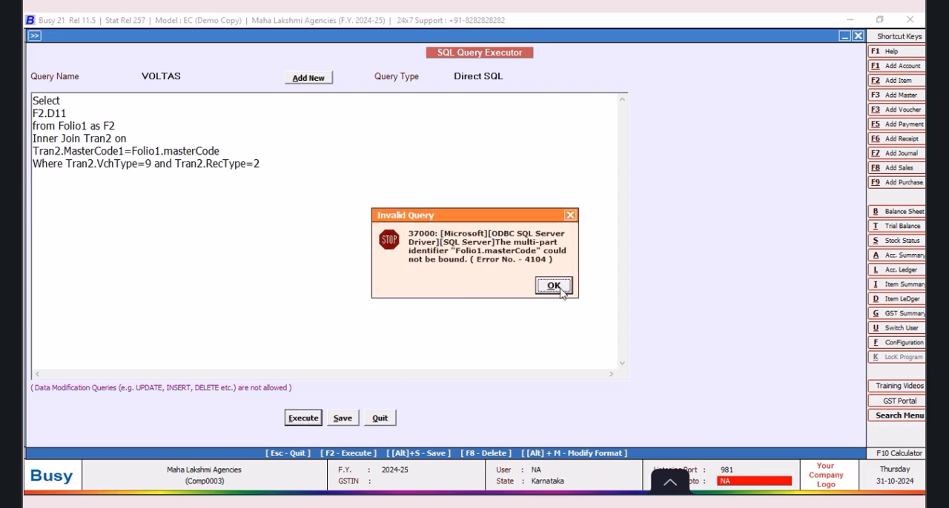
left_click(559, 288)
left_click(341, 426)
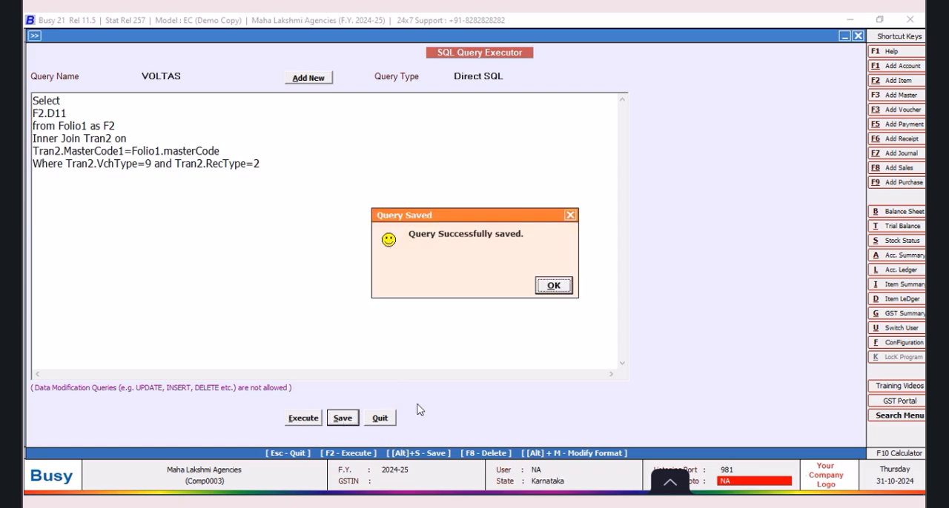
left_click(554, 287)
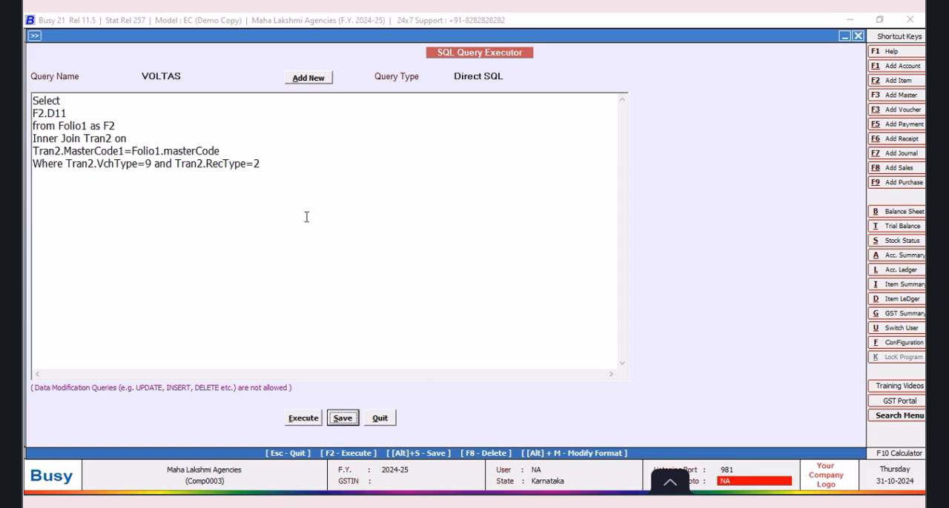
Step: Replace Folio1 with the alias F2 in the join condition, making it Tran2.MasterCode1=F2.masterCode, and save the query
left_click(162, 151)
key("BackSpace")
key("BackSpace")
key("BackSpace")
key("BackSpace")
key("BackSpace")
type("2")
left_click(335, 421)
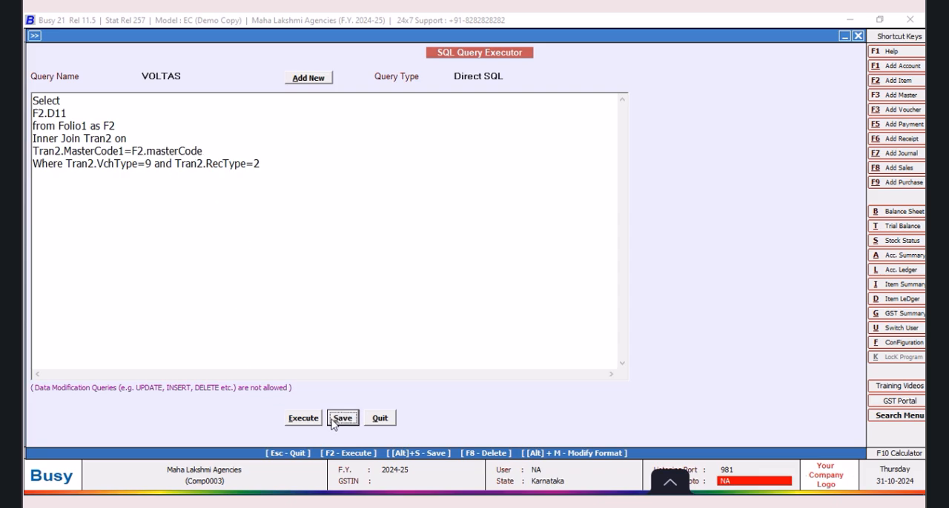
left_click(563, 288)
Step: Execute the VOLTAS query, examine the D11 values row by row, and close the results
left_click(305, 419)
left_click(554, 287)
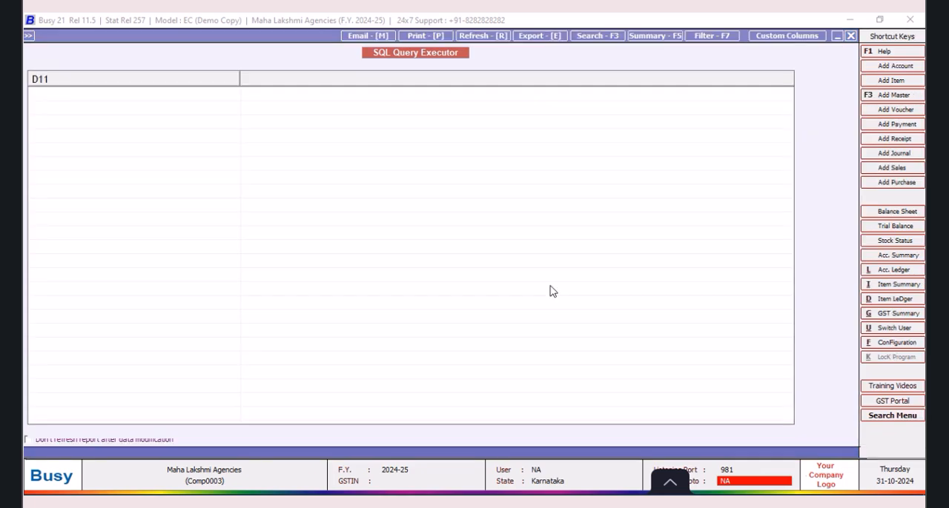
left_click(88, 220)
left_click(84, 210)
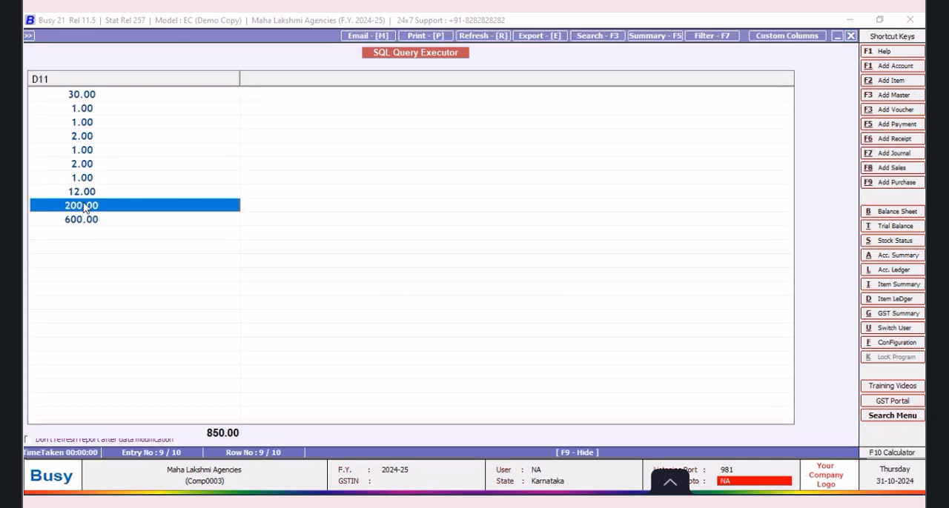
left_click(84, 191)
left_click(83, 164)
left_click(83, 148)
left_click(82, 136)
left_click(83, 122)
left_click(83, 109)
left_click(85, 95)
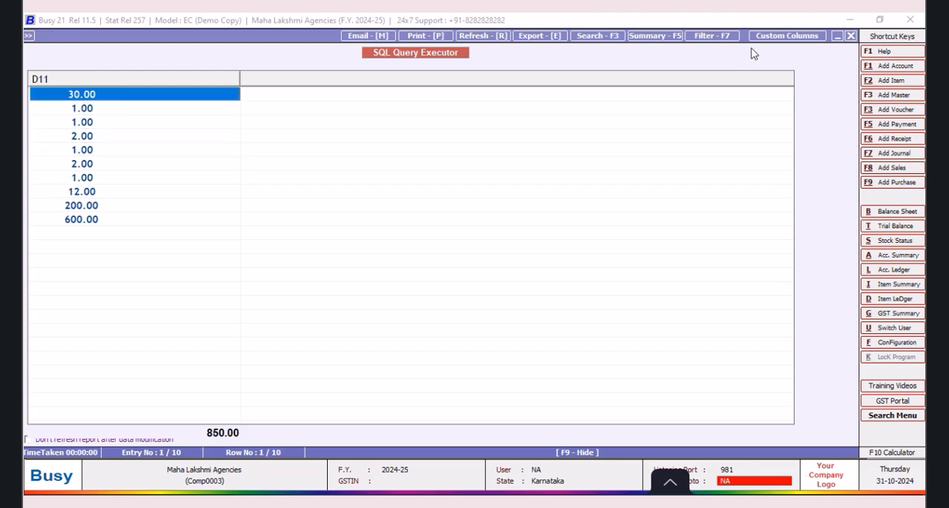
left_click(850, 36)
left_click(68, 165)
key("Return")
type("and")
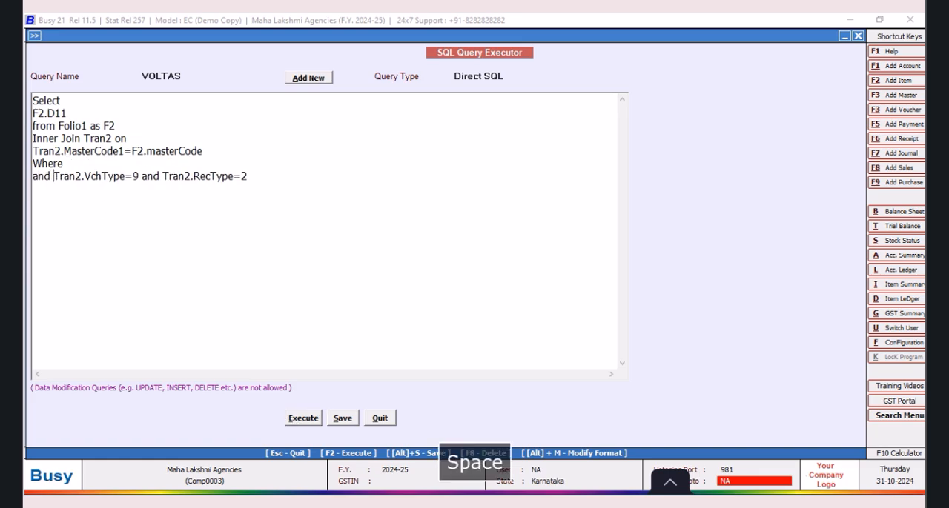
left_click(88, 169)
type("re Tran2.VchCode")
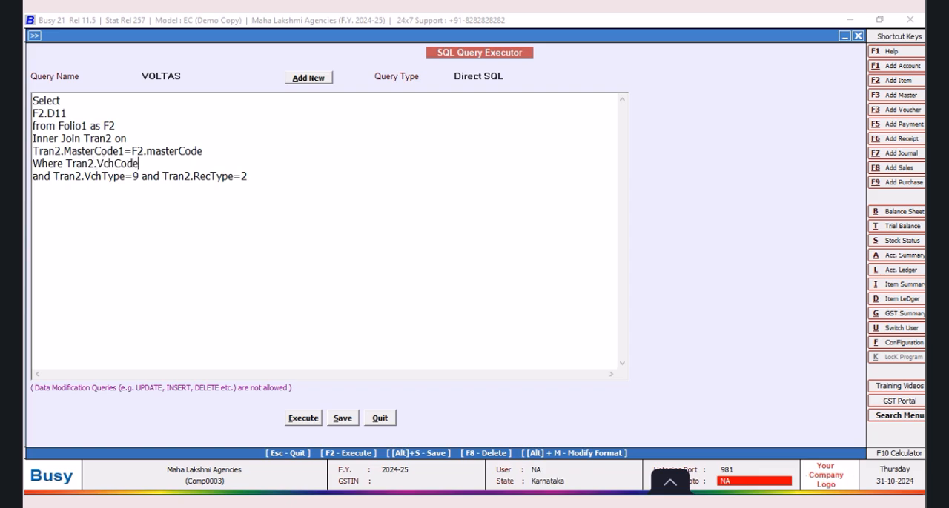
type("=@VchCode@and")
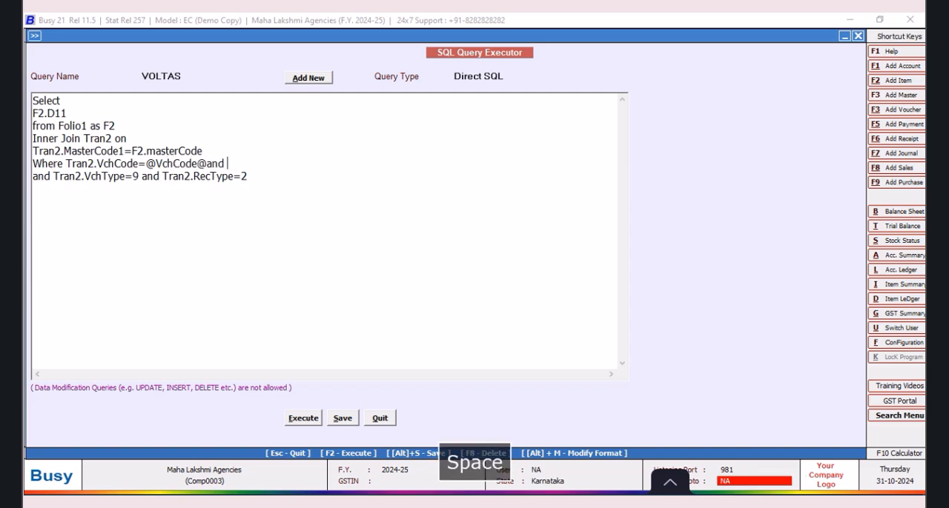
key("BackSpace")
key("BackSpace")
key("BackSpace")
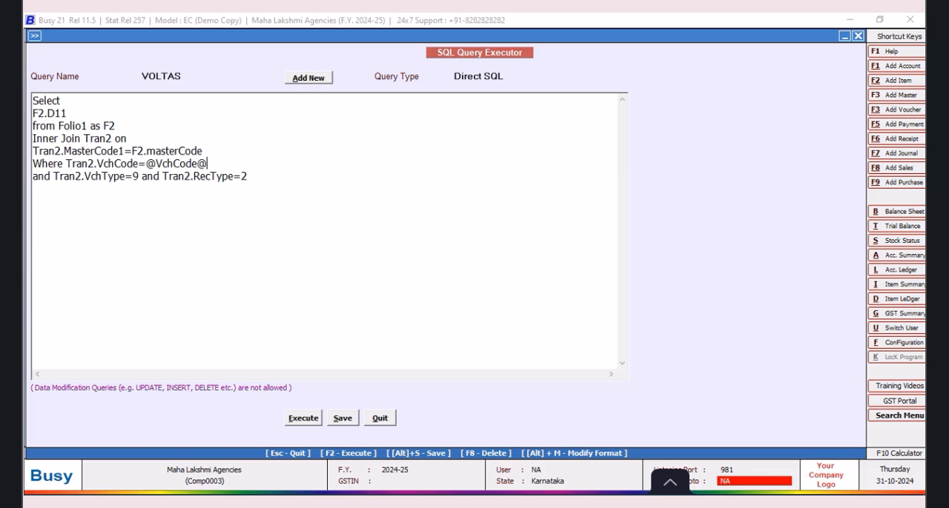
type("and Tran2.Srno=@")
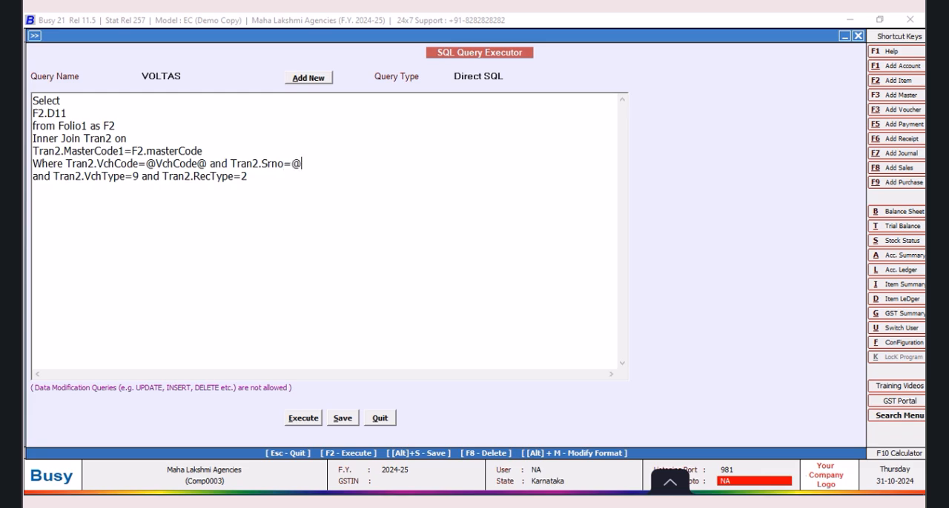
type("ItemSrno@")
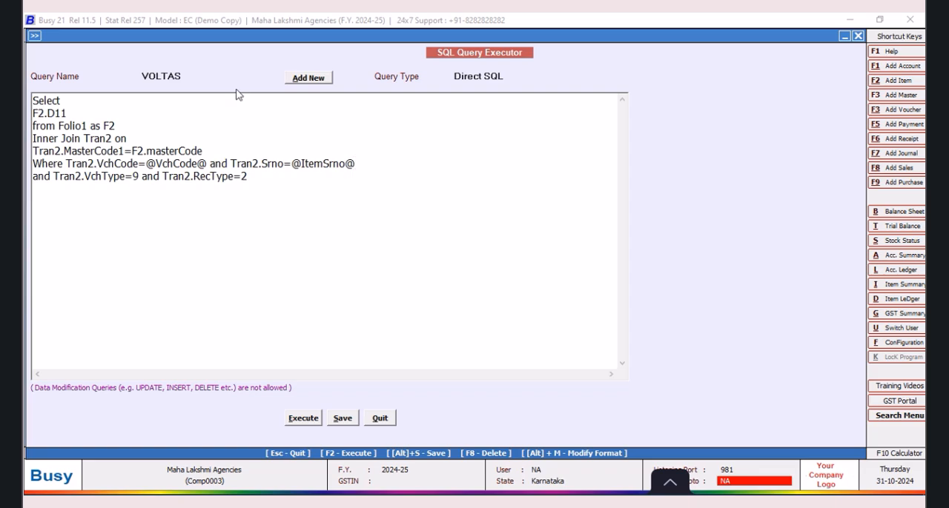
Step: Set the VOLTAS query's type to Item Details, save the query and quit the SQL Query Executor
left_click(507, 76)
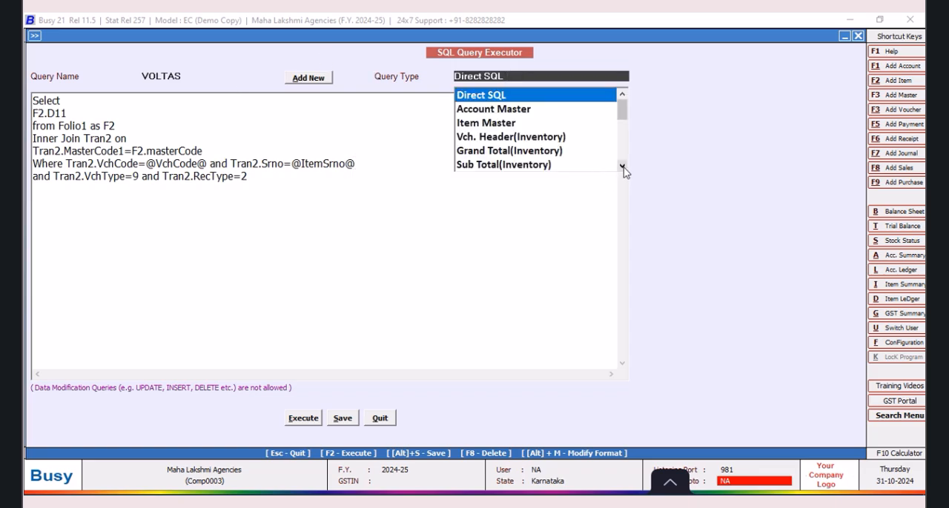
left_click(623, 166)
left_click(623, 166)
left_click(498, 151)
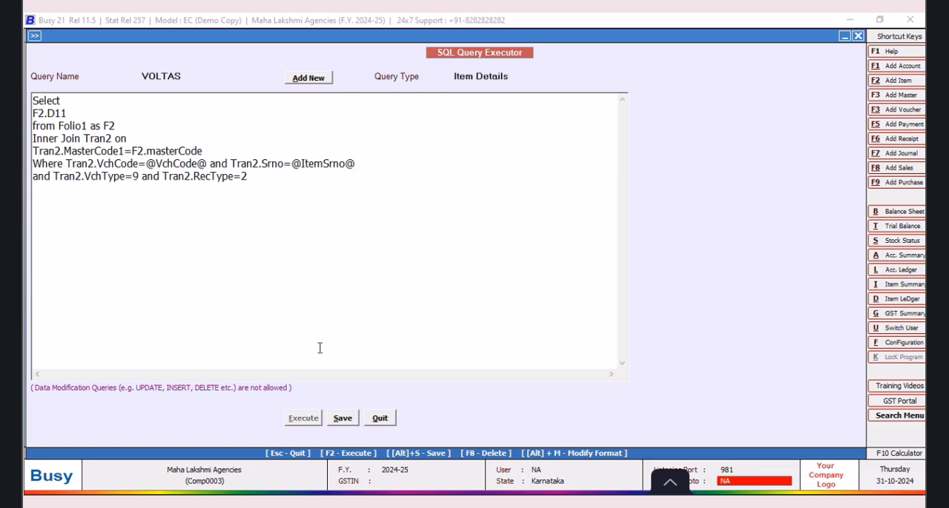
left_click(342, 418)
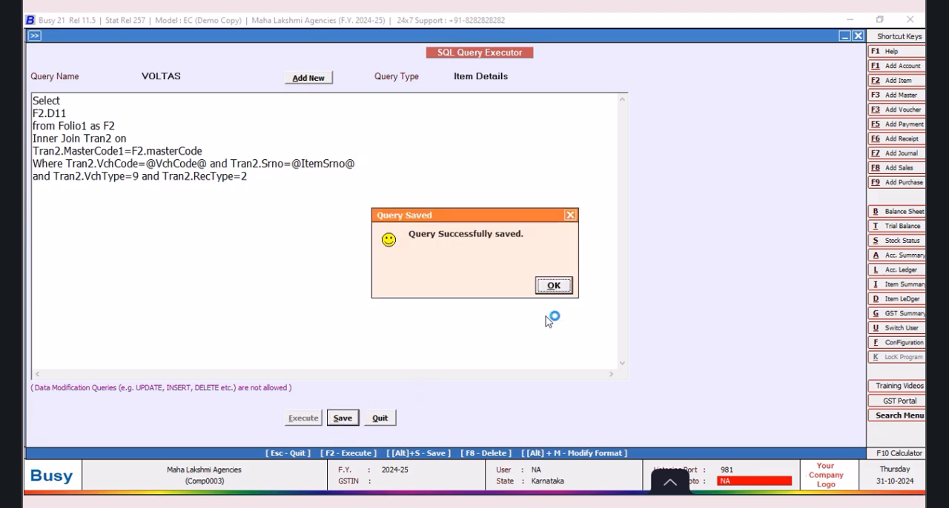
left_click(554, 285)
left_click(379, 418)
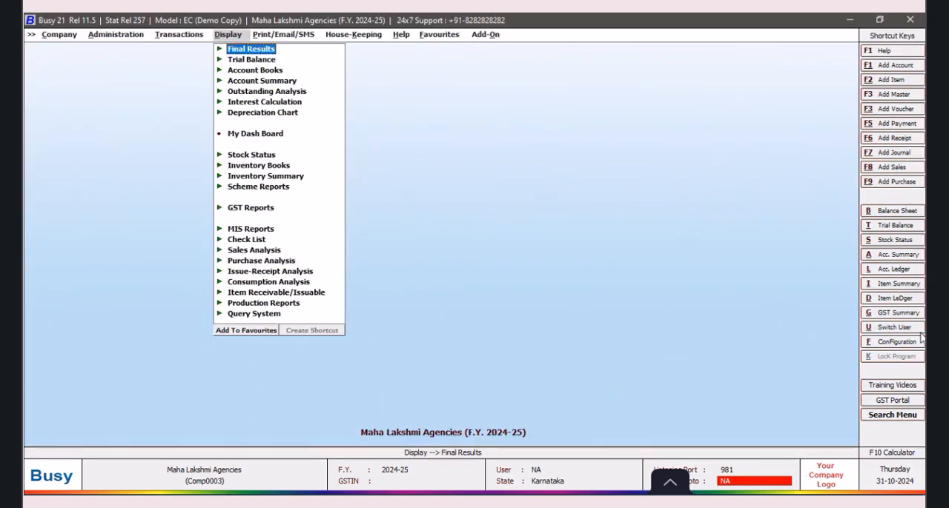
Step: Open the body configuration of the Scheme Design sales invoice format in the advanced invoice/document printing settings
left_click(898, 344)
left_click(178, 160)
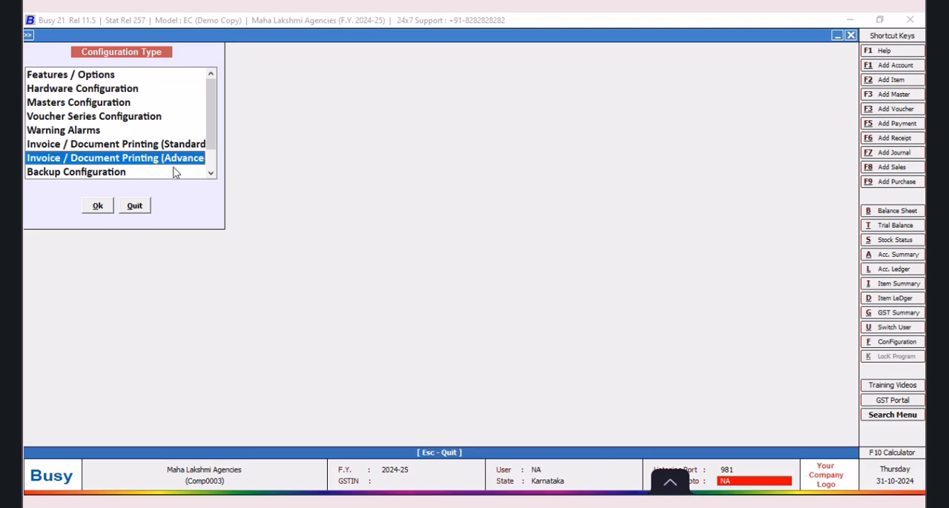
left_click(97, 206)
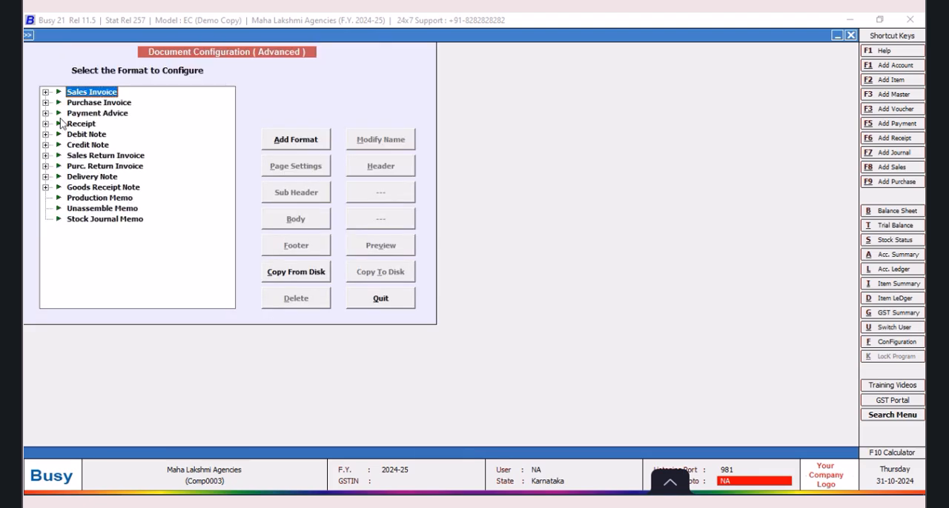
left_click(46, 92)
left_click(95, 103)
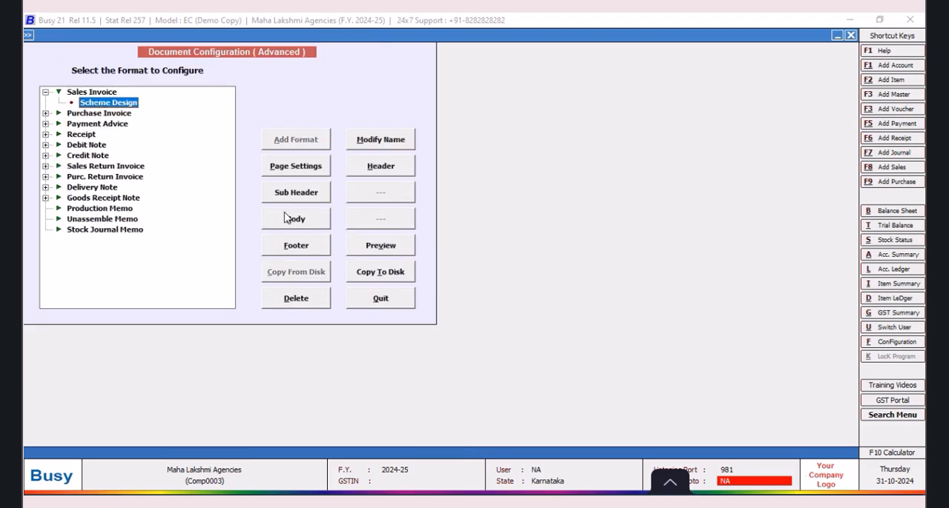
left_click(297, 222)
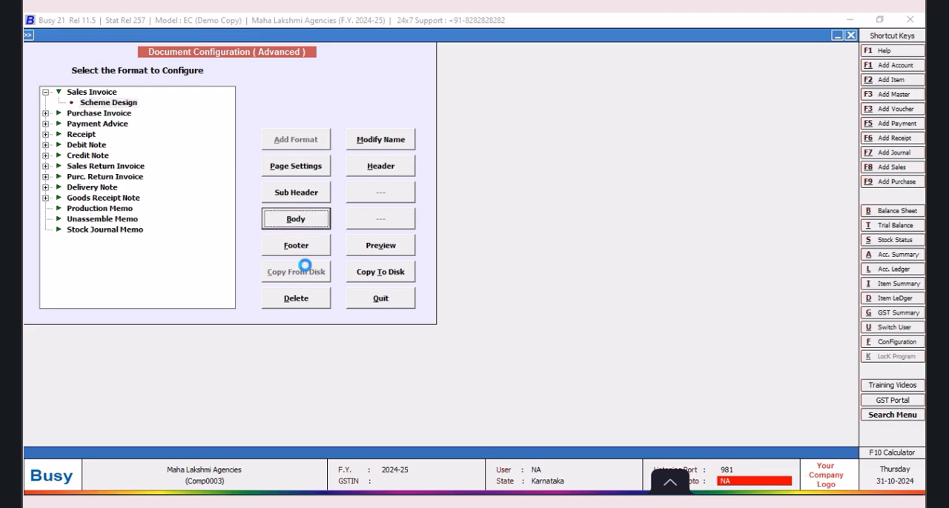
left_click_drag(47, 156, 92, 155)
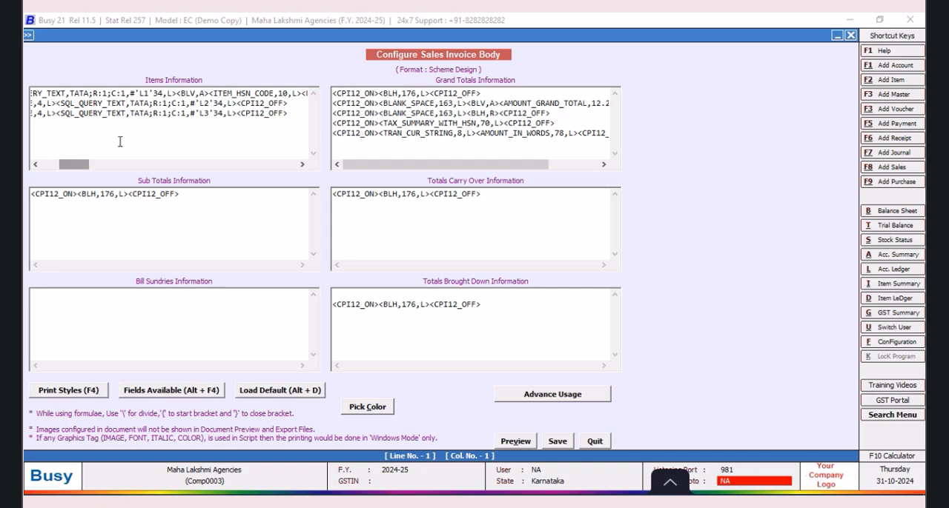
Step: Remove the ITEM_HSN_CODE field and its adjoining "<BLV,A>" before the LEYLAND query field in Items Information
left_click(163, 93)
left_click_drag(73, 167, 92, 169)
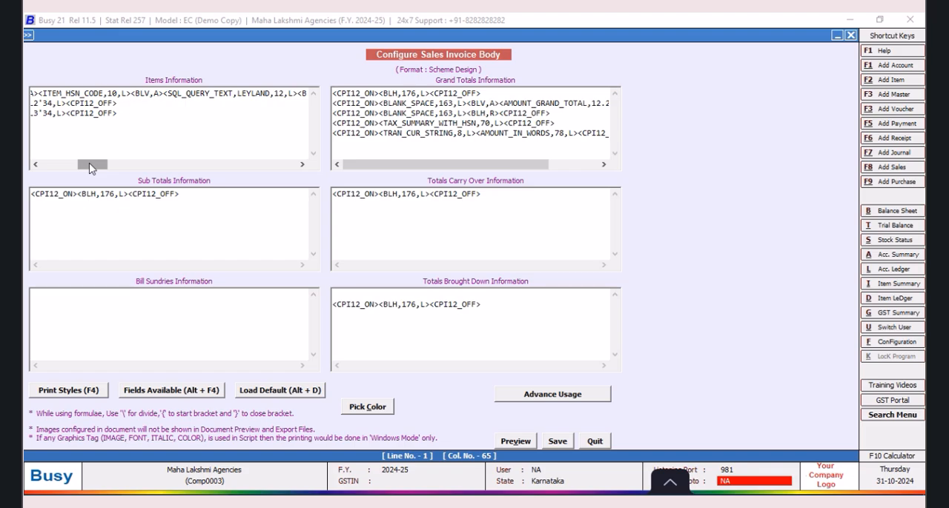
left_click_drag(89, 167, 86, 168)
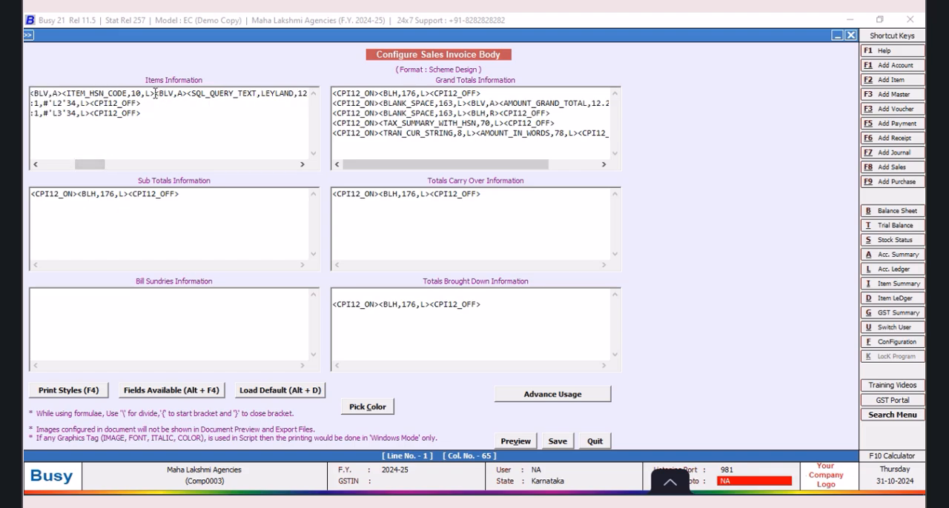
left_click_drag(189, 93, 64, 94)
key("Delete")
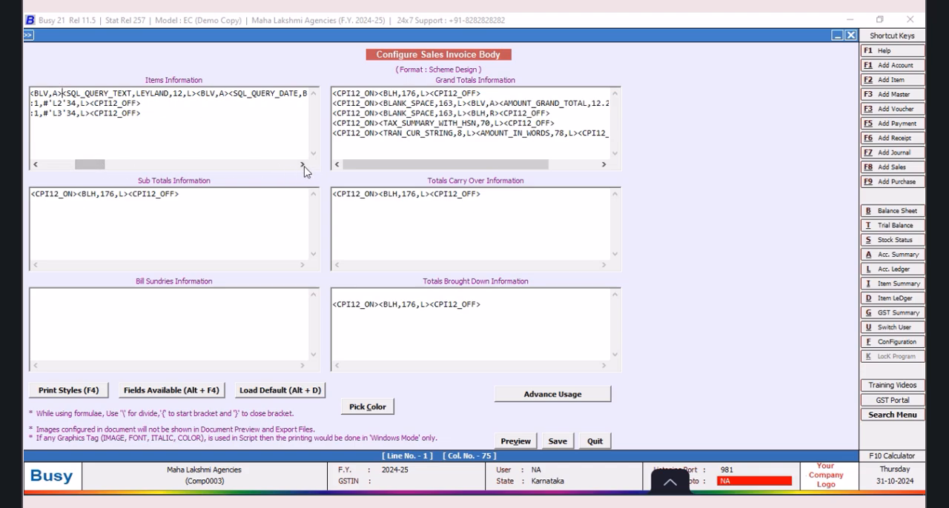
Step: Insert a numeric SQL query field (SQL_QUERY_NUM) just before the QUANTITY field in Items Information
left_click_drag(301, 165, 301, 166)
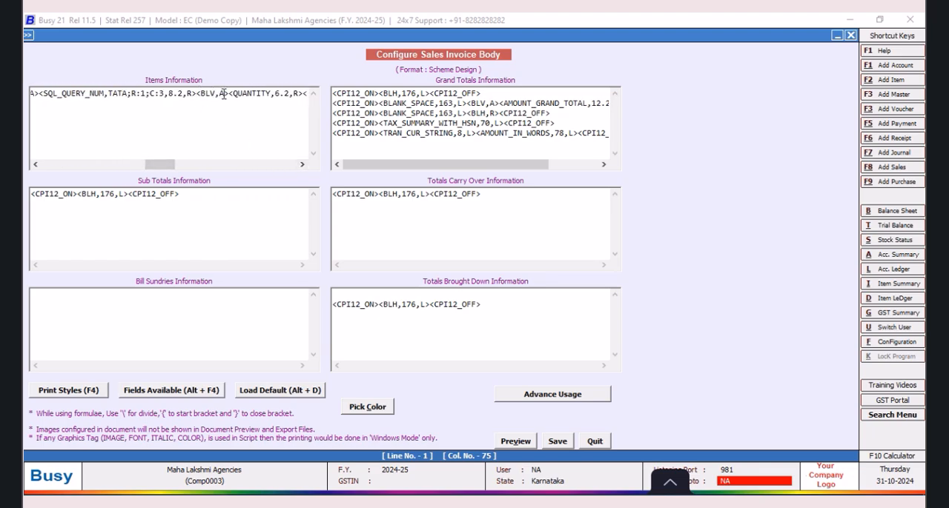
left_click(230, 92)
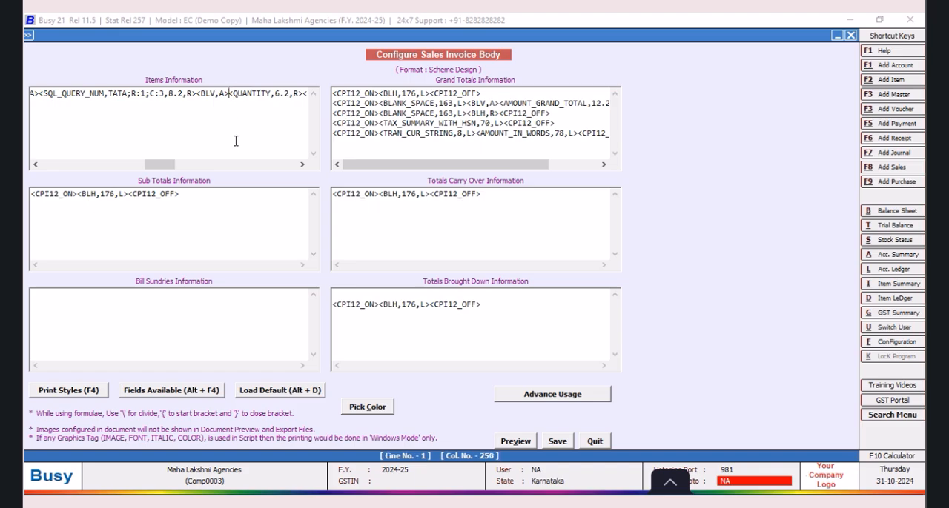
key("alt+F4")
double_click(690, 235)
double_click(715, 257)
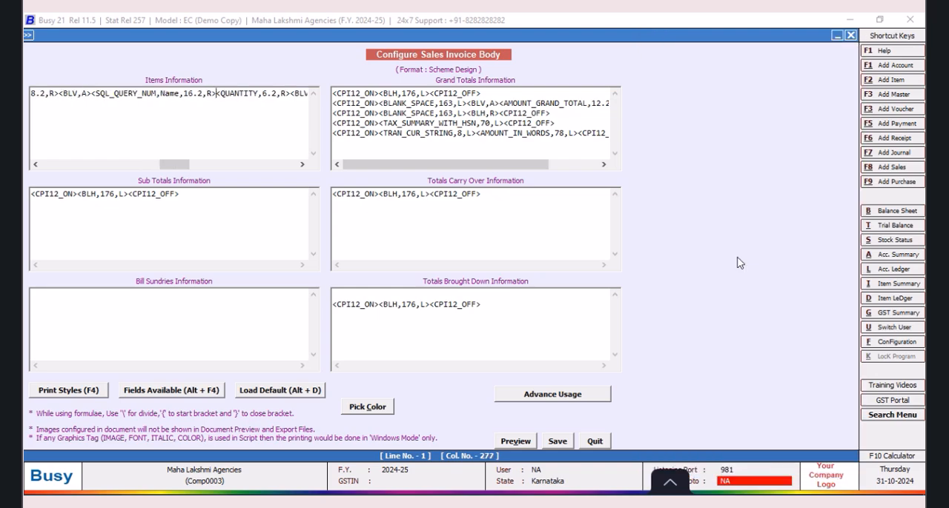
Step: Replace the placeholder Name in the new SQL_QUERY_NUM field with VOLTAS
left_click(178, 94)
key("BackSpace")
key("BackSpace")
key("BackSpace")
key("BackSpace")
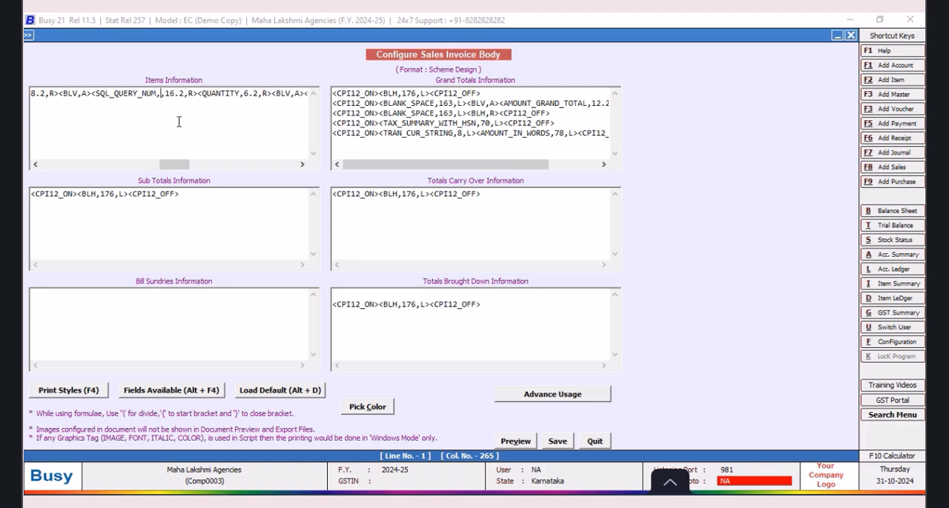
type("VOLTAS")
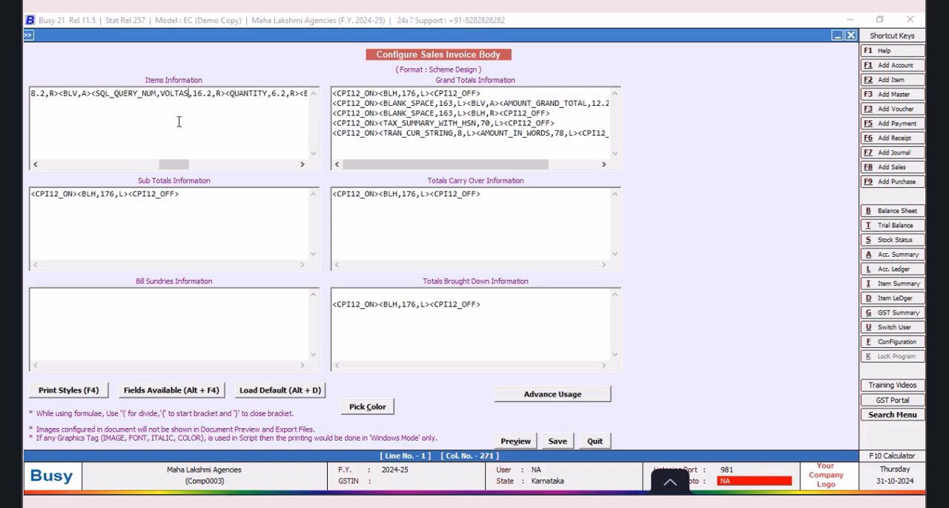
Step: Set the VOLTAS query field's size to 6.2 and add "<BLV,A>" between it and the QUANTITY field
left_click(201, 92)
key("BackSpace")
key("BackSpace")
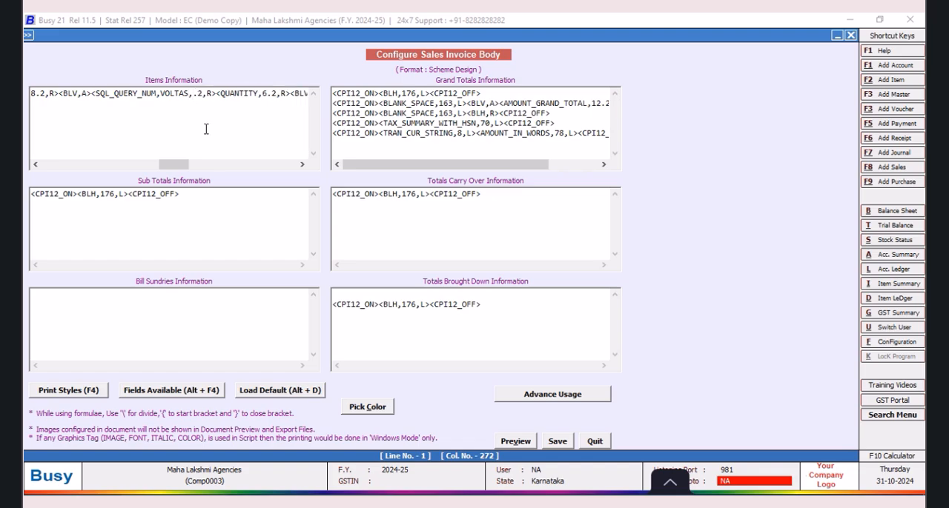
type("8.2,R>")
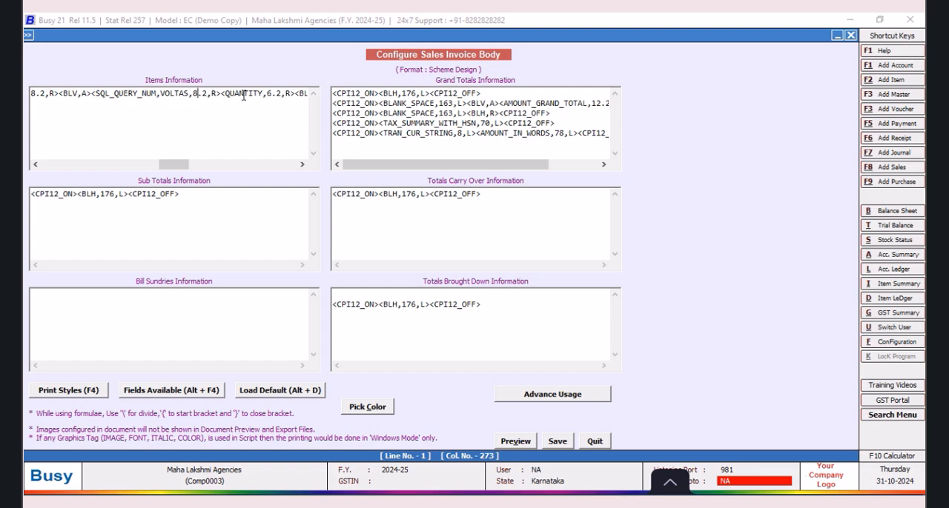
type("<BLV,A")
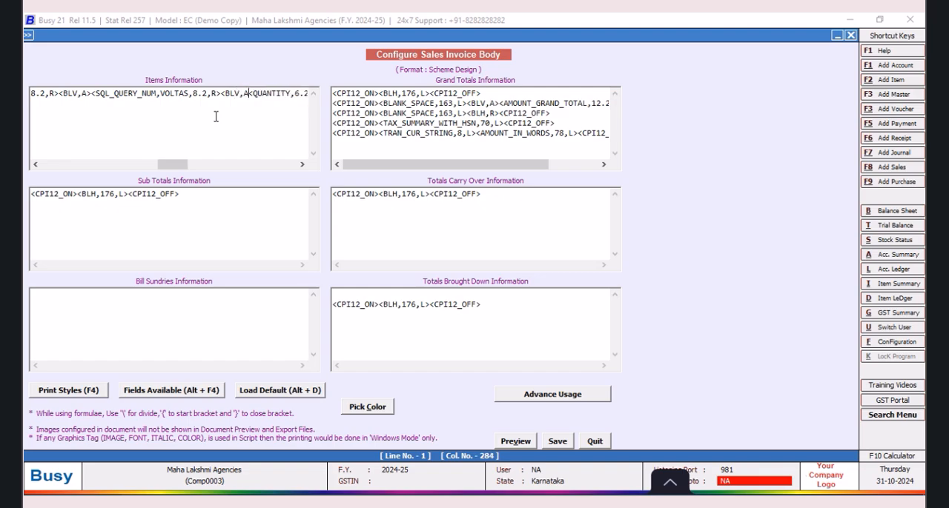
type(">")
key("BackSpace")
type("6")
Step: Check the tags around the VOLTAS field and save the sales invoice body configuration
left_click_drag(174, 164, 187, 166)
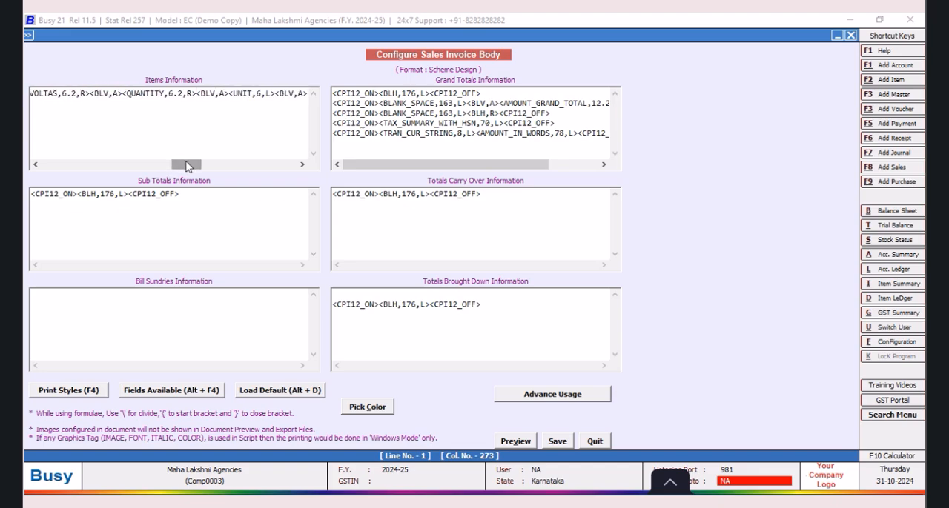
left_click_drag(187, 166, 178, 165)
left_click(201, 95)
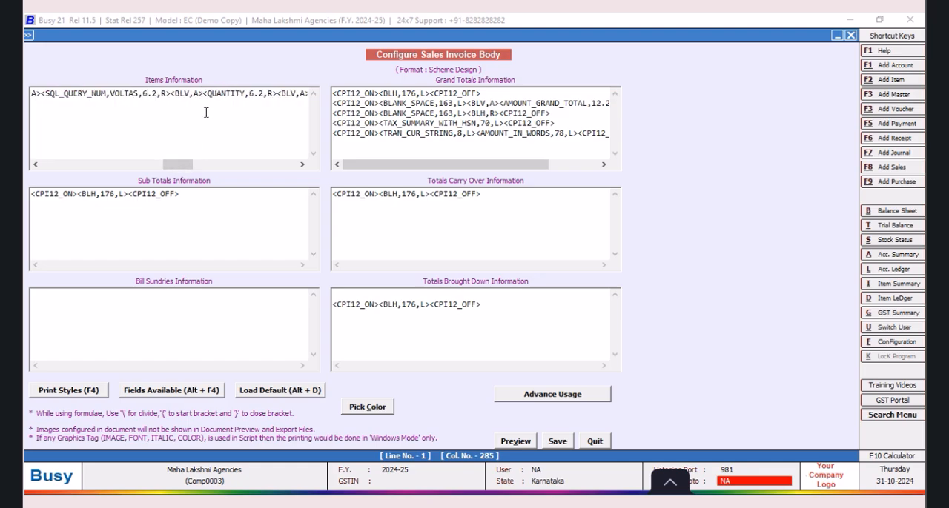
left_click(558, 441)
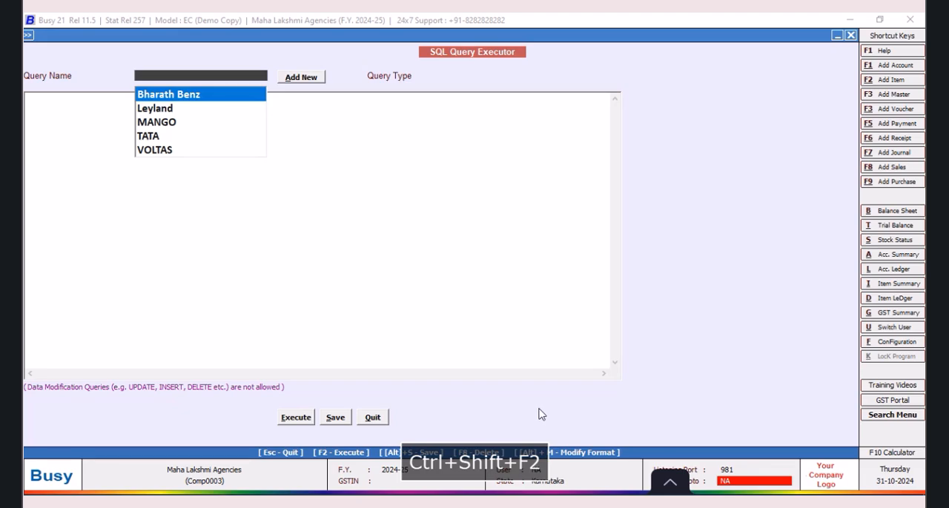
Step: Review the saved Bharath Benz and MANGO queries in the SQL Query Executor, then quit it
left_click(205, 98)
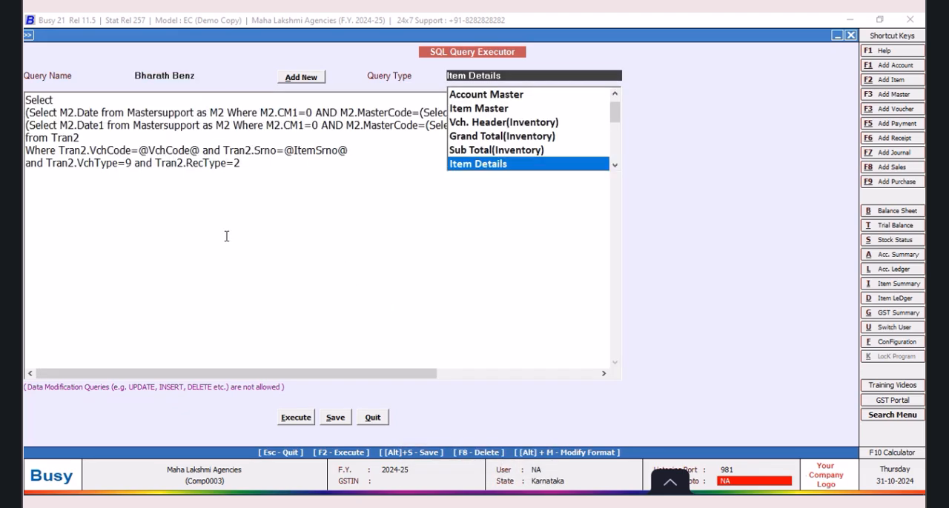
key("Return")
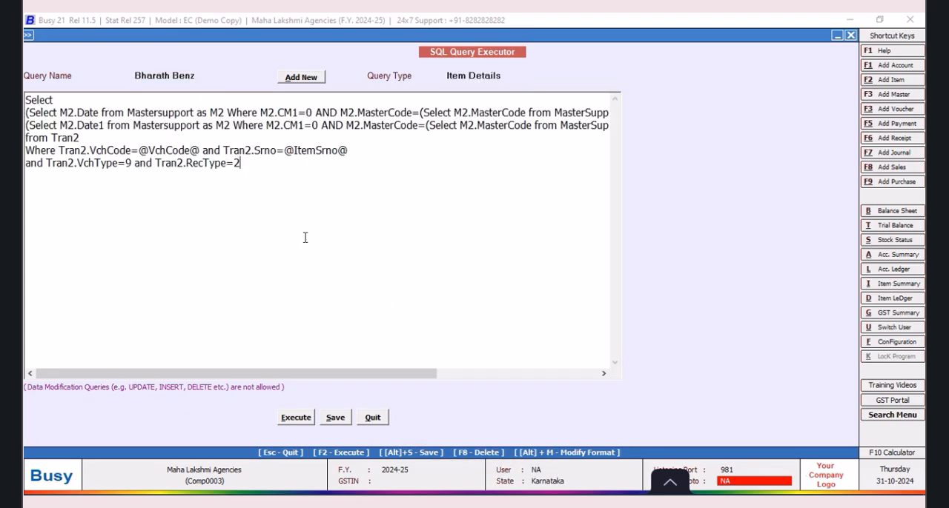
left_click(203, 75)
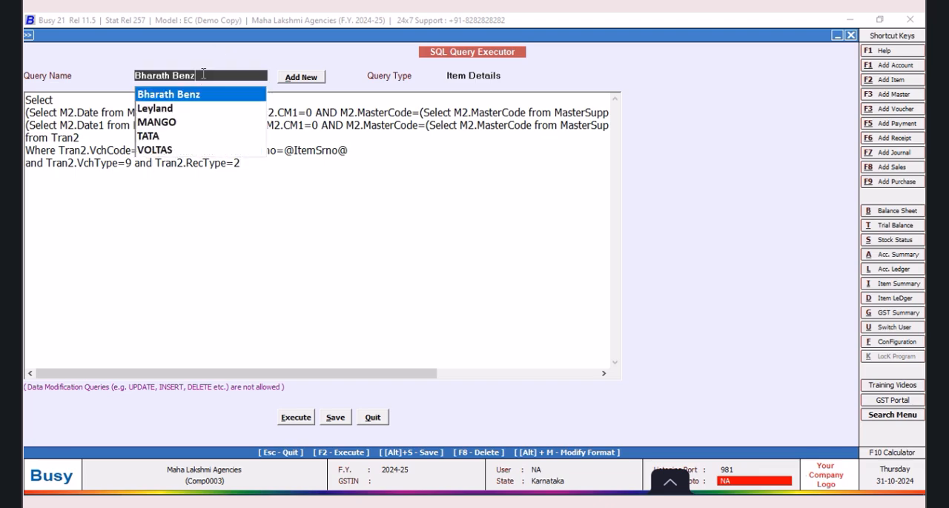
left_click(172, 122)
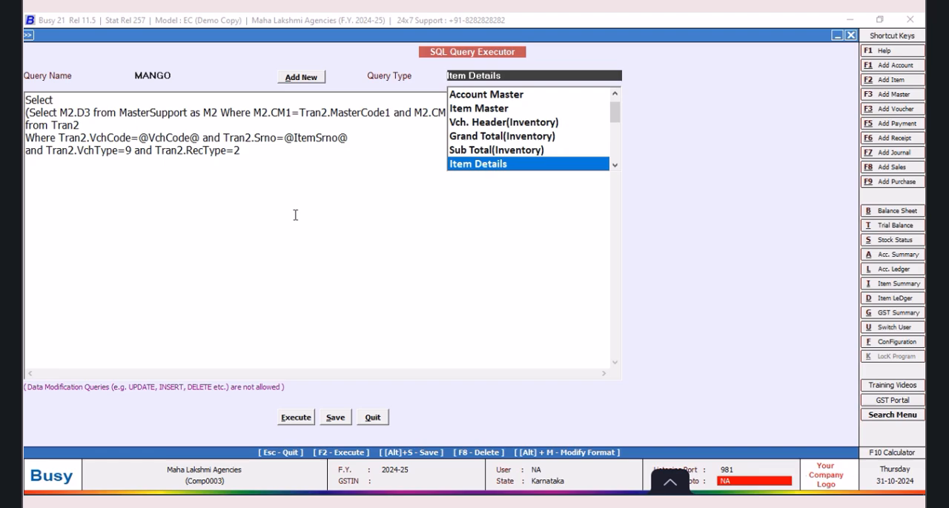
left_click(374, 418)
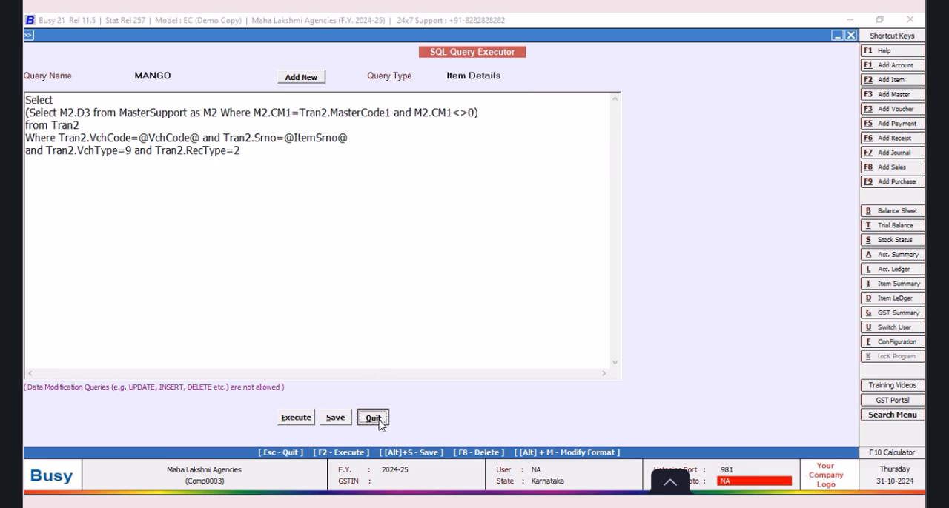
left_click(291, 220)
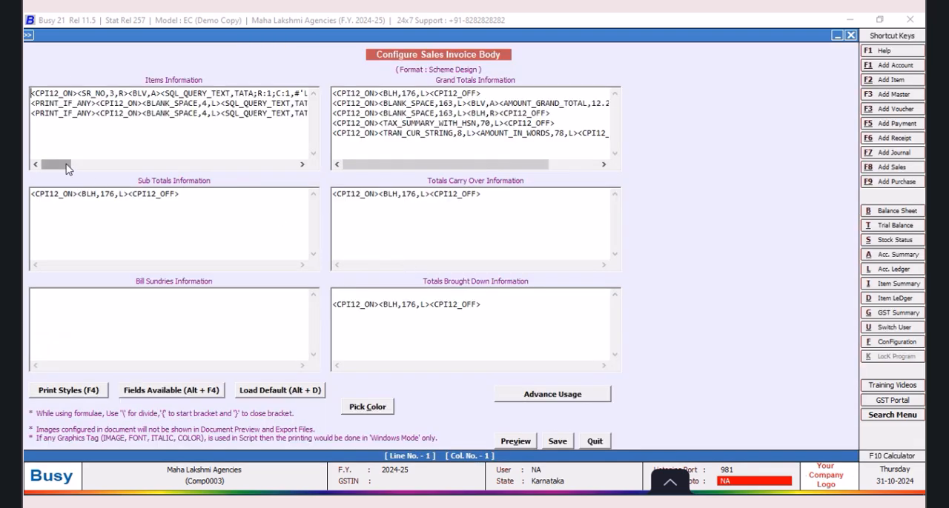
Step: Insert another numeric SQL query field (SQL_QUERY_NUM) between the VOLTAS separator and the QUANTITY field
left_click_drag(66, 168, 182, 169)
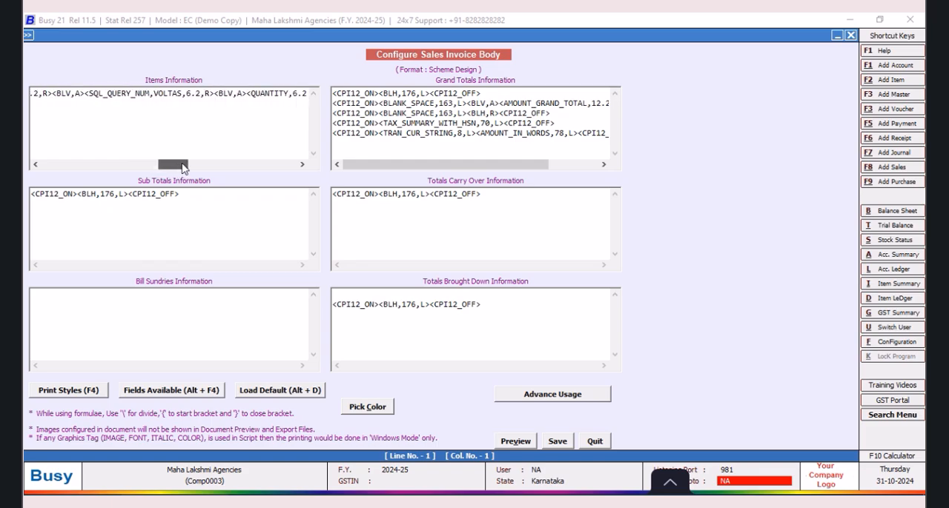
left_click(245, 93)
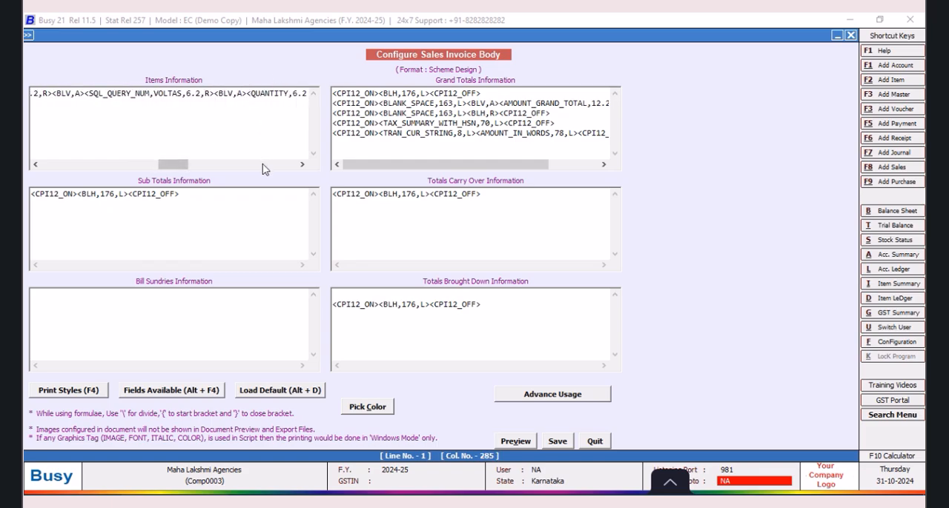
key("alt+F4")
left_click(689, 233)
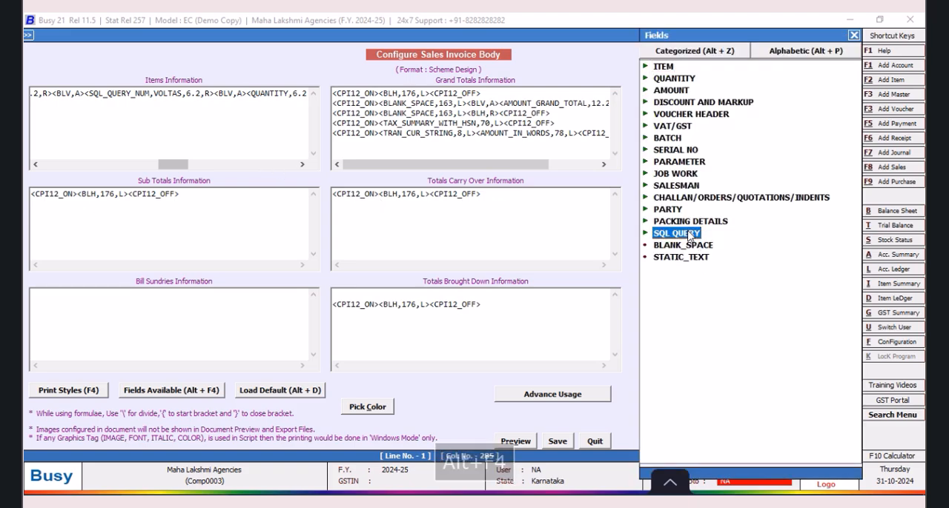
double_click(733, 257)
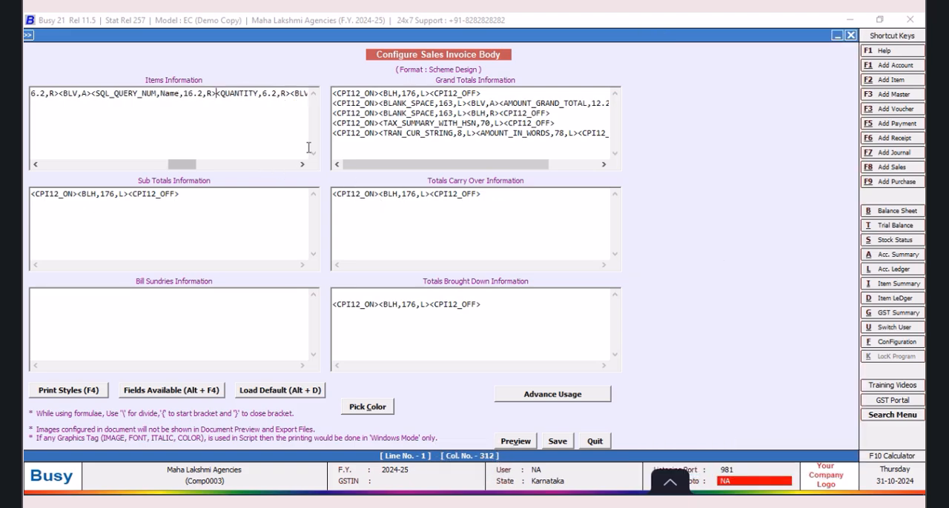
Step: Replace the new query field's placeholder Name with MANGO and set its size to 6.2
left_click(180, 94)
key("BackSpace")
key("BackSpace")
key("BackSpace")
key("BackSpace")
type("mang")
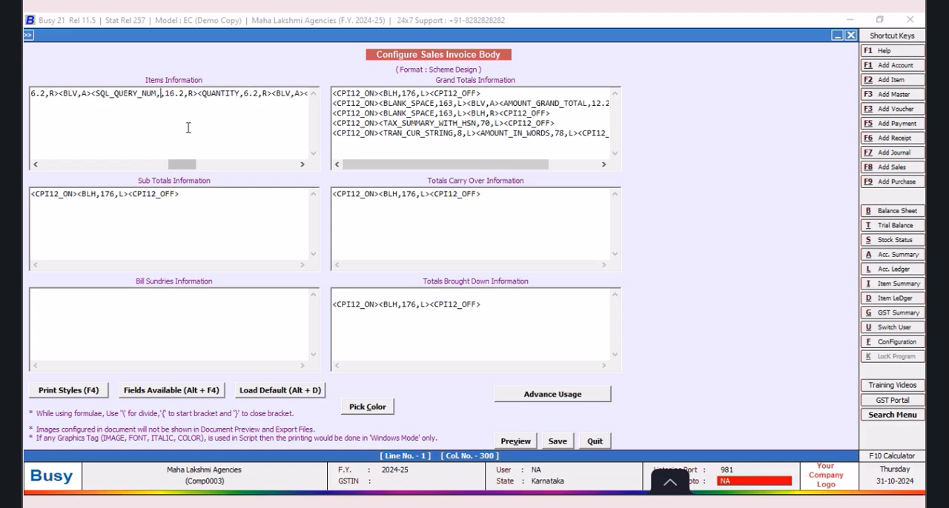
type("O,")
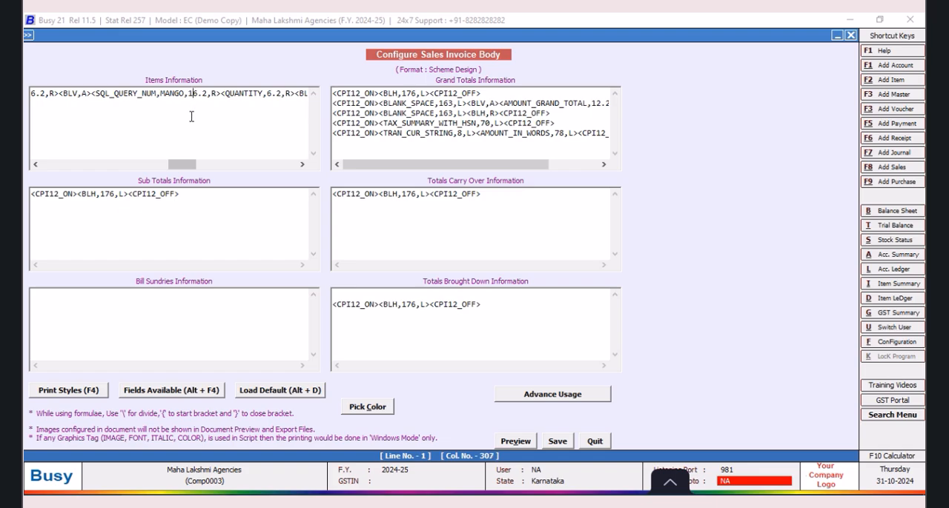
key("BackSpace")
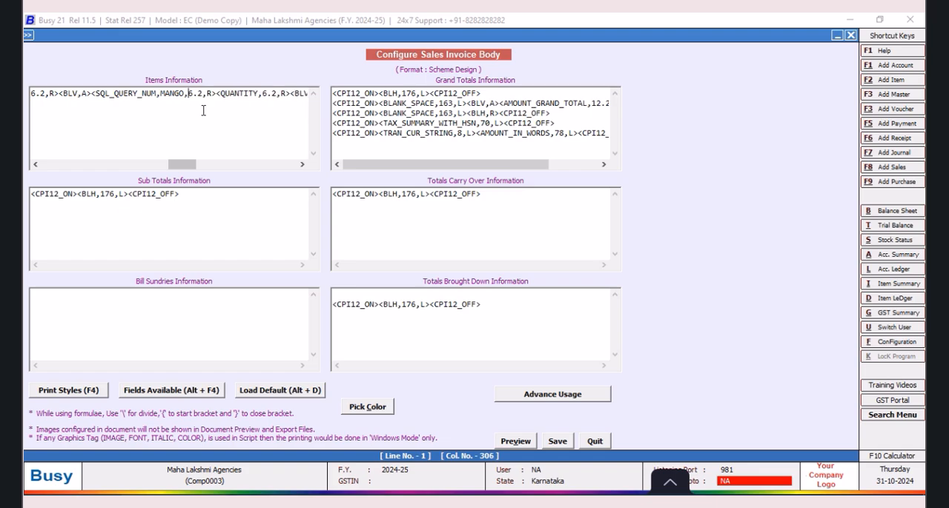
Step: Add the vertical line tag "<BLV,A>" between the MANGO query field and the QUANTITY field
left_click(216, 93)
type("<BLV,A")
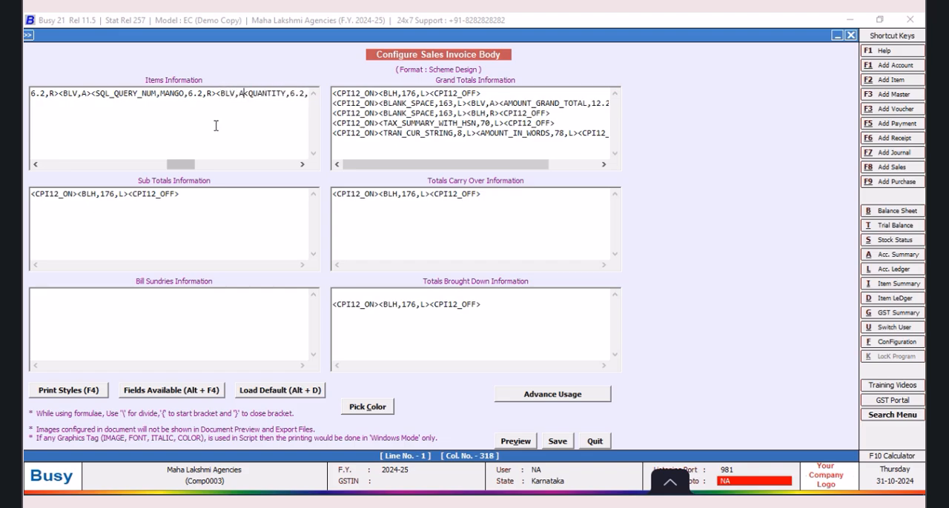
type(">")
Step: Set the LIST_PRICE field's size to 10.2 in Items Information
left_click_drag(176, 167, 200, 171)
left_click(269, 112)
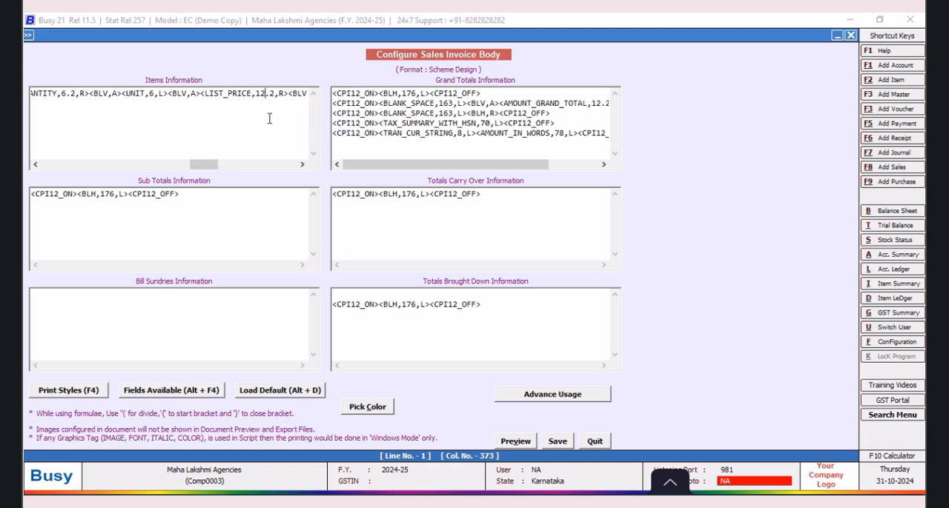
key("BackSpace")
type("0")
Step: Set the DISCOUNT_AMOUNT field's size to 8.2 in Items Information
left_click_drag(208, 167, 249, 169)
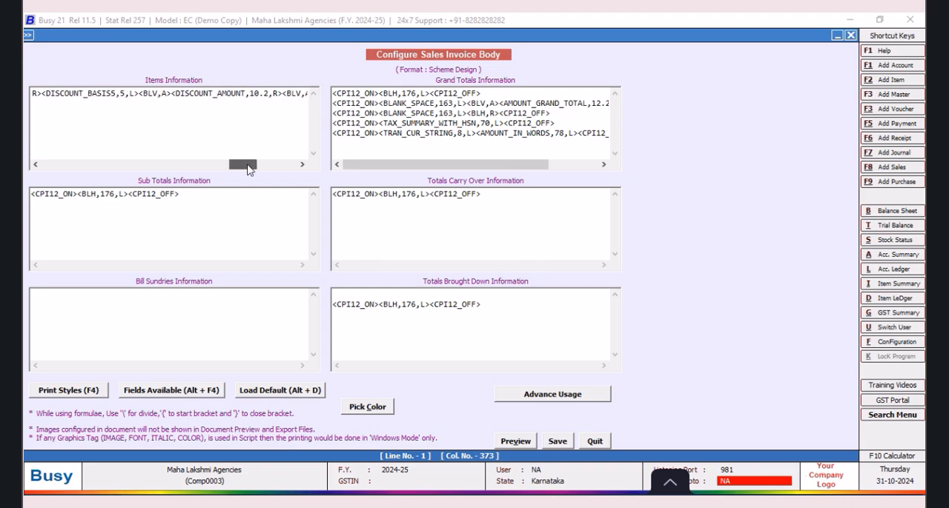
left_click(276, 132)
key("BackSpace")
key("BackSpace")
type("8")
Step: Save the sales invoice body configuration and quit the configuration screens
left_click(563, 443)
left_click(397, 308)
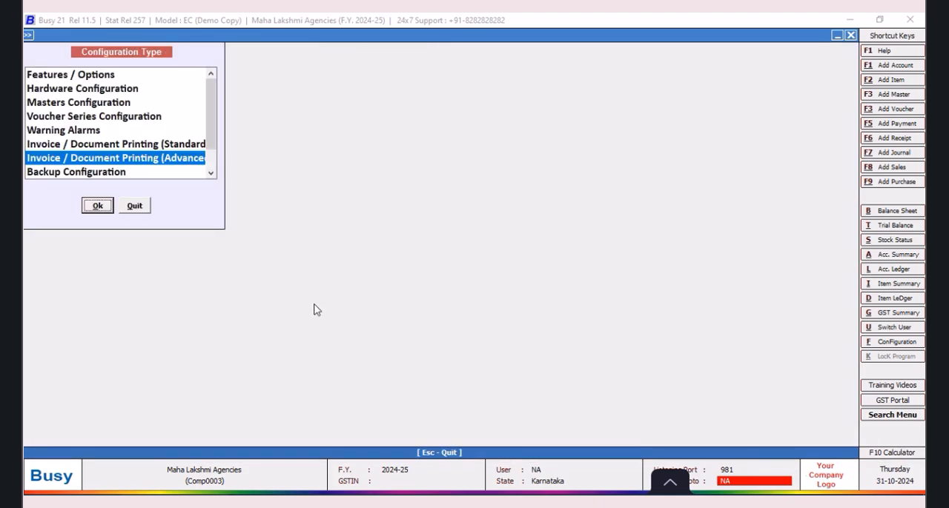
left_click(134, 207)
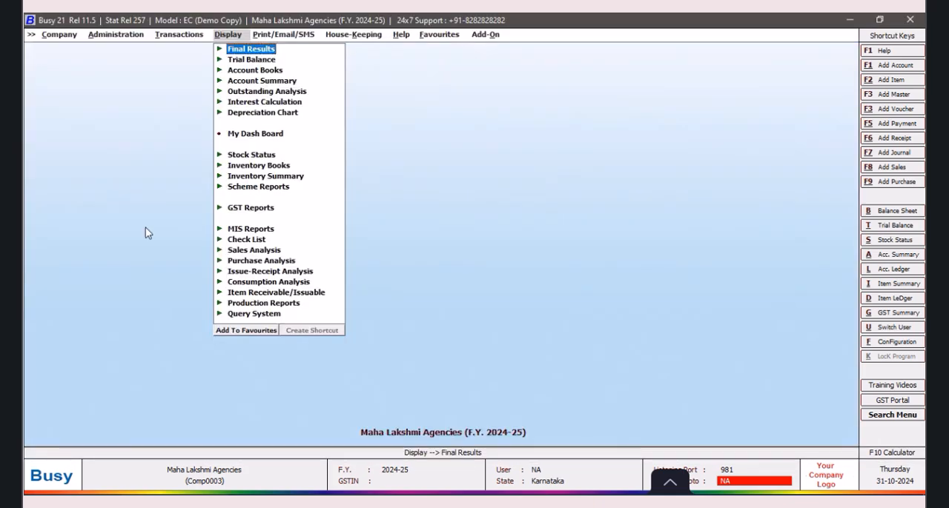
Step: Open the Bharath Automobiles sales voucher dated 01-04-2024 for modification
left_click(168, 40)
left_click(178, 50)
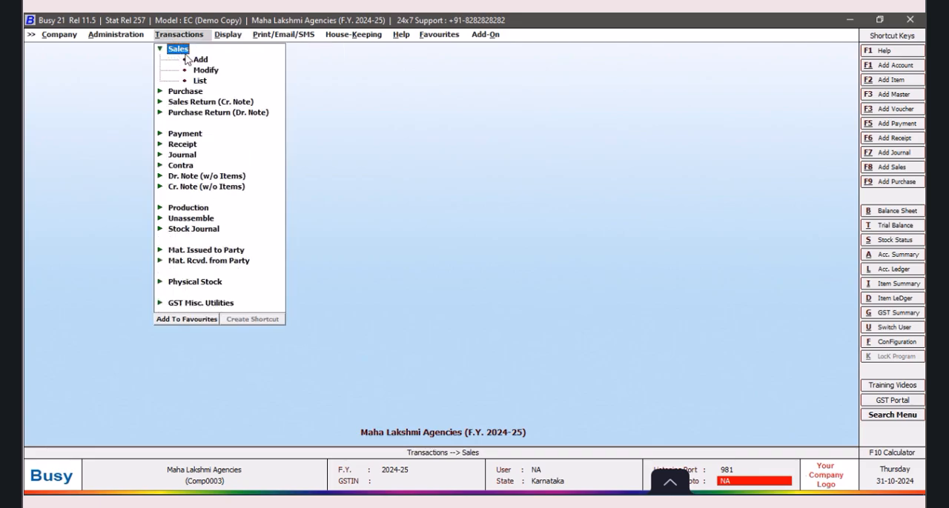
left_click(201, 71)
left_click(158, 99)
left_click(140, 155)
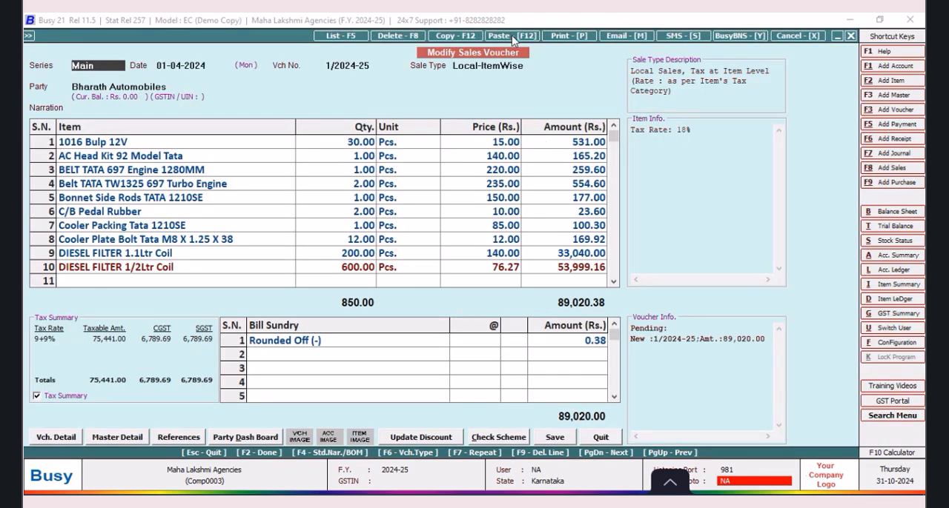
Step: Preview the voucher's sales invoice in the Scheme Design format at 100% zoom to check its columns, and close the preview
left_click(561, 37)
left_click(417, 268)
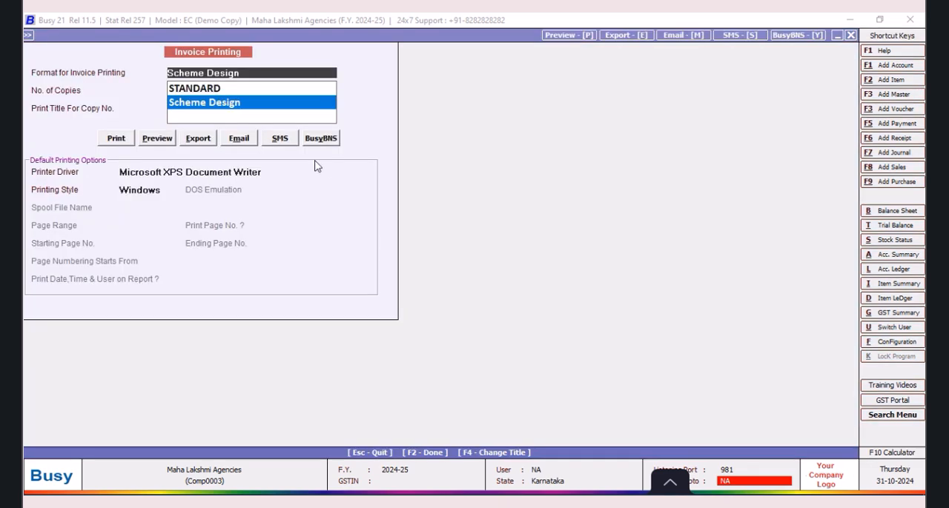
left_click(157, 139)
left_click(156, 139)
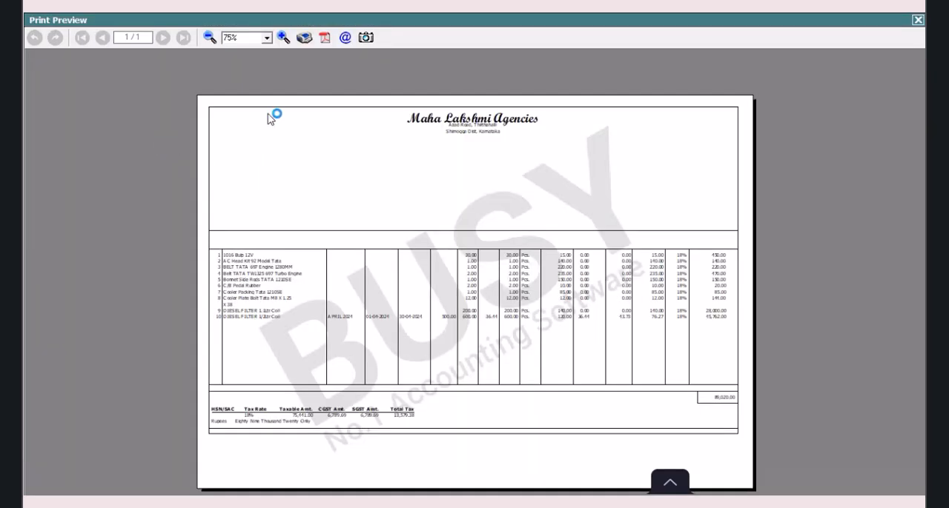
left_click(283, 37)
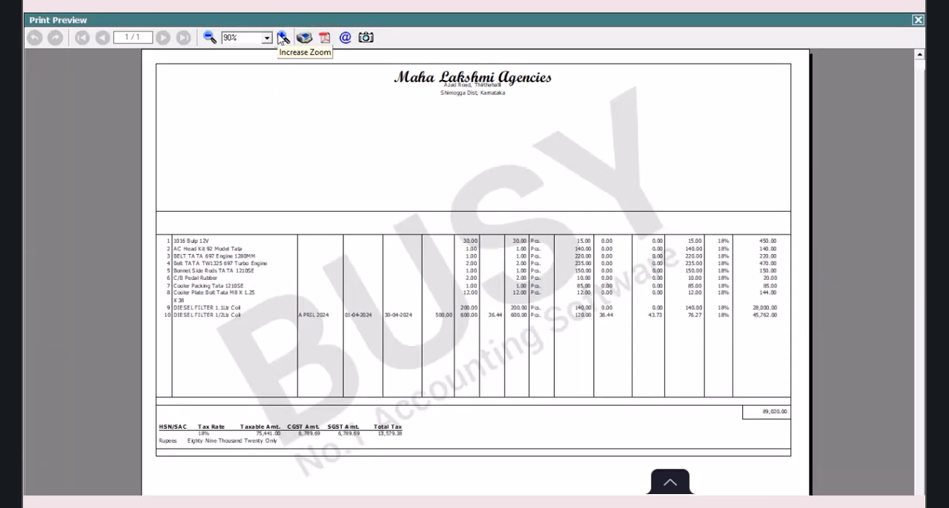
left_click(283, 37)
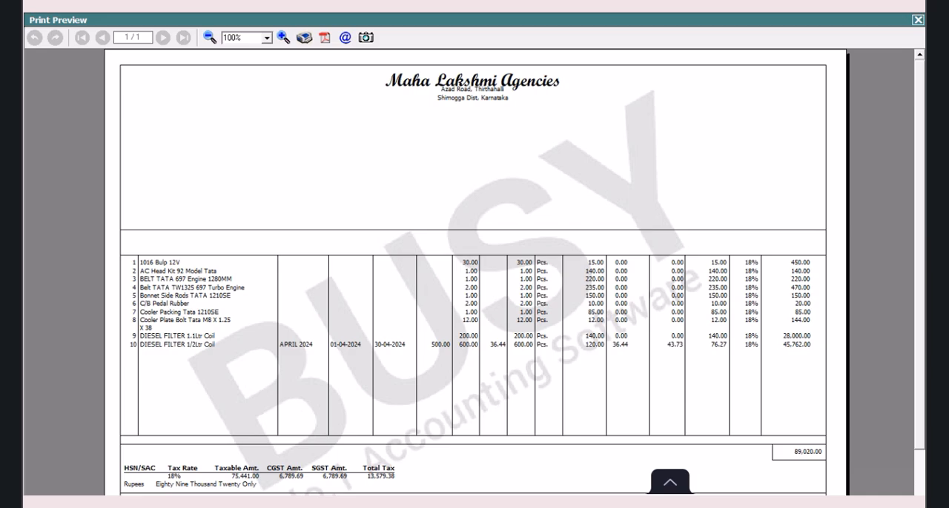
left_click(917, 20)
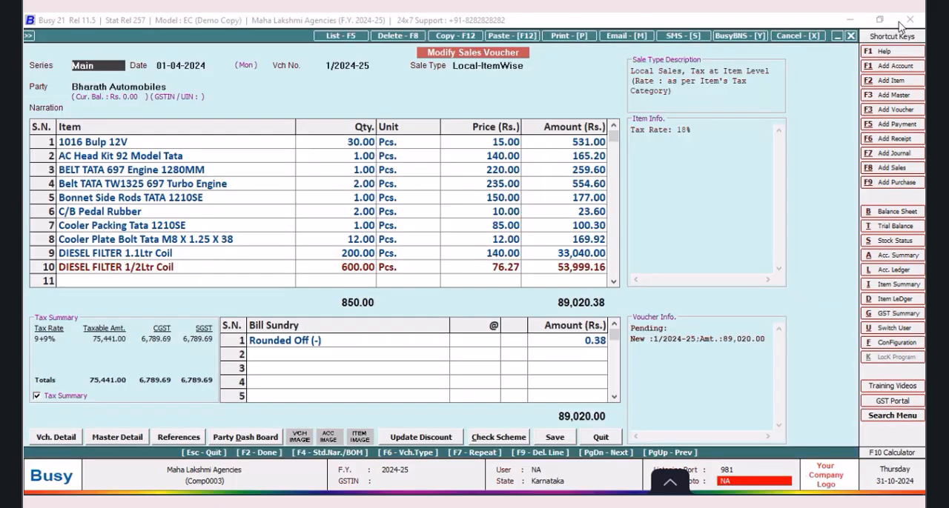
Step: Open the body configuration of the Scheme Design sales invoice format in advanced document printing
left_click(888, 344)
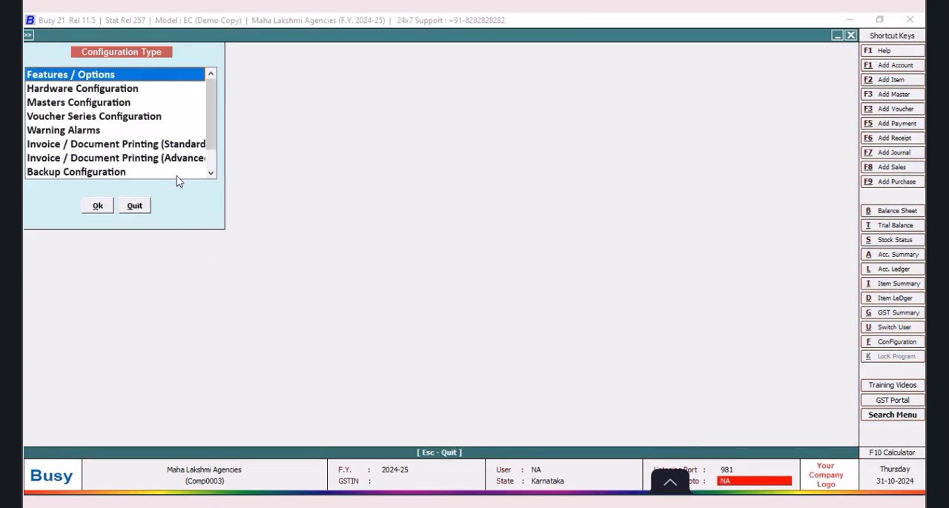
left_click(175, 159)
left_click(97, 206)
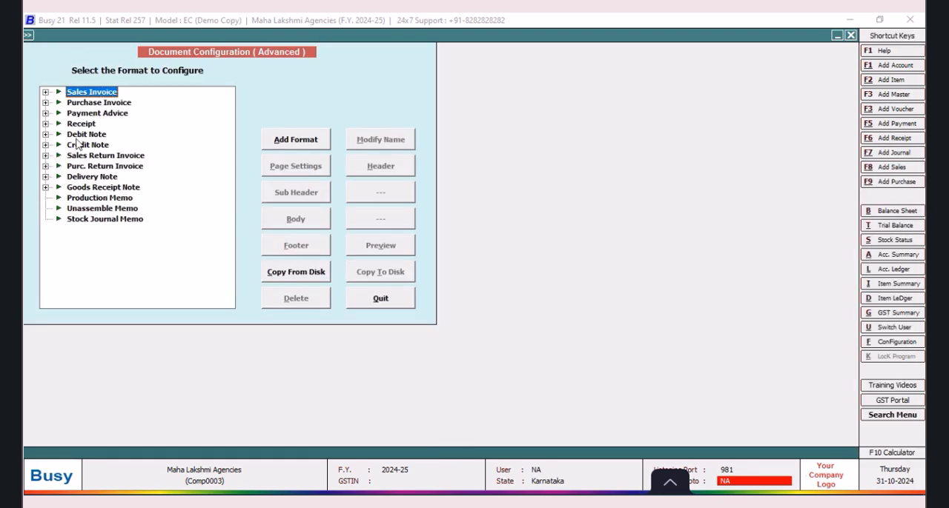
left_click(46, 93)
left_click(89, 103)
left_click(285, 217)
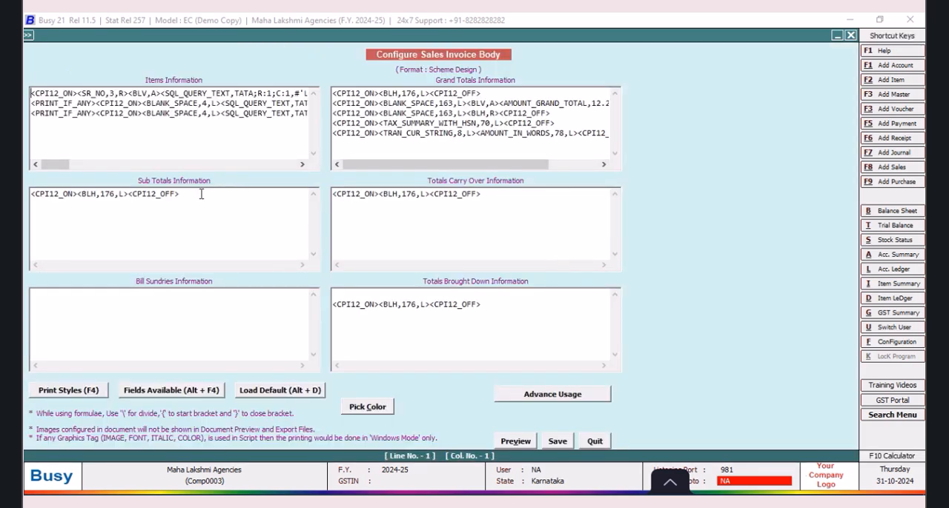
Step: Set the VOLTAS SQL query field's size to 8.2 in Items Information, save, and quit the configuration screens
left_click_drag(58, 165, 183, 168)
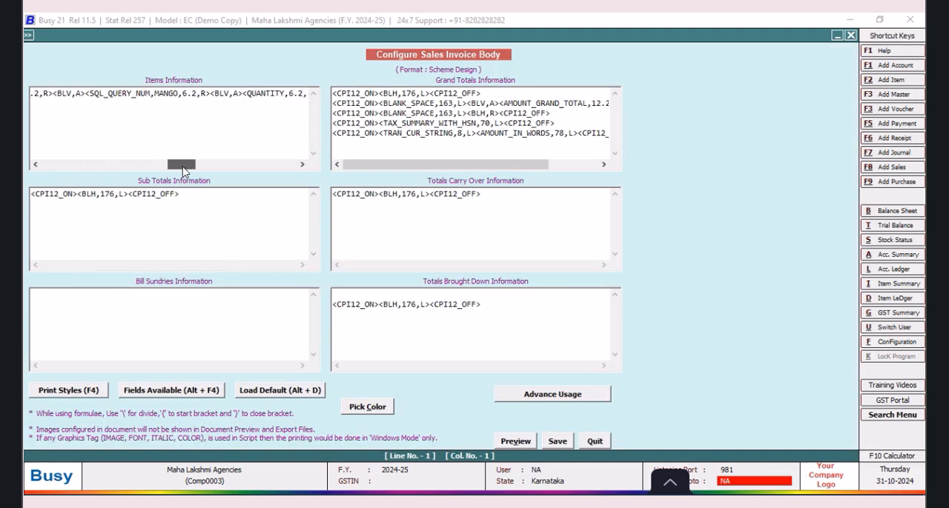
left_click_drag(182, 169, 174, 170)
left_click(94, 94)
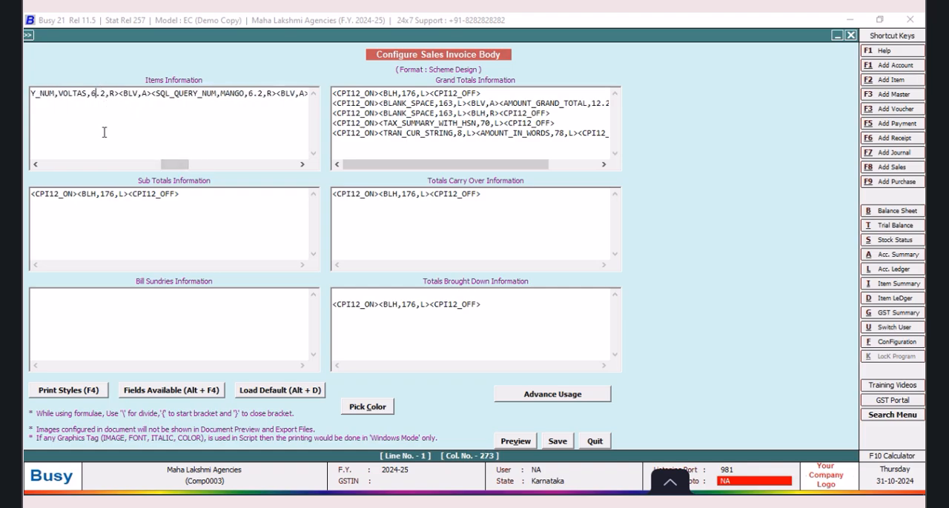
key("BackSpace")
type("8")
left_click(557, 441)
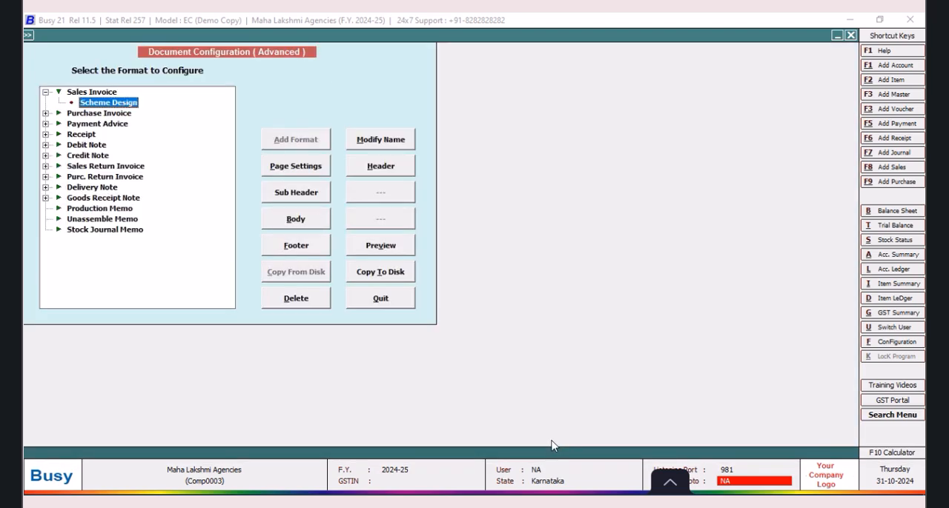
left_click(385, 304)
left_click(134, 209)
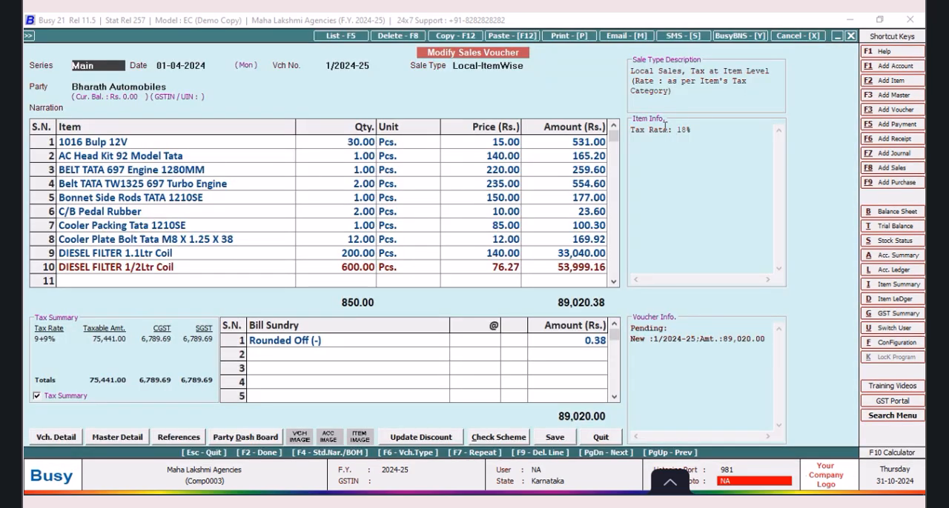
Step: Preview the Scheme Design sales invoice at 100% zoom to check the VOLTAS column's width, and close the preview
left_click(567, 41)
left_click(443, 271)
left_click(154, 142)
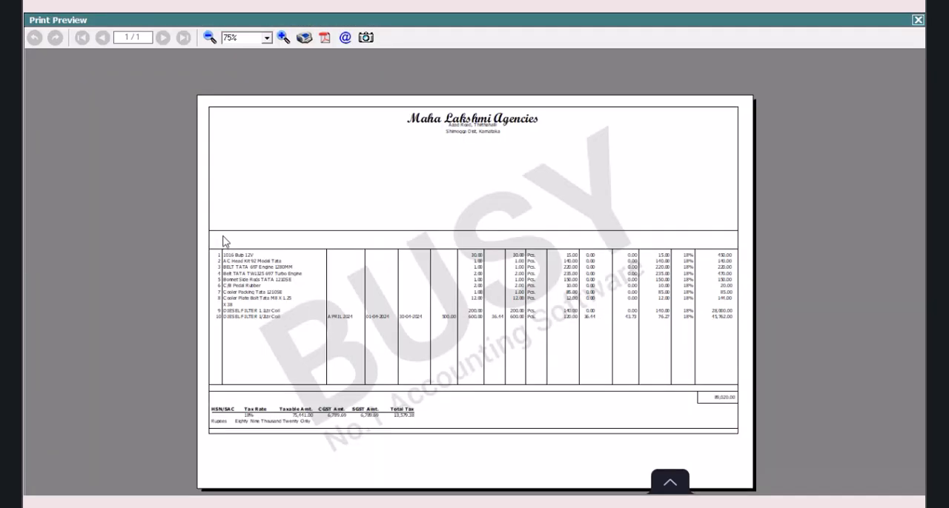
left_click(283, 37)
left_click(284, 37)
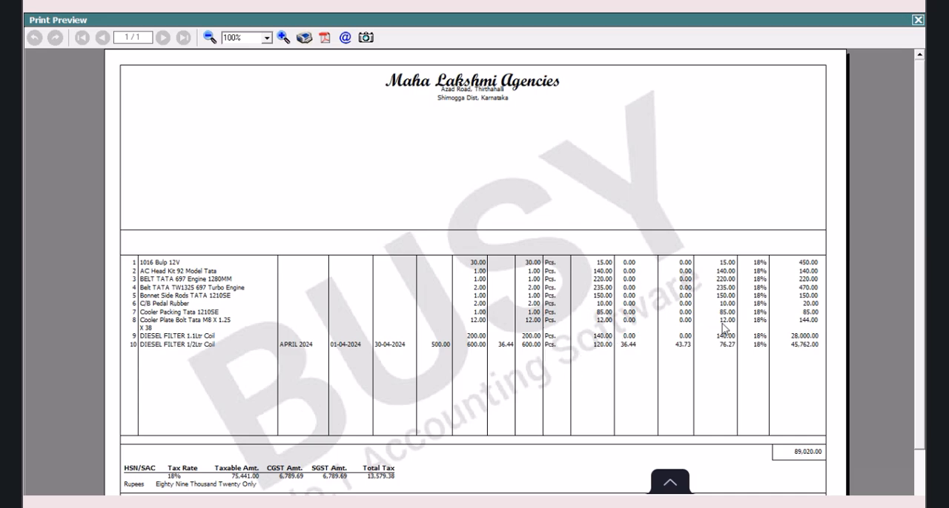
left_click(918, 20)
Step: Reopen the Scheme Design sales invoice body configuration from the advanced document printing settings
left_click(889, 344)
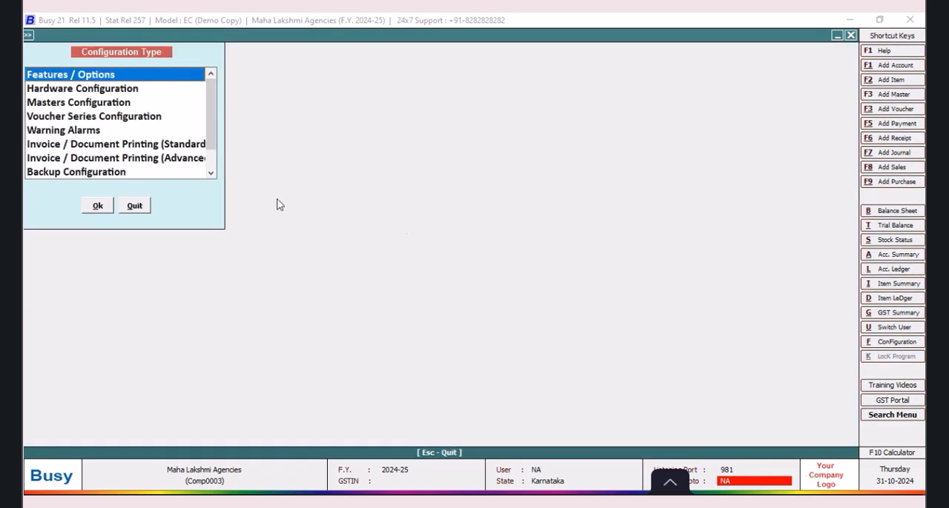
left_click(168, 160)
left_click(106, 209)
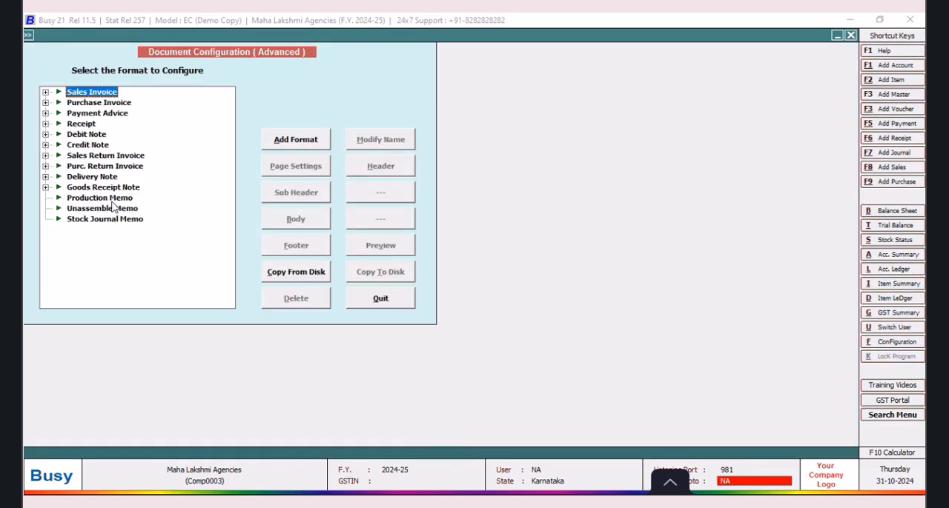
left_click(46, 93)
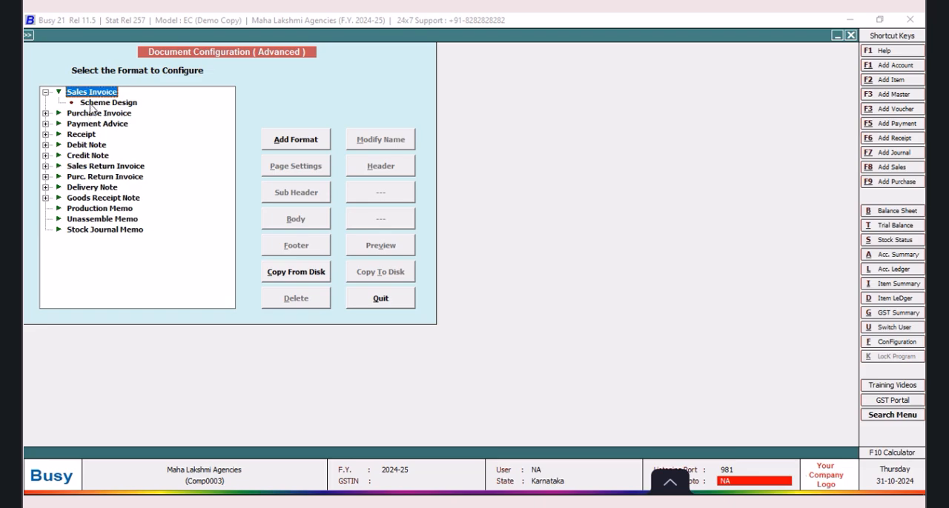
left_click(95, 103)
left_click(297, 226)
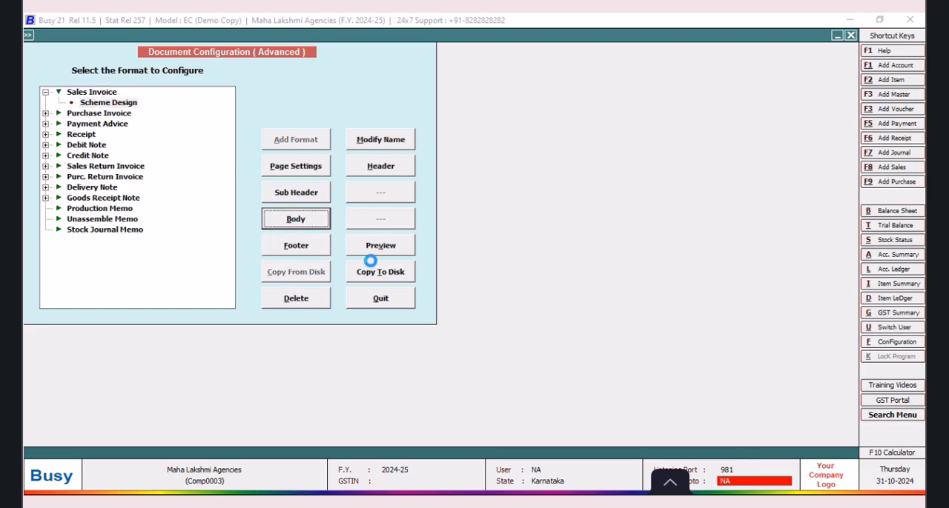
Step: Set the MANGO SQL query field's size to 8.2 in Items Information and save the body configuration
left_click_drag(55, 165, 164, 178)
left_click_drag(168, 171, 172, 170)
left_click(300, 93)
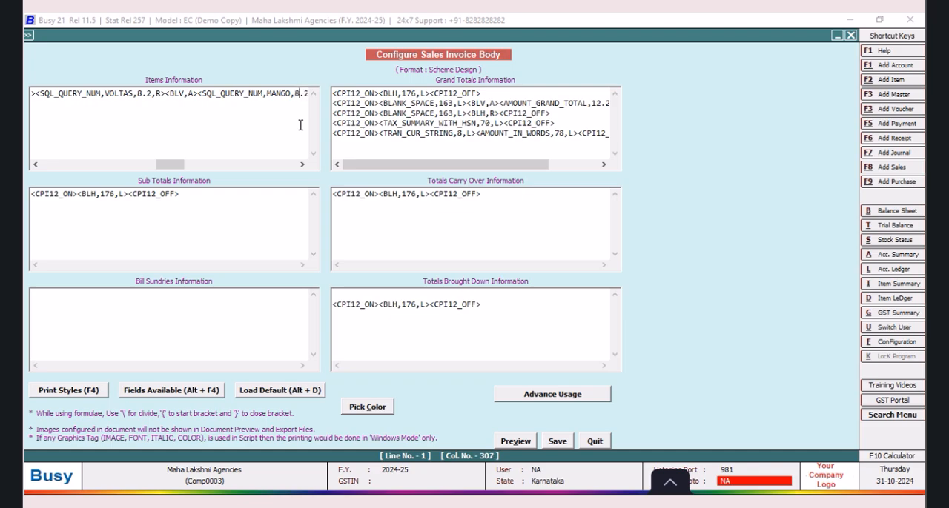
left_click(558, 441)
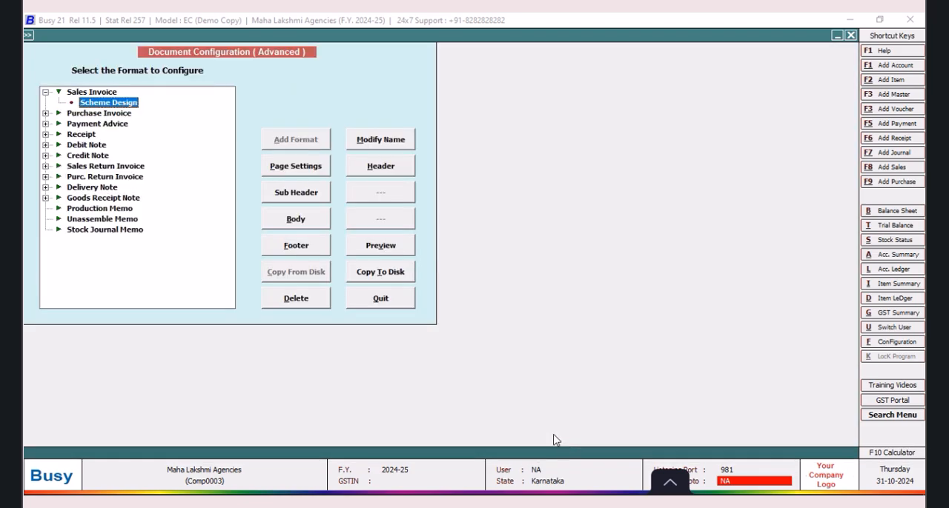
Step: Set Use full body space to N in the Scheme Design page settings, save, and quit the configuration screens
left_click(287, 166)
left_click(188, 127)
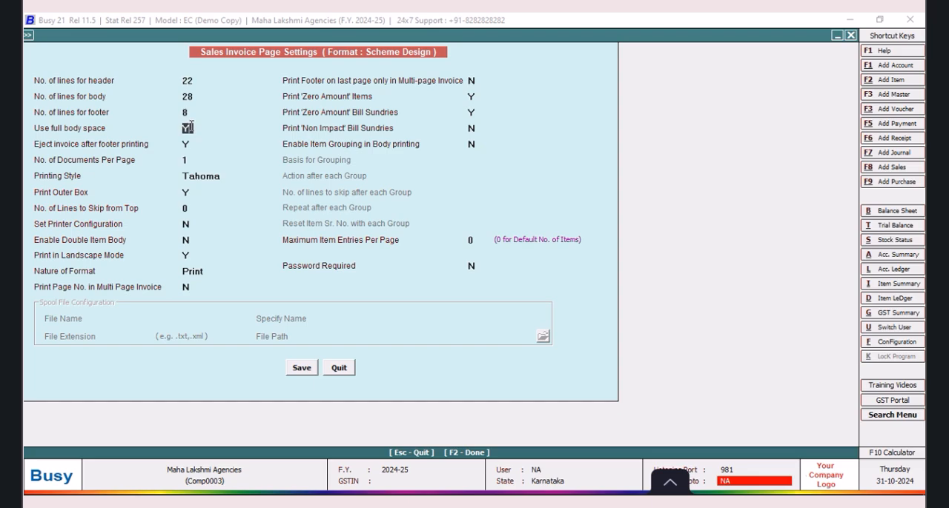
left_click(299, 370)
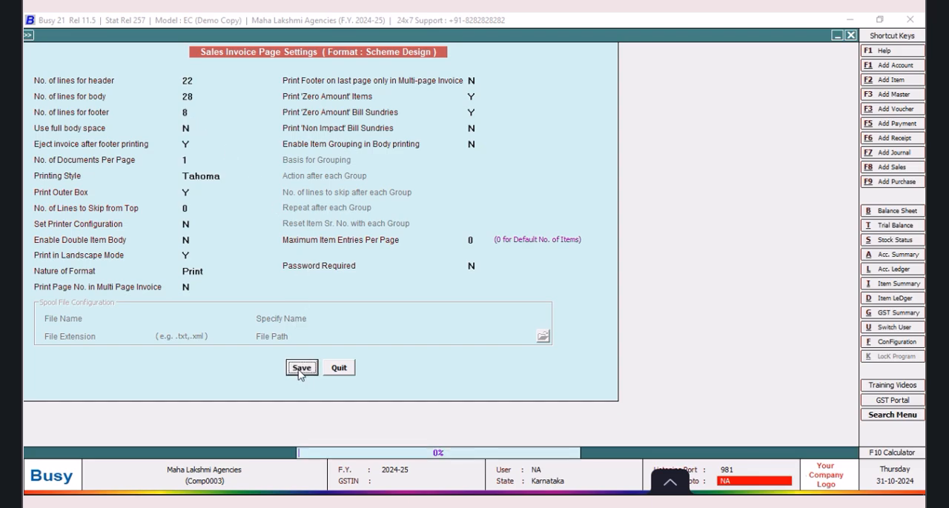
left_click(378, 299)
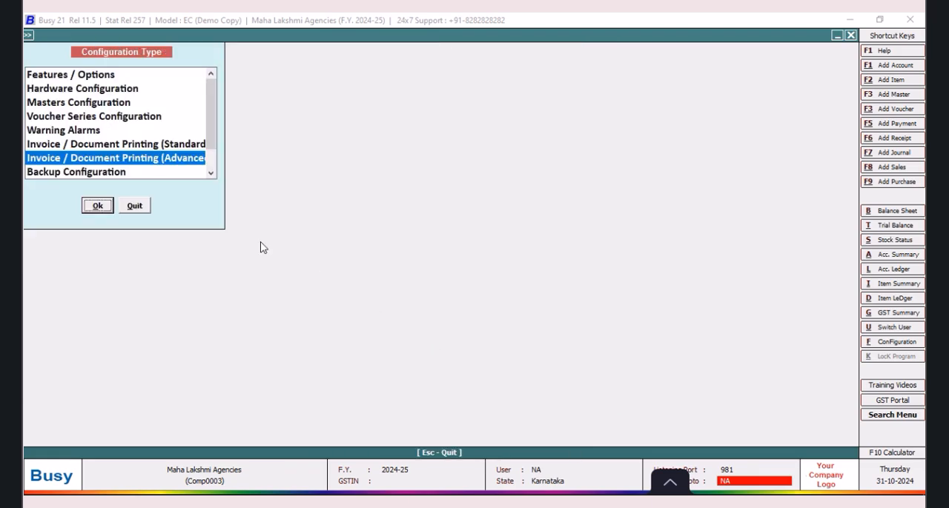
left_click(136, 207)
Step: Preview the Scheme Design sales invoice, examine the shortened body and column alignment at different zoom levels, and close the preview
left_click(570, 37)
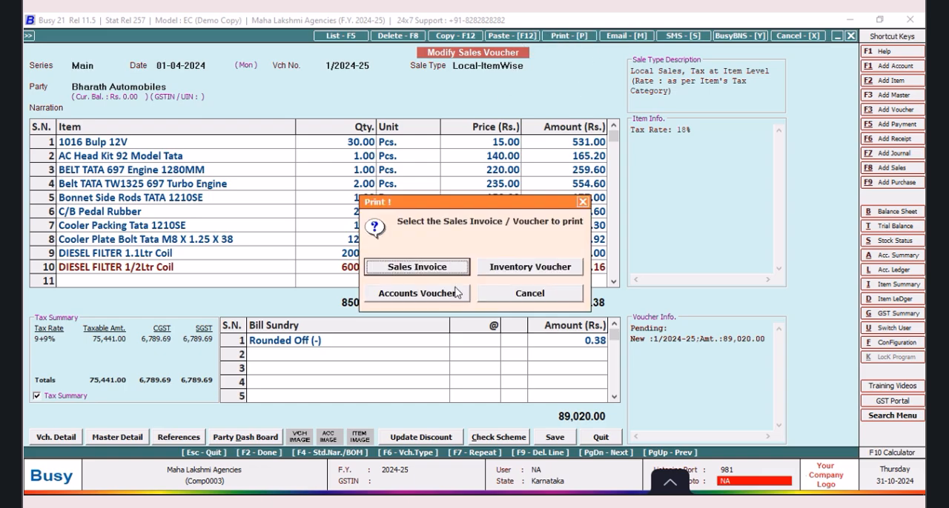
left_click(416, 267)
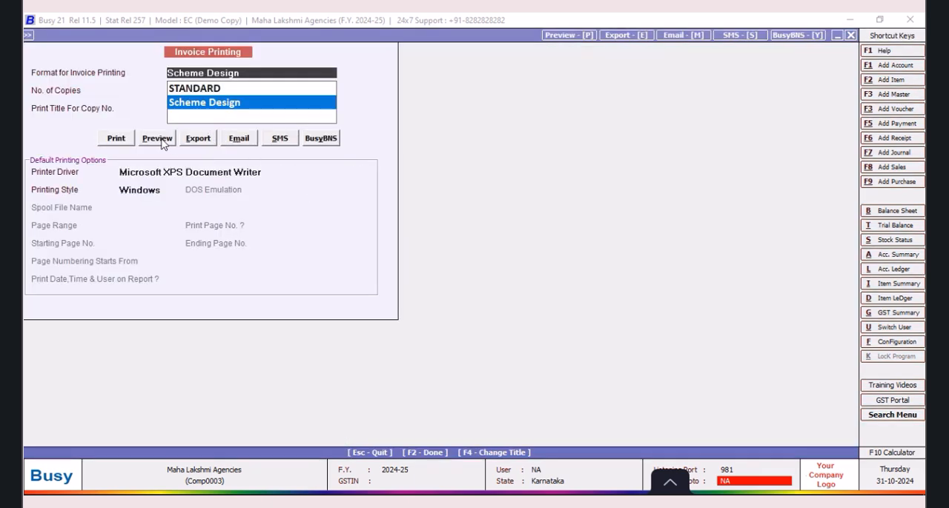
left_click(160, 140)
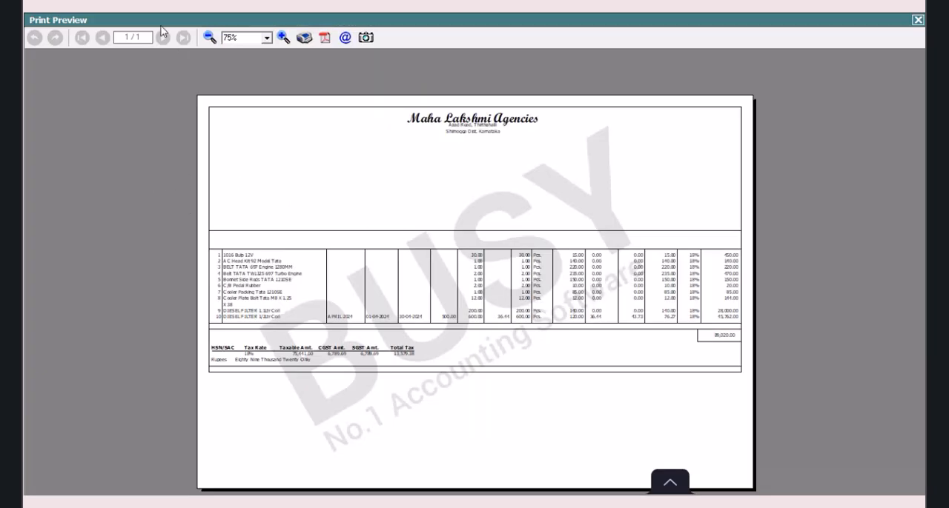
left_click(210, 38)
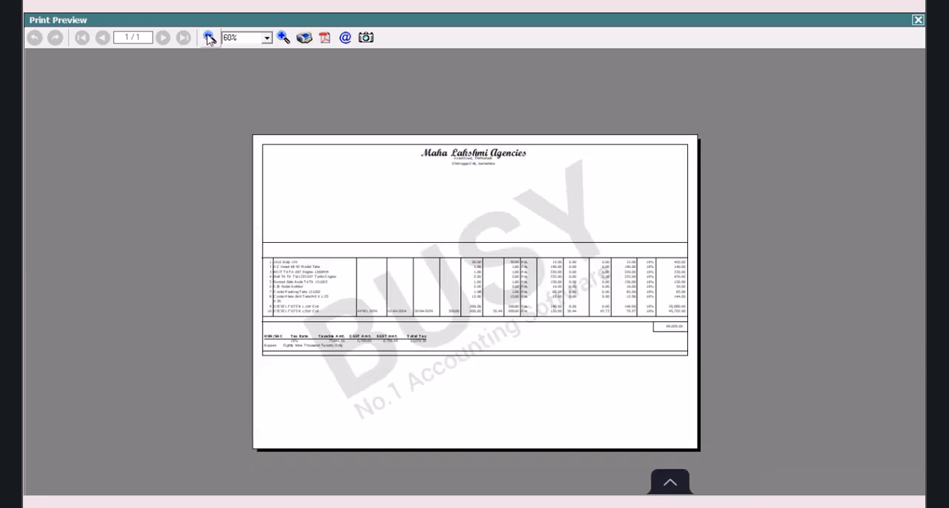
left_click(210, 37)
left_click(210, 38)
left_click(281, 38)
left_click(281, 38)
left_click(282, 38)
left_click(281, 38)
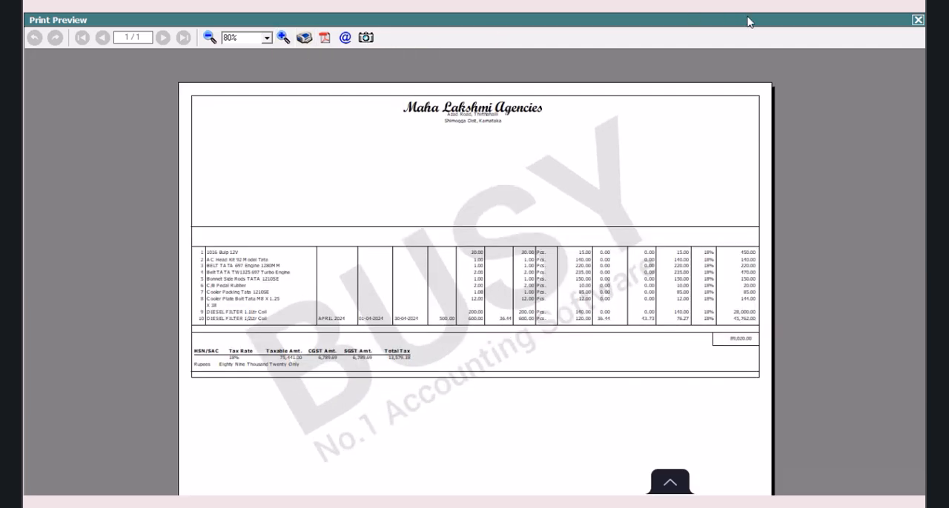
left_click(919, 20)
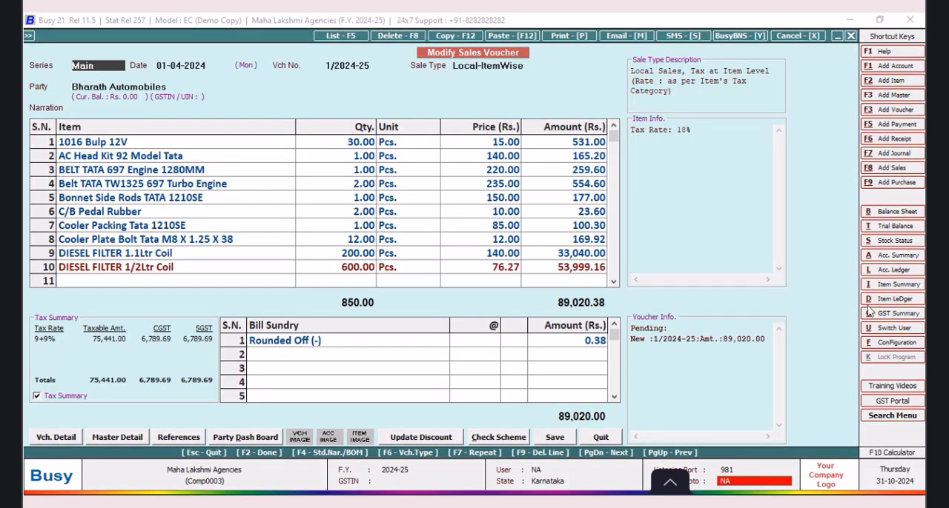
Step: Open the Scheme Design sales invoice body for editing in the advanced document configuration
left_click(887, 344)
left_click(176, 158)
left_click(102, 211)
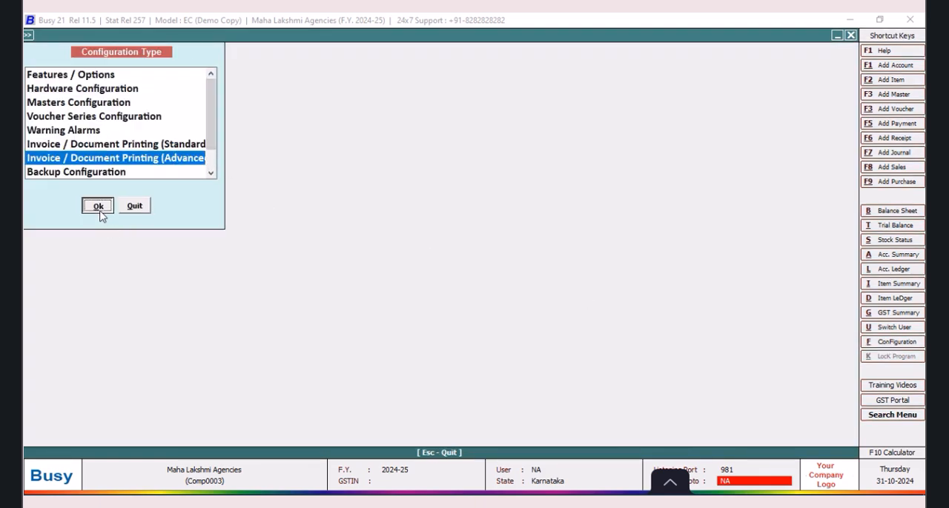
left_click(45, 92)
left_click(90, 103)
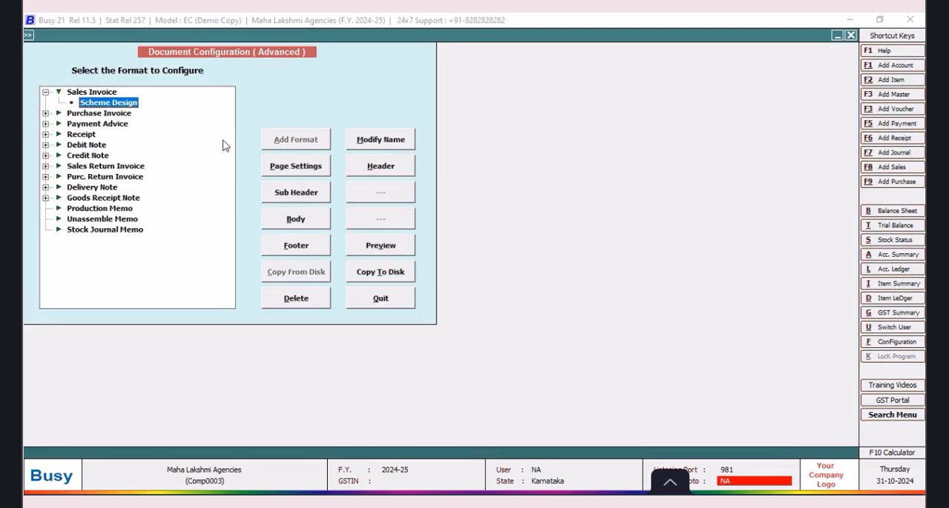
left_click(318, 224)
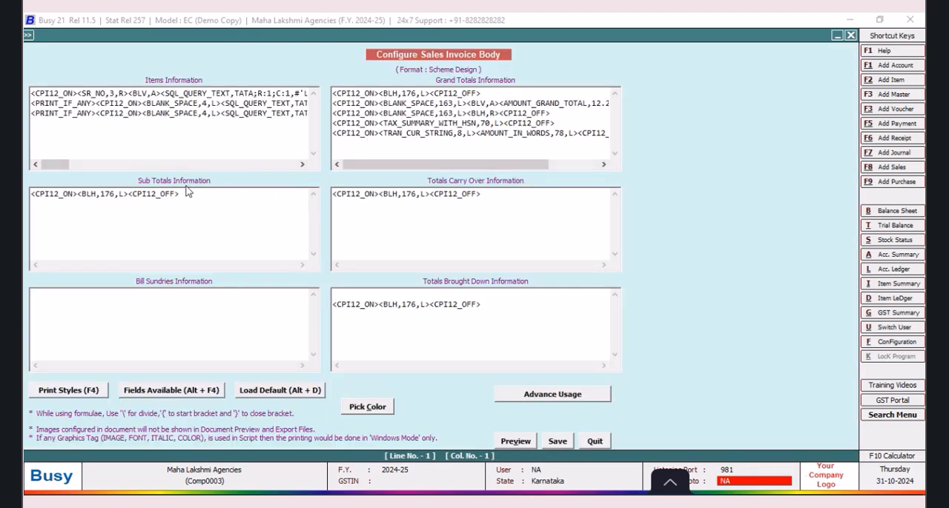
Step: Set the MANGO SQL query field's size to 7.2 in Items Information, save, and quit the configuration screens
left_click_drag(58, 164, 181, 164)
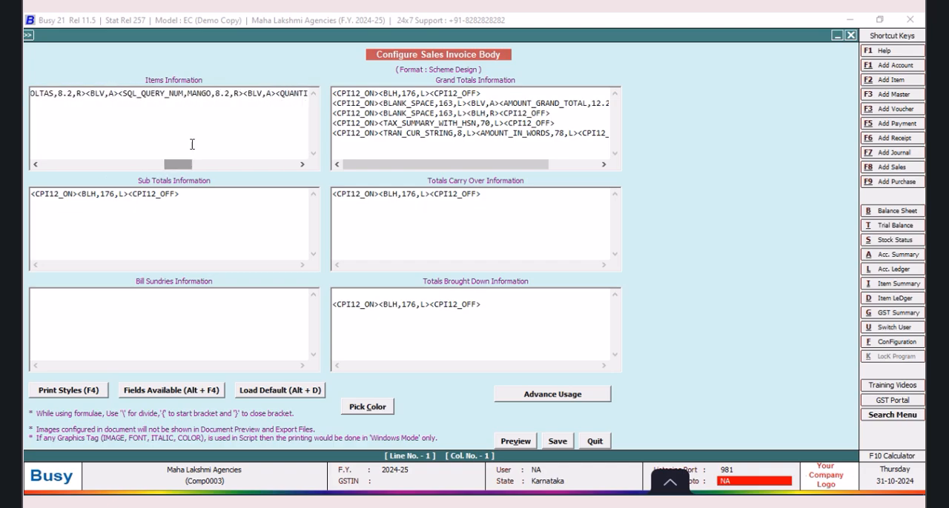
left_click(237, 150)
key("BackSpace")
type("7")
left_click(560, 447)
left_click(396, 301)
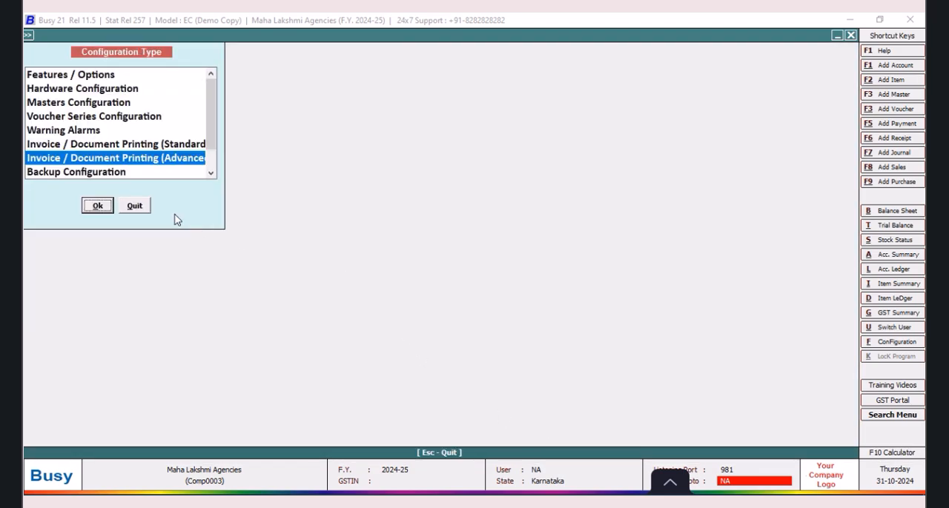
left_click(138, 206)
Step: Preview the voucher's sales invoice in the Scheme Design format to check the MANGO column
left_click(559, 37)
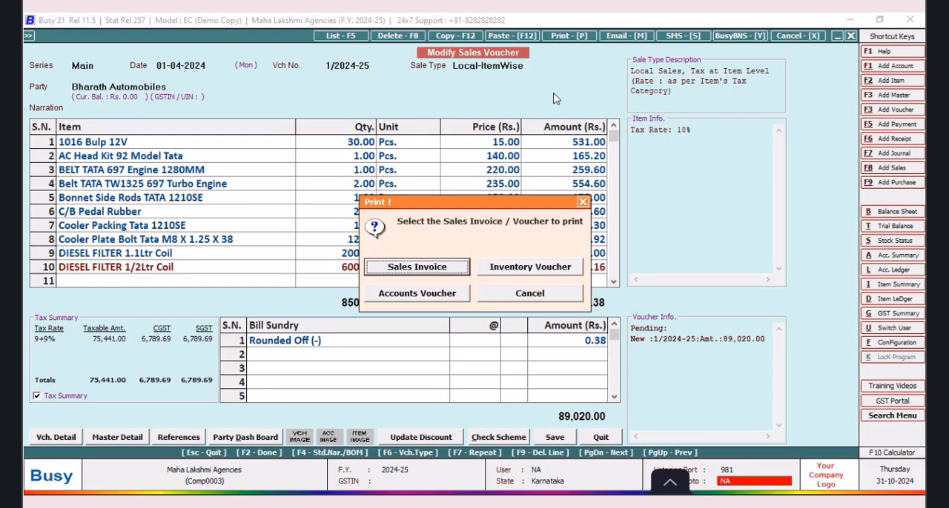
left_click(440, 267)
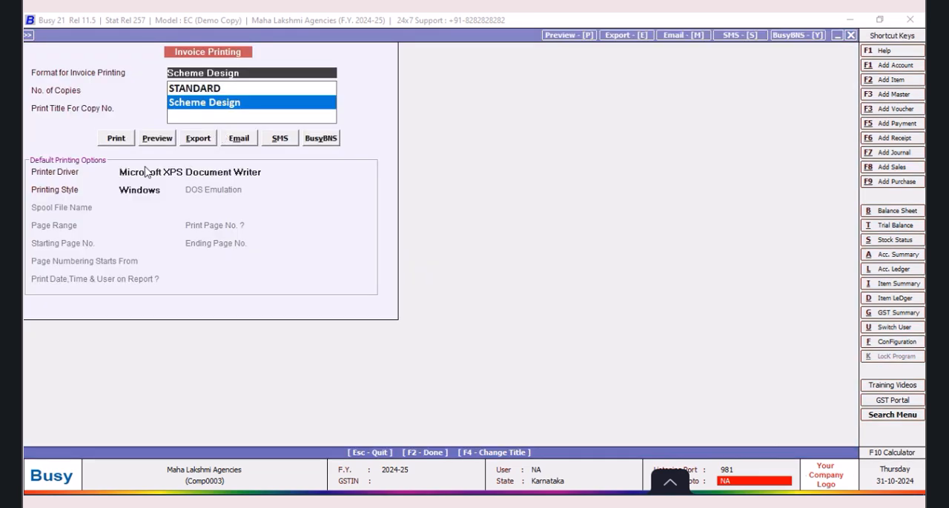
left_click(158, 138)
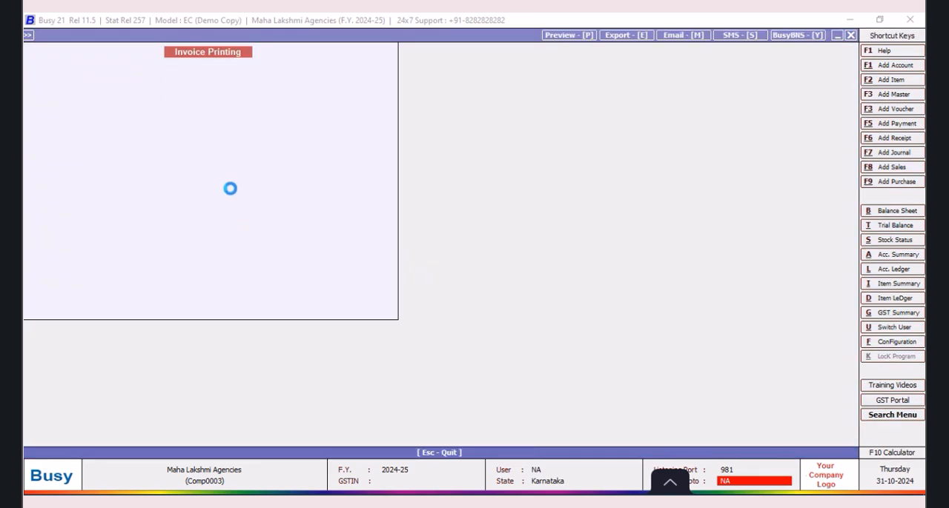